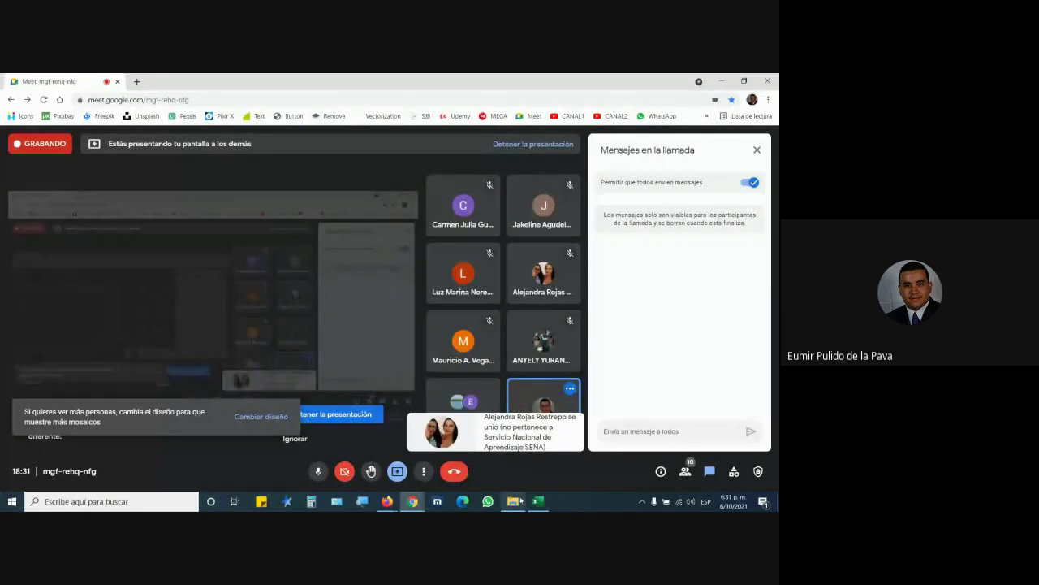
Fill the BUSCARV and CONSULTAV headings in L23:M23 yellow and enlarge their font one step.
left_click(537, 501)
left_click_drag(500, 409, 544, 409)
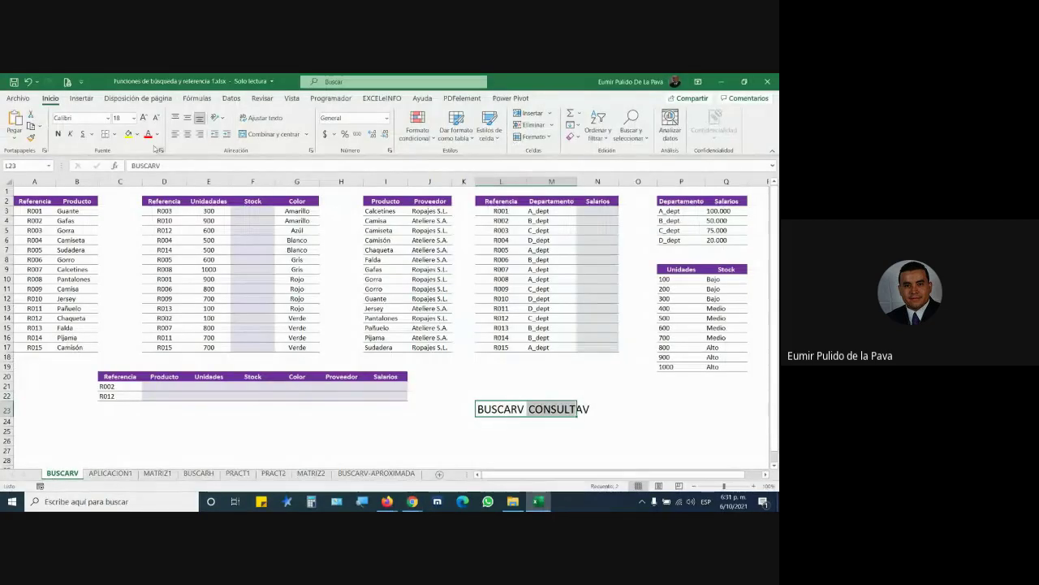
left_click(127, 133)
left_click(144, 118)
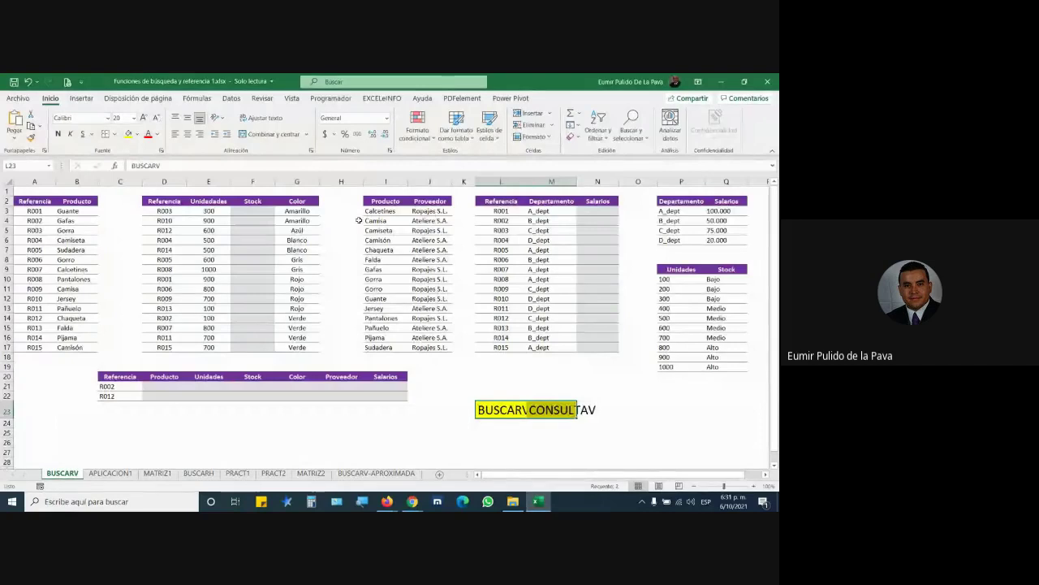
Autofit columns L and M to fit BUSCARV and CONSULTAV, then pick cell L24.
double_click(524, 182)
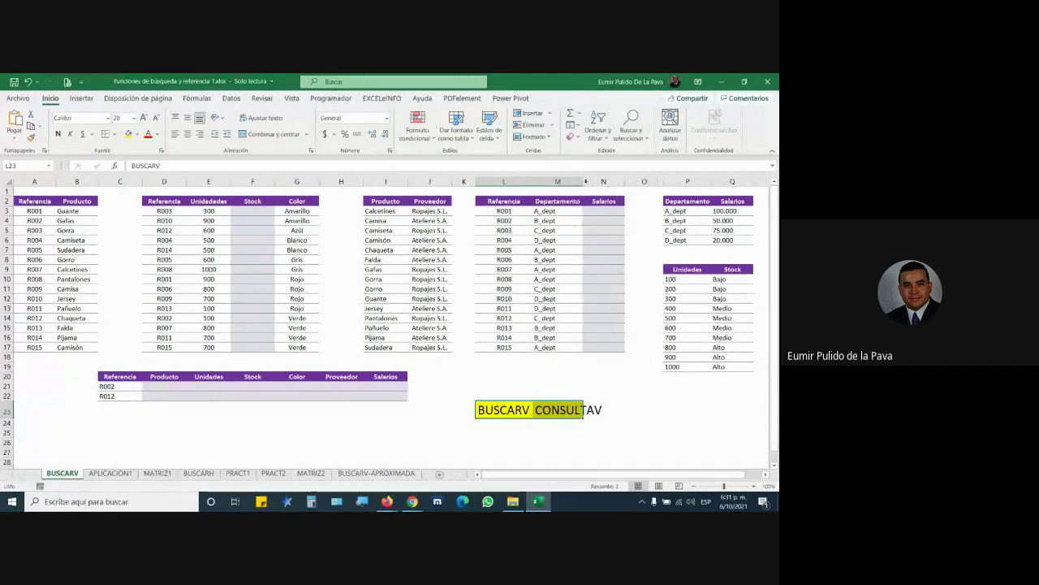
double_click(583, 181)
left_click(597, 419)
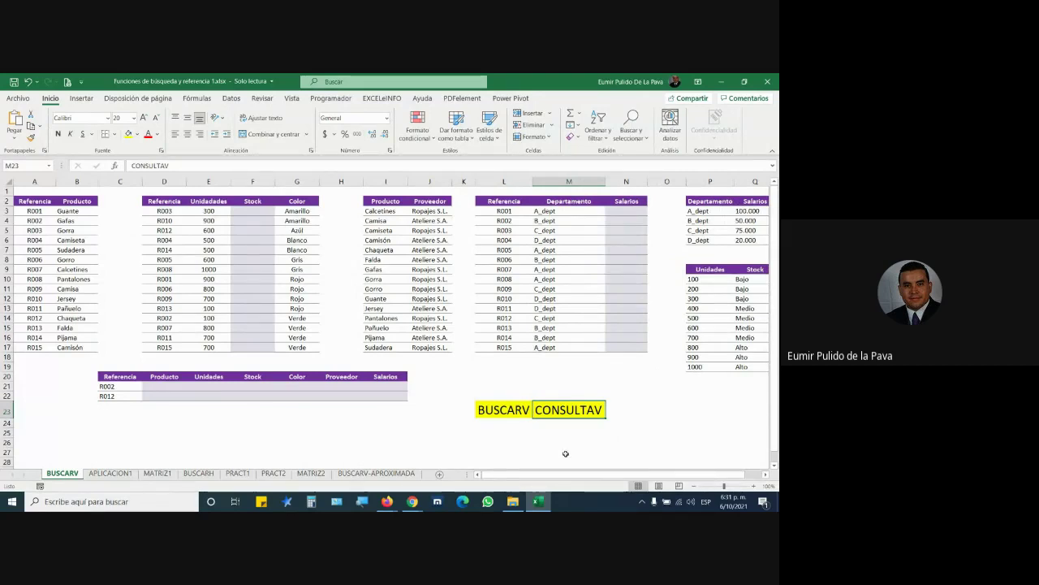
left_click(519, 426)
type("=")
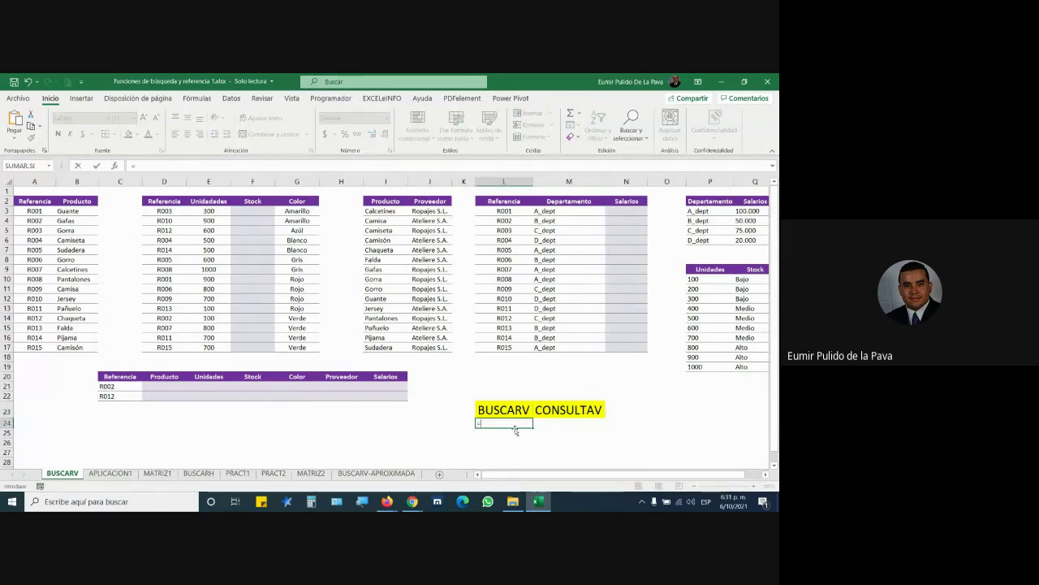
type("BUS")
key("super+plus")
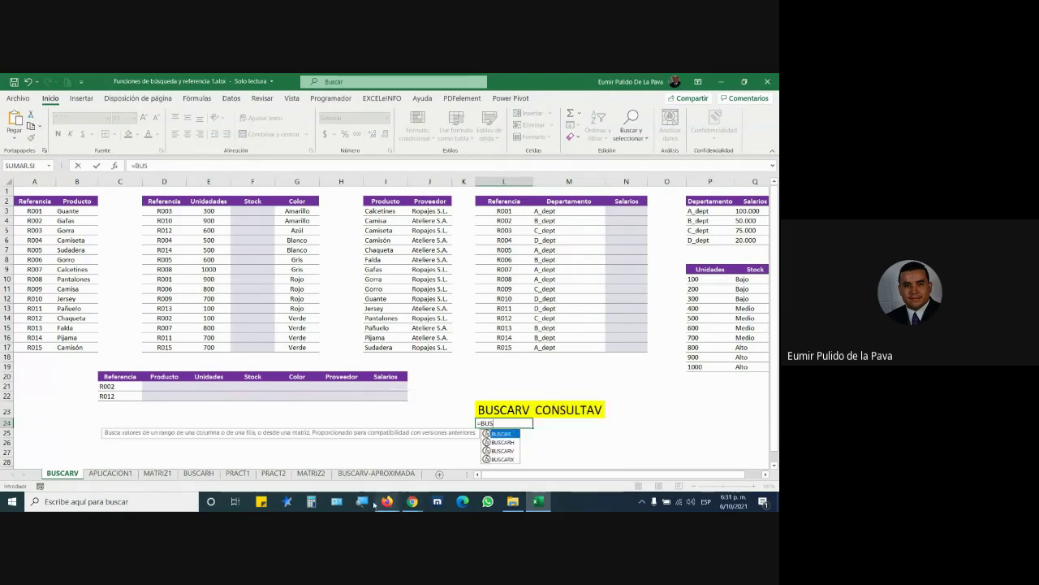
left_click(360, 468)
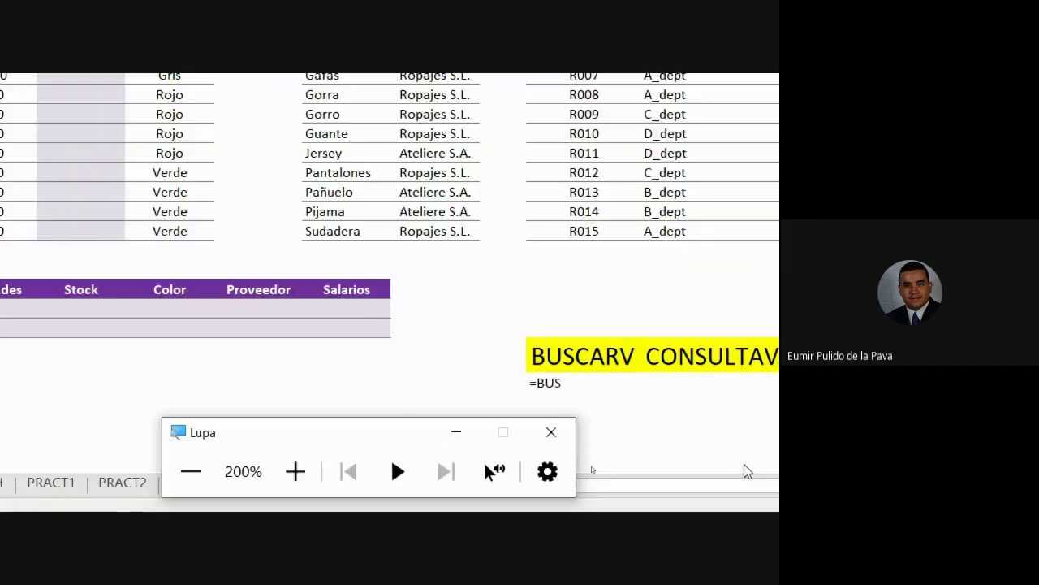
left_click(397, 434)
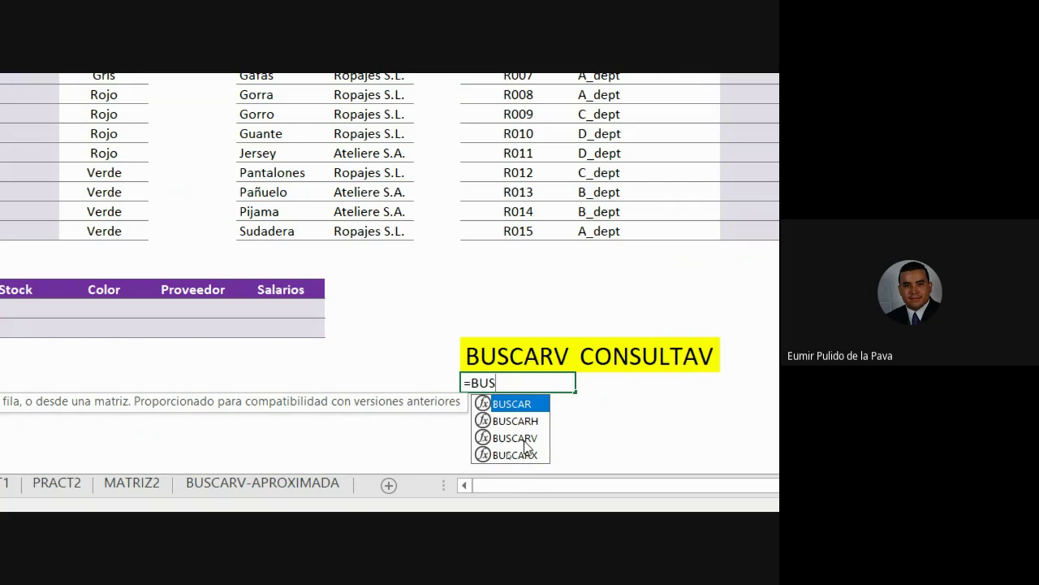
key("BackSpace")
key("BackSpace")
key("BackSpace")
type("CO")
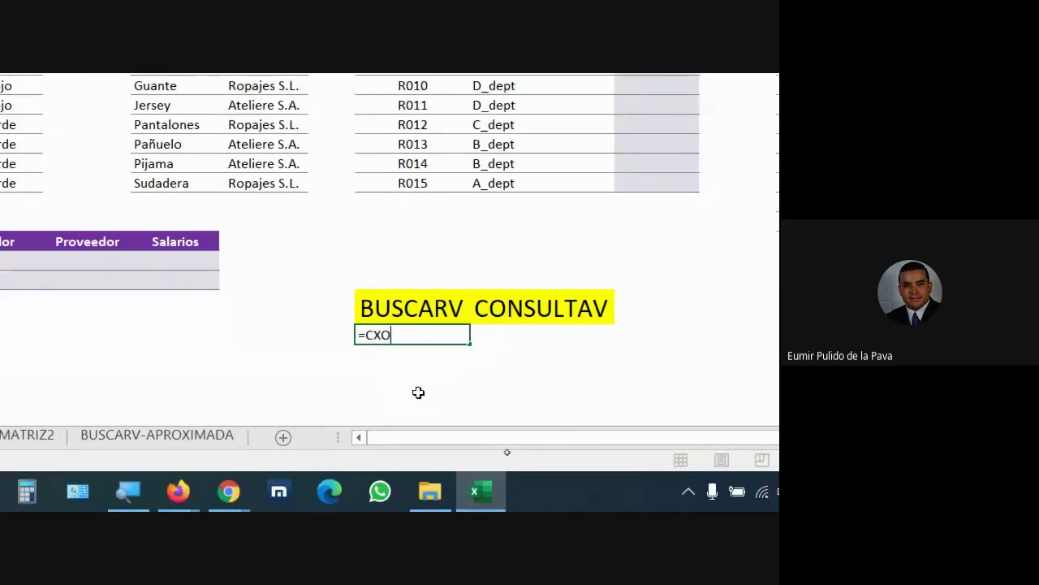
type("NSUL")
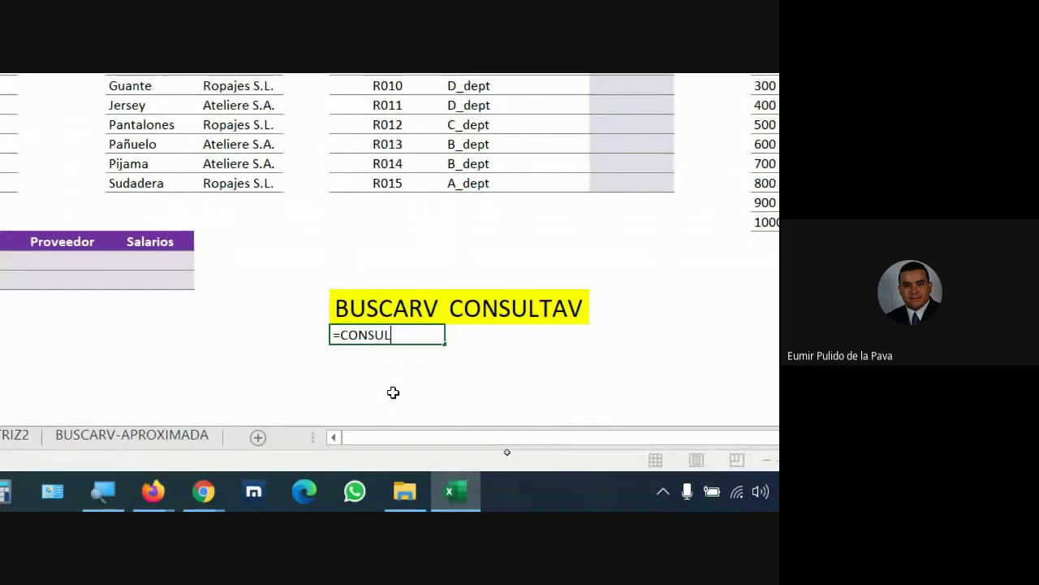
mouse_move(203, 492)
left_click(97, 398)
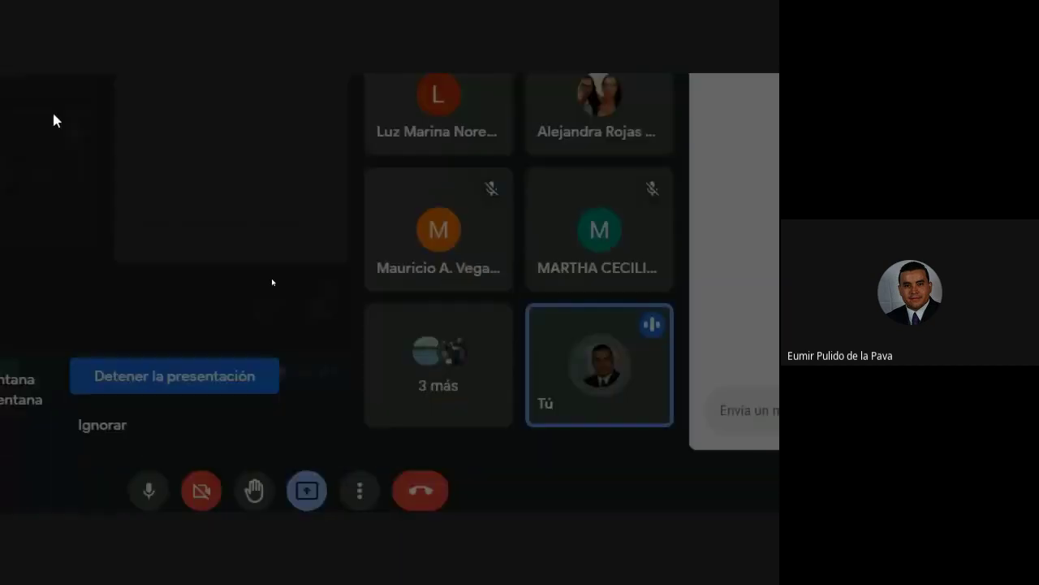
left_click(477, 254)
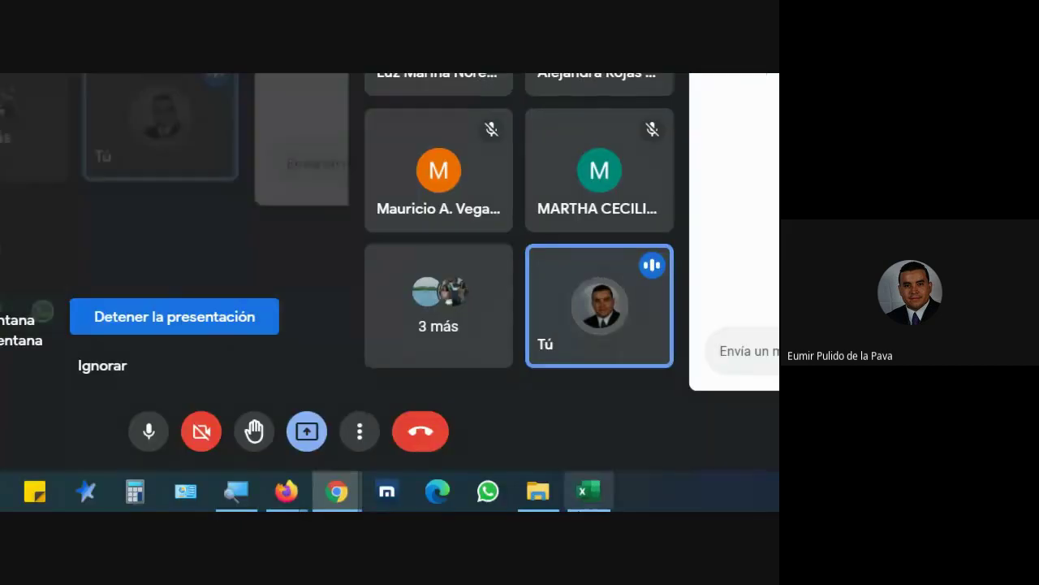
left_click(588, 491)
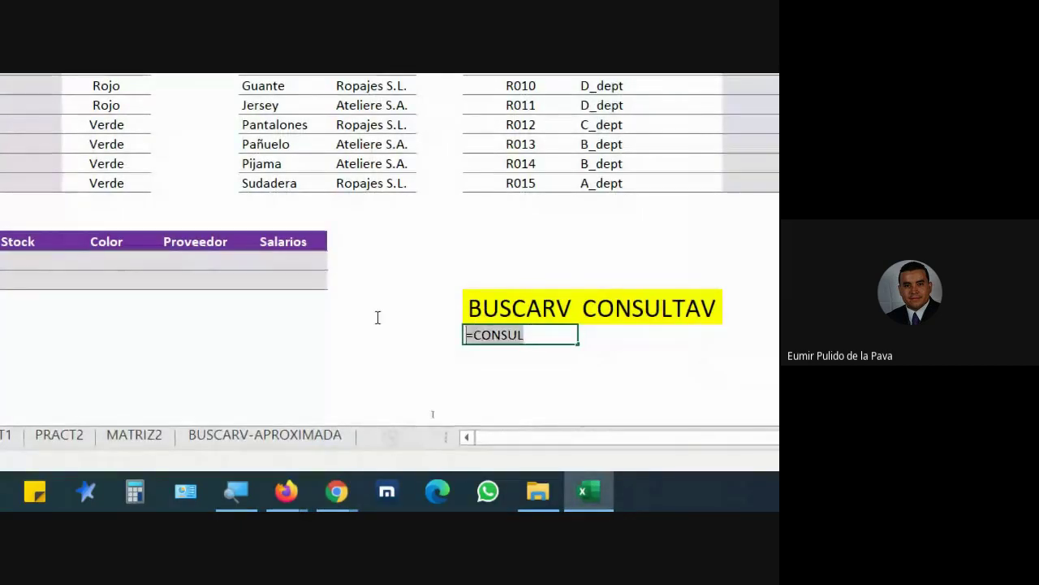
left_click(434, 301)
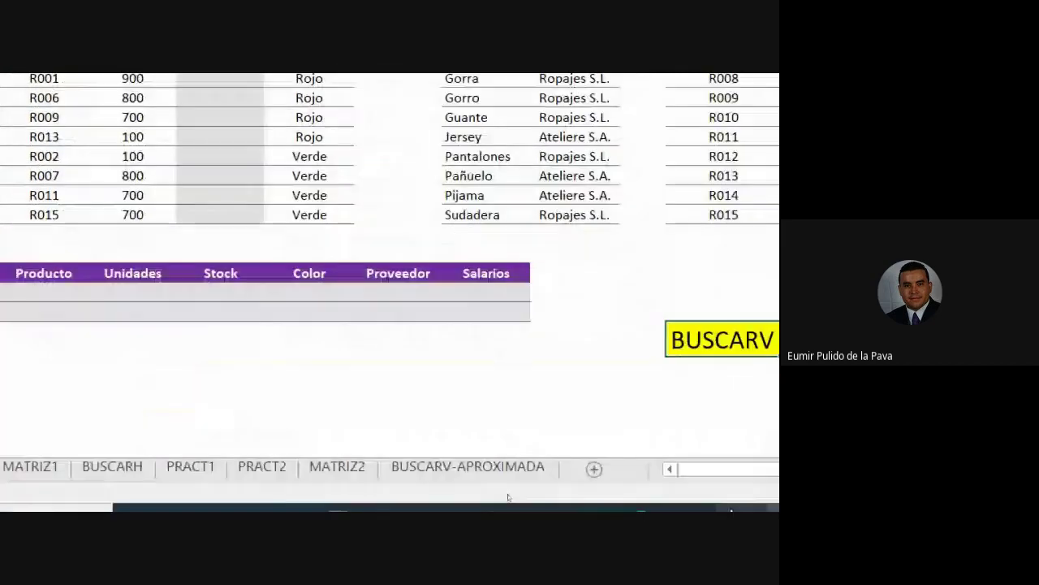
left_click(271, 348)
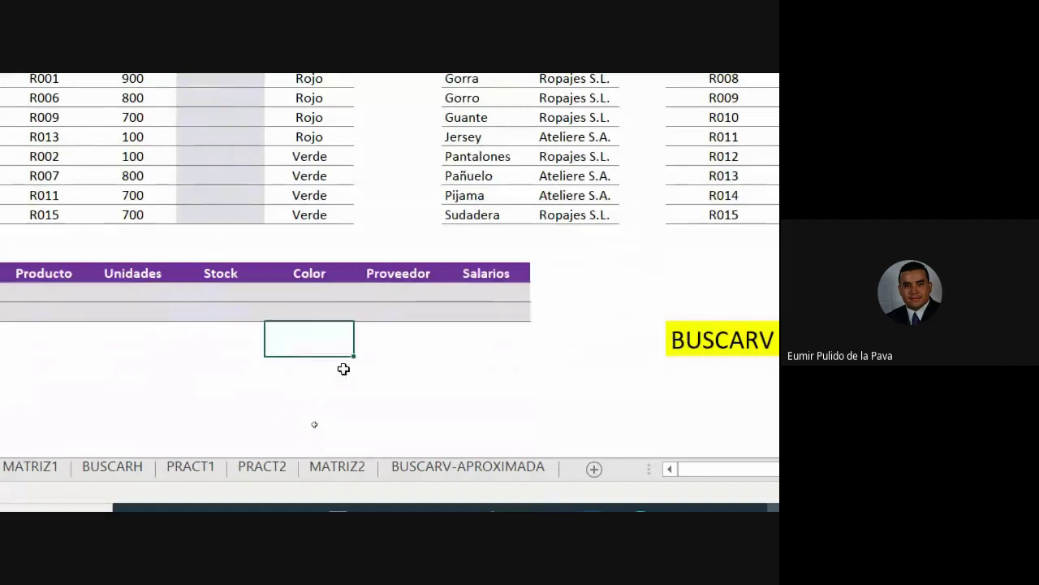
type("=BUS")
key("Down")
key("Down")
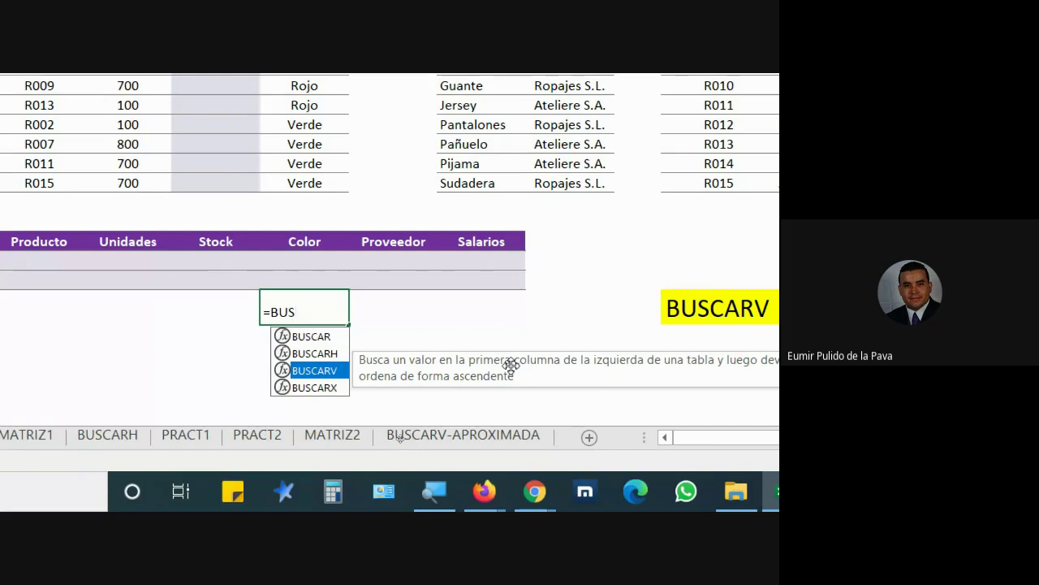
key("Escape")
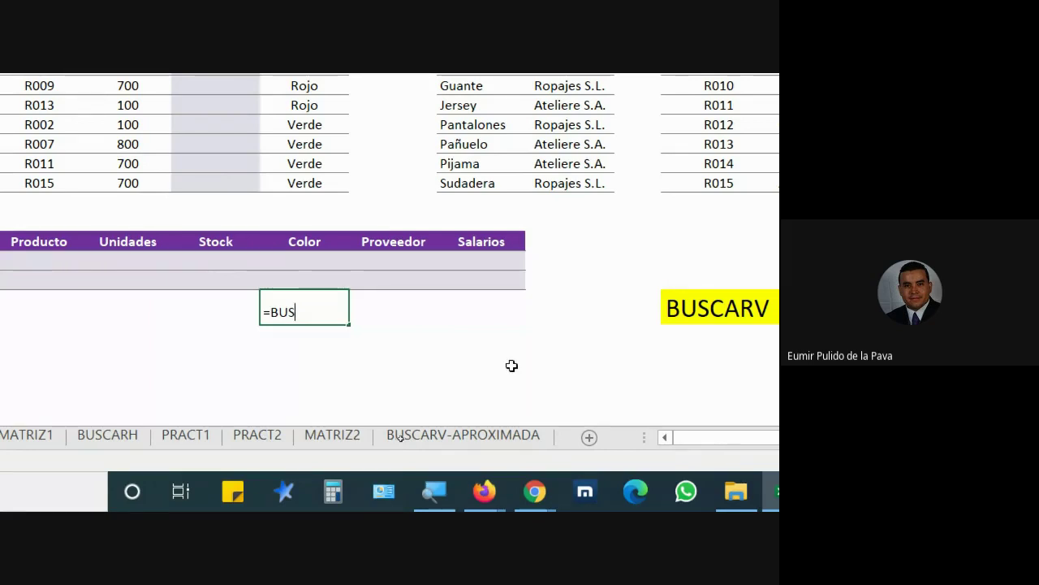
key("Escape")
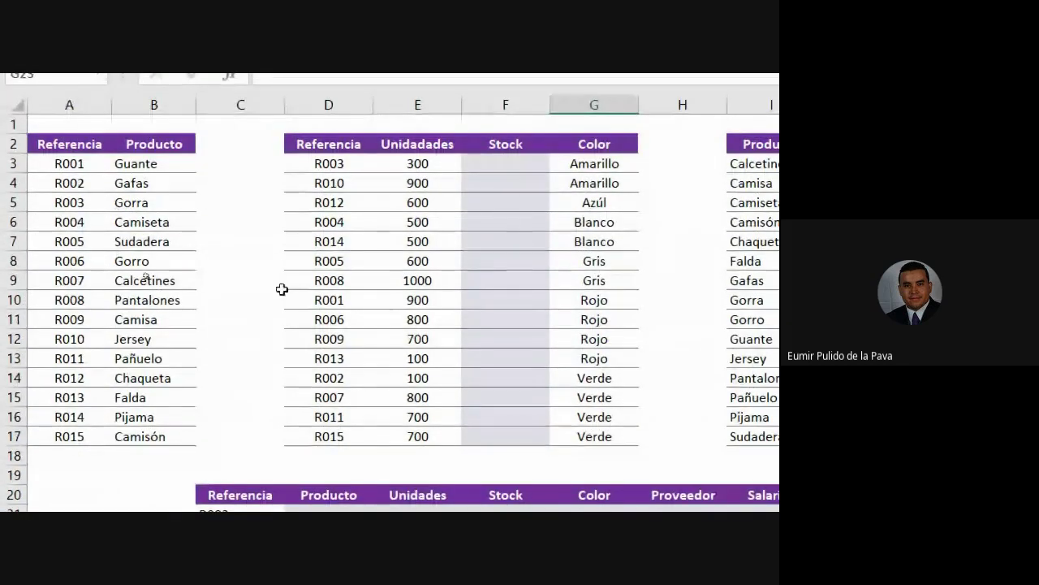
scroll(703, 144, "right", 4)
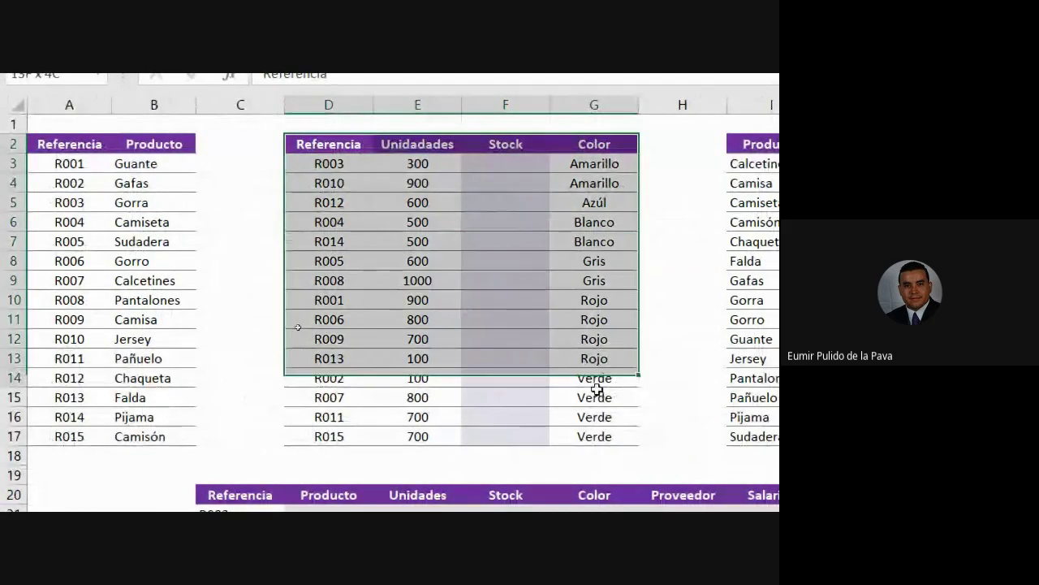
left_click_drag(608, 173, 654, 438)
left_click_drag(504, 160, 494, 434)
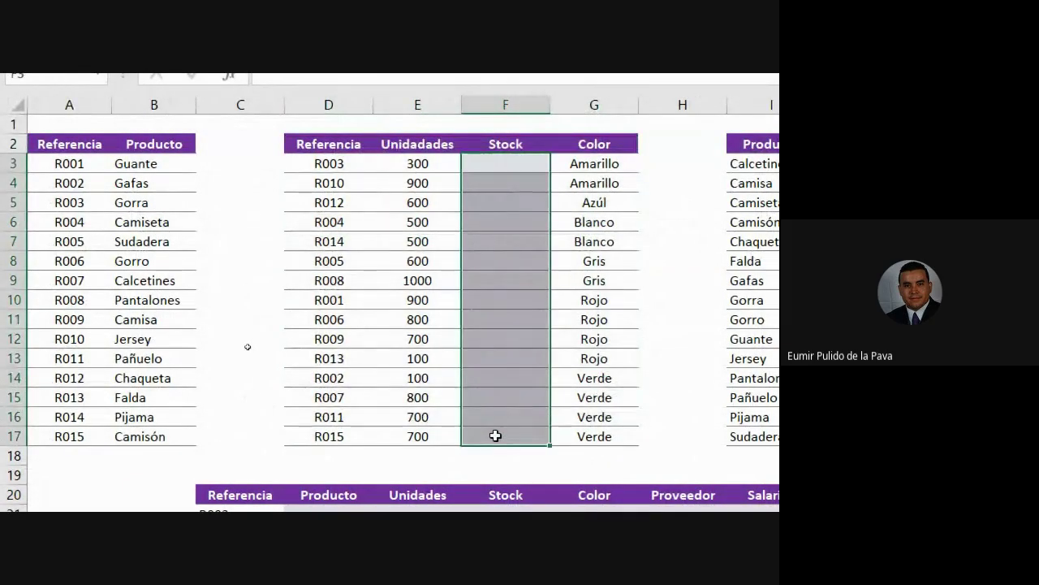
left_click(483, 410)
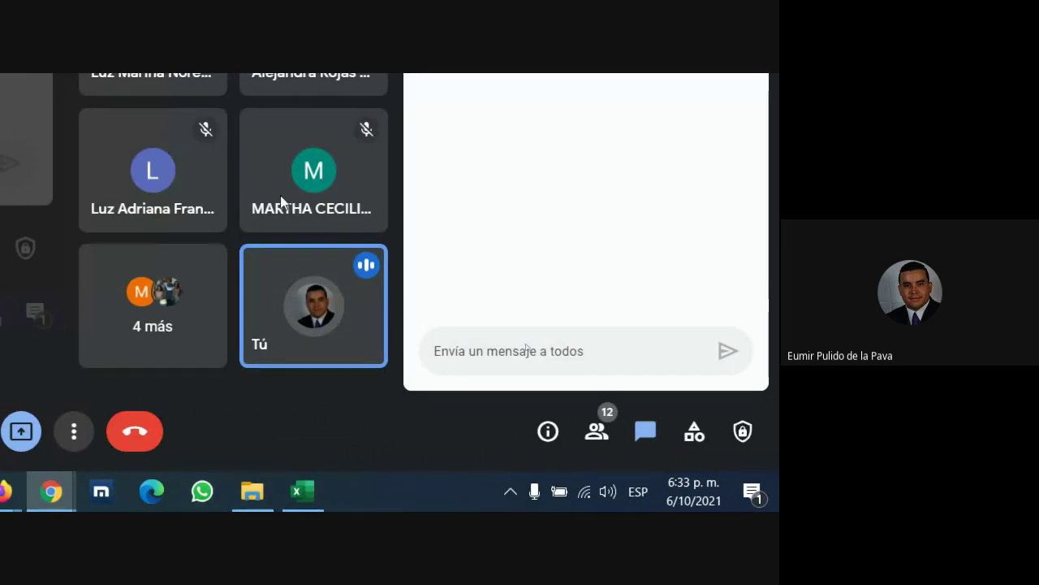
left_click(302, 496)
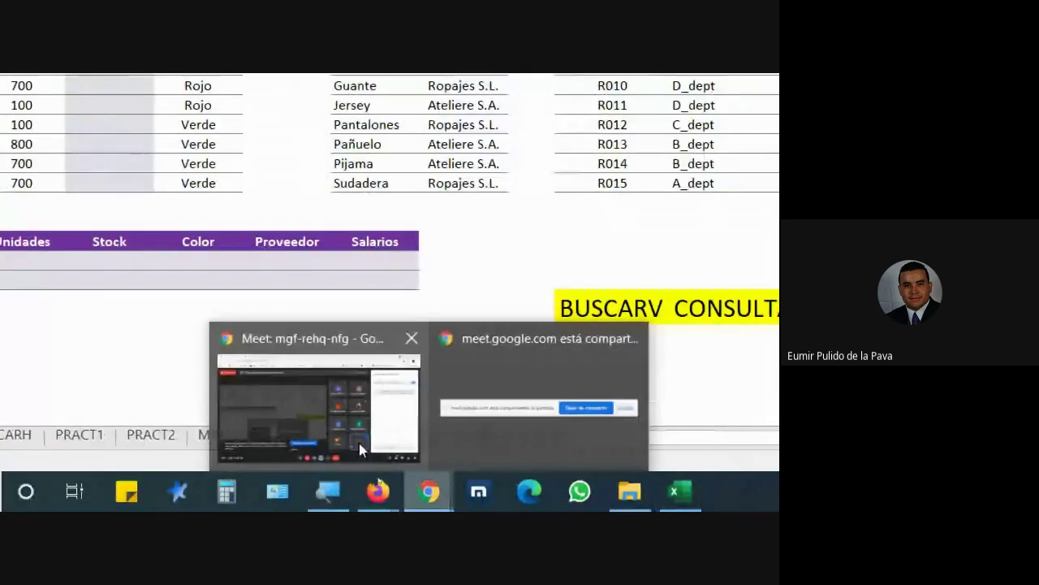
left_click(359, 442)
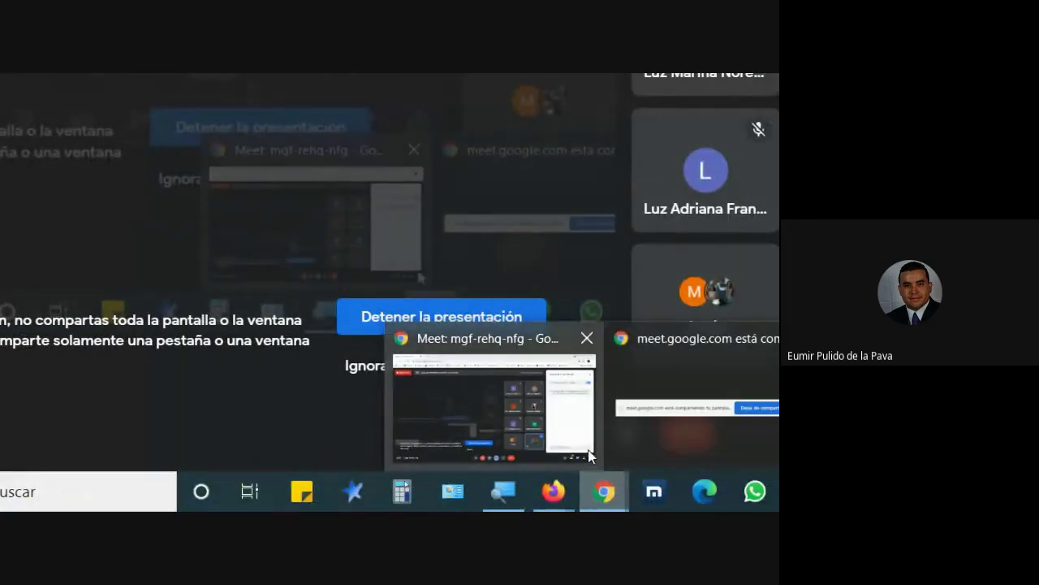
left_click(509, 495)
left_click(394, 423)
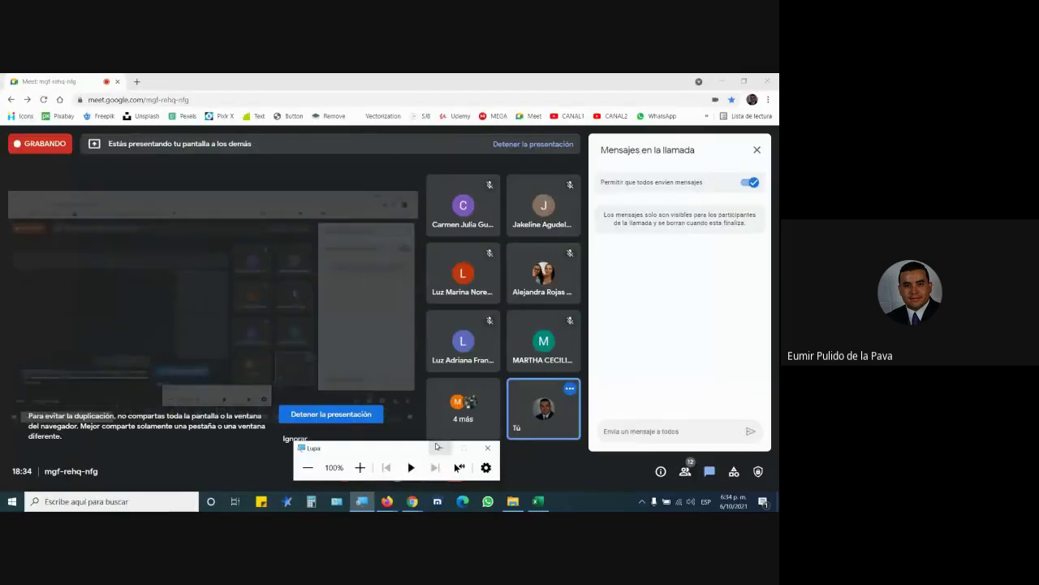
left_click(487, 448)
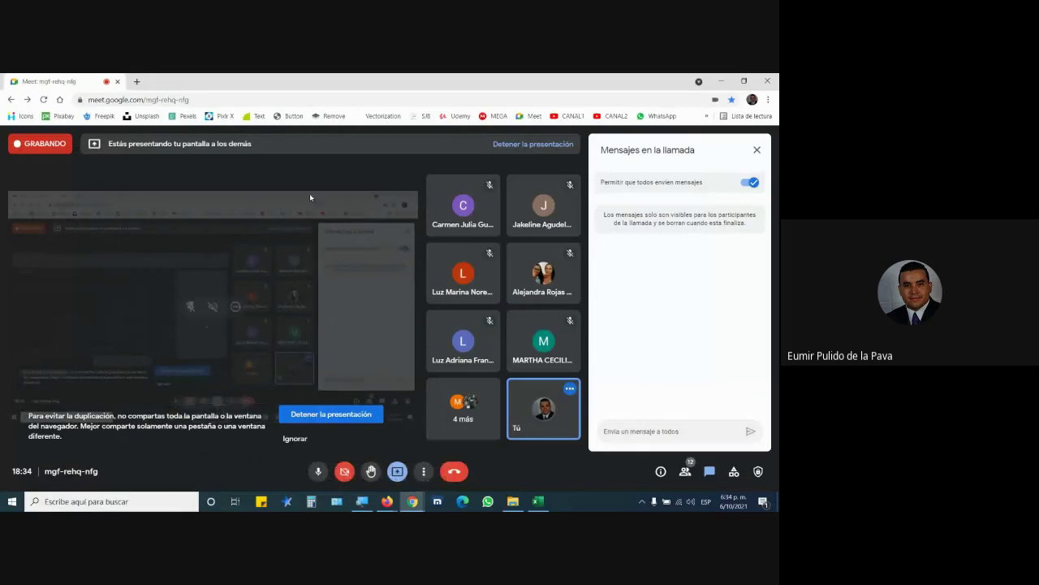
left_click(538, 501)
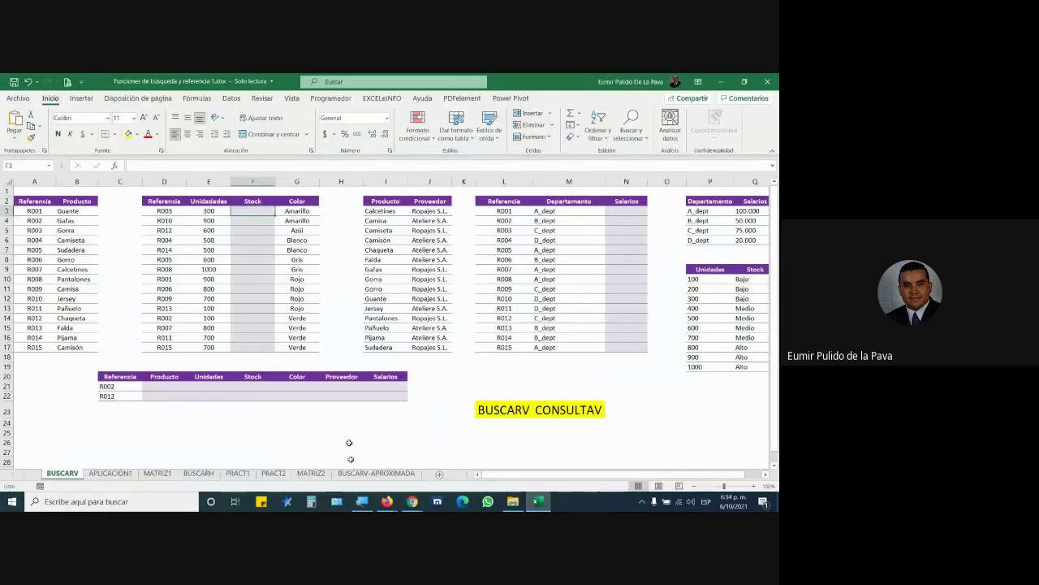
left_click(391, 462)
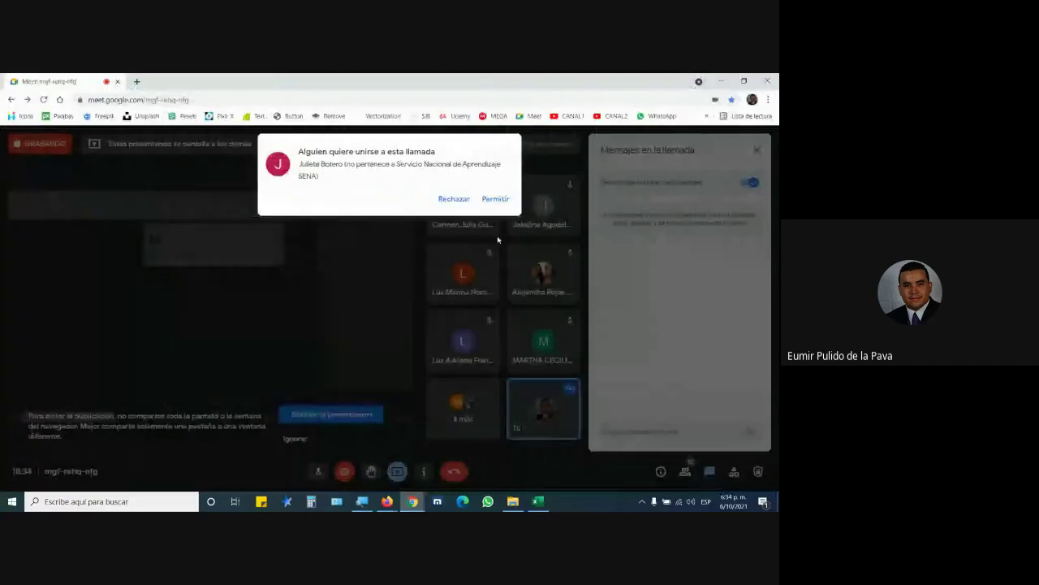
left_click(494, 199)
left_click(538, 501)
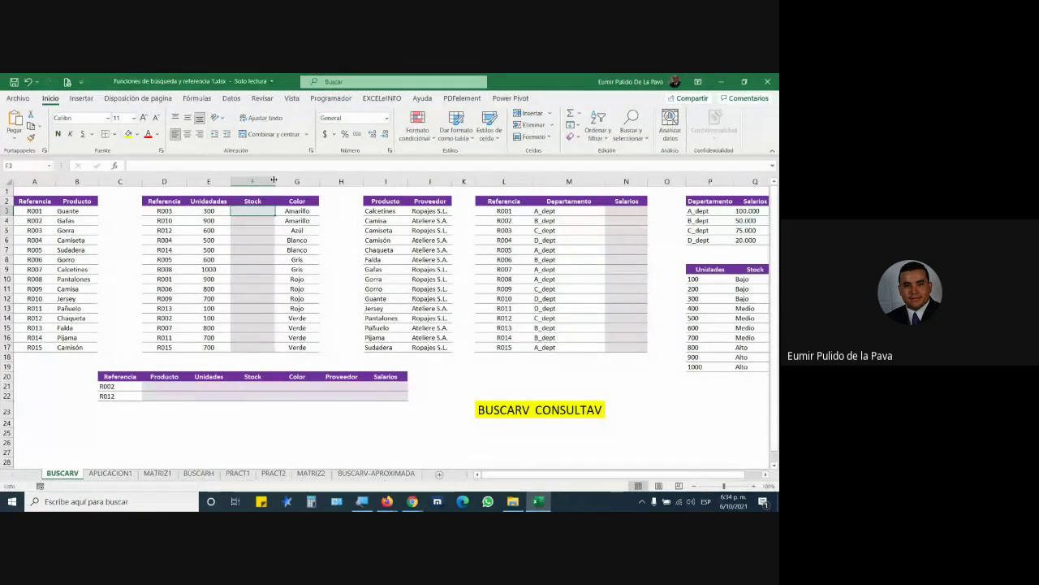
Widen Stock column F and select the Referencia, Unidades and Stock ranges in rows 3–17.
left_click_drag(275, 181, 347, 180)
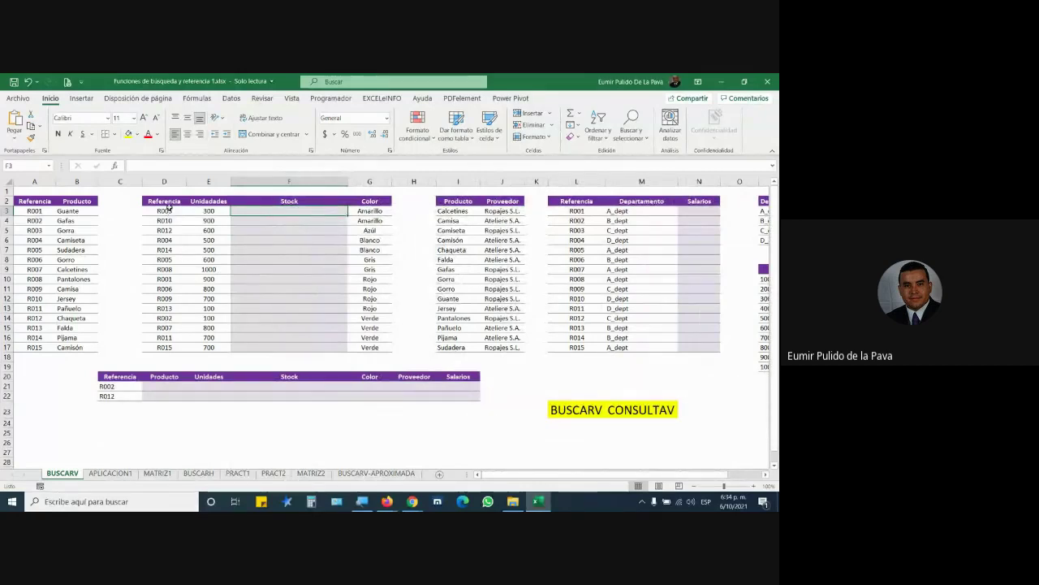
left_click_drag(166, 211, 164, 347)
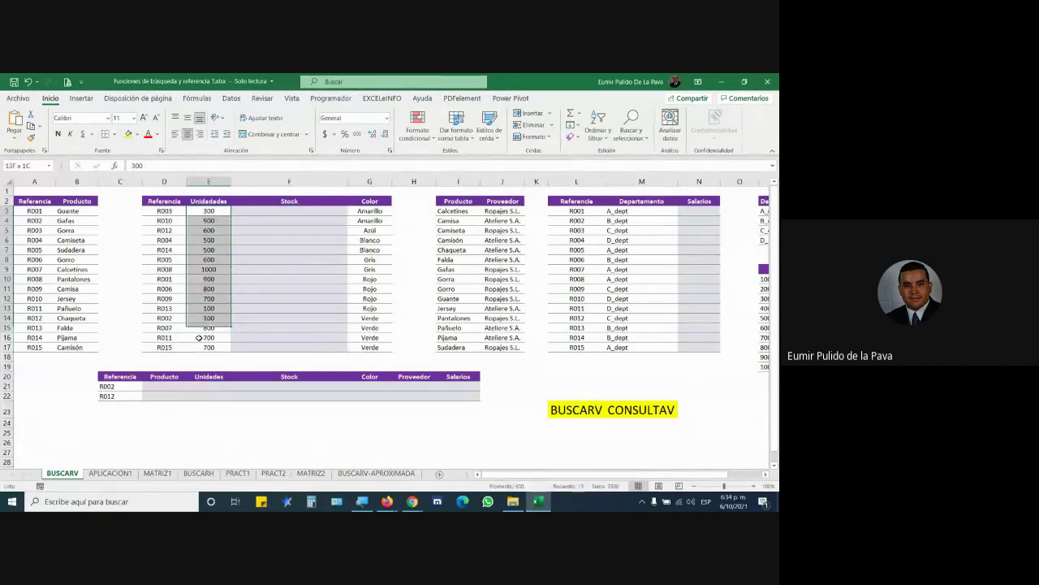
left_click_drag(213, 211, 208, 348)
left_click_drag(287, 212, 269, 345)
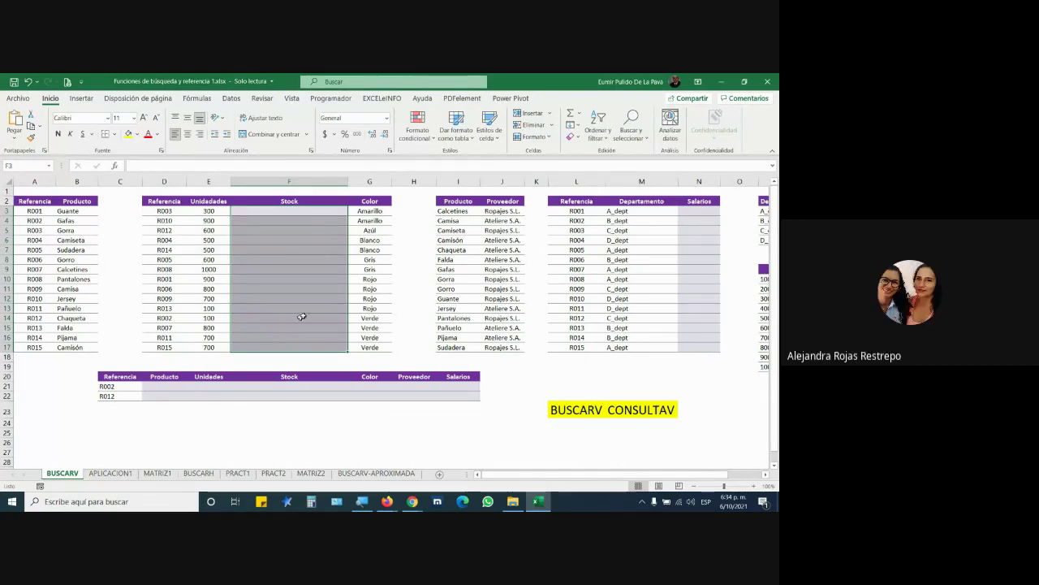
Admit the person requesting to join the Meet call, then return to Excel and select F3.
left_click(388, 470)
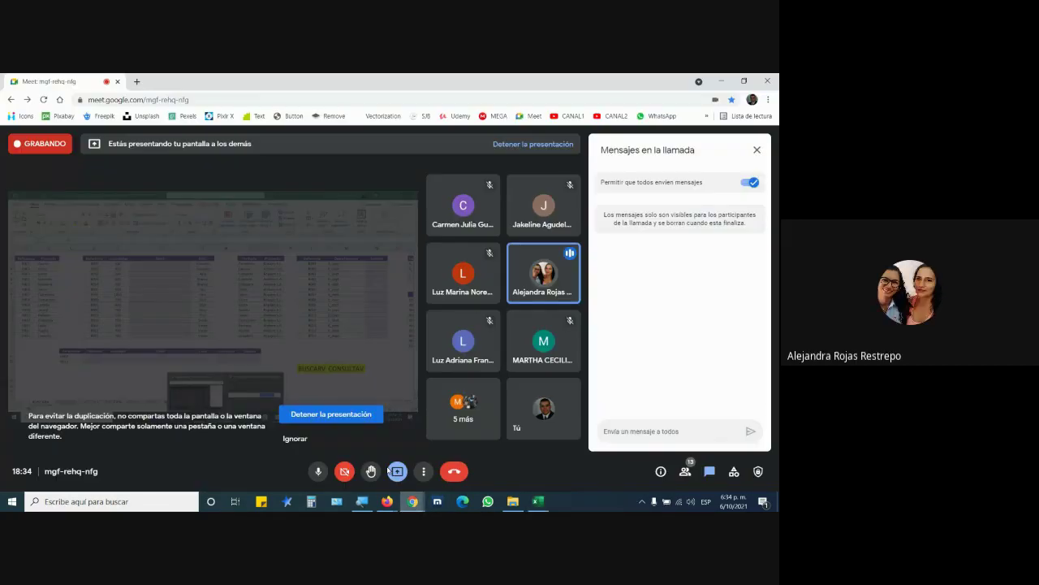
left_click(538, 502)
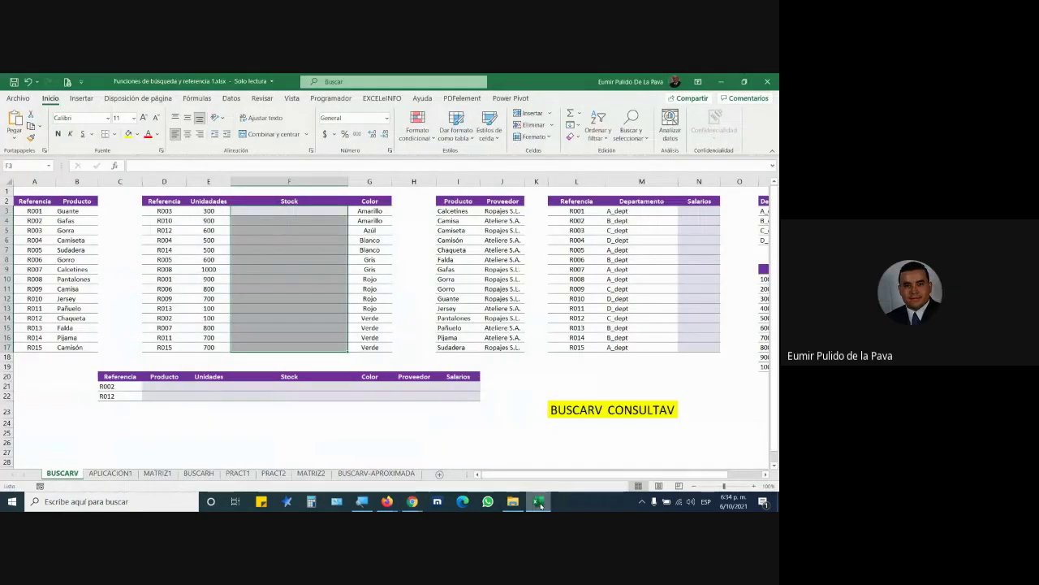
left_click(413, 502)
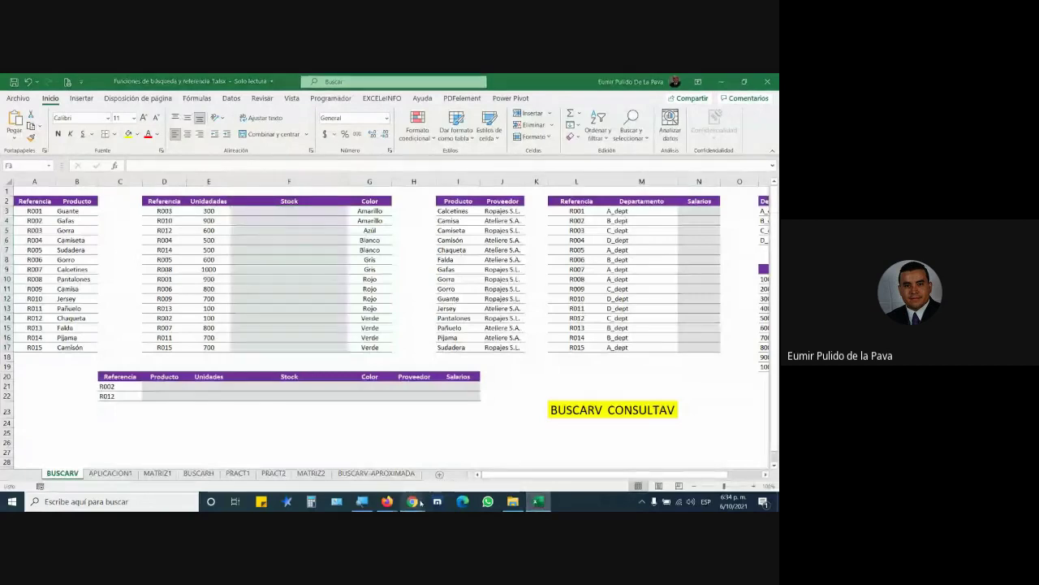
left_click(505, 204)
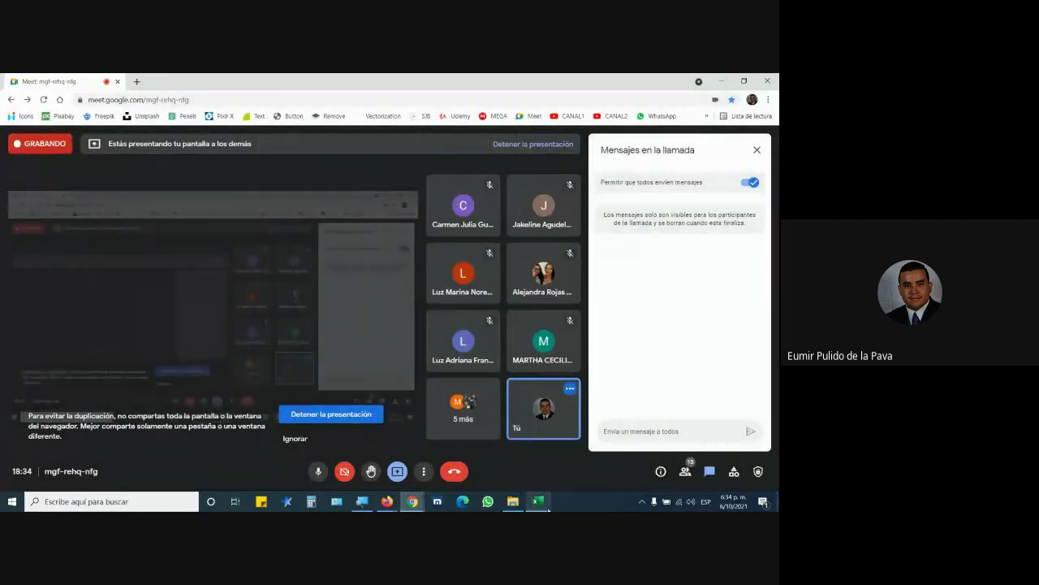
left_click(539, 501)
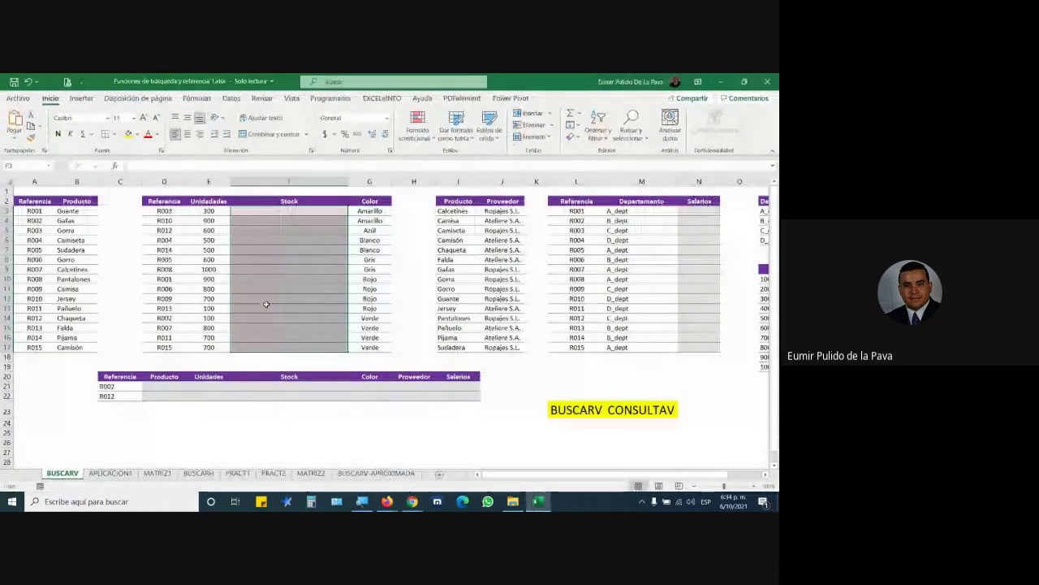
left_click(285, 211)
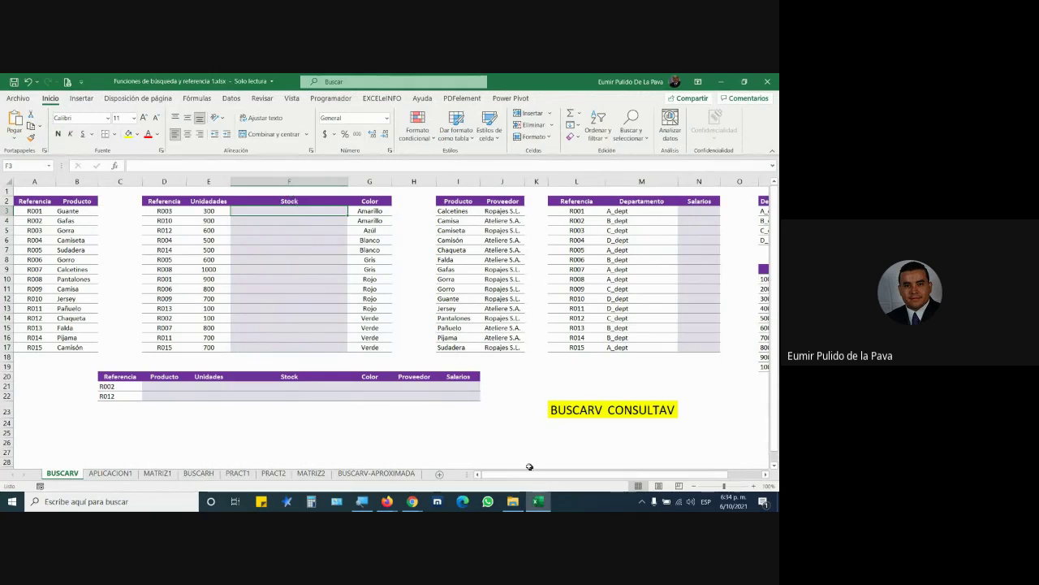
Select the Unidades/Stock table P9:Q19 and its Unidades values P10:P19, then open Magnifier.
scroll(529, 467, "right", 2)
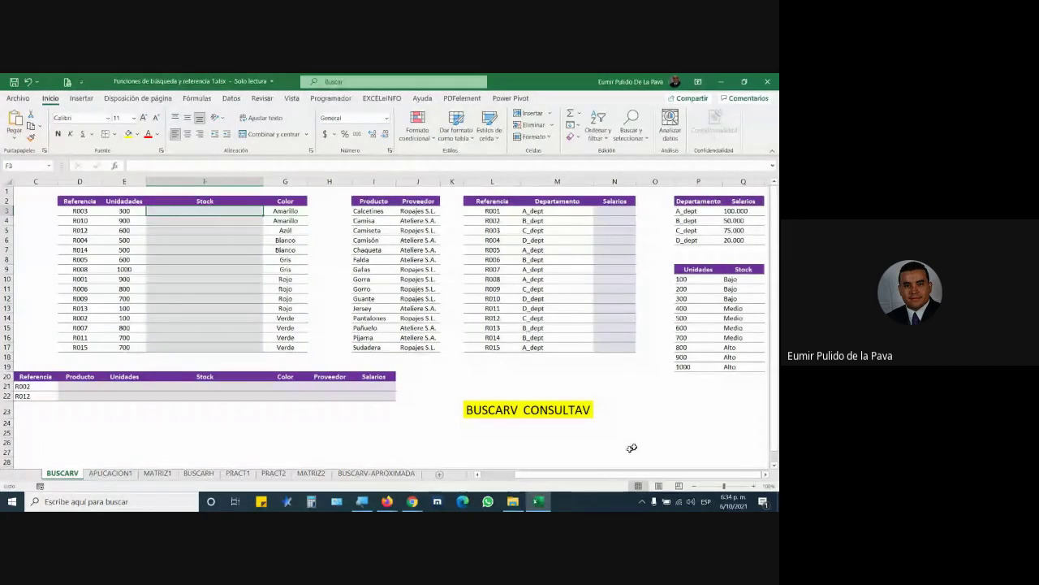
left_click_drag(684, 270, 731, 366)
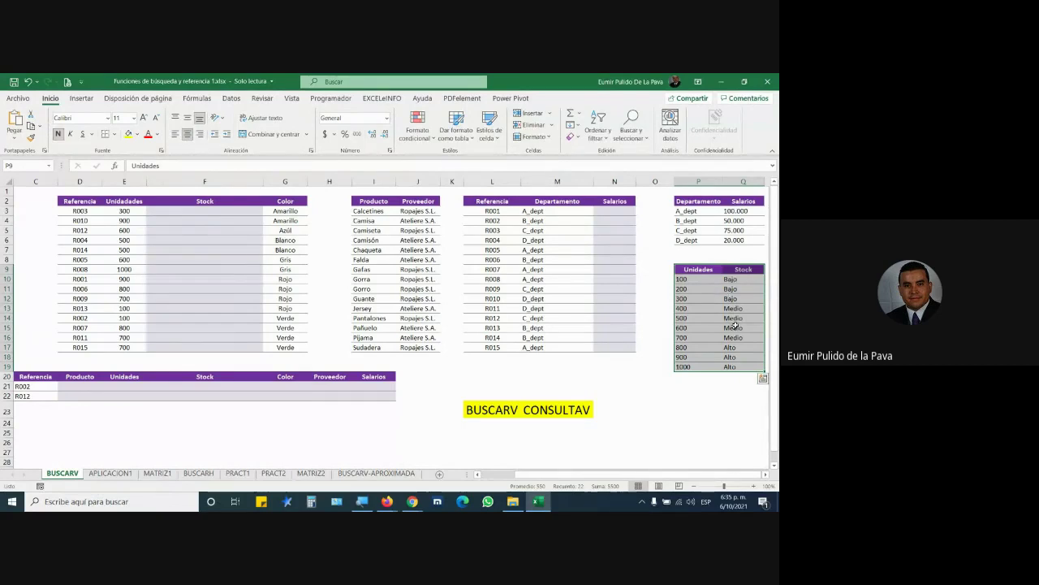
left_click_drag(693, 282, 689, 362)
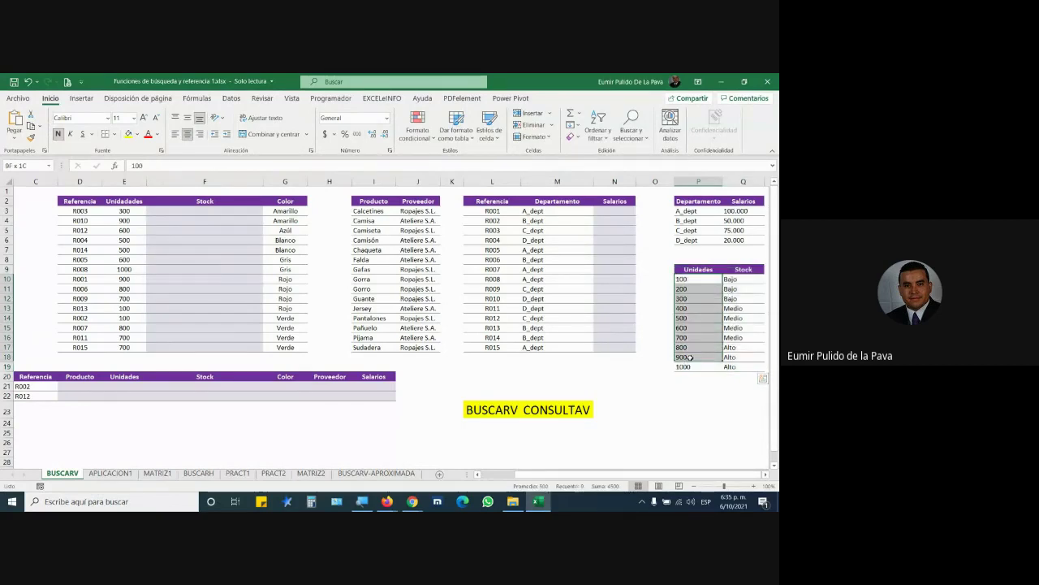
left_click(362, 501)
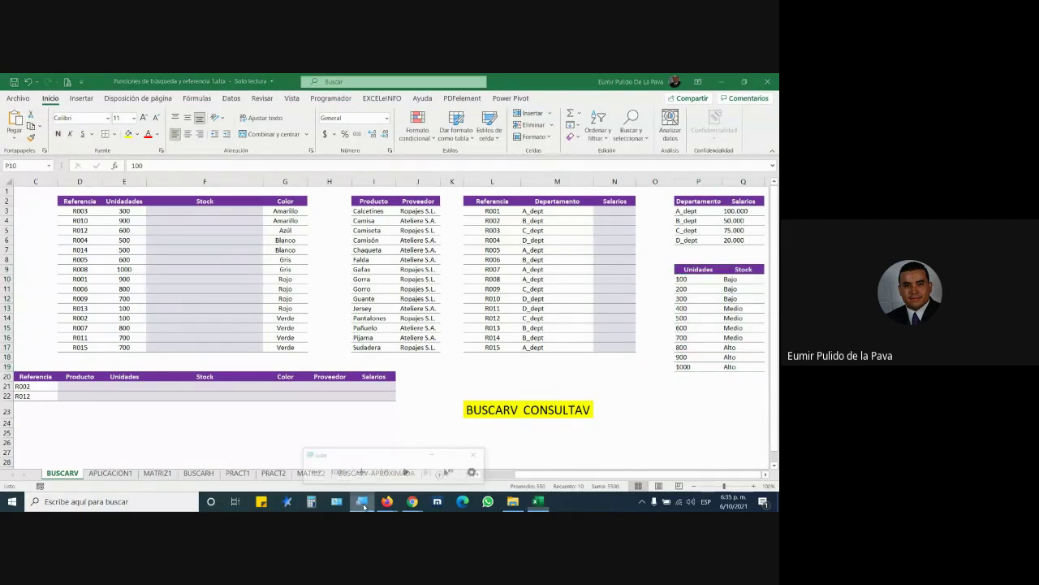
left_click(366, 478)
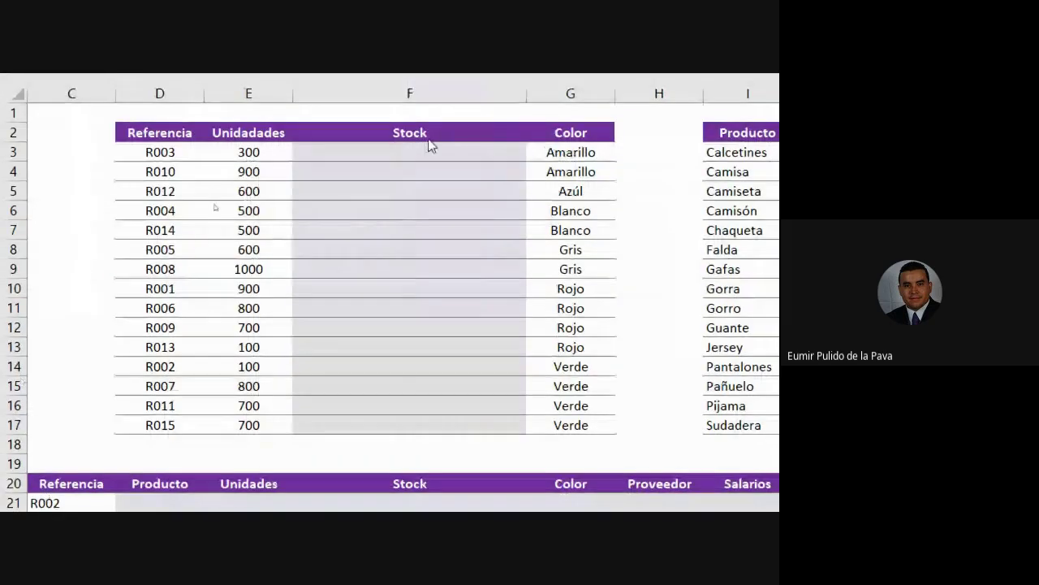
left_click(420, 155)
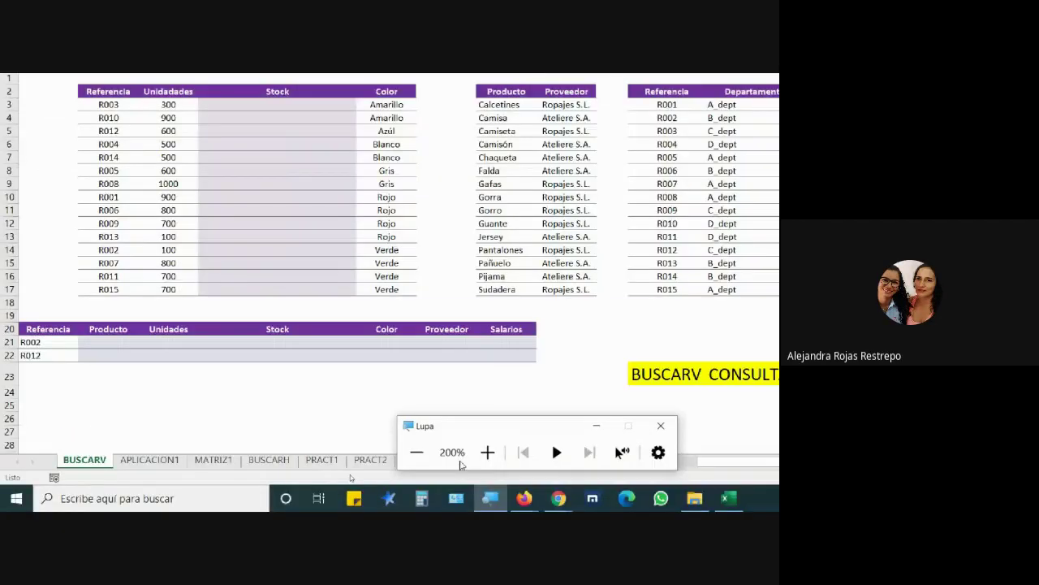
key("super+Escape")
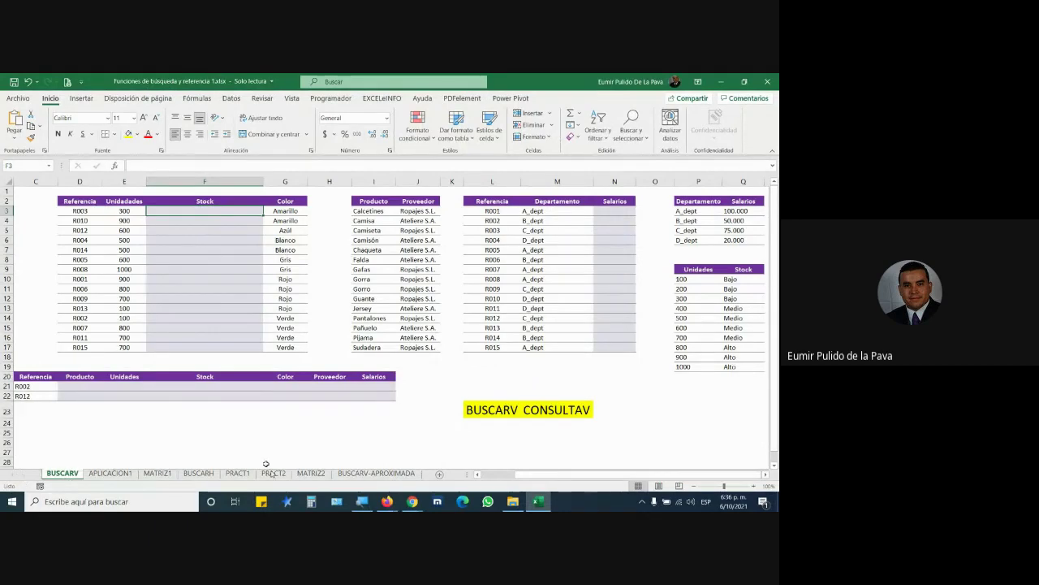
View the BUSCARV-APROXIMADA sheet, return to BUSCARV, then bring up the Meet join request.
mouse_move(412, 501)
left_click(353, 442)
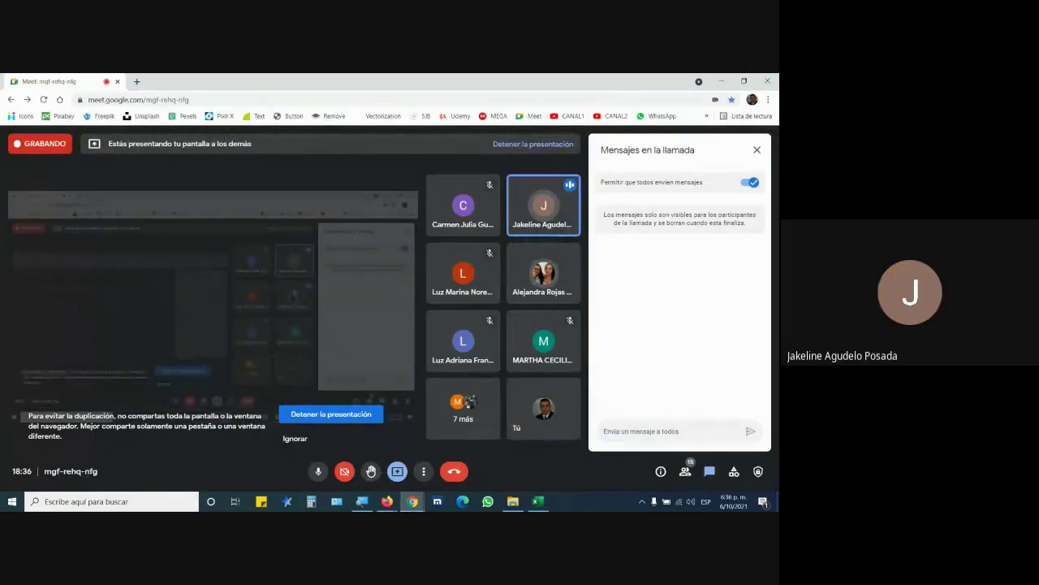
left_click(537, 501)
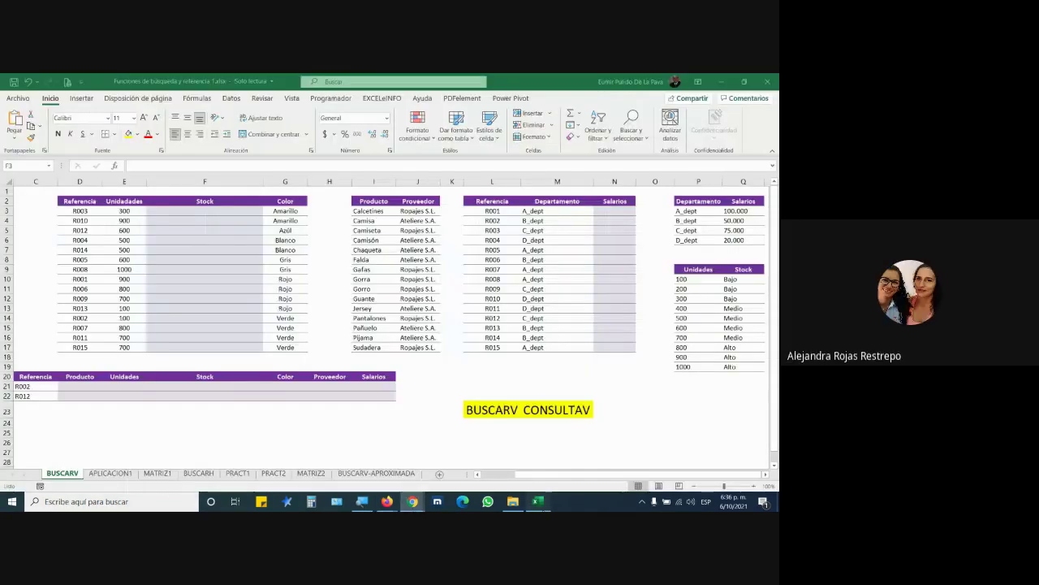
left_click(376, 472)
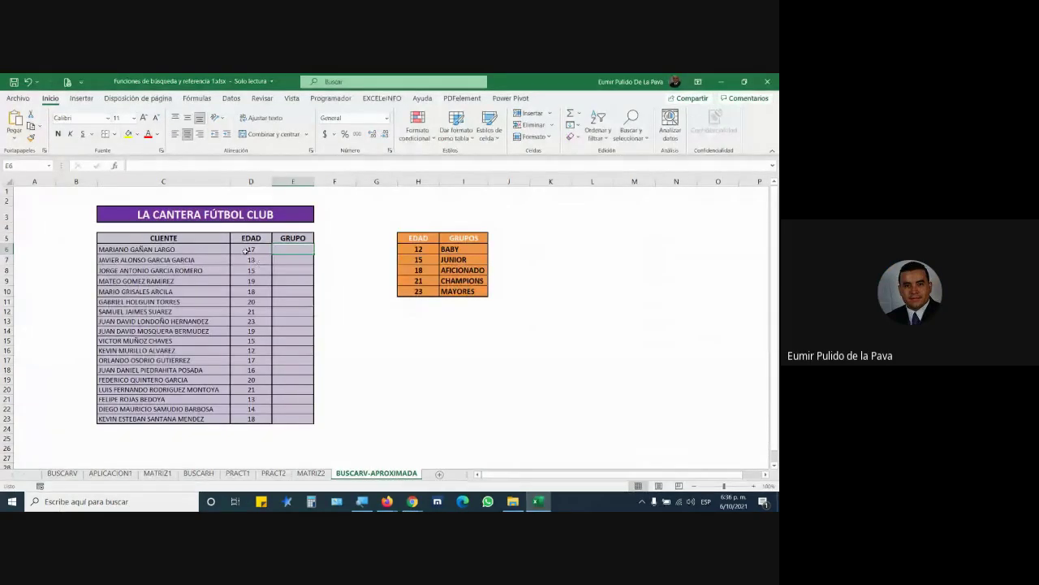
left_click(69, 476)
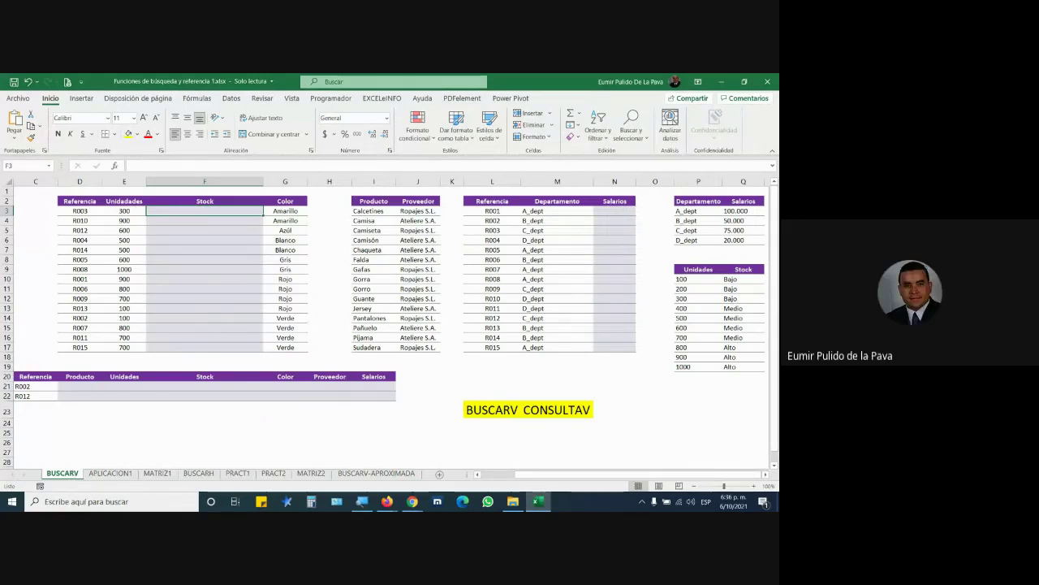
left_click(411, 501)
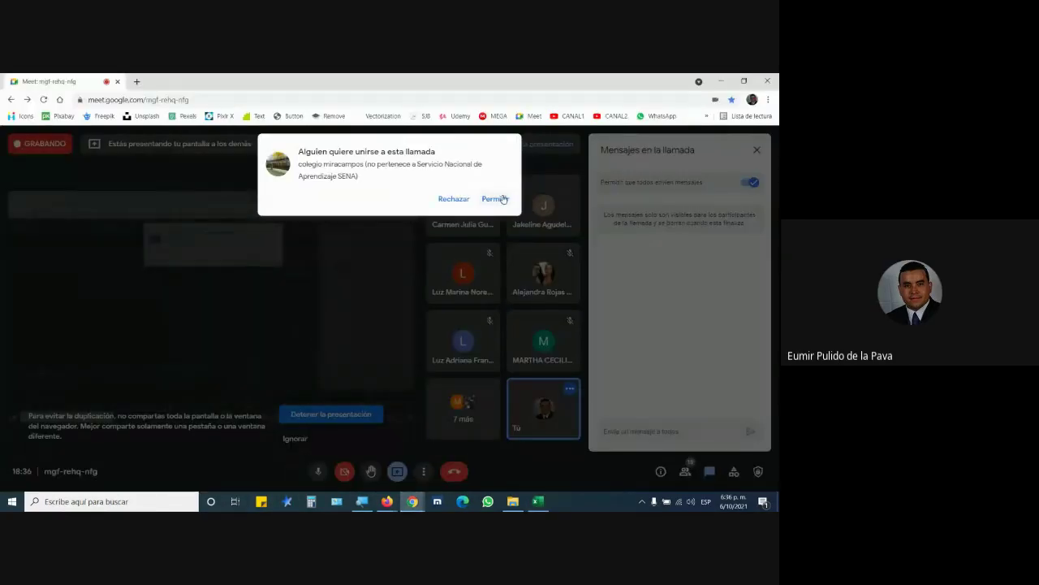
Allow the Meet join request with Permitir and bring Excel back to the front.
left_click(504, 199)
left_click(538, 501)
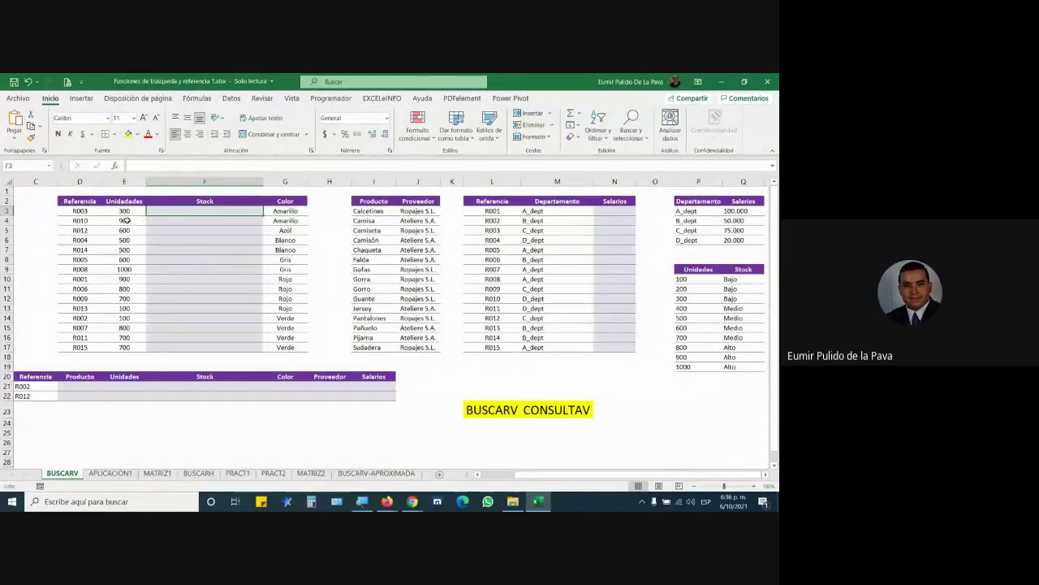
Enlarge the font of the blank Stock cells F3:F17 to 16 points.
left_click_drag(126, 211, 125, 346)
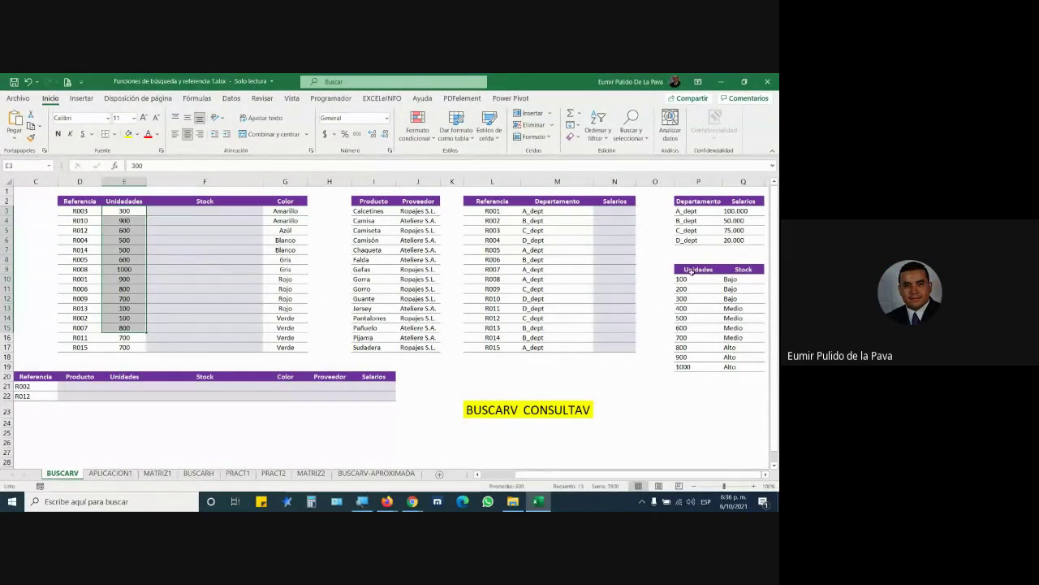
mouse_move(691, 269)
left_mouse_down()
mouse_move(741, 270)
mouse_move(741, 366)
left_mouse_up()
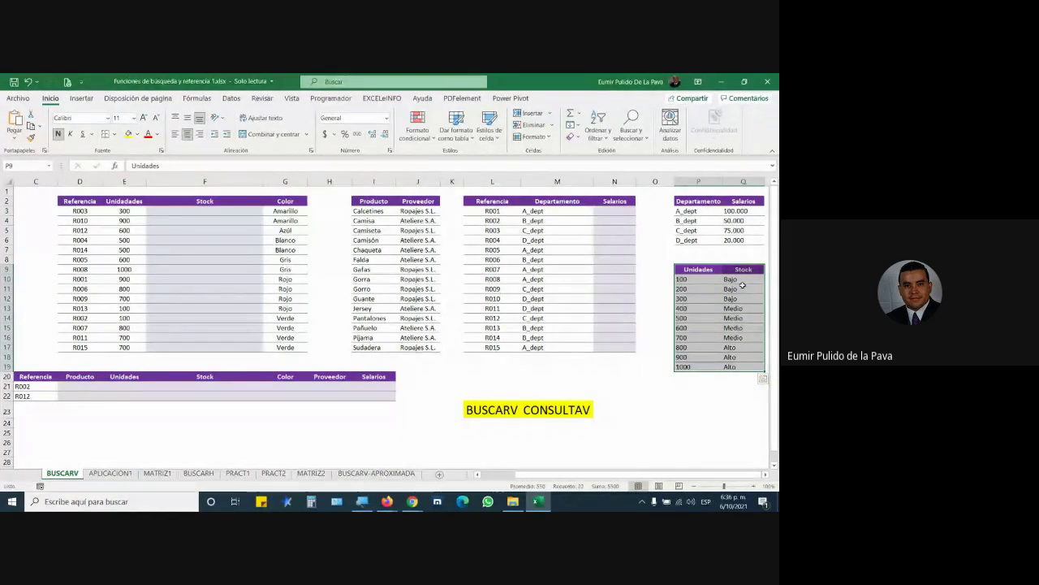
left_click_drag(183, 211, 180, 348)
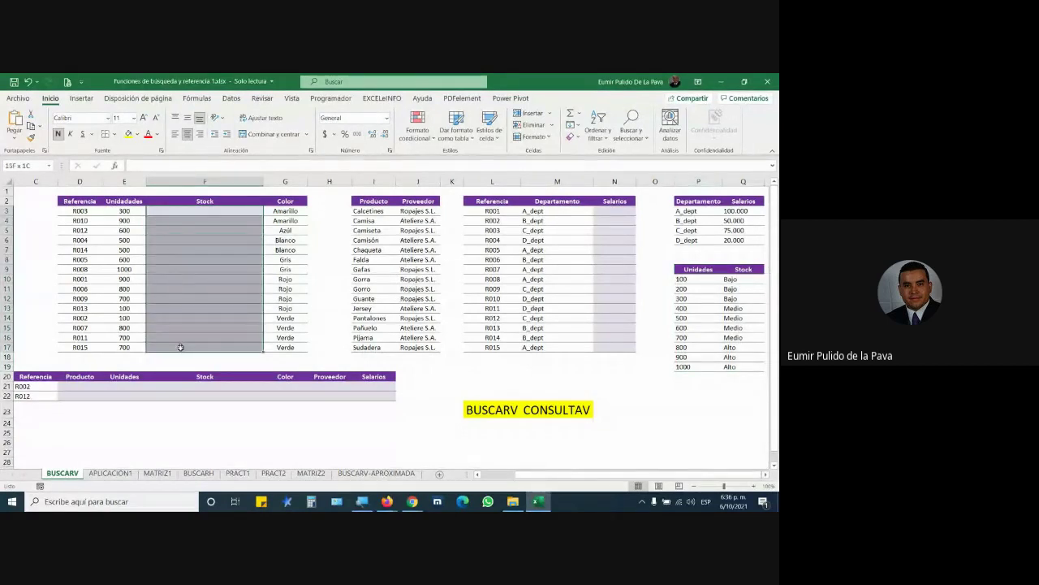
left_click(143, 118)
left_click(143, 118)
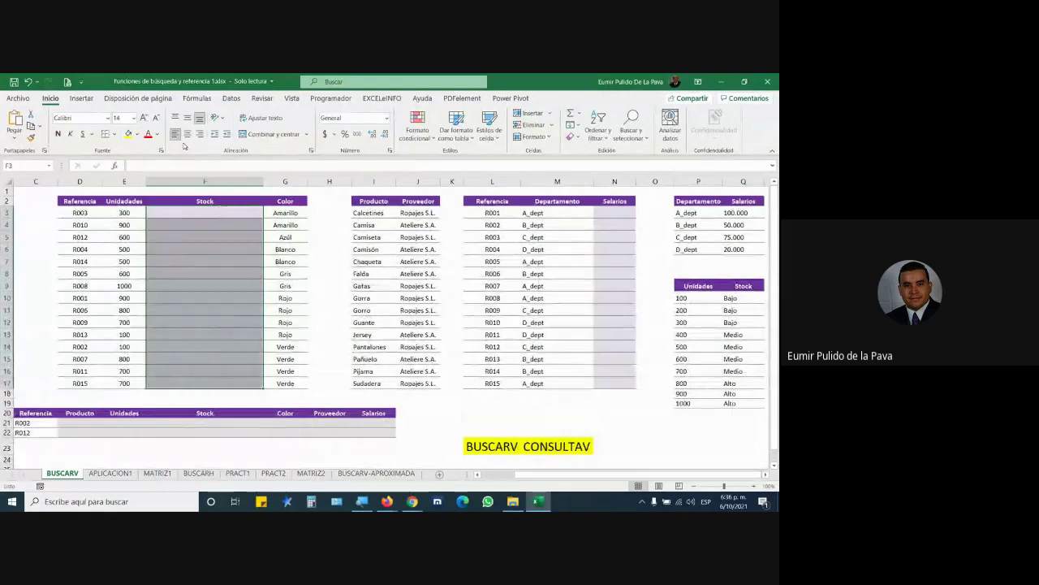
left_click(143, 118)
Point out the first Unidades value 300 and the P9:Q19 table, then select F3.
left_click(126, 213)
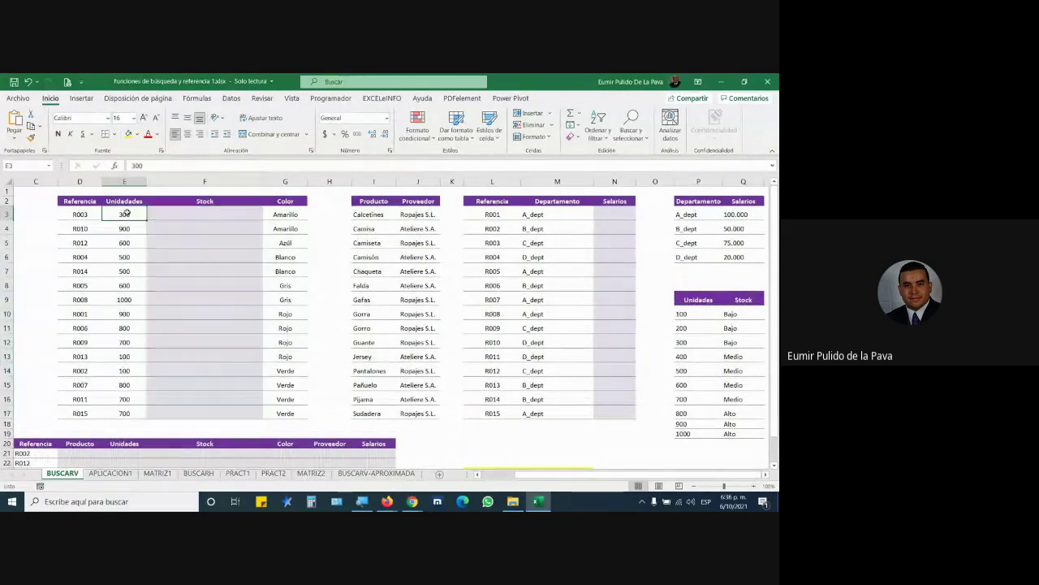
left_click_drag(682, 300, 733, 439)
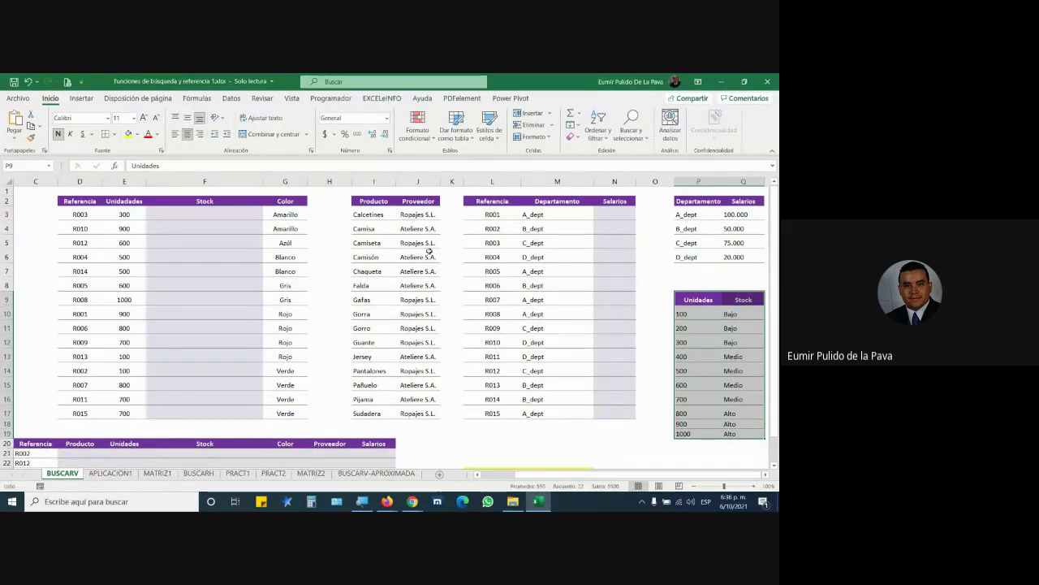
left_click(252, 215)
In F3, enter =BUSCARV from autocomplete, magnify the screen, and take E3 (300) as lookup value.
type("=BUS")
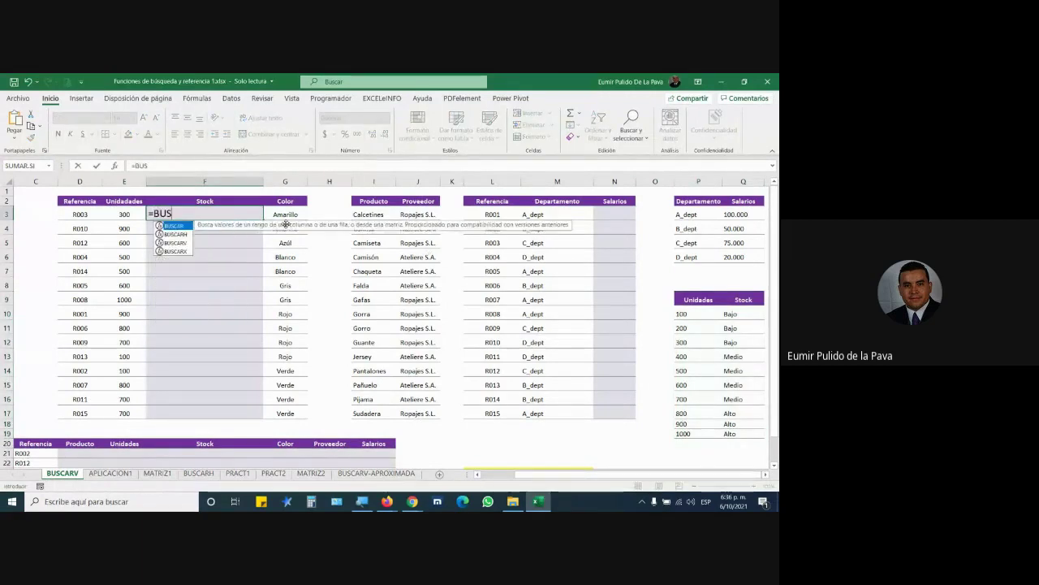
key("Down")
key("Down")
key("Tab")
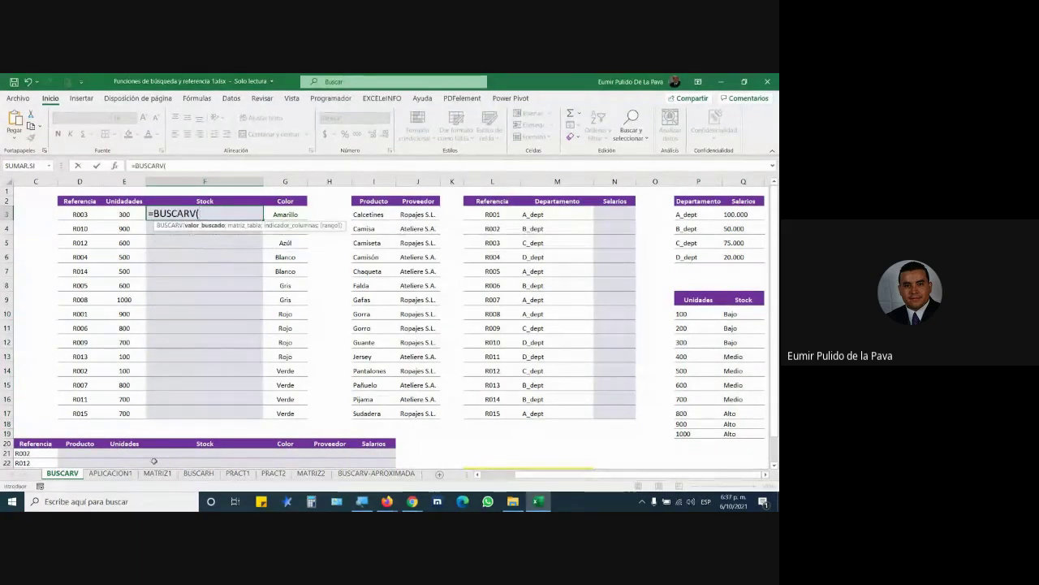
left_click(361, 501)
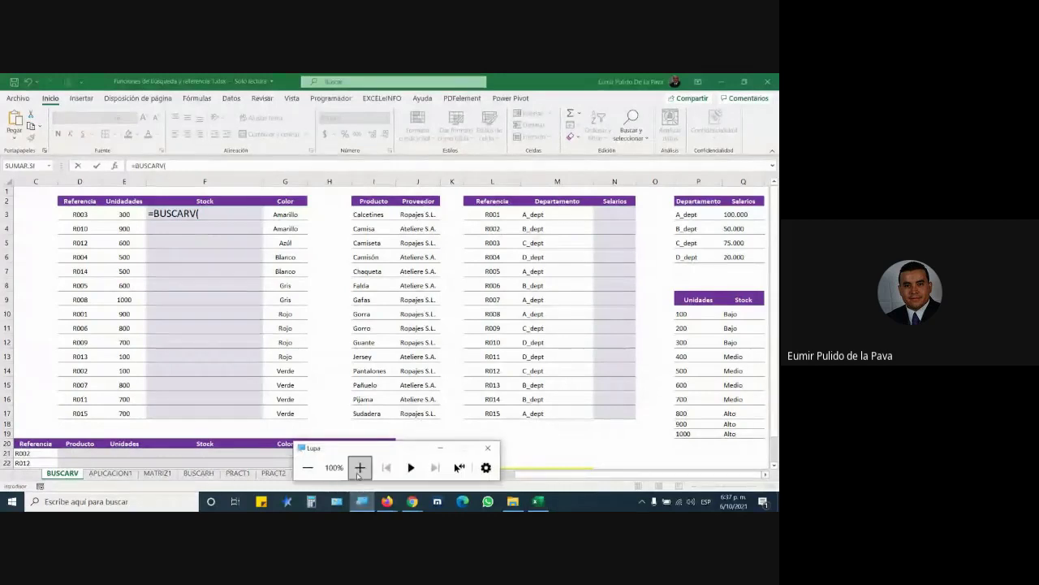
left_click(360, 466)
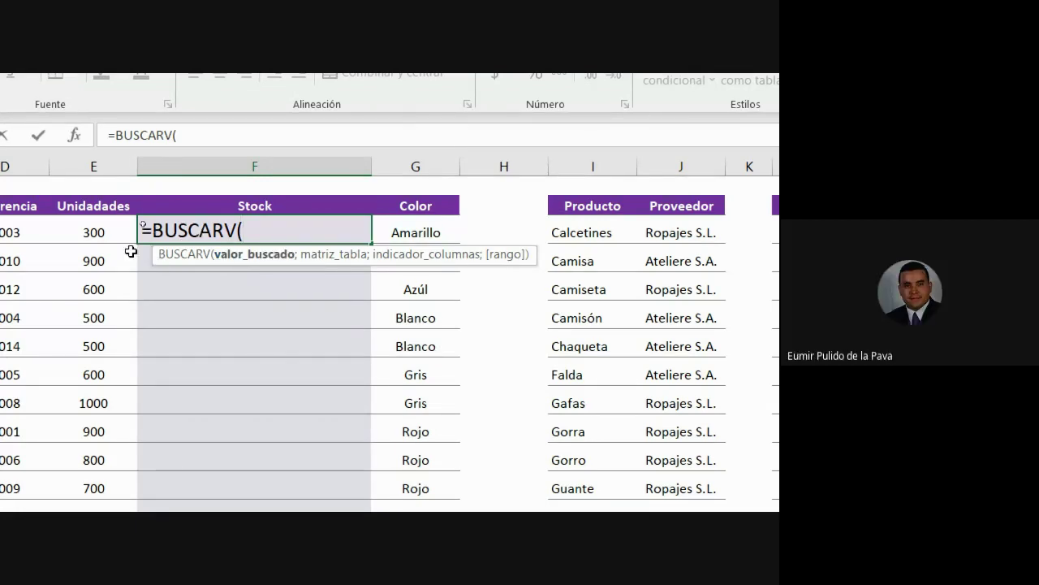
left_click(101, 232)
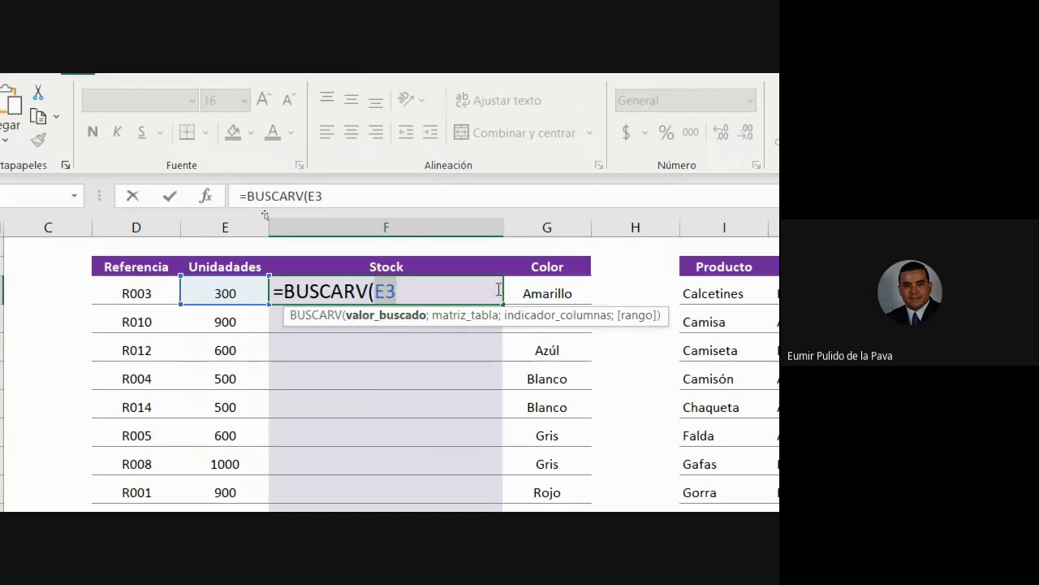
Re-pick E3, then shift the reference with arrow keys to =BUSCARV(F3 and switch to Meet.
left_click(220, 291)
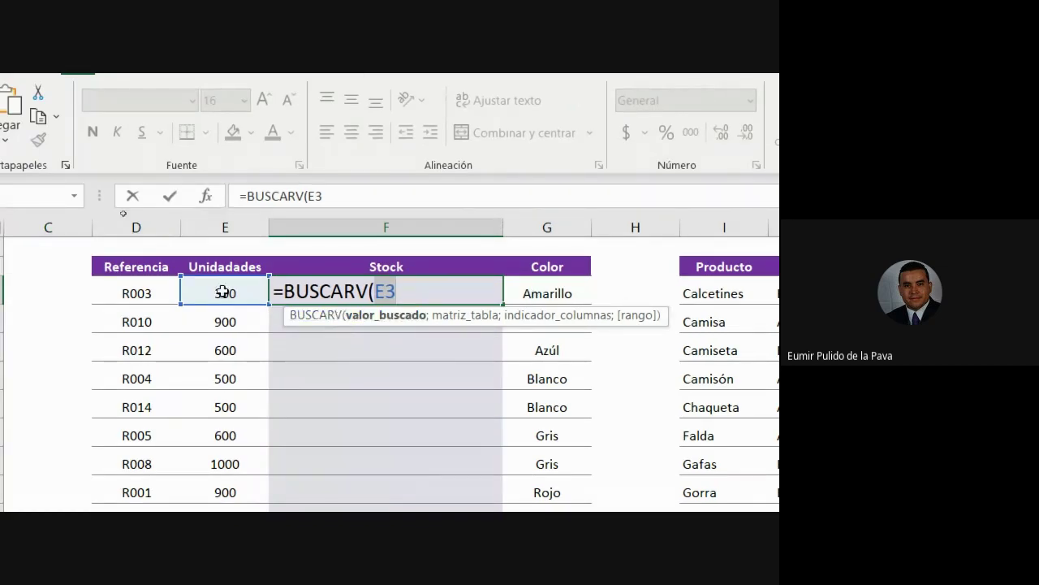
key("Down")
key("Up")
key("Right")
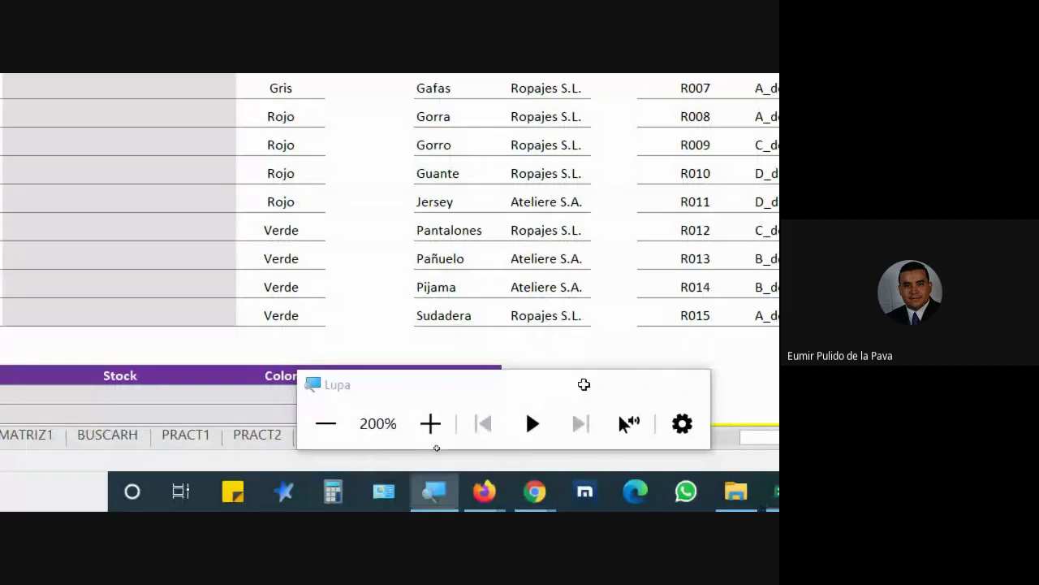
mouse_move(535, 492)
left_click(506, 469)
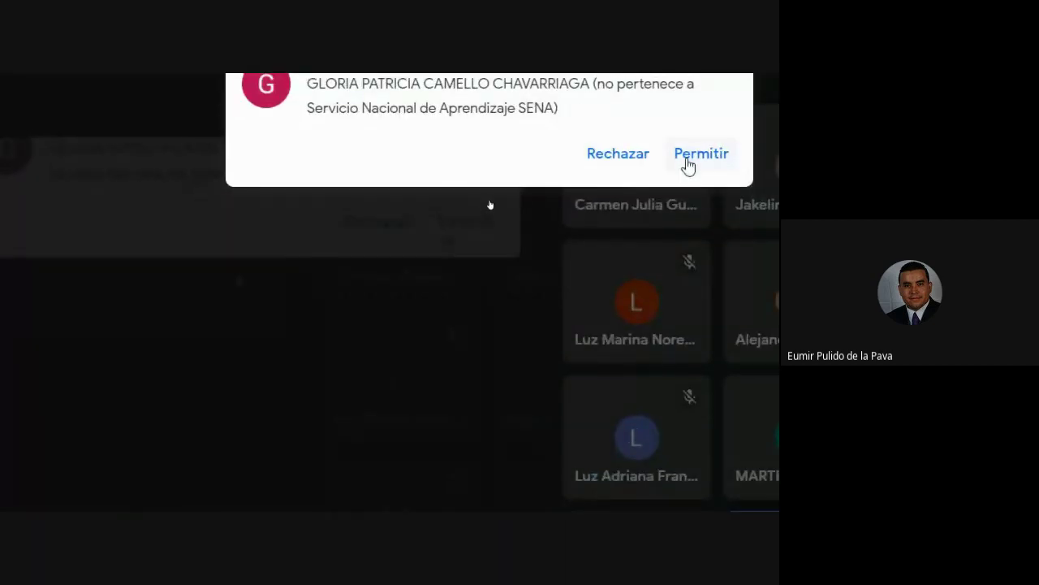
Let the waiting participant in with Permitir and Alt+Tab back to Excel.
left_click(691, 161)
key("alt+Tab")
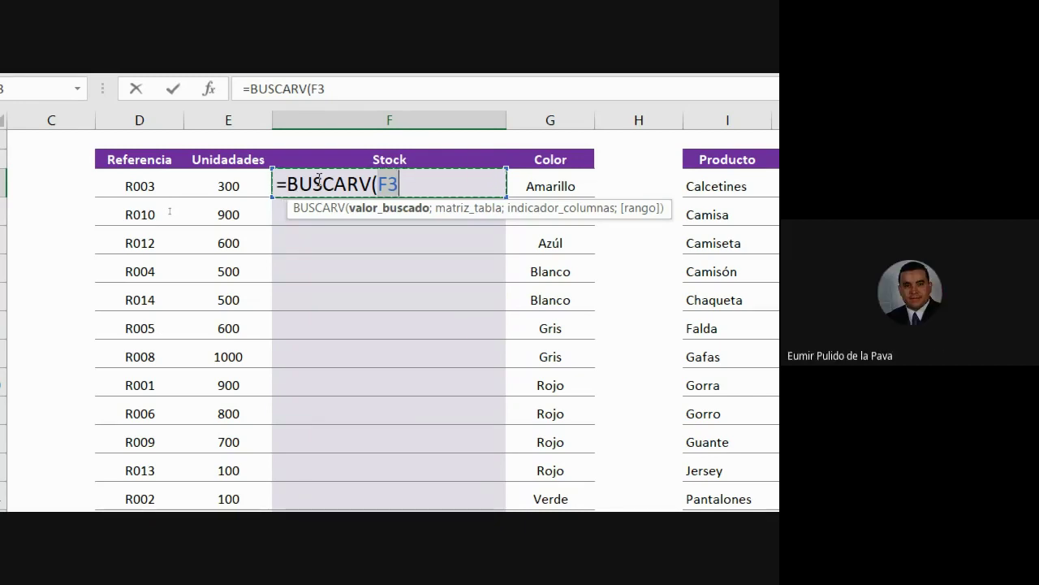
Restore E3 as the lookup value and add the semicolon, giving =BUSCARV(E3;.
left_click(226, 184)
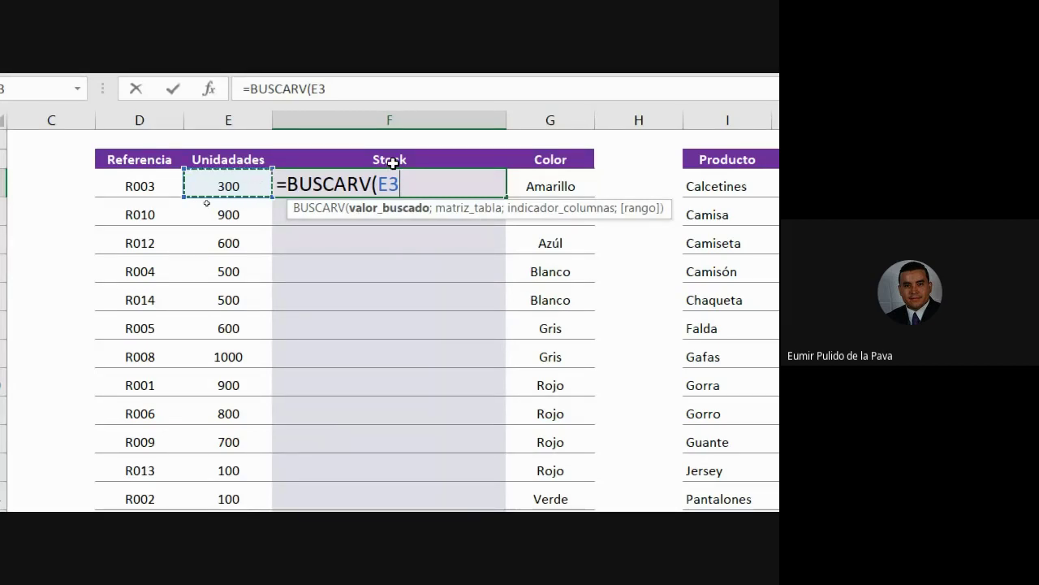
type(";")
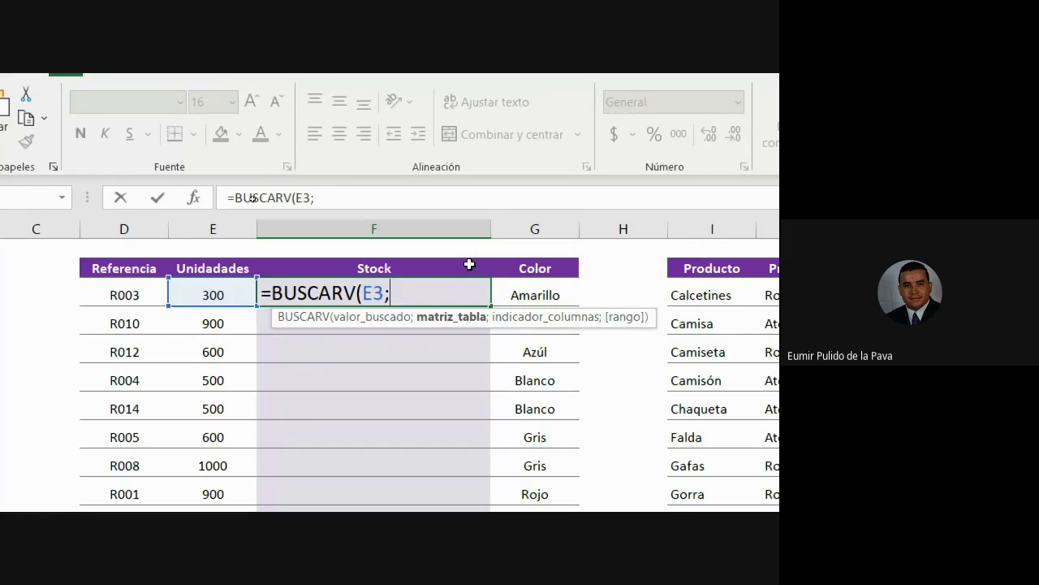
Select P9:Q19 as the lookup table and add a semicolon: =BUSCARV(E3;P9:Q19;.
scroll(749, 484, "right", 3)
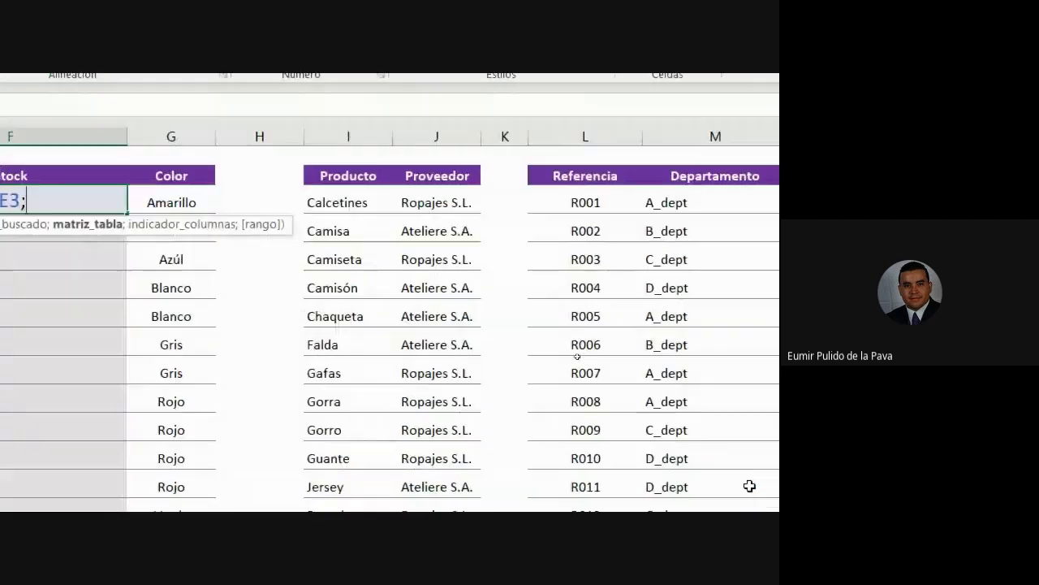
scroll(749, 485, "right", 4)
scroll(750, 485, "down", 2)
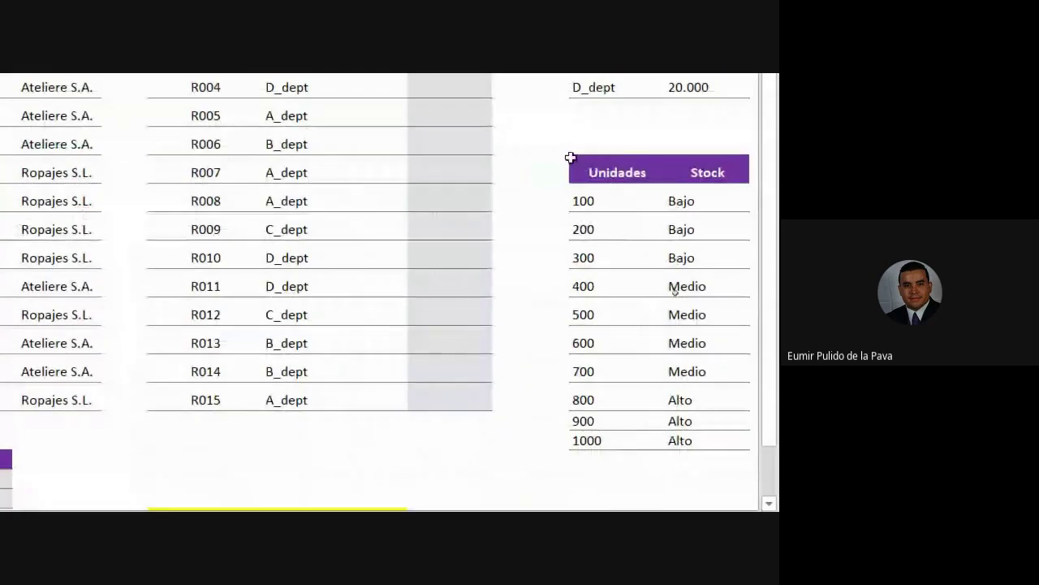
mouse_move(580, 167)
left_mouse_down()
mouse_move(700, 200)
mouse_move(700, 447)
left_mouse_up()
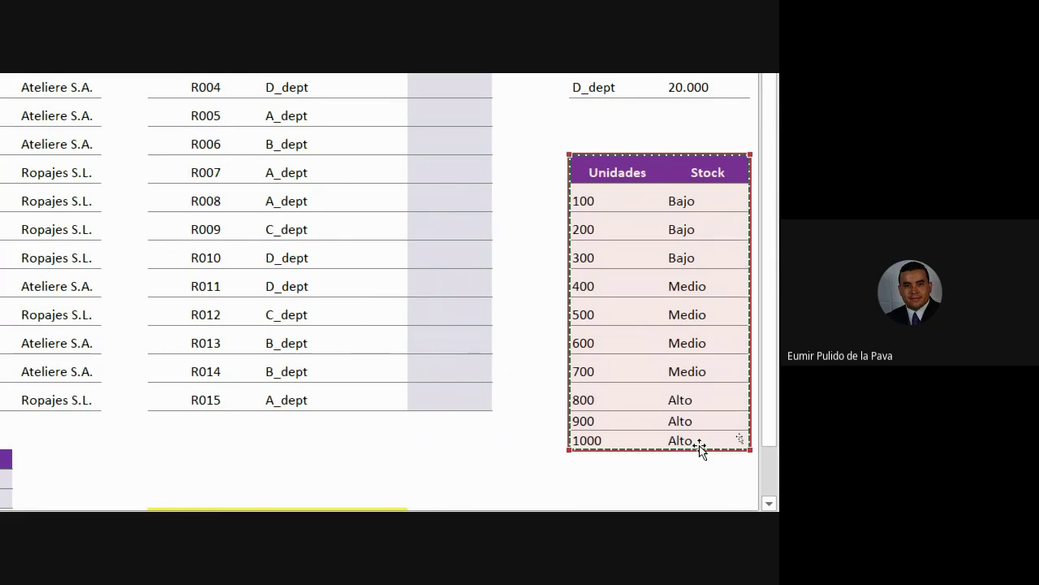
type(";")
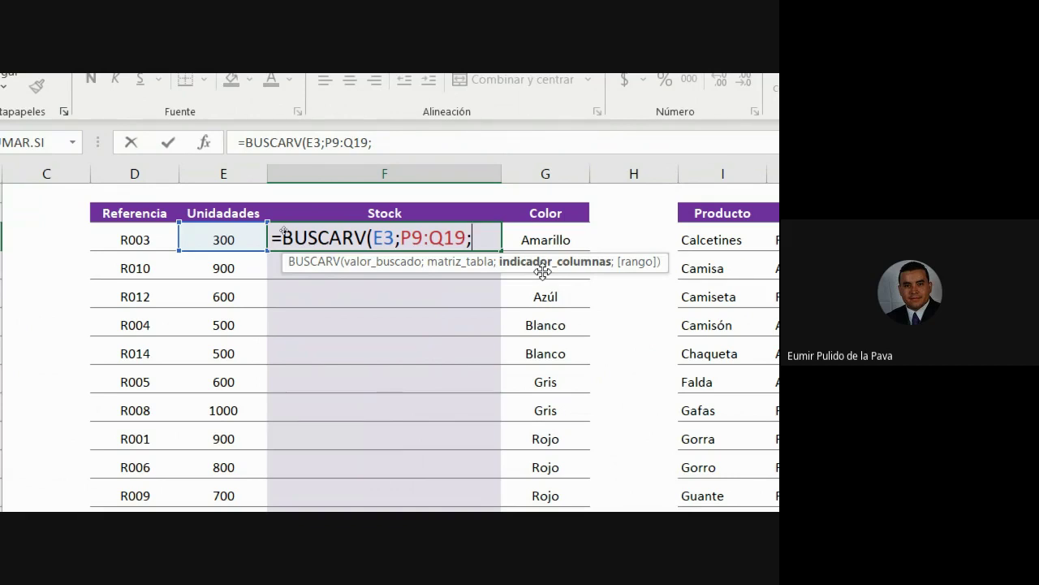
type("J")
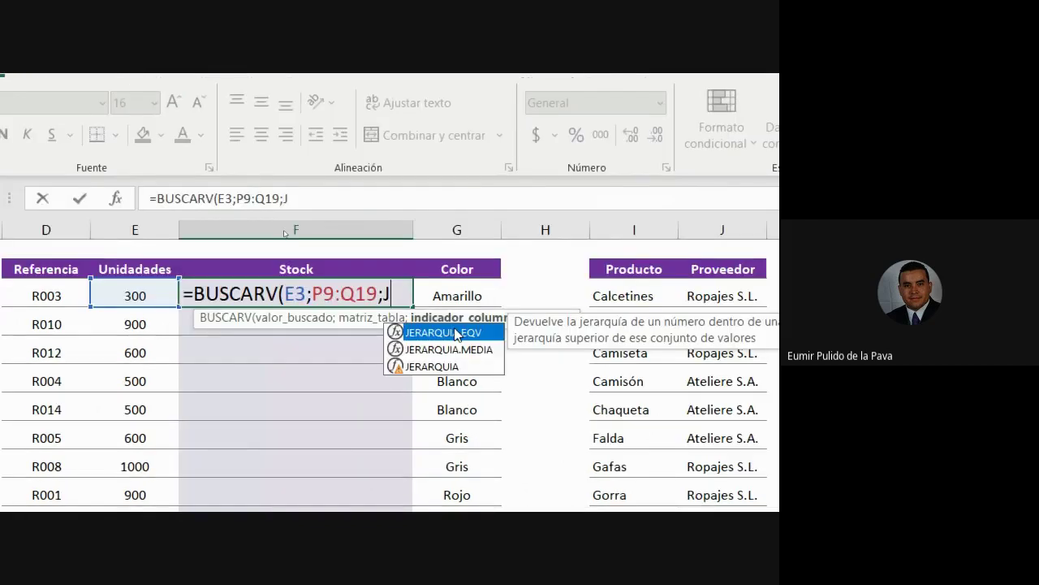
key("BackSpace")
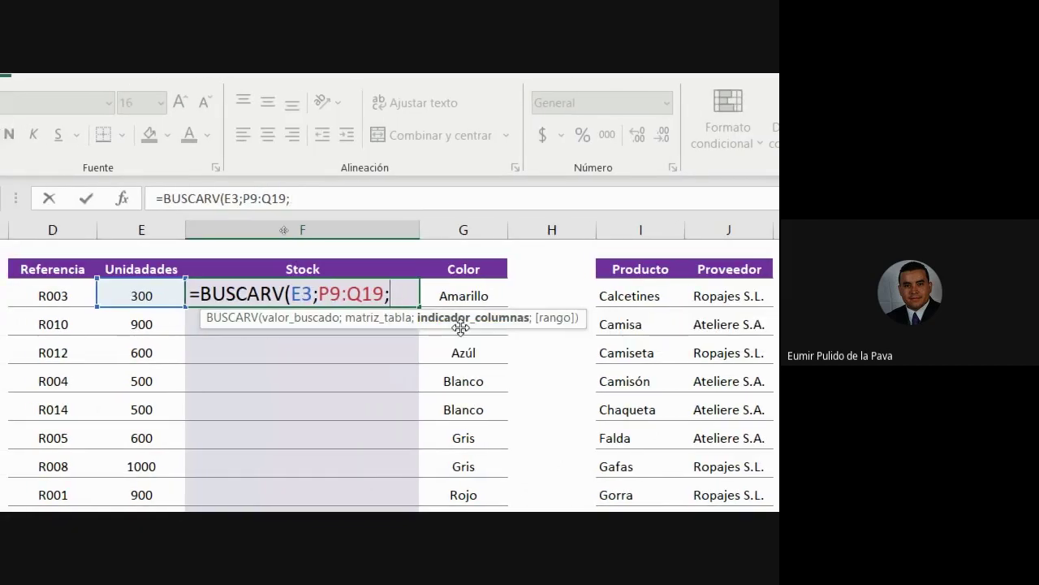
type("HOLA")
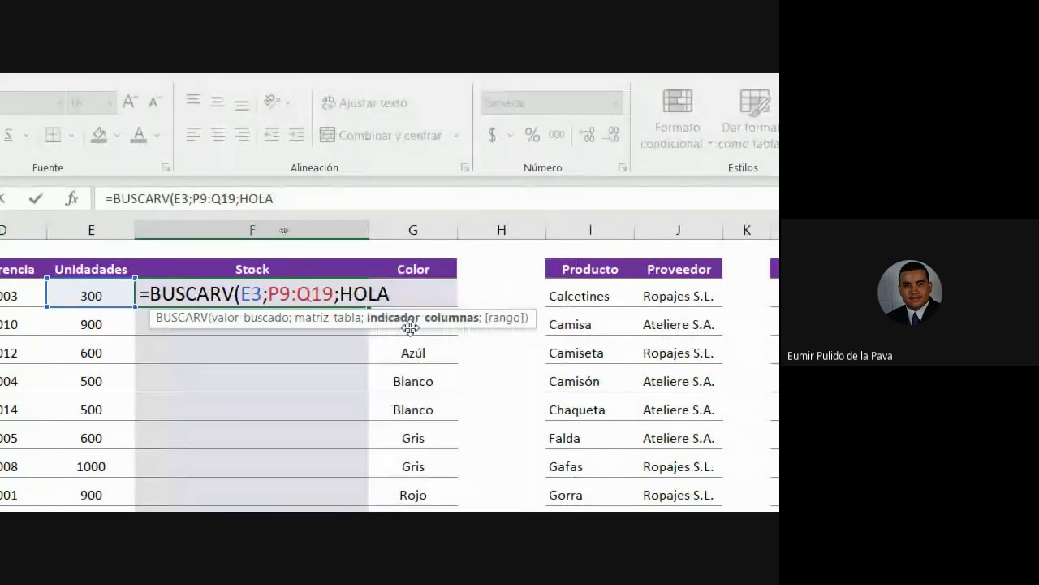
key("BackSpace")
key("BackSpace")
key("BackSpace")
key("BackSpace")
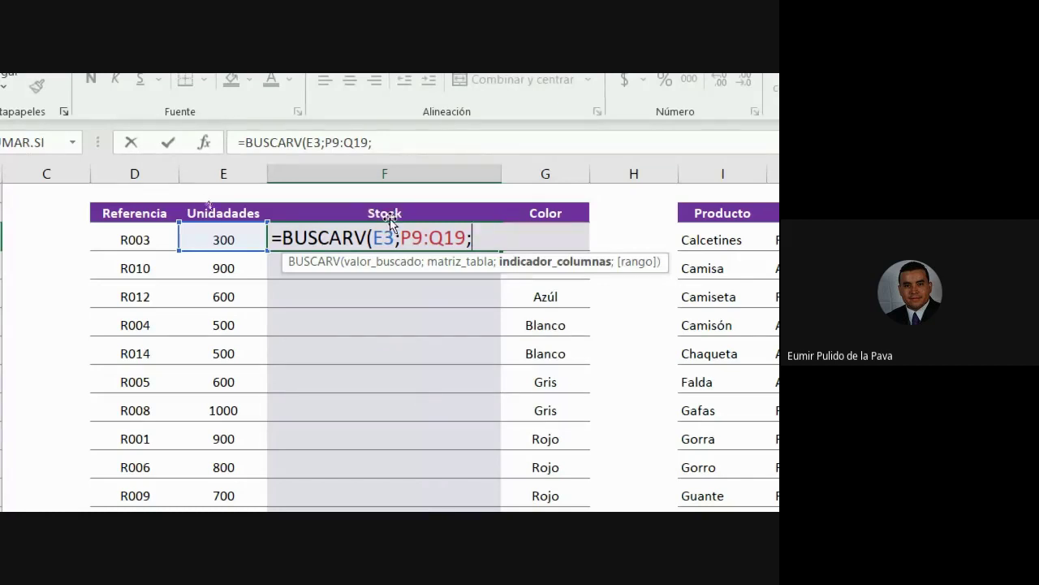
left_click_drag(397, 239, 467, 237)
left_click(477, 238)
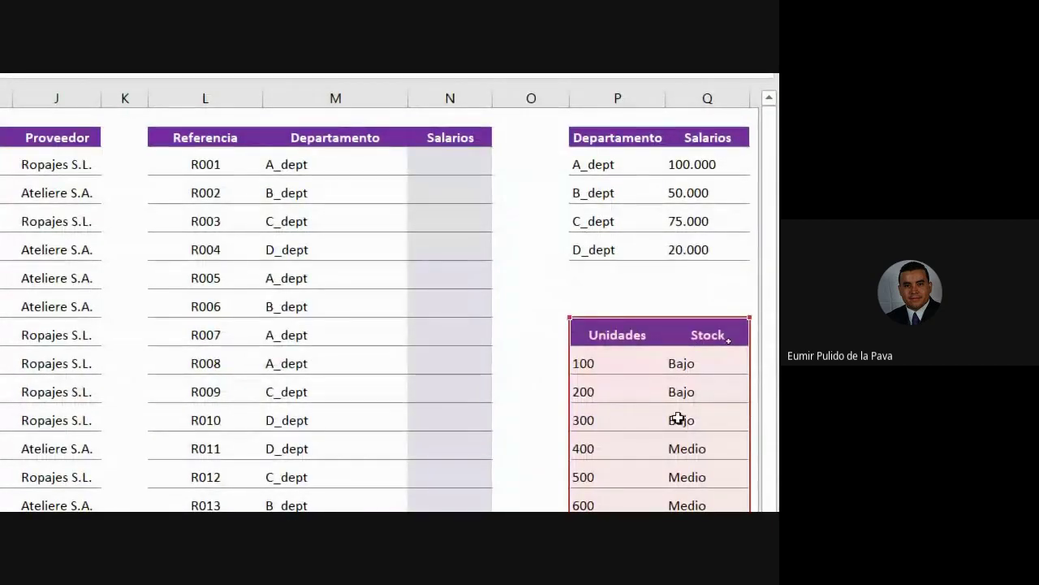
mouse_move(133, 491)
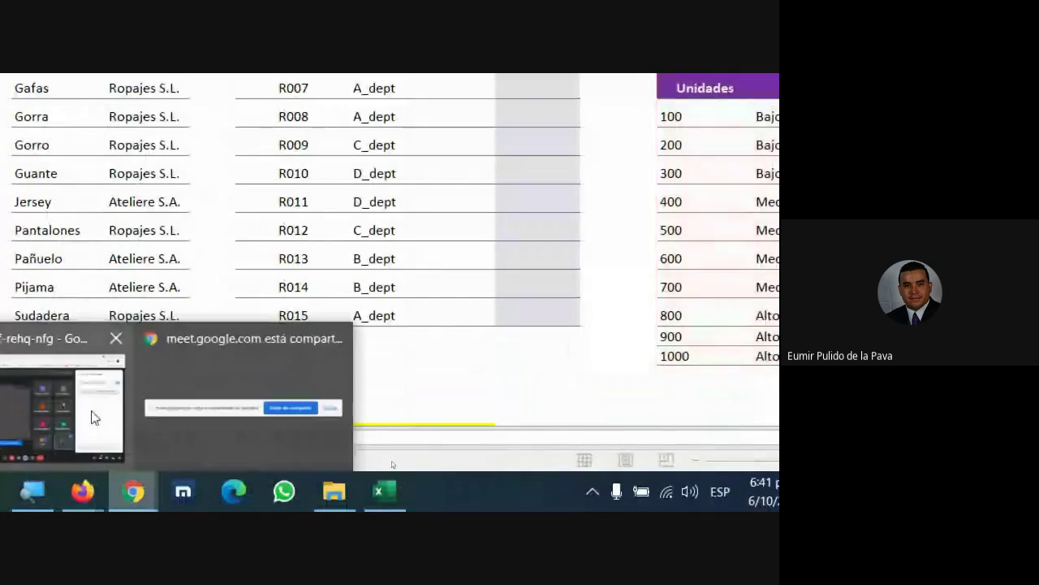
Add column index 2 as the third argument of F3's BUSCARV formula.
left_click(65, 398)
left_click(325, 493)
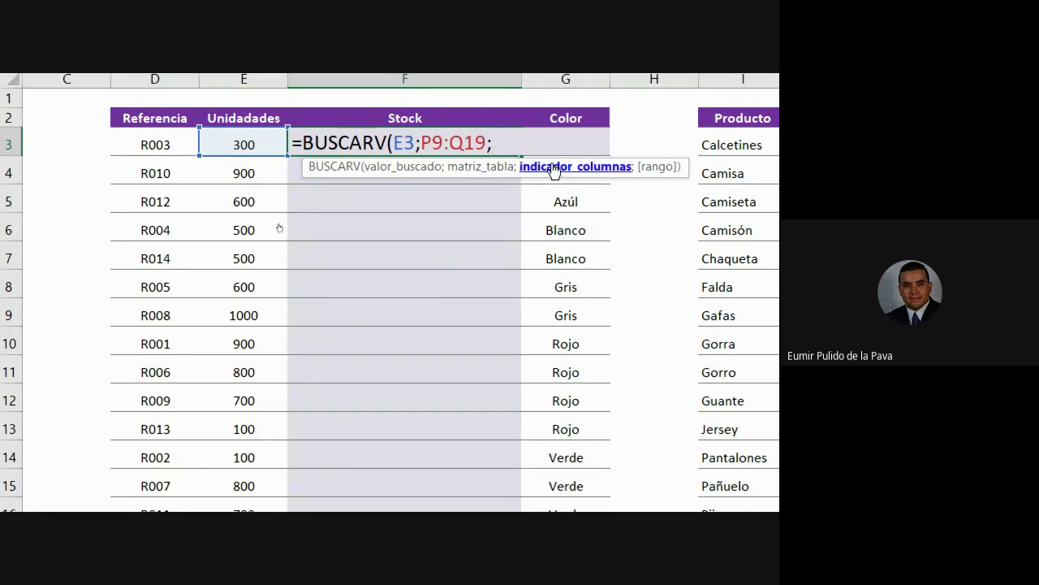
scroll(729, 172, "right", 1)
scroll(728, 172, "right", 5)
scroll(763, 501, "down", 2)
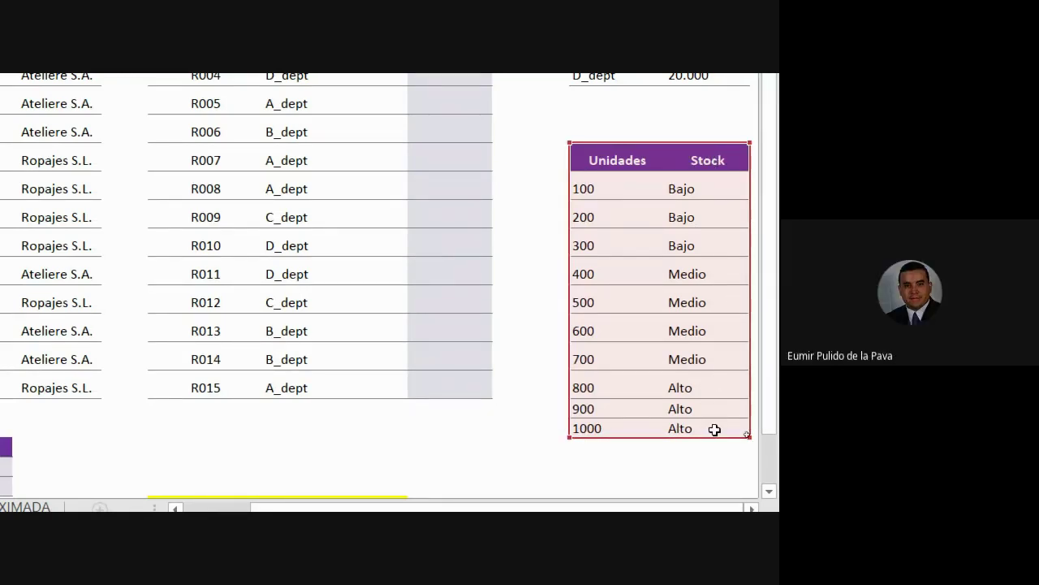
type(";")
scroll(709, 136, "right", 2)
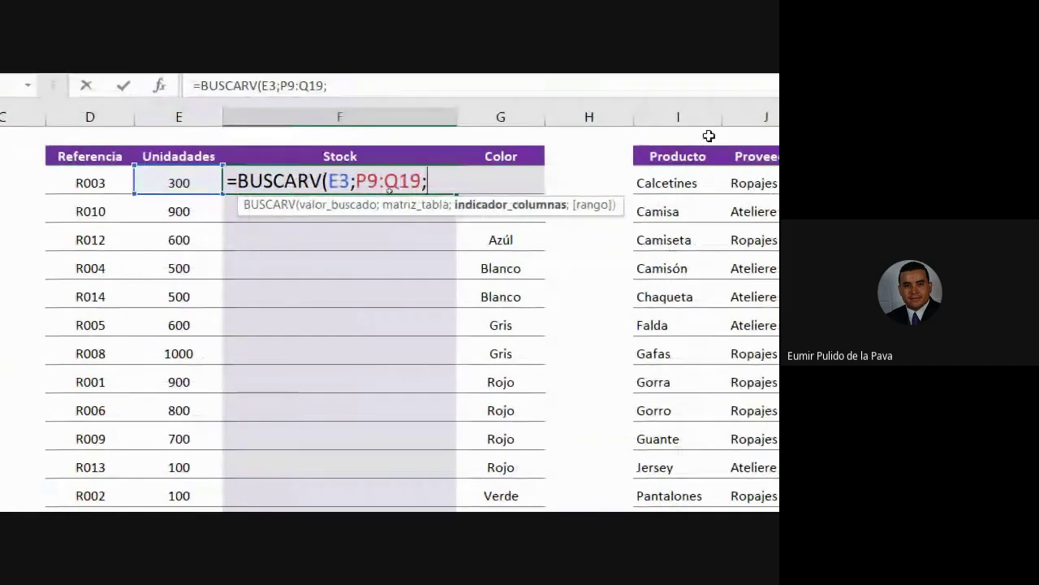
type("2")
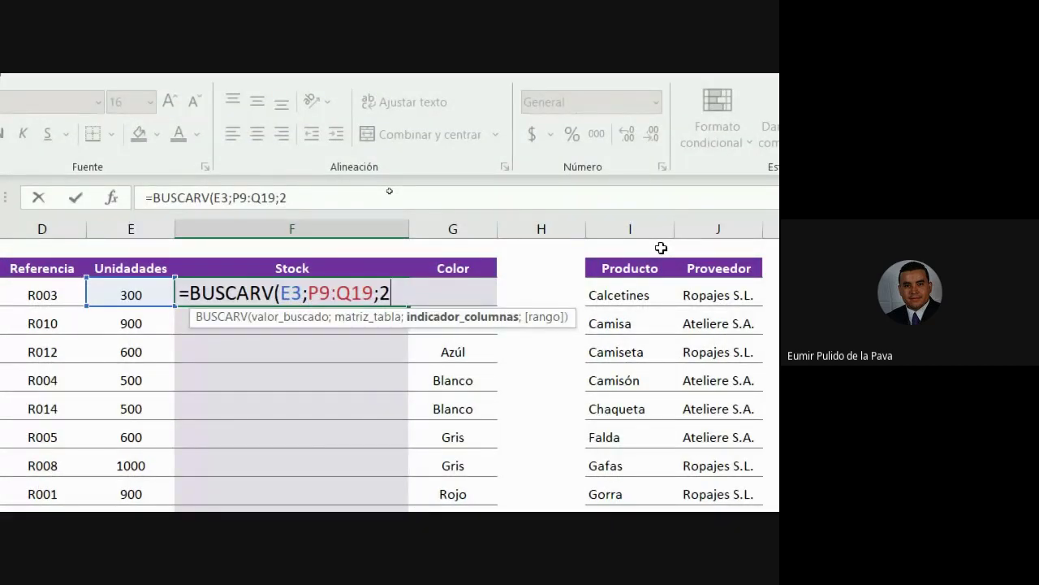
type(";")
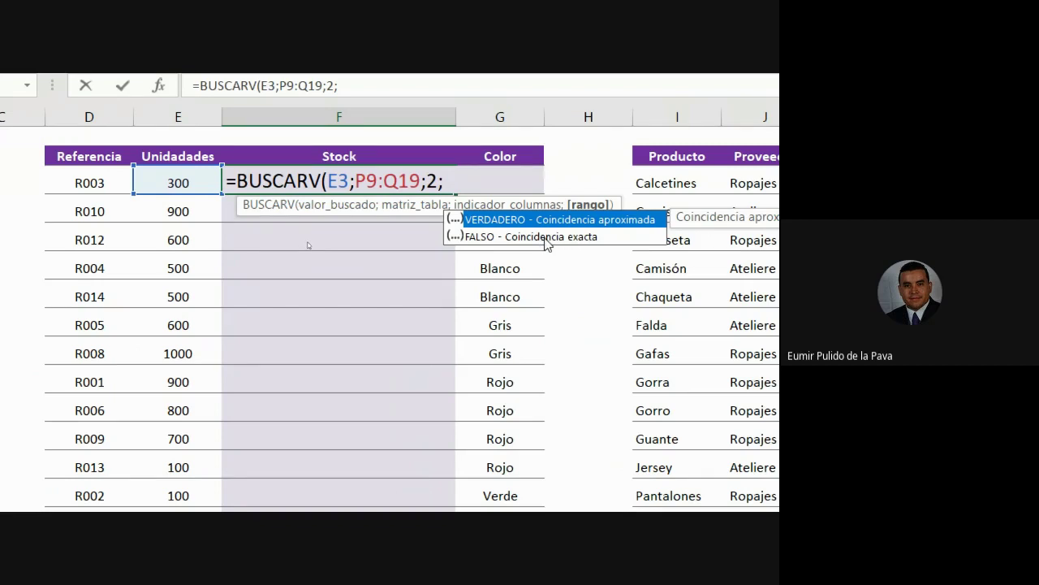
Set the match argument to FALSO for an exact match, after briefly testing 0.
double_click(540, 238)
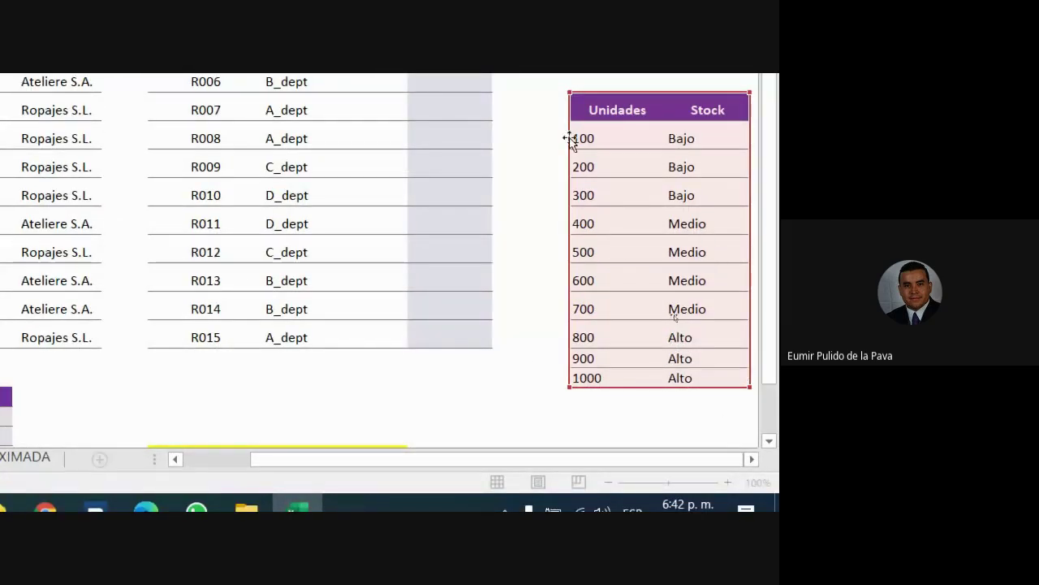
type(";2;FALSO")
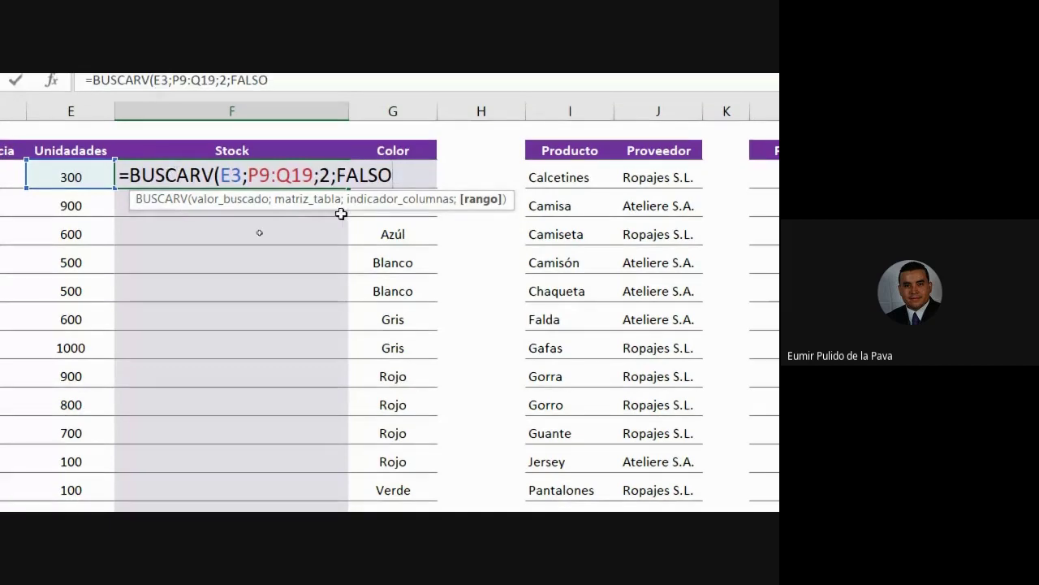
left_click_drag(335, 174, 369, 174)
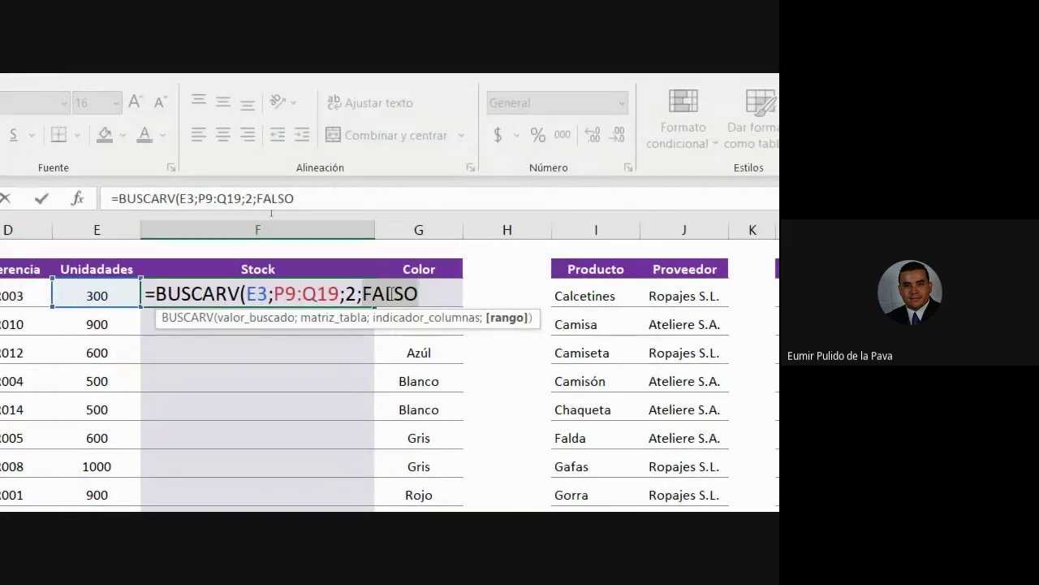
key("BackSpace")
type("0")
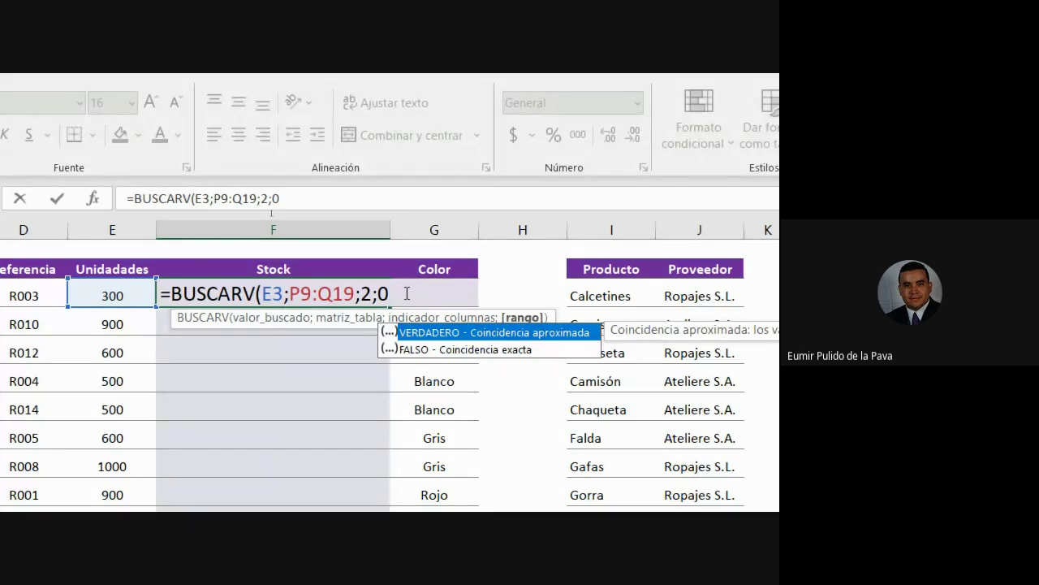
key("BackSpace")
type("FALSO")
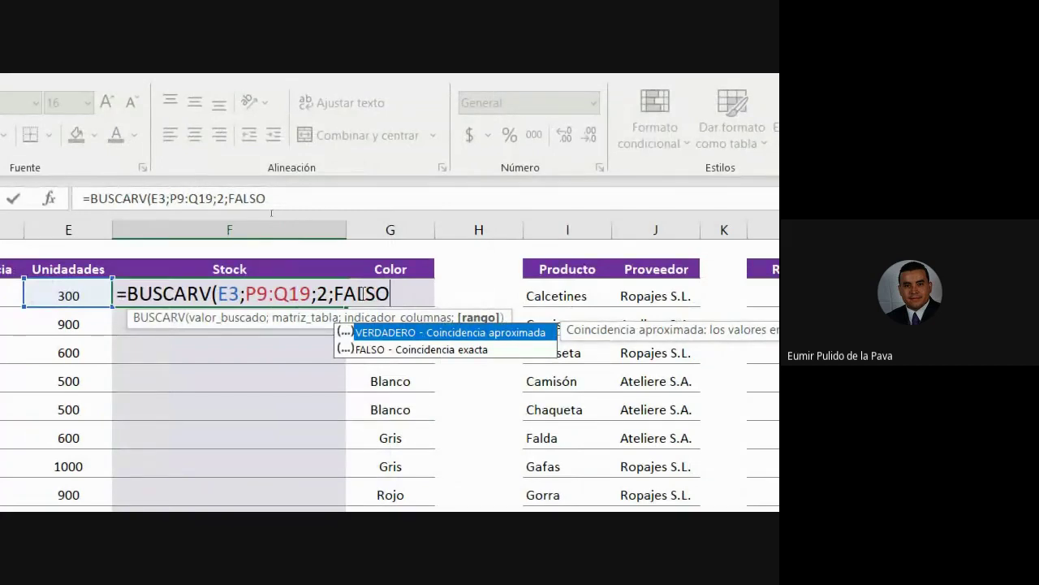
mouse_move(644, 491)
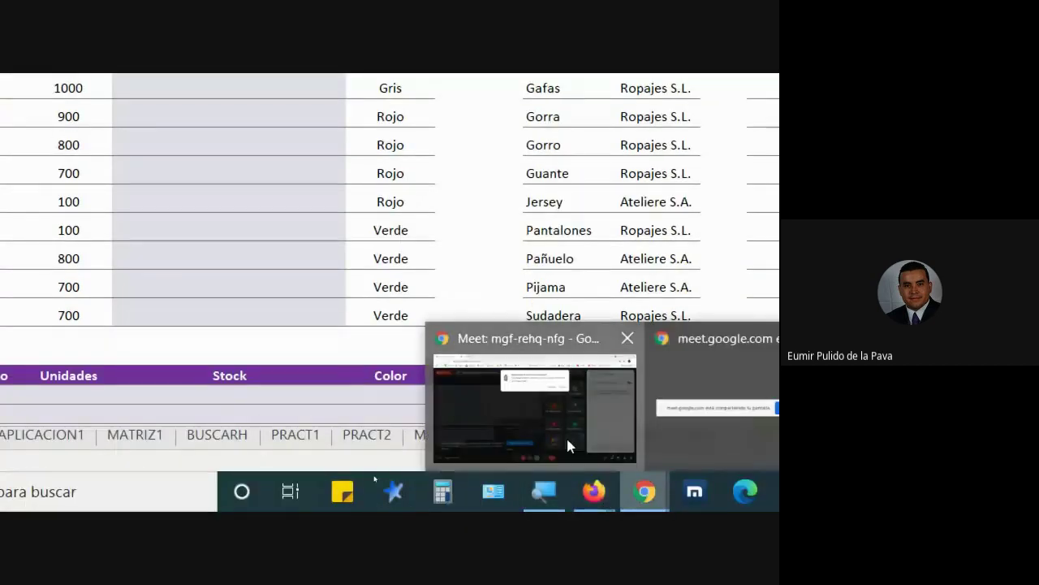
Accept the Google Meet screen-sharing prompt and bring the Excel workbook back.
left_click(566, 435)
left_click(601, 213)
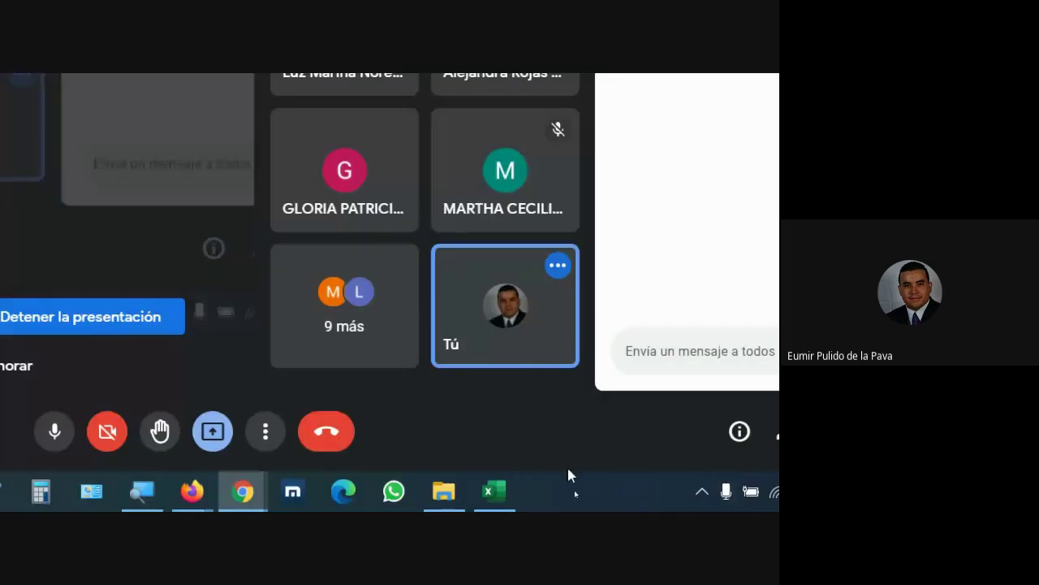
left_click(493, 491)
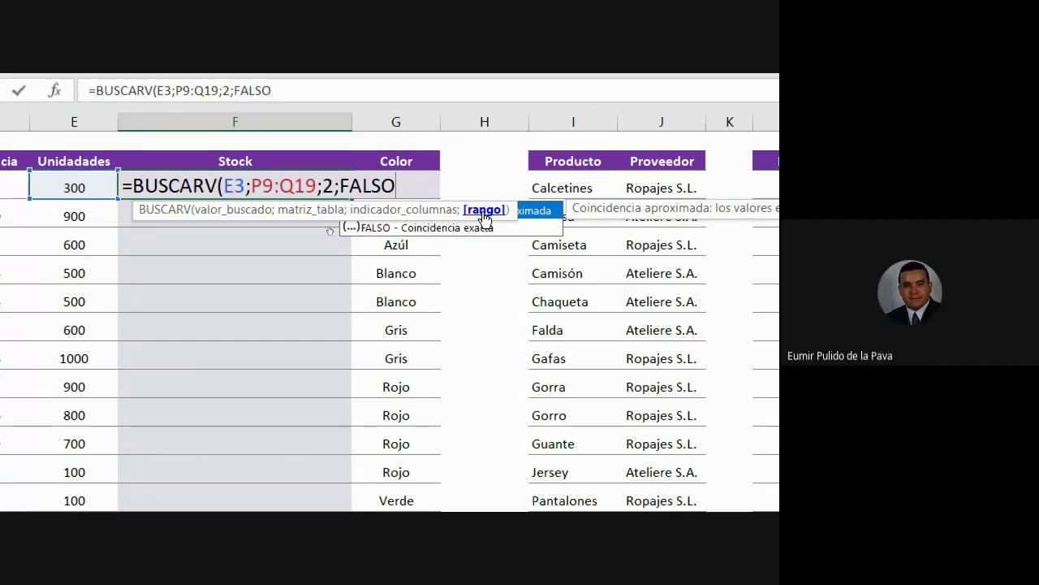
Close and commit F3's formula so it returns Bajo, then highlight 300 and the 300–Bajo table row.
type(")")
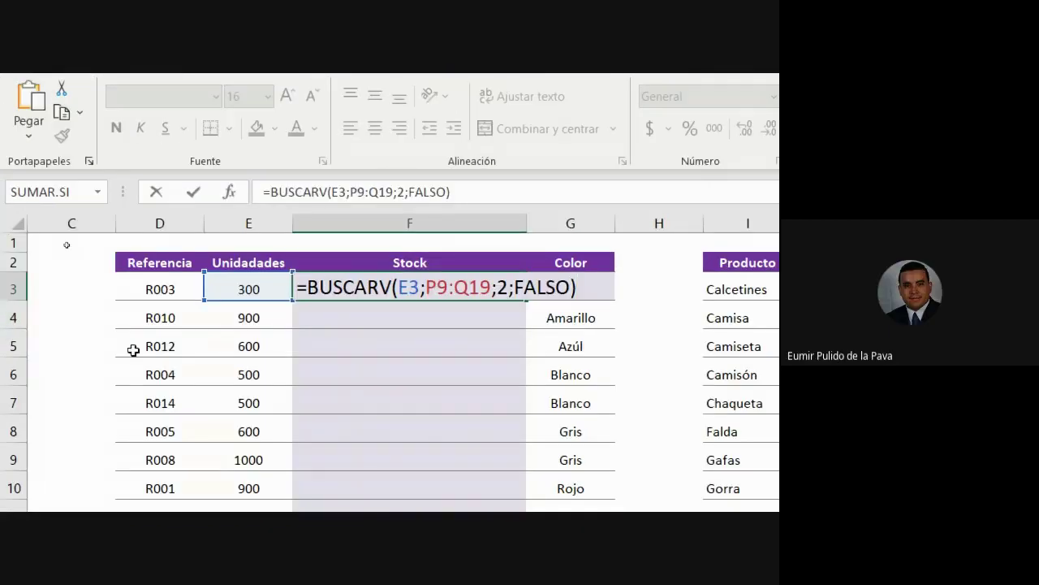
key("Return")
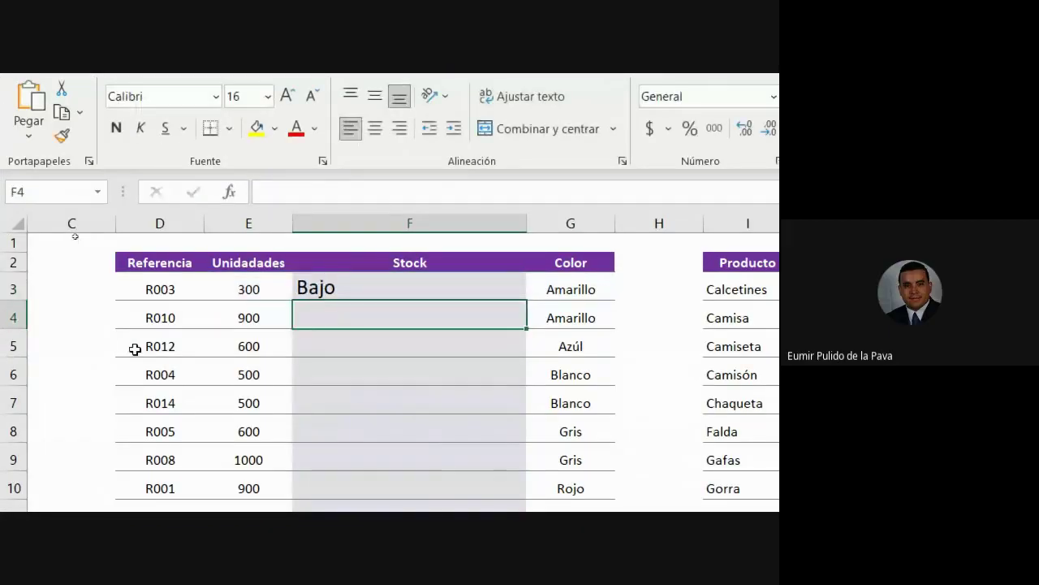
left_click(168, 290)
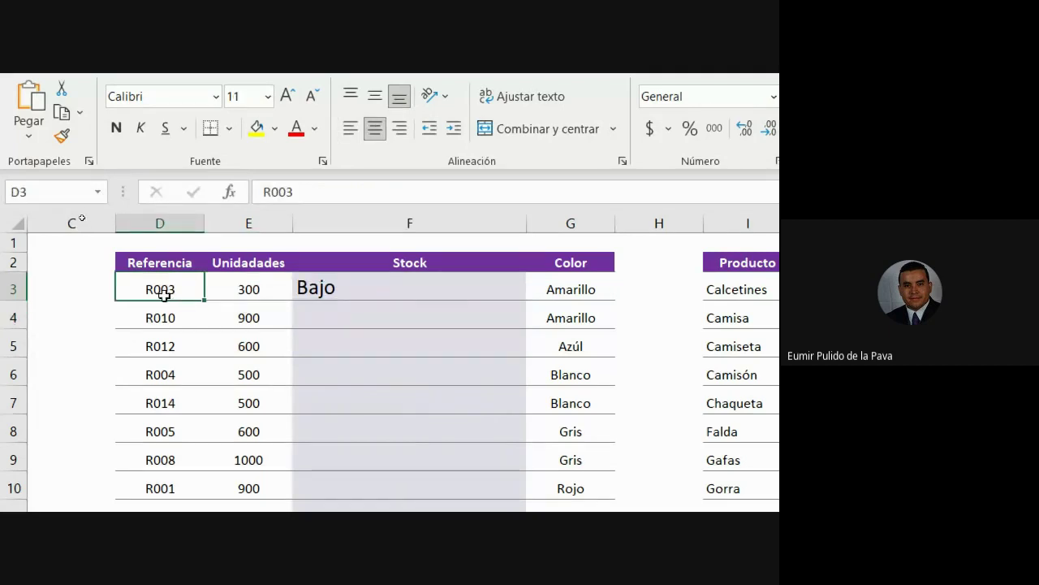
left_click(249, 290)
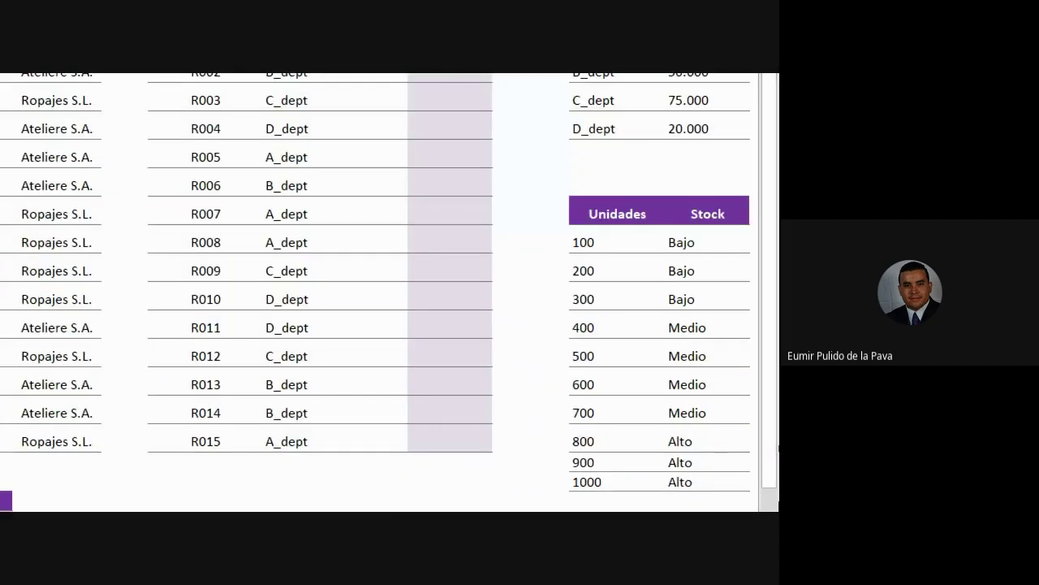
left_click_drag(601, 264, 689, 265)
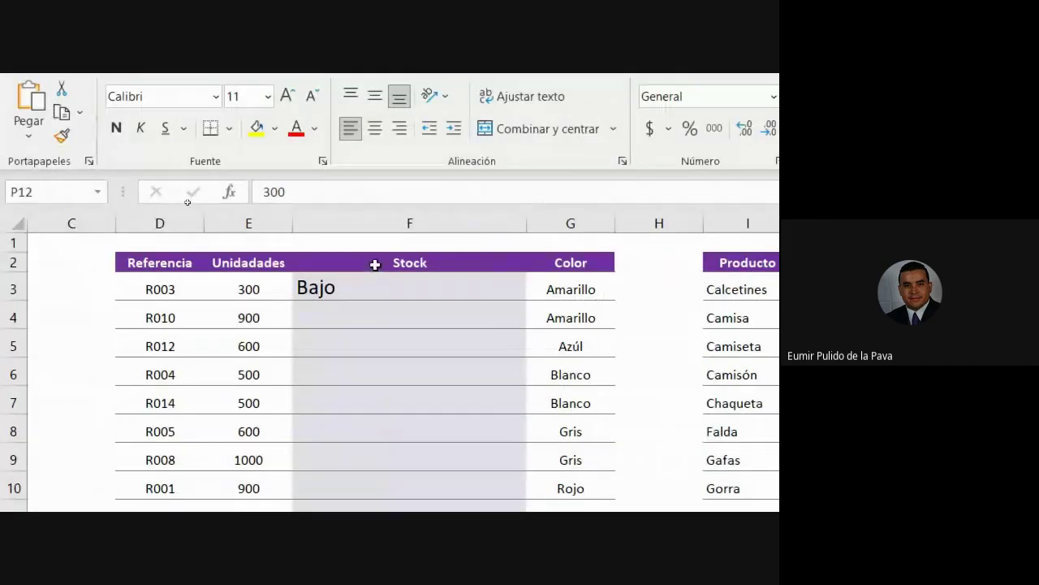
left_click(374, 263)
left_click(359, 283)
Fill the Stock formula down to row 17 and inspect F16's shifted E16 and P22:Q32 arguments.
left_click_drag(523, 298, 503, 447)
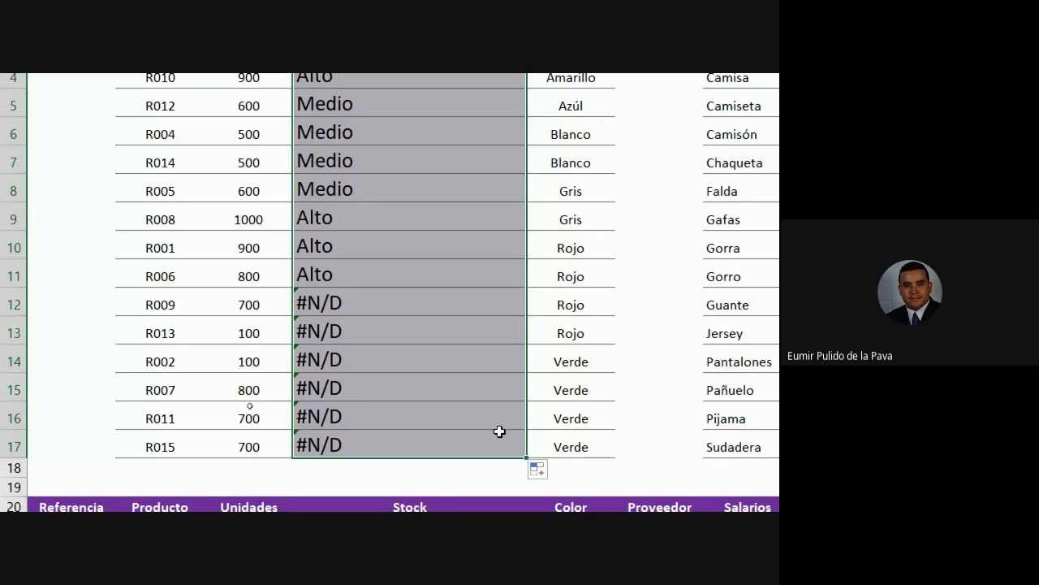
scroll(464, 400, "down", 2)
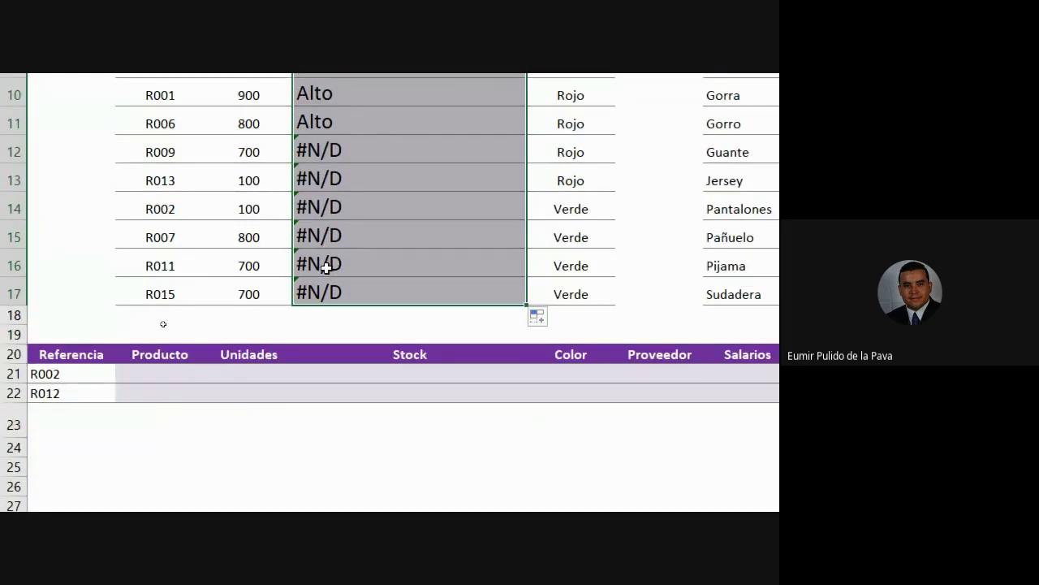
left_click(333, 264)
double_click(333, 264)
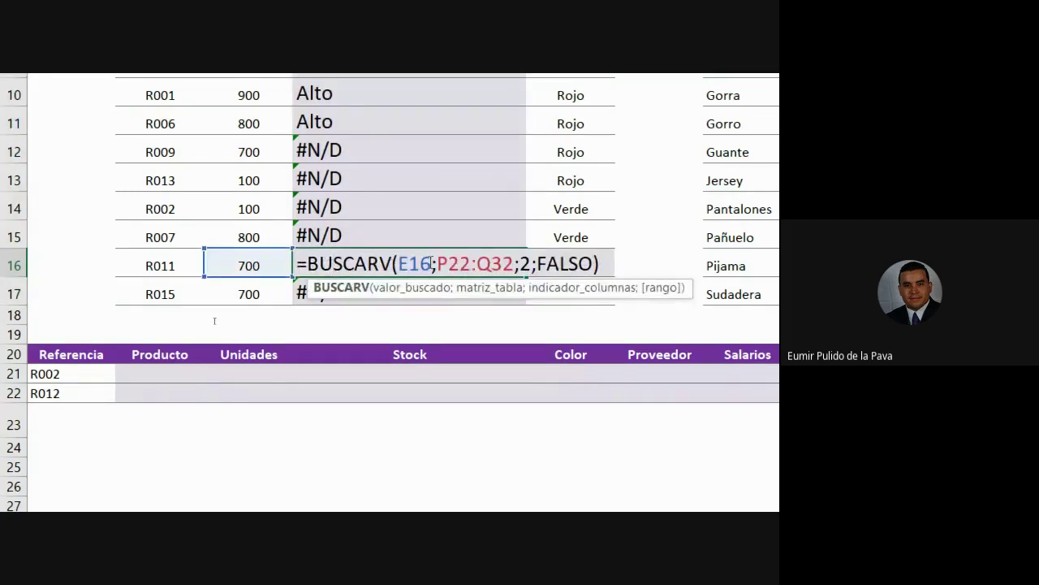
left_click_drag(398, 263, 432, 264)
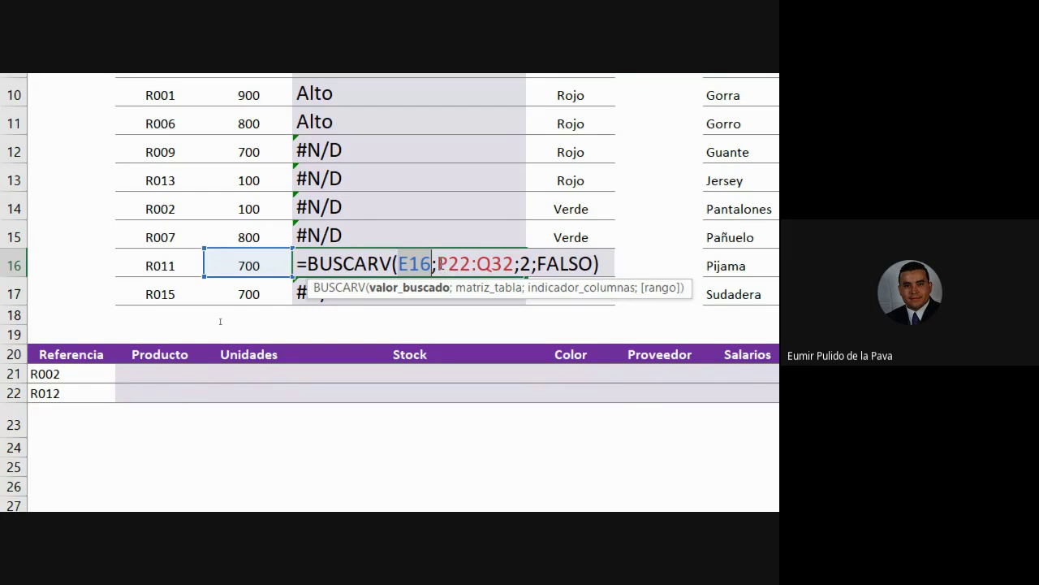
key("Right")
key("Right")
key("shift+Right")
key("shift+Right")
key("shift+Right")
key("shift+Right")
key("shift+Right")
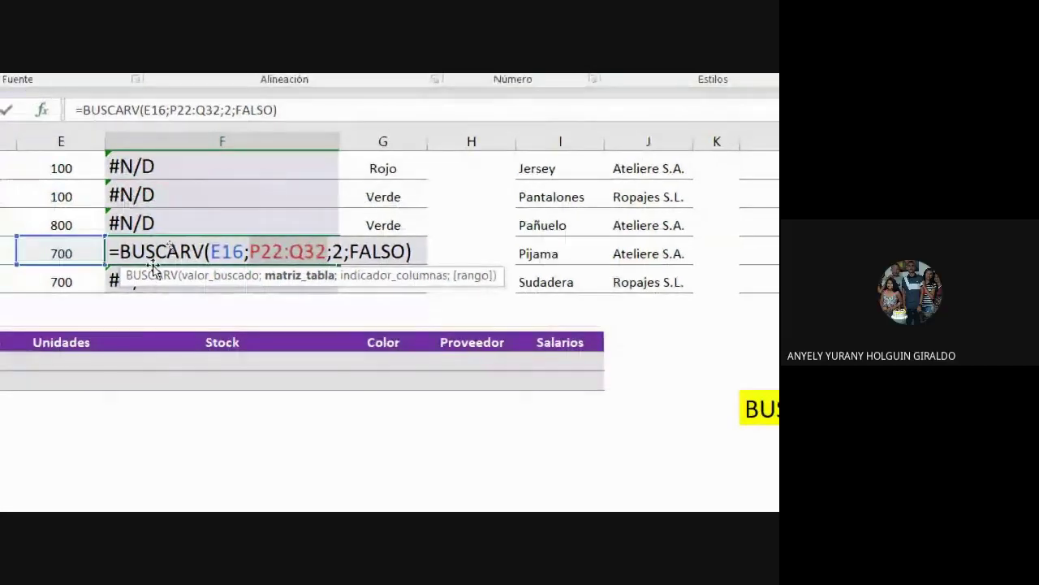
scroll(143, 270, "up", 1)
scroll(144, 270, "up", 1)
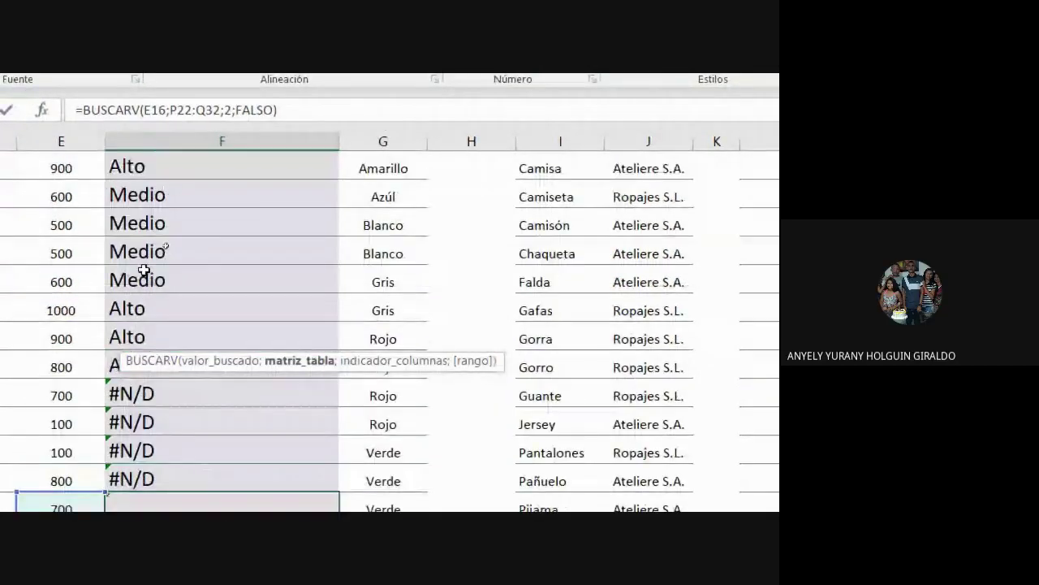
scroll(144, 270, "up", 2)
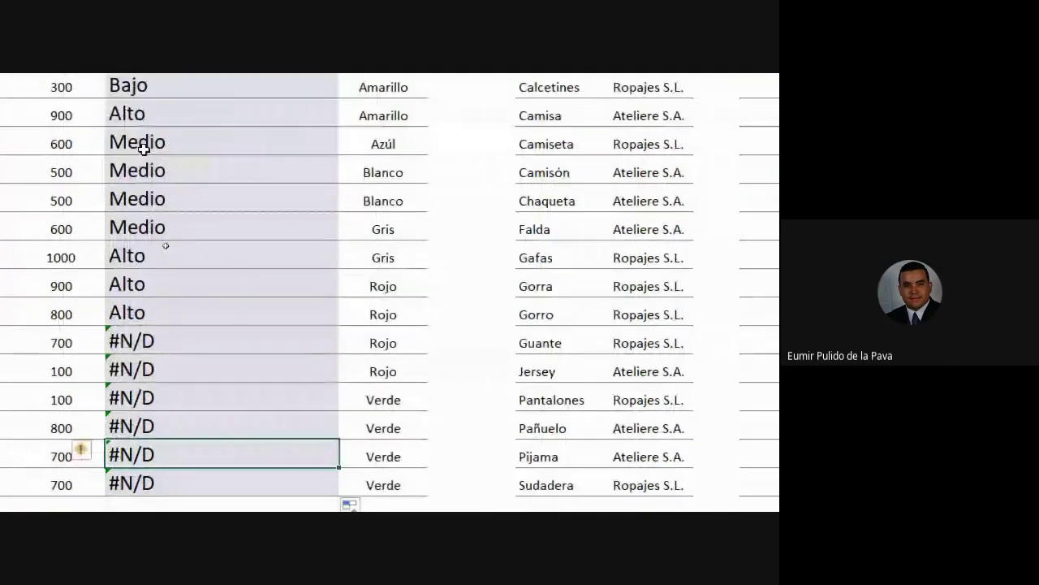
Change F3's lookup range to P$9:Q$19 using F4 and commit the formula.
double_click(170, 274)
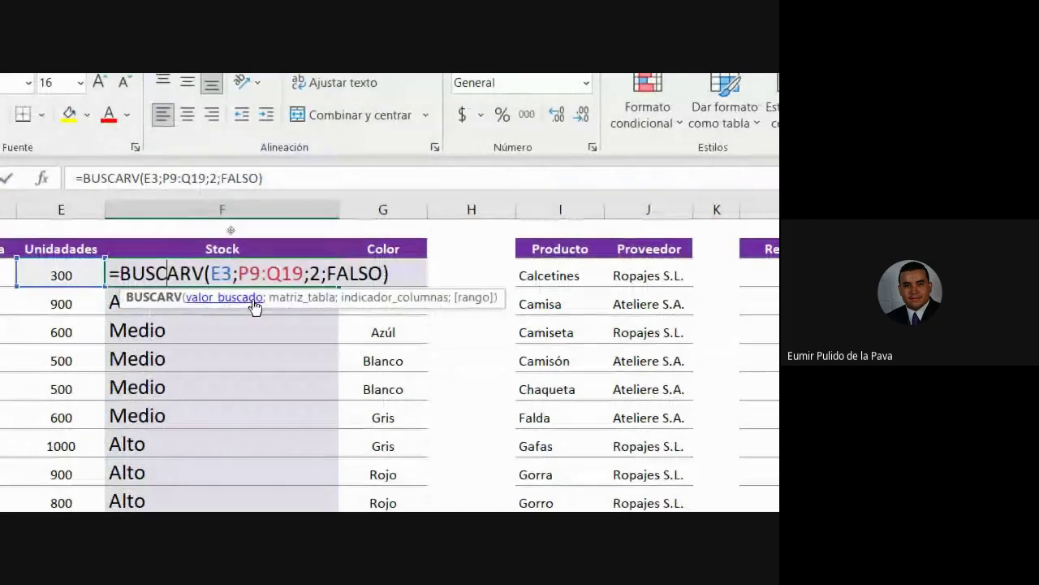
key("Escape")
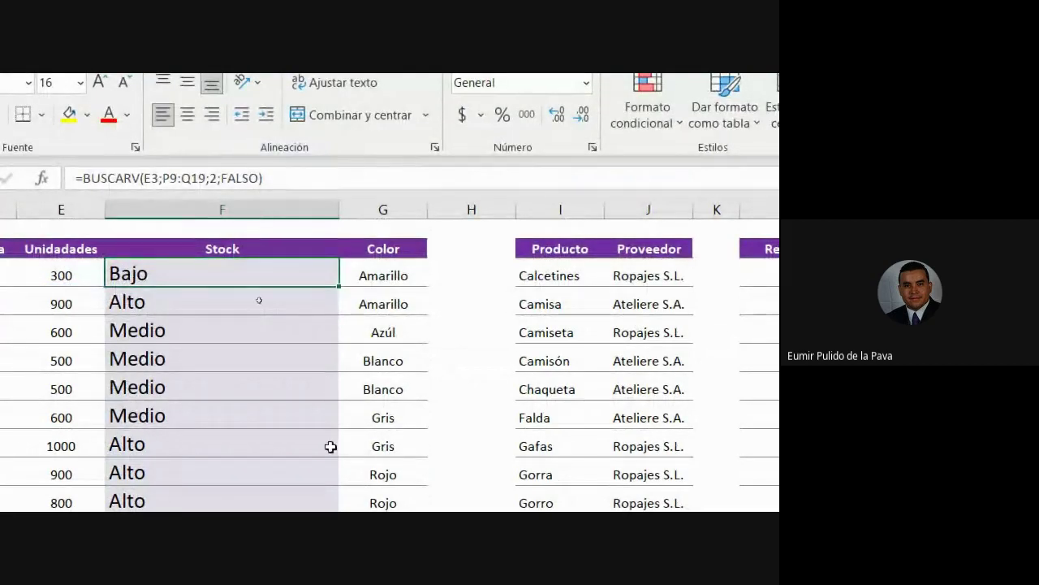
double_click(244, 268)
left_click_drag(237, 268, 297, 269)
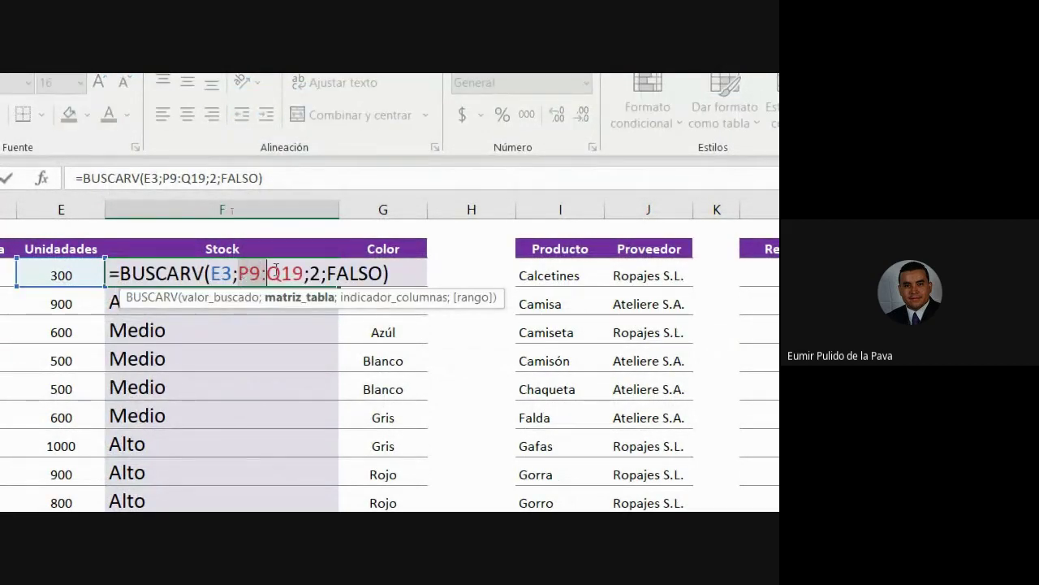
key("F4")
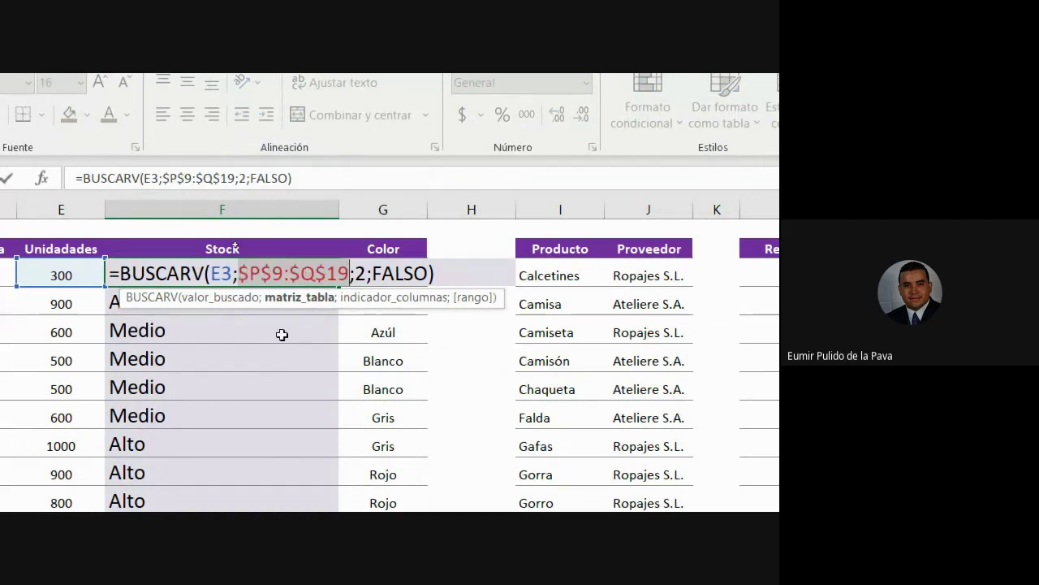
key("F4")
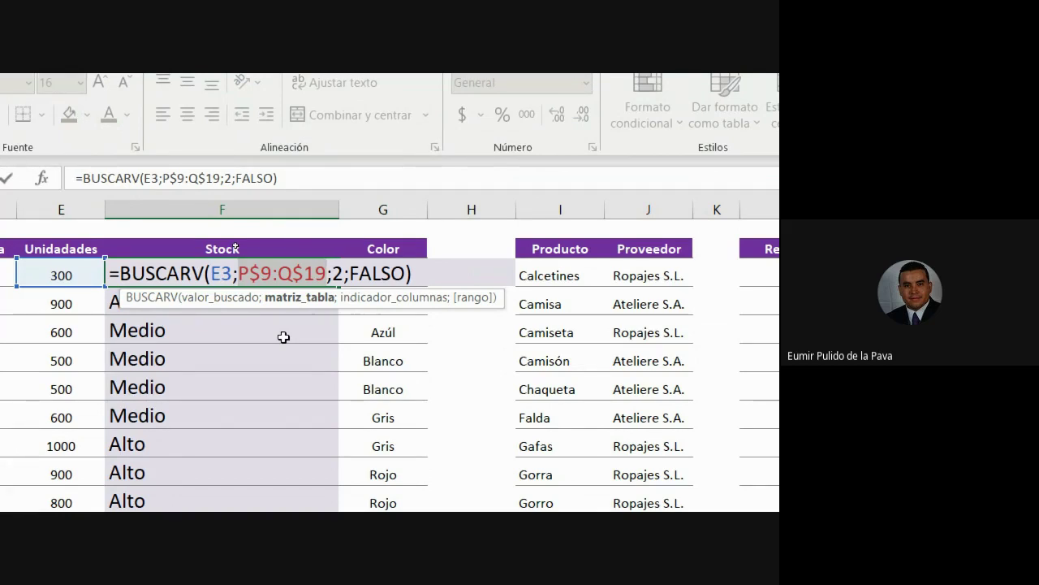
key("Return")
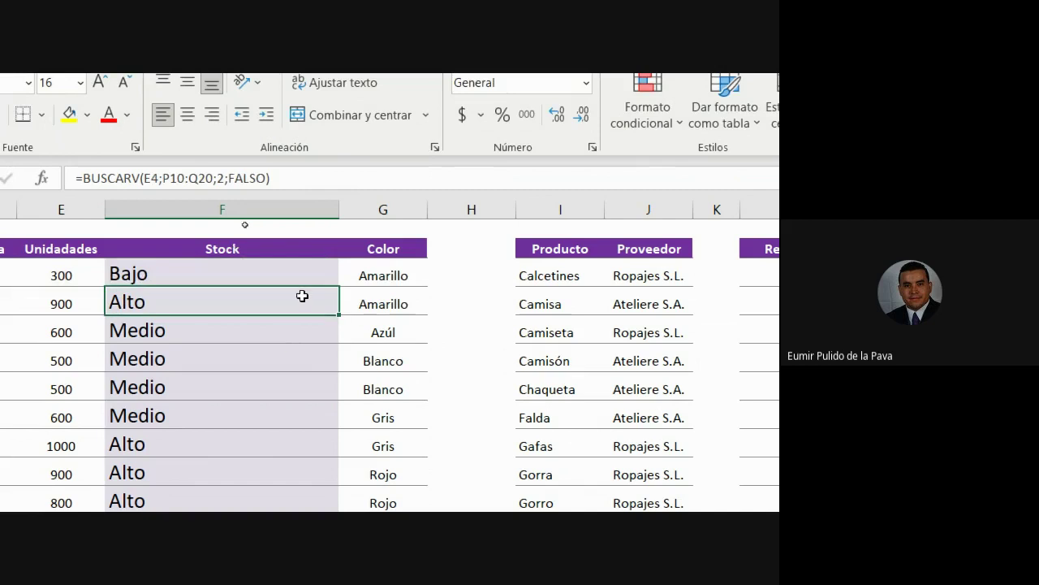
Copy the corrected Stock formula down column F.
left_click(303, 271)
mouse_move(339, 288)
left_mouse_down()
mouse_move(290, 503)
mouse_move(292, 418)
left_mouse_up()
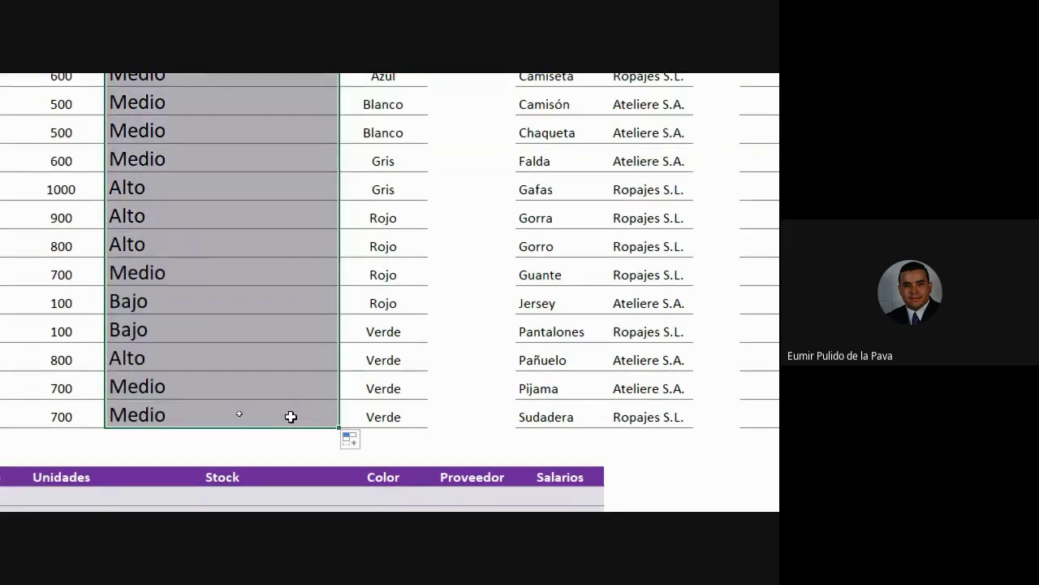
scroll(147, 244, "up", 1)
scroll(8, 100, "up", 2)
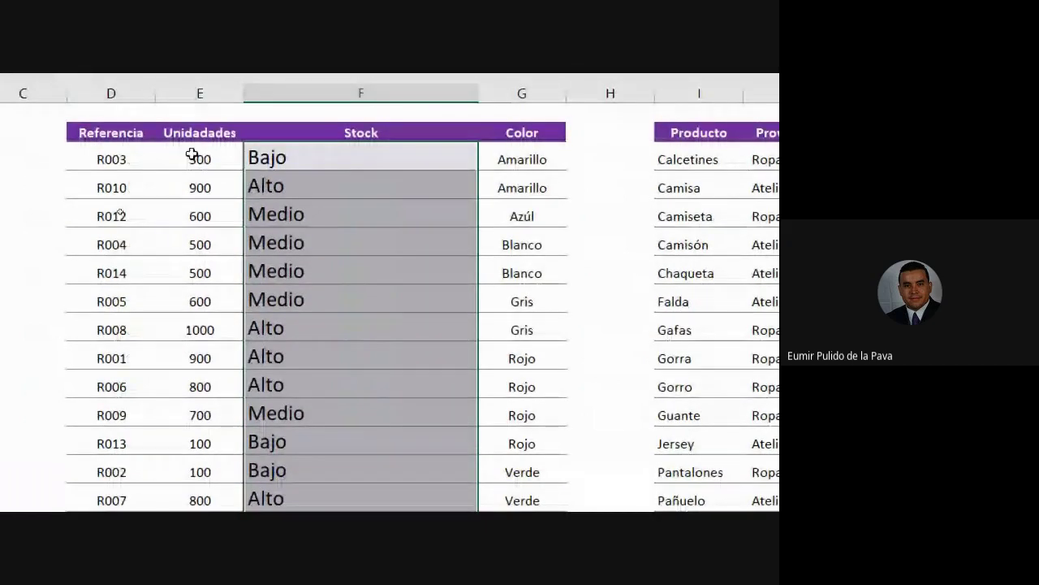
Enter 900 in E3 and 100 in E4, then display F3's anchored formula.
left_click(190, 157)
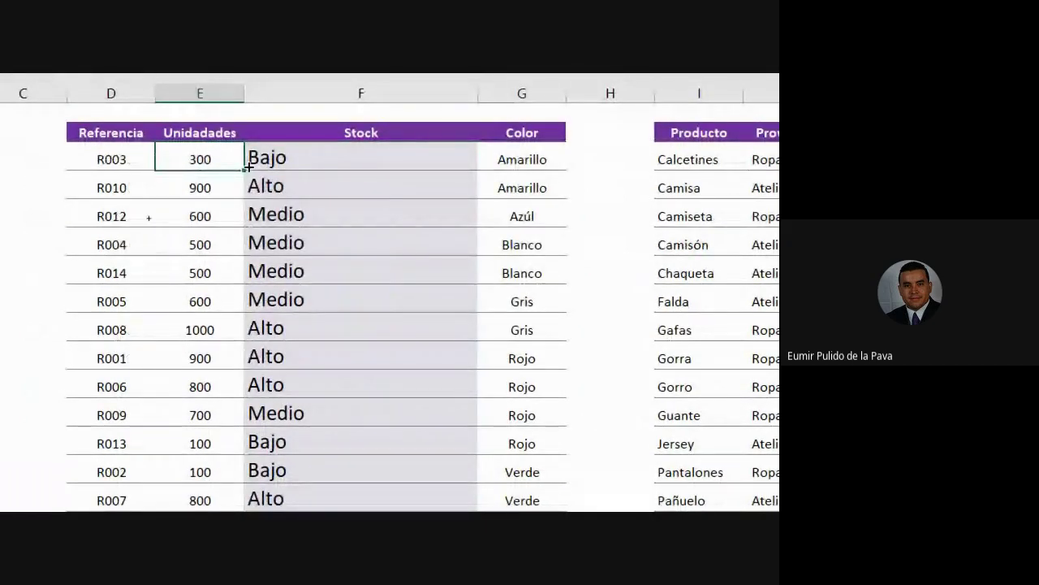
type("900")
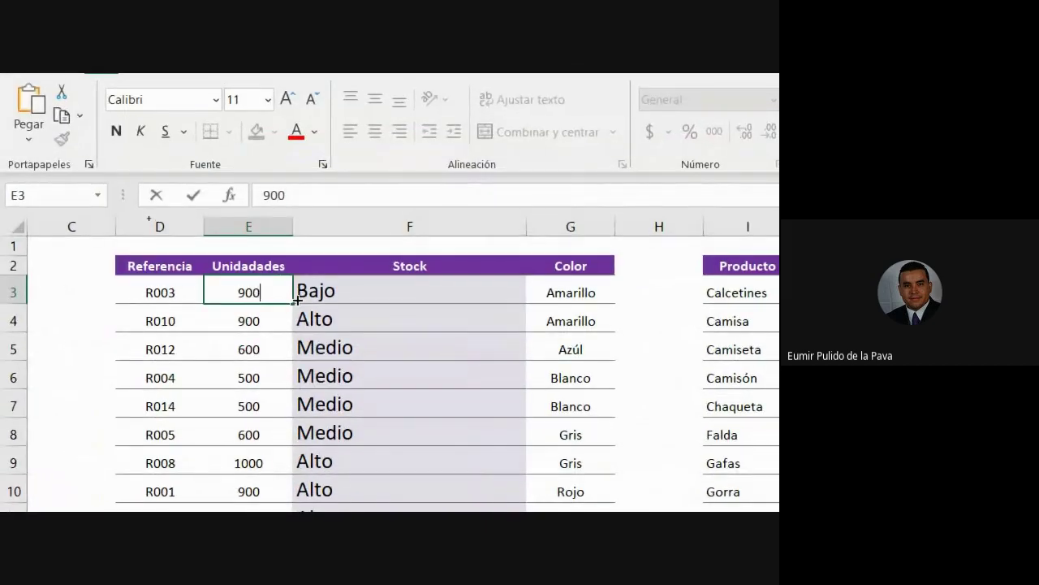
key("Return")
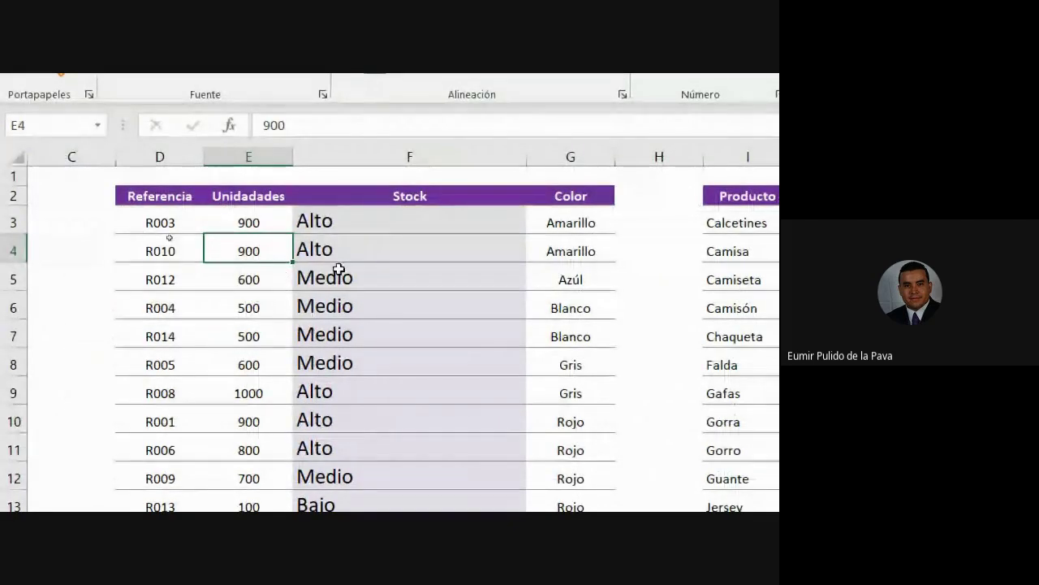
type("100")
key("Return")
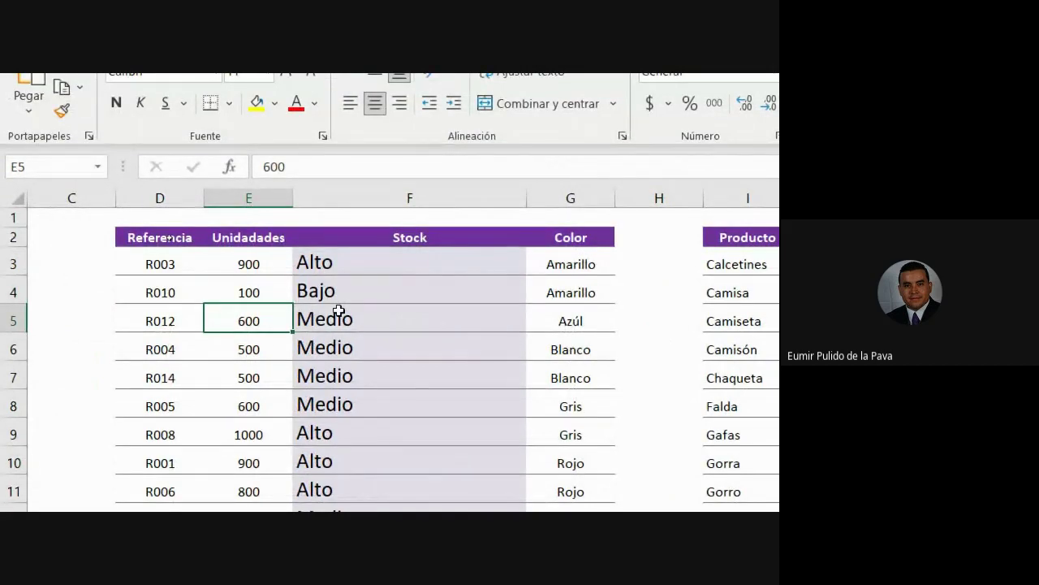
double_click(382, 268)
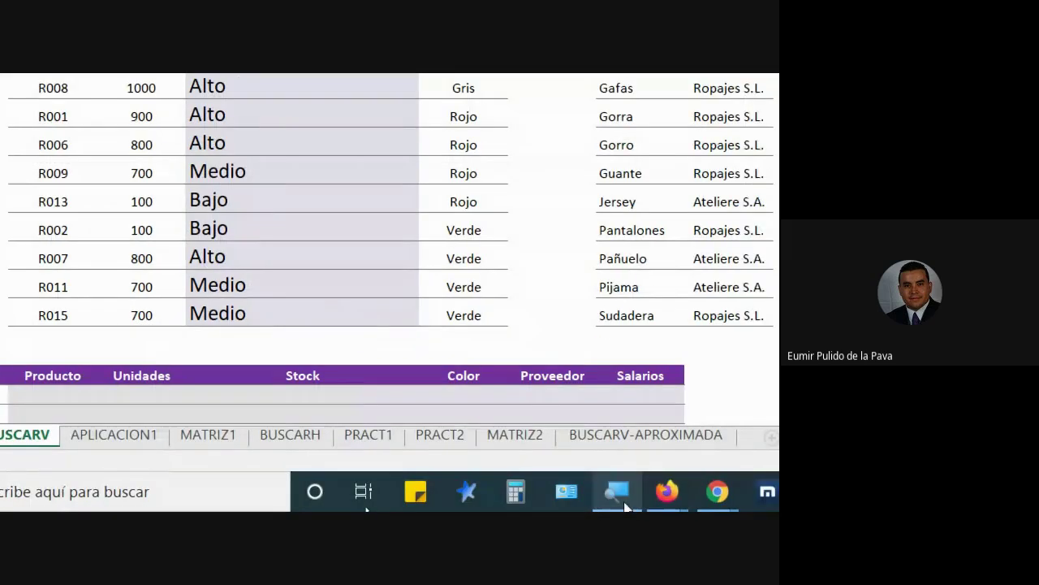
Reset the screen magnifier to normal, glance at the Meet call, then return to Excel.
left_click(626, 504)
left_click(508, 440)
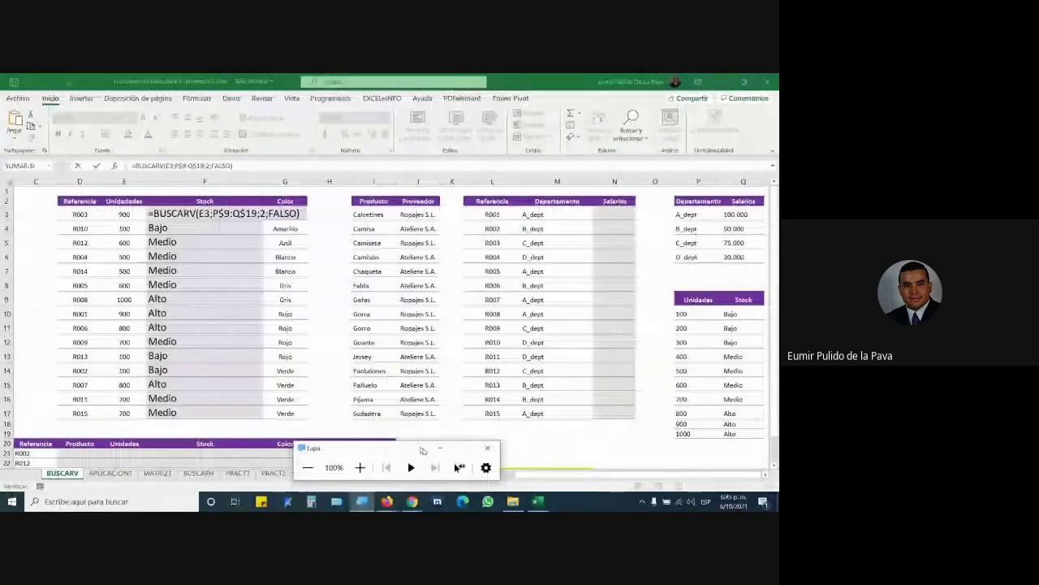
left_click(412, 501)
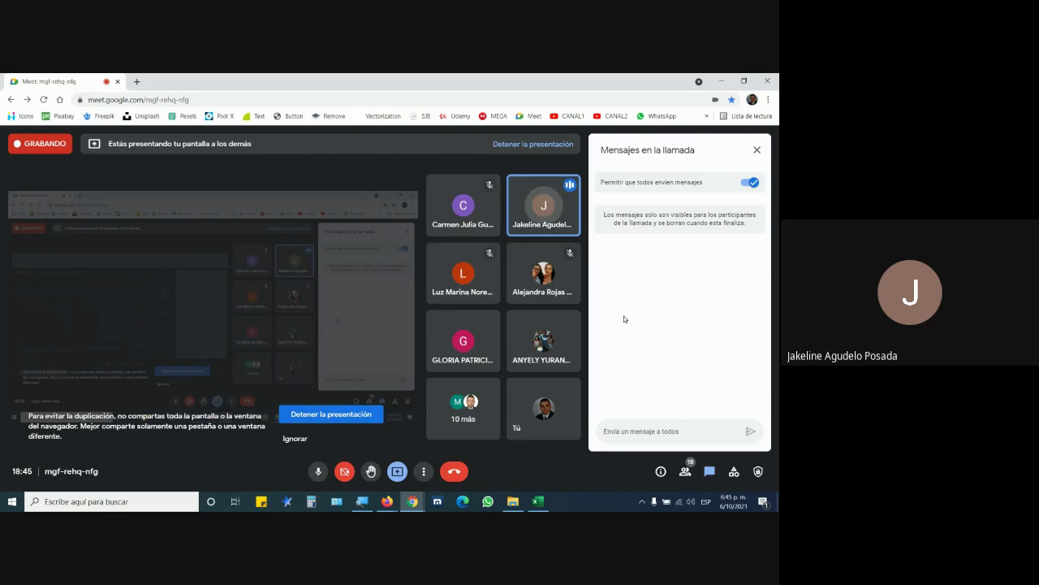
left_click(537, 501)
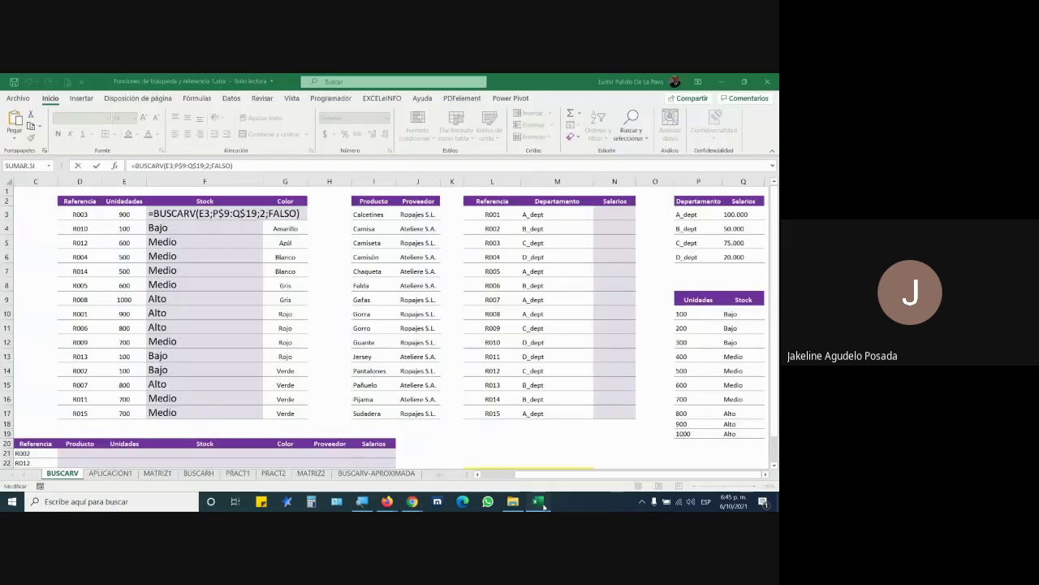
key("super+plus")
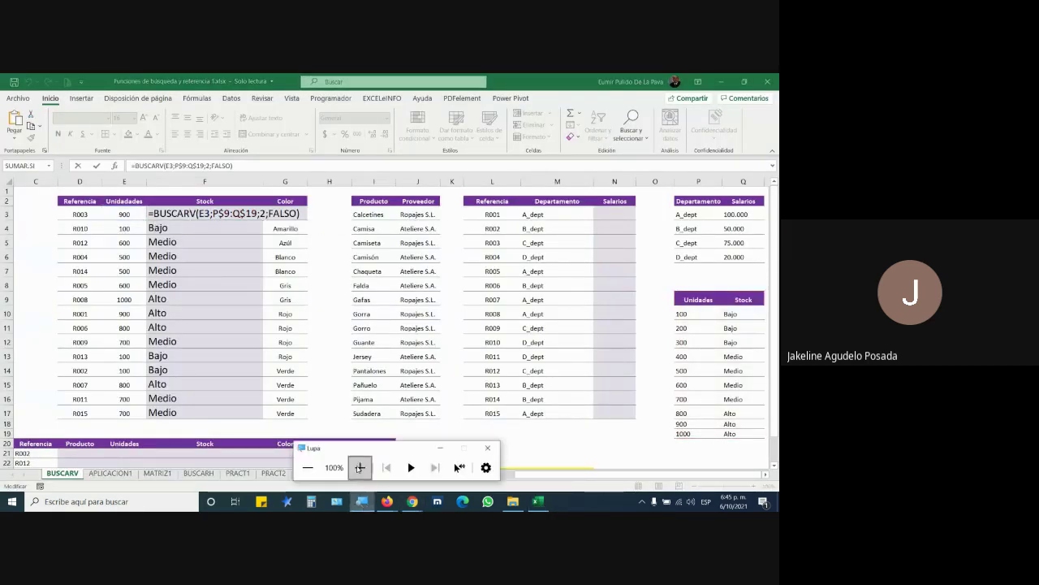
double_click(474, 178)
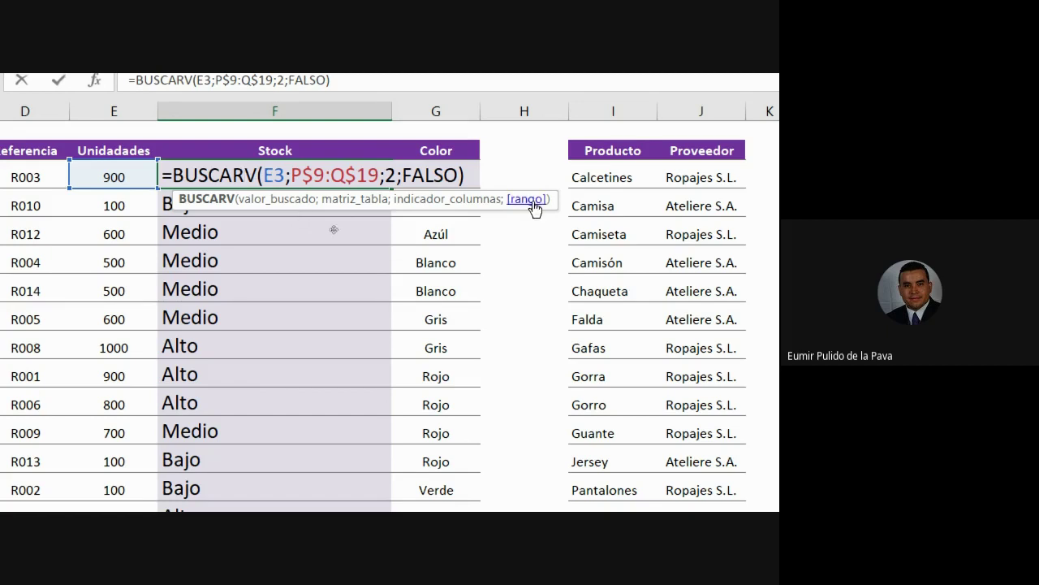
mouse_move(690, 491)
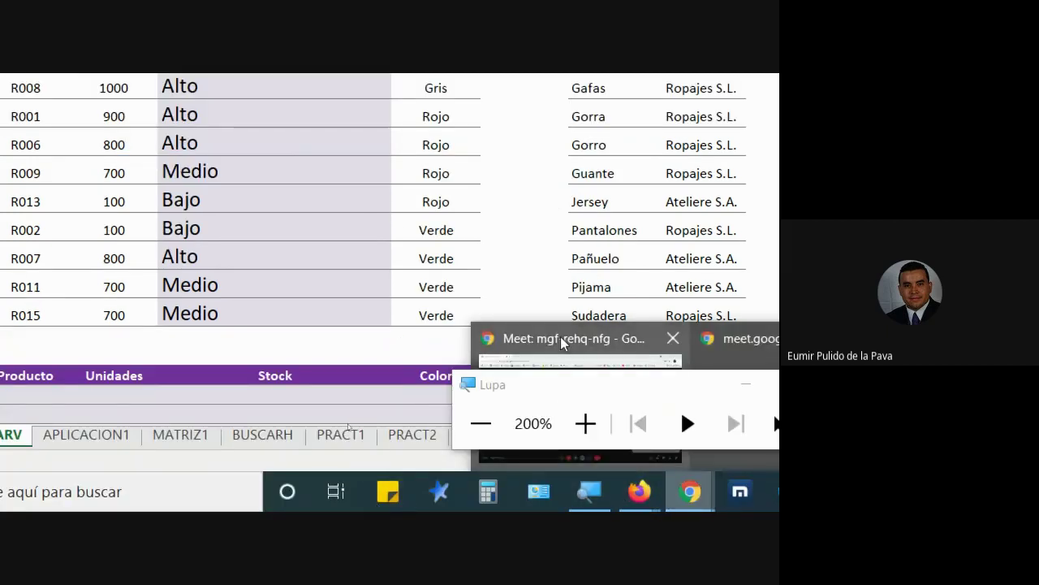
Admit the waiting participant with Permitir in Meet and return to Excel.
left_click(560, 341)
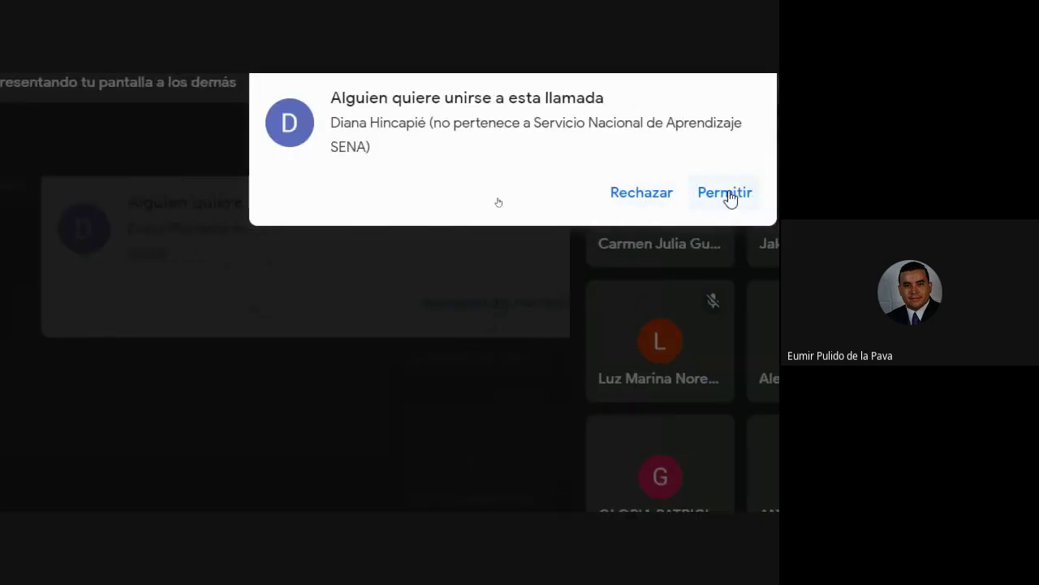
left_click(733, 198)
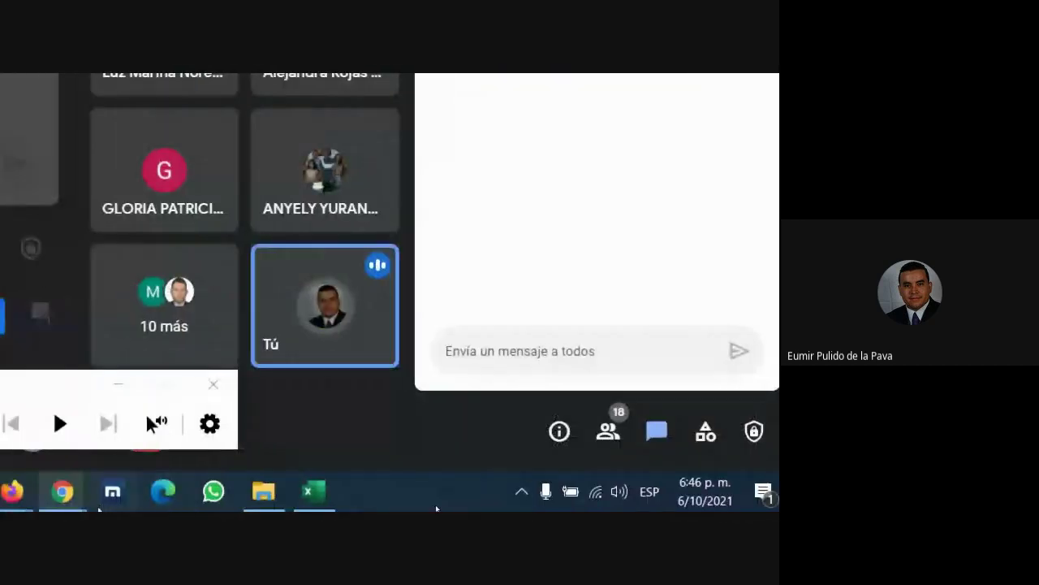
left_click(337, 506)
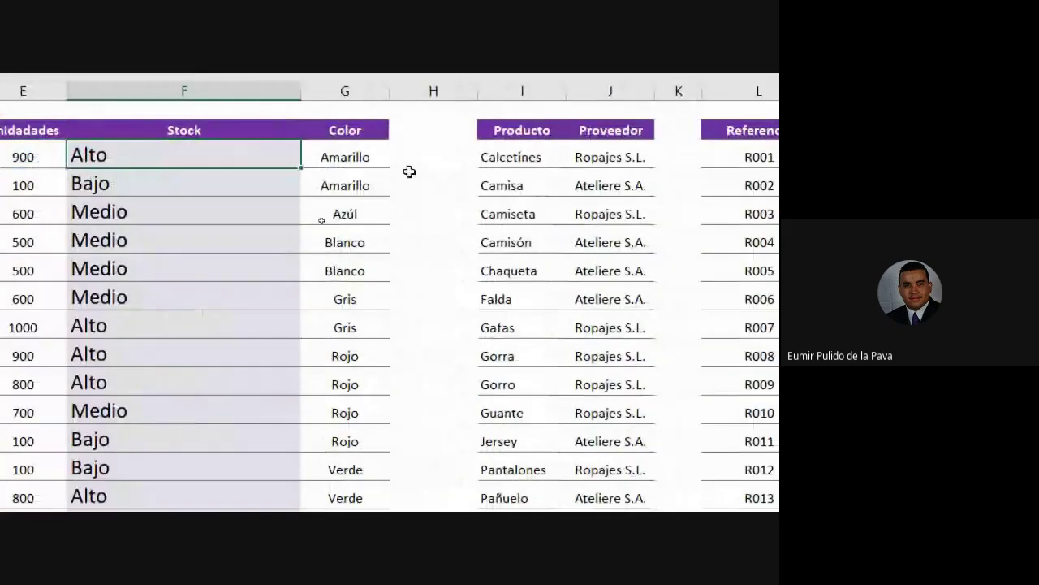
Narrow column M and widen the Salarios column N.
left_click(534, 153)
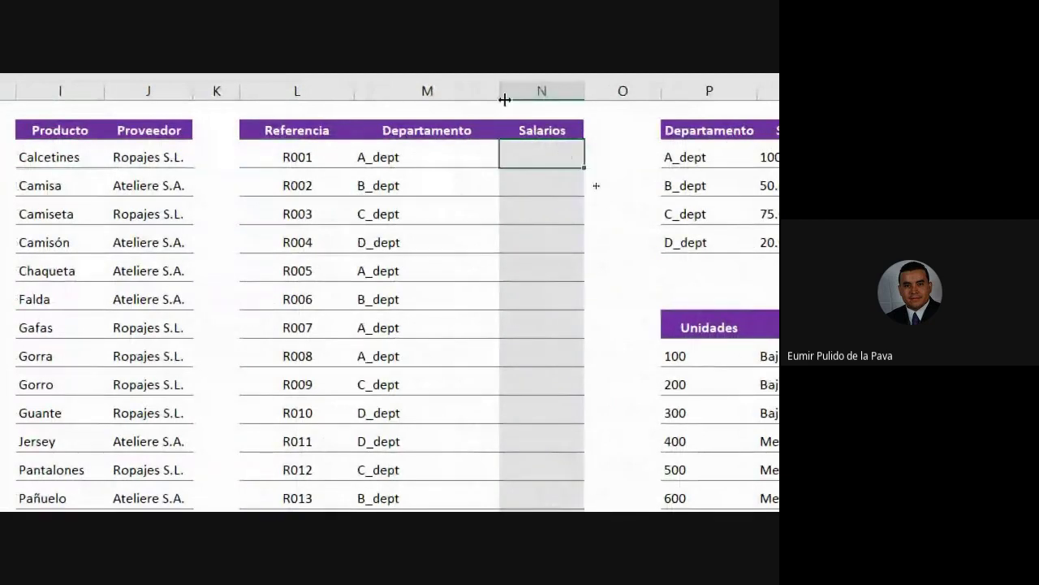
left_click_drag(478, 91, 476, 92)
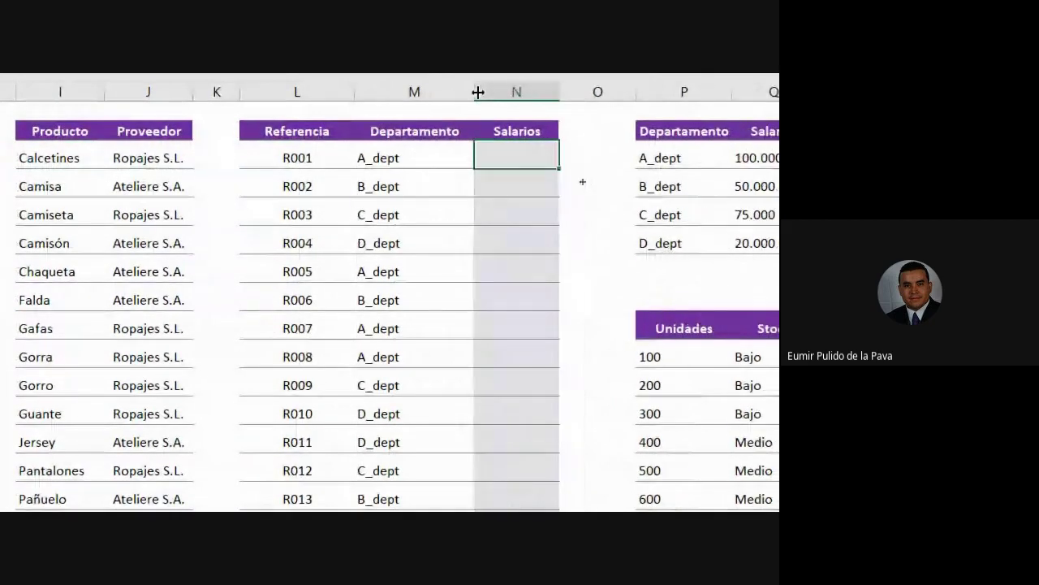
left_click(302, 156)
left_click(399, 163)
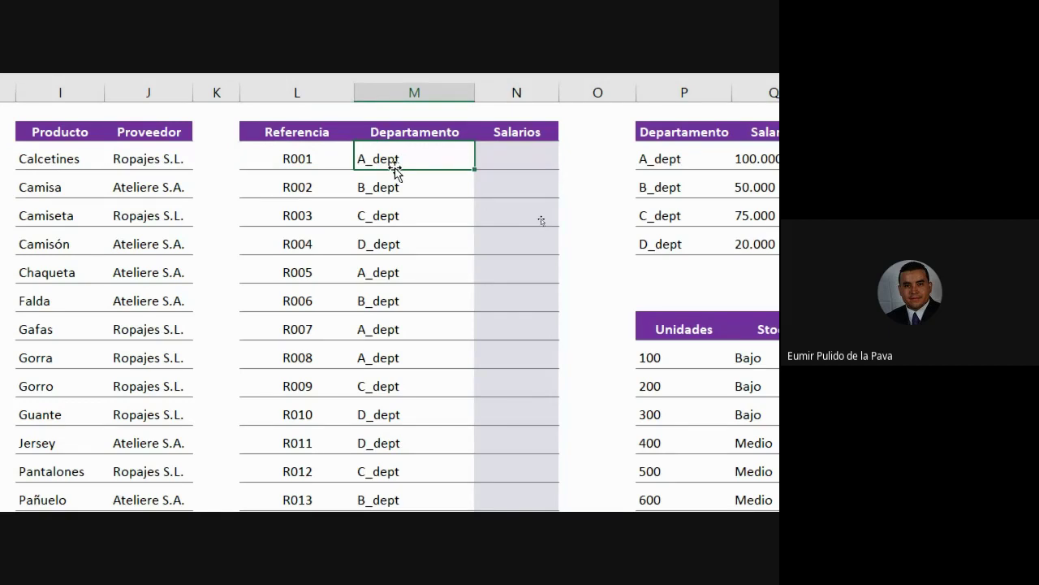
key("Right")
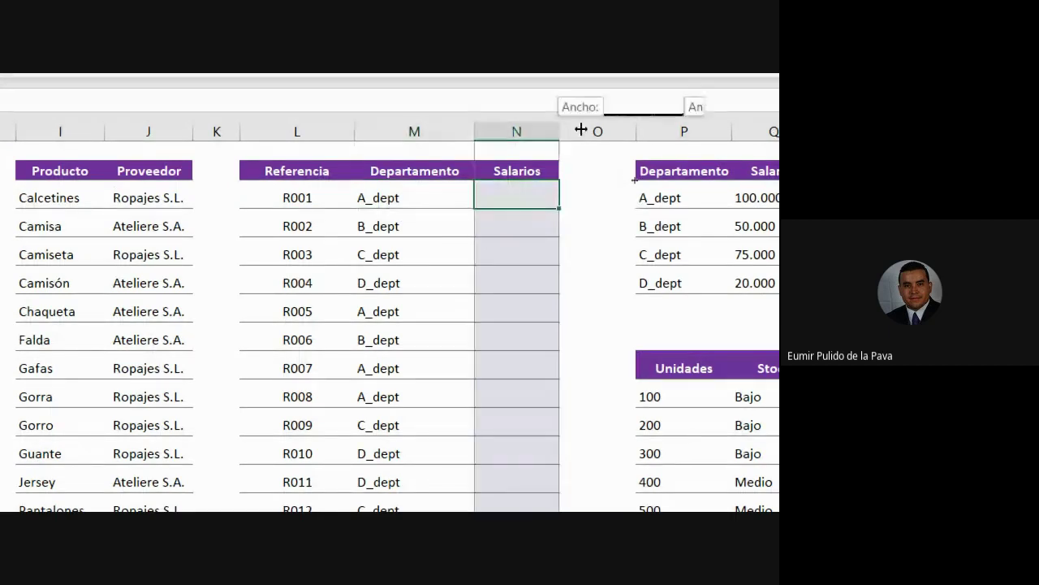
left_click_drag(581, 130, 614, 130)
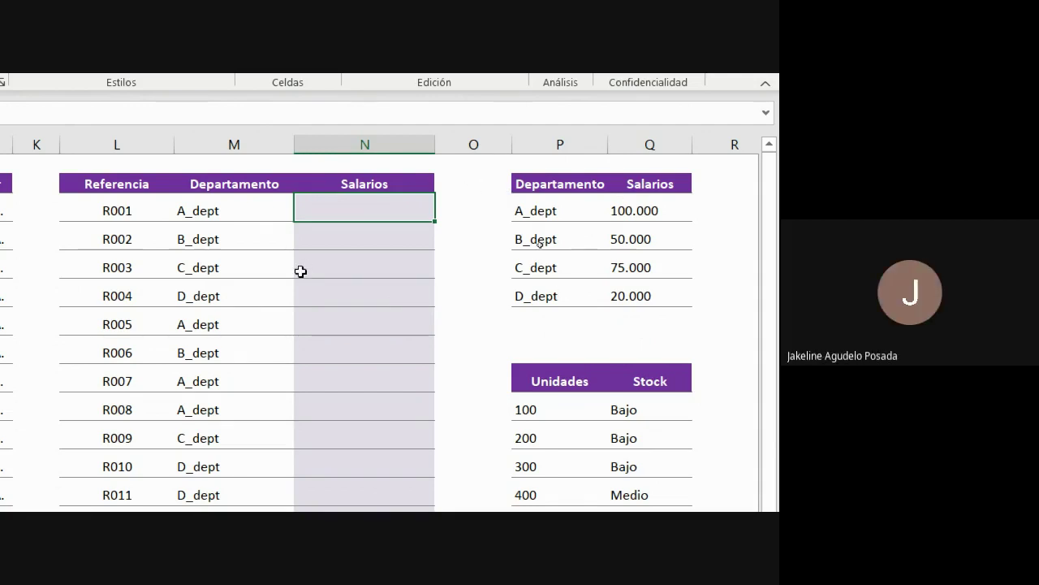
Increase N3's font size twice and widen column N a little more.
left_click(209, 144)
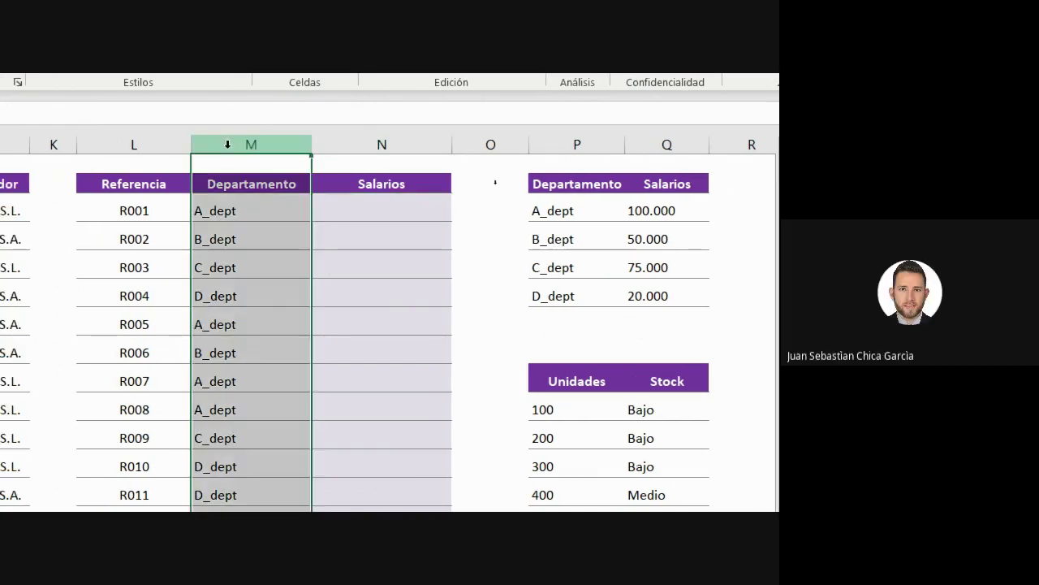
left_click(251, 184)
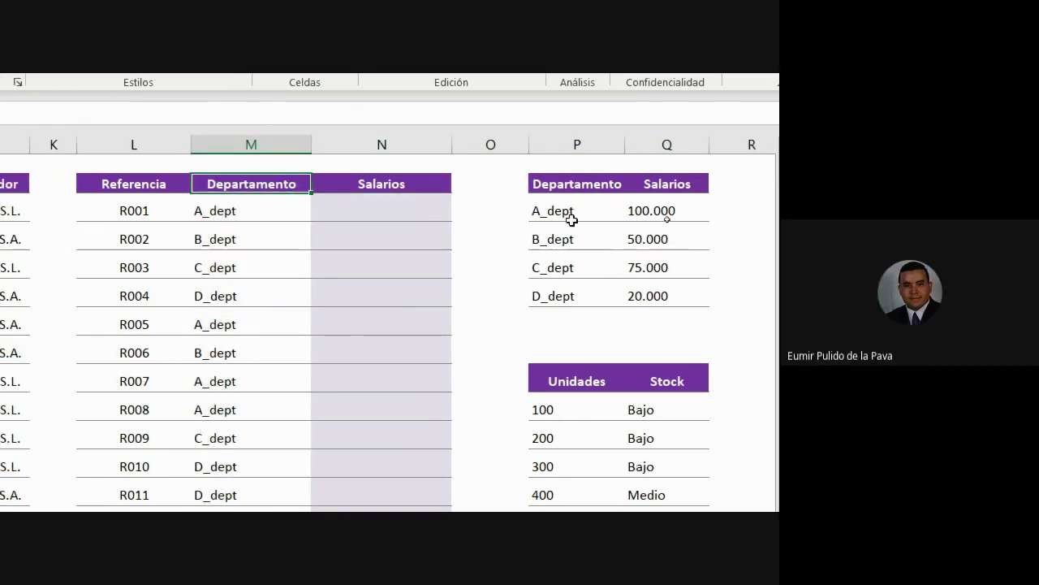
left_click(399, 208)
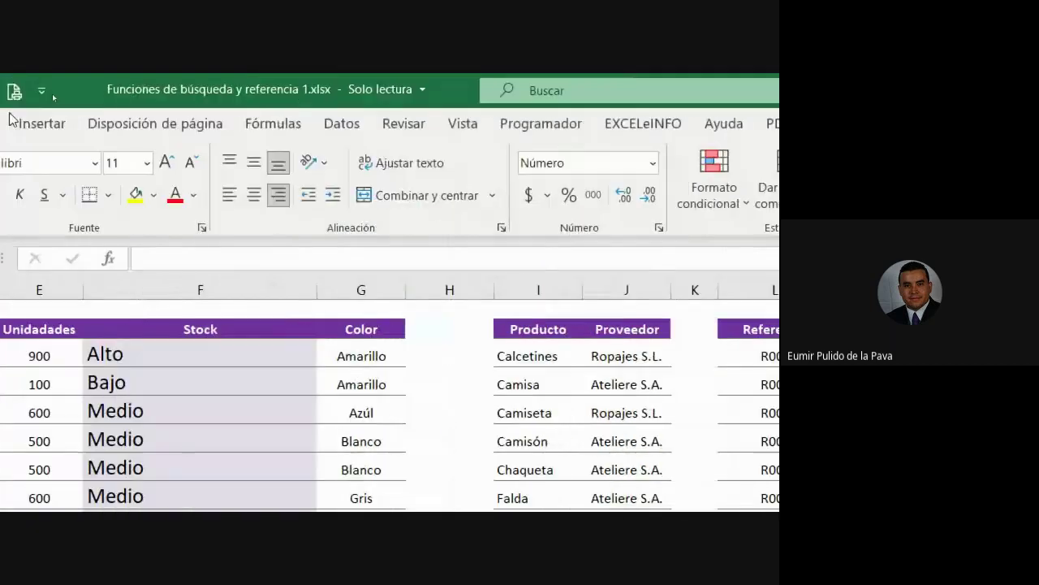
left_click(217, 162)
left_click(217, 162)
left_click(216, 161)
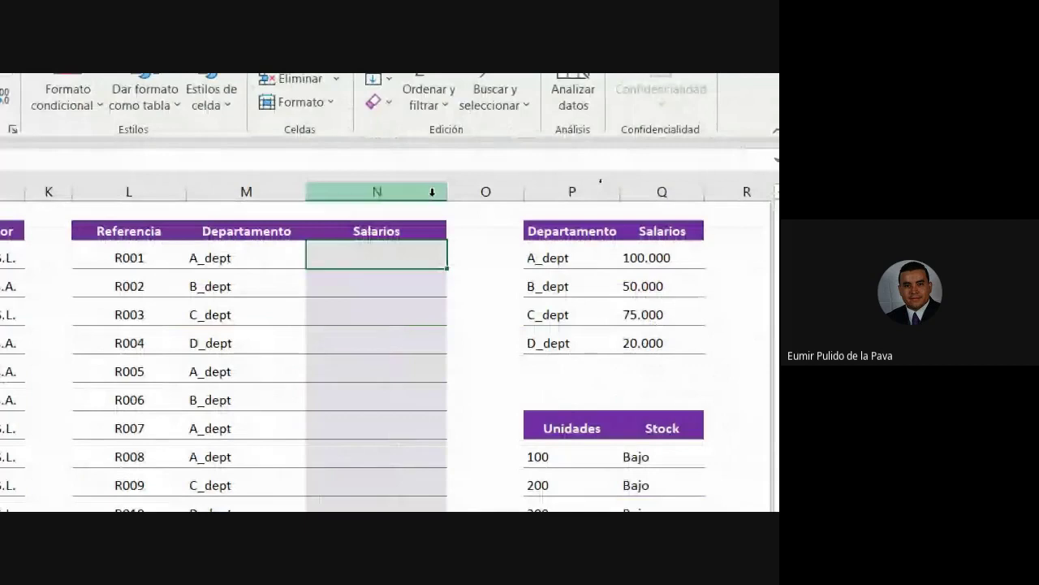
left_click_drag(535, 191, 538, 191)
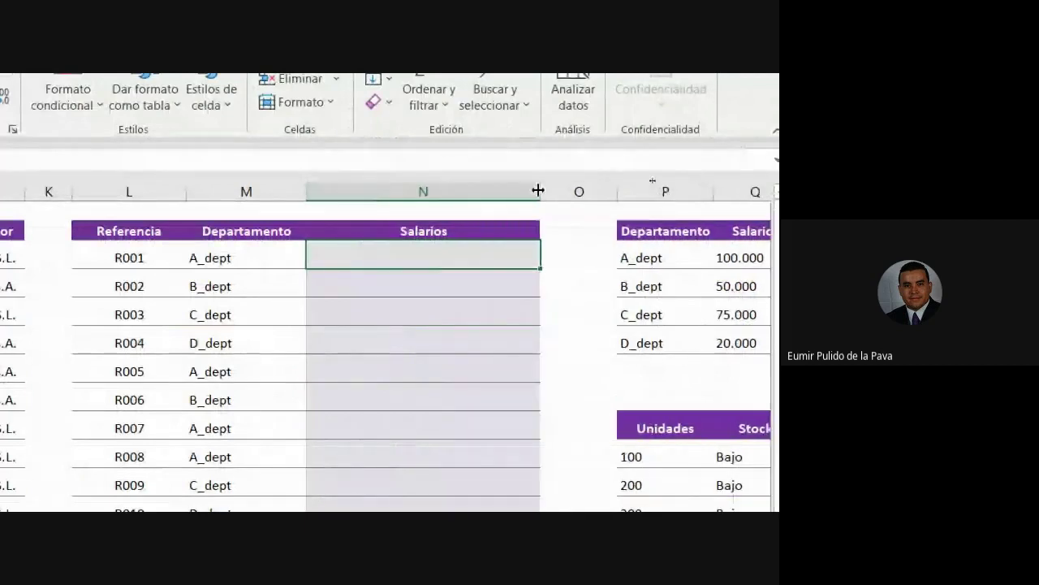
Start N3's BUSCARV with lookup value M3 and the row-anchored range P$2:Q$6.
type("=BUS")
key("Down")
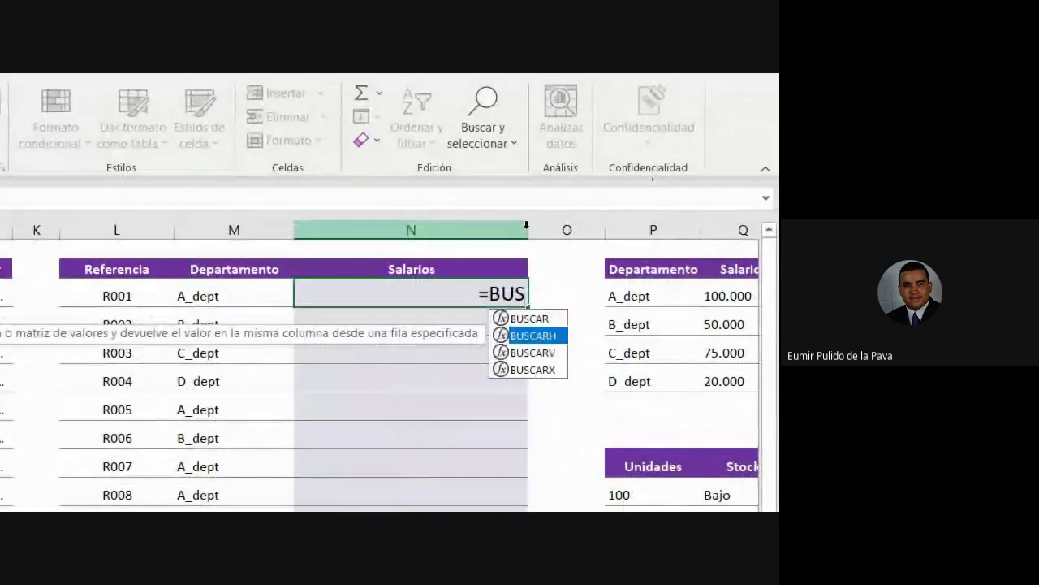
key("Down")
key("Tab")
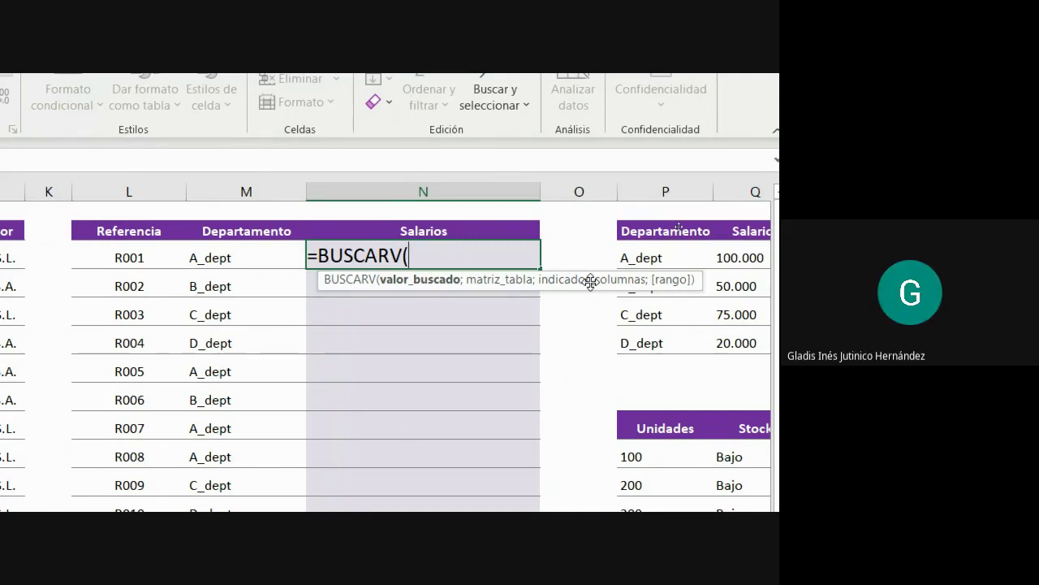
left_click(214, 247)
type(";")
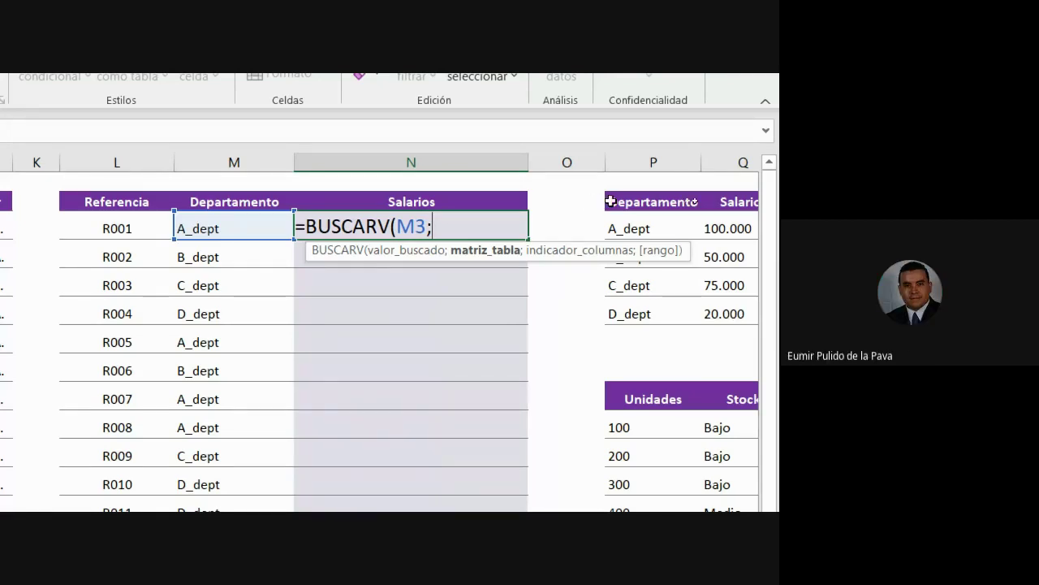
left_click_drag(610, 201, 727, 312)
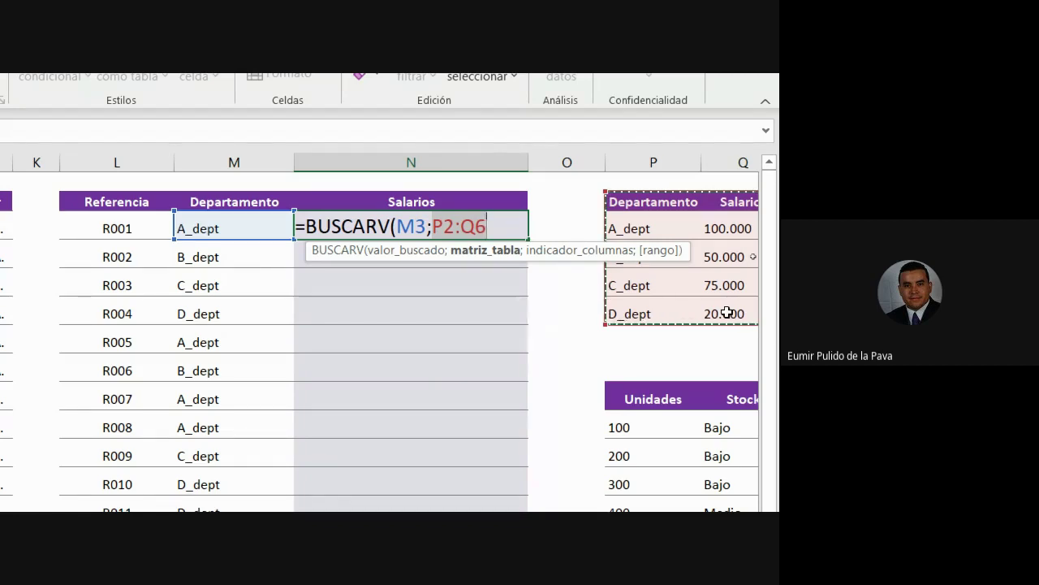
key("F4")
key("F4")
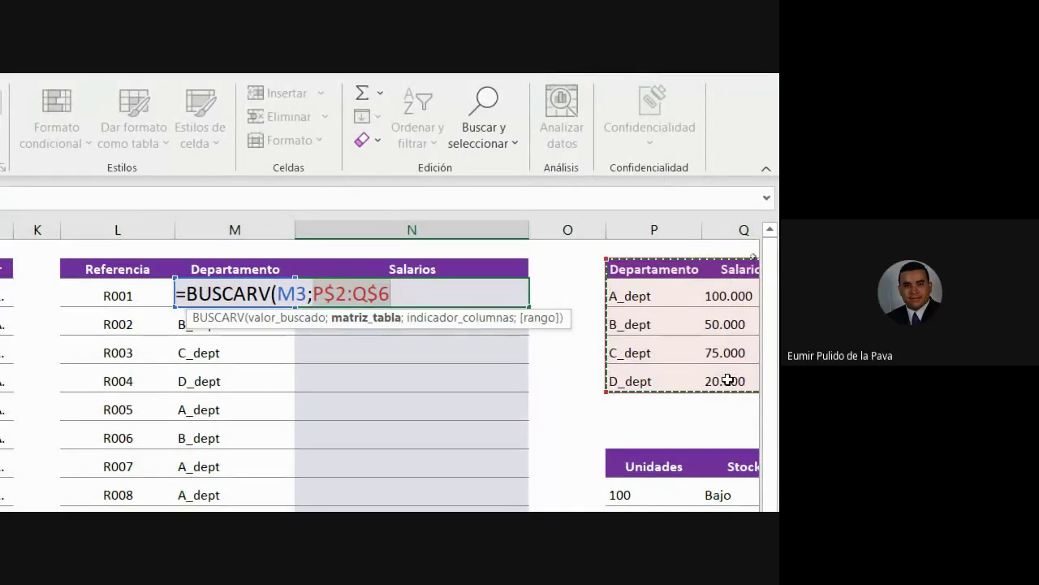
Finish the formula with column 2 and exact match 0, returning 100.000.
type(";")
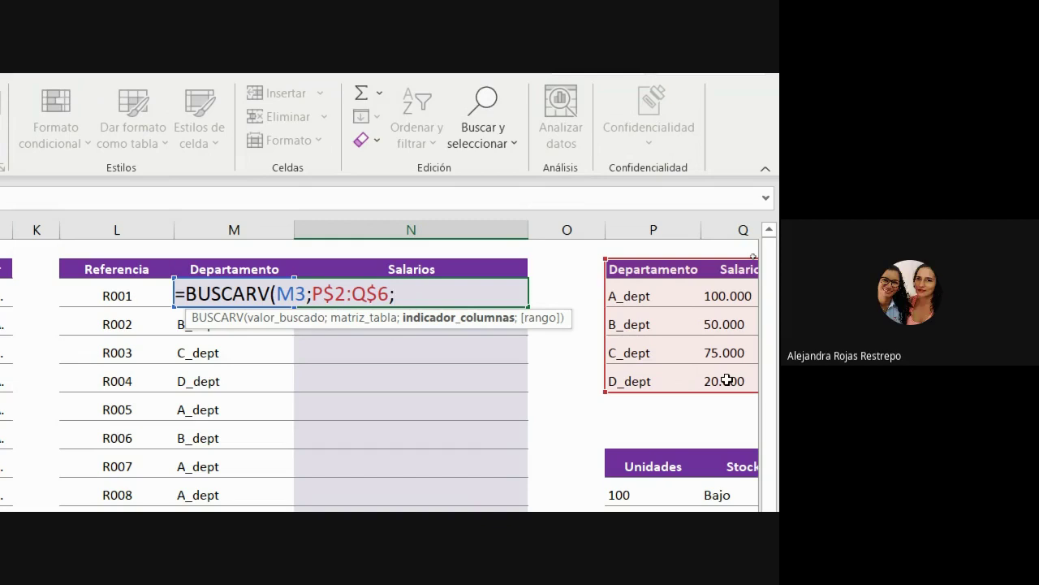
type("2")
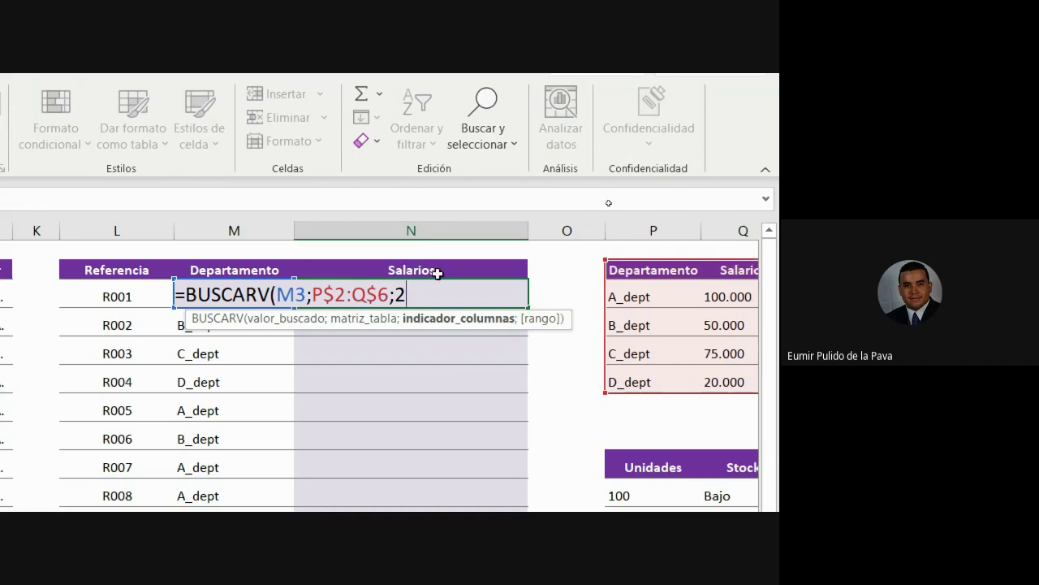
type(";")
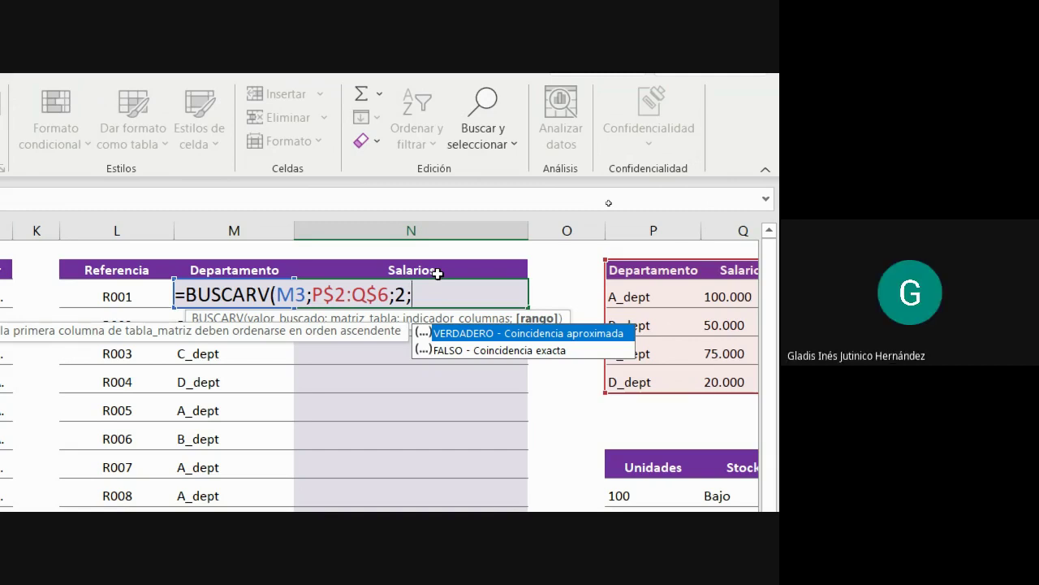
double_click(481, 349)
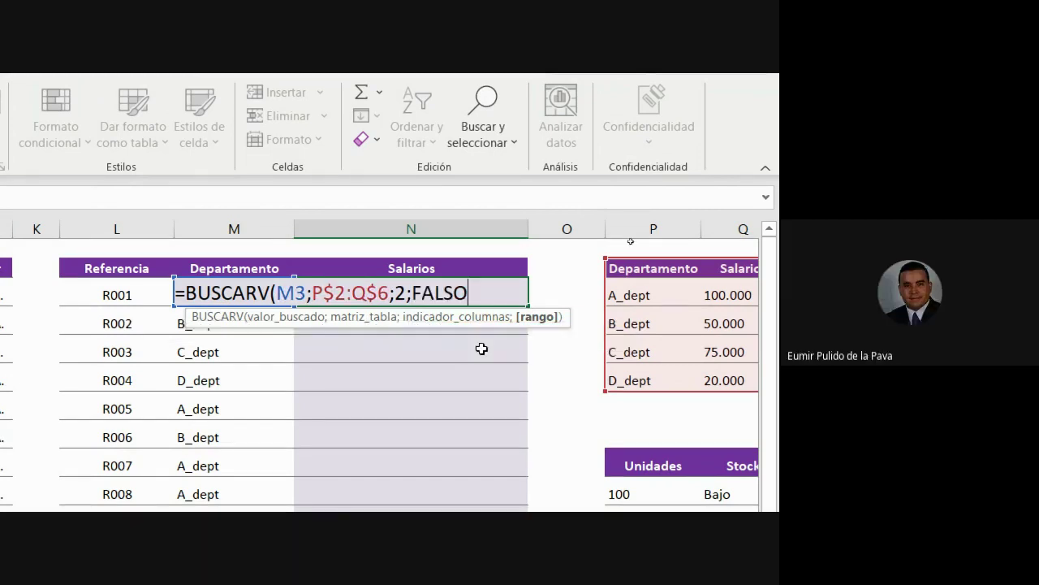
left_click_drag(414, 294, 502, 285)
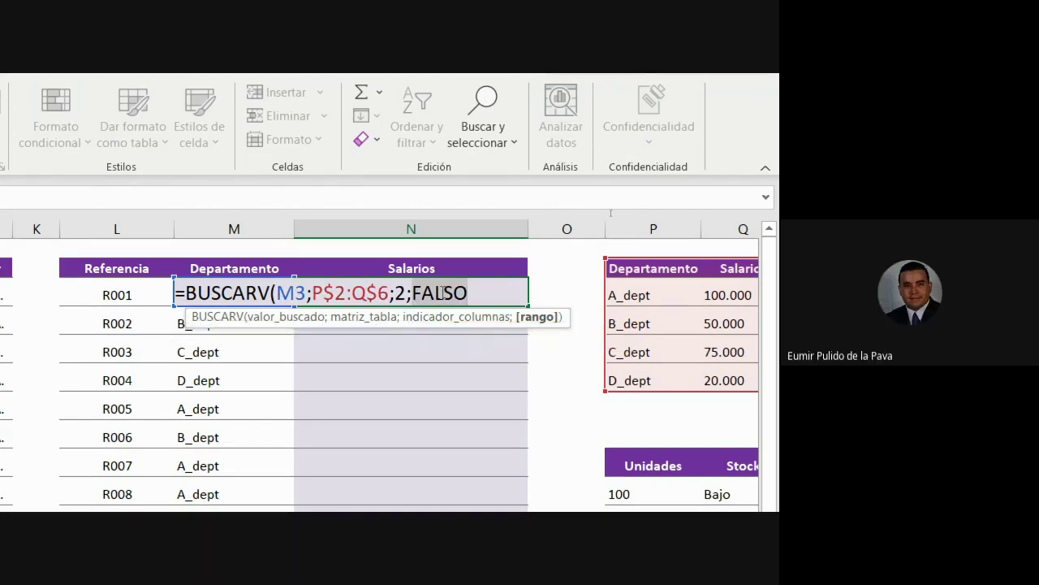
type("0)")
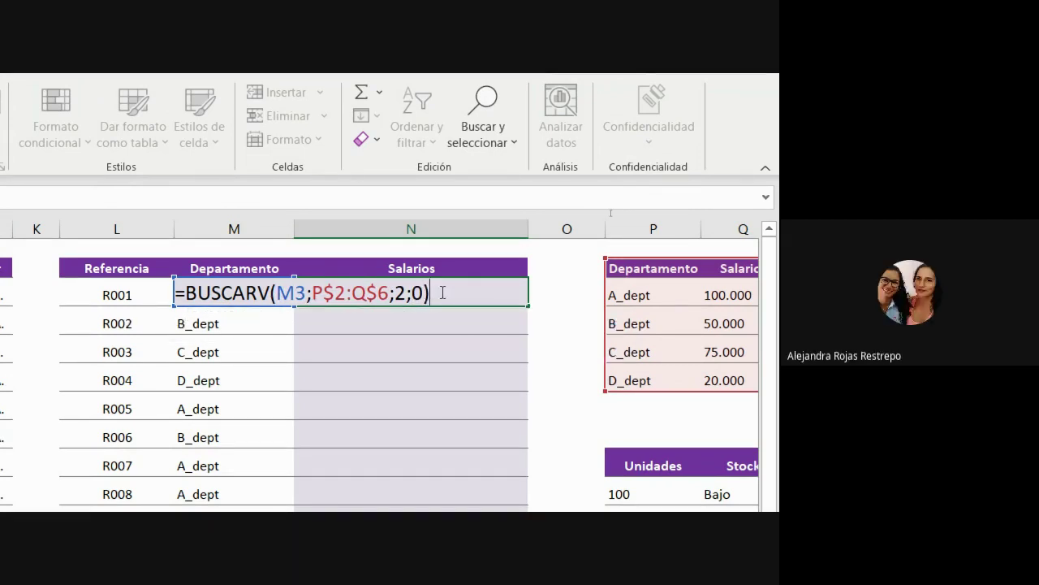
key("Return")
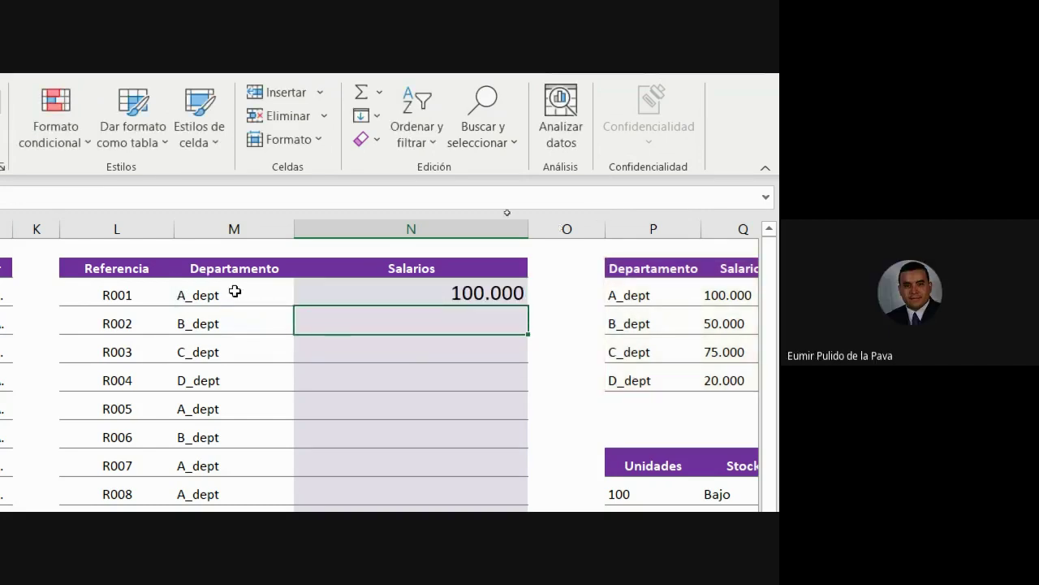
Fill the N3 salary lookup down to N17 to cover references R001 through R015.
left_click(187, 304)
left_click(130, 302)
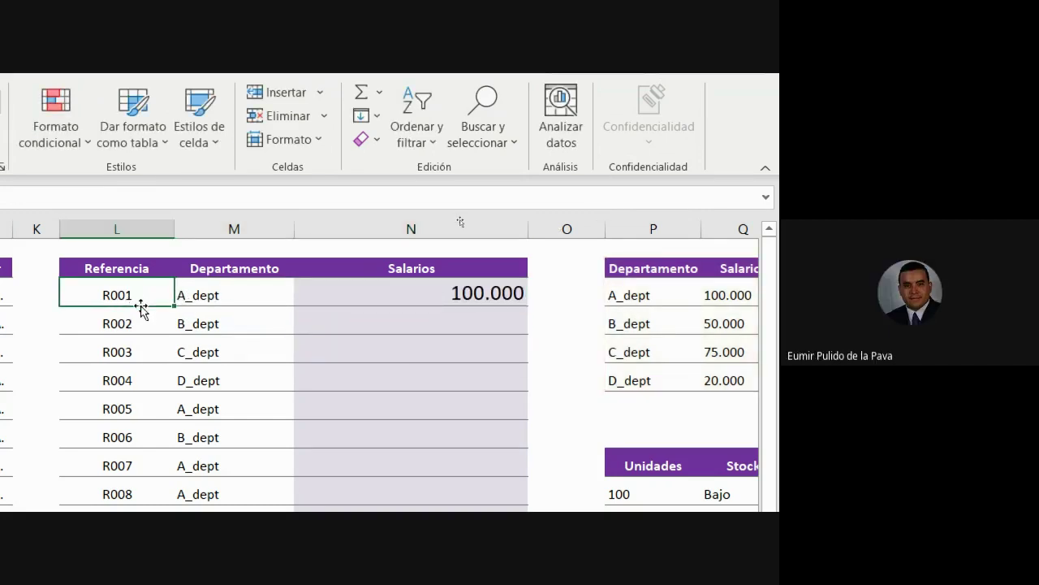
left_click(240, 300)
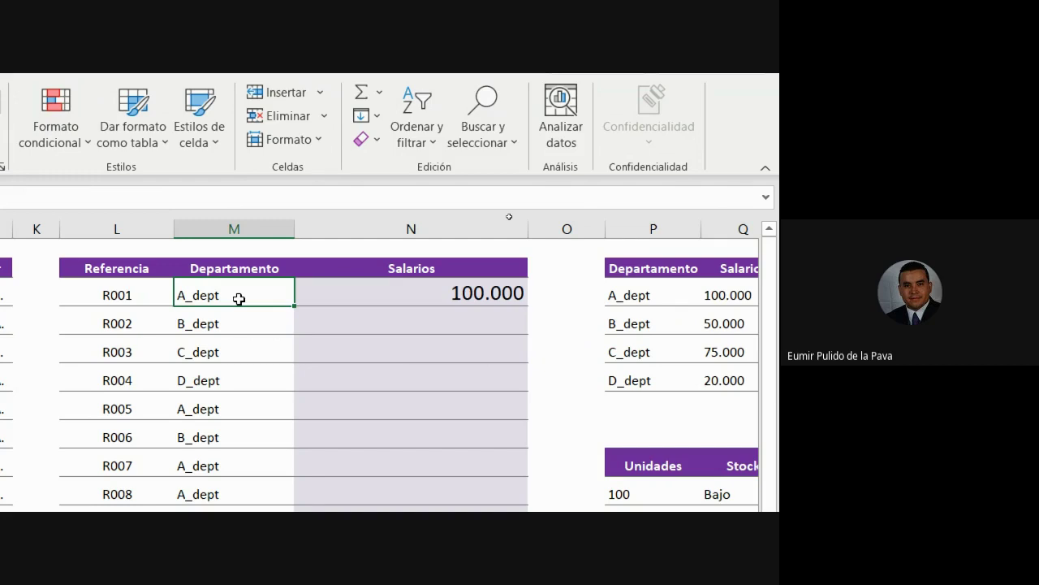
left_click(442, 298)
mouse_move(528, 306)
left_mouse_down()
mouse_move(502, 479)
mouse_move(524, 443)
left_mouse_up()
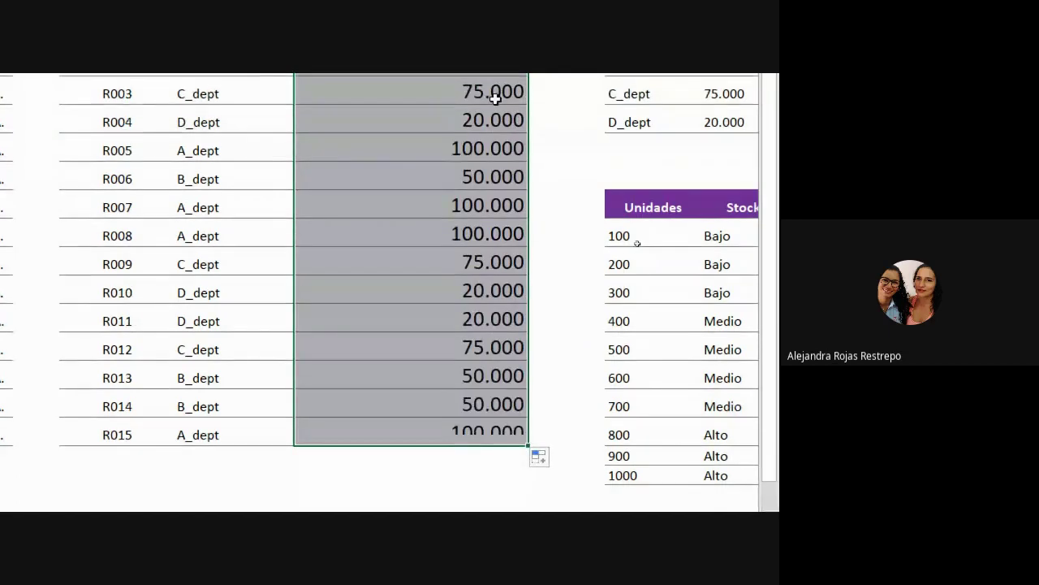
Select the department letter in R001's cell M3 to replace it.
scroll(495, 97, "up", 3)
left_click(185, 244)
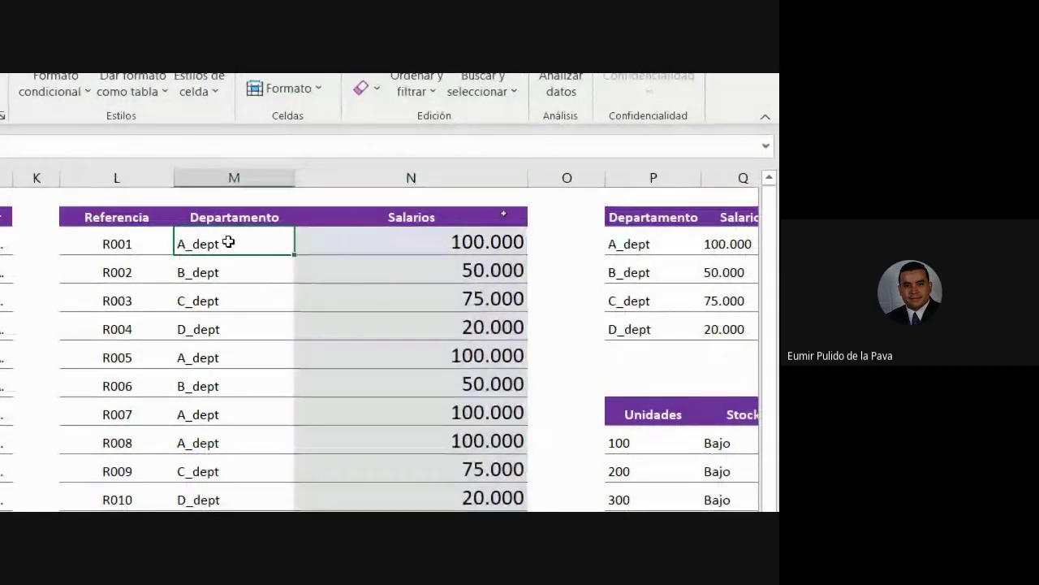
double_click(185, 244)
left_click_drag(185, 244, 173, 247)
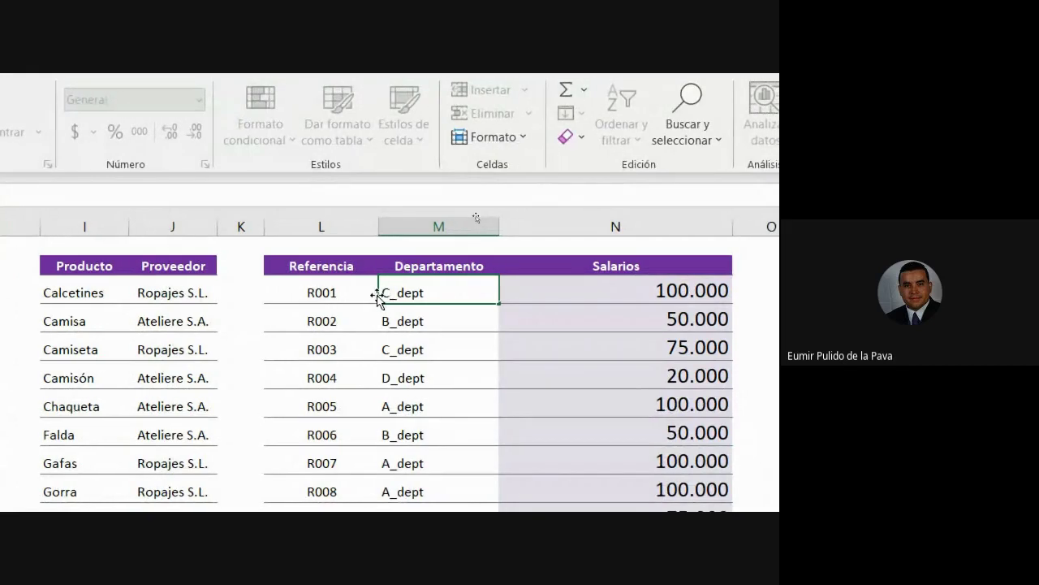
Set R001's department to C_dept and review its formula =BUSCARV(M3;P$2:Q$6;2;0).
type("C")
key("Return")
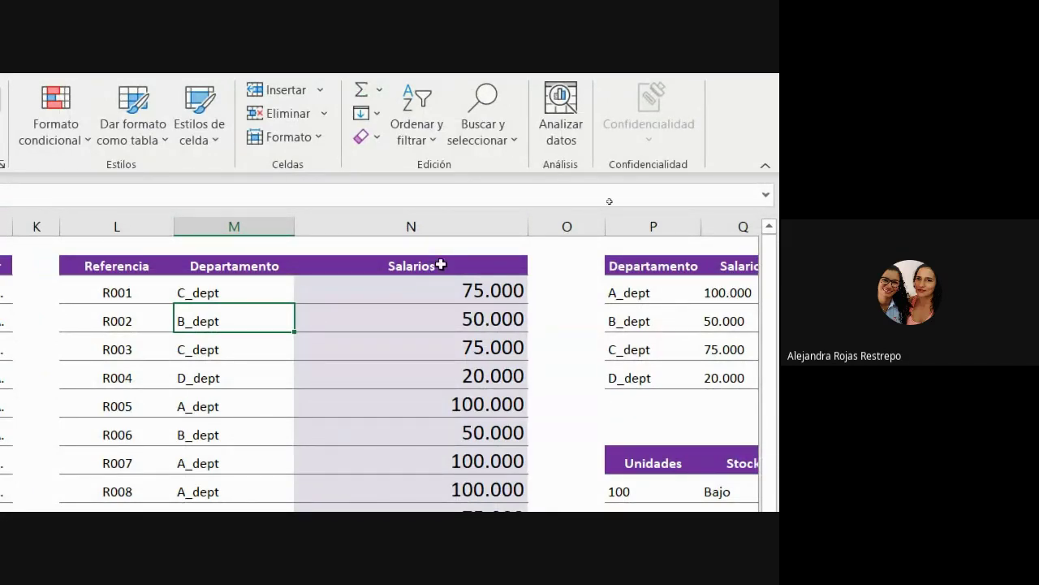
double_click(406, 290)
left_click(441, 290)
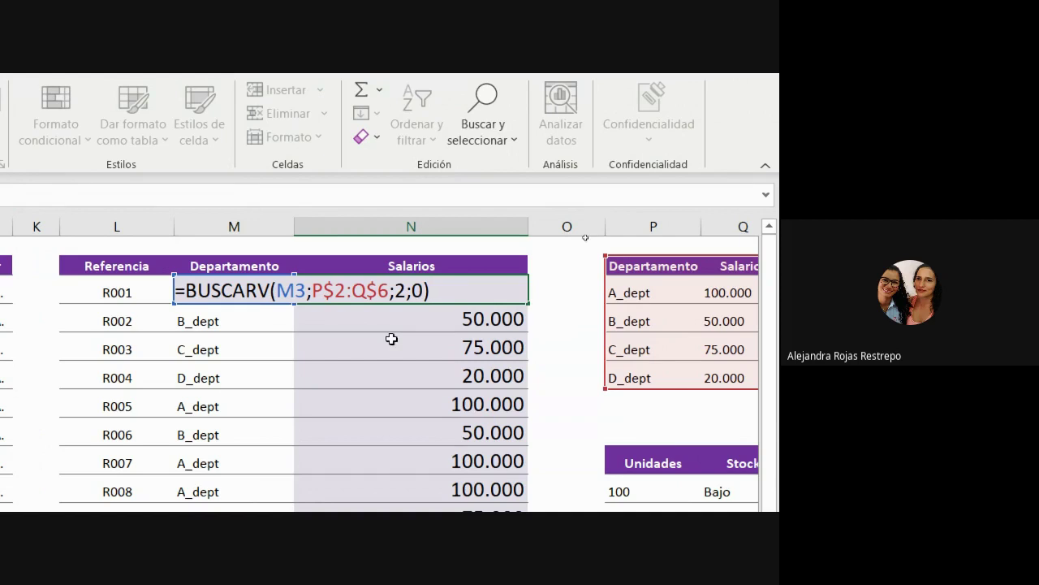
key("ctrl+Return")
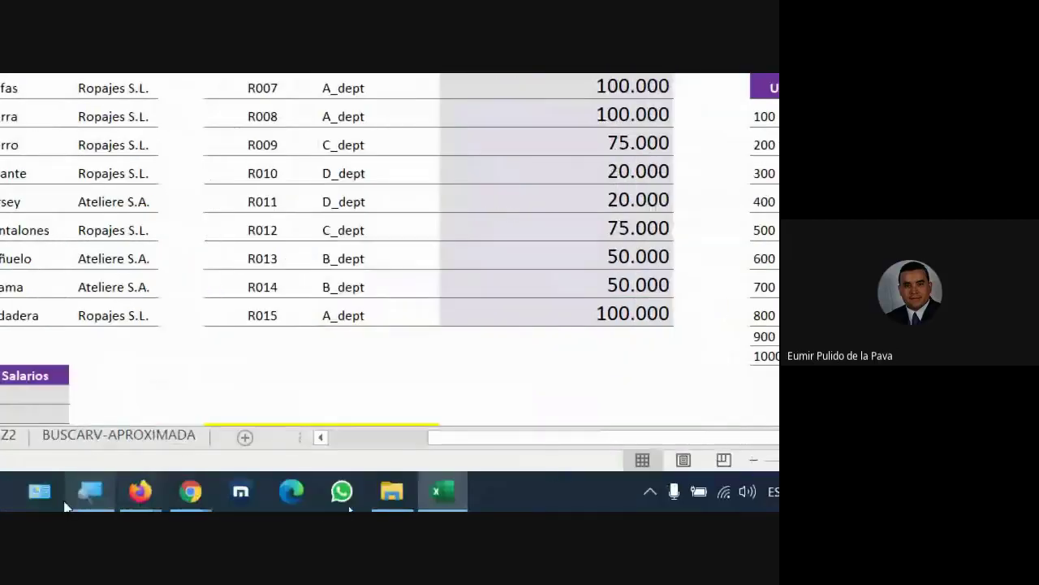
Mute all participants in the Google Meet call, then go back to Excel.
left_click(53, 424)
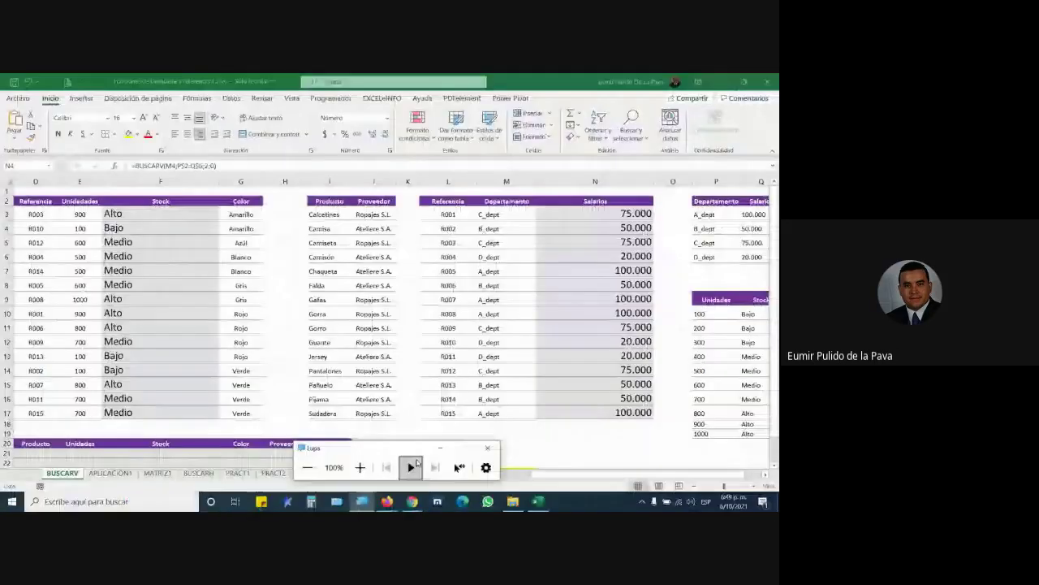
left_click(413, 501)
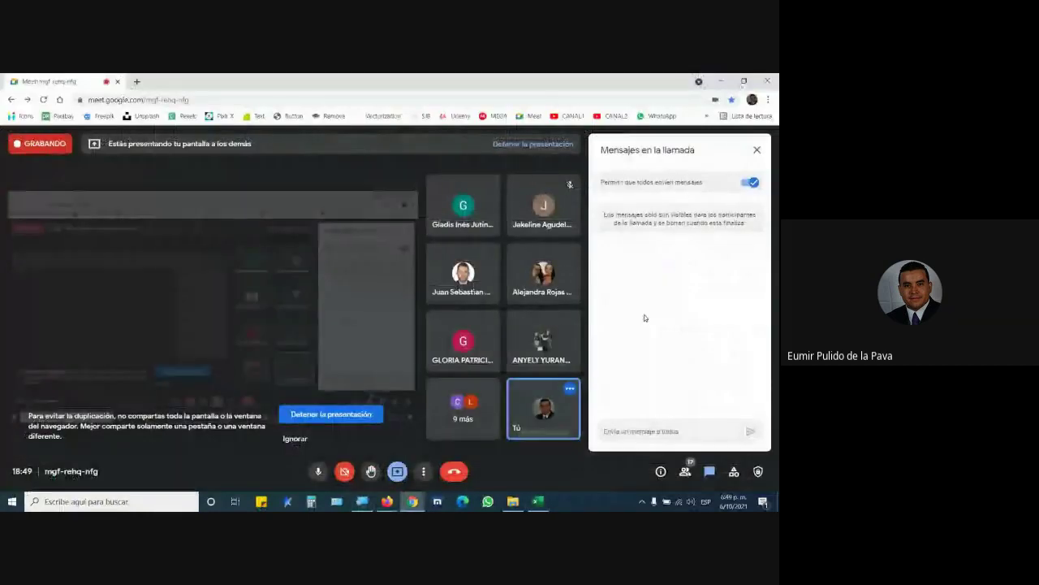
left_click(685, 472)
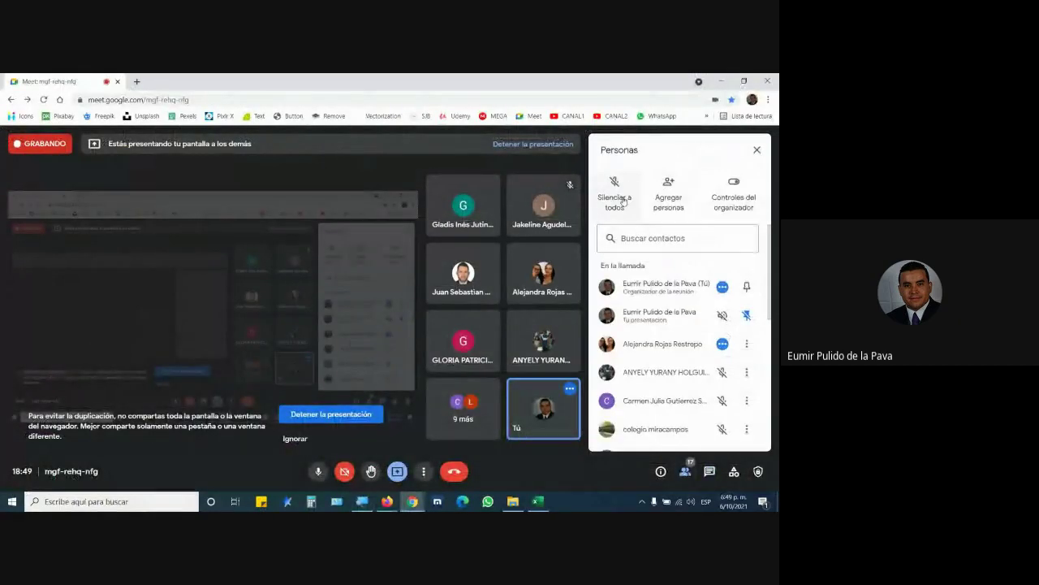
left_click(616, 187)
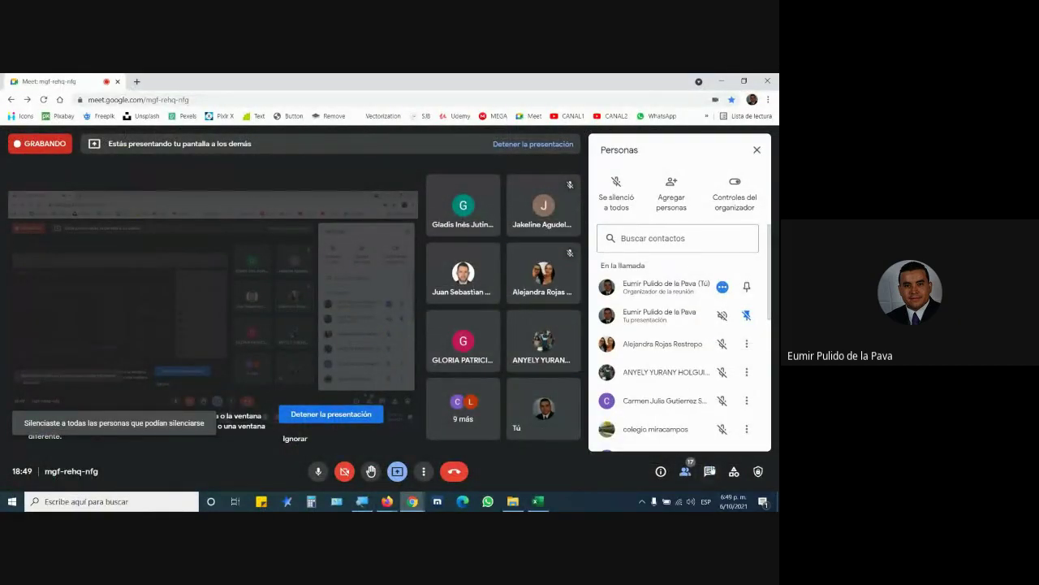
left_click(710, 472)
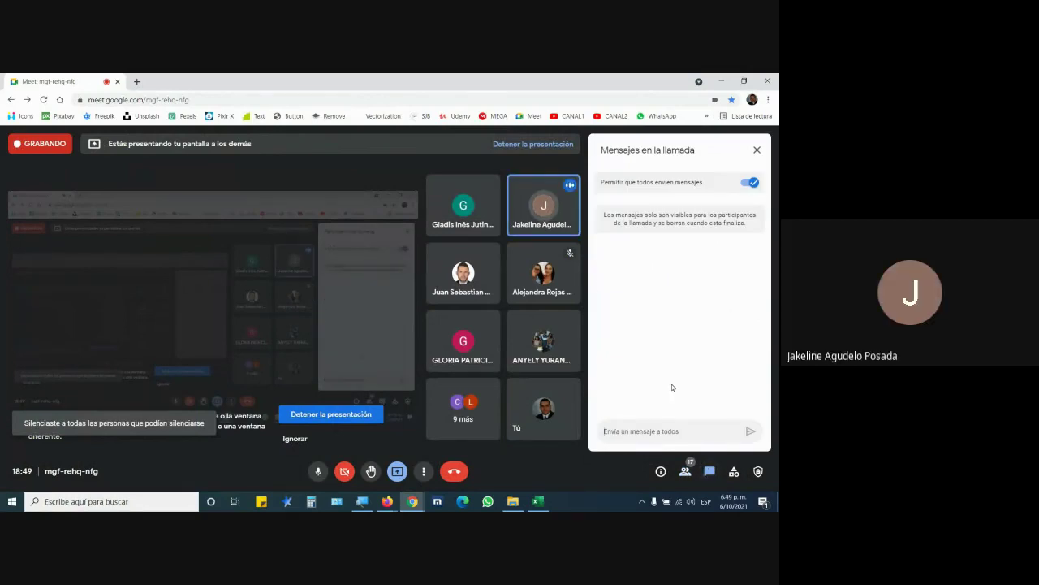
left_click(537, 501)
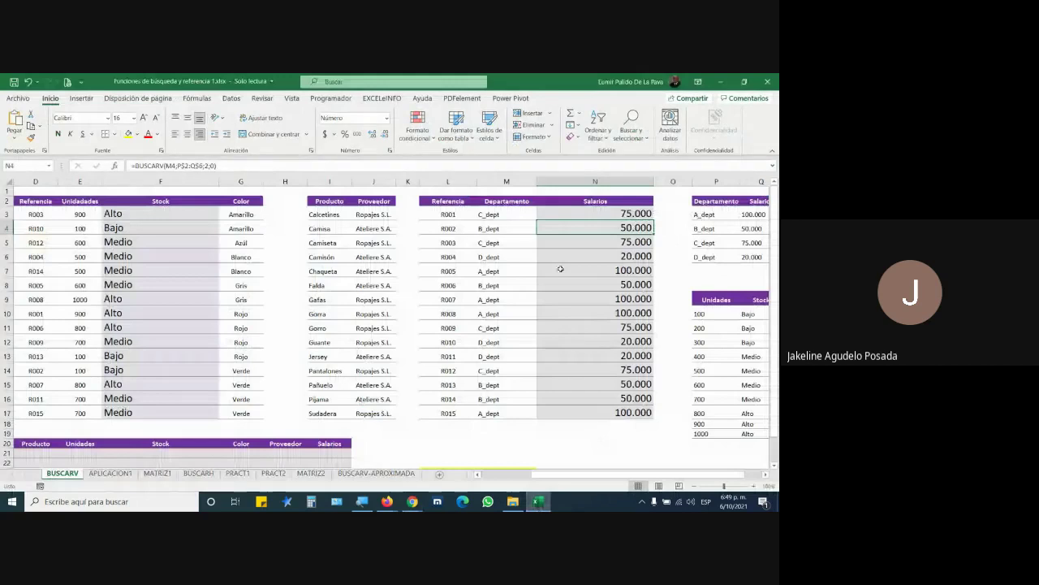
Review R005's salary formula and highlight the Referencia, Departamento and department-salary lookup table.
left_click(492, 273)
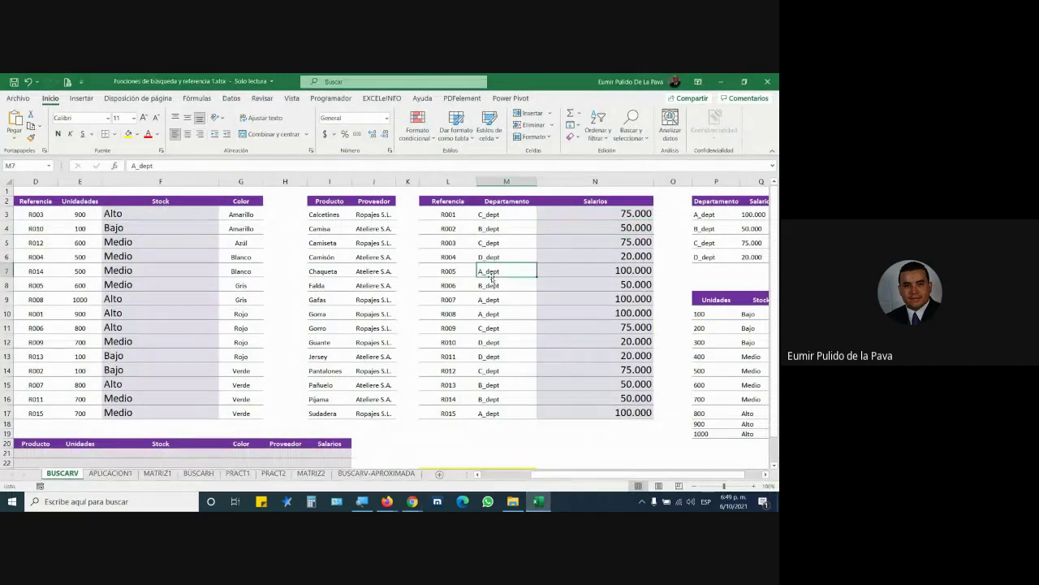
left_click(563, 267)
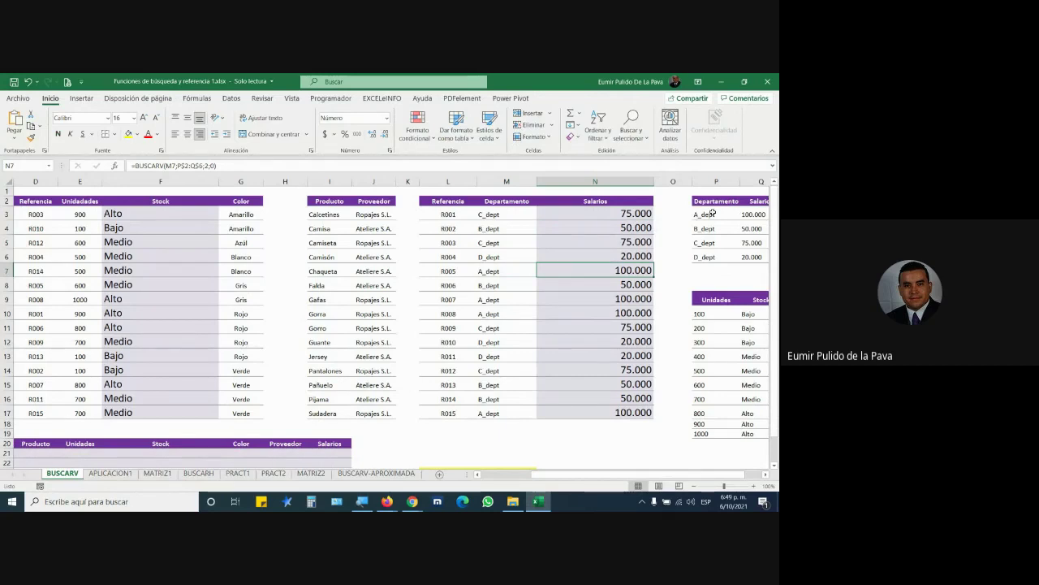
left_click_drag(700, 213, 756, 215)
left_click(447, 181)
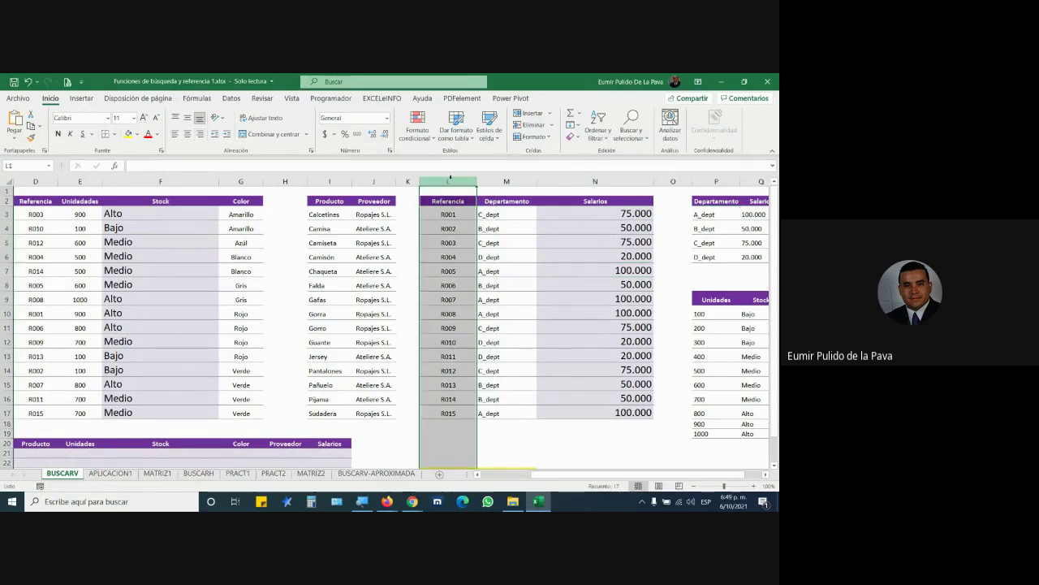
left_click(507, 181)
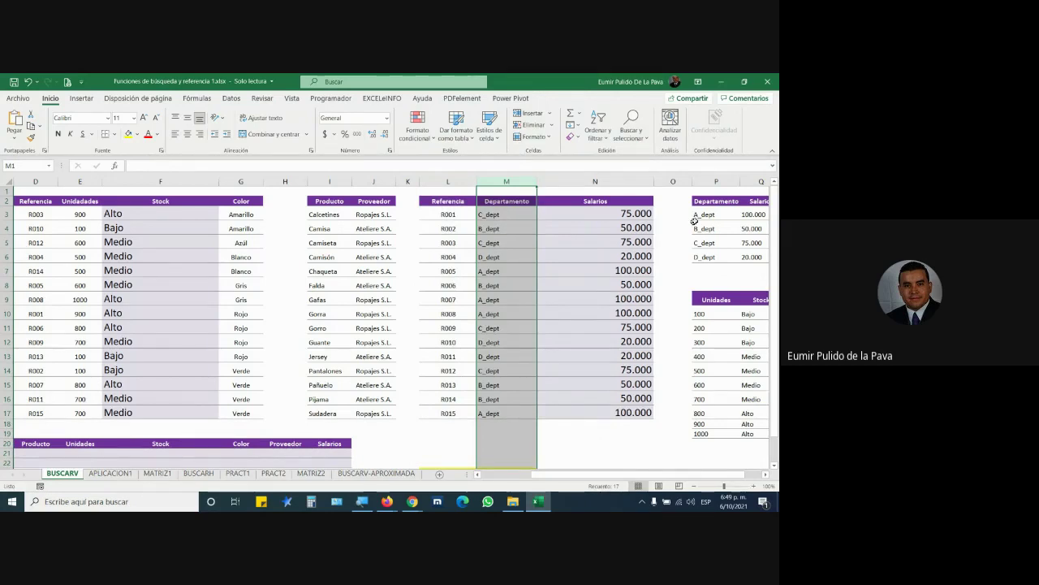
mouse_move(698, 216)
left_mouse_down()
mouse_move(696, 253)
mouse_move(664, 228)
left_mouse_up()
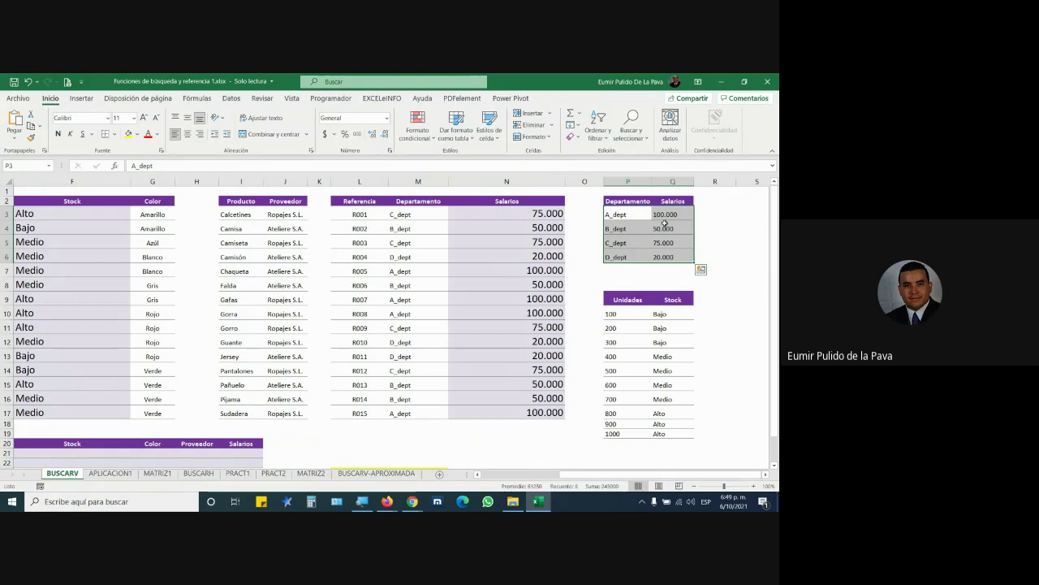
Set R001's department to B_dept, then D_dept, and open the APLICACION1 sheet.
double_click(393, 213)
double_click(393, 213)
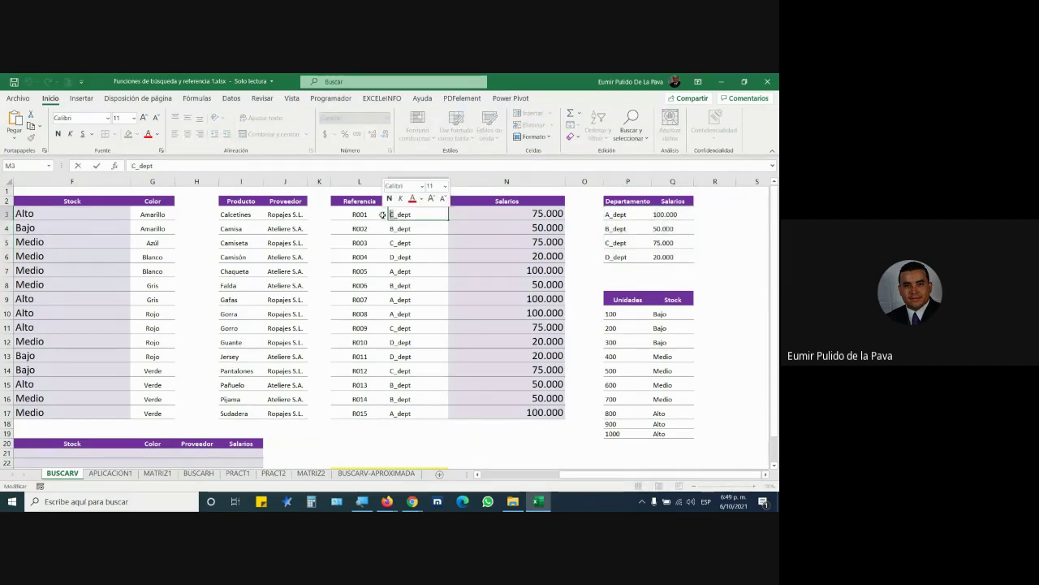
type("B")
key("Return")
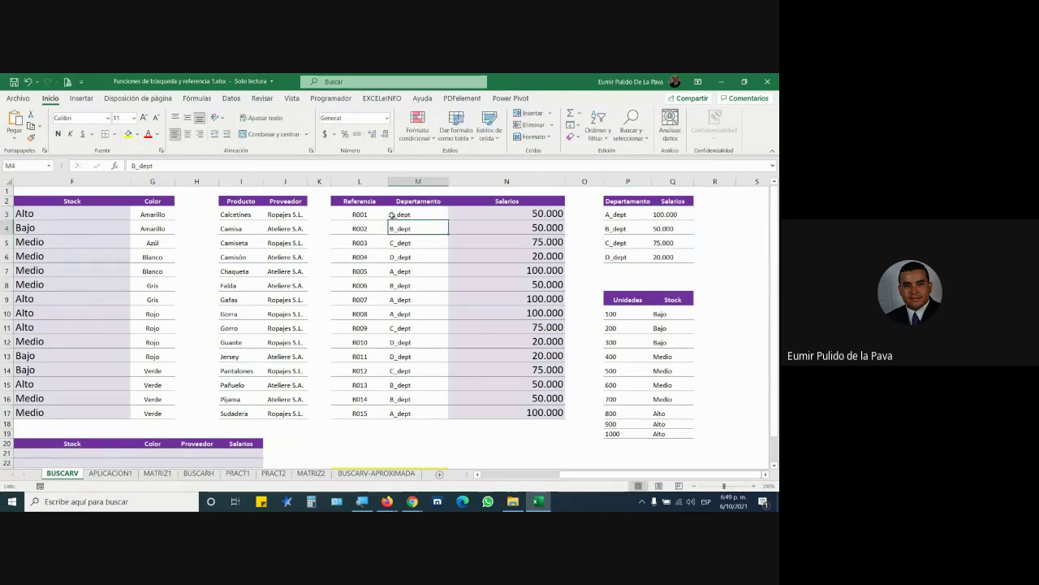
left_click(392, 214)
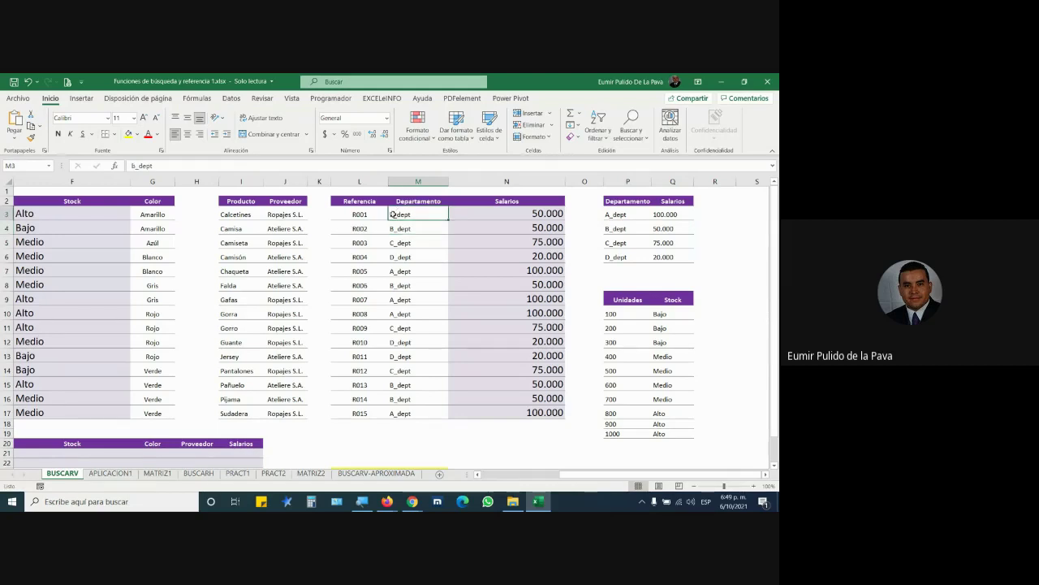
double_click(393, 214)
type("D")
key("Return")
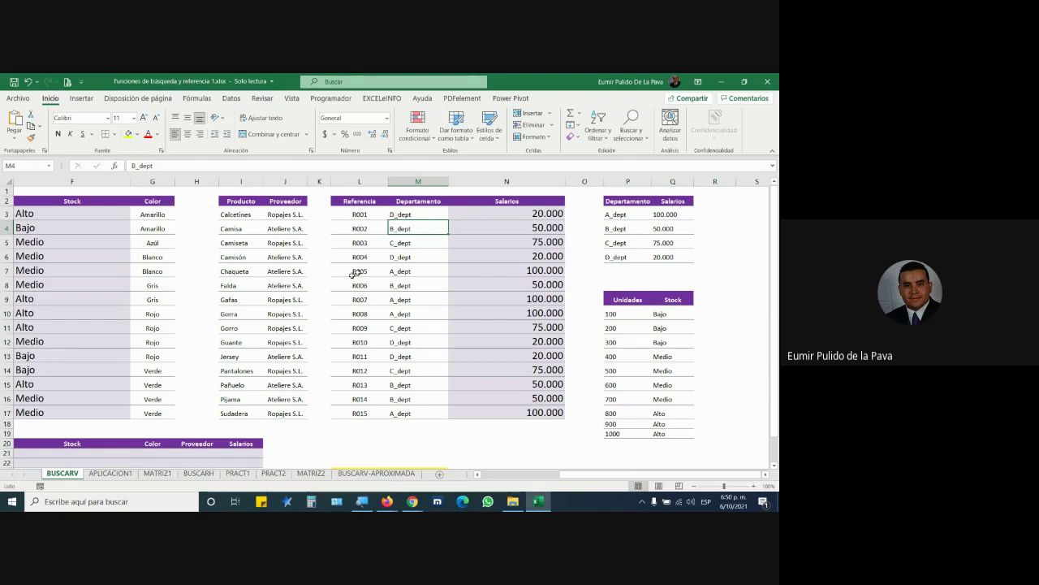
left_click(107, 475)
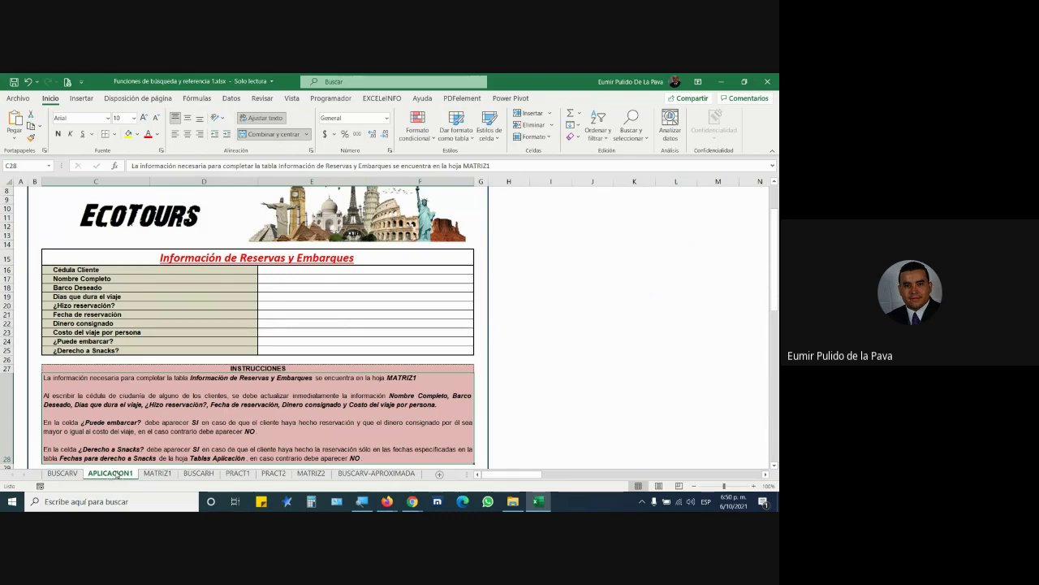
scroll(355, 421, "down", 2)
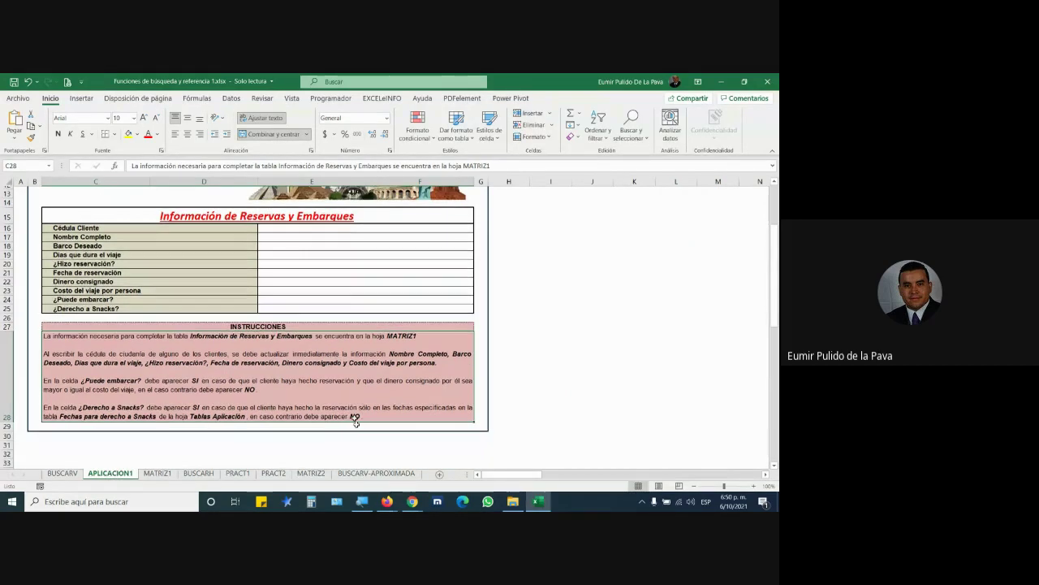
key("super+plus")
left_click(358, 466)
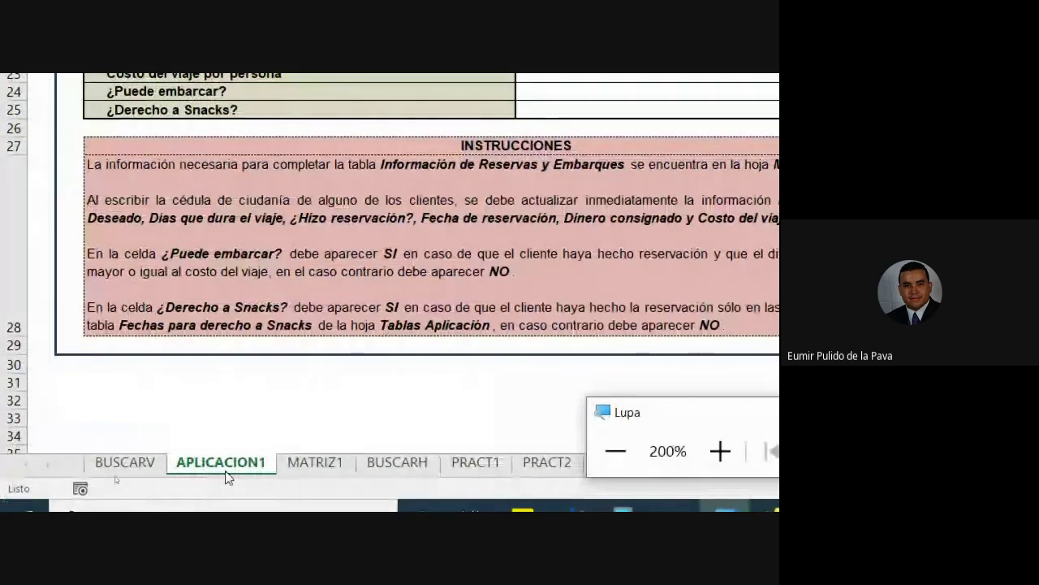
left_click(678, 385)
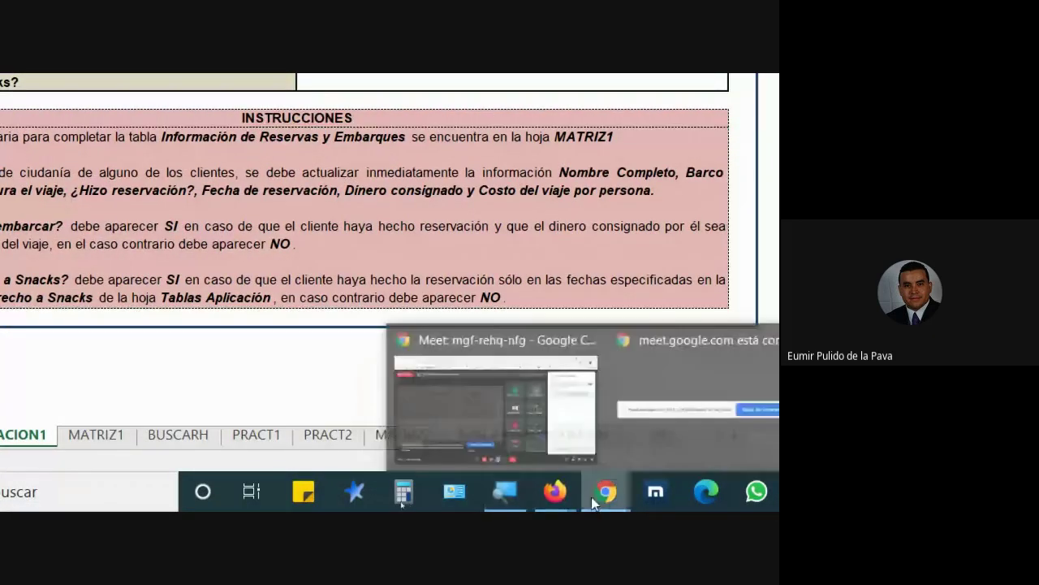
left_click(501, 405)
left_click(587, 221)
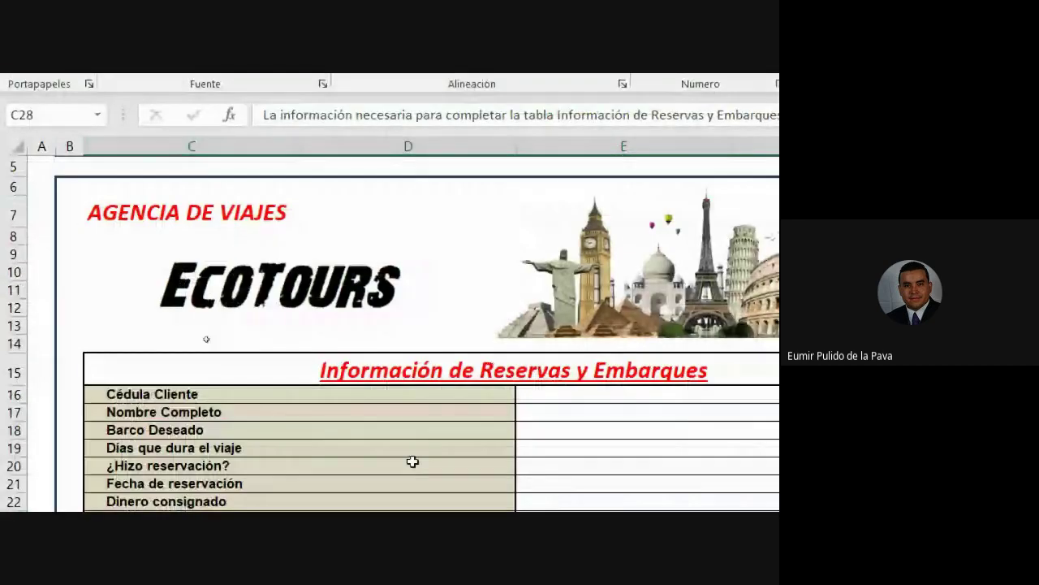
scroll(413, 462, "down", 1)
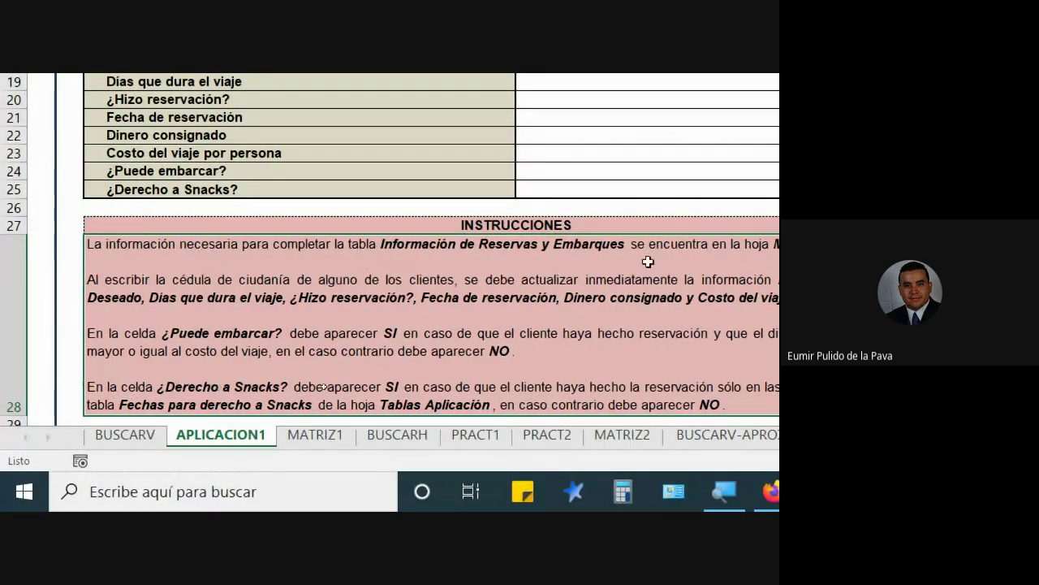
scroll(552, 259, "up", 3)
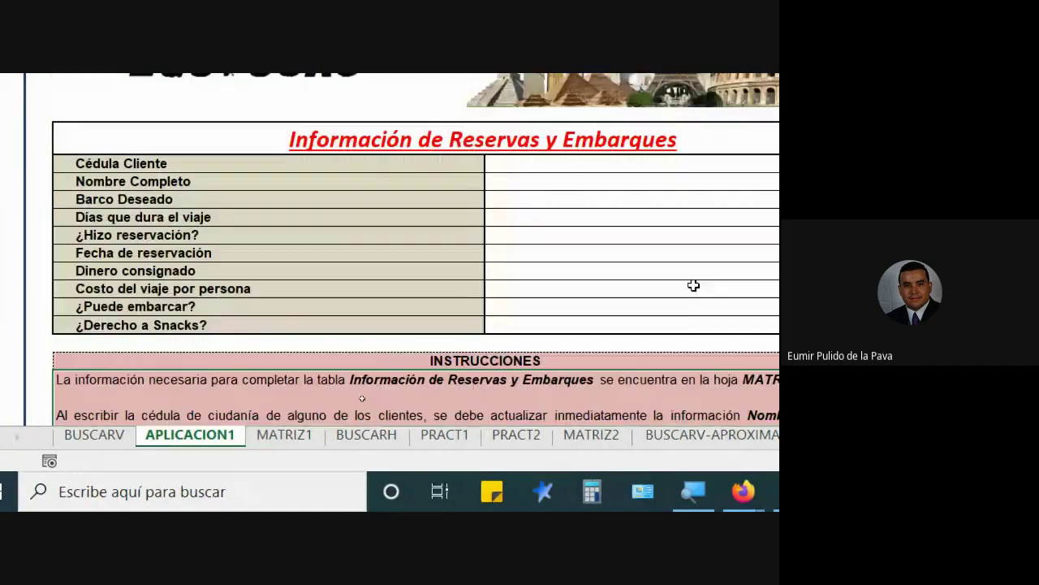
scroll(691, 285, "up", 1)
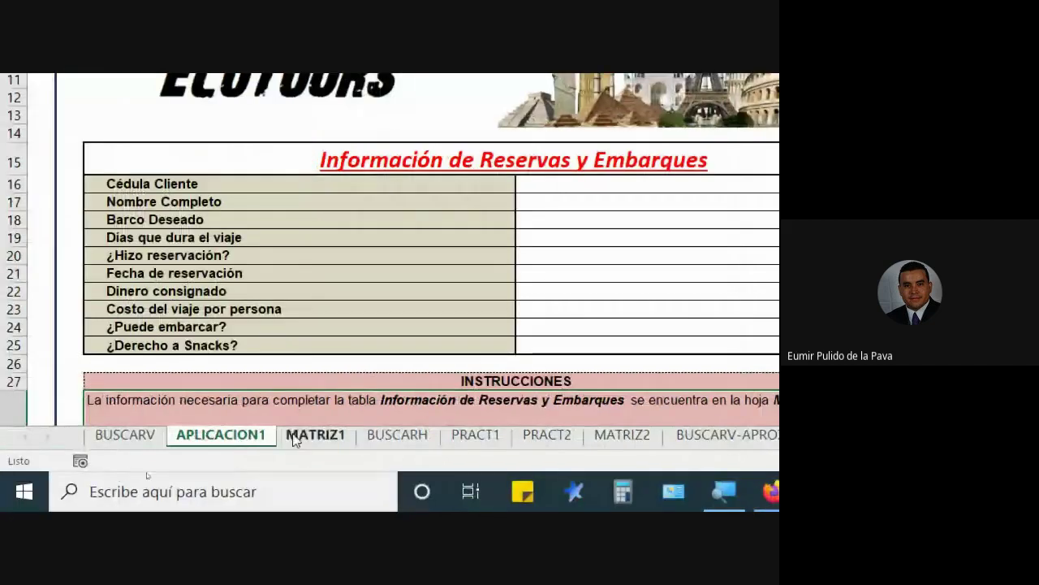
left_click(297, 437)
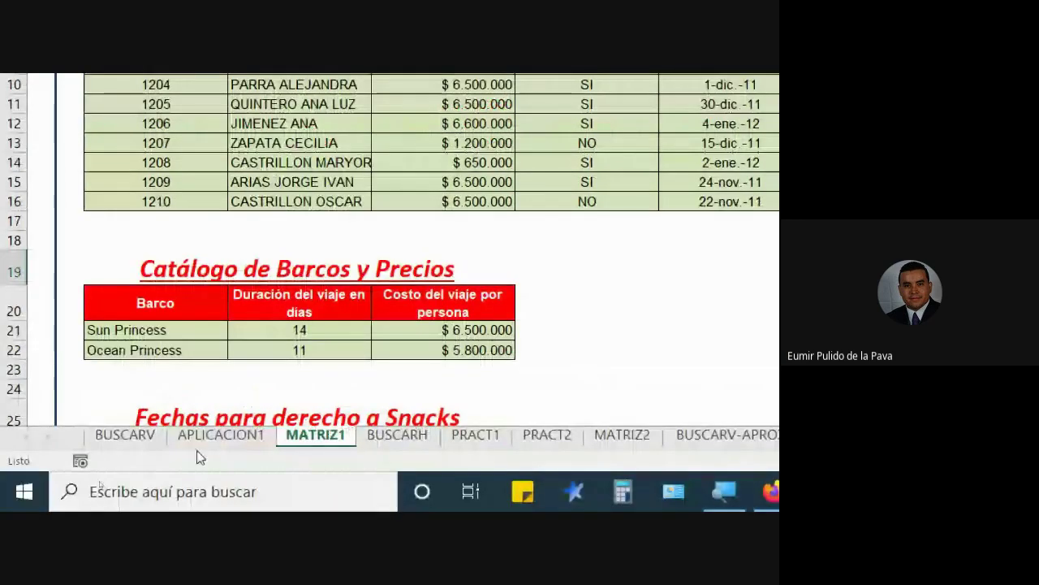
left_click(218, 435)
left_click(307, 436)
left_click(217, 435)
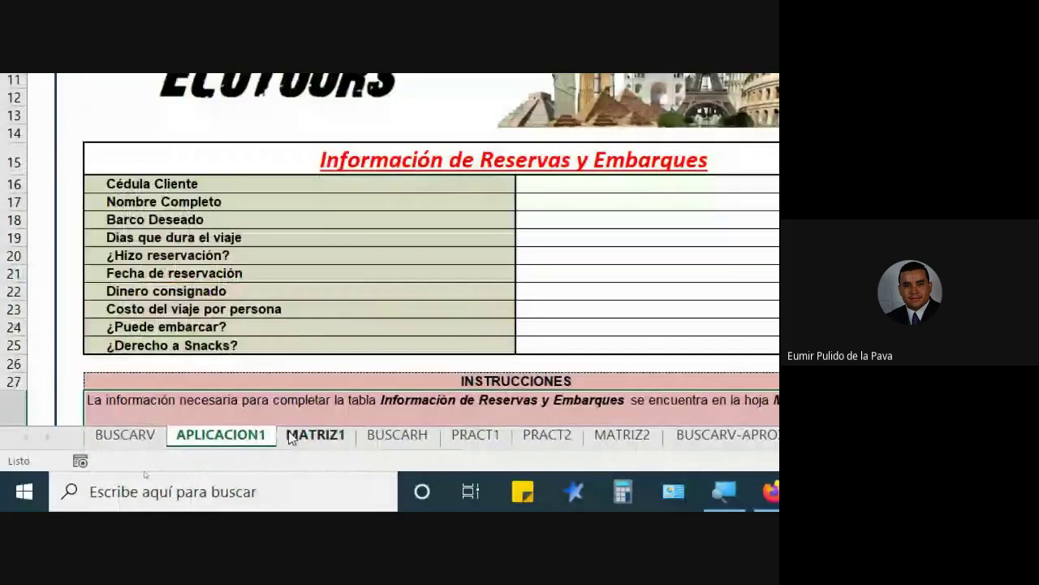
left_click(315, 436)
left_click(221, 435)
Examine the Cédula Cliente input cell and its answer cells on the reservation form.
scroll(442, 313, "down", 2)
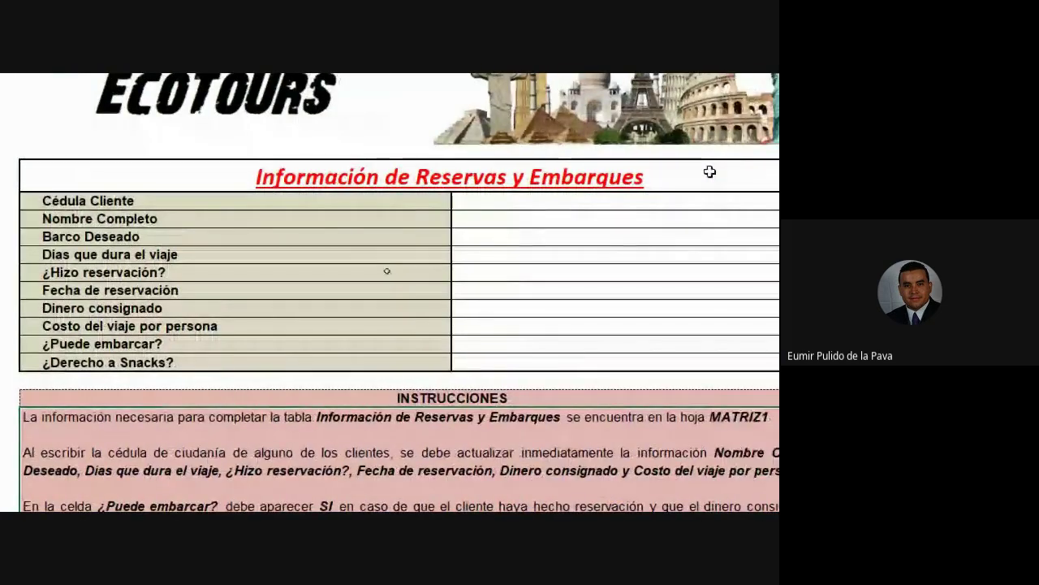
left_click(445, 204)
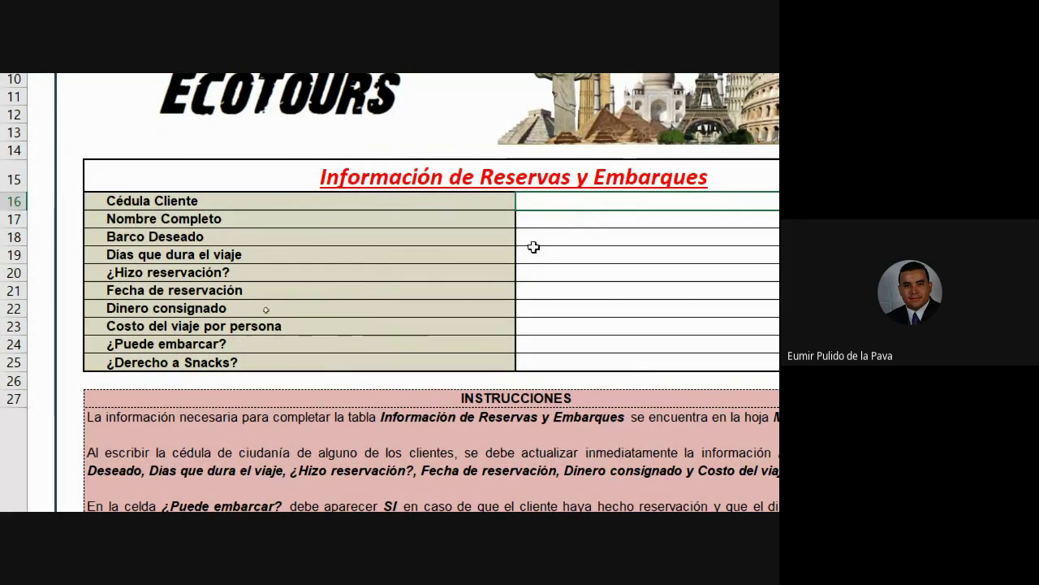
mouse_move(434, 213)
left_mouse_down()
mouse_move(552, 218)
mouse_move(528, 290)
mouse_move(530, 361)
left_mouse_up()
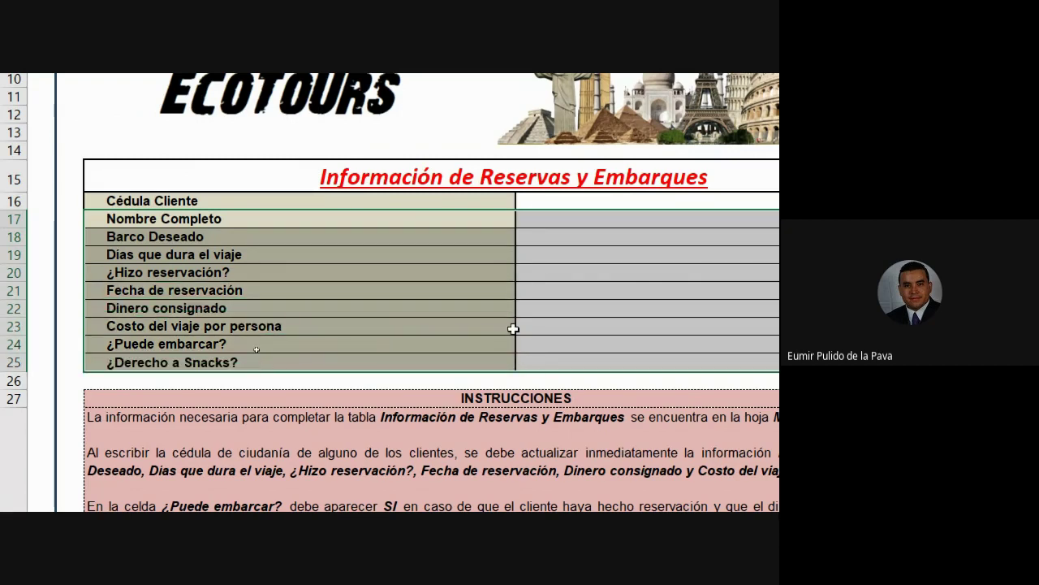
left_click(568, 202)
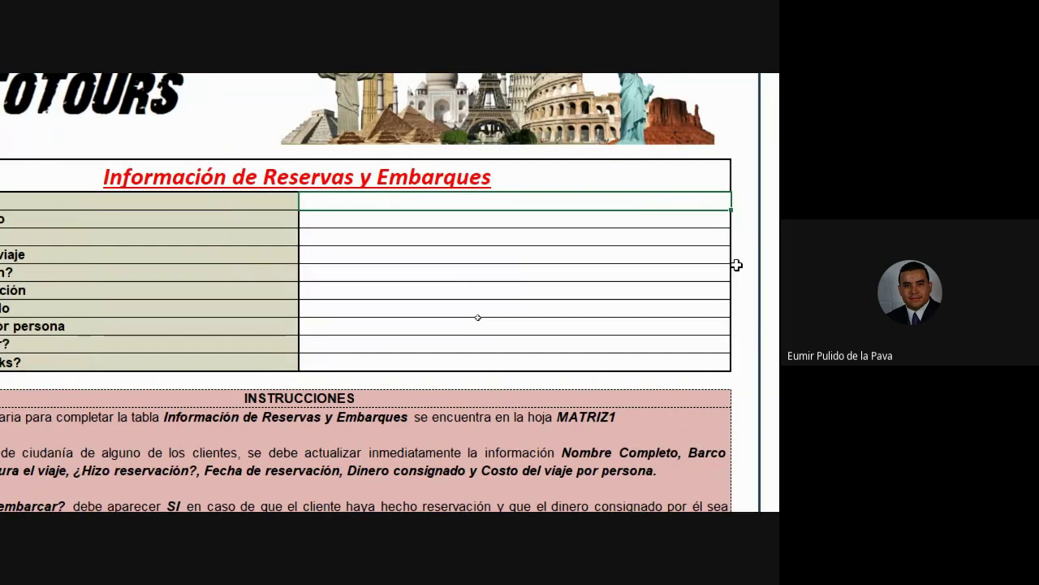
scroll(477, 316, "right", 1)
scroll(51, 302, "left", 3)
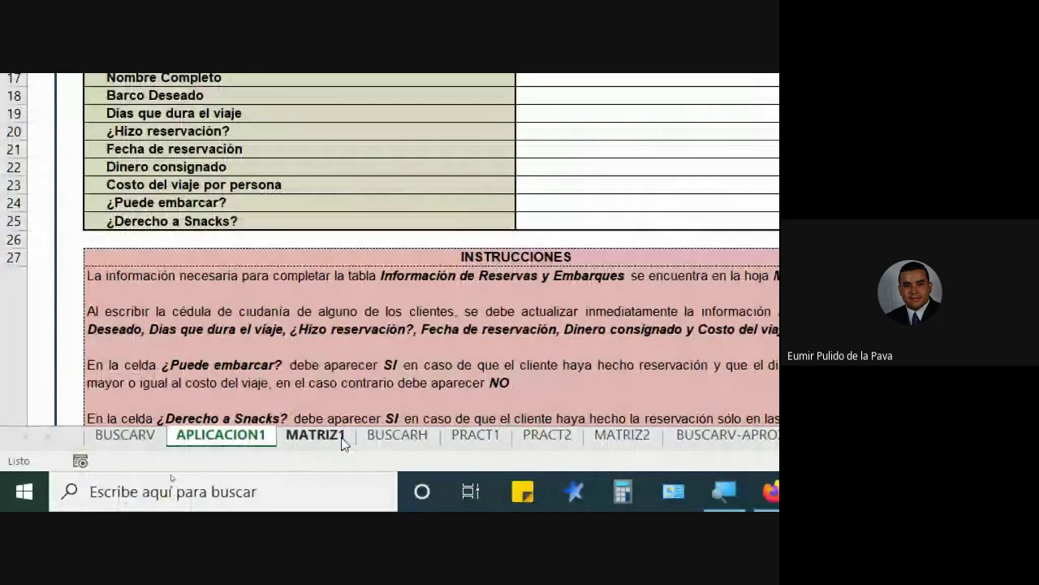
Select the Cédula Cliente column of the MATRIZ1 client table.
left_click(341, 441)
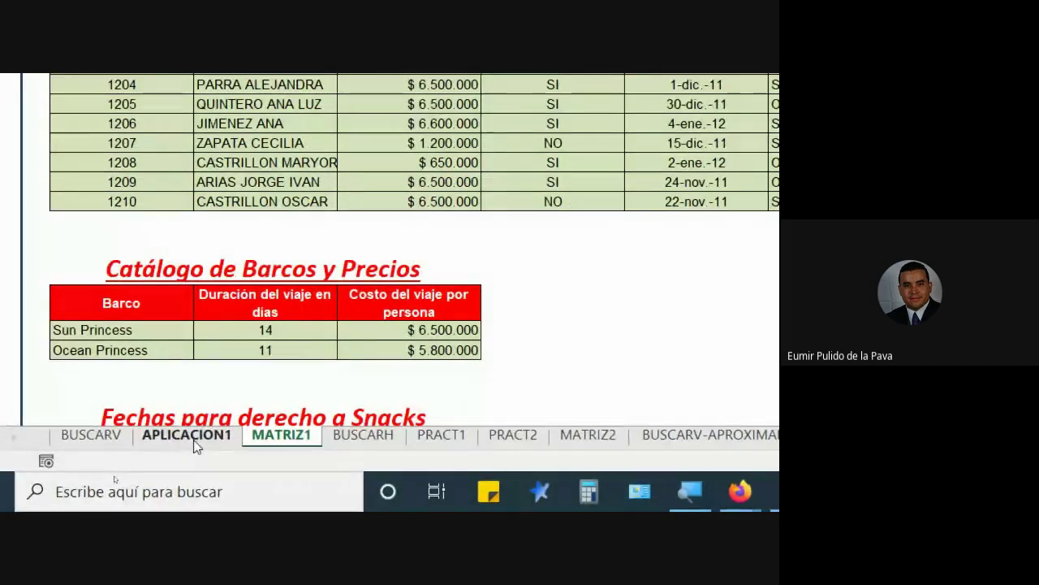
left_click(193, 438)
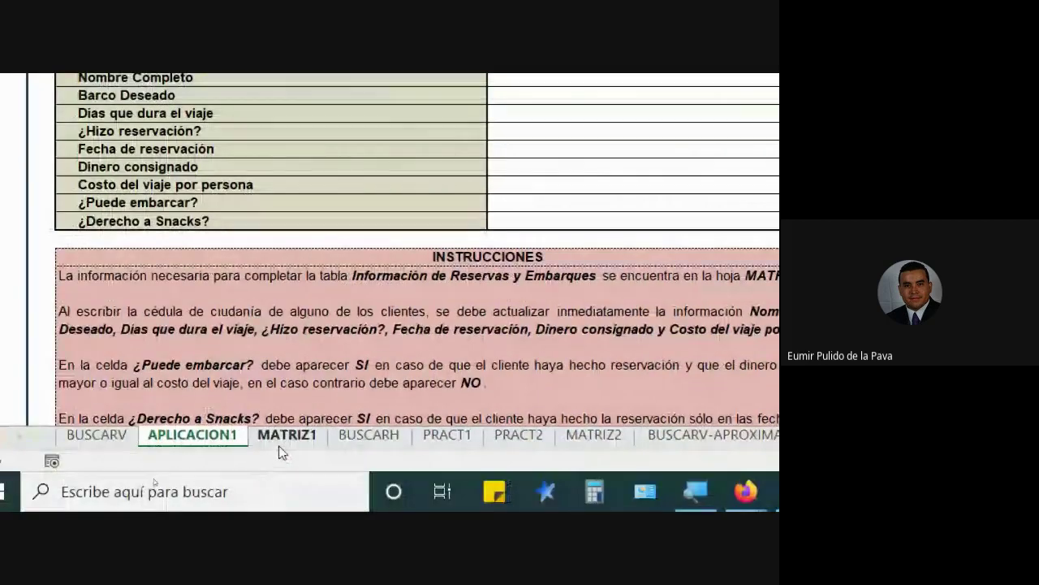
left_click(284, 436)
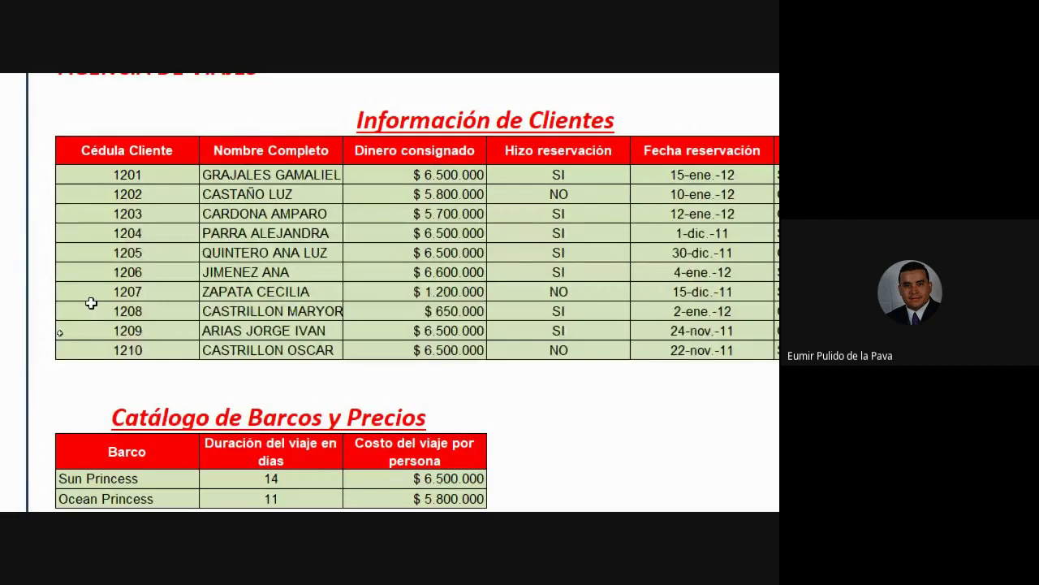
scroll(56, 263, "up", 2)
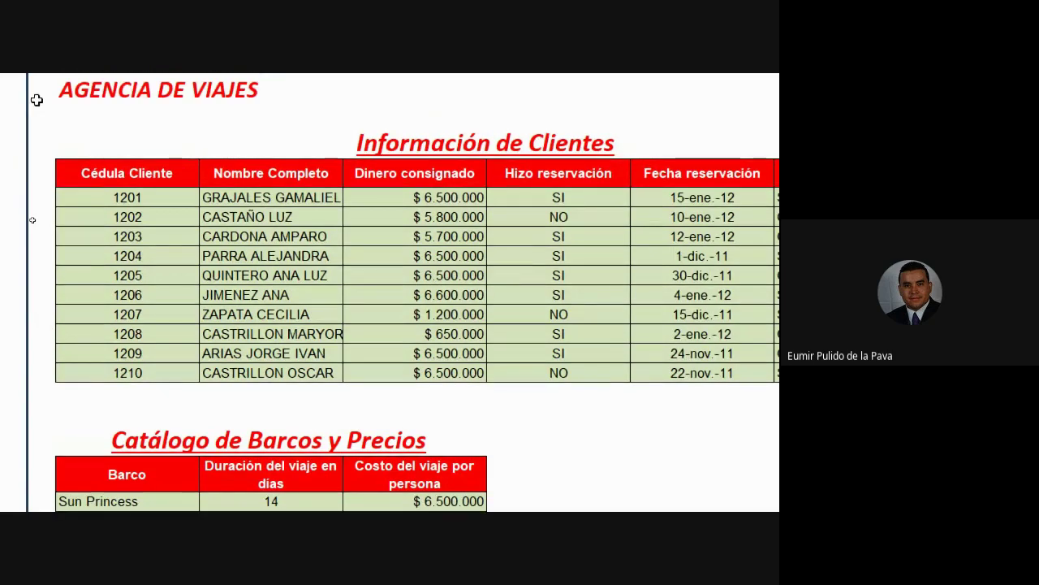
mouse_move(81, 215)
left_mouse_down()
mouse_move(107, 282)
mouse_move(104, 402)
left_mouse_up()
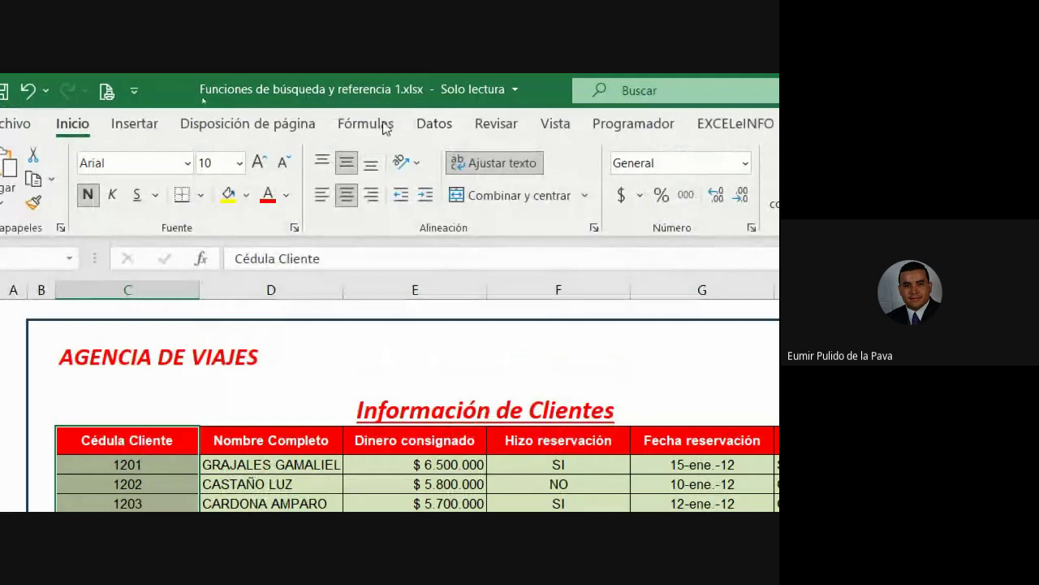
Create the name Cédula_Cliente from the top row and verify it in Administrador de nombres.
left_click(365, 126)
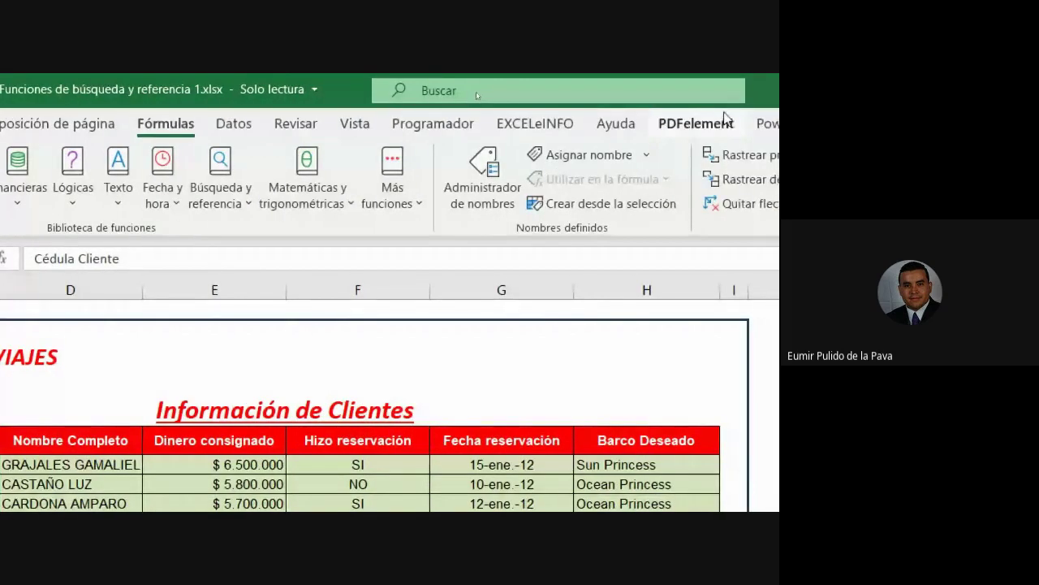
left_click(585, 207)
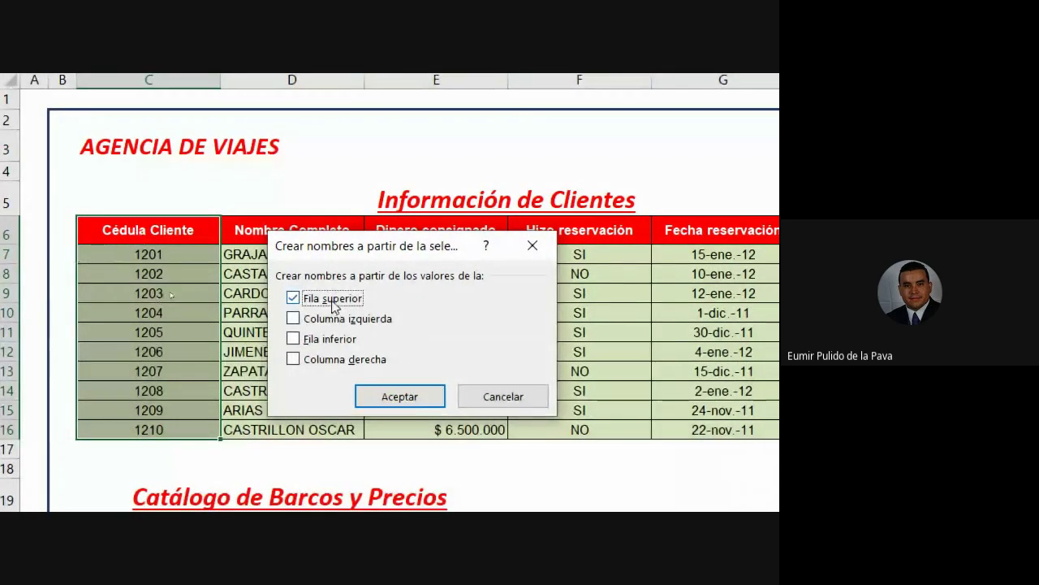
left_click(404, 398)
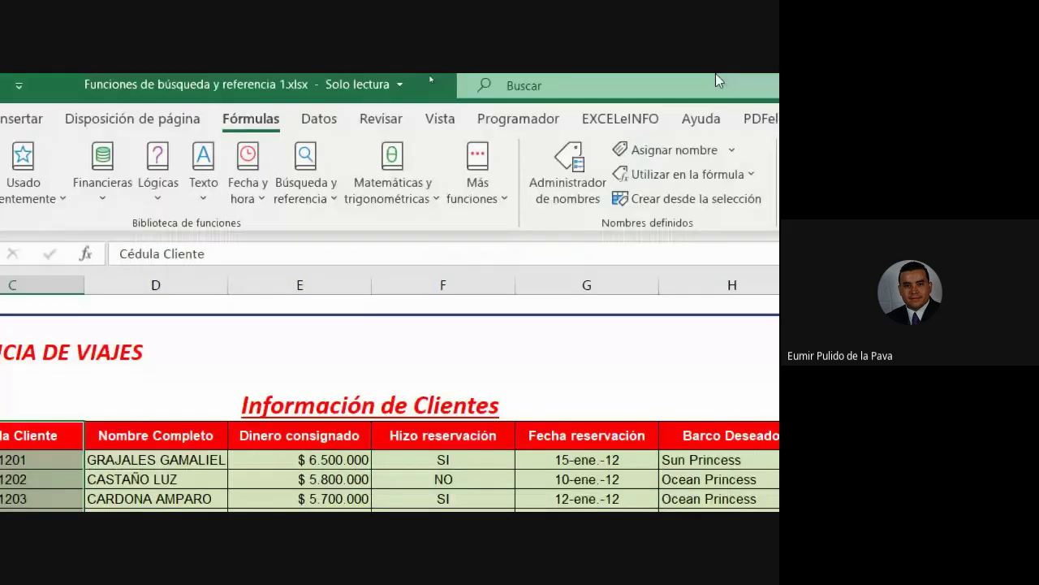
left_click(568, 170)
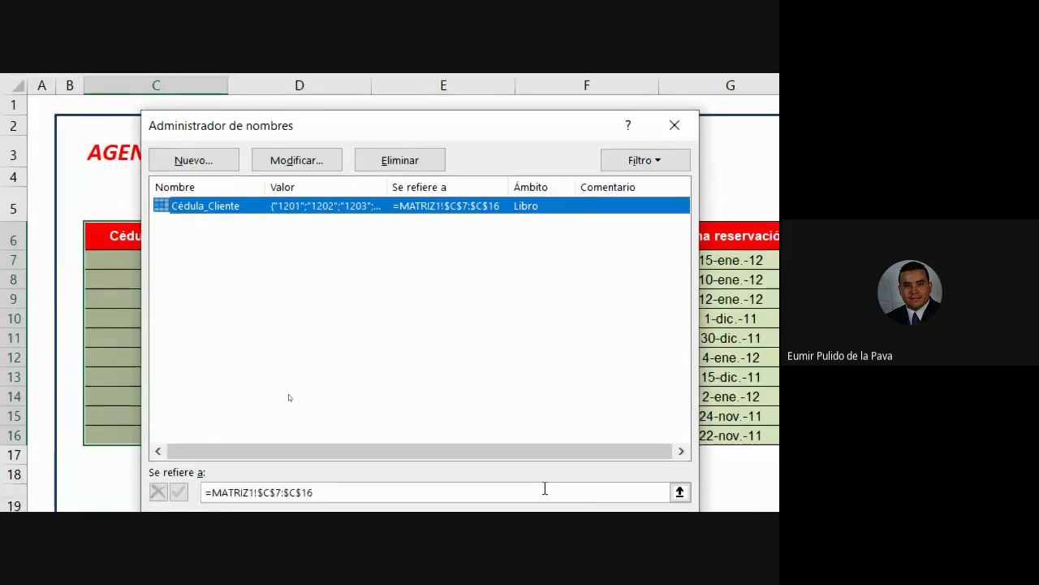
left_click(648, 483)
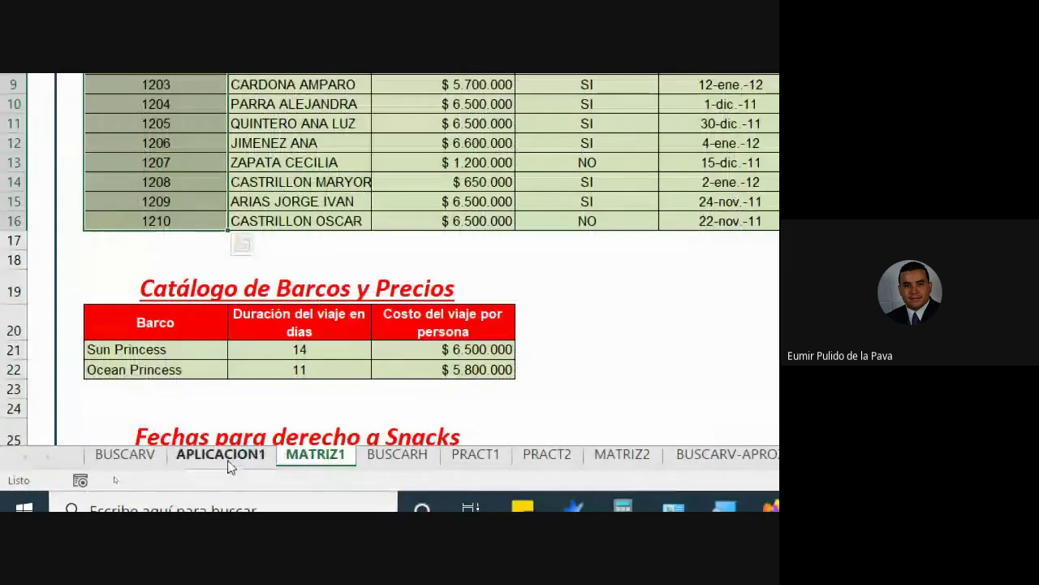
left_click(221, 455)
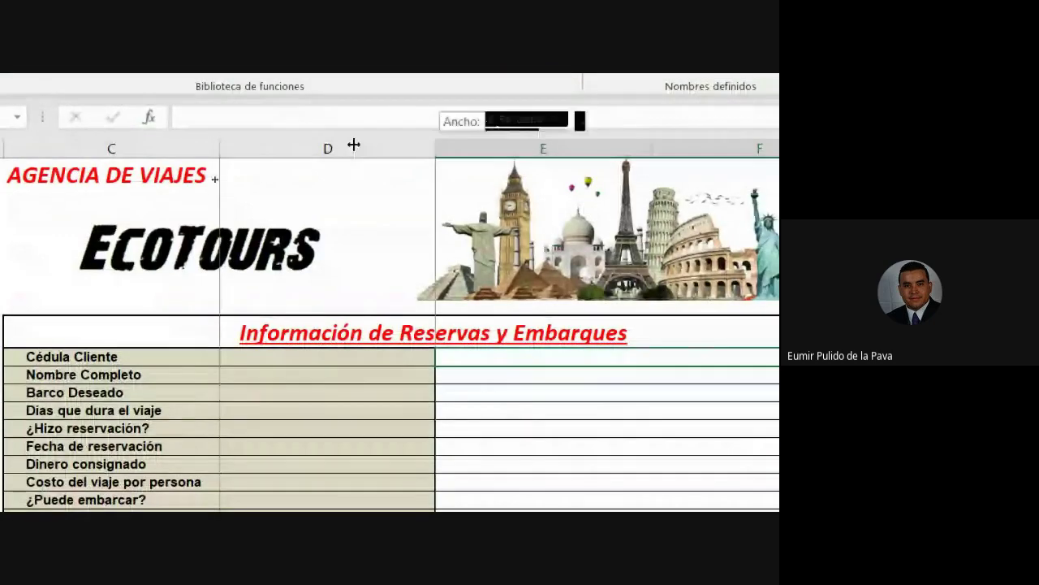
left_click_drag(335, 147, 333, 147)
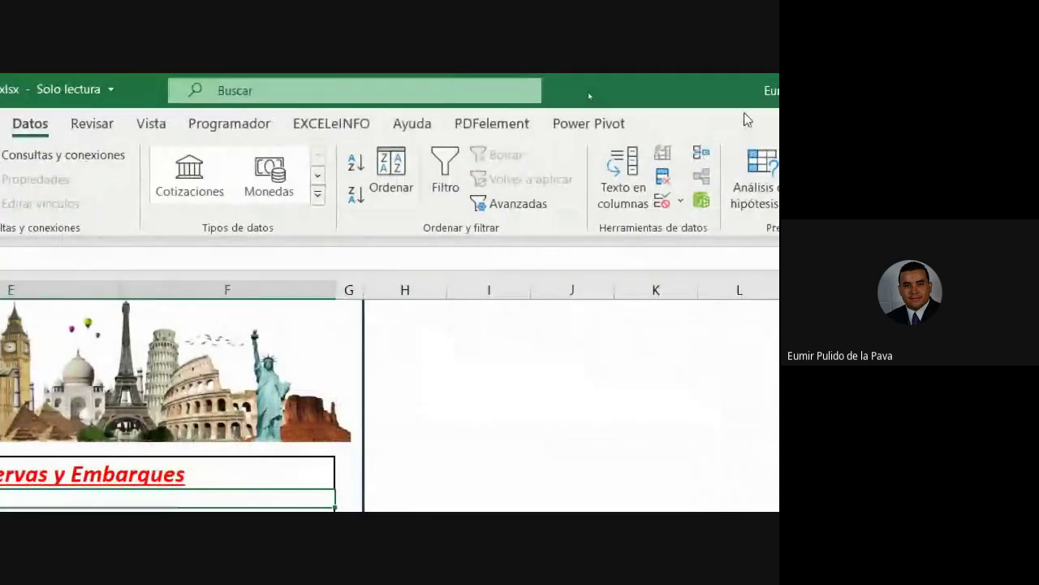
left_click(661, 203)
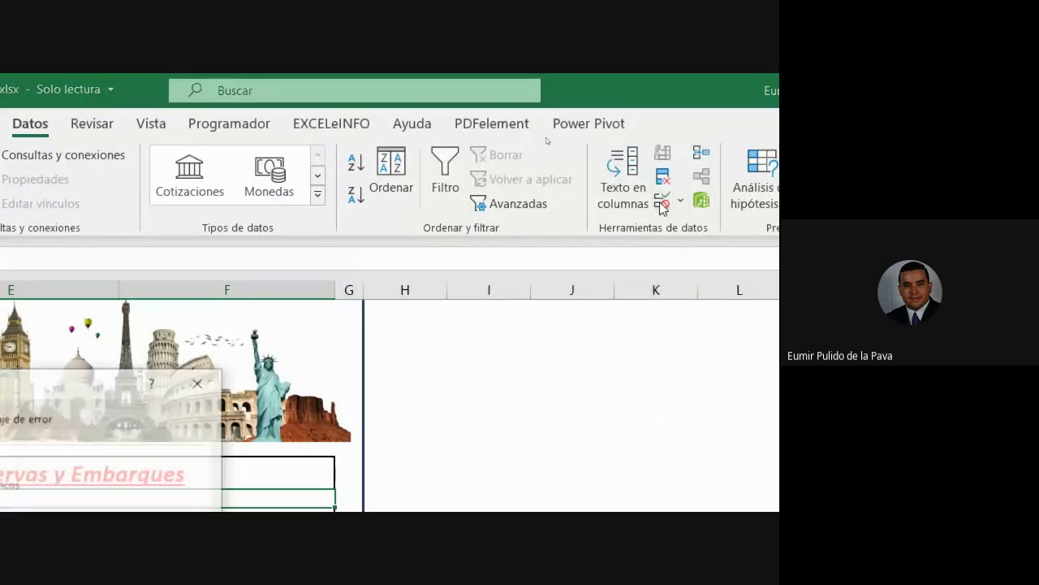
left_click_drag(291, 183, 521, 162)
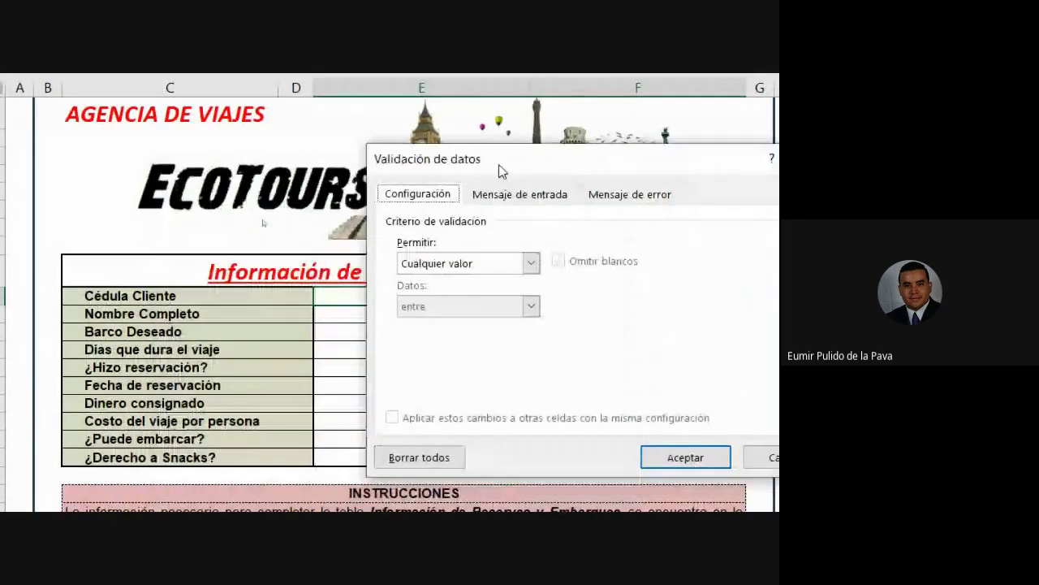
left_click(485, 263)
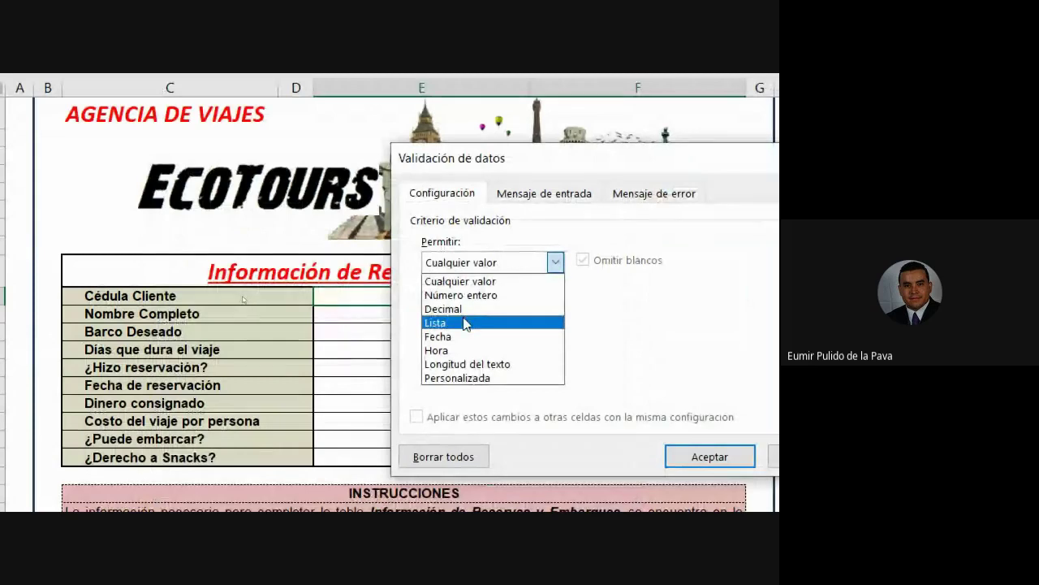
left_click(466, 323)
left_click(453, 347)
type("=")
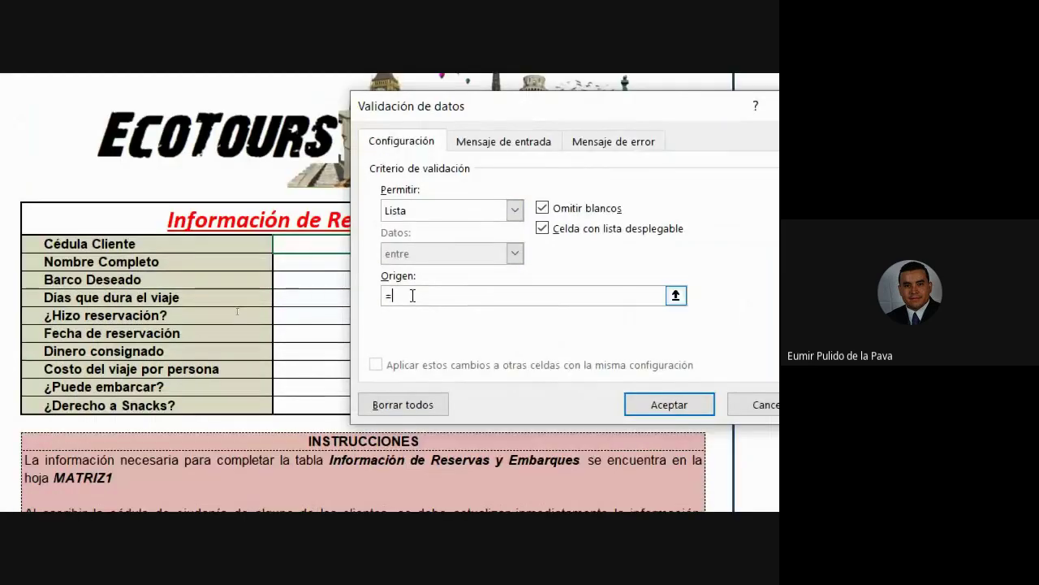
type("cÉDU")
key("BackSpace")
key("BackSpace")
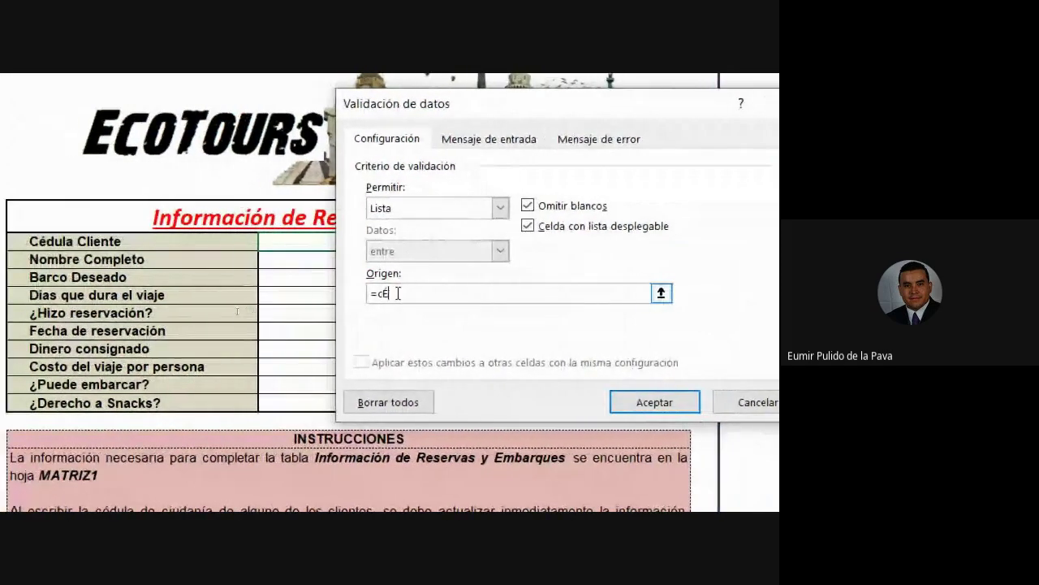
key("BackSpace")
key("BackSpace")
type("Cédula")
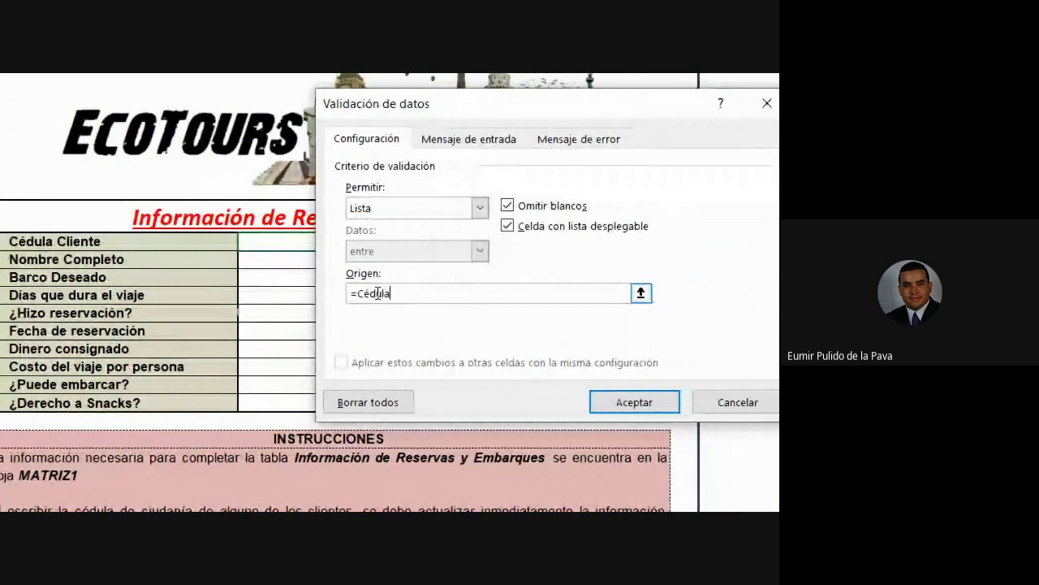
type("_Cliente")
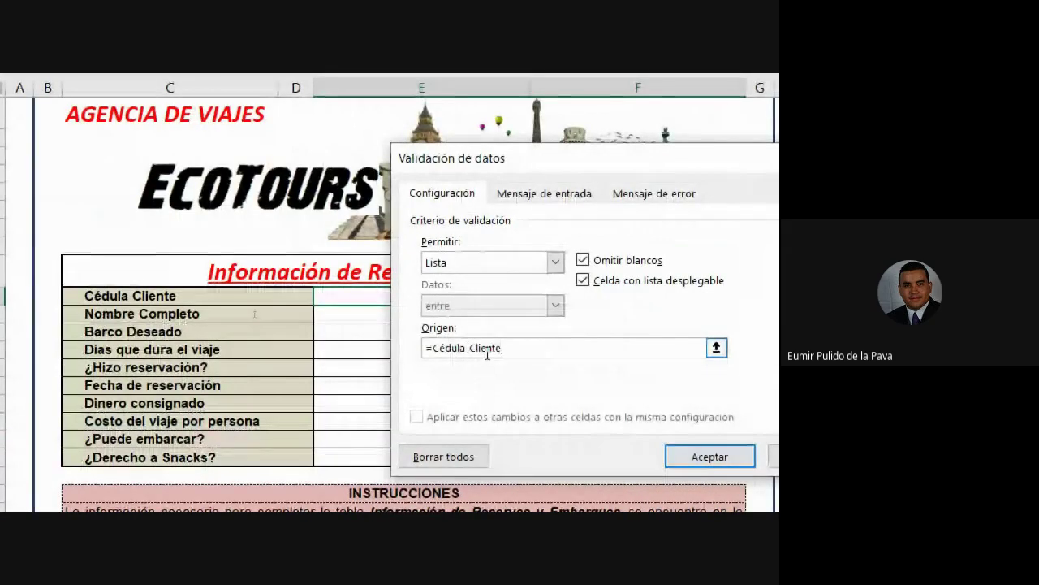
left_click(673, 456)
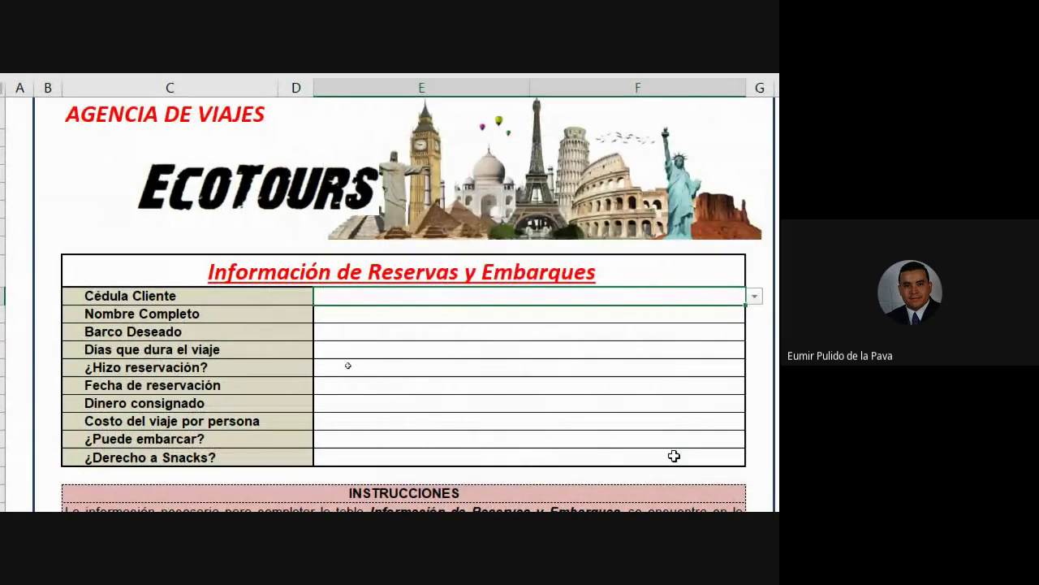
left_click(701, 298)
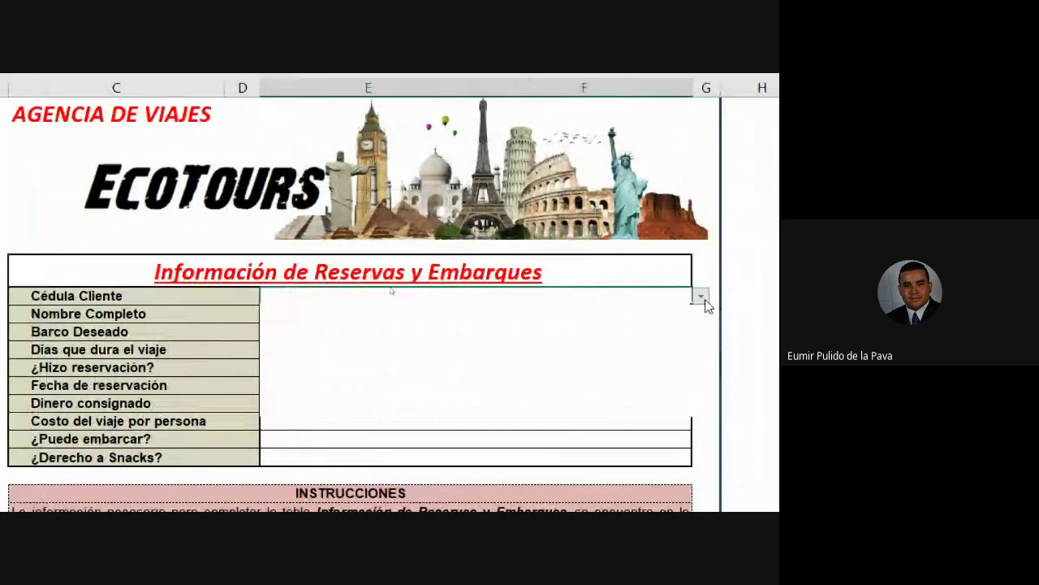
mouse_move(698, 333)
left_mouse_down()
mouse_move(698, 377)
mouse_move(696, 331)
left_mouse_up()
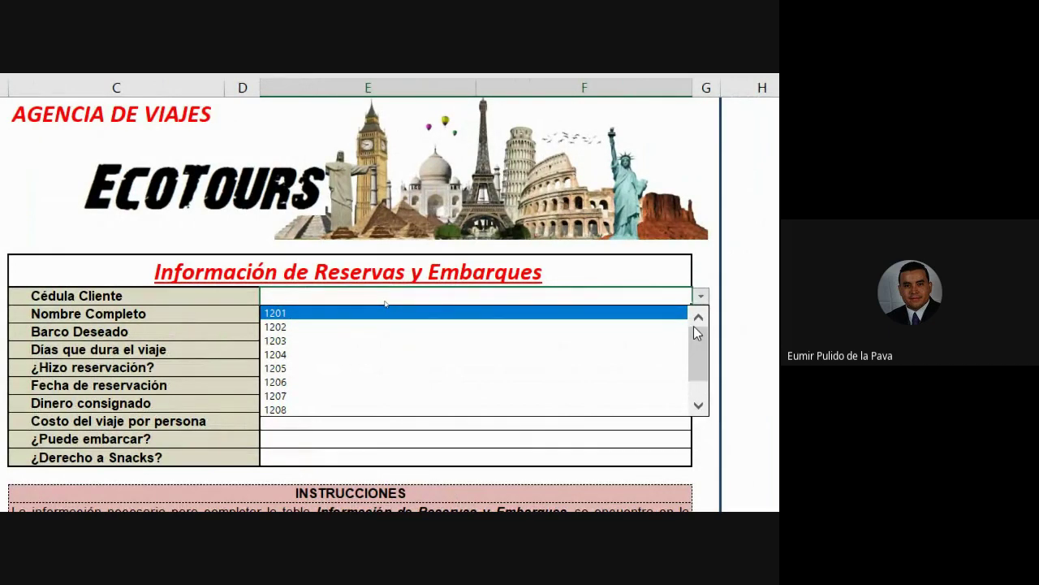
left_click(662, 295)
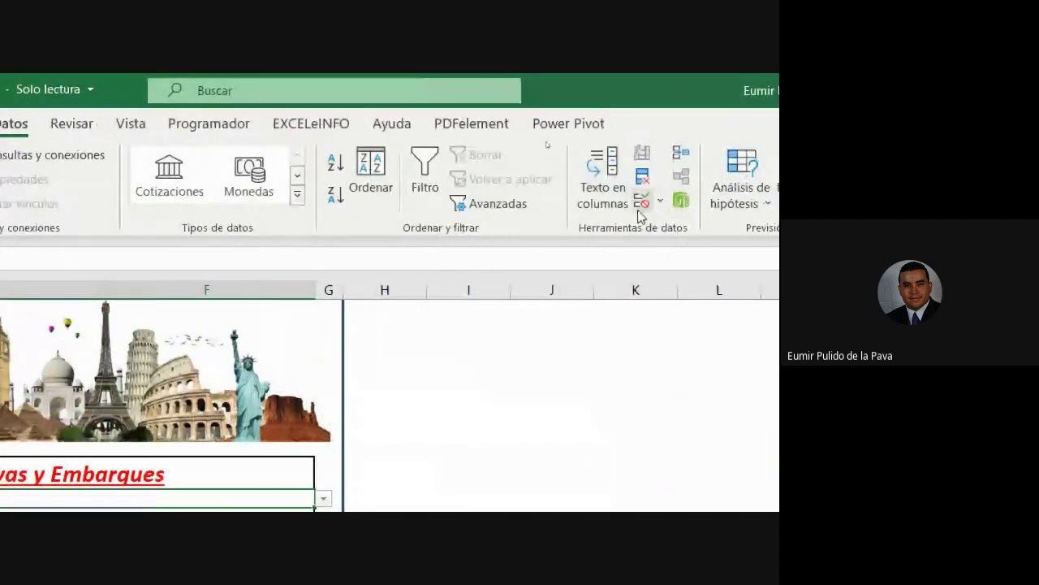
Clear all data validation from the Cédula Cliente cell.
left_click(644, 204)
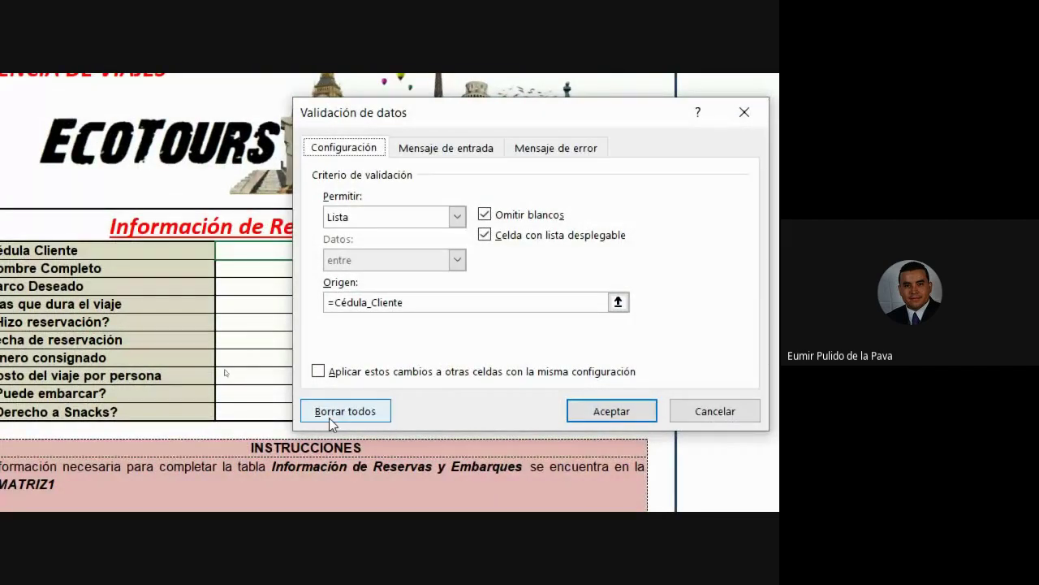
left_click(329, 412)
left_click(613, 412)
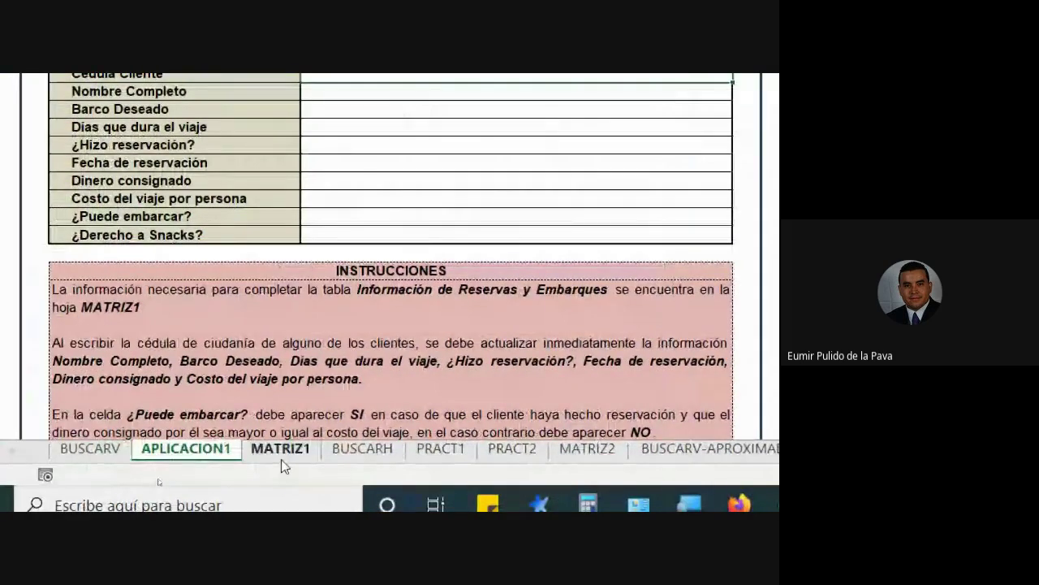
Delete the Cédula_Cliente name in Administrador de nombres and return to APLICACION1.
left_click(280, 448)
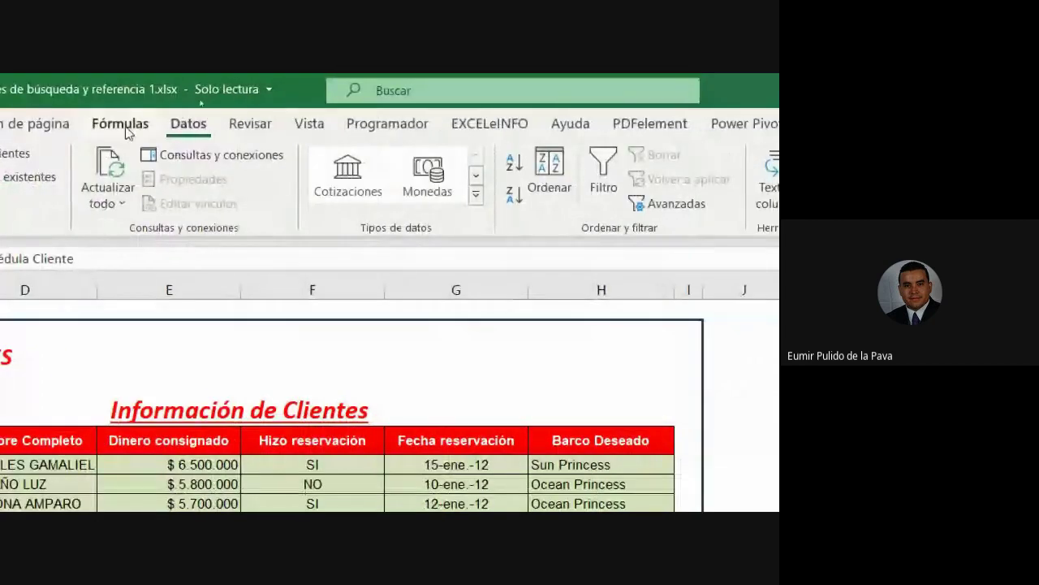
left_click(120, 122)
left_click(430, 175)
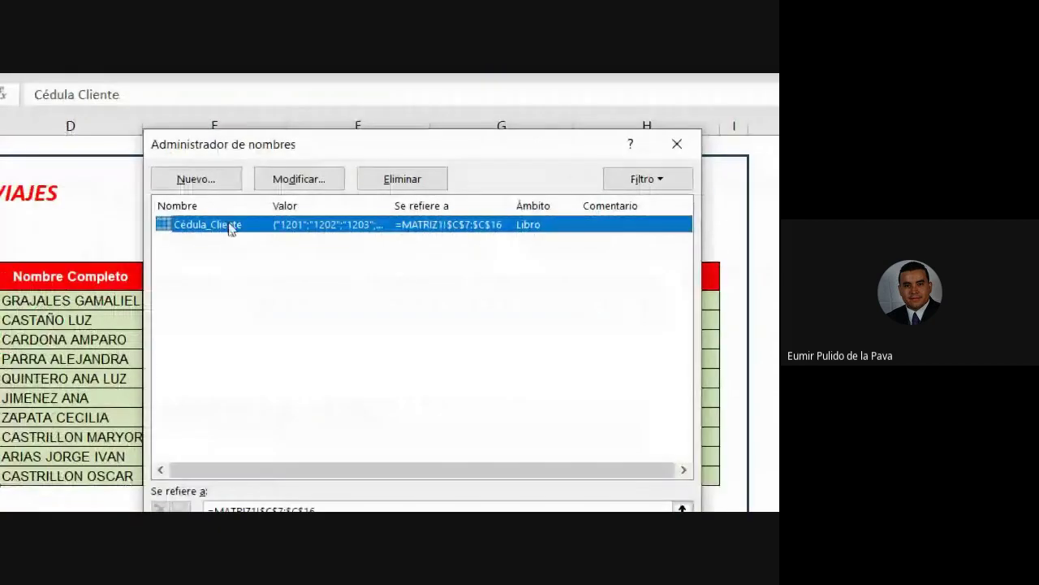
left_click(383, 193)
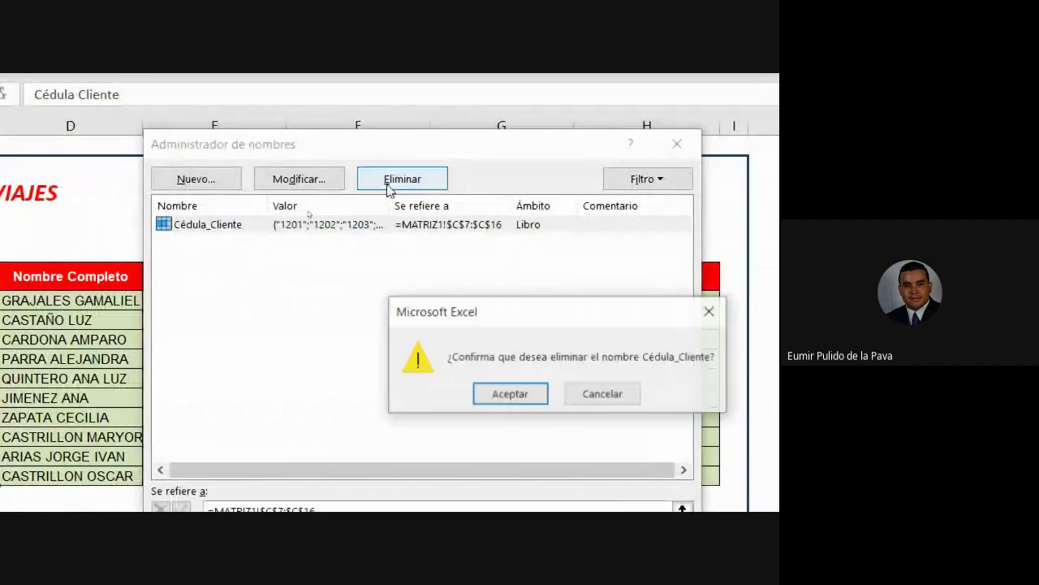
left_click(507, 393)
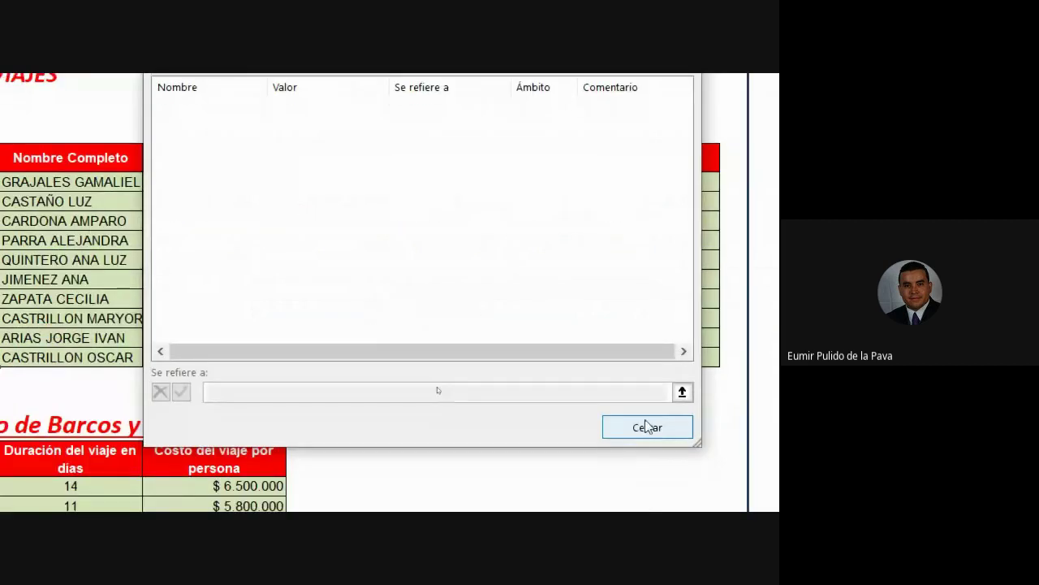
left_click(647, 427)
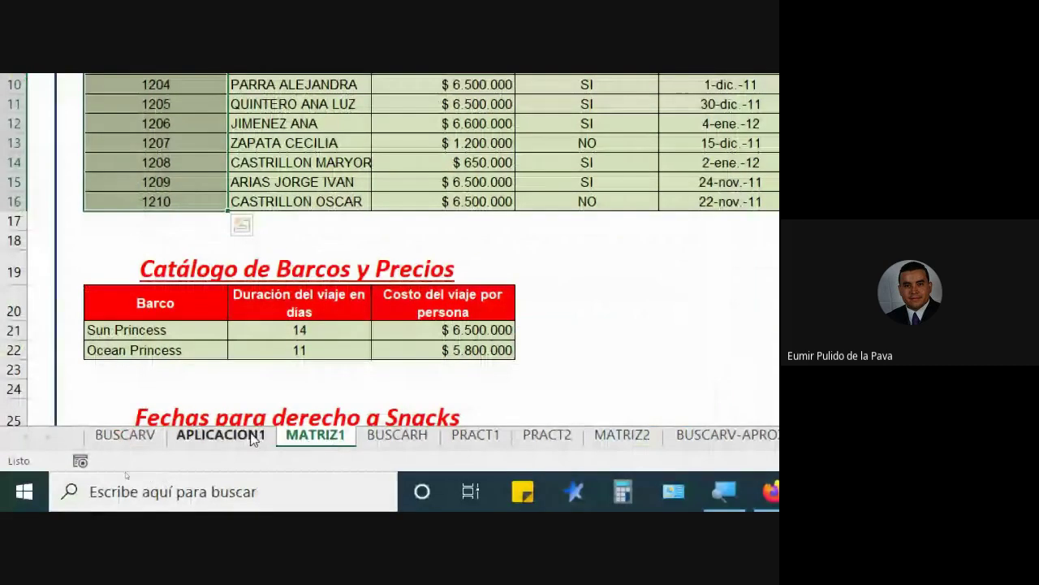
left_click(177, 467)
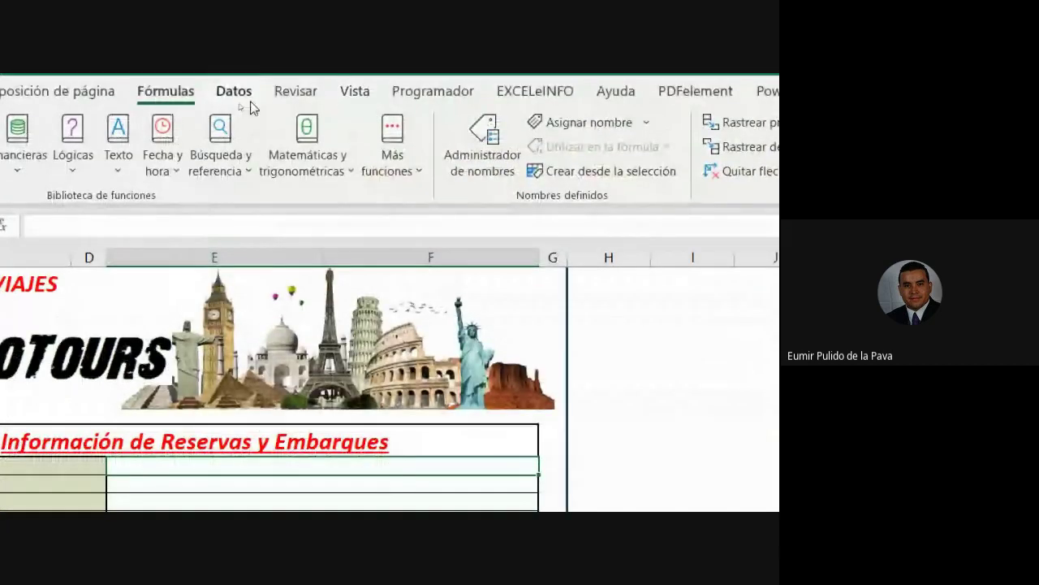
Give Cédula Cliente a Lista validation with source MATRIZ1!$C$7:$C$16.
left_click(236, 94)
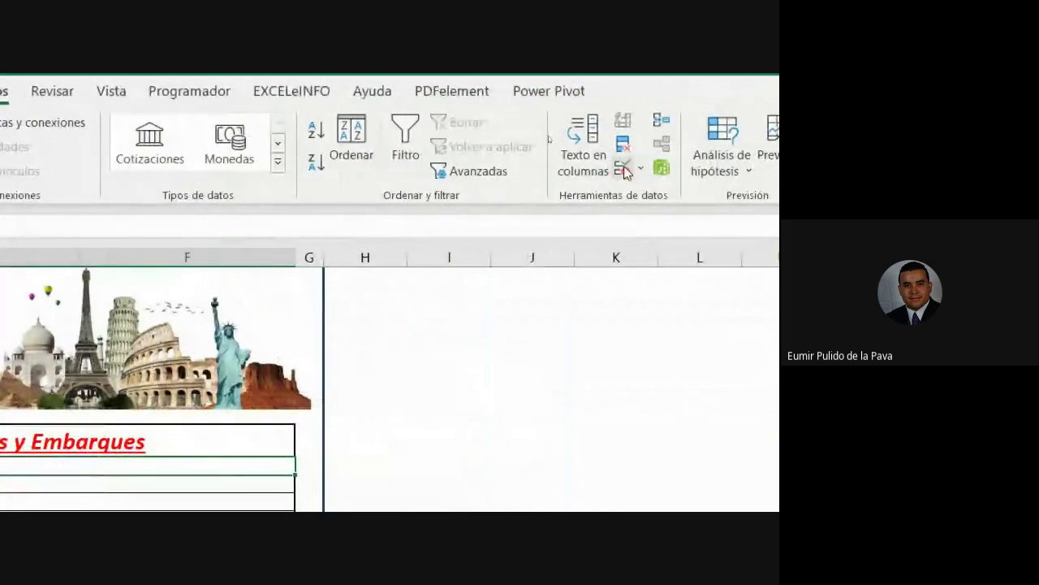
left_click(622, 169)
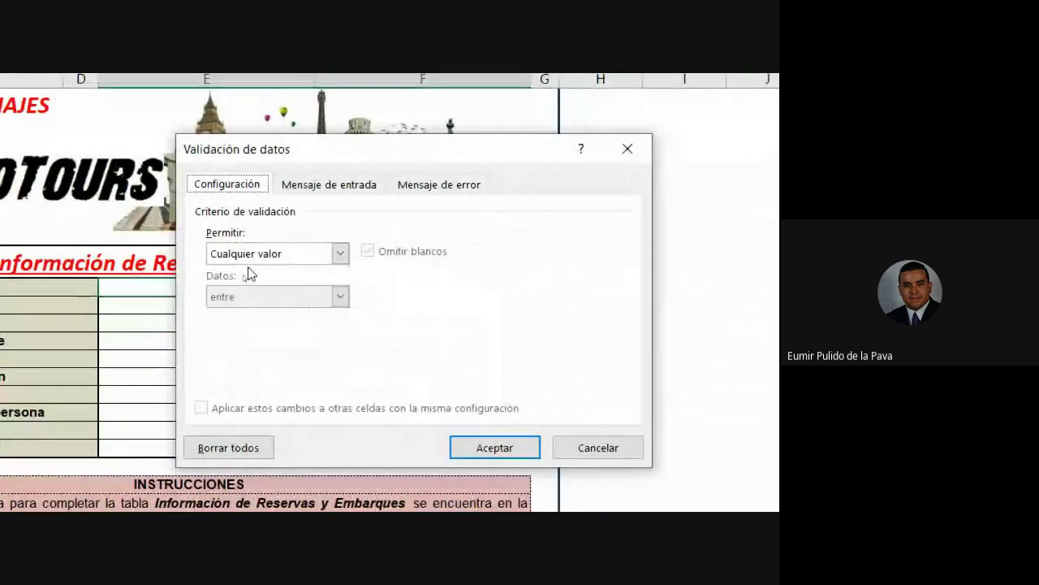
left_click(248, 255)
left_click(241, 312)
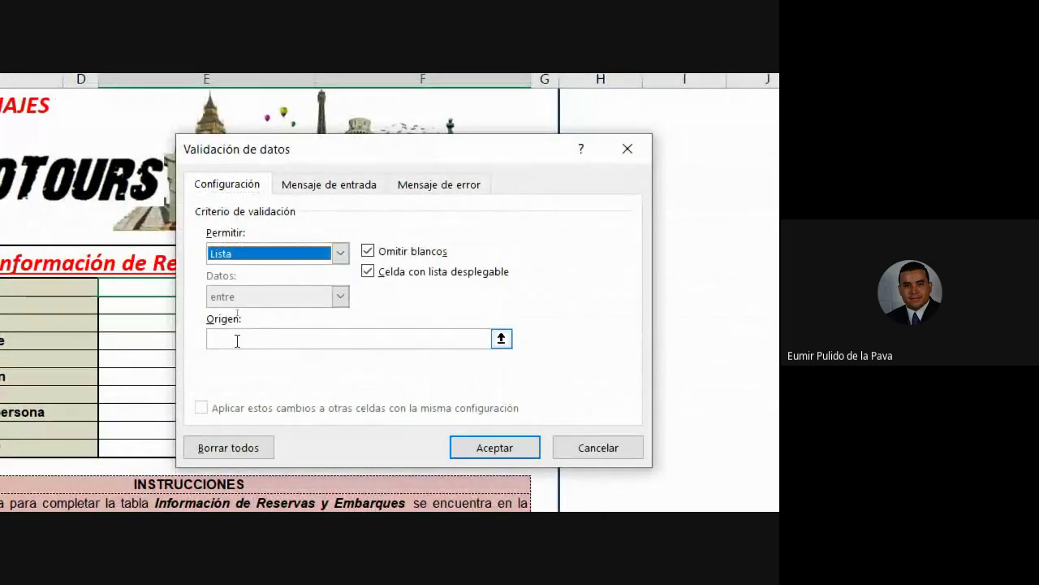
left_click(237, 340)
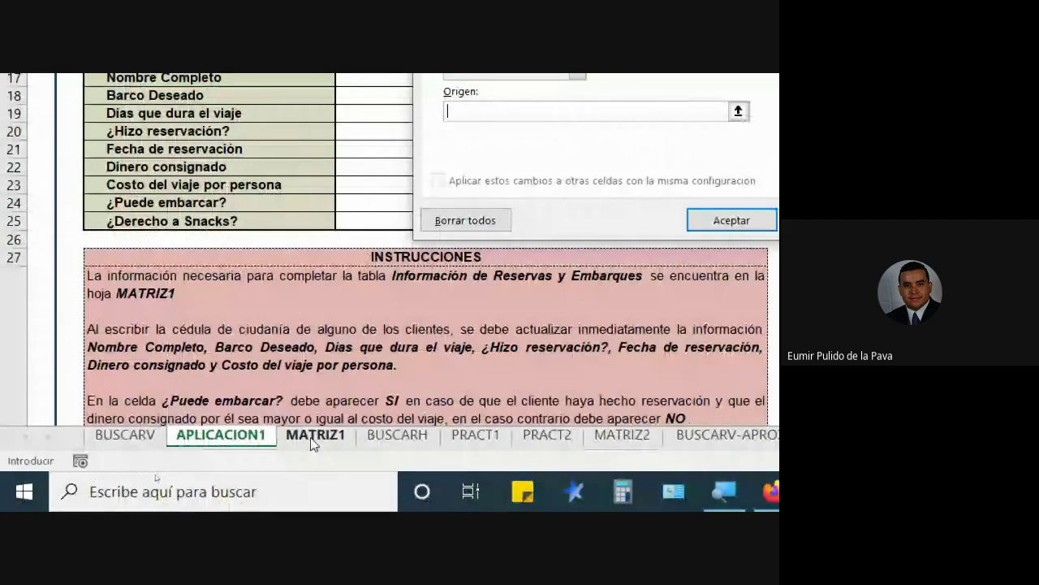
left_click(314, 443)
left_click_drag(200, 235, 195, 410)
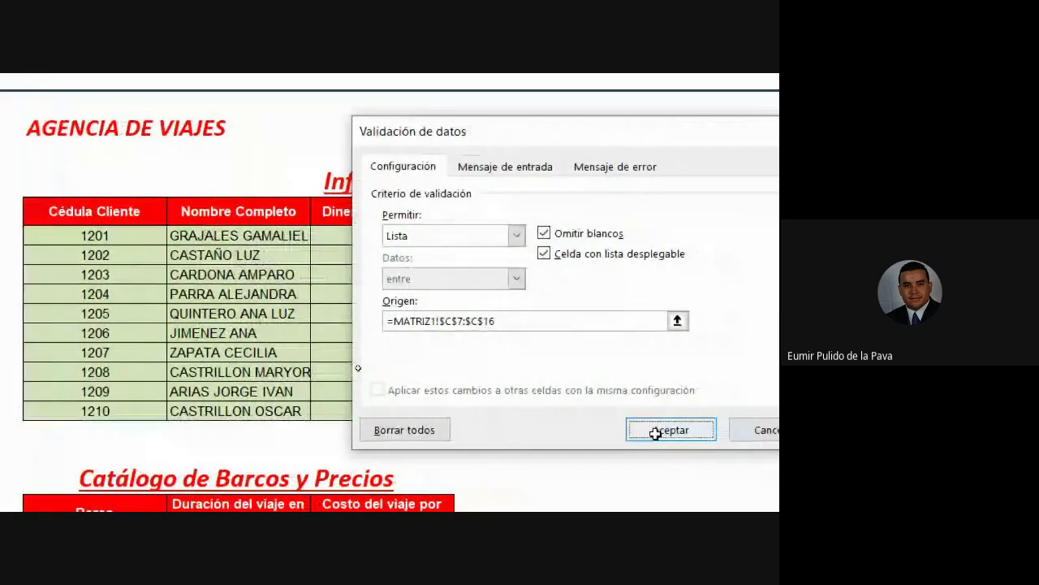
left_click(656, 432)
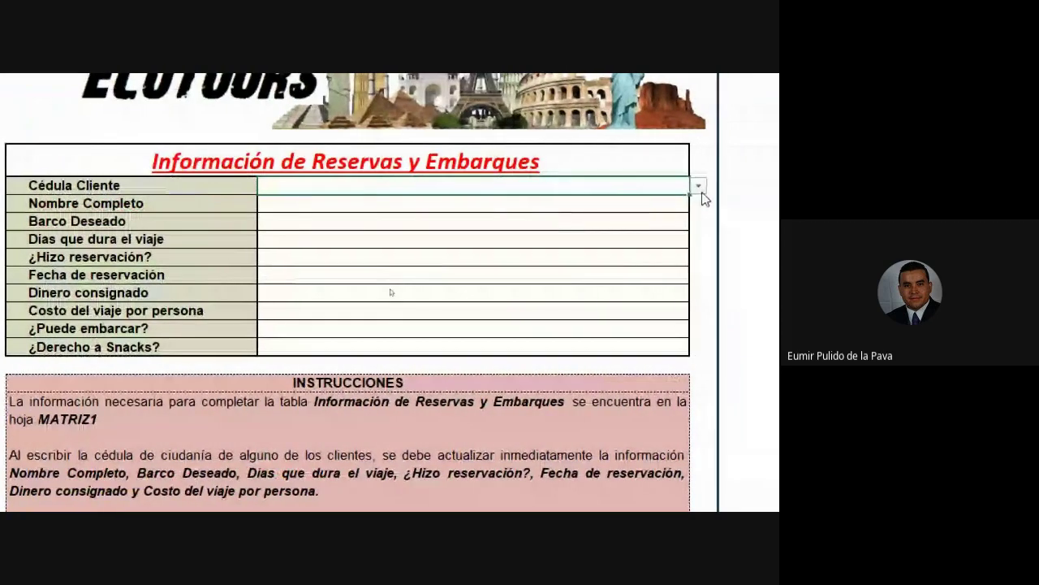
Test the client ID dropdown and choose client 1204.
left_click(699, 188)
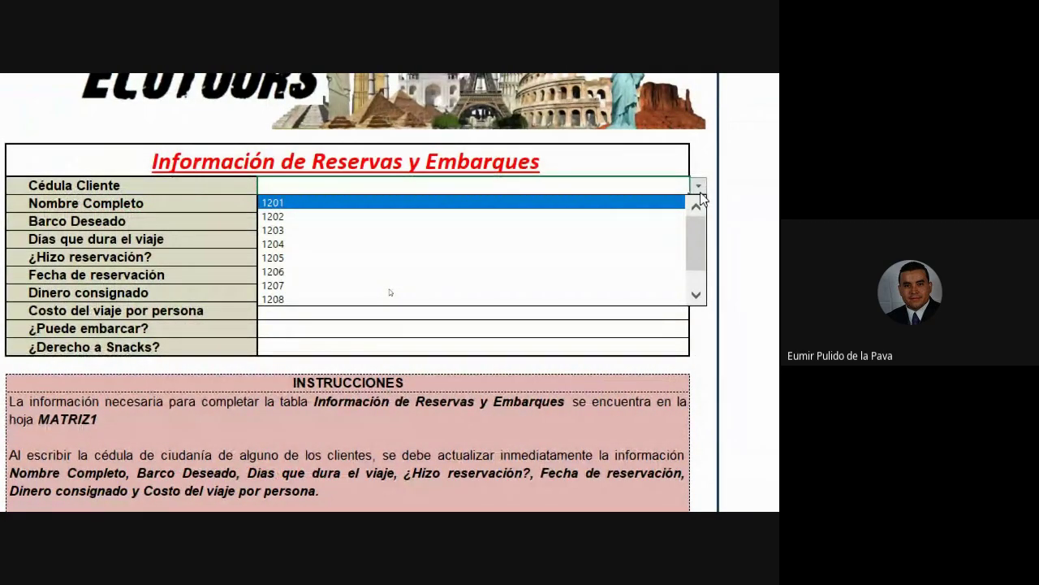
left_click(700, 192)
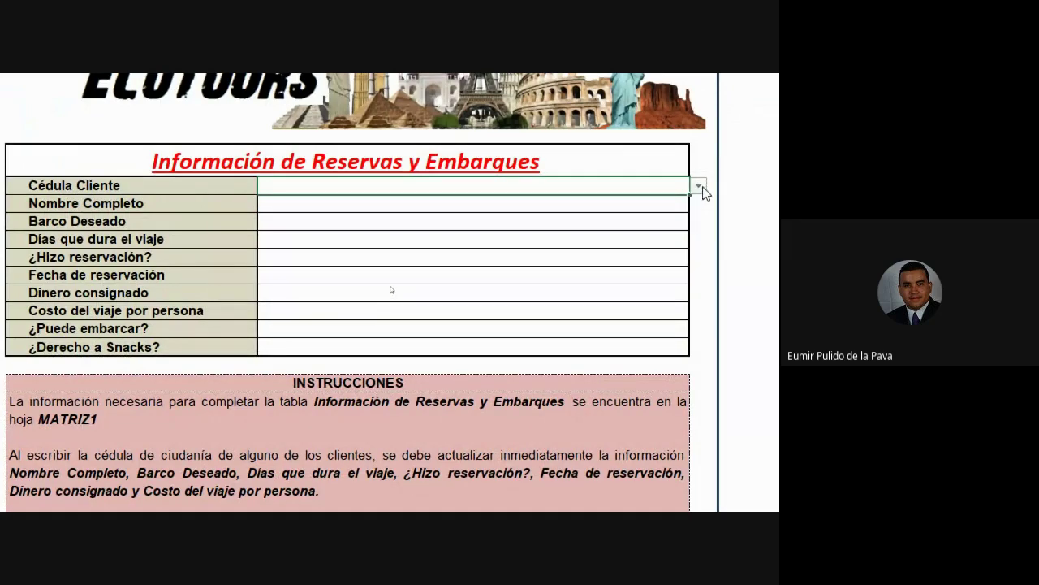
left_click(699, 188)
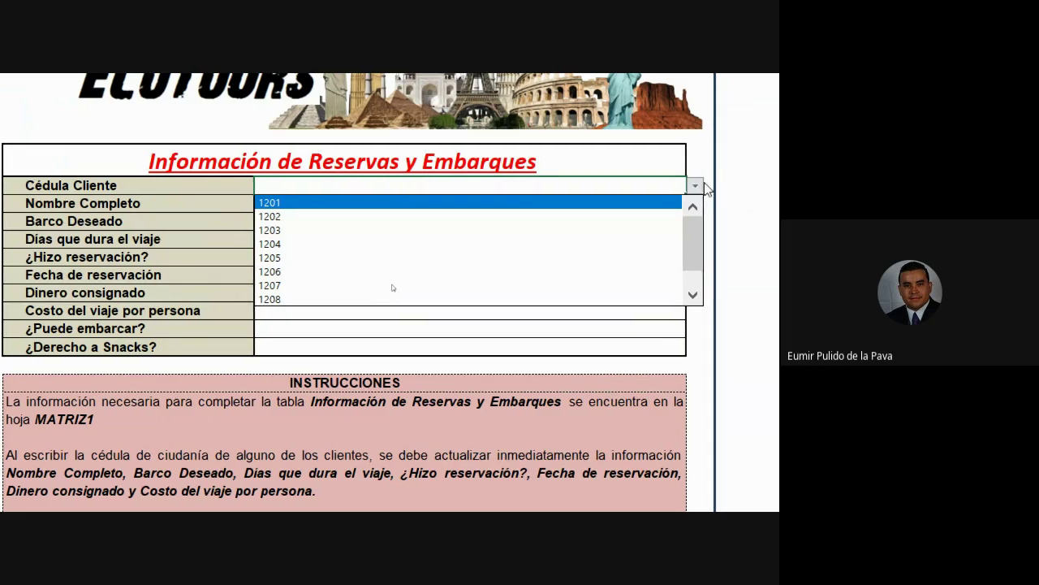
left_click(698, 187)
left_click(696, 186)
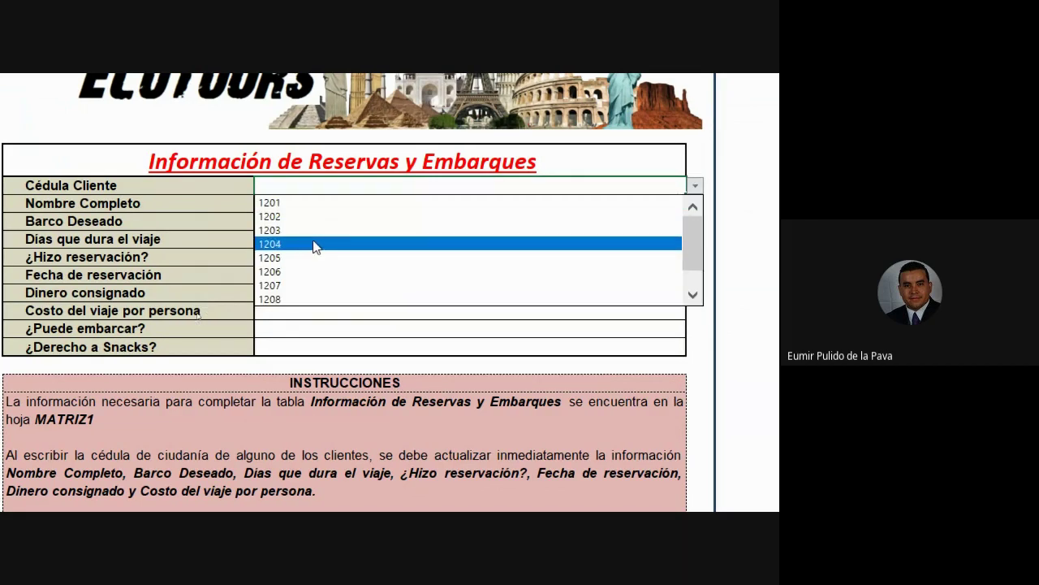
left_click(313, 242)
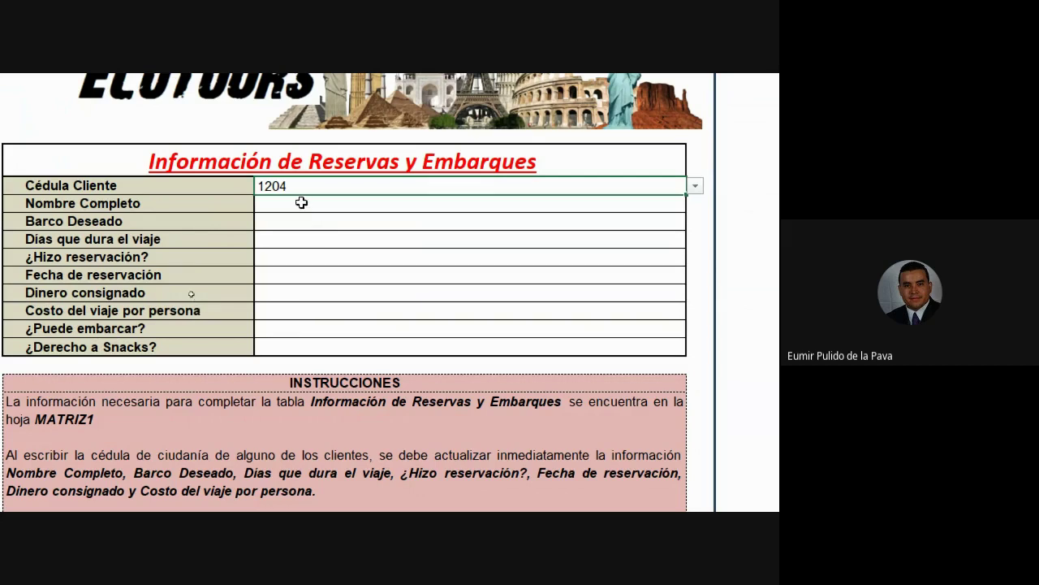
Increase the font of answer cells E17:E25 to size 12.
left_click_drag(301, 202, 298, 343)
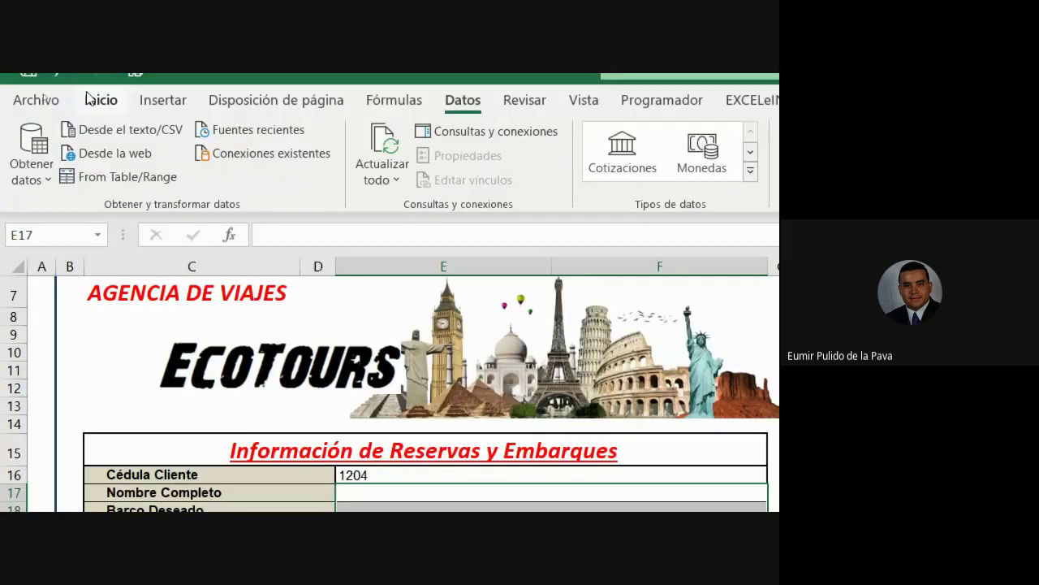
left_click(101, 100)
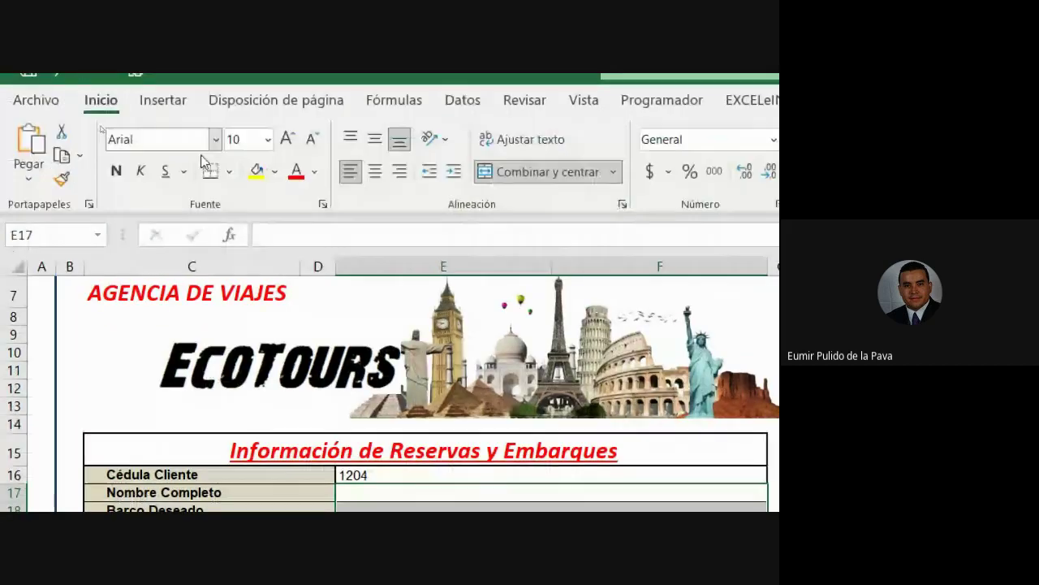
left_click(288, 136)
left_click(288, 136)
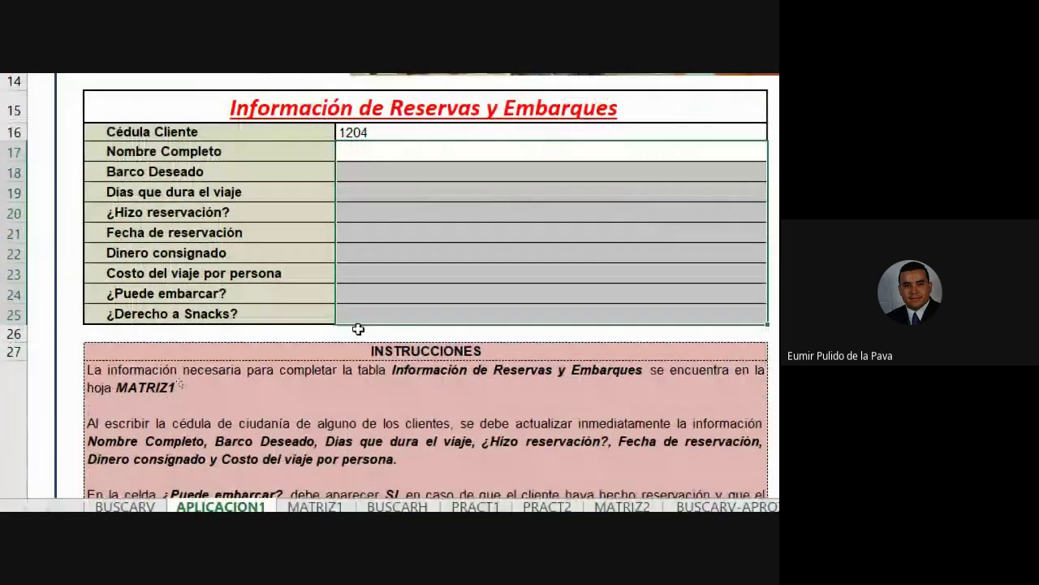
left_click(376, 151)
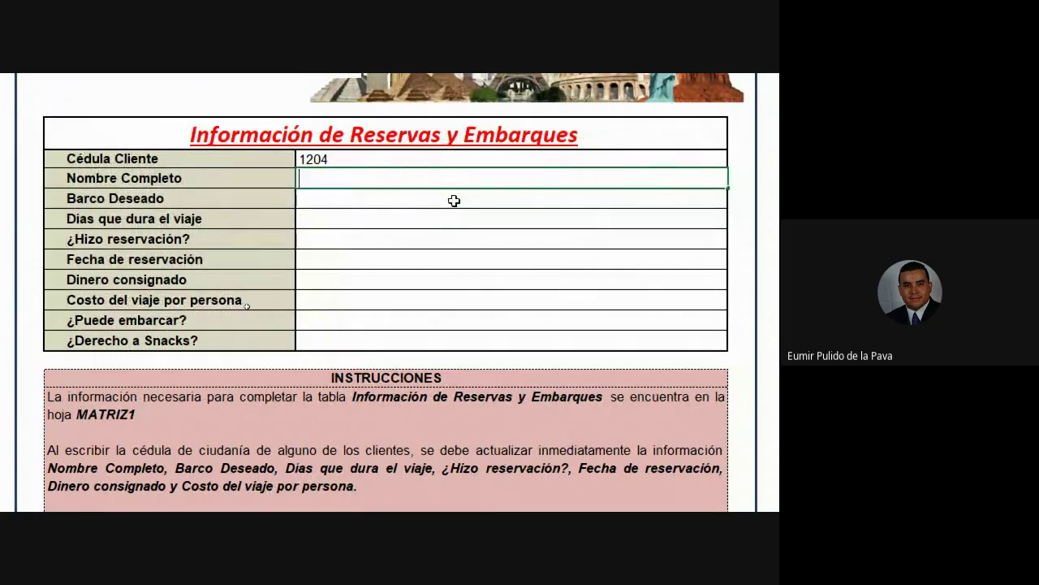
Start E17's formula as =BUSCARV( using the autocomplete suggestion from =bus.
type("=bus")
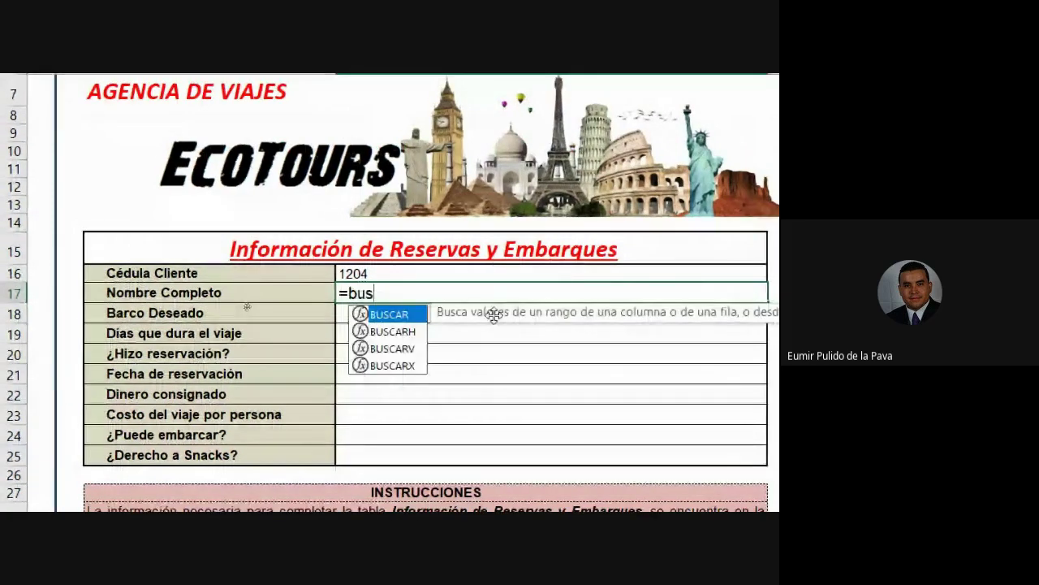
key("Down")
key("Down")
key("Tab")
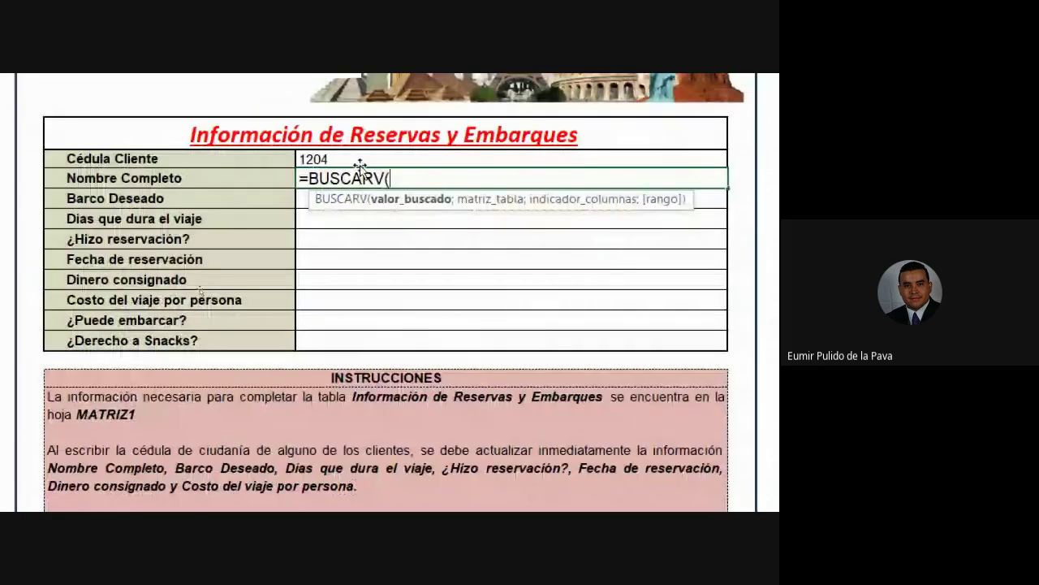
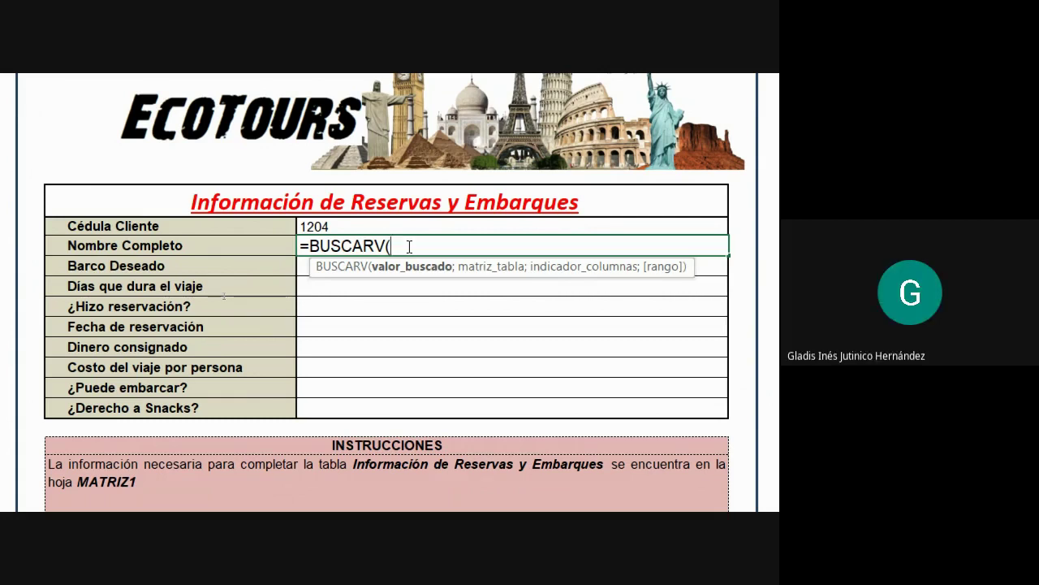
Start the Nombre Completo BUSCARV with E16 as lookup value and MATRIZ1's C6:H16 client table as range.
left_click(357, 226)
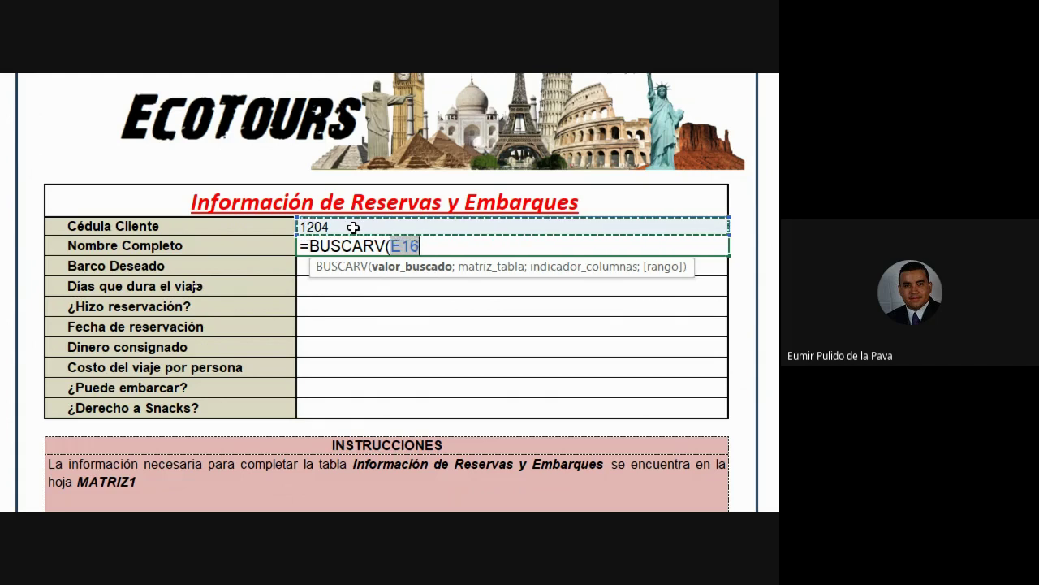
type(";")
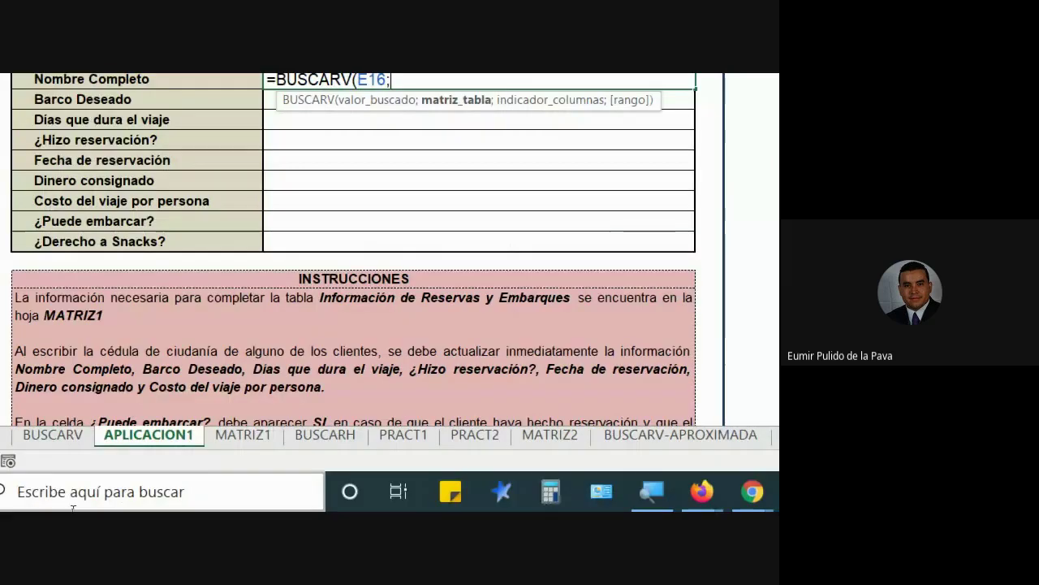
left_click(239, 439)
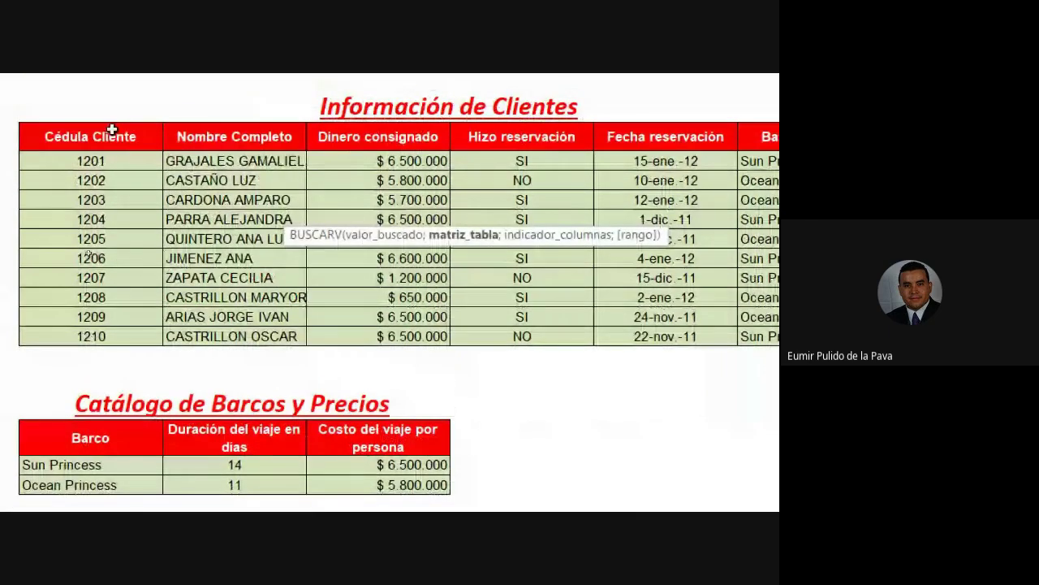
mouse_move(109, 132)
left_mouse_down()
mouse_move(723, 150)
mouse_move(632, 336)
left_mouse_up()
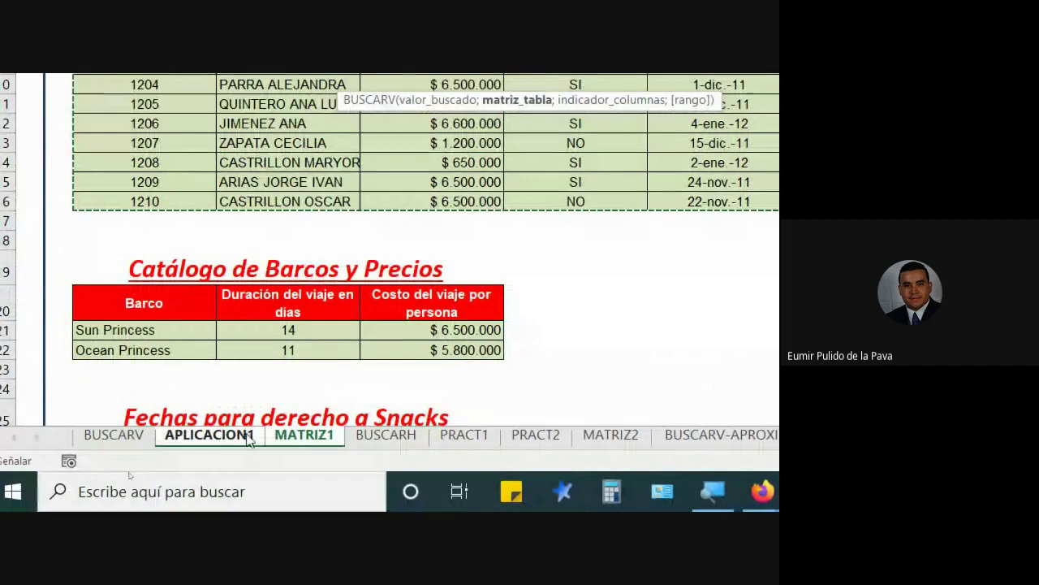
Replace the wrong APLICACION1 table range with MATRIZ1!C6:H16 followed by a separator.
left_click(187, 494)
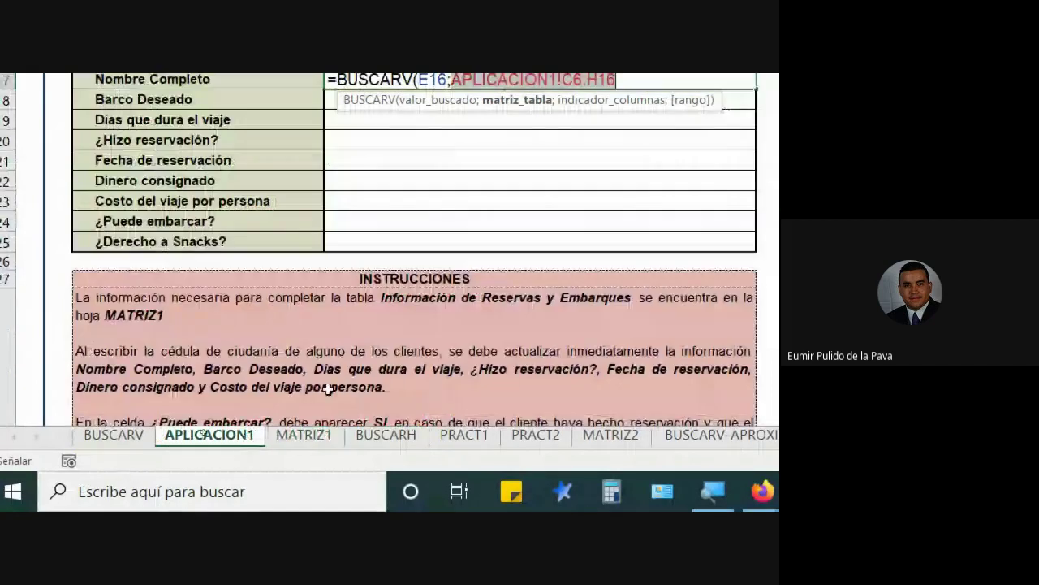
scroll(703, 117, "up", 2)
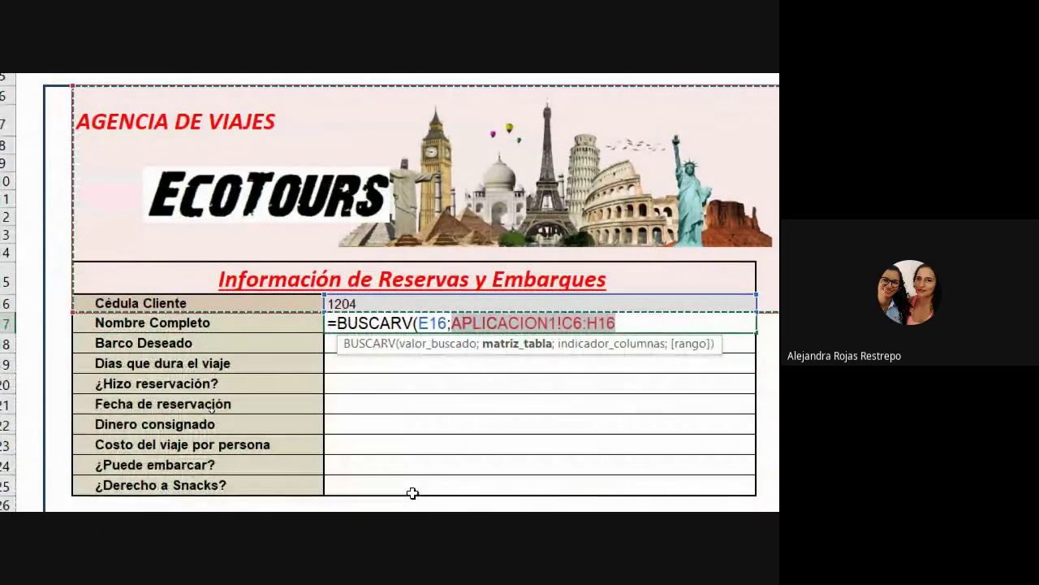
key("BackSpace")
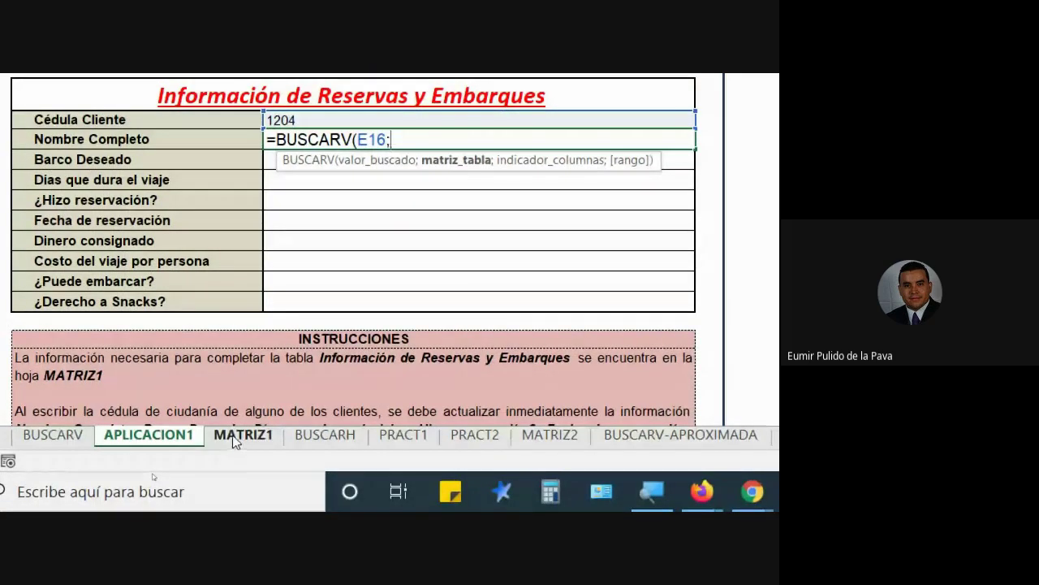
left_click(234, 441)
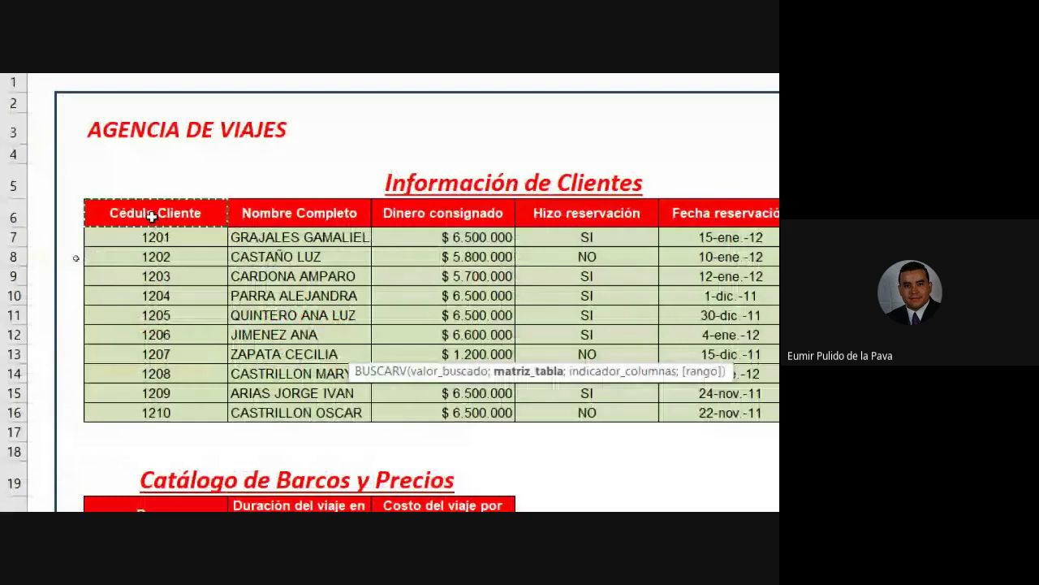
mouse_move(156, 216)
left_mouse_down()
mouse_move(709, 251)
mouse_move(622, 434)
left_mouse_up()
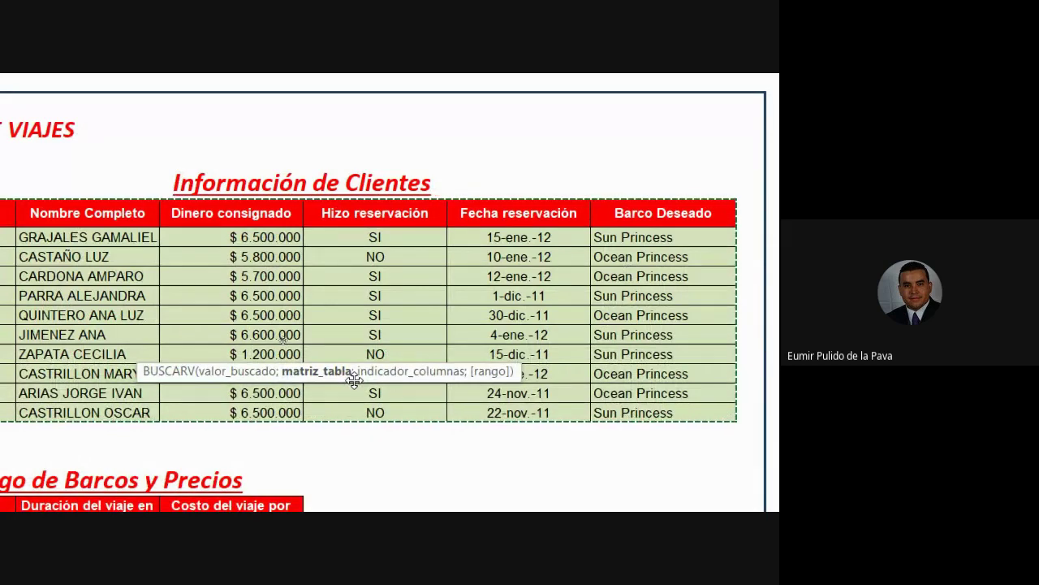
type(";")
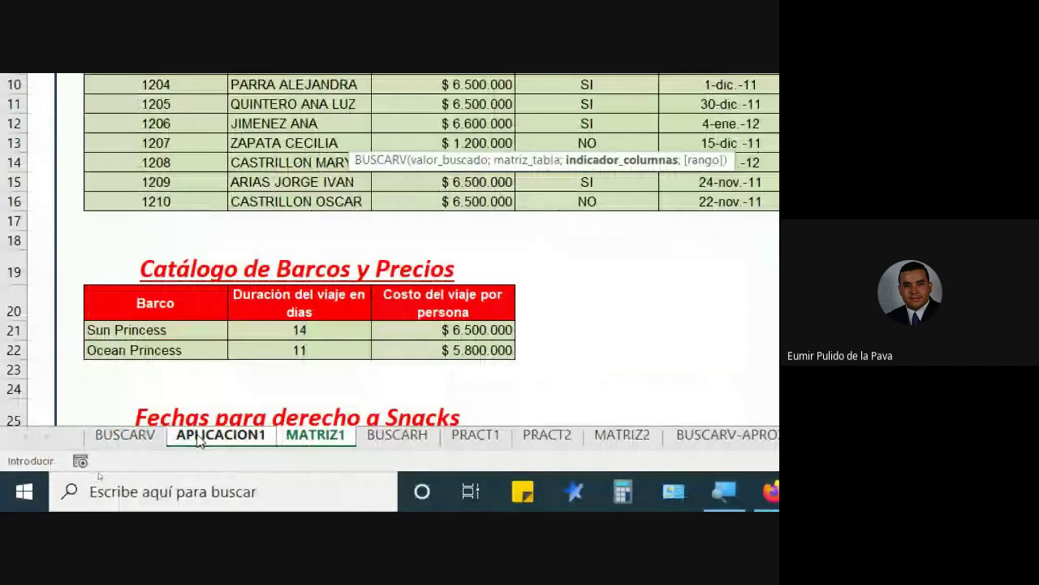
Delete the stray extra semicolon so the formula reads =BUSCARV(E16;MATRIZ1!C6:H16;.
left_click(200, 436)
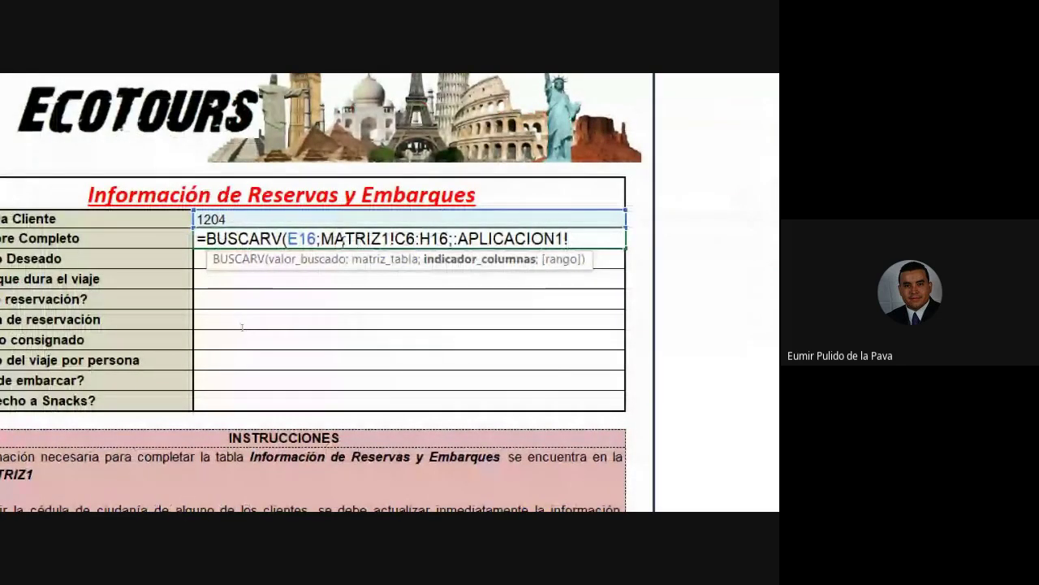
left_click_drag(321, 238, 396, 238)
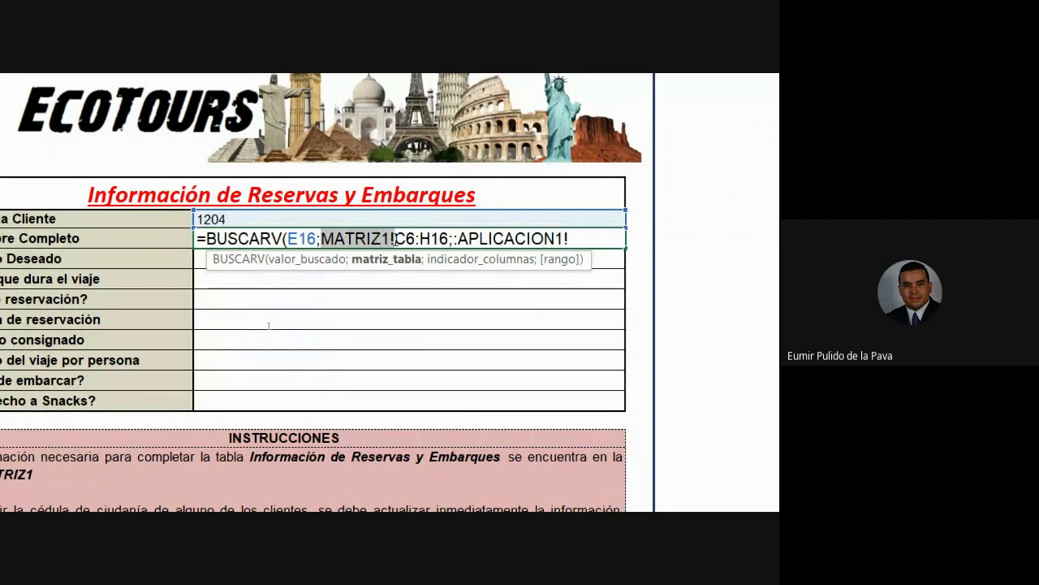
left_click_drag(455, 238, 571, 238)
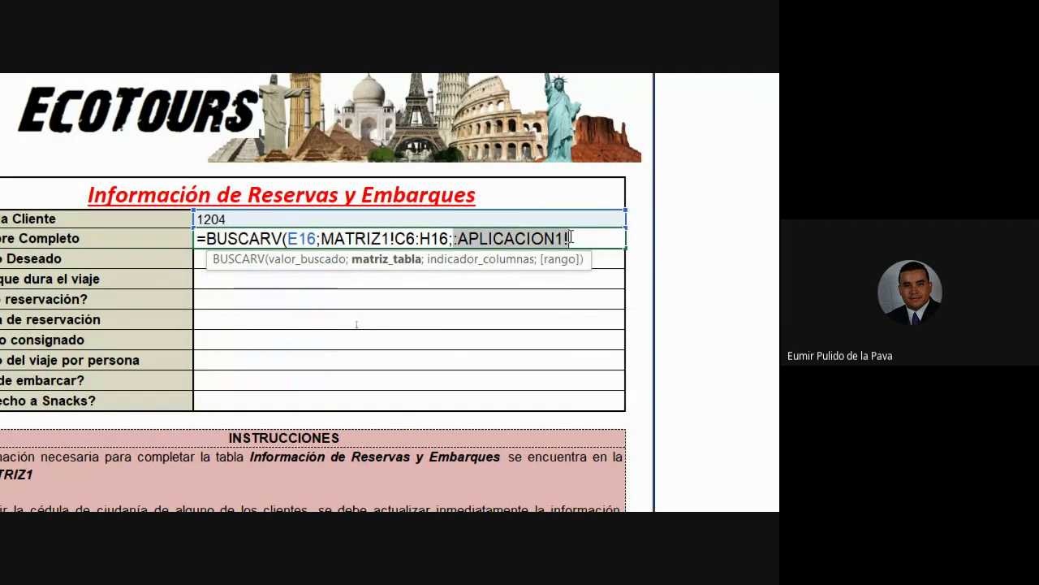
left_click_drag(453, 238, 460, 238)
key("BackSpace")
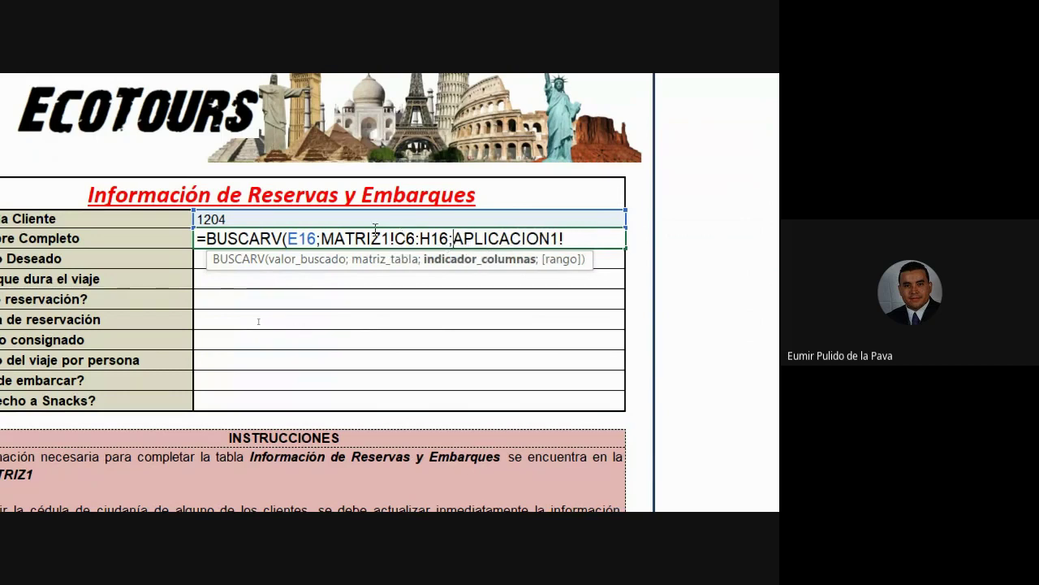
left_click_drag(322, 238, 449, 237)
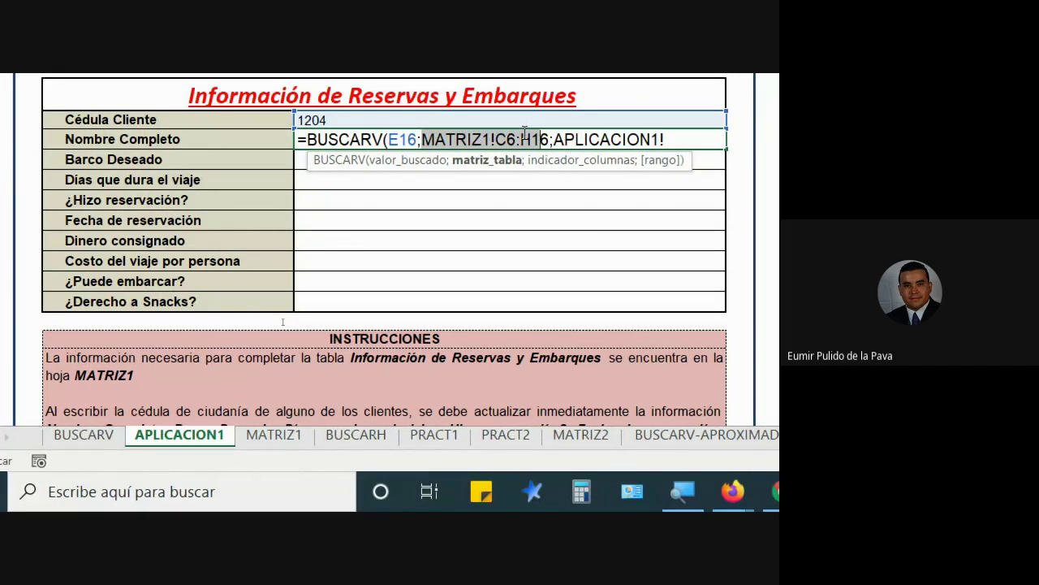
Remove the trailing APLICACION1! prefix from the formula after checking MATRIZ1's table columns.
left_click(684, 145)
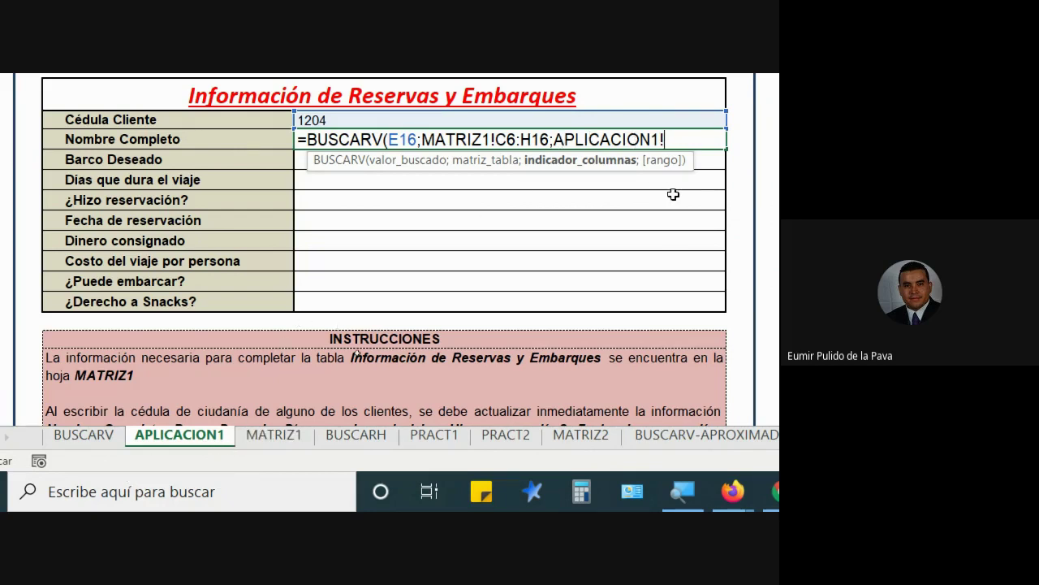
key("BackSpace")
key("BackSpace")
key("BackSpace")
key("BackSpace")
key("BackSpace")
key("BackSpace")
key("BackSpace")
key("BackSpace")
key("BackSpace")
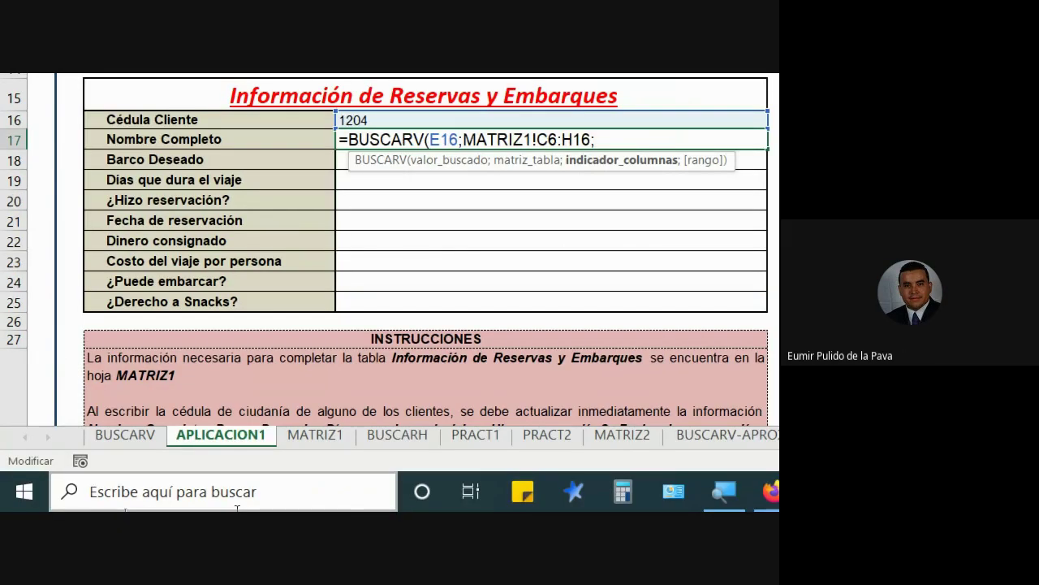
left_click(304, 437)
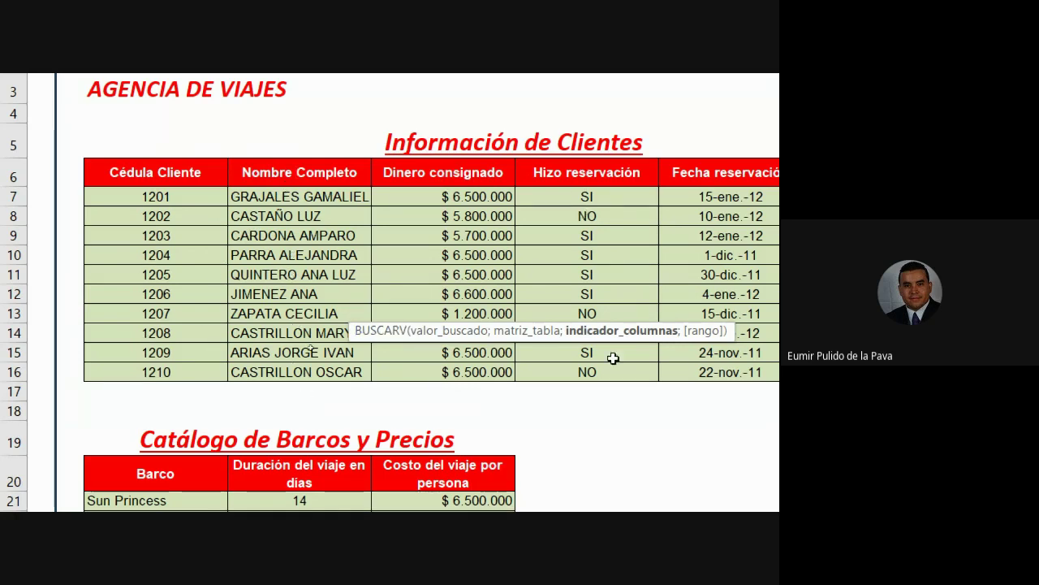
scroll(729, 326, "right", 3)
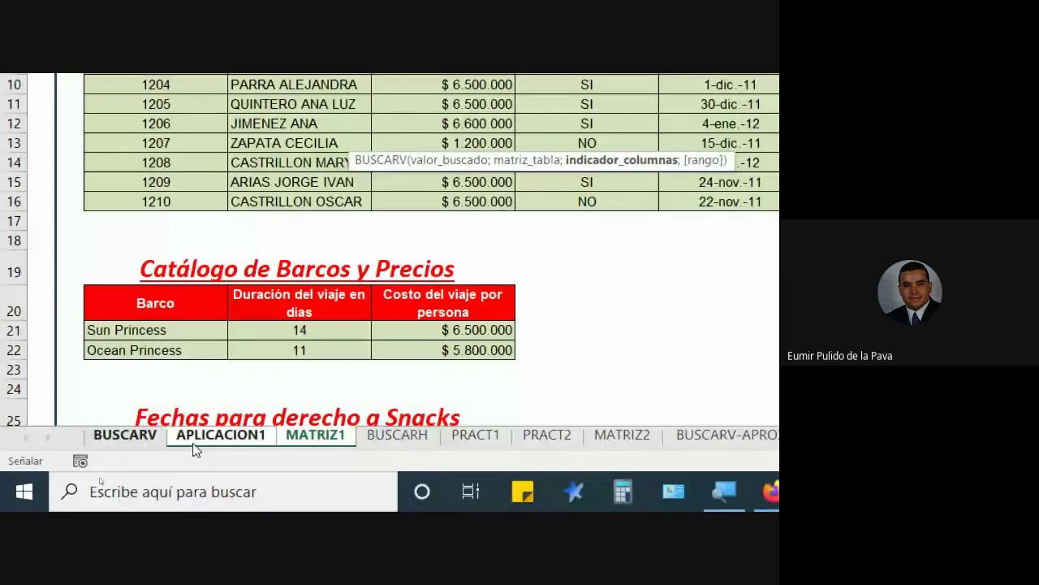
left_click(194, 439)
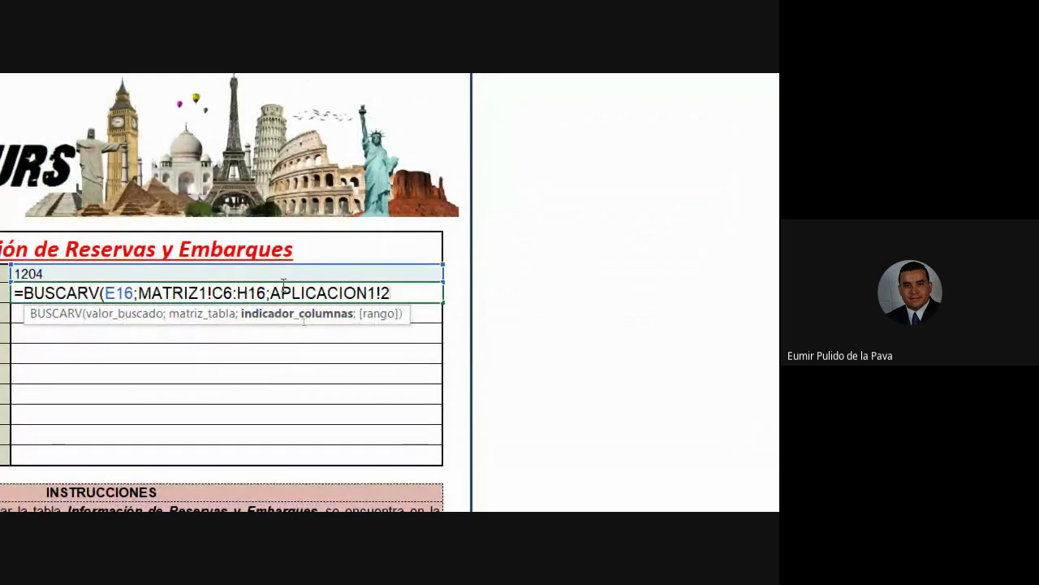
left_click_drag(273, 293, 392, 293)
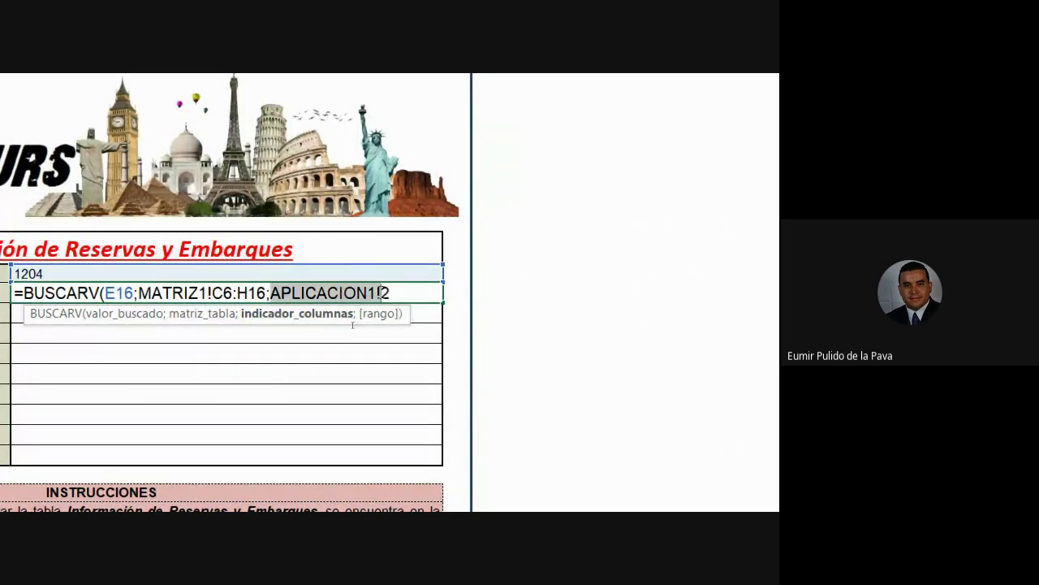
key("BackSpace")
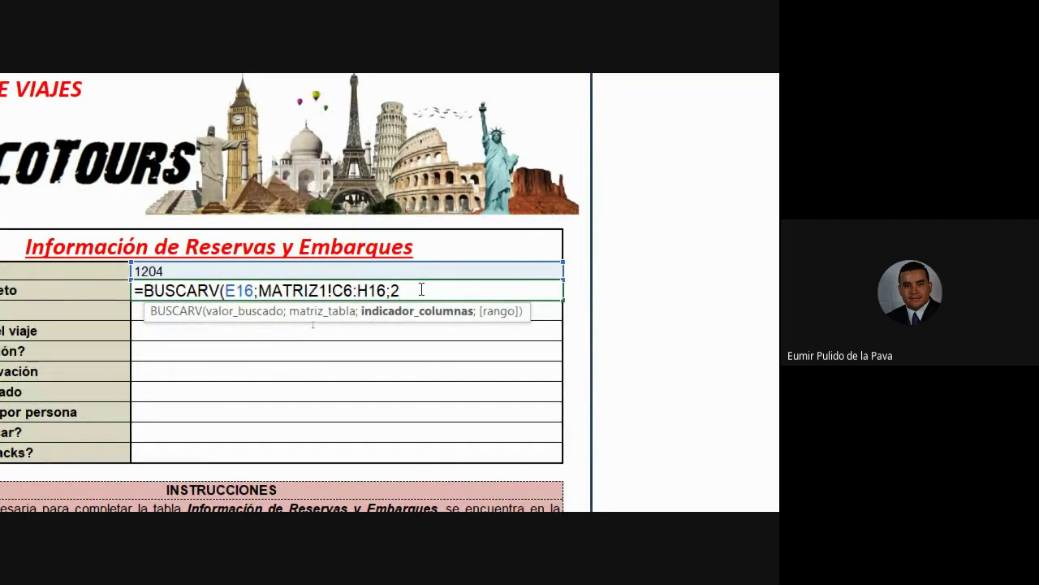
Complete the lookup as =BUSCARV(E16;MATRIZ1!C6:H16;2;FALSO) and confirm it.
type(";")
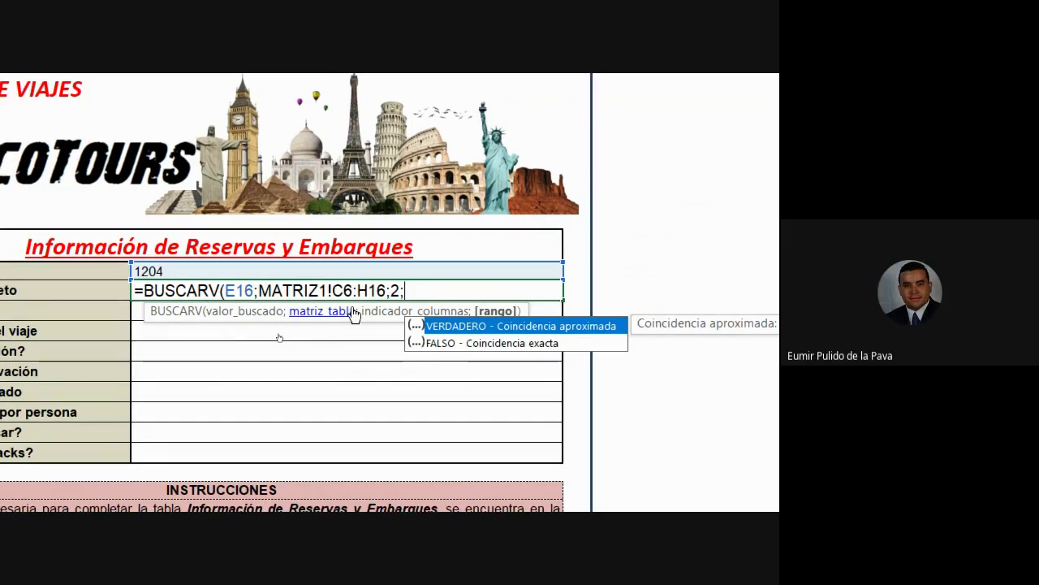
left_click(479, 348)
double_click(479, 349)
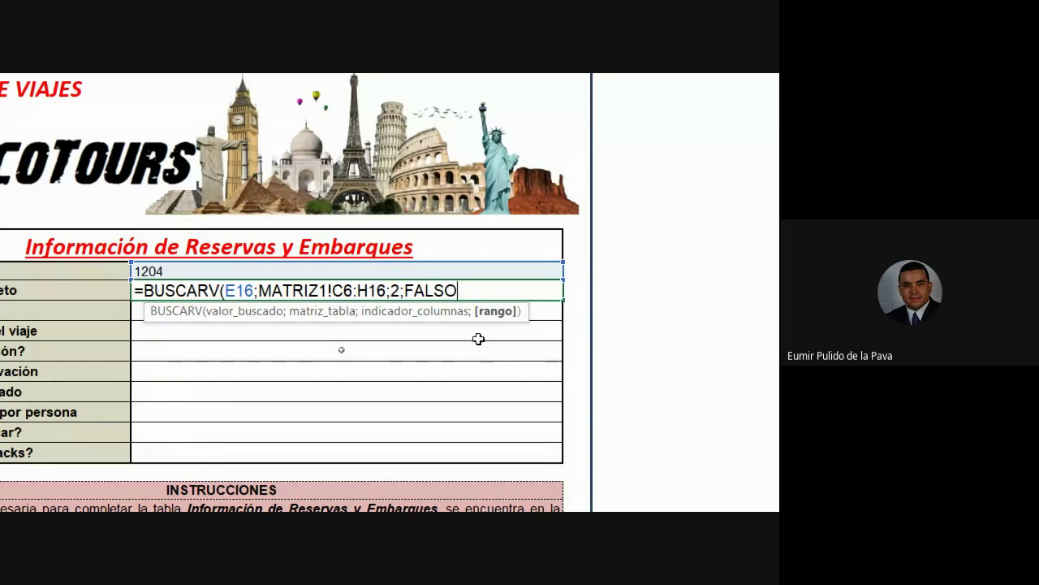
type(")")
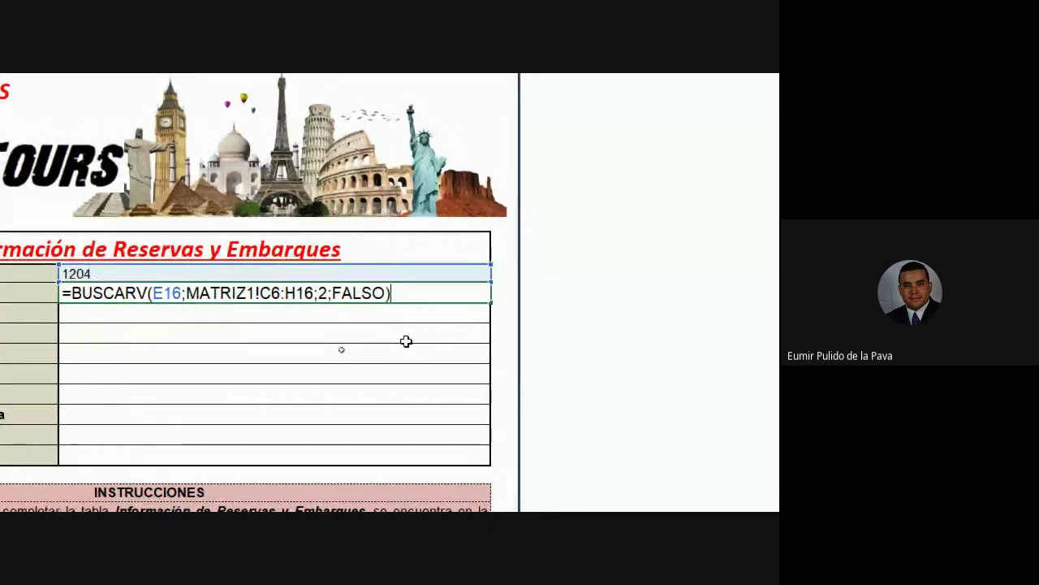
key("Return")
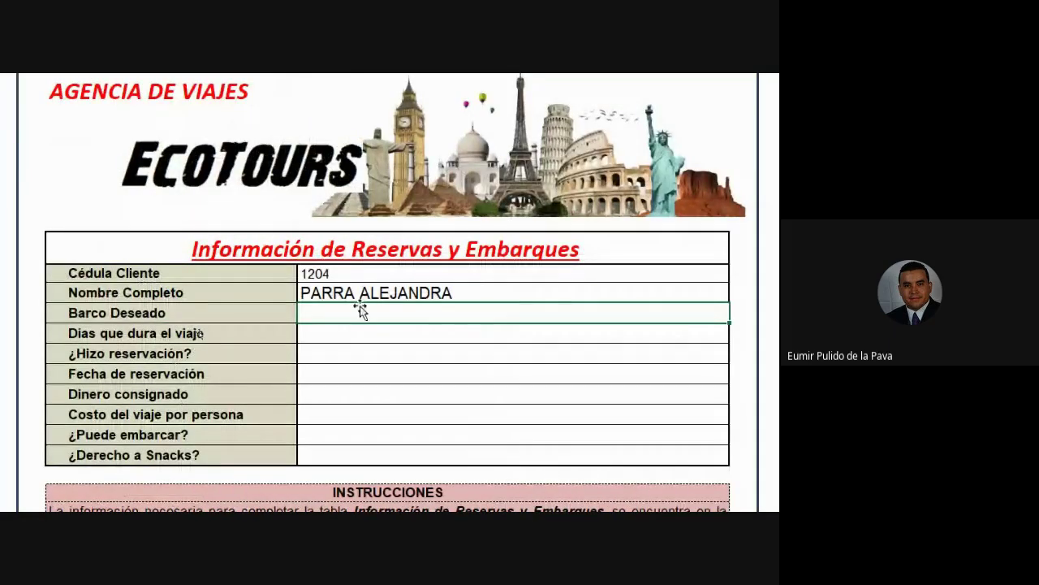
Enter test cédula 1209 in Cédula Cliente after checking its client on MATRIZ1.
left_click(339, 273)
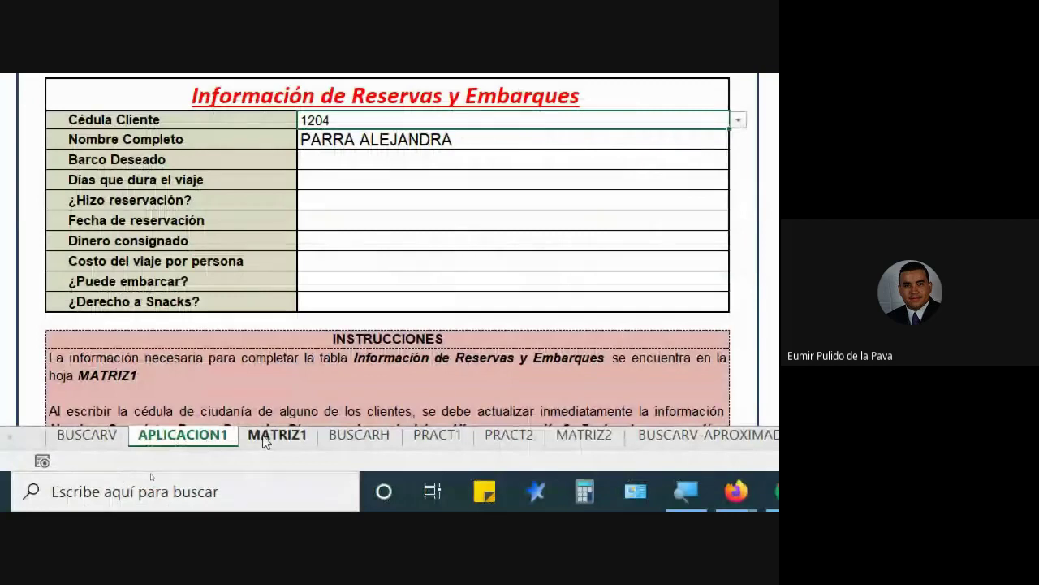
left_click(266, 436)
left_click(258, 271)
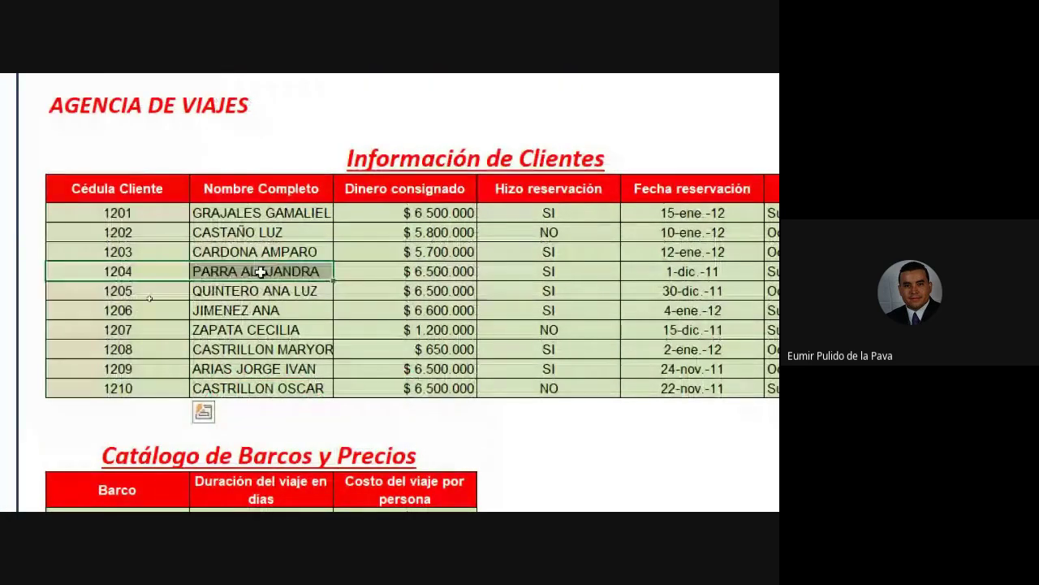
left_click(215, 369)
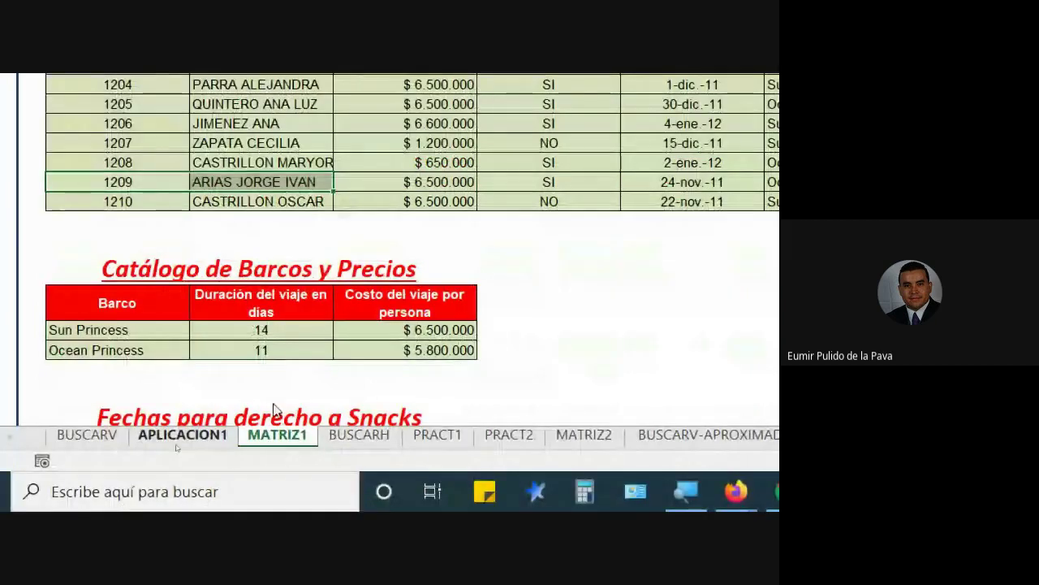
left_click(183, 435)
type("120")
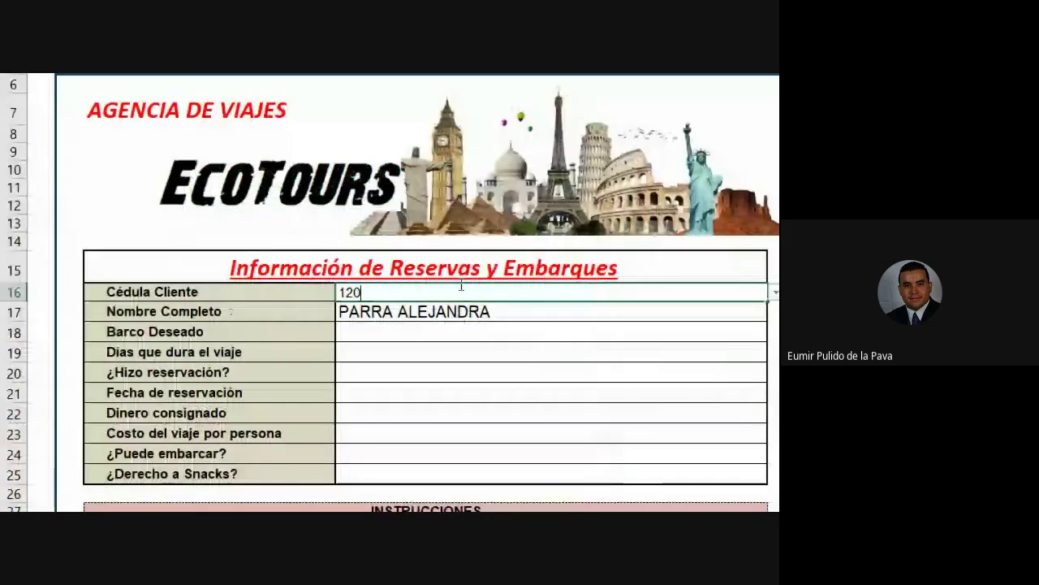
type("9")
key("Return")
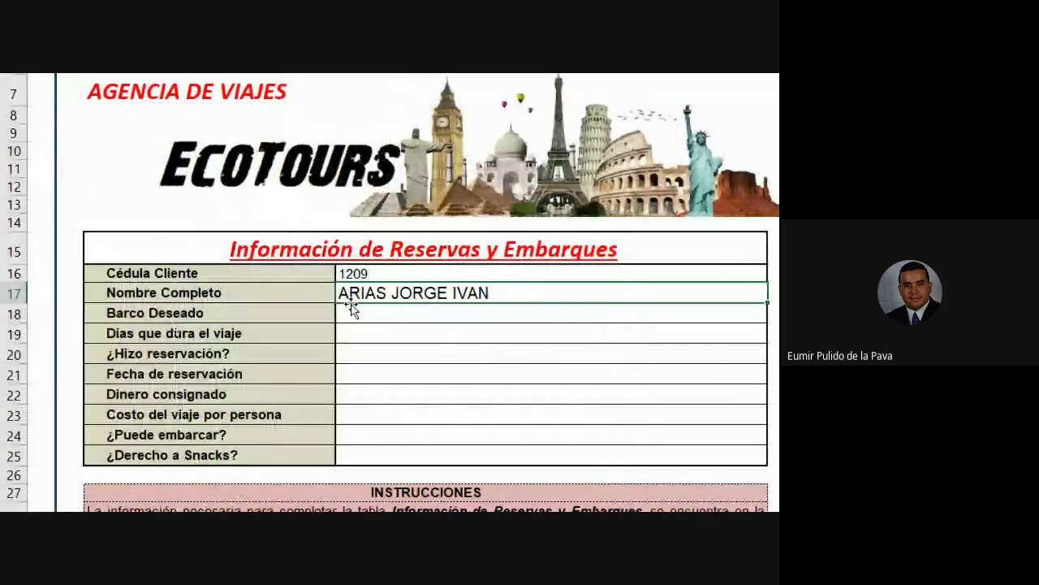
Review the Nombre Completo BUSCARV formula, then delete the Cédula Cliente value.
left_click(368, 313)
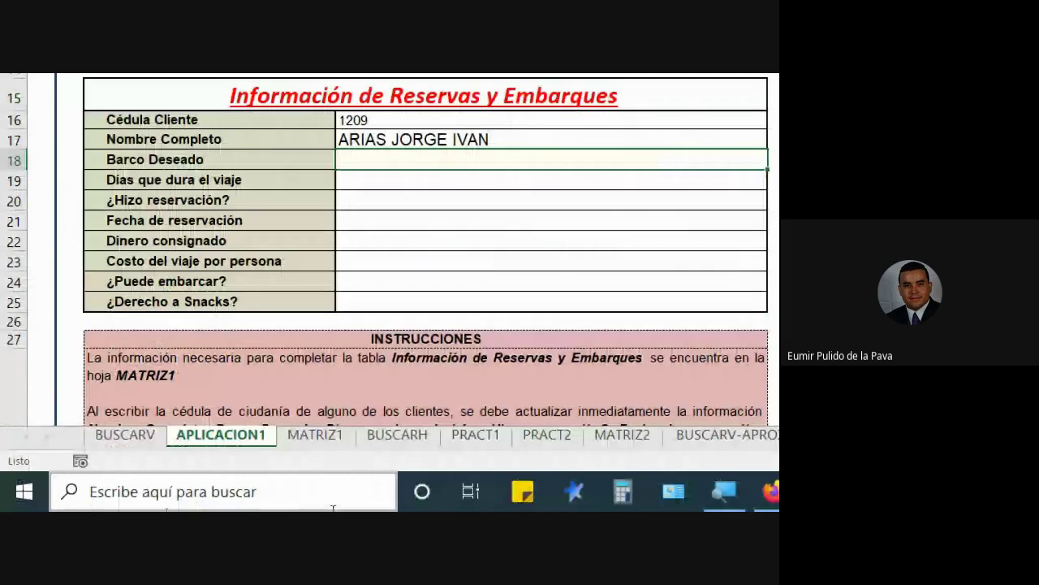
left_click(315, 434)
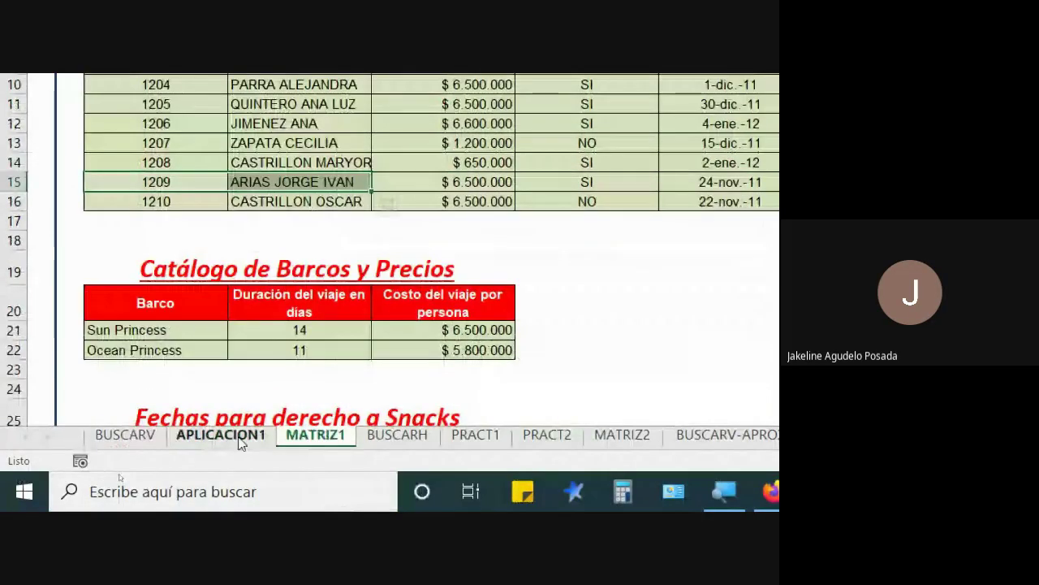
left_click(238, 439)
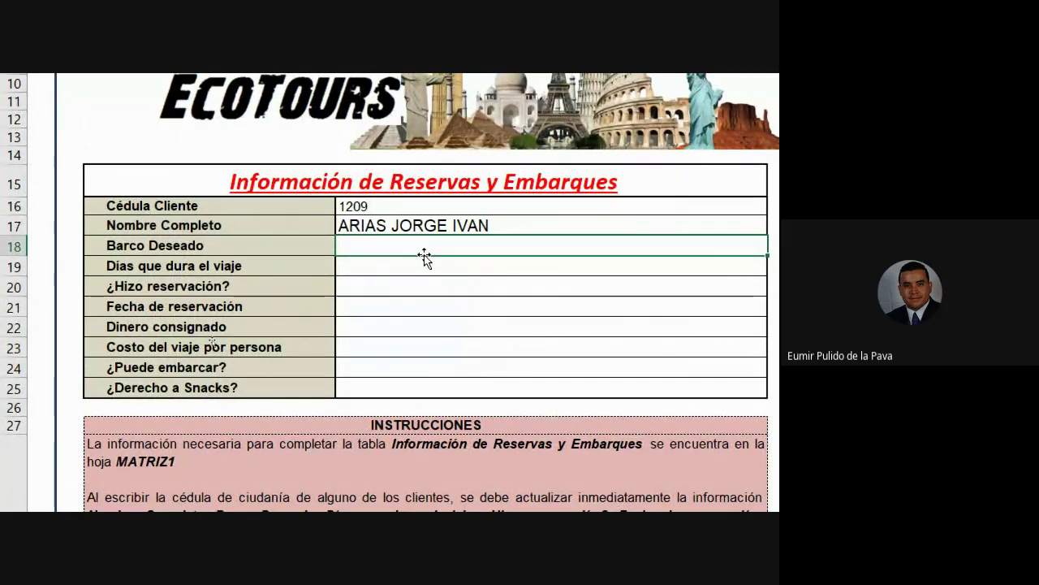
left_click(451, 230)
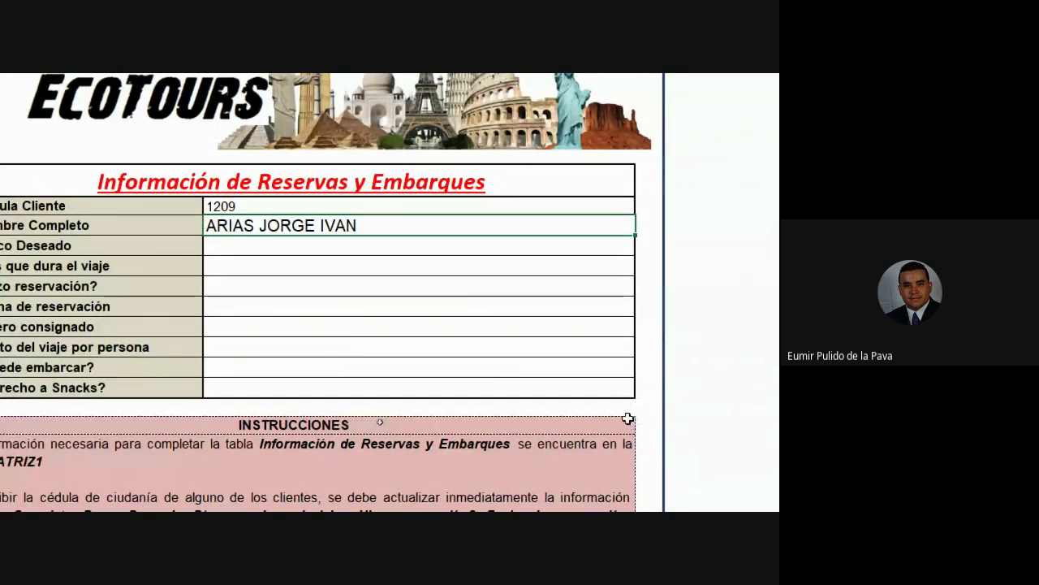
double_click(345, 225)
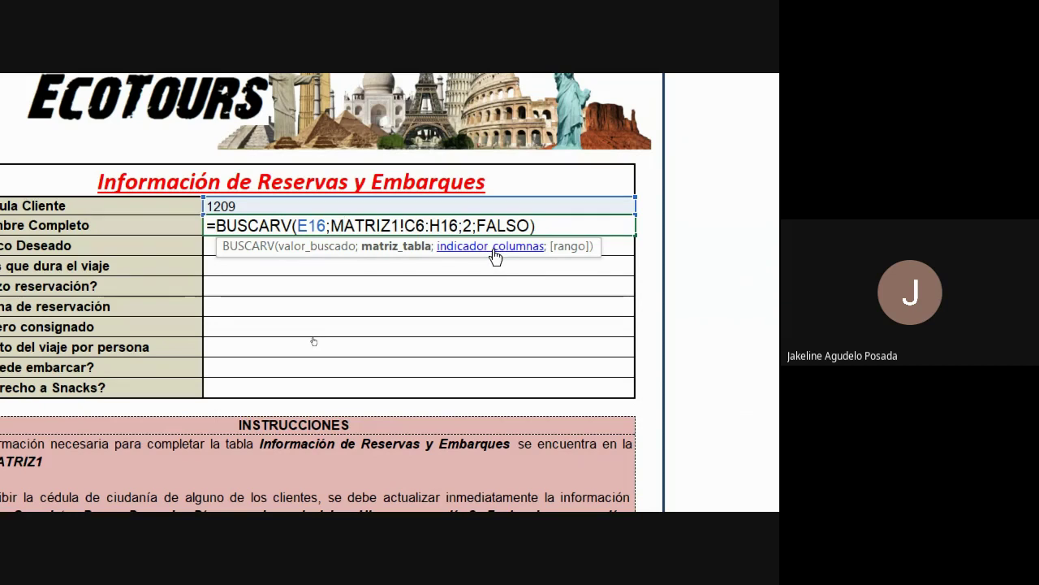
scroll(276, 253, "left", 2)
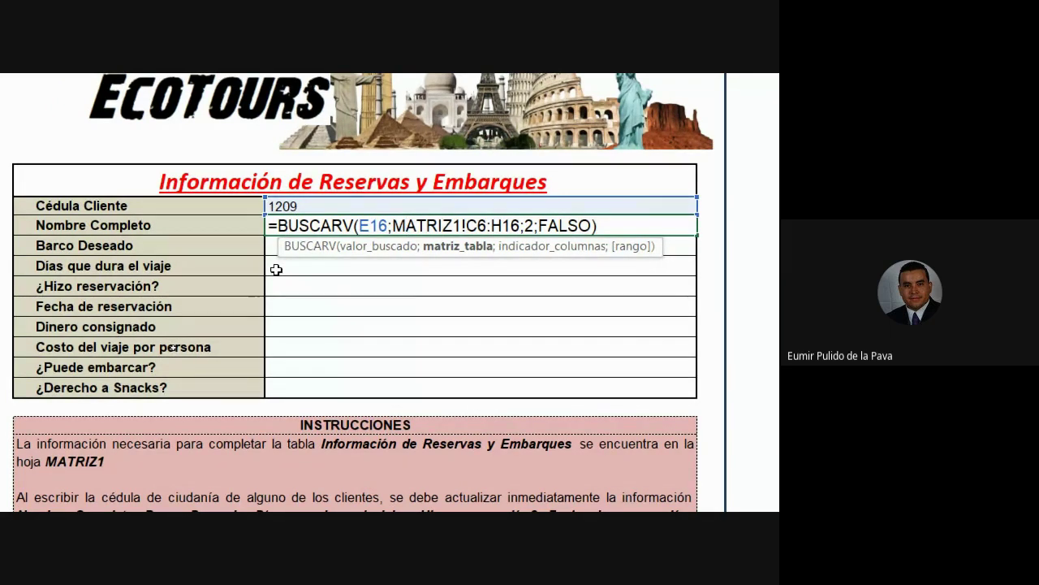
left_click(294, 205)
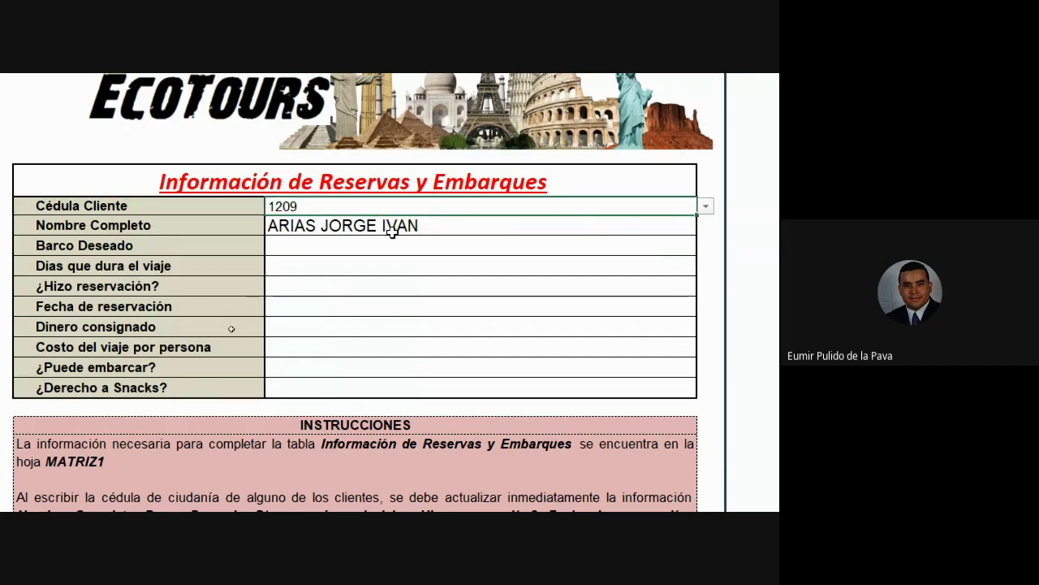
key("Delete")
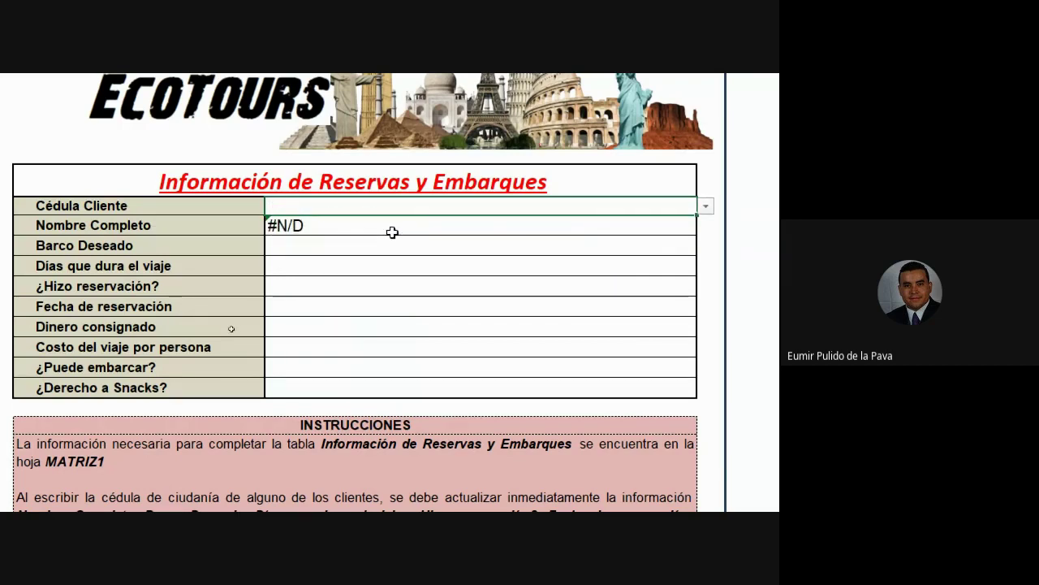
Enter cédula 1201 in Cédula Cliente so Nombre Completo replaces #N/D with the client's name.
left_click(388, 233)
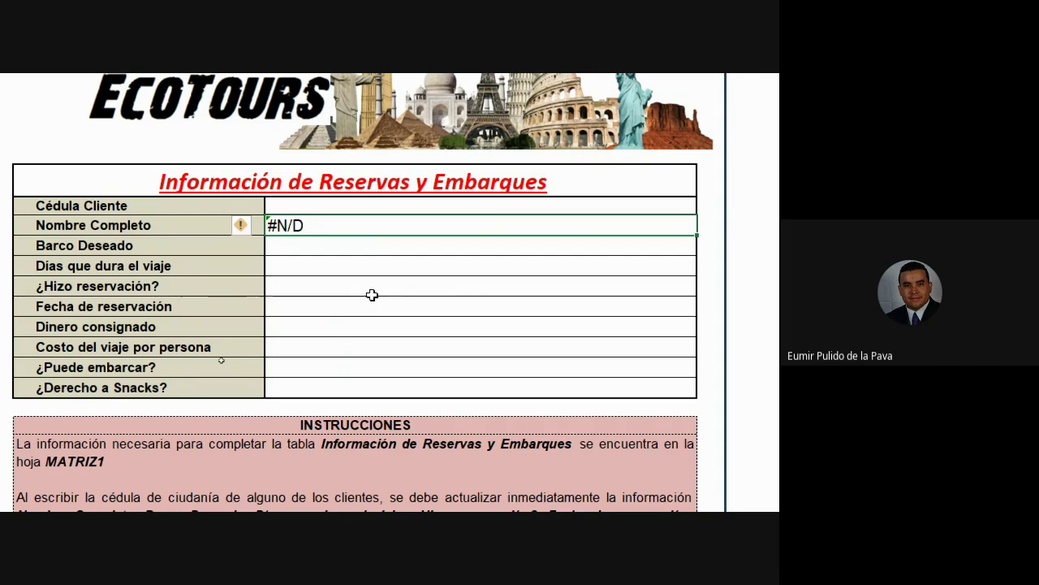
double_click(310, 226)
key("Return")
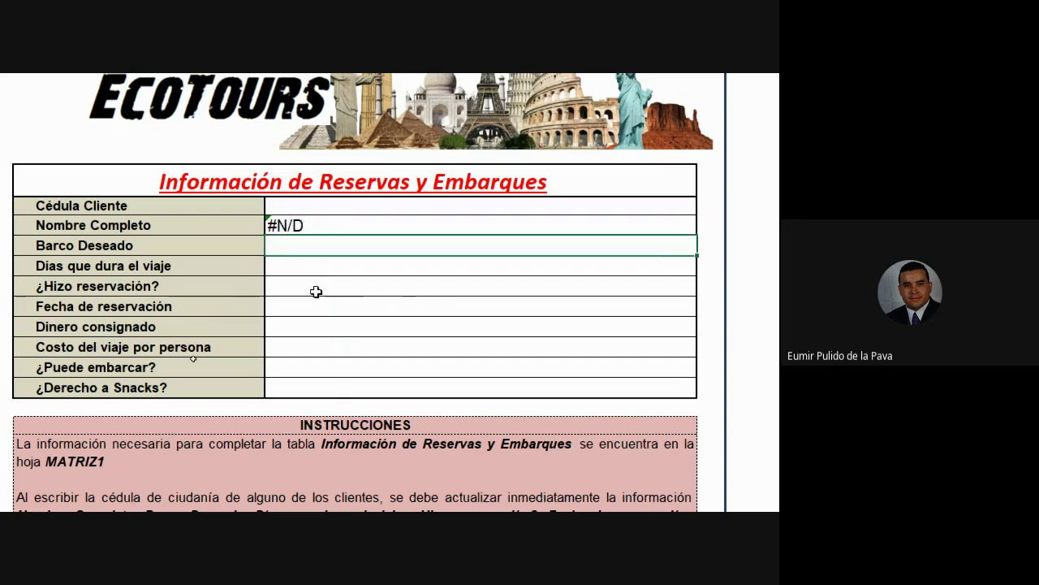
left_click(348, 206)
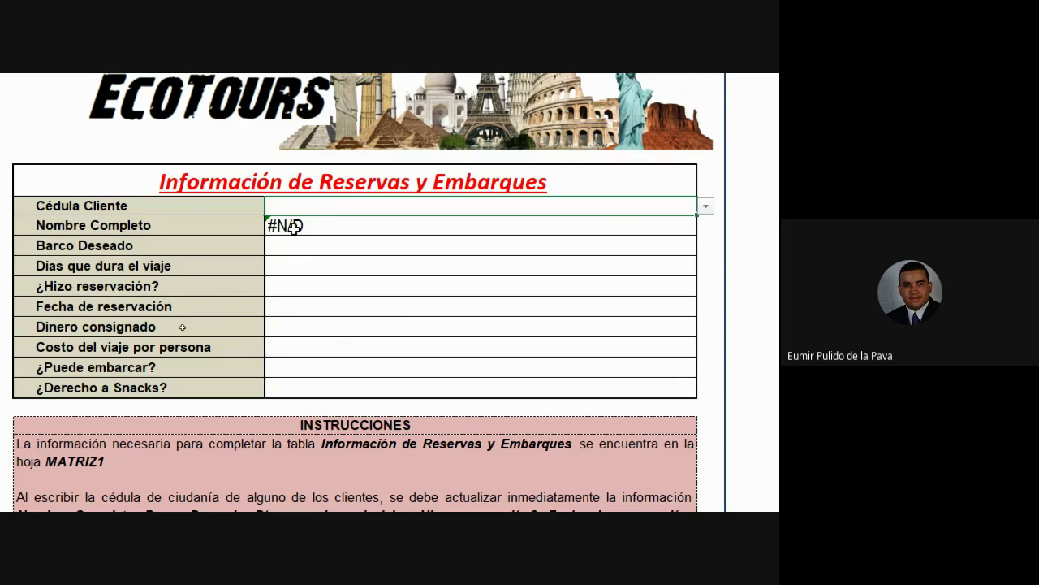
type("1201")
key("Return")
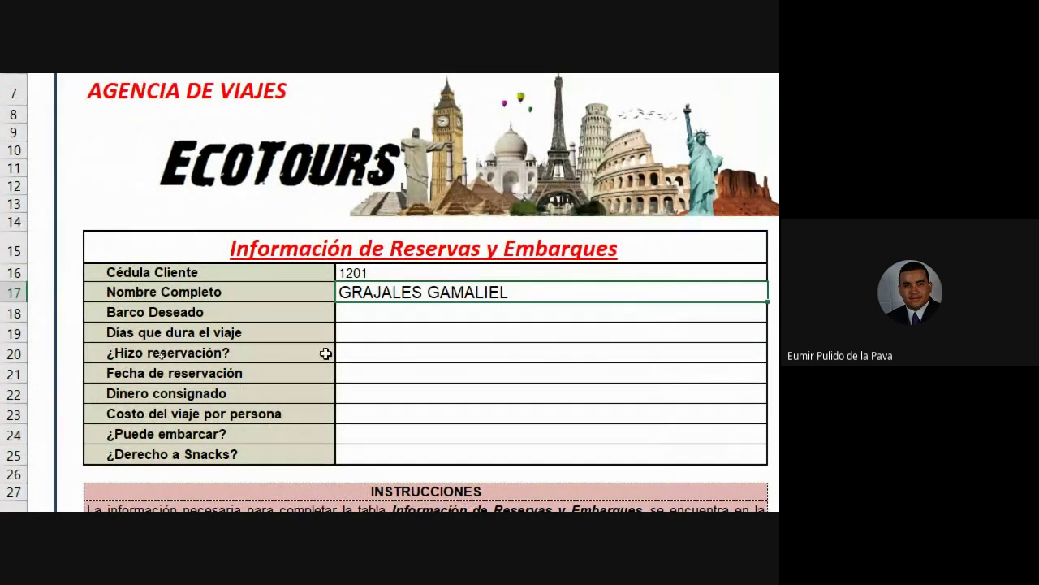
Lock the table range rows as C$6:H$16 and copy the formula down into Barco Deseado.
double_click(418, 293)
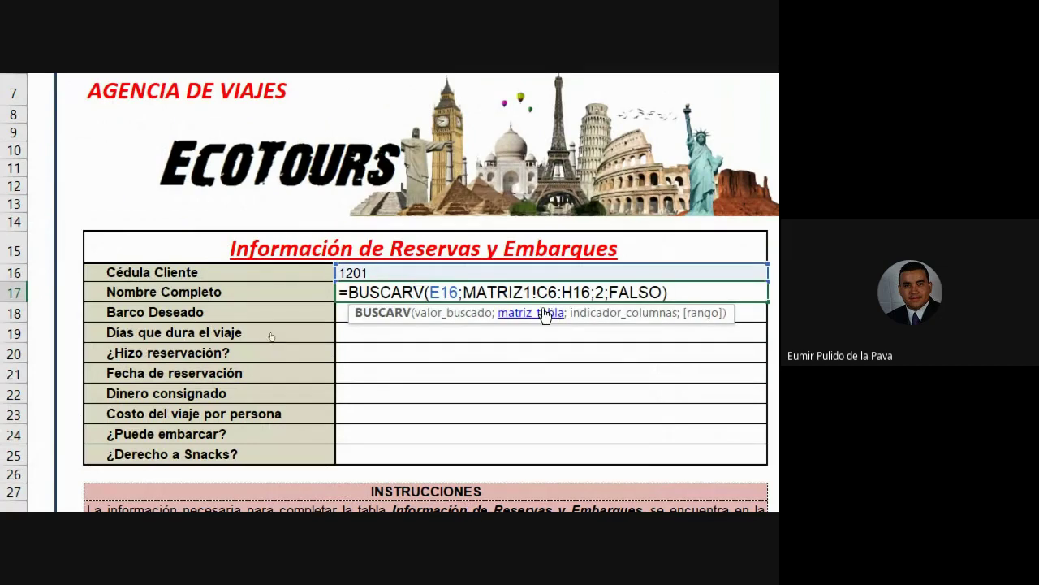
left_click_drag(536, 292, 590, 294)
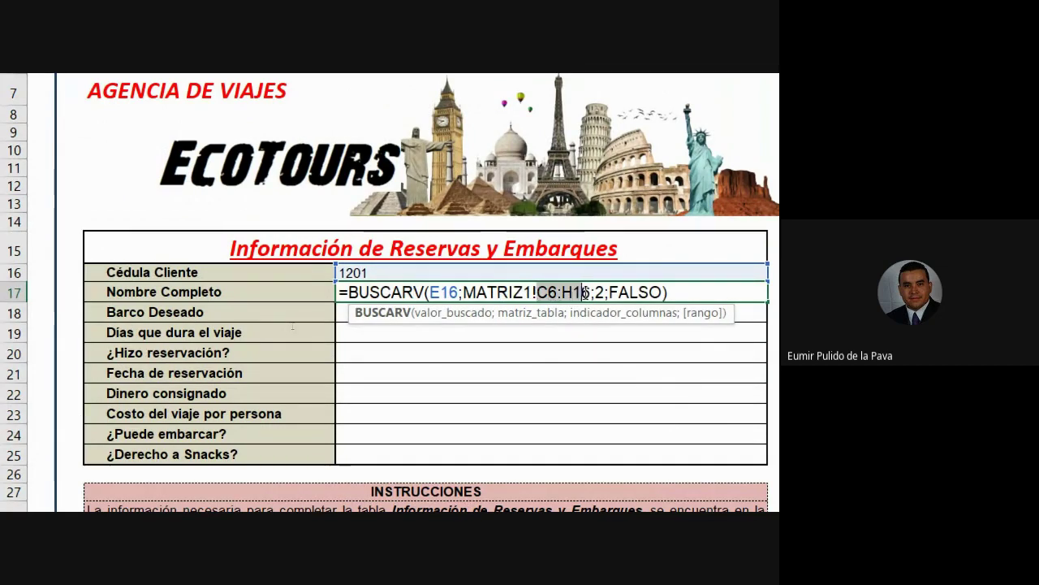
key("F4")
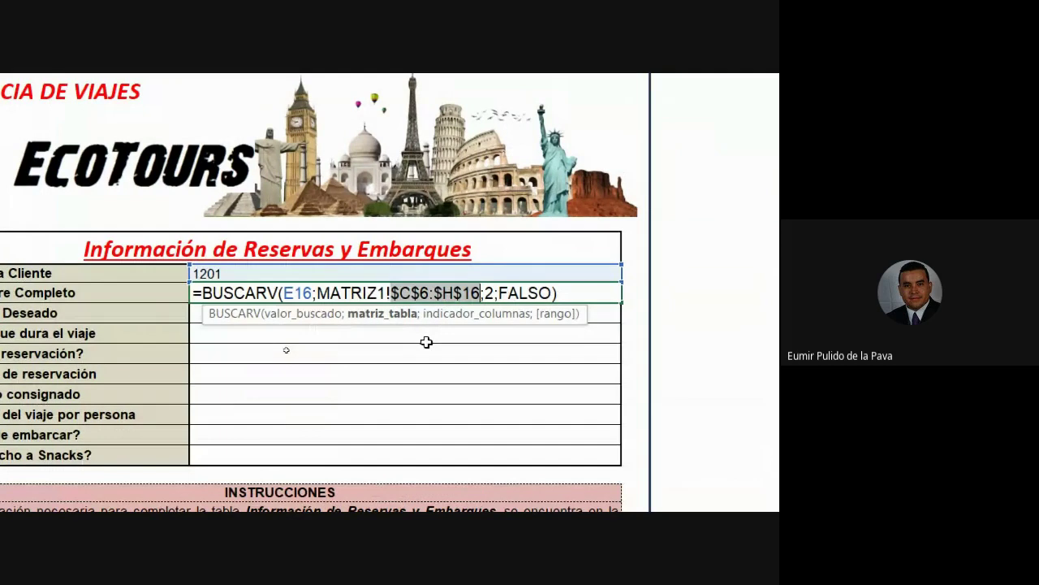
key("F4")
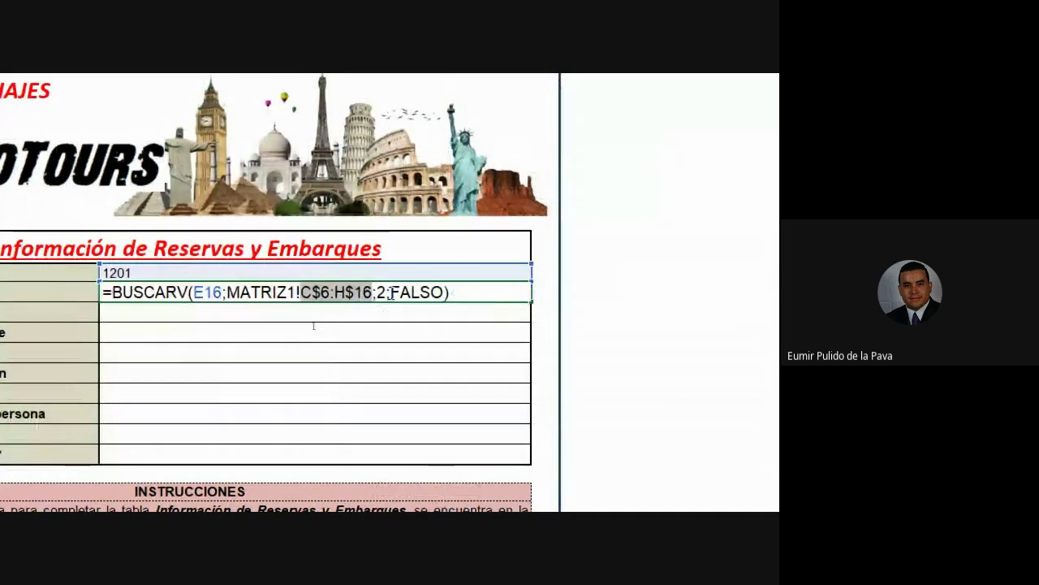
key("Return")
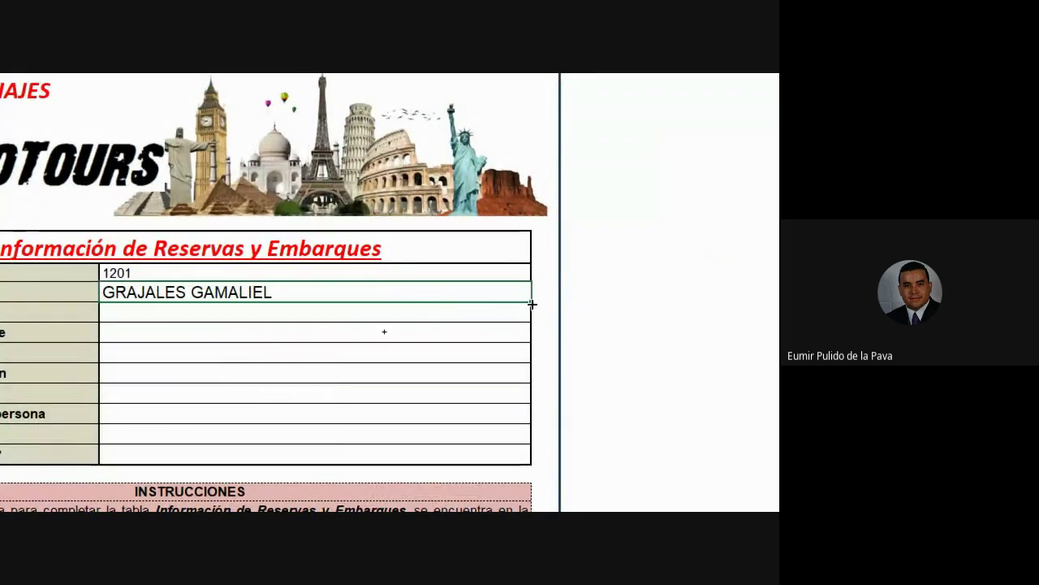
left_click_drag(532, 308, 528, 323)
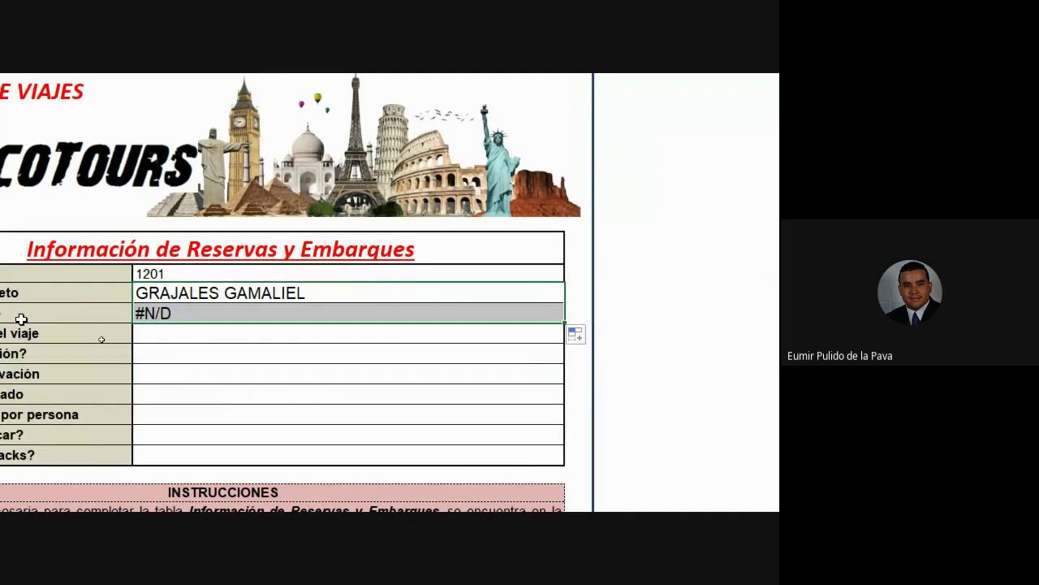
Compare both formulas, spotting that the copied lookup value shifted from E16 to E17.
double_click(349, 315)
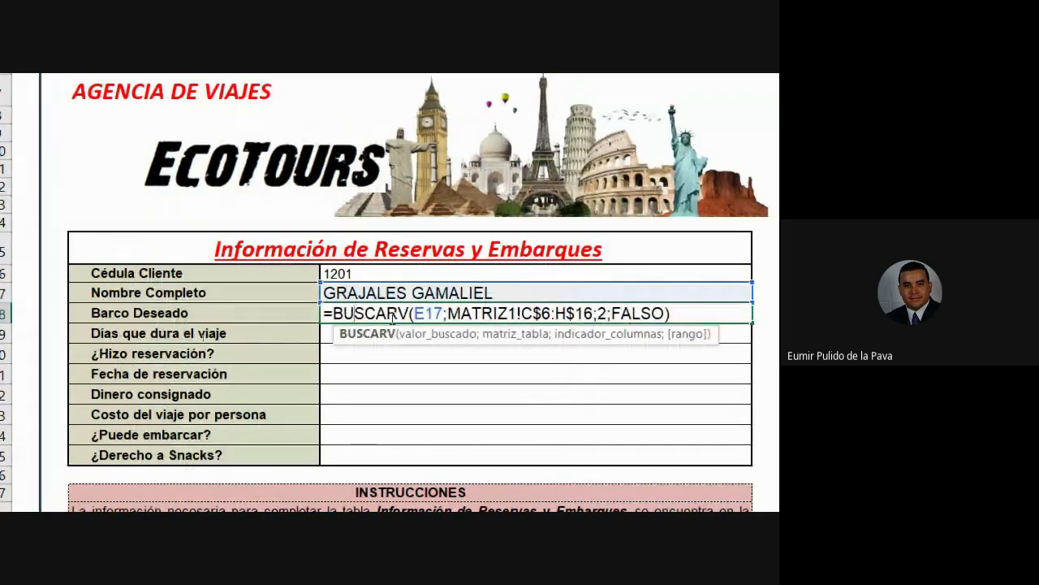
key("Escape")
double_click(425, 293)
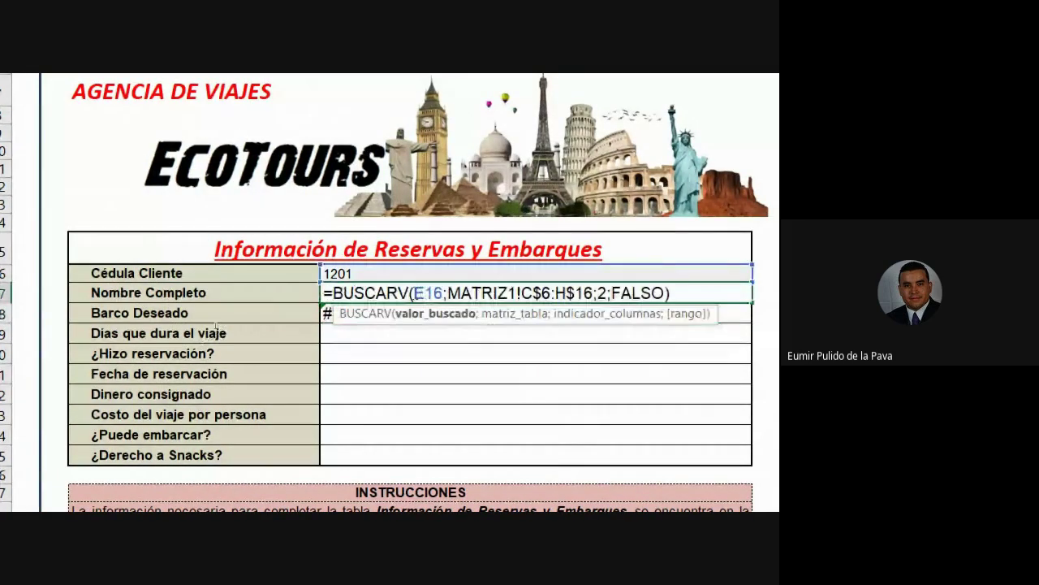
left_click_drag(414, 293, 443, 293)
key("Escape")
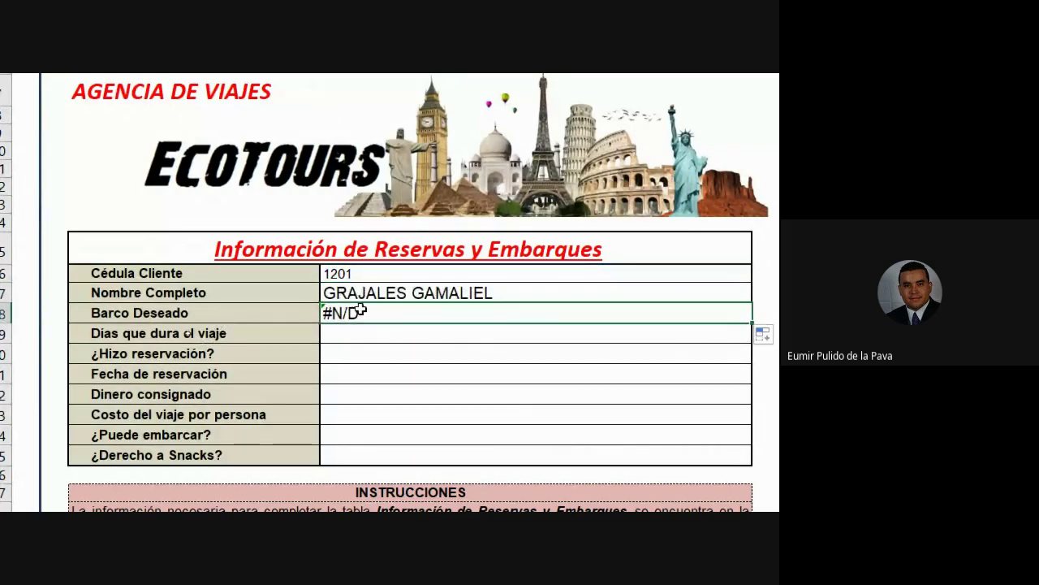
double_click(361, 314)
left_click_drag(416, 313, 443, 313)
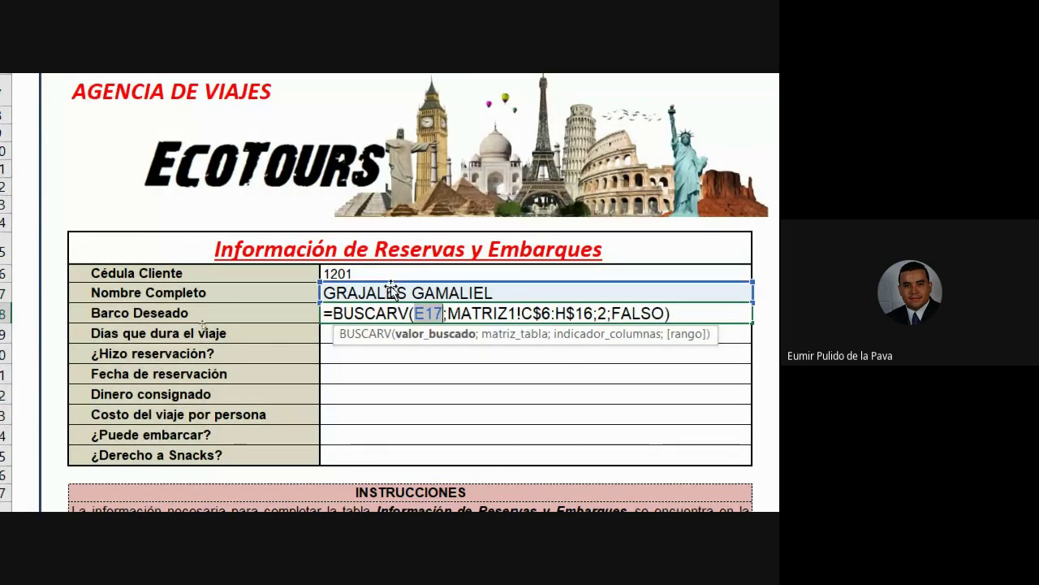
key("ctrl+Return")
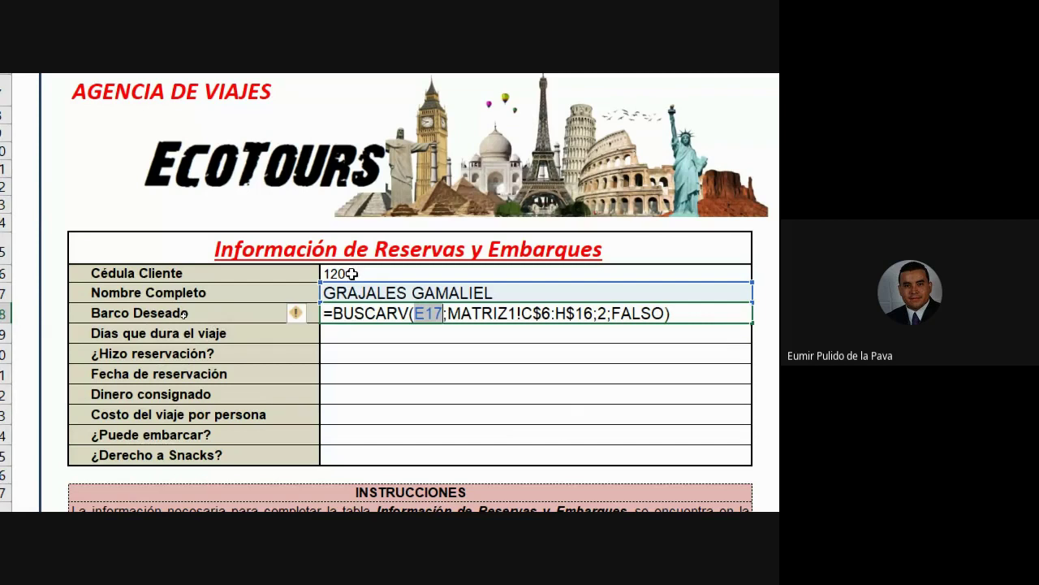
Anchor the E16 lookup reference in Nombre Completo and recopy the formula into Barco Deseado.
double_click(393, 311)
left_click(343, 292)
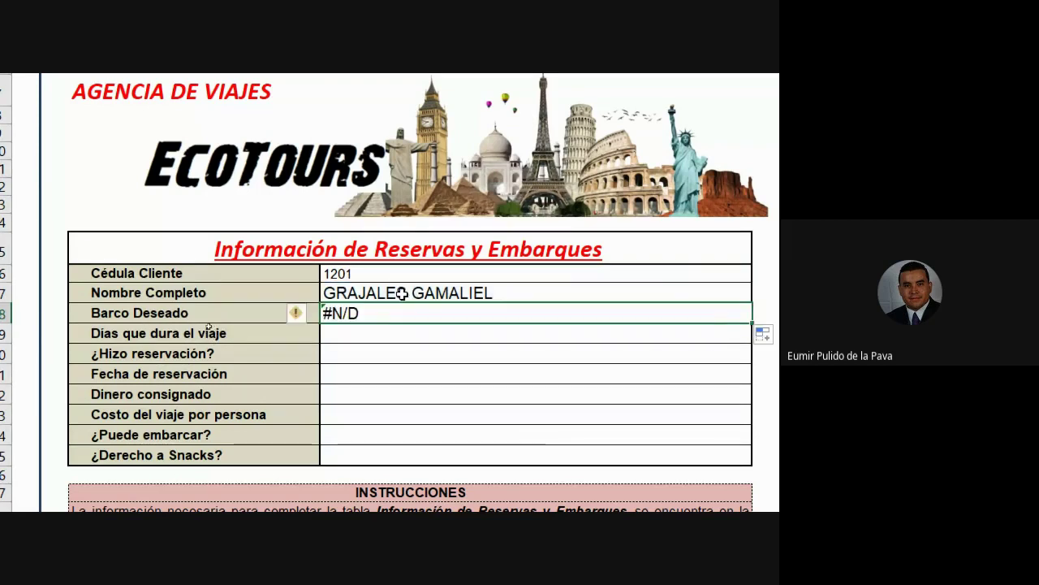
double_click(344, 292)
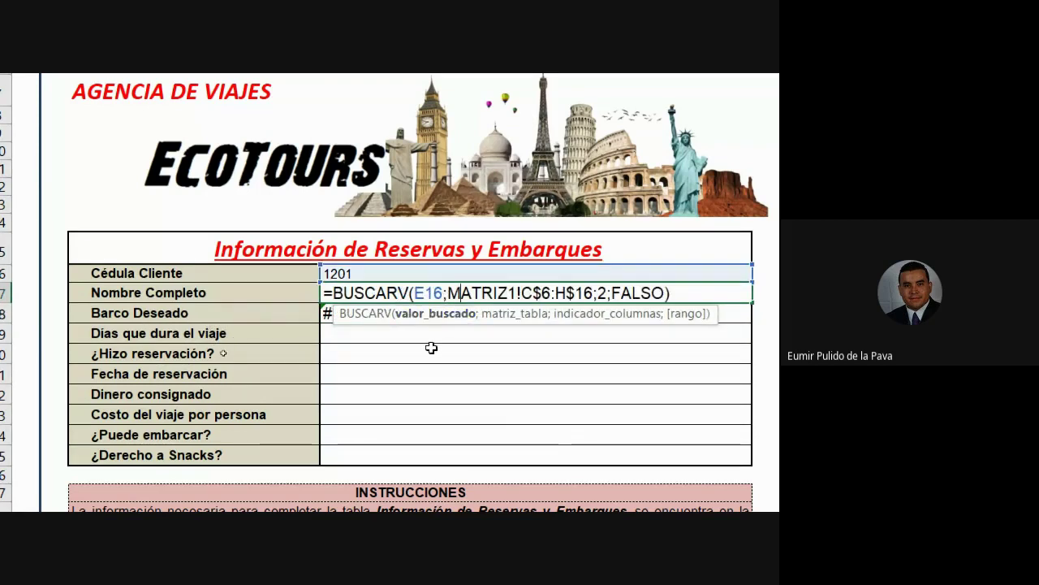
key("F4")
key("F4")
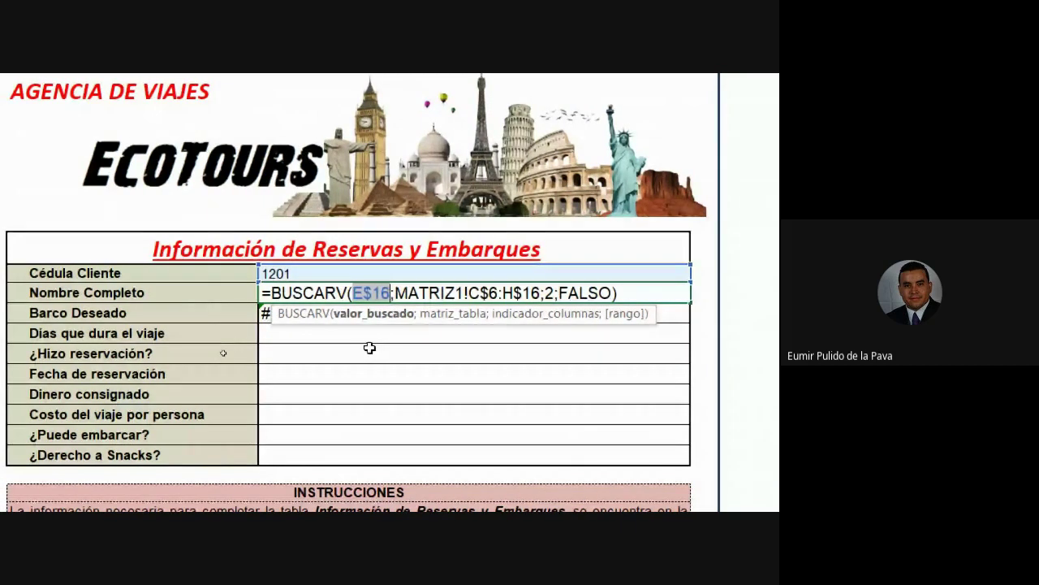
key("Return")
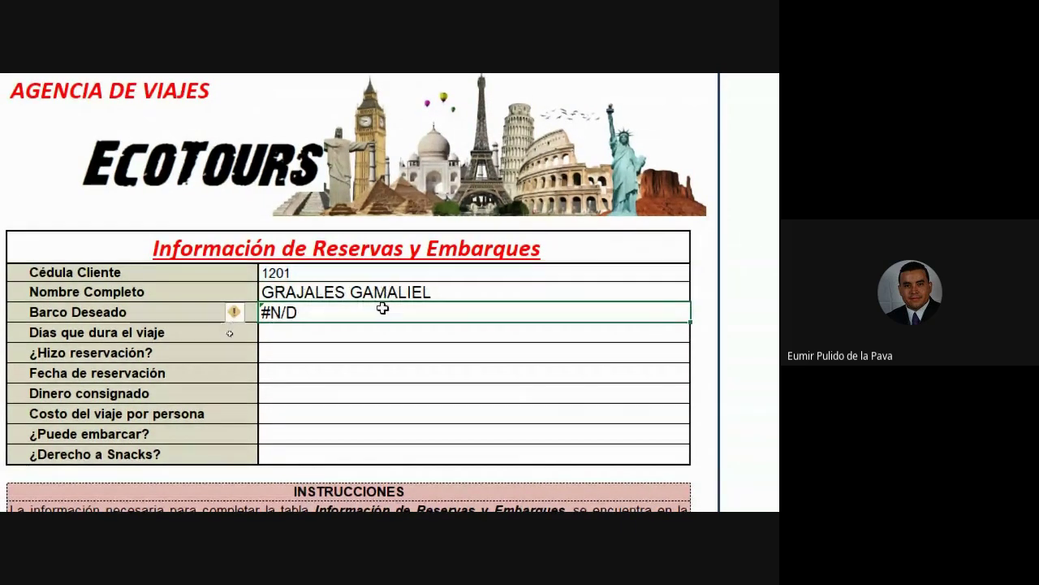
double_click(382, 309)
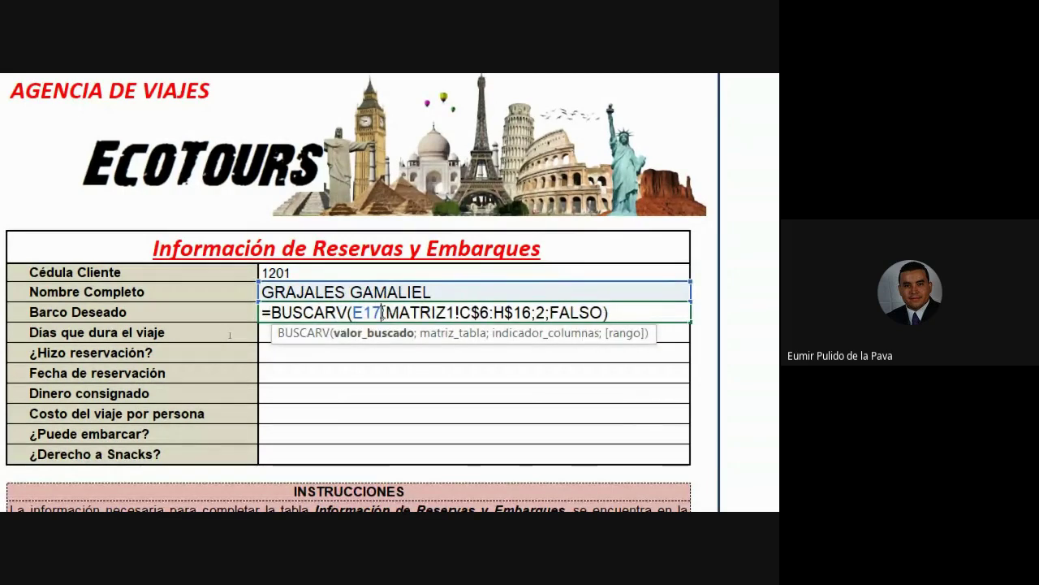
key("Escape")
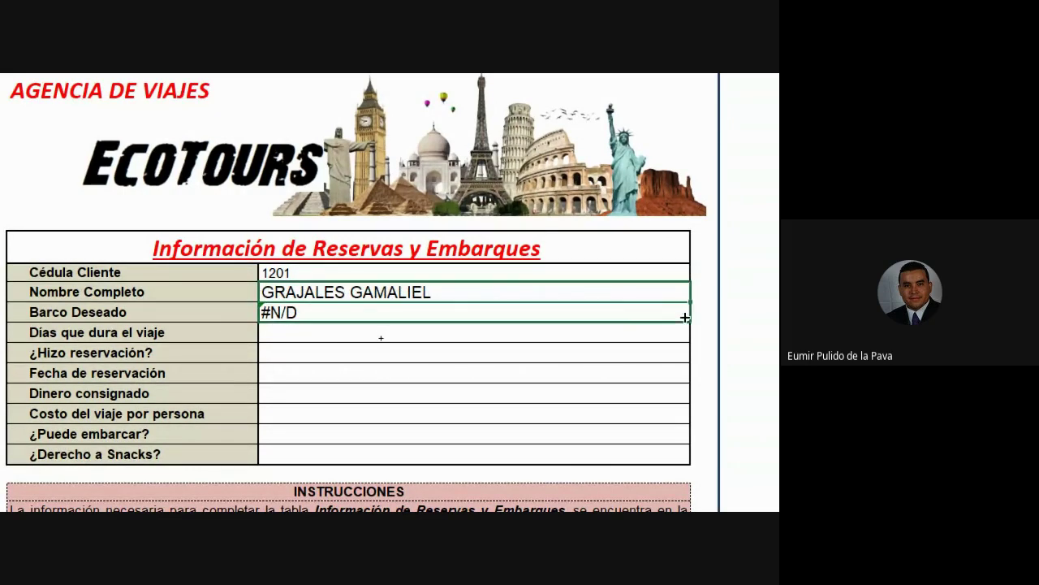
left_click_drag(685, 318, 685, 319)
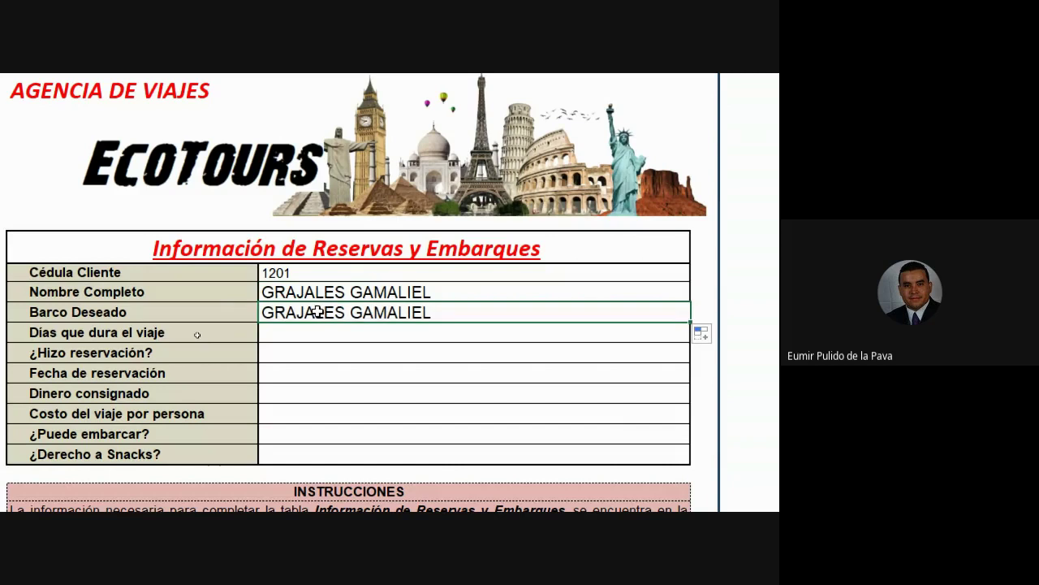
scroll(319, 312, "left", 3)
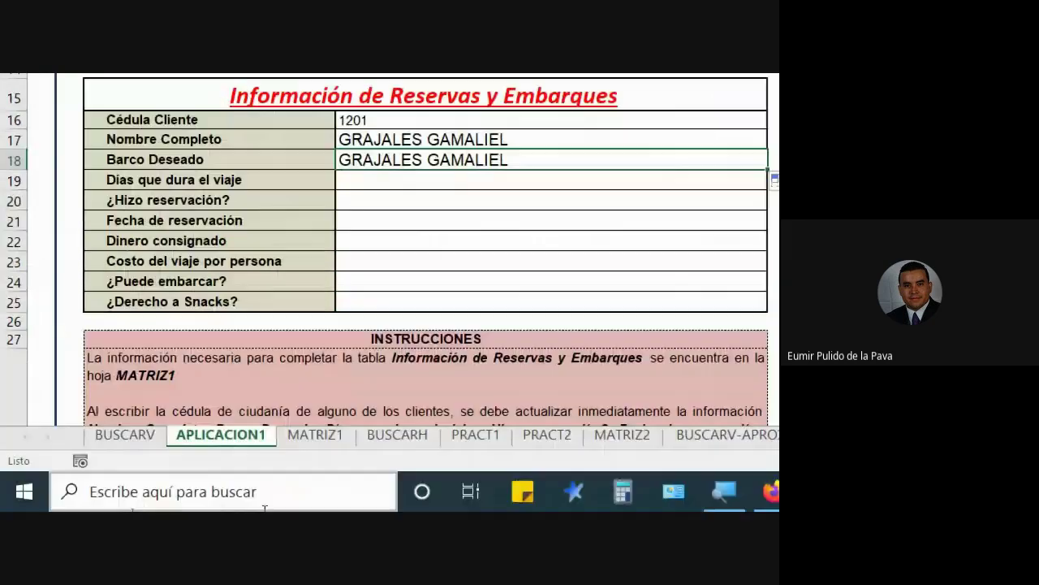
Highlight MATRIZ1's Hizo reservación, Fecha reservación and Barco Deseado columns, then return to APLICACION1.
left_click(312, 436)
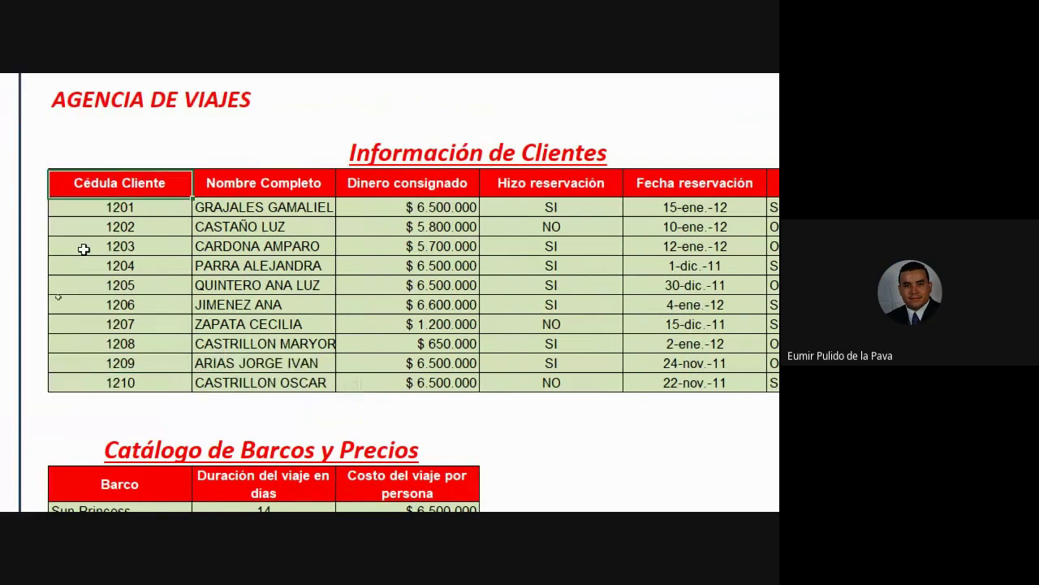
mouse_move(114, 341)
left_mouse_down()
mouse_move(390, 199)
mouse_move(372, 289)
left_mouse_up()
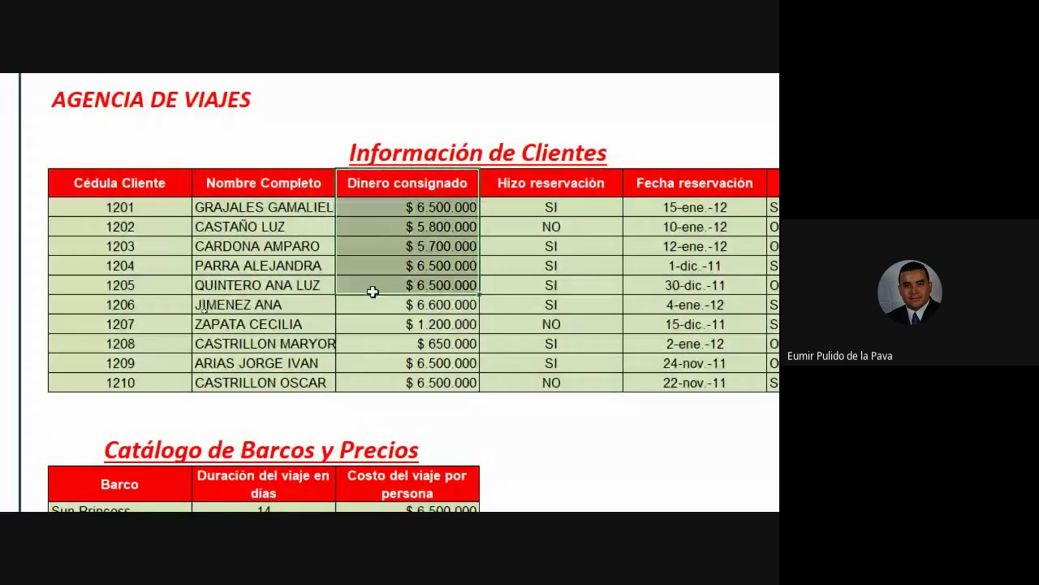
left_click_drag(550, 304, 539, 208)
left_click_drag(475, 207, 475, 305)
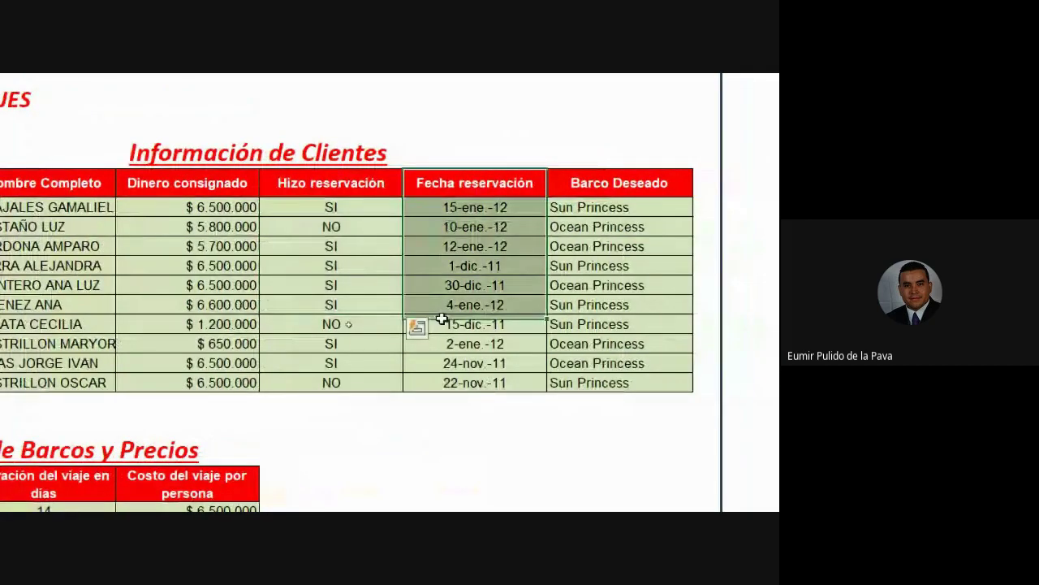
left_click_drag(601, 207, 601, 305)
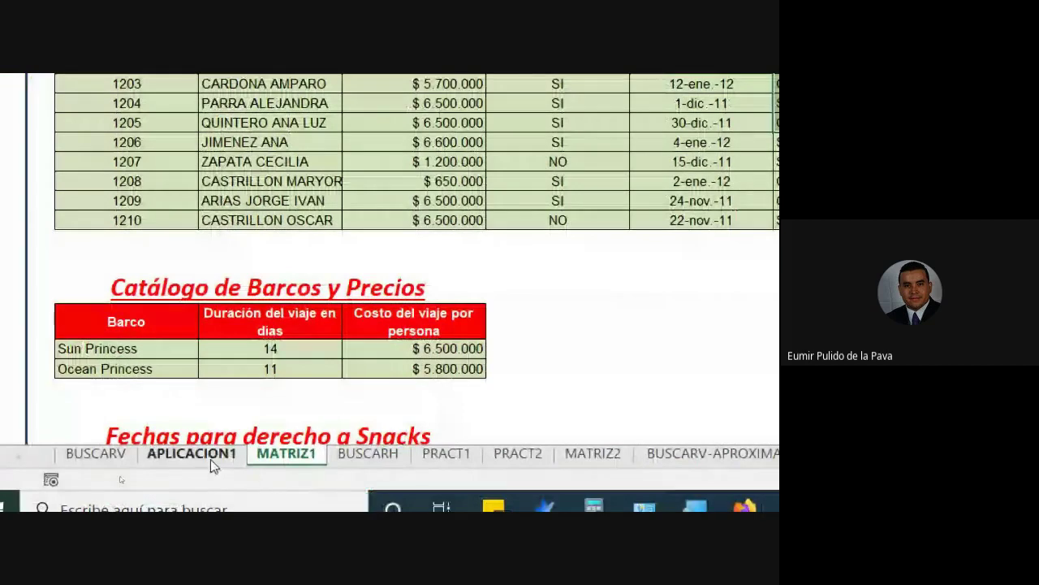
left_click(203, 454)
Change the Barco Deseado BUSCARV column index from 2 to 6 to return the client's ship.
scroll(496, 134, "up", 1)
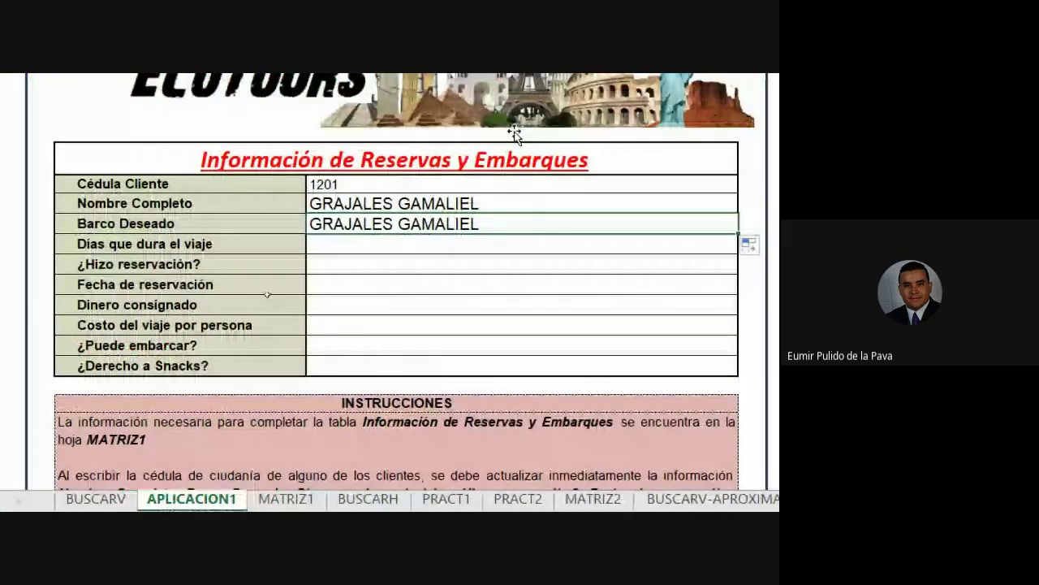
double_click(492, 225)
scroll(457, 316, "right", 3)
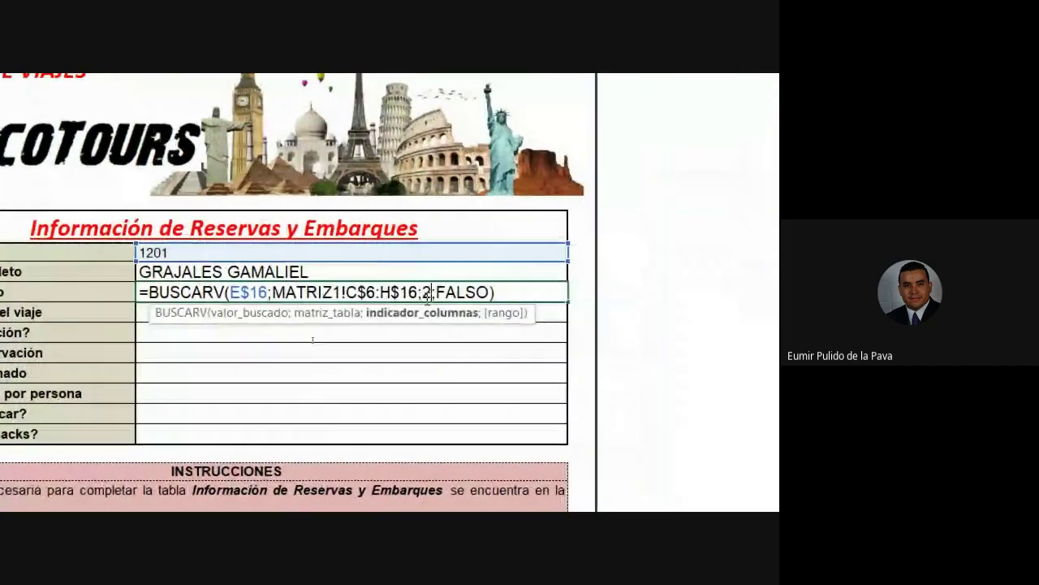
left_click(393, 294)
key("BackSpace")
type("6")
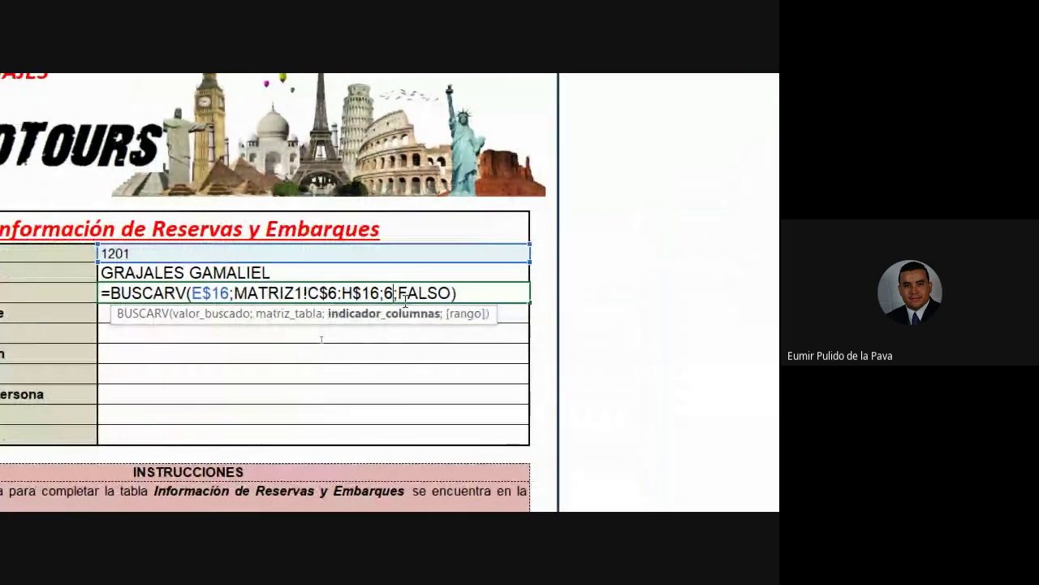
key("Return")
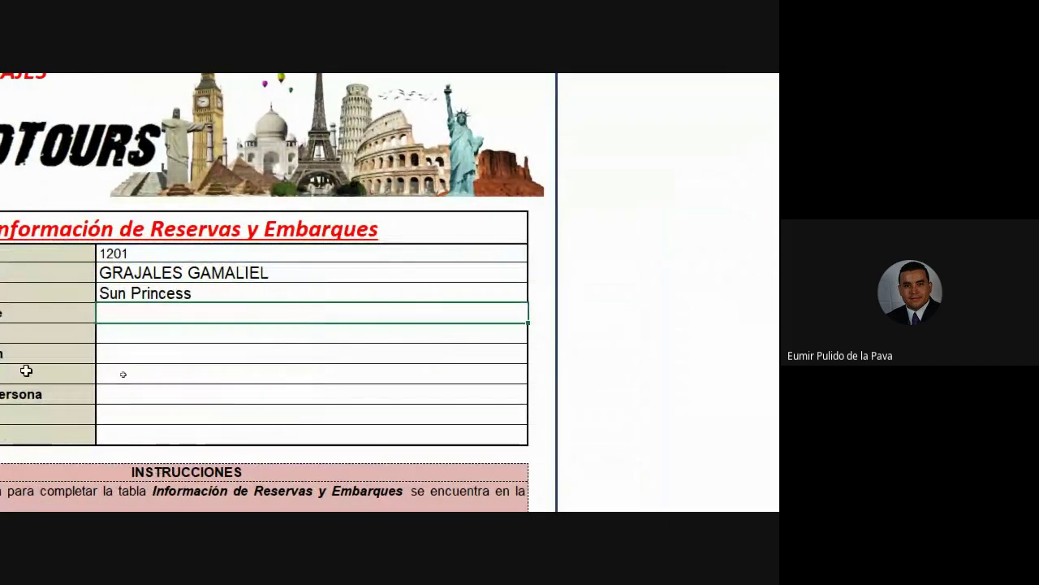
scroll(16, 374, "left", 5)
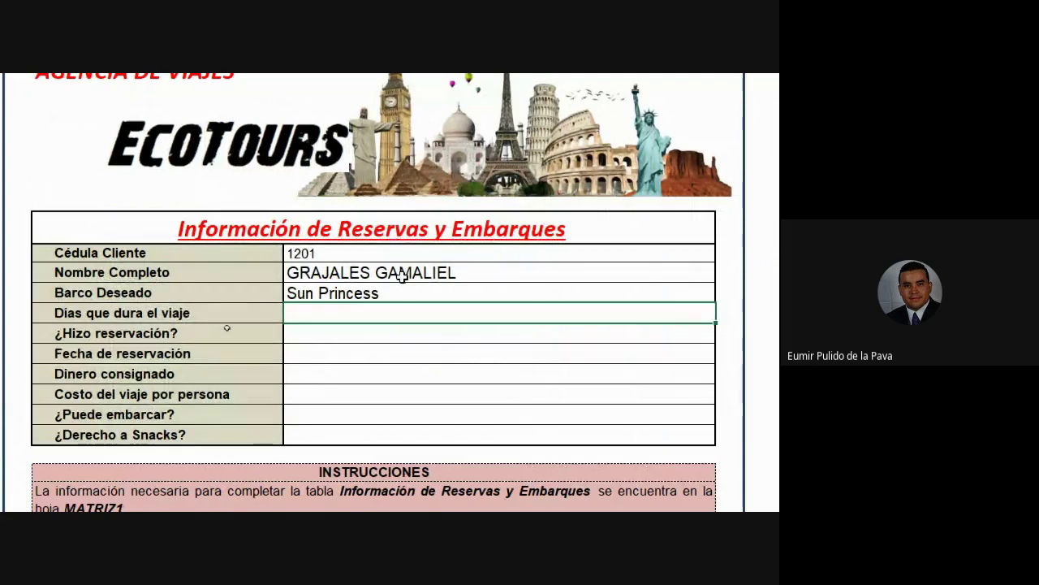
Enter cédula 1203 so Barco Deseado shows Ocean Princess.
left_click(361, 250)
type("1")
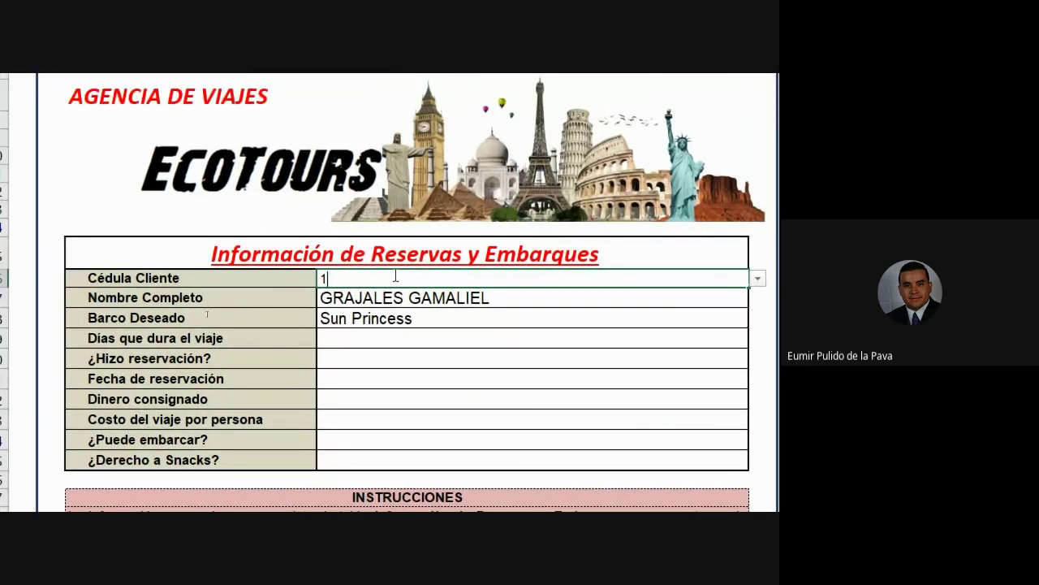
type("203")
key("Return")
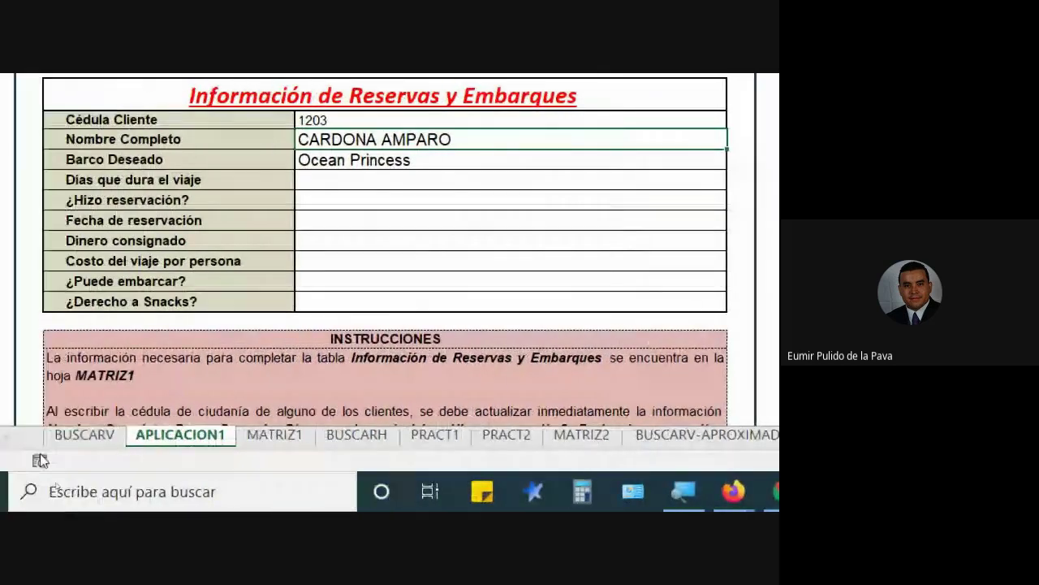
Verify on MATRIZ1 the ship listed for client 1203.
left_click(178, 434)
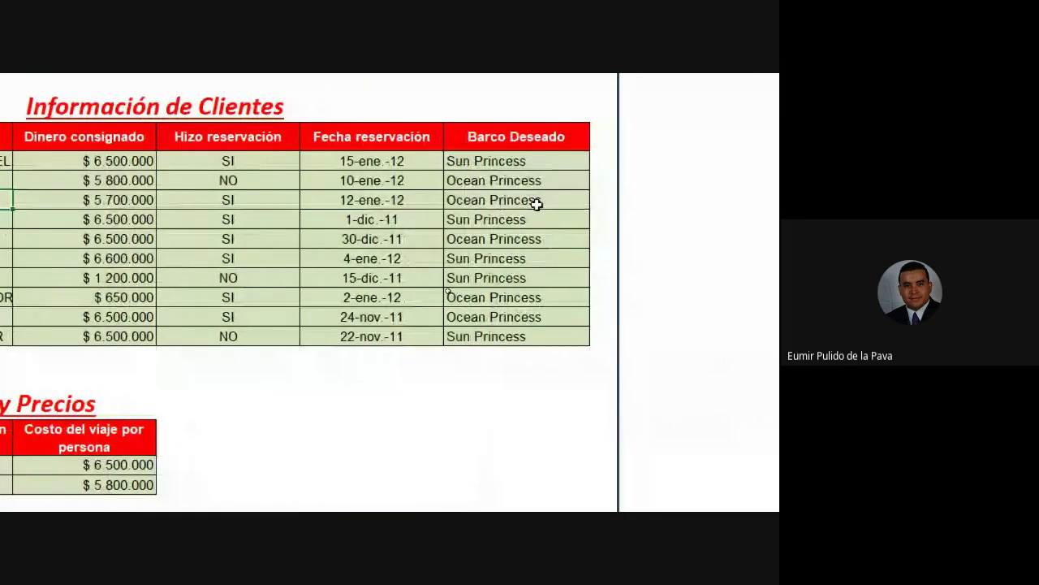
left_click(536, 203)
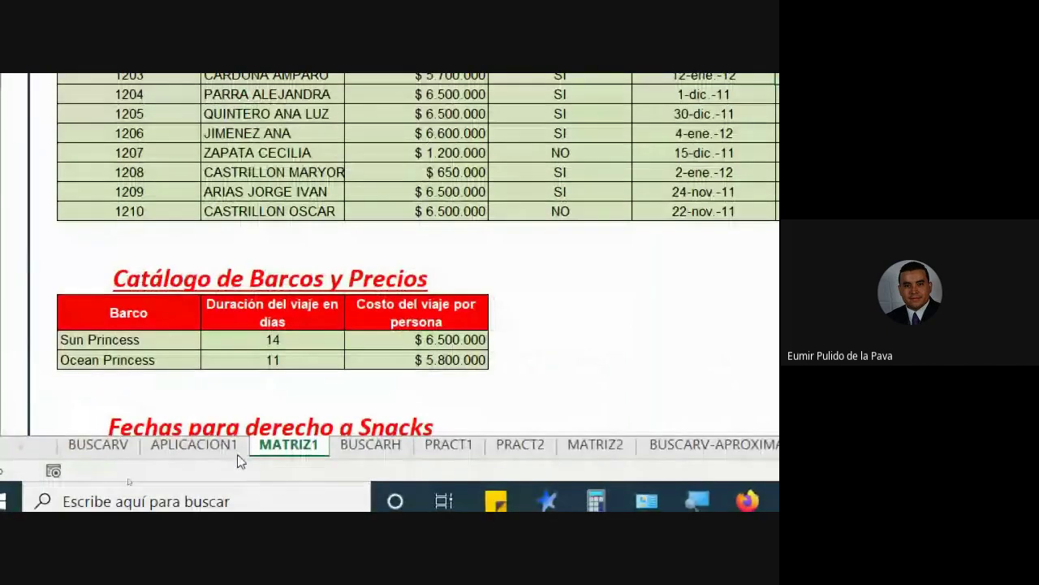
left_click(229, 449)
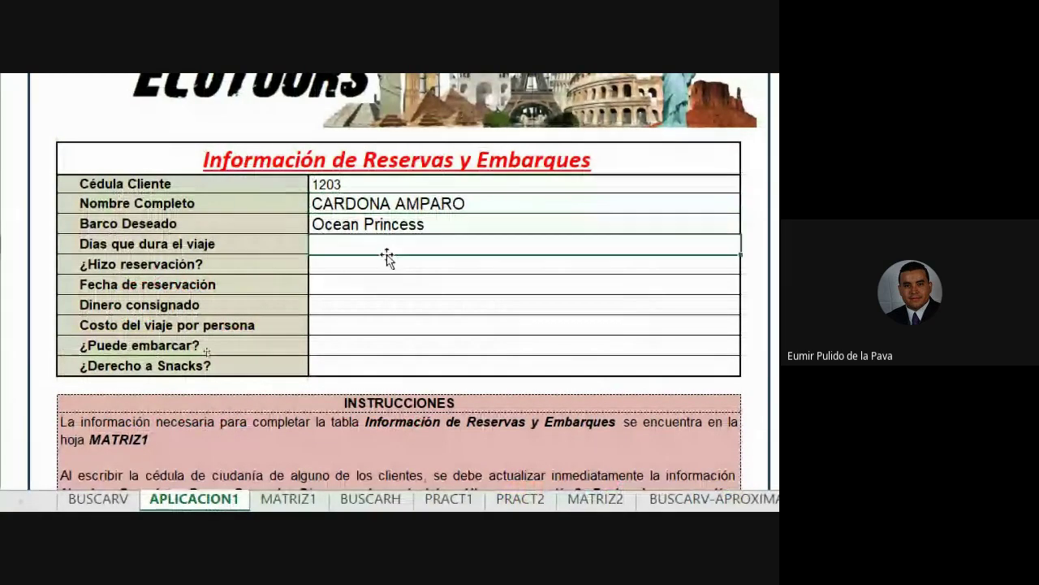
Copy the Barco Deseado lookup down into Días que dura el viaje, then view MATRIZ1's ship catalog.
left_click(349, 225)
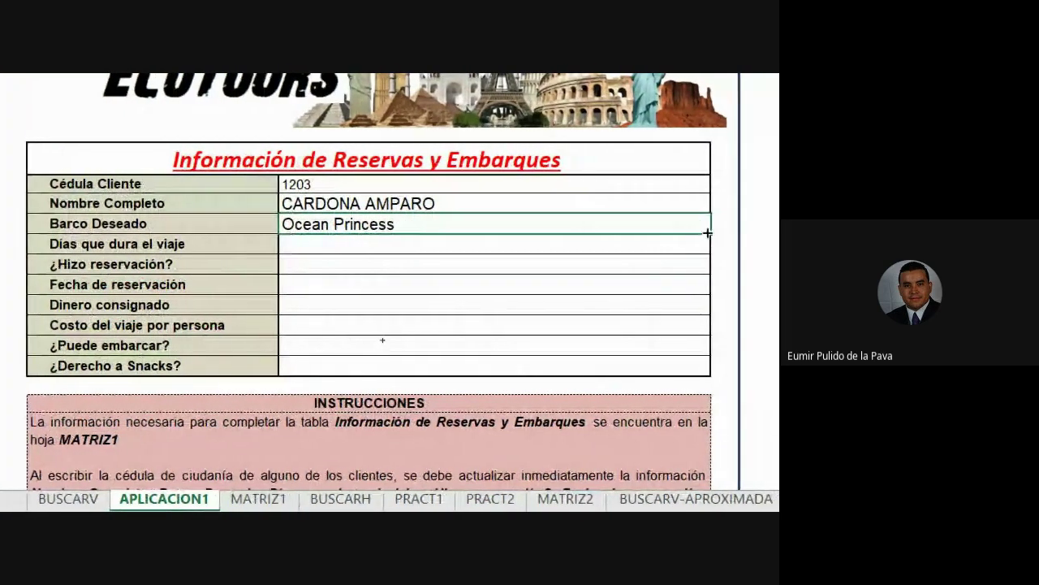
left_click_drag(708, 234, 696, 253)
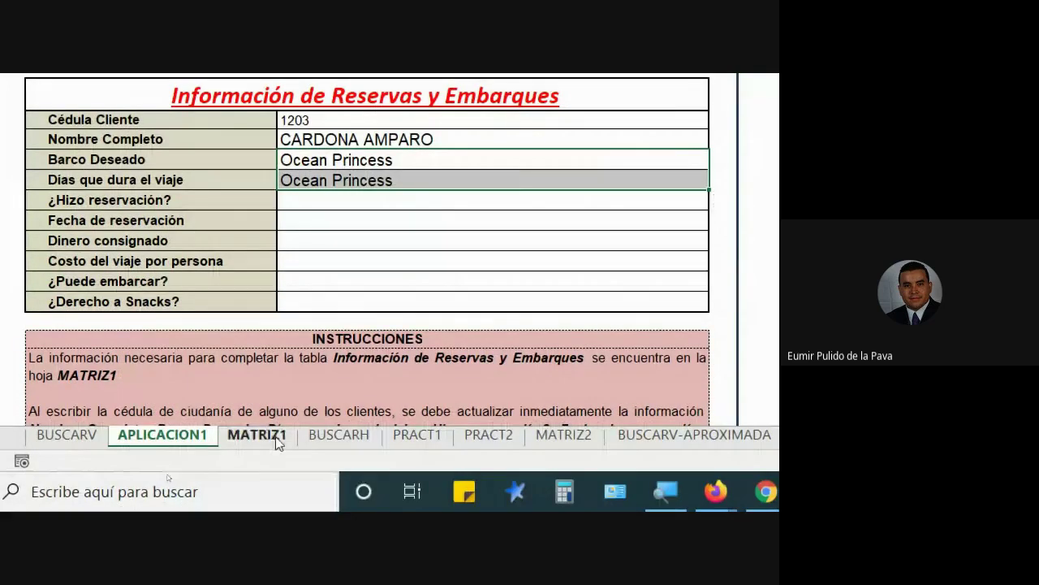
left_click(257, 498)
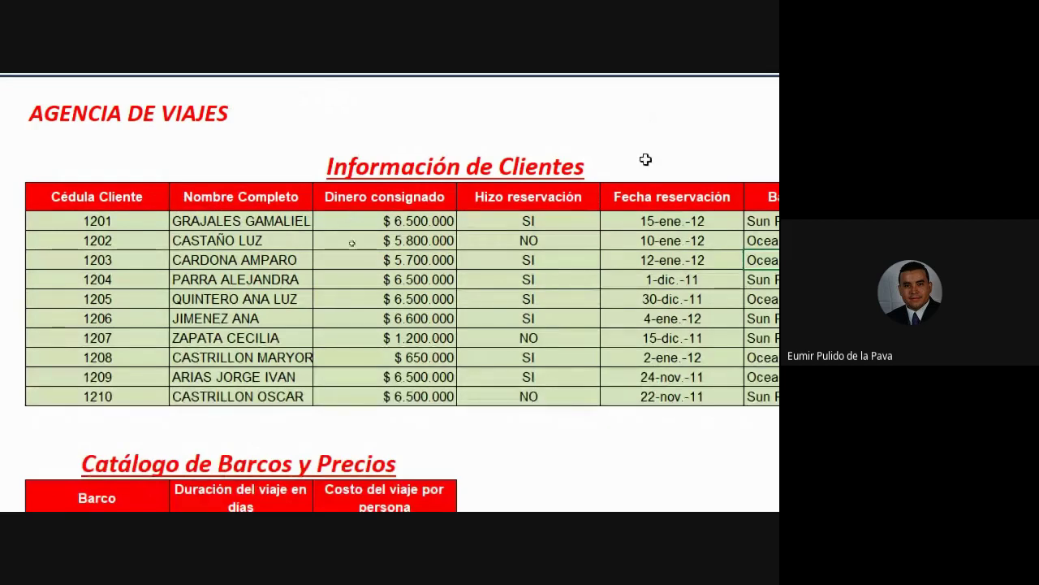
scroll(707, 429, "right", 1)
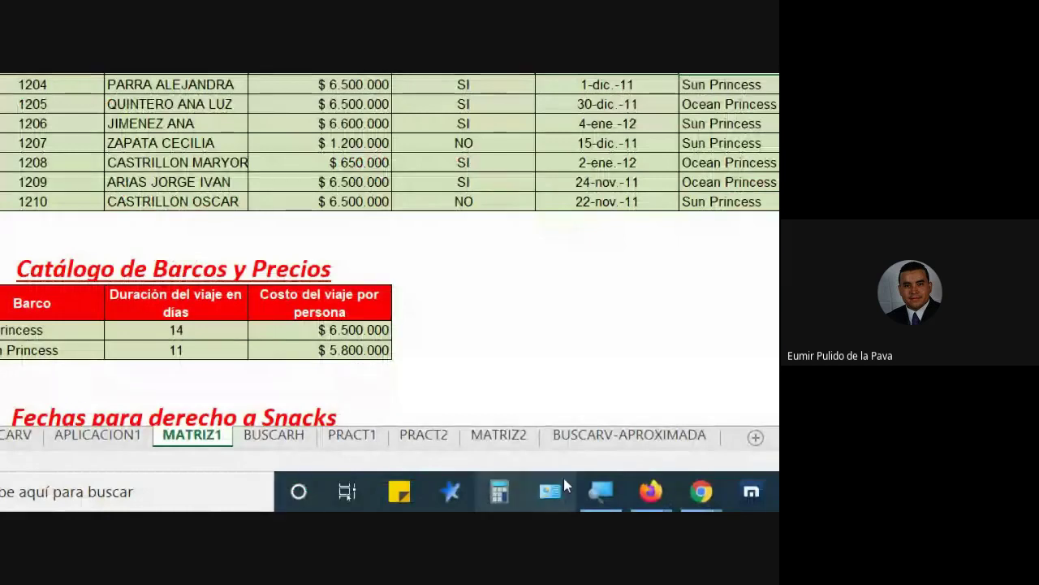
Compare the client table C6:H16 with the boat catalog C20:E22 against the Días que dura el viaje cell.
left_click(601, 492)
left_click(491, 430)
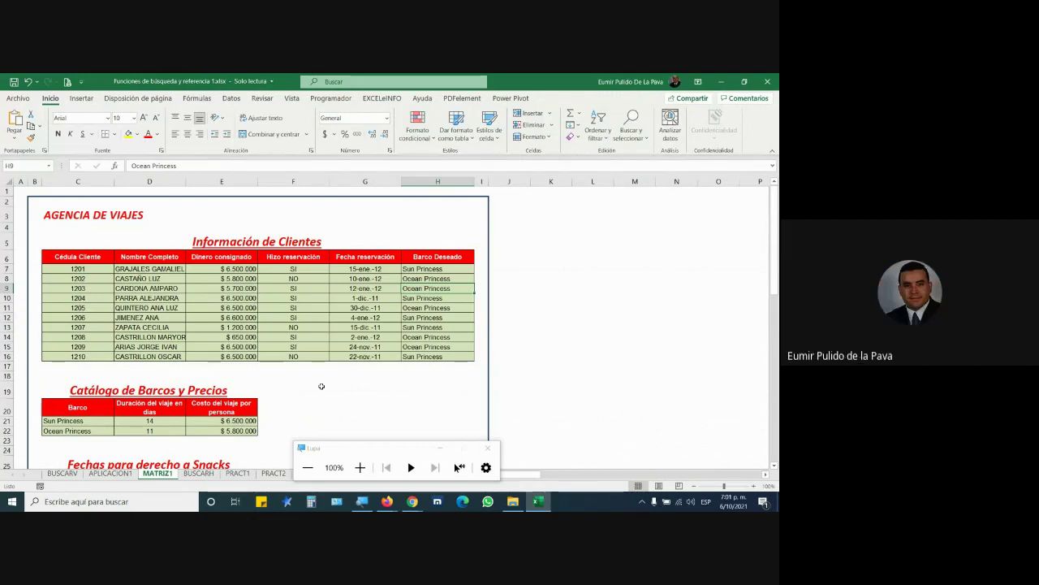
left_click_drag(81, 256, 432, 355)
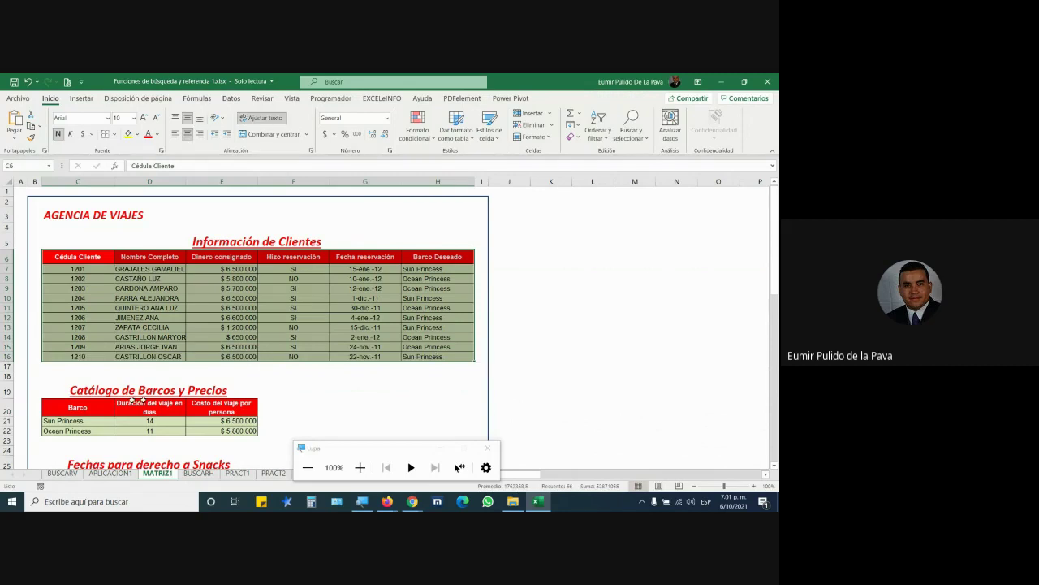
left_click_drag(76, 412, 215, 428)
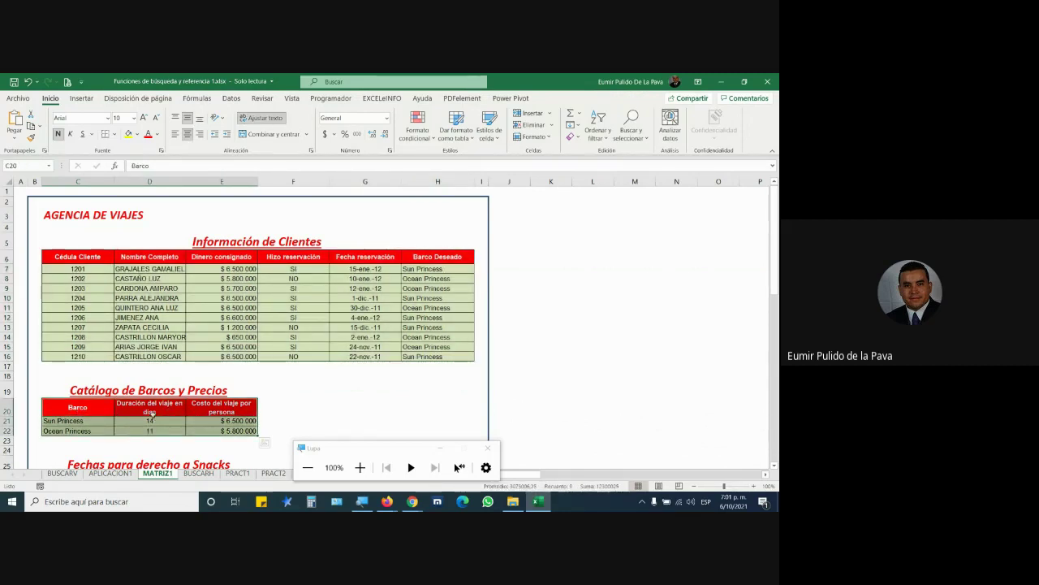
left_click(110, 473)
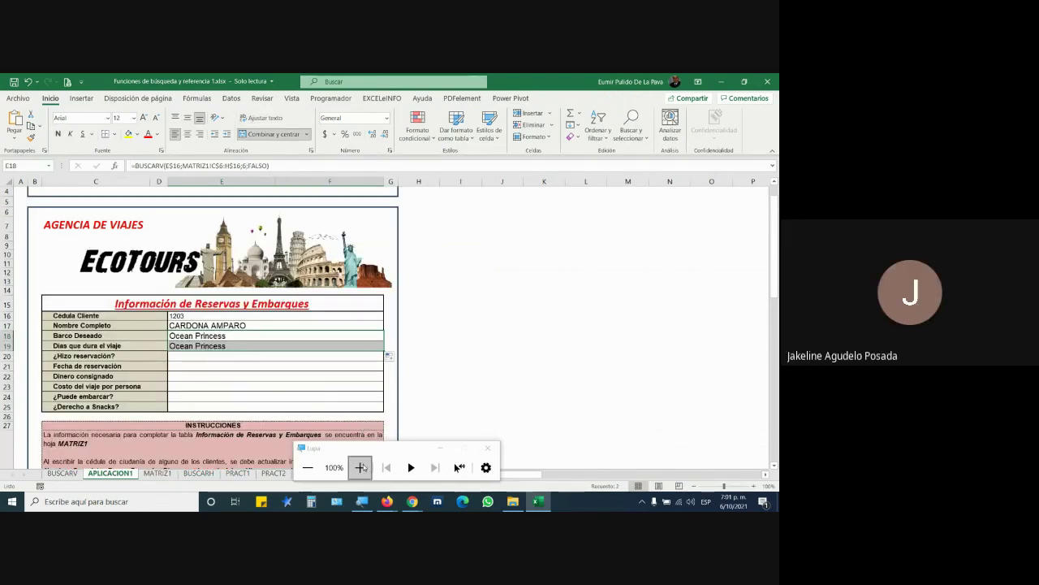
left_click(359, 467)
left_click(455, 226)
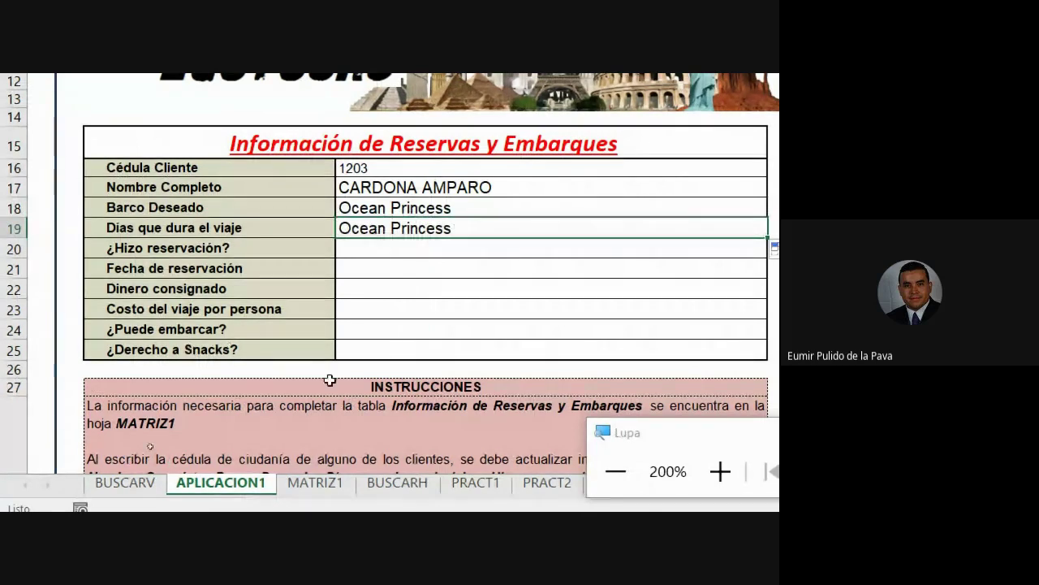
left_click(349, 452)
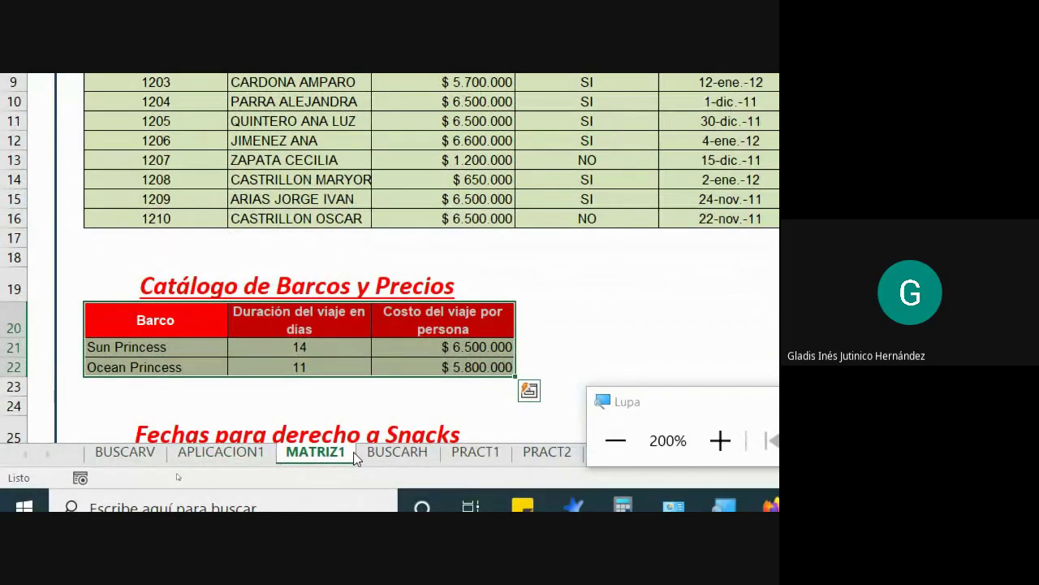
Repoint the Días que dura el viaje formula to lookup value E18 and MATRIZ1 boat catalog C20:E22.
left_click(256, 457)
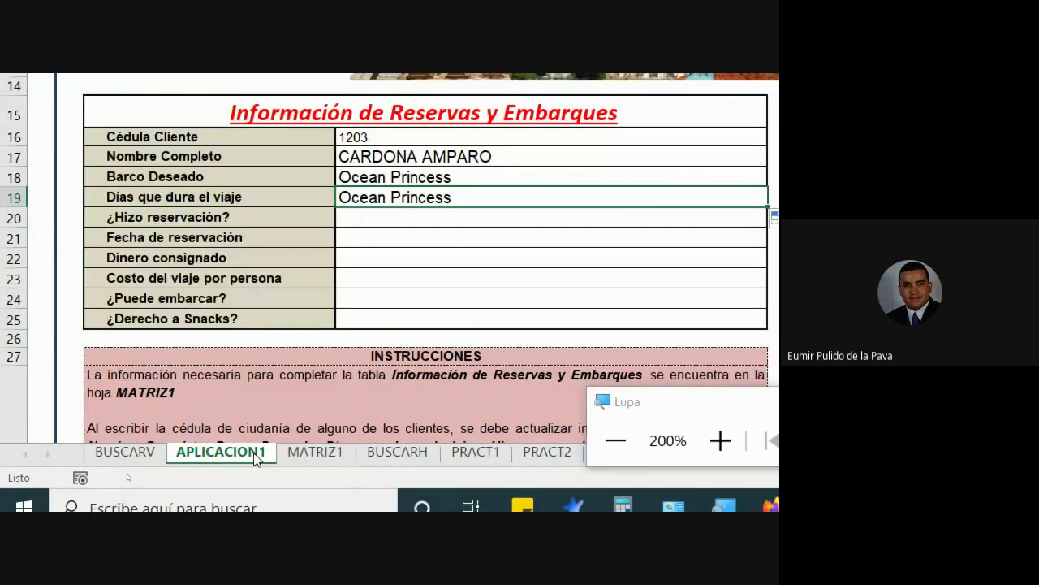
double_click(382, 198)
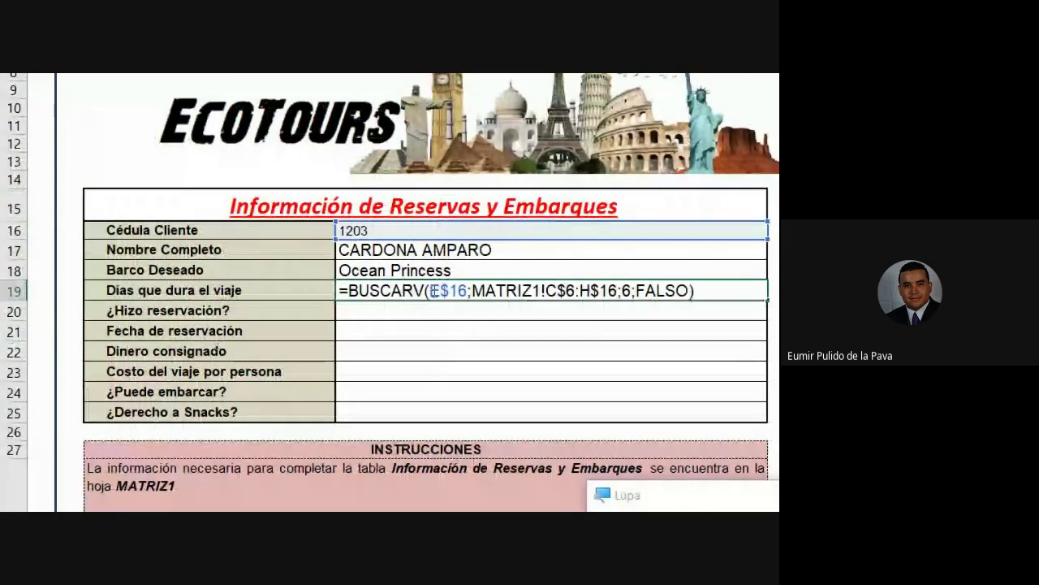
left_click_drag(431, 290, 468, 290)
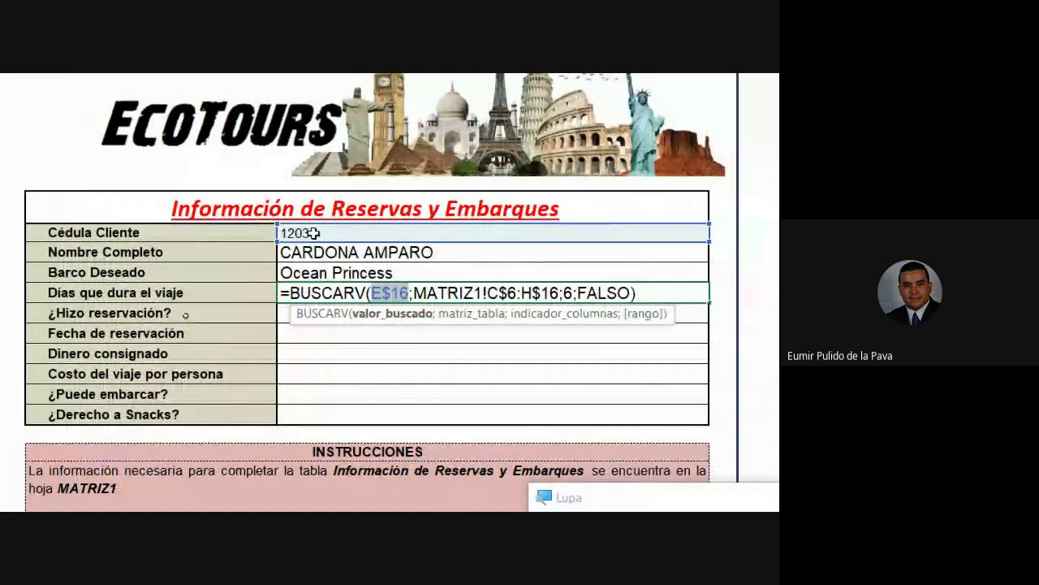
key("BackSpace")
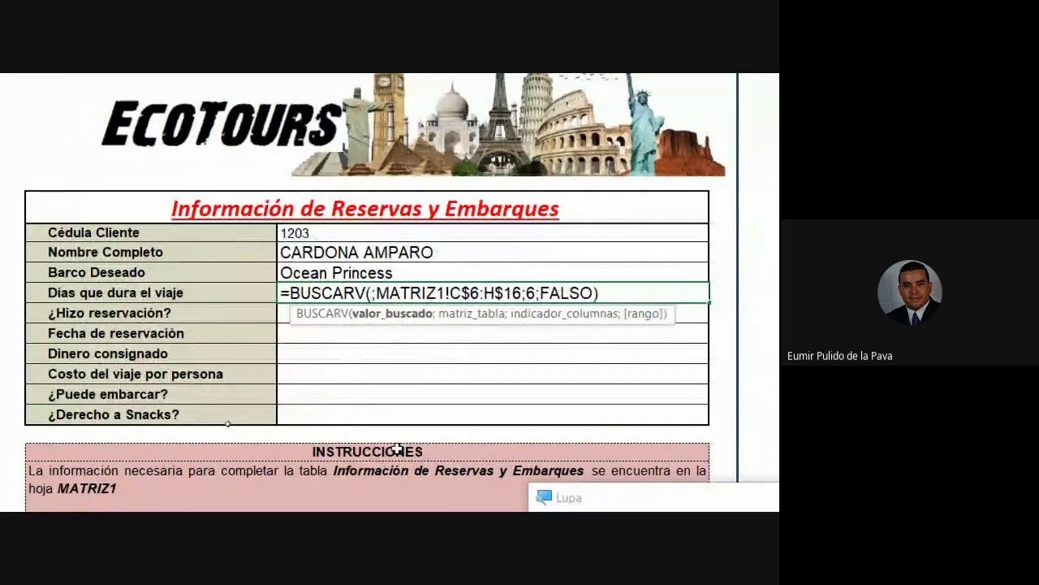
left_click(316, 273)
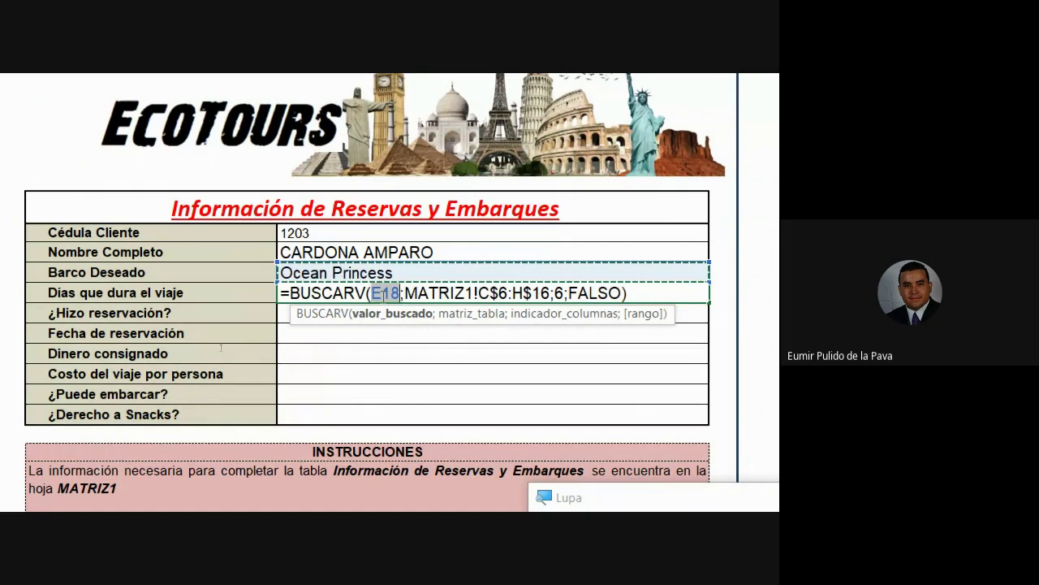
left_click_drag(405, 293, 552, 294)
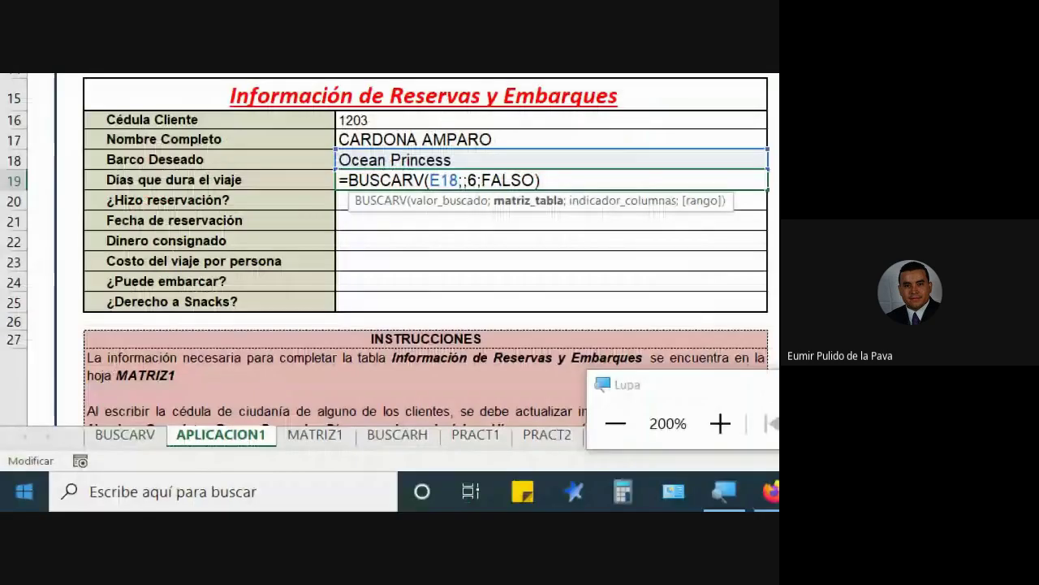
left_click(318, 435)
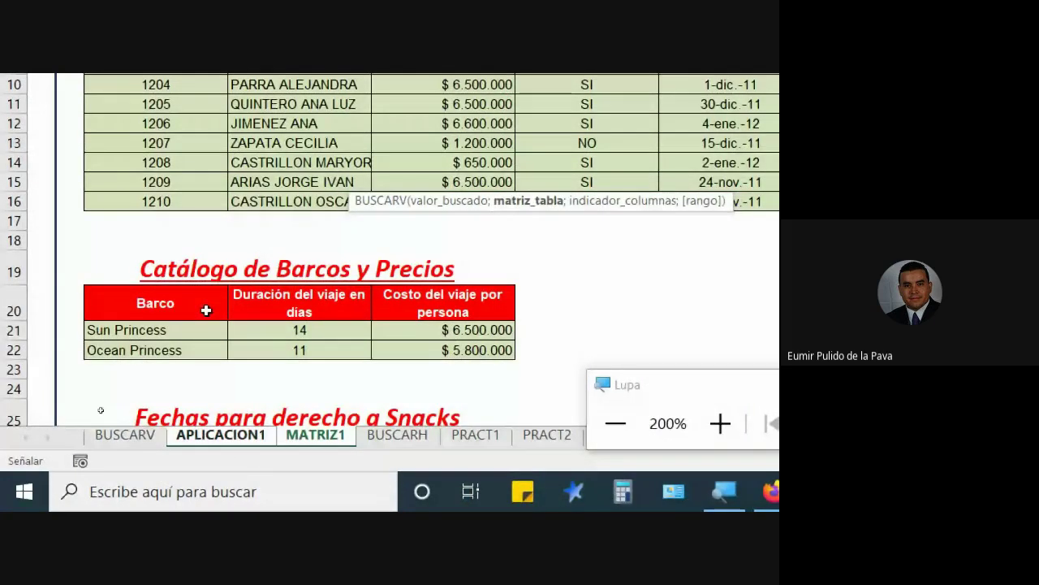
left_click_drag(204, 309, 418, 350)
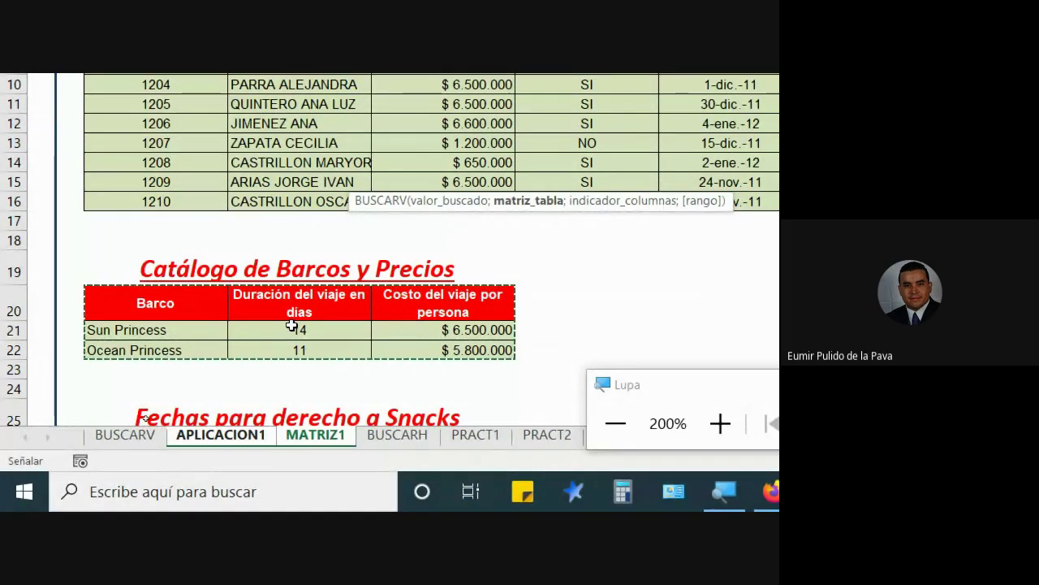
key("Return")
Change the formula's column index from 6 to 2 so the trip length shows 11.
double_click(420, 181)
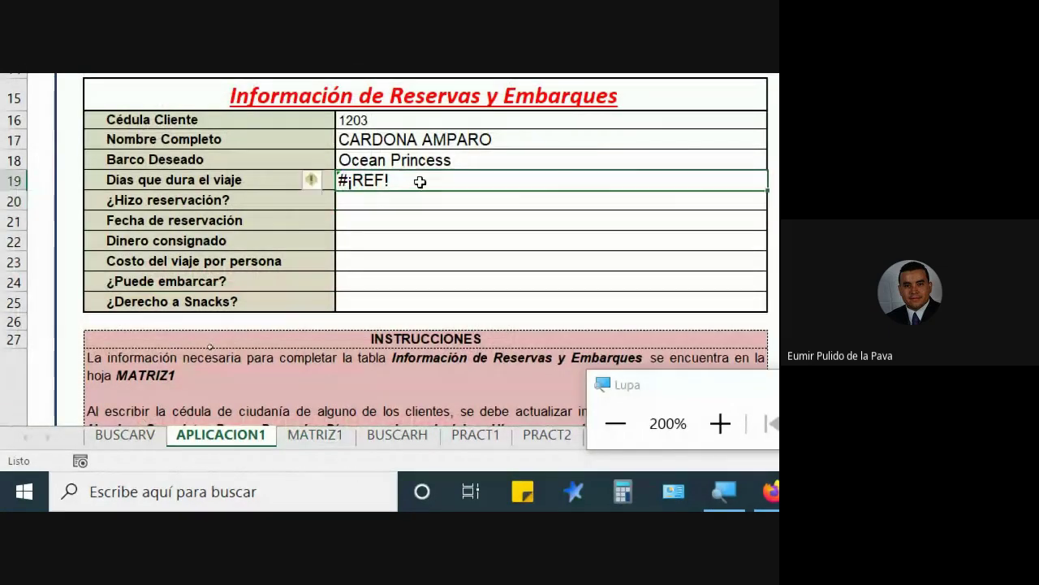
left_click_drag(476, 180, 591, 181)
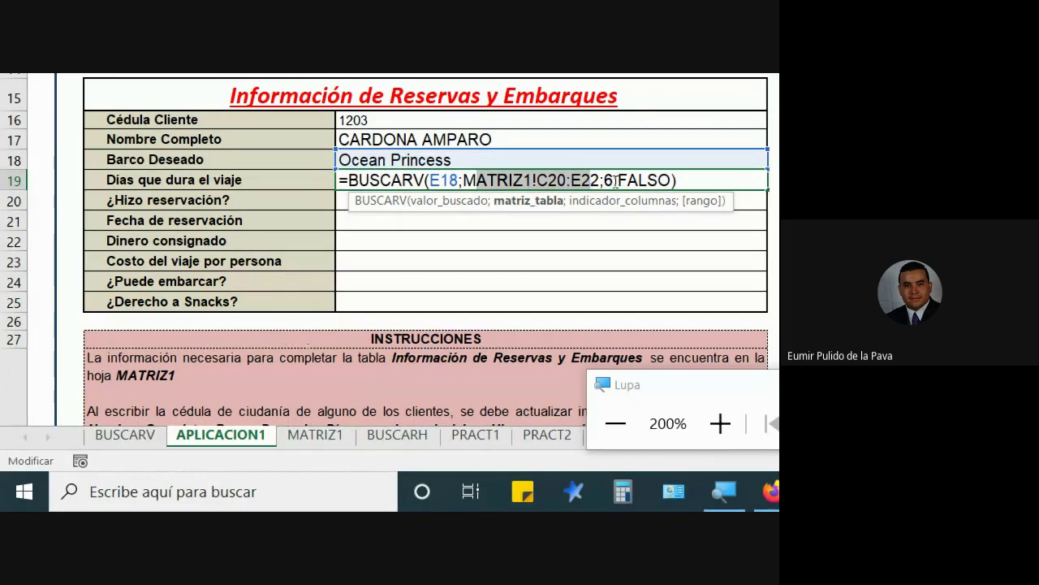
left_click(613, 180)
key("BackSpace")
type("2")
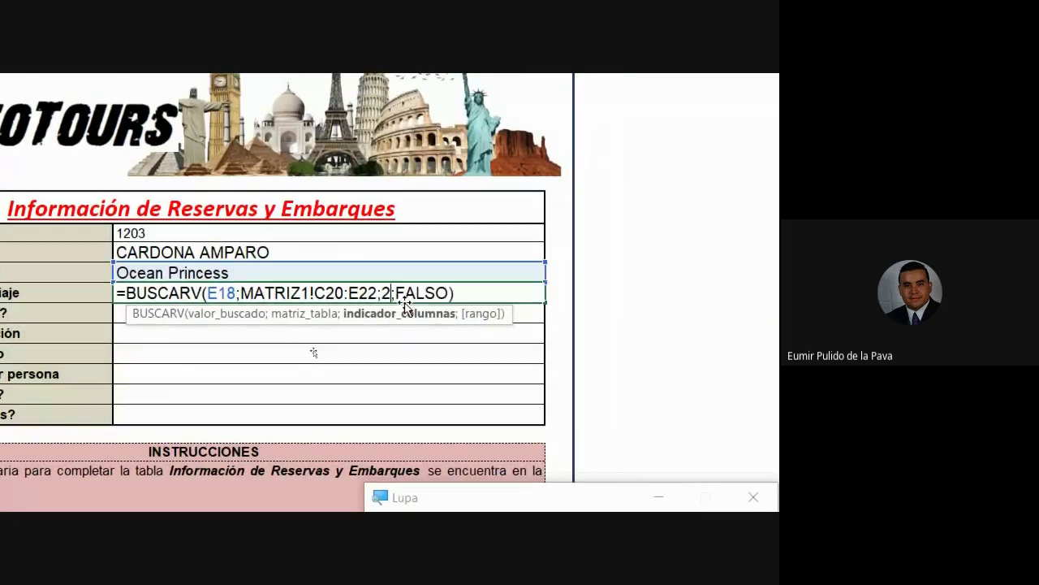
key("Return")
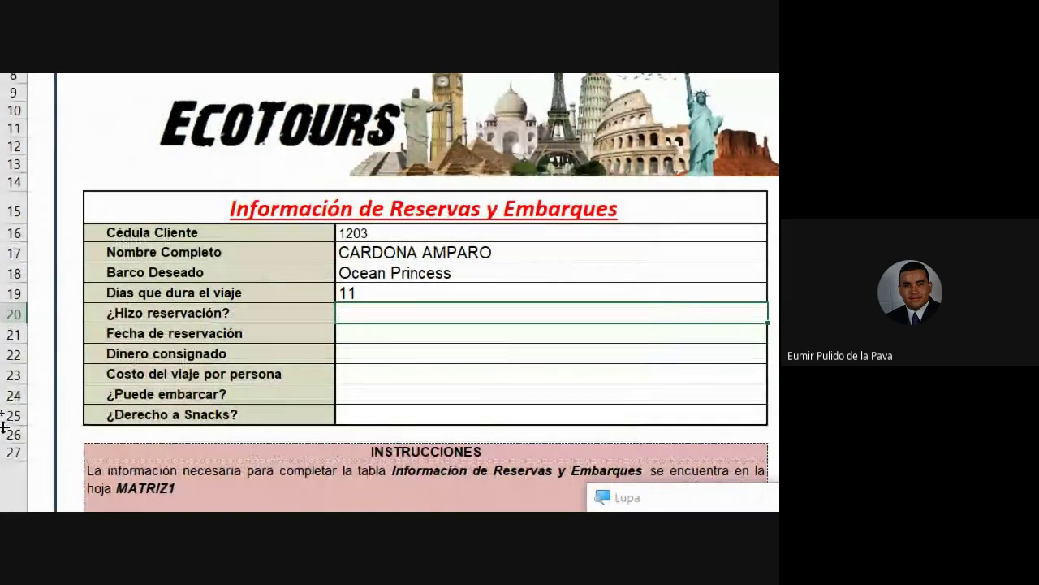
double_click(379, 289)
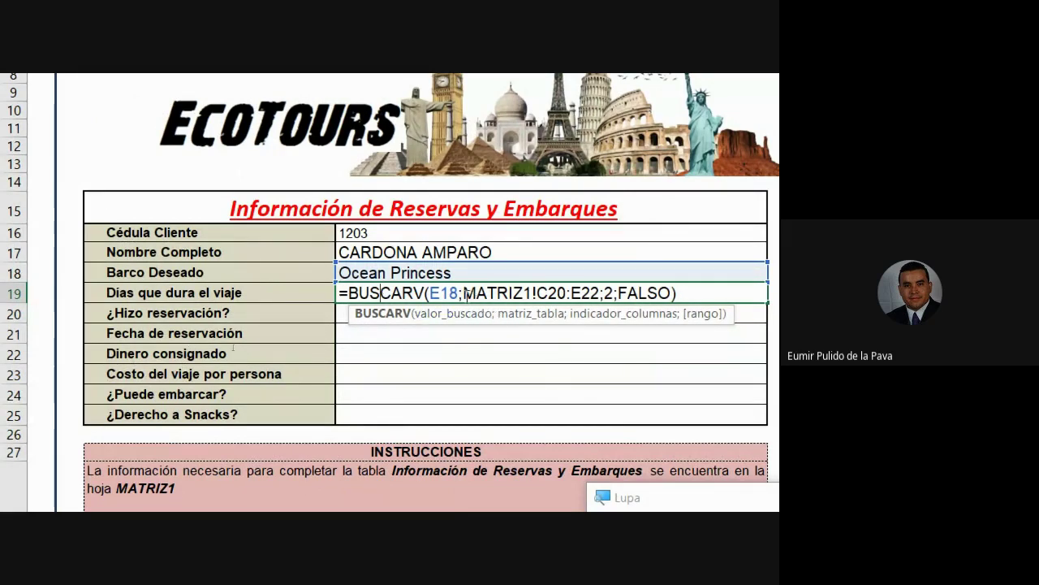
left_click_drag(463, 292, 601, 292)
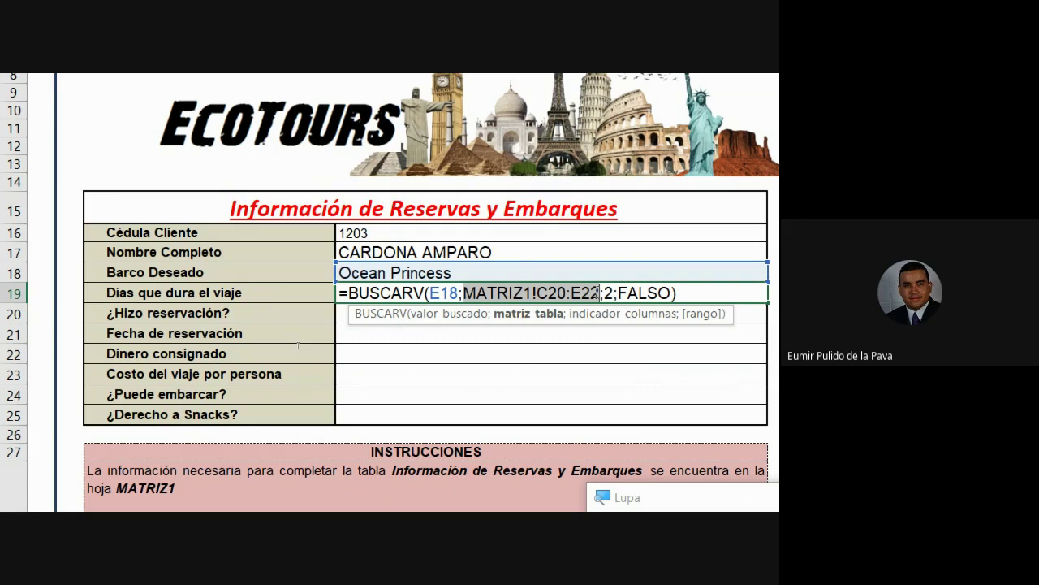
key("ctrl+Return")
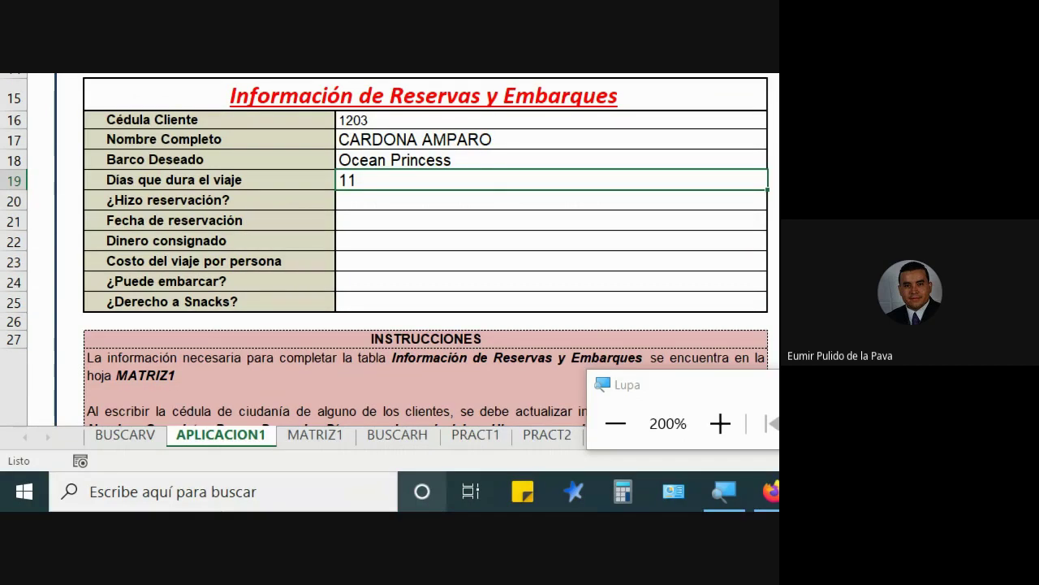
Name the MATRIZ1 client table C6:H16 as BDCLIENTES in the Name Manager.
left_click(315, 435)
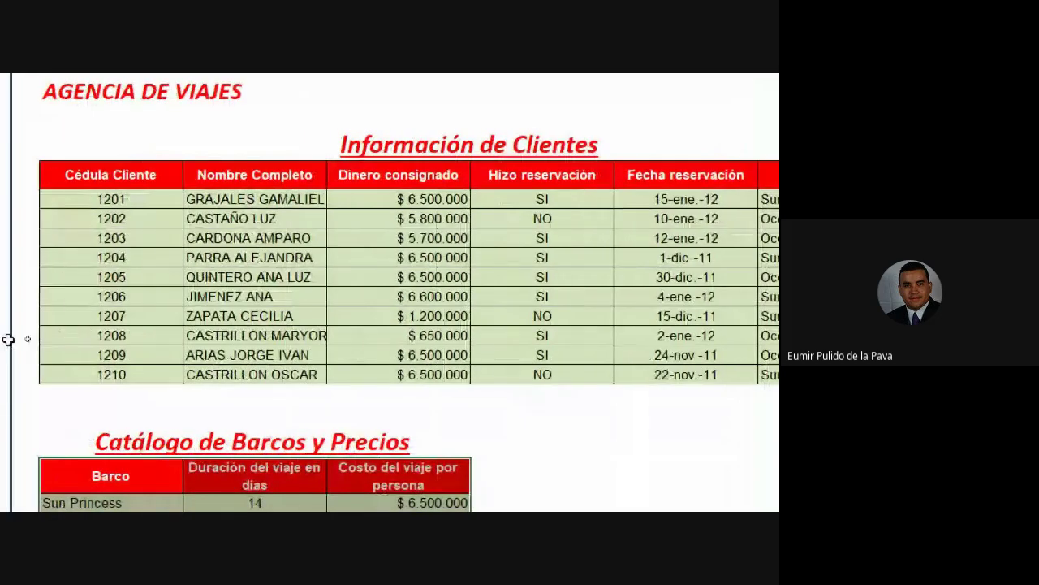
mouse_move(100, 173)
left_mouse_down()
mouse_move(720, 361)
mouse_move(720, 372)
left_mouse_up()
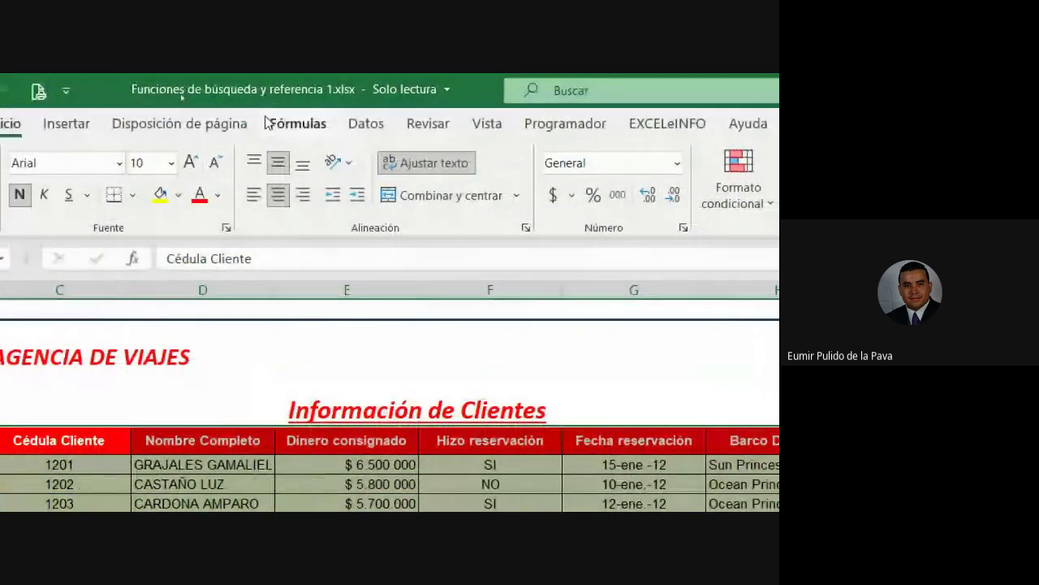
left_click(268, 122)
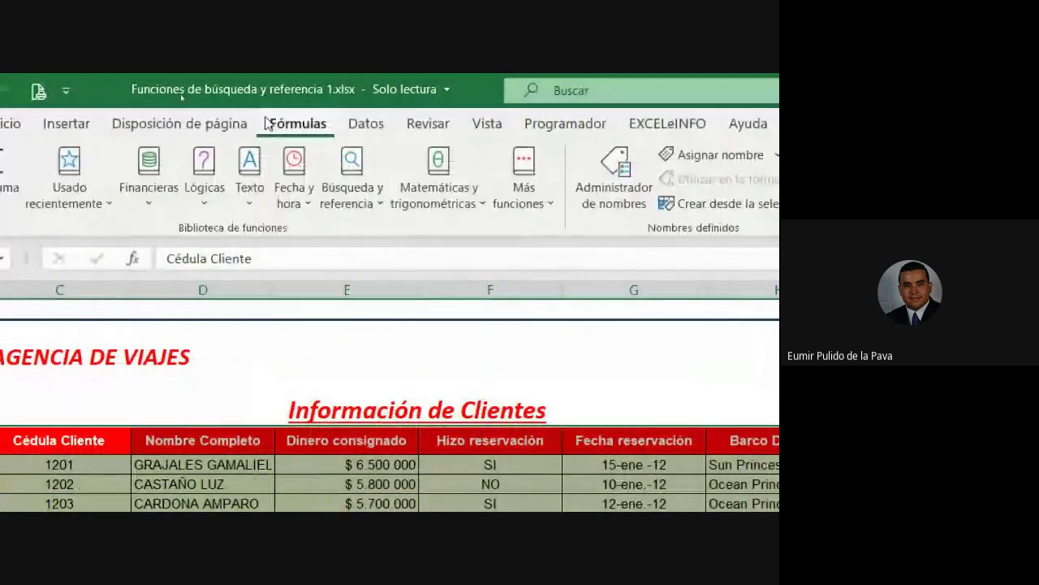
left_click(598, 189)
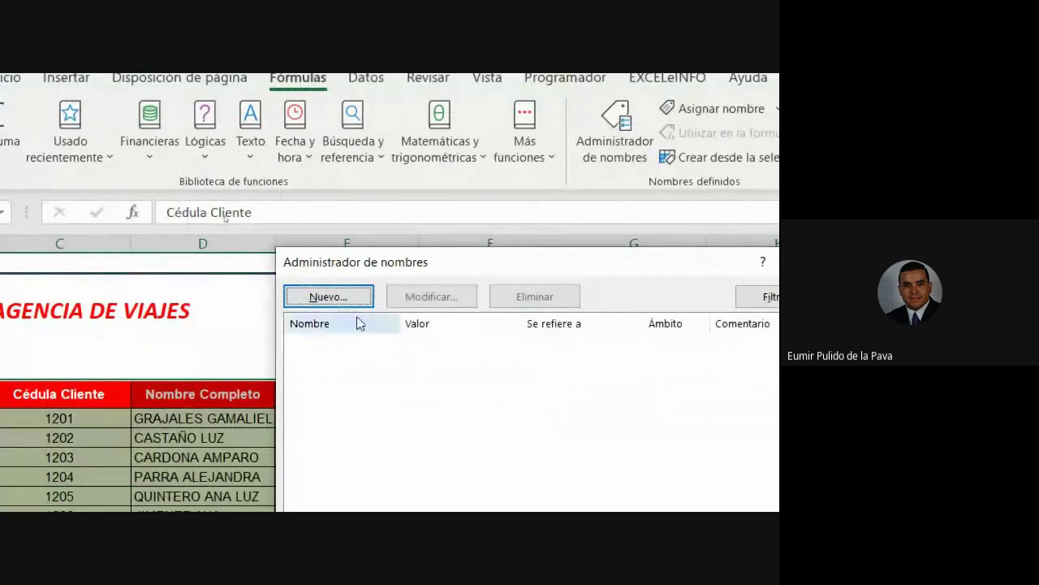
left_click(350, 299)
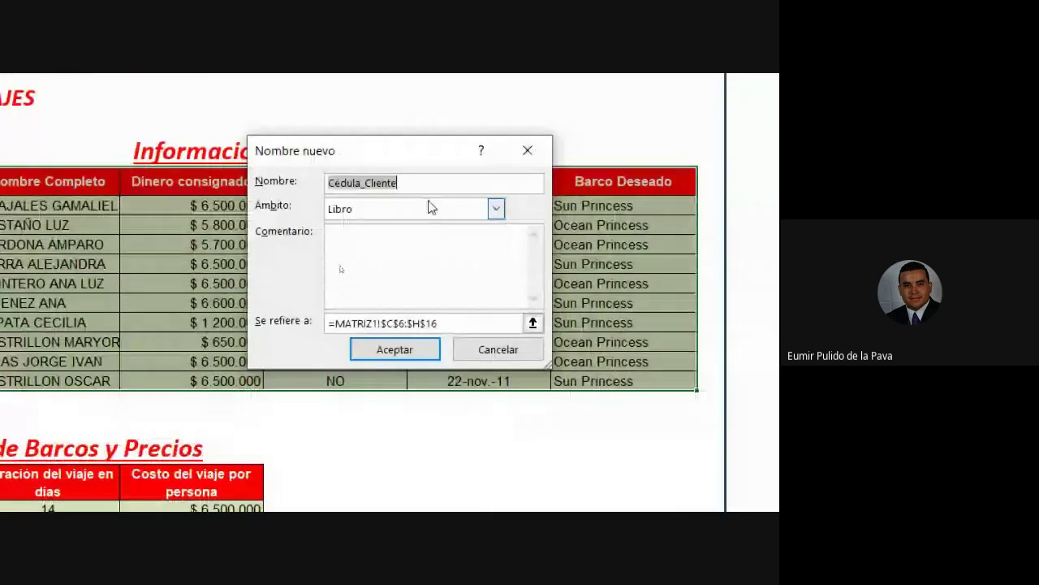
type("b")
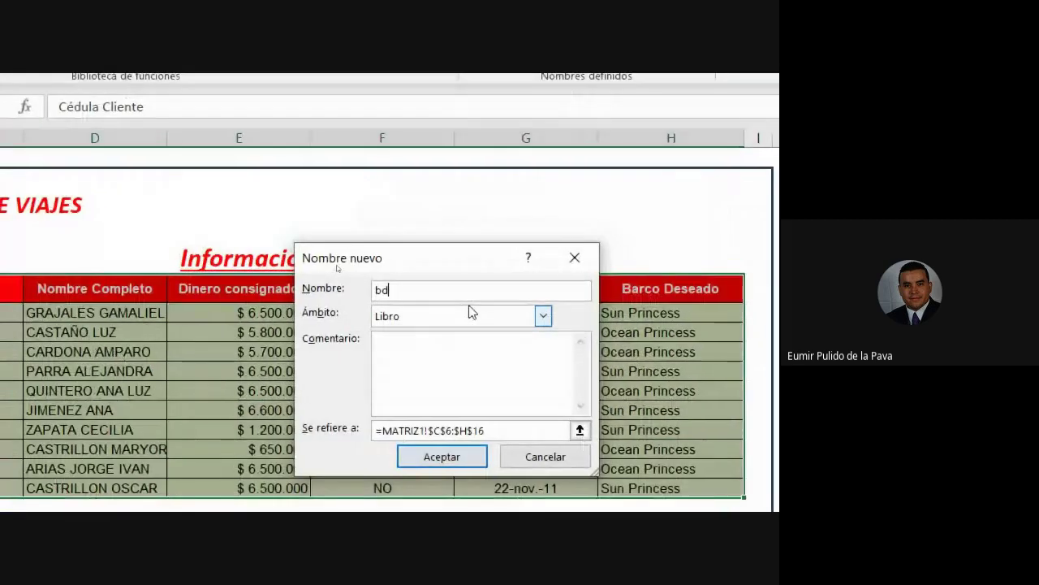
key("BackSpace")
type("BD")
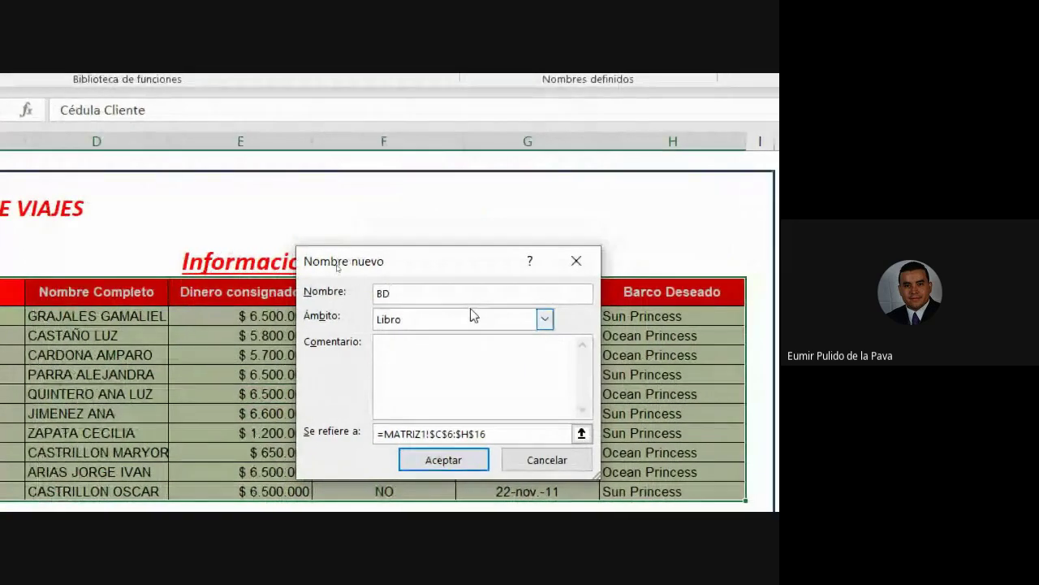
type("CLIENTES")
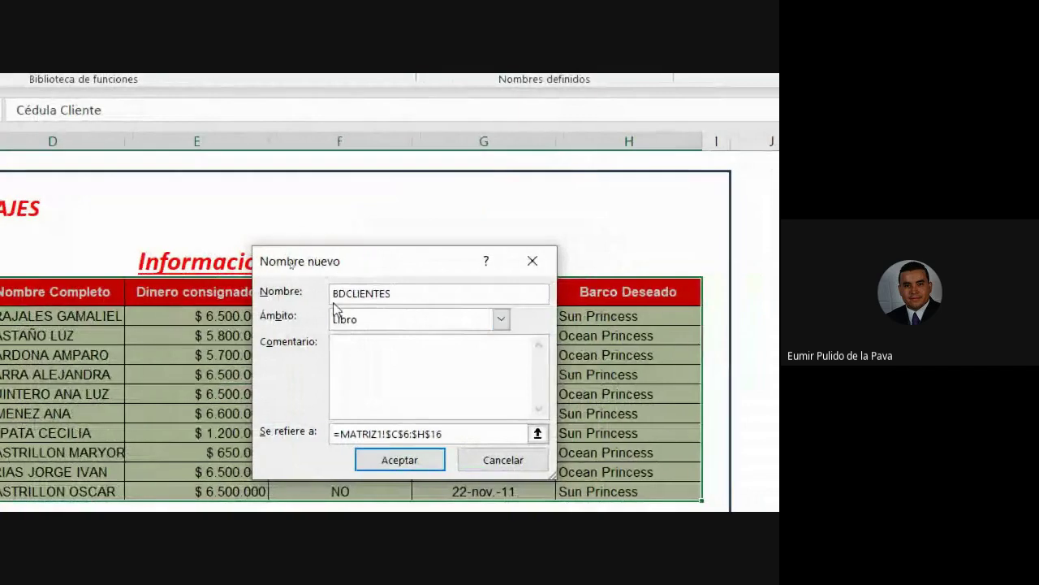
left_click(397, 463)
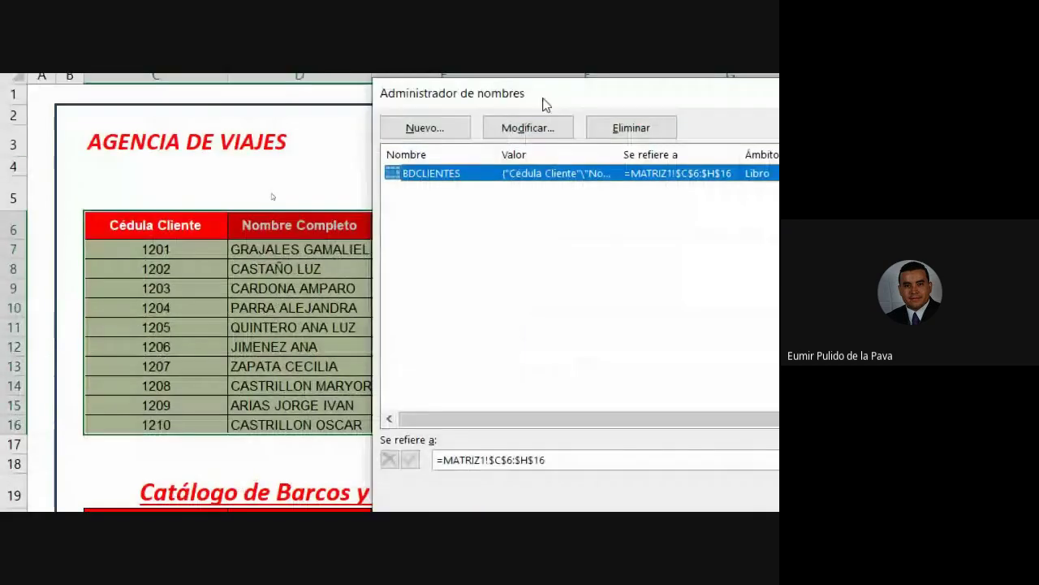
Add the name BDBARCOS for the boat catalog C20:E22 and close the Name Manager.
left_click(454, 129)
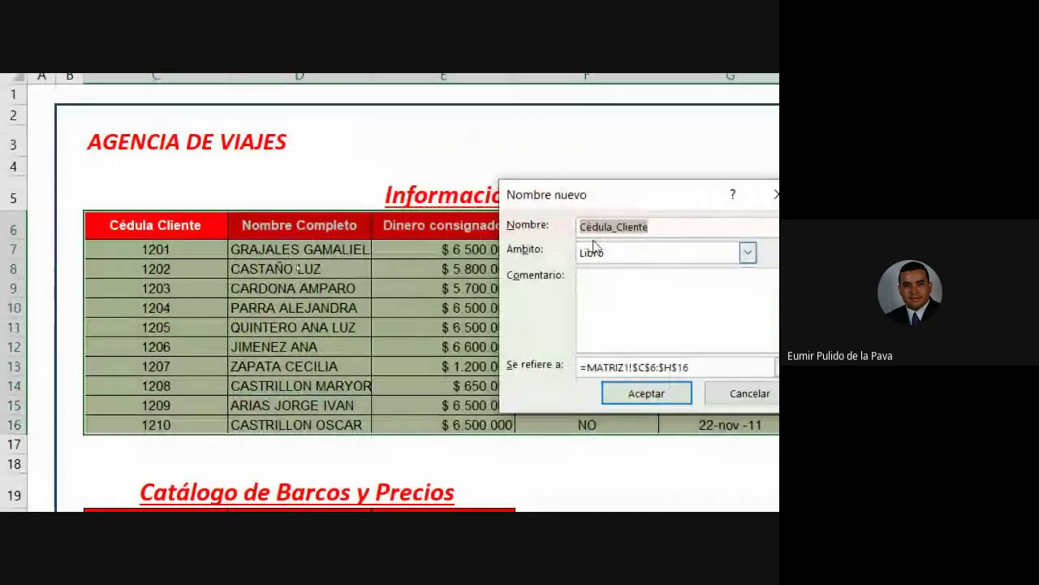
type("BARC")
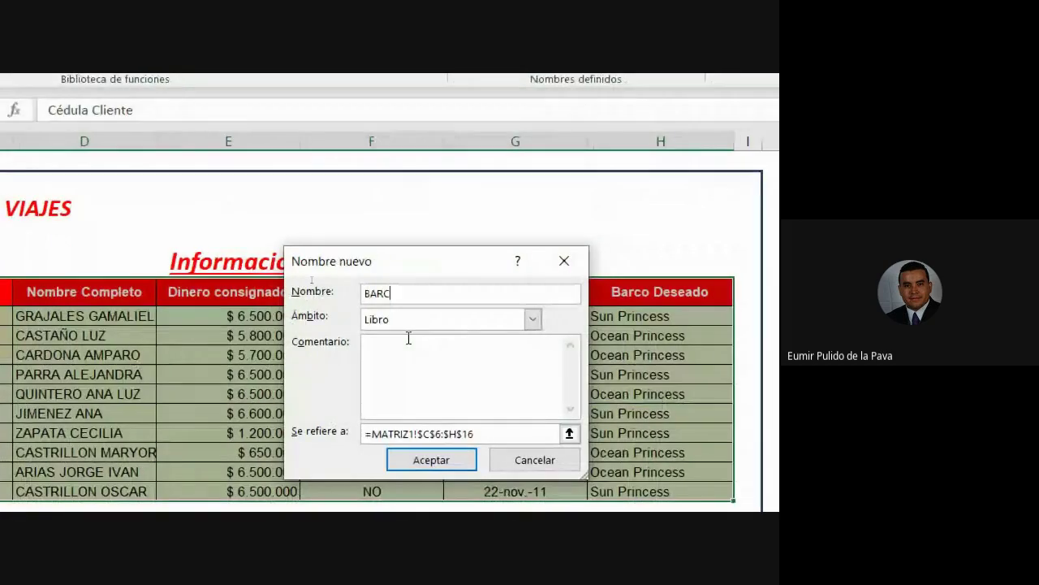
key("BackSpace")
key("BackSpace")
key("BackSpace")
key("BackSpace")
type("BD")
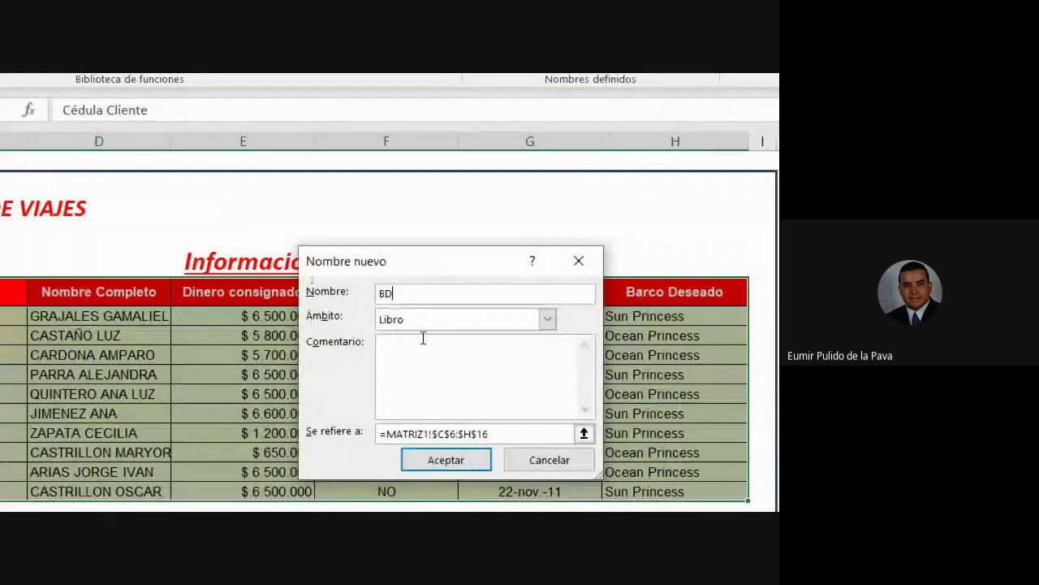
type("BARCOS")
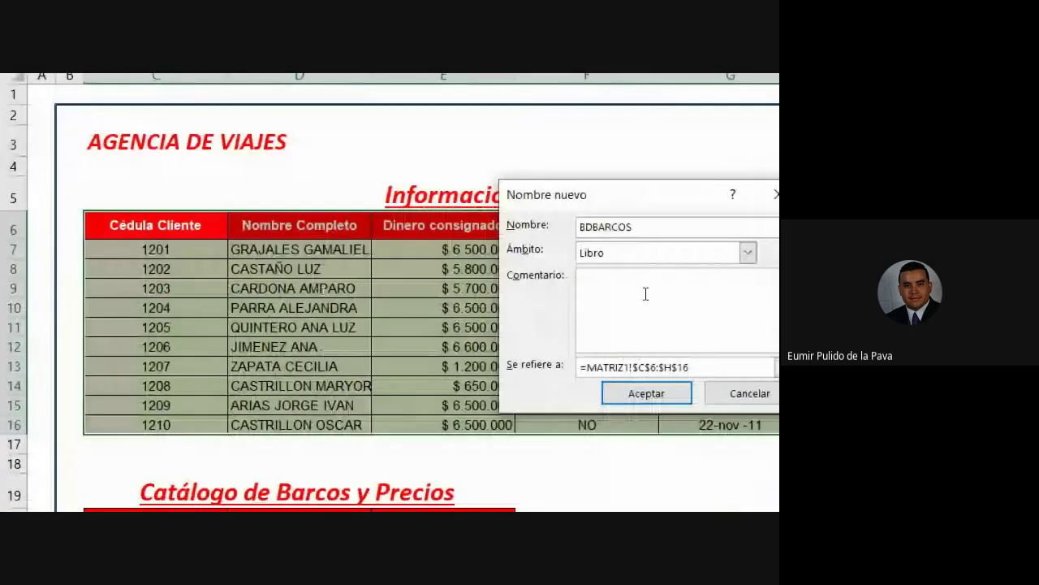
key("Tab")
key("Tab")
key("Tab")
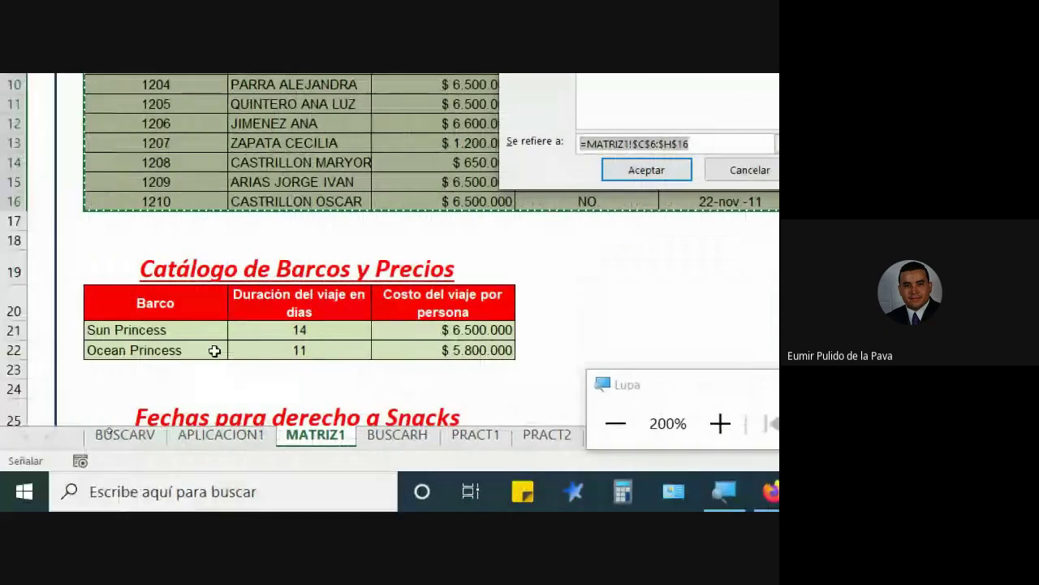
left_click_drag(194, 313, 439, 345)
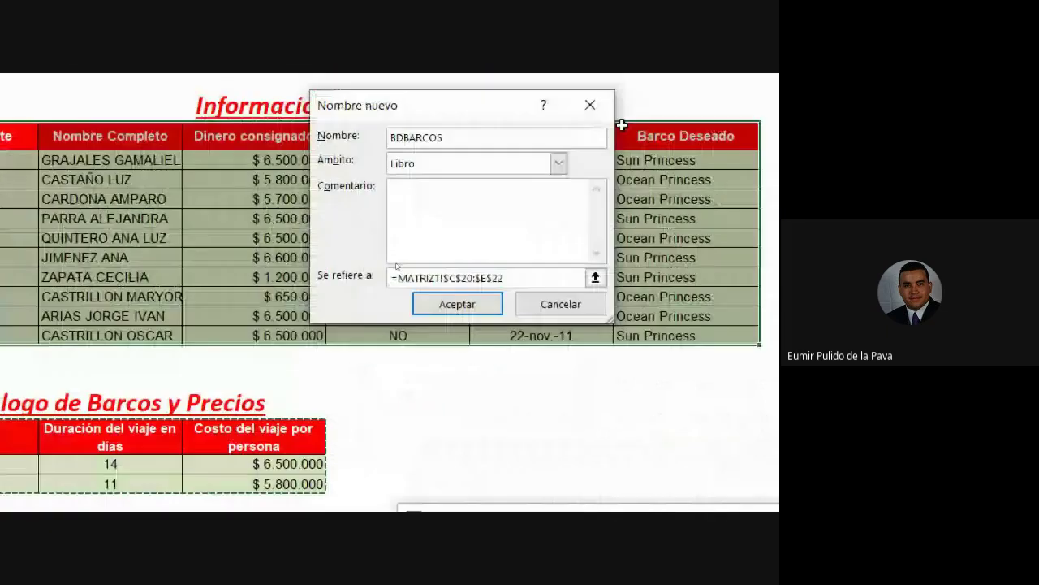
left_click(457, 303)
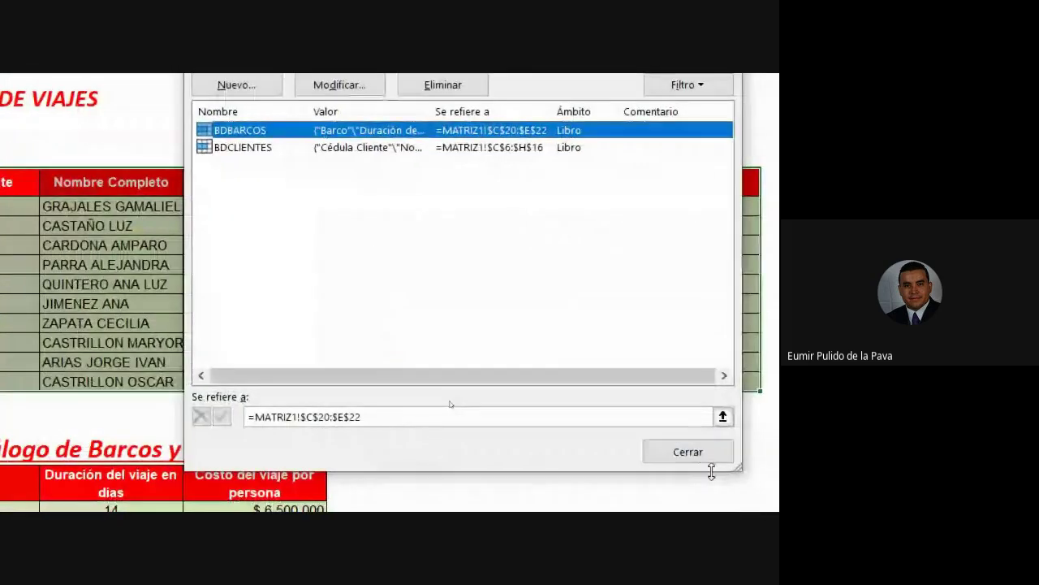
left_click(689, 451)
Clear the old results and enter =BUSCARV(E$16;BDCLIENTES;2;0) in Nombre Completo.
left_click(113, 436)
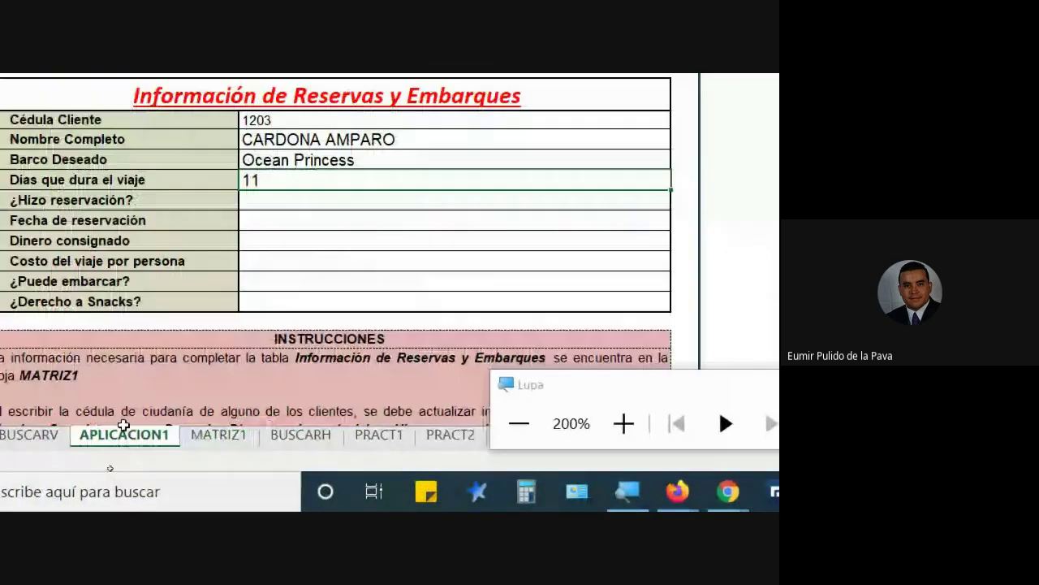
left_click_drag(339, 142, 332, 180)
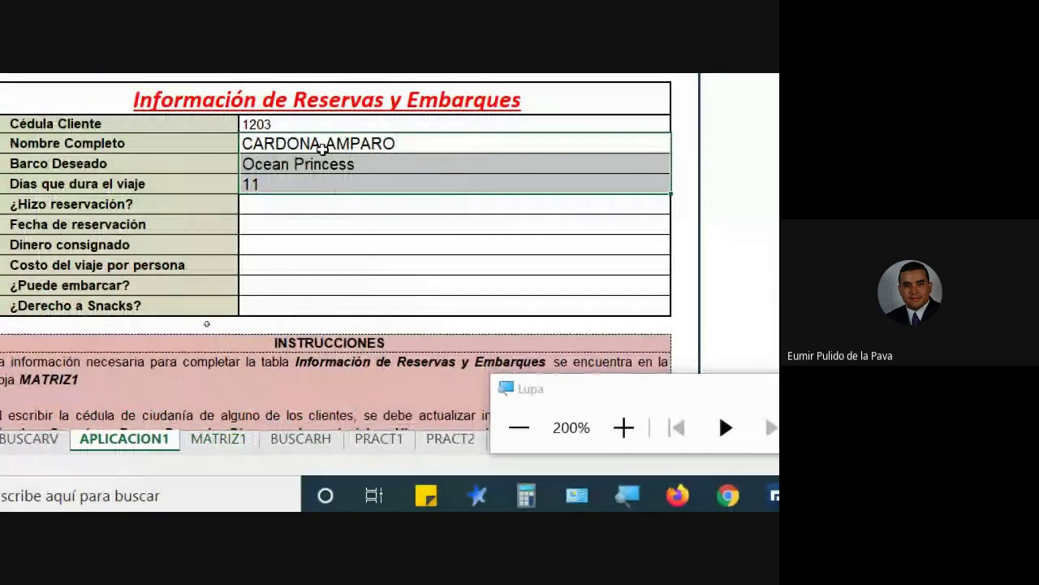
key("Delete")
left_click(295, 163)
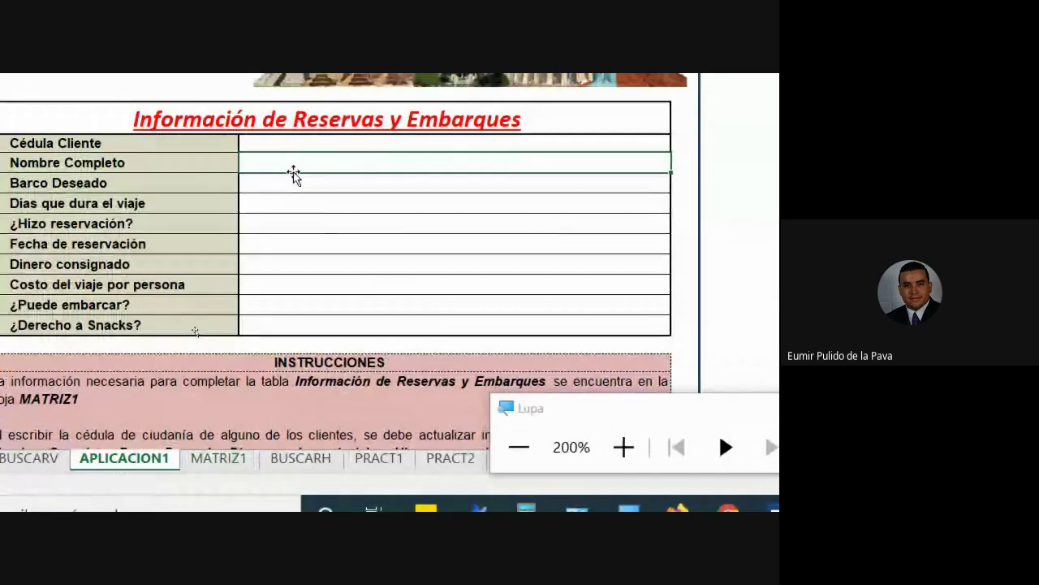
type("=BUS")
key("Down")
key("Down")
key("Tab")
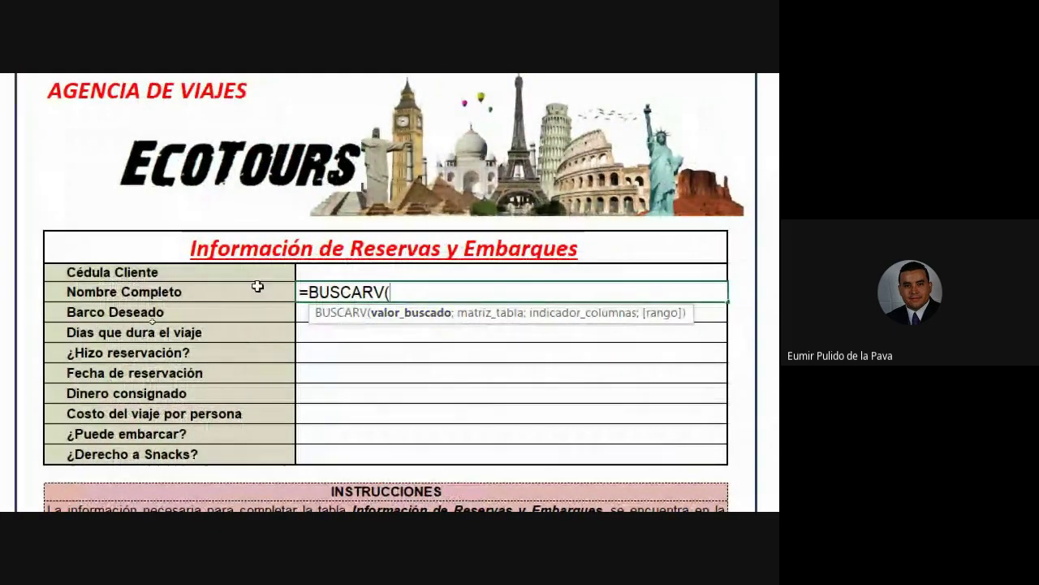
left_click(328, 275)
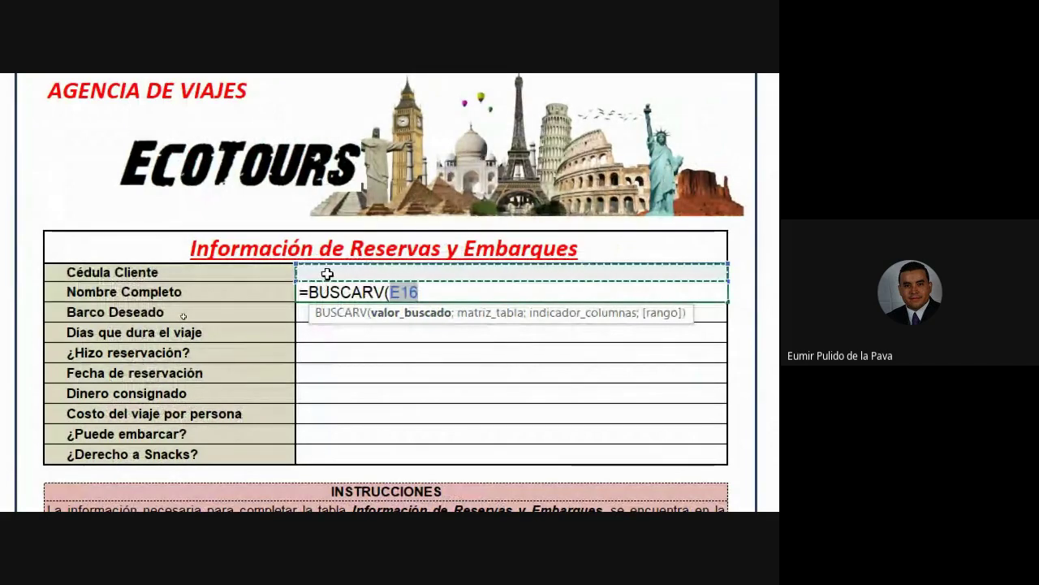
key("F4")
key("F4")
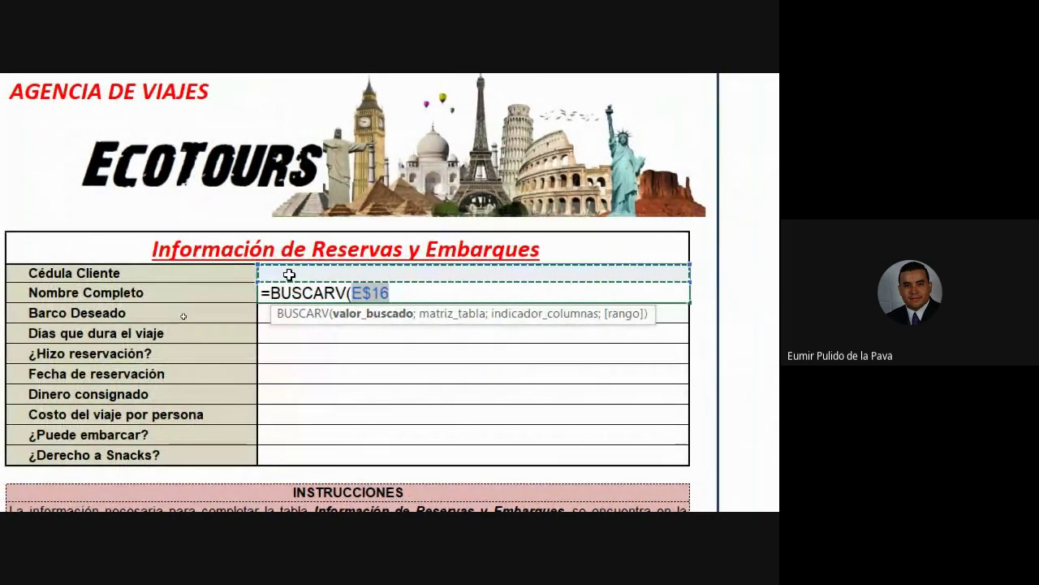
type(";")
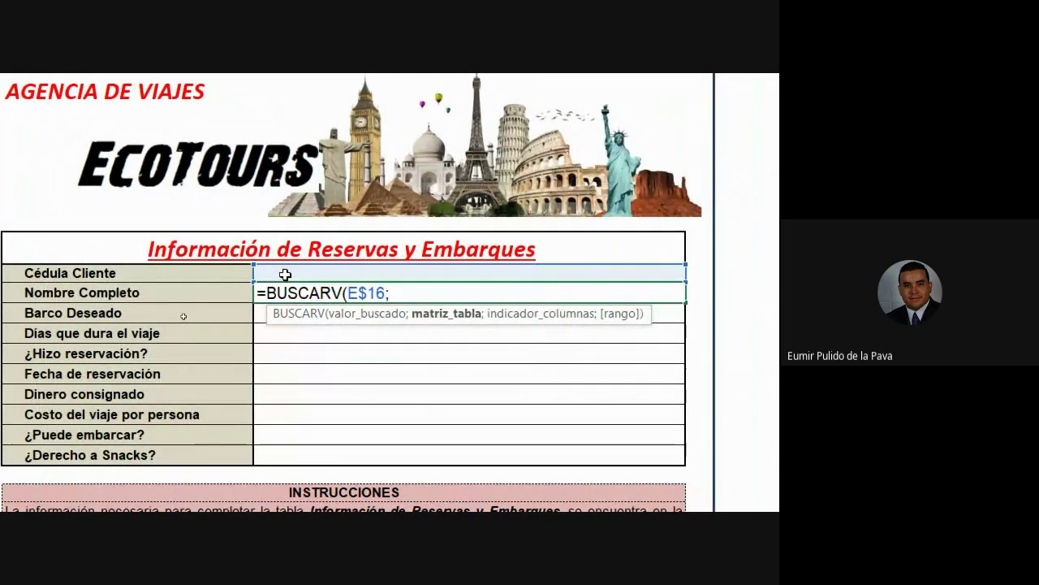
type("BDCLIENTES")
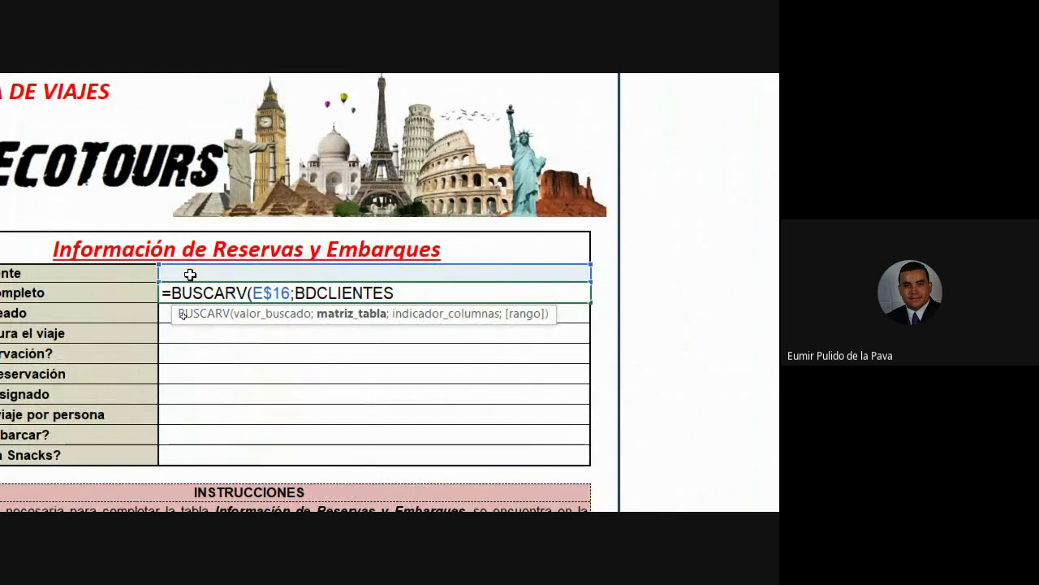
type(";2")
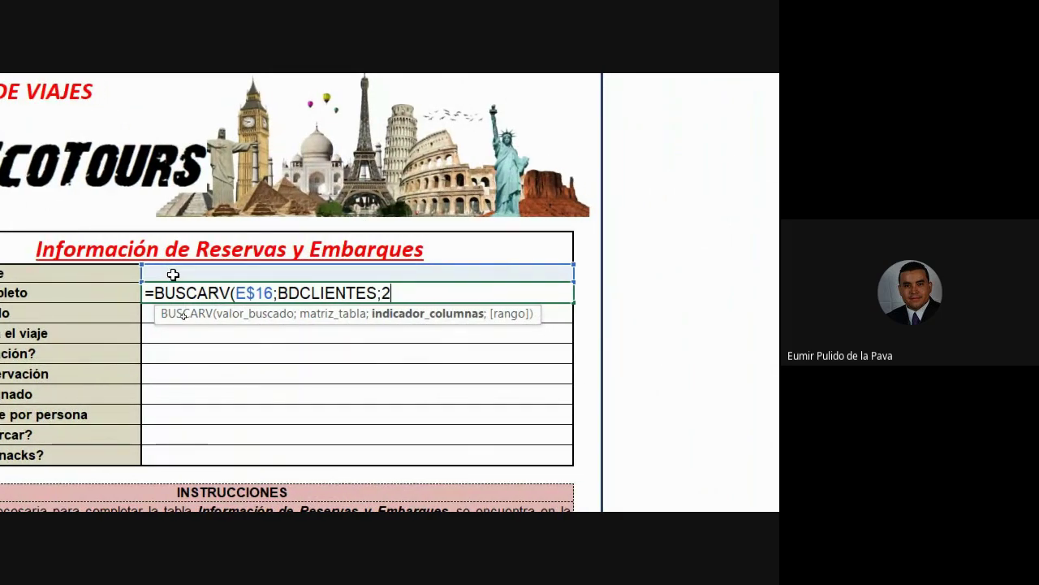
type(";0")
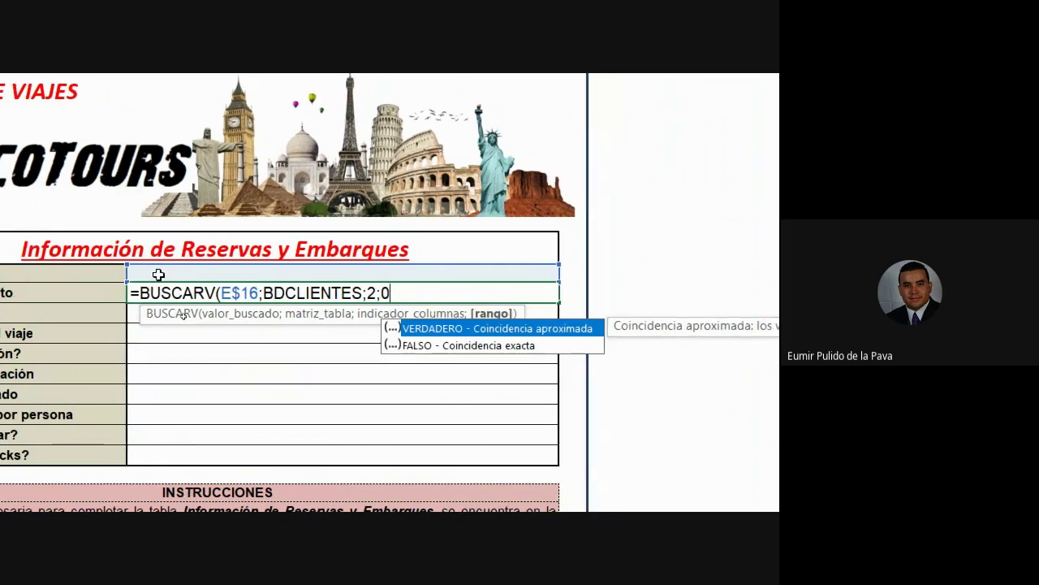
type(")")
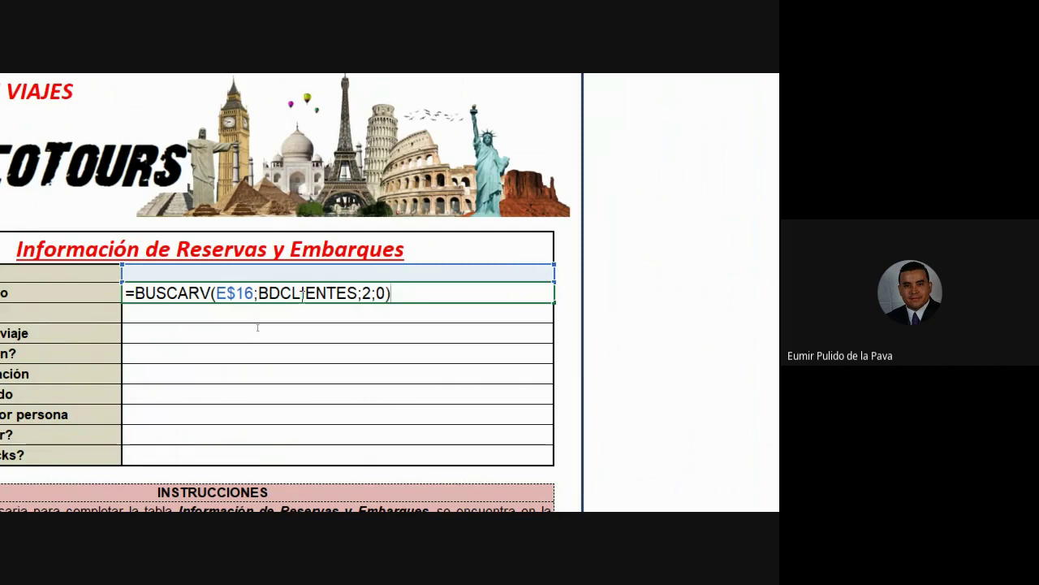
key("Return")
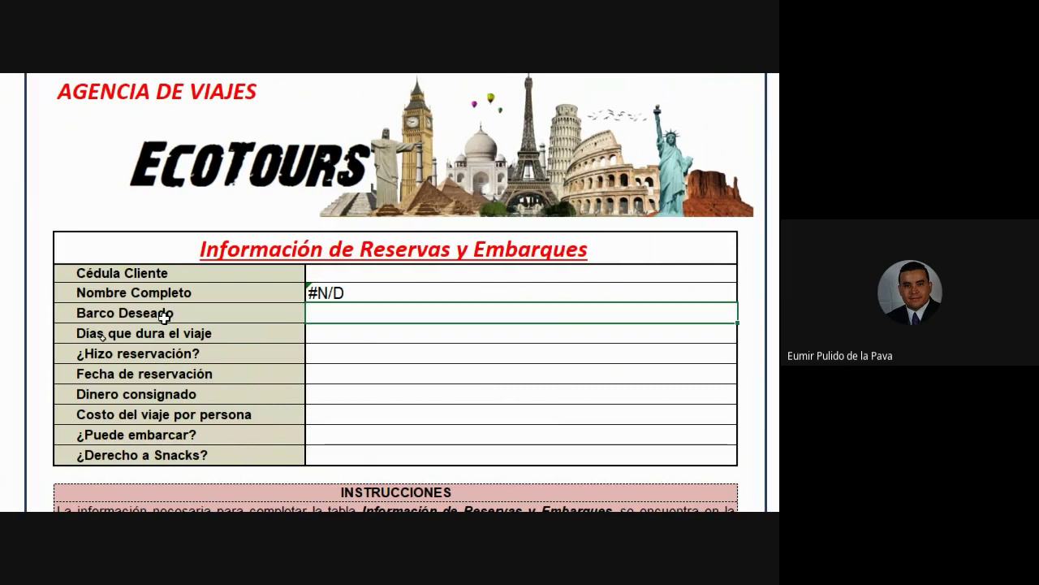
Enter =BUSCARV(E$16;BDCLIENTES;6;0) in the Barco Deseado cell.
type("=BUS")
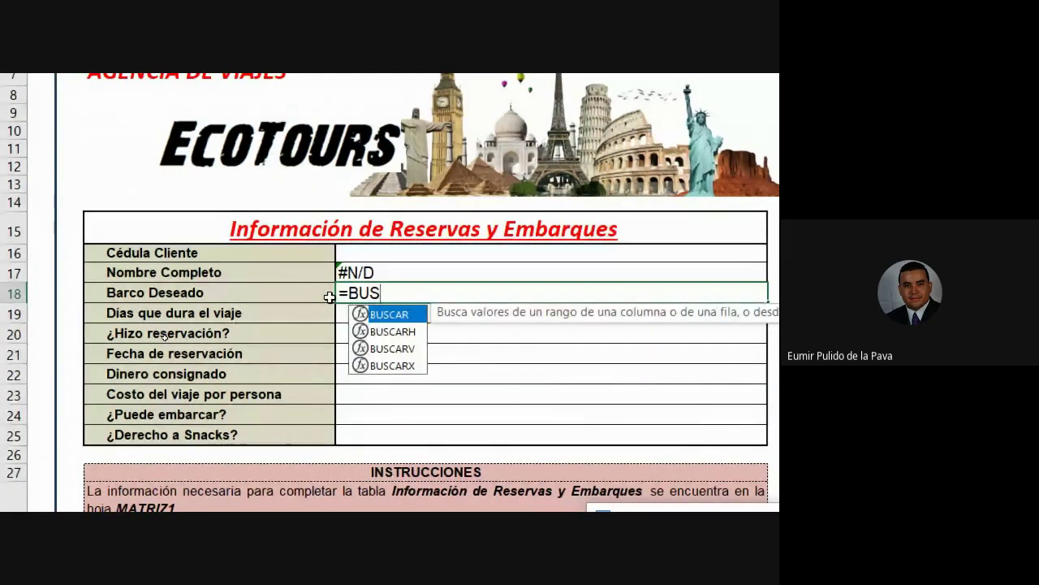
key("Down")
key("Down")
key("Tab")
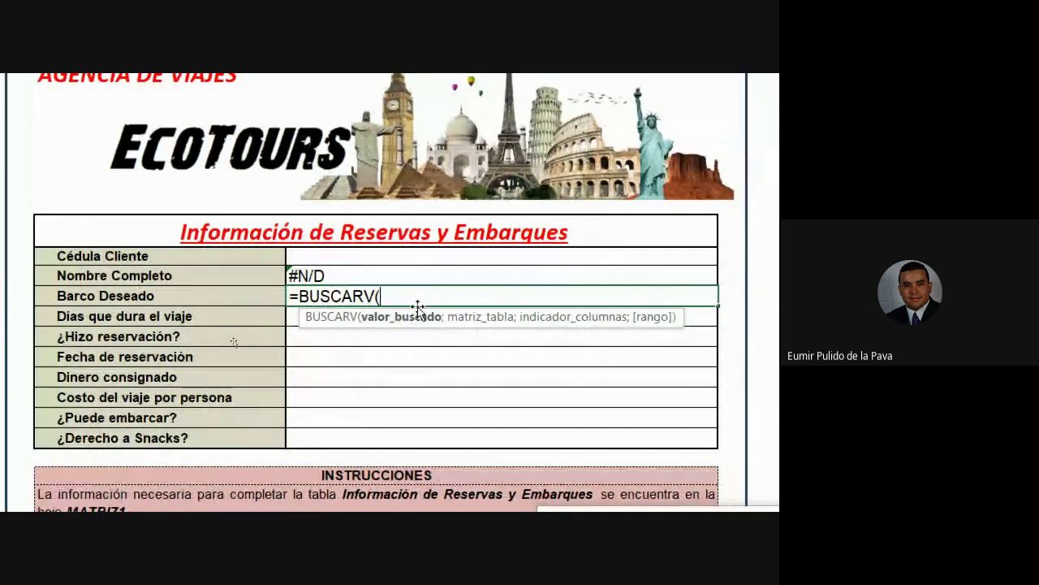
left_click(356, 258)
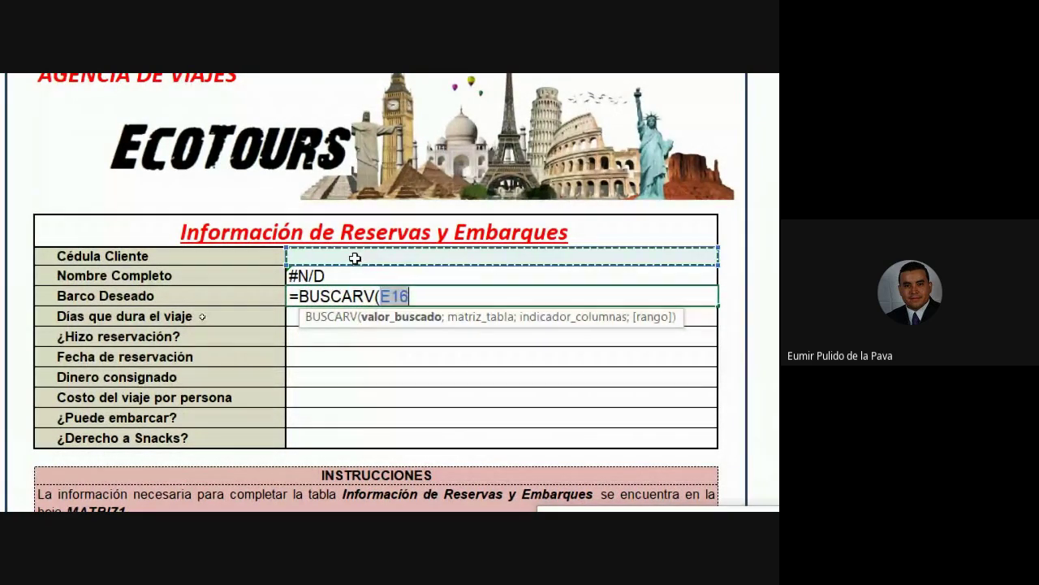
key("F4")
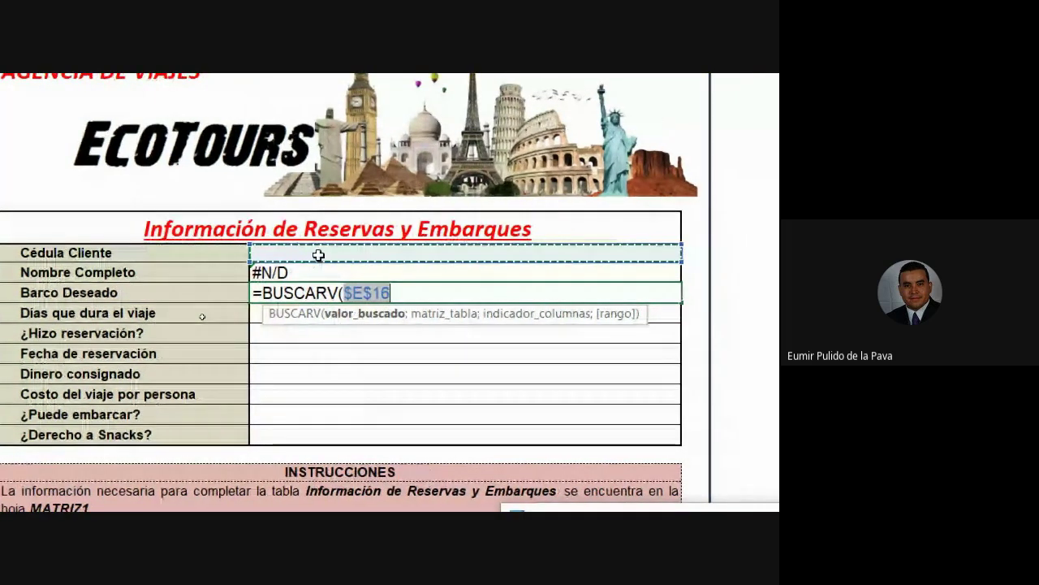
key("F4")
type(";")
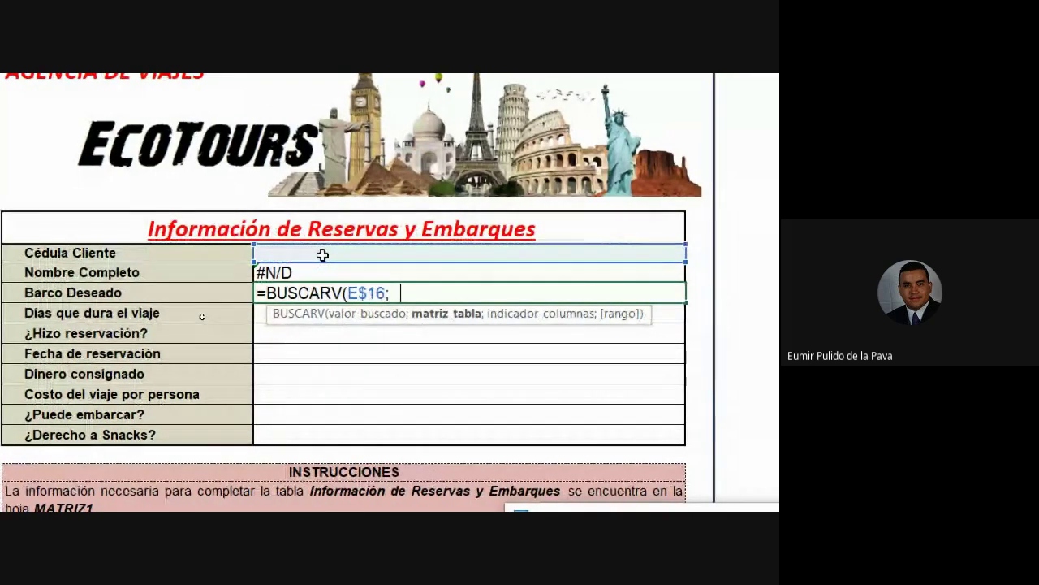
type("BD")
key("Down")
key("Tab")
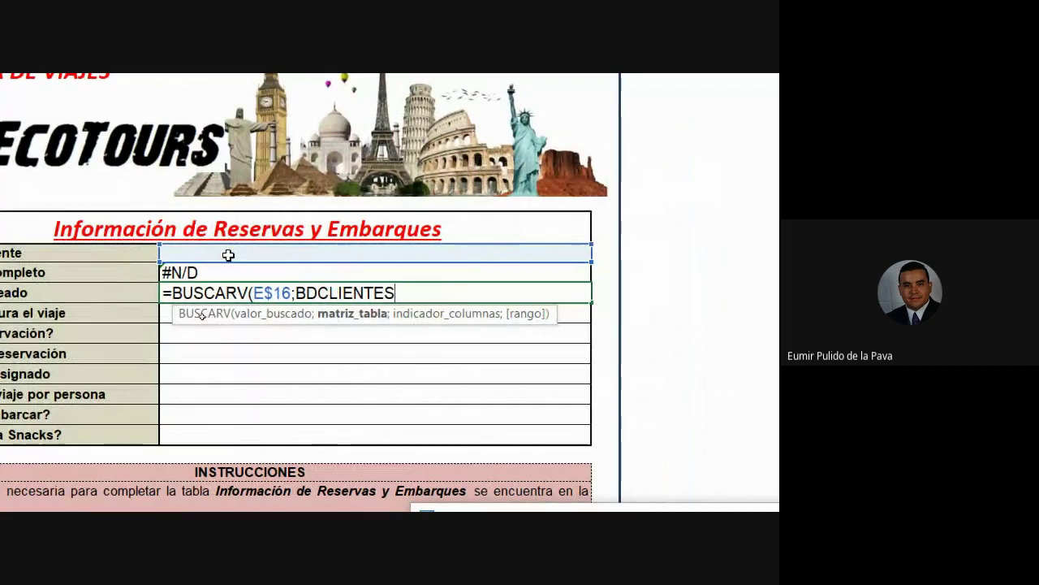
type(";6")
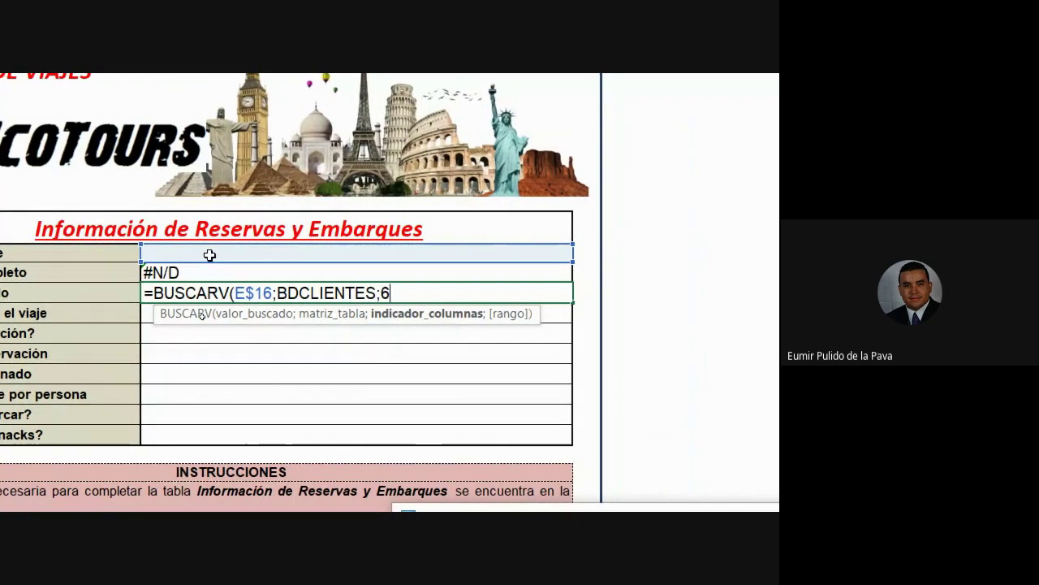
type(";0")
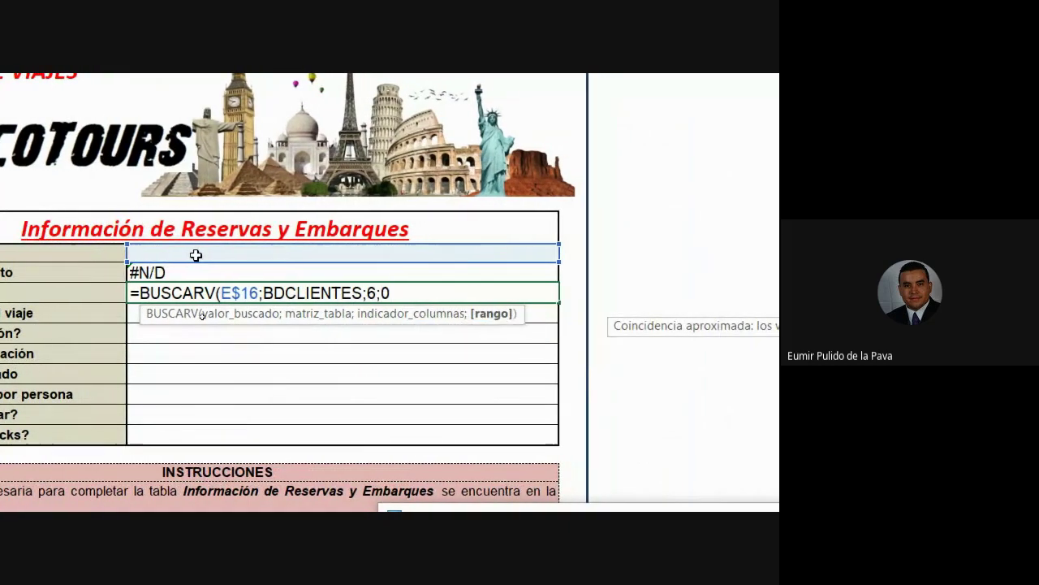
type(")")
key("Return")
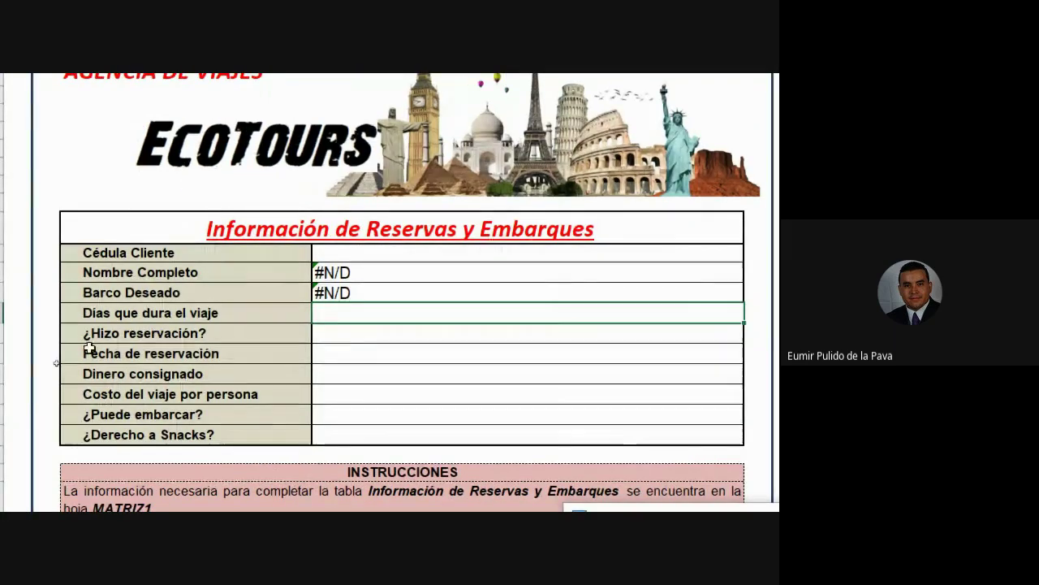
Enter =BUSCARV(E$18;BDBARCOS;2;0) in the Días que dura el viaje cell.
type("=BUS")
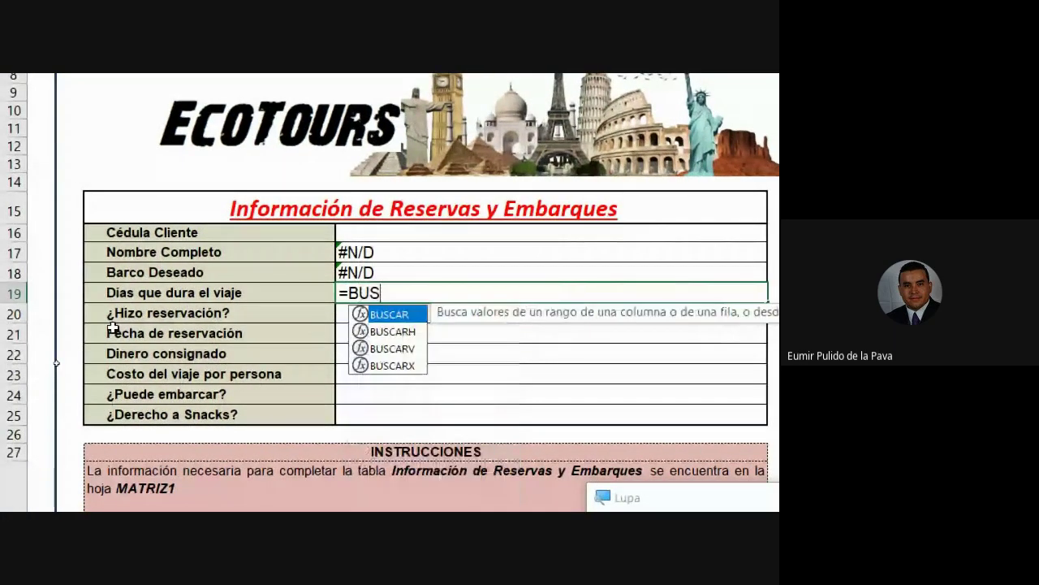
key("Down")
key("Down")
key("Tab")
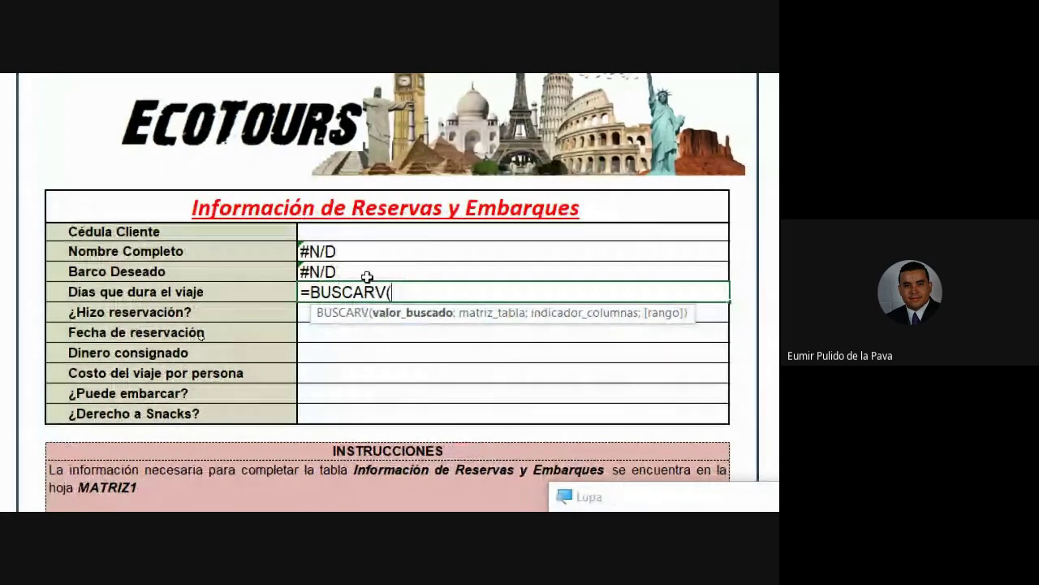
left_click(366, 275)
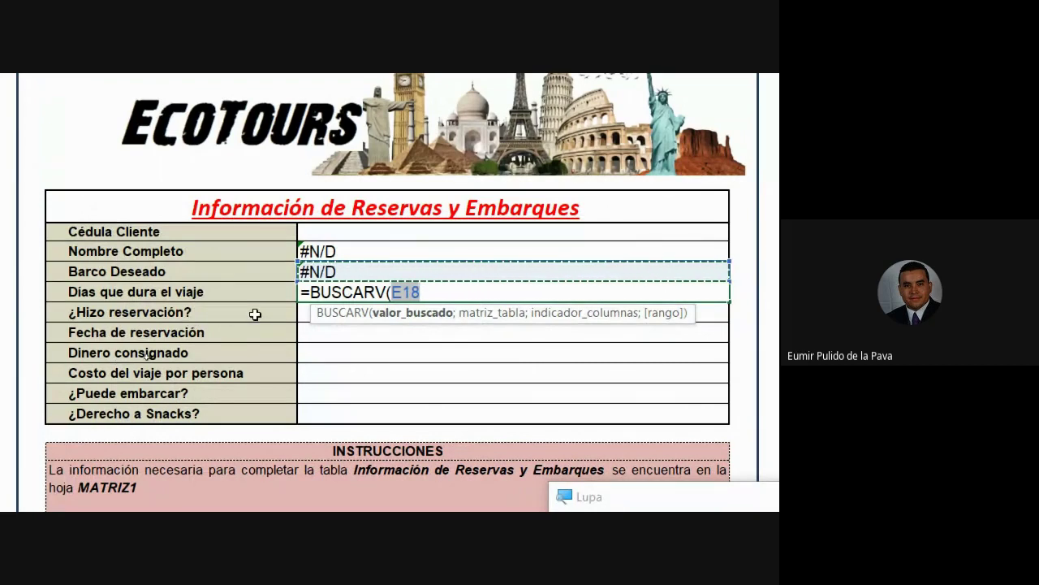
key("F4")
key("F4")
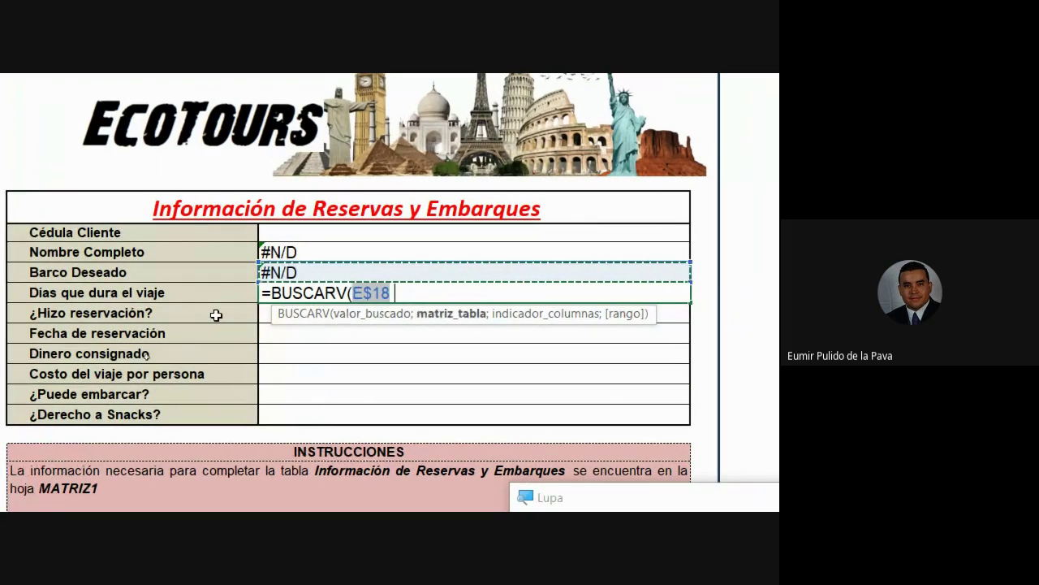
type(";")
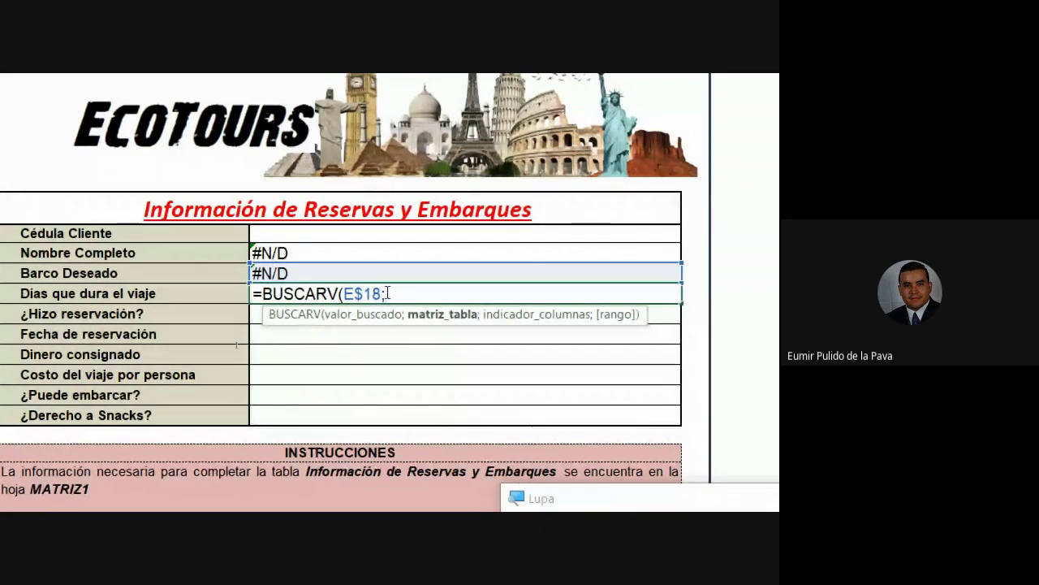
type("BD")
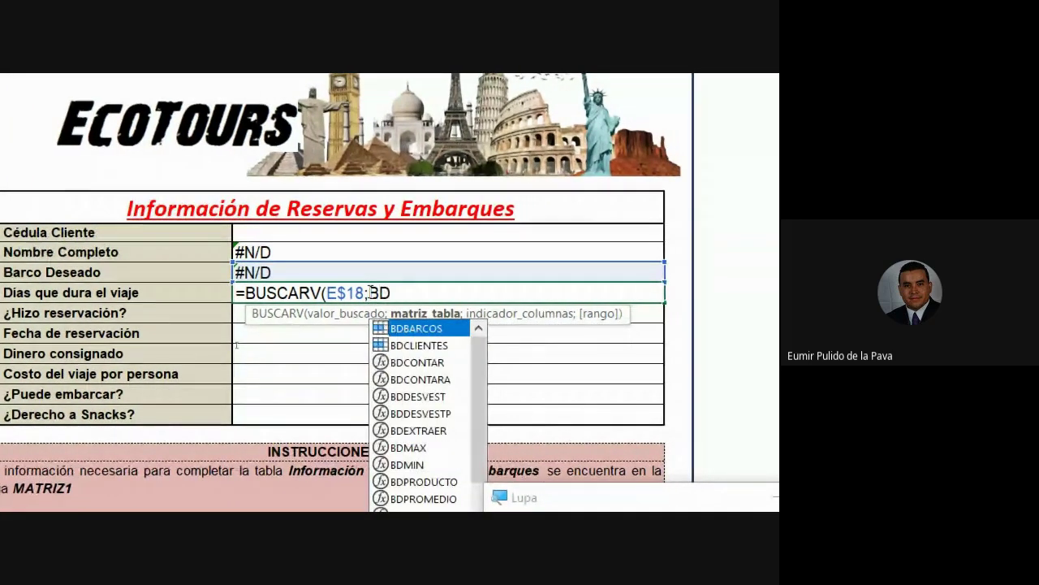
key("Tab")
type(";")
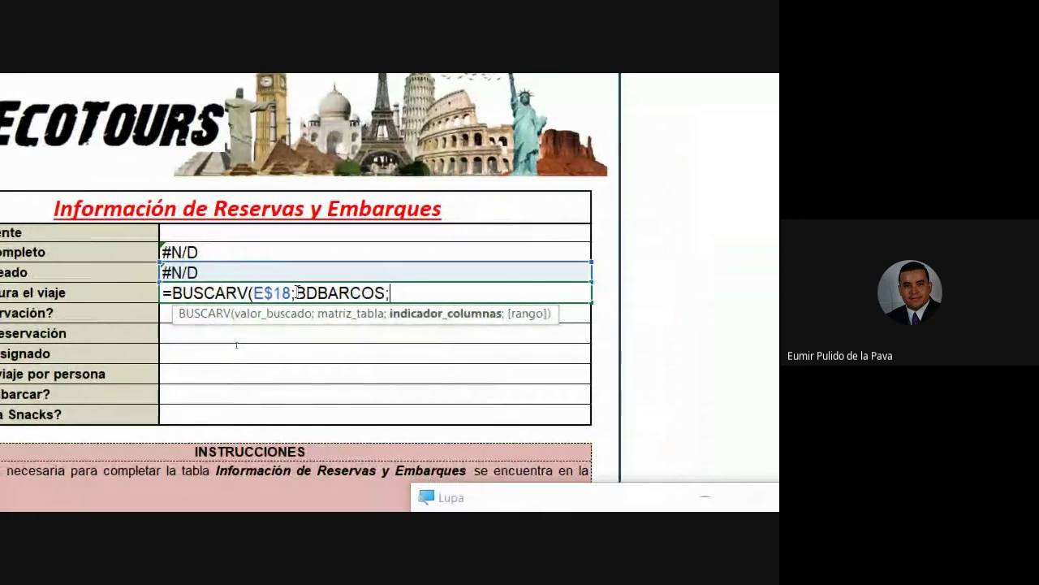
type("2")
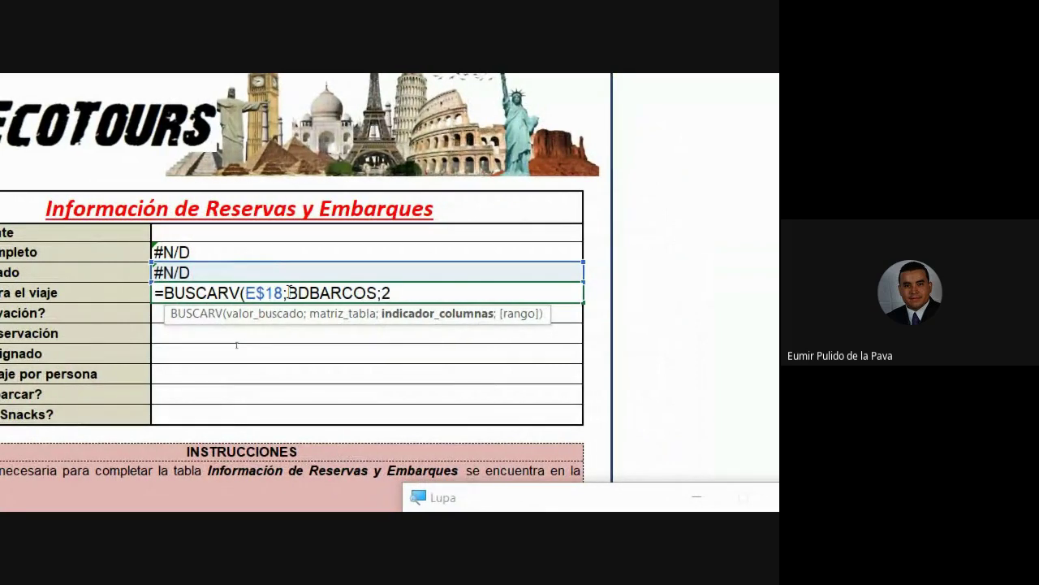
type(";0)")
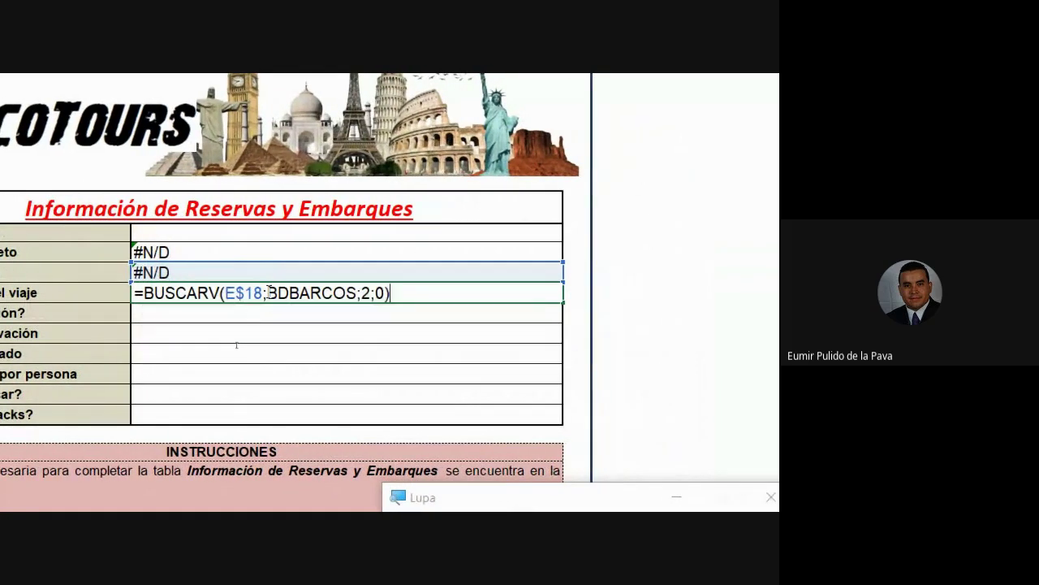
key("Return")
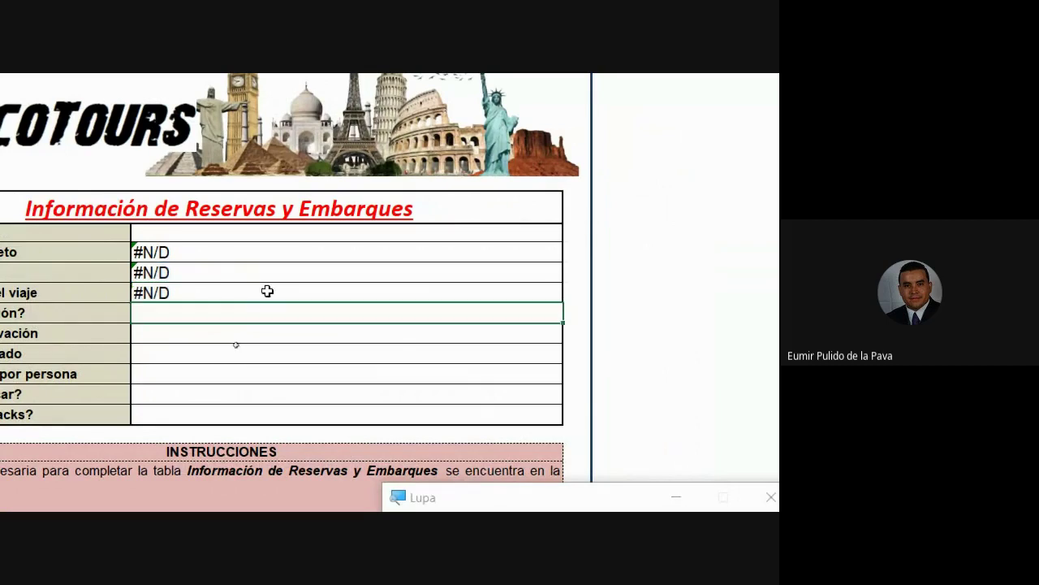
Pick a client's cédula from the Cédula Cliente dropdown list.
left_click(573, 233)
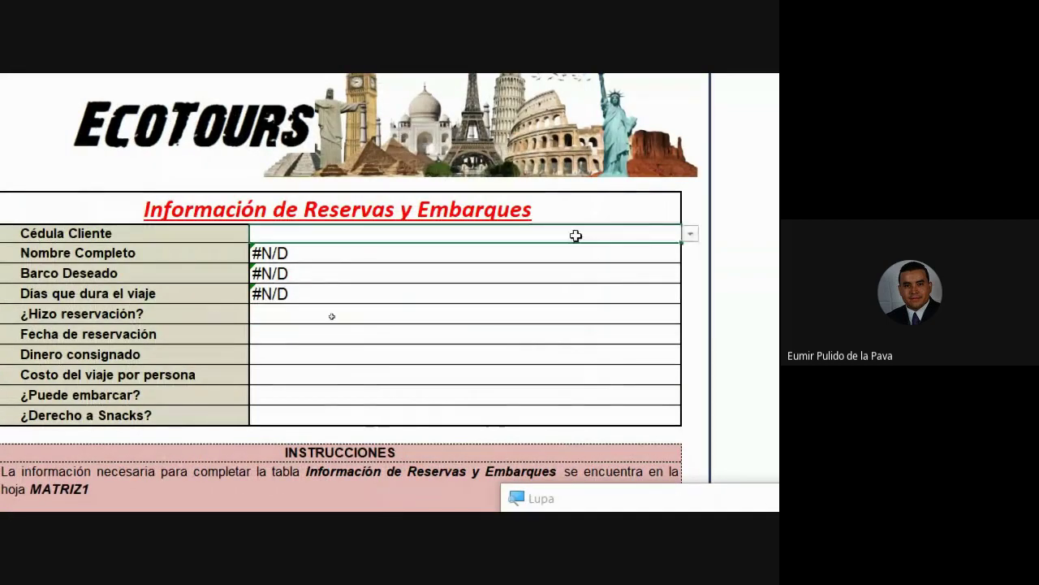
left_click(689, 233)
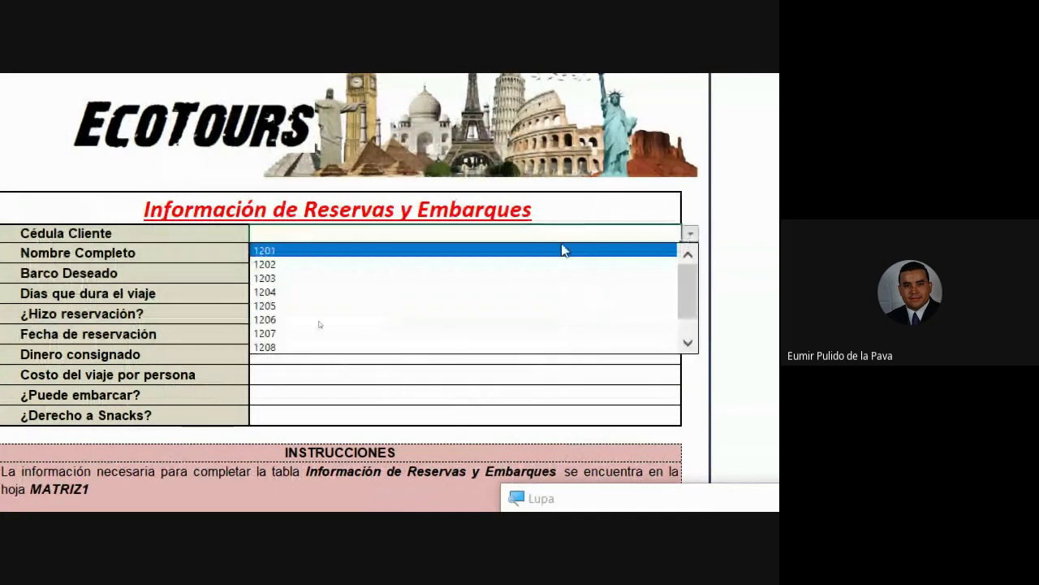
left_click(371, 333)
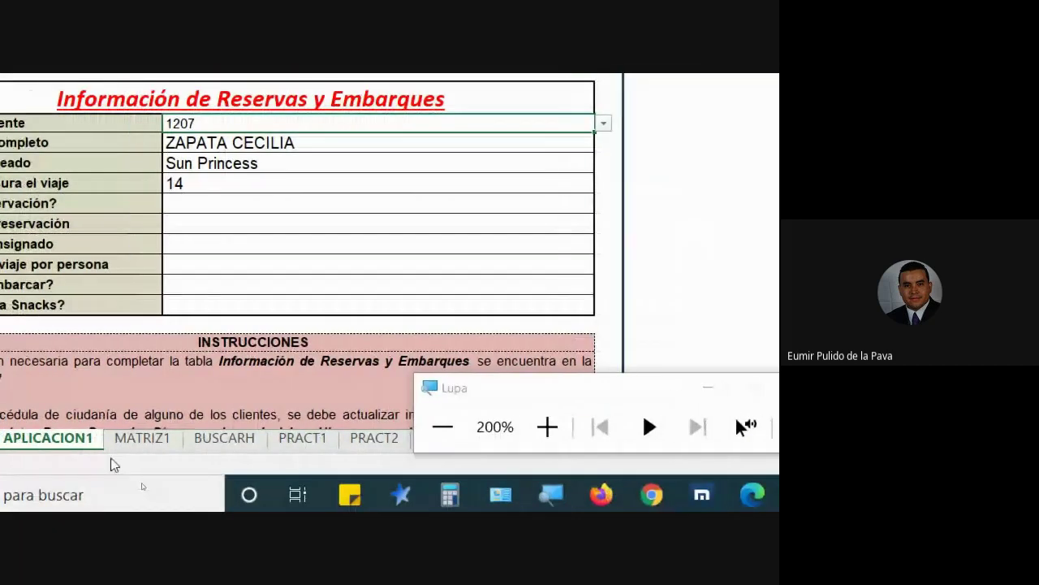
Compare the form's results with that client's MATRIZ1 record and Sun Princess's 14-day trip.
left_click(128, 439)
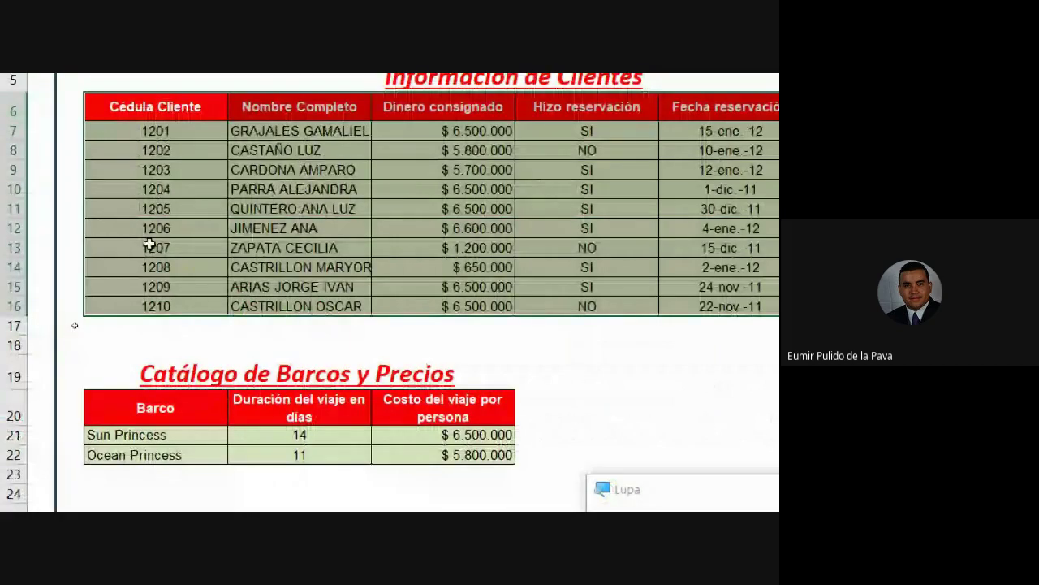
left_click_drag(154, 245, 313, 249)
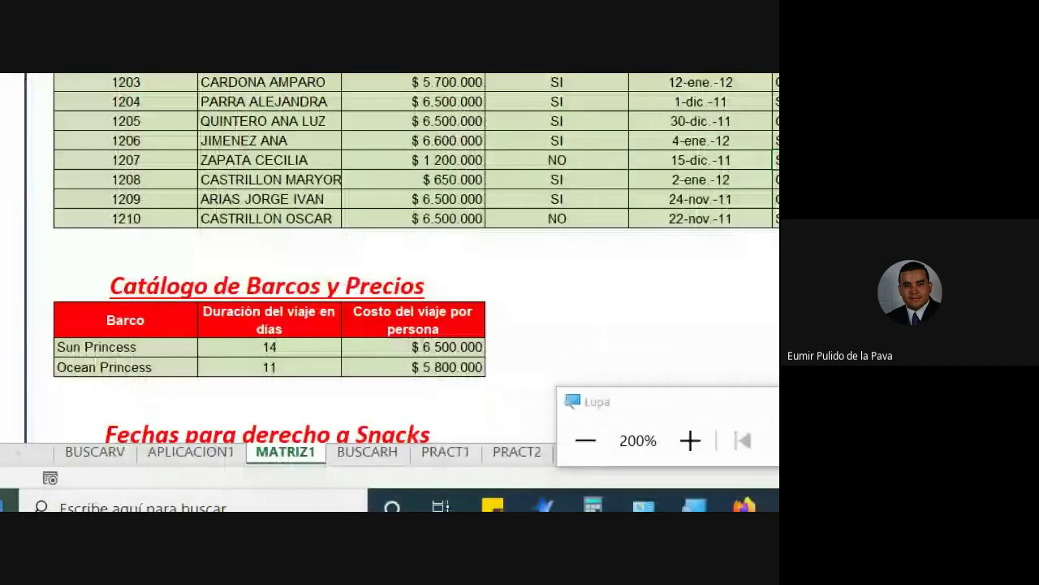
left_click(307, 333)
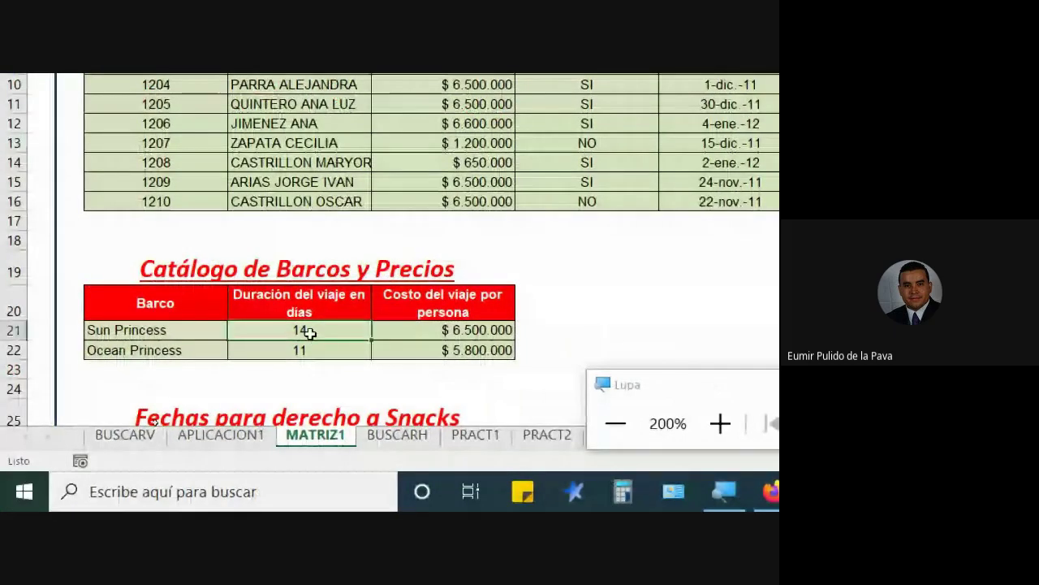
left_click(219, 437)
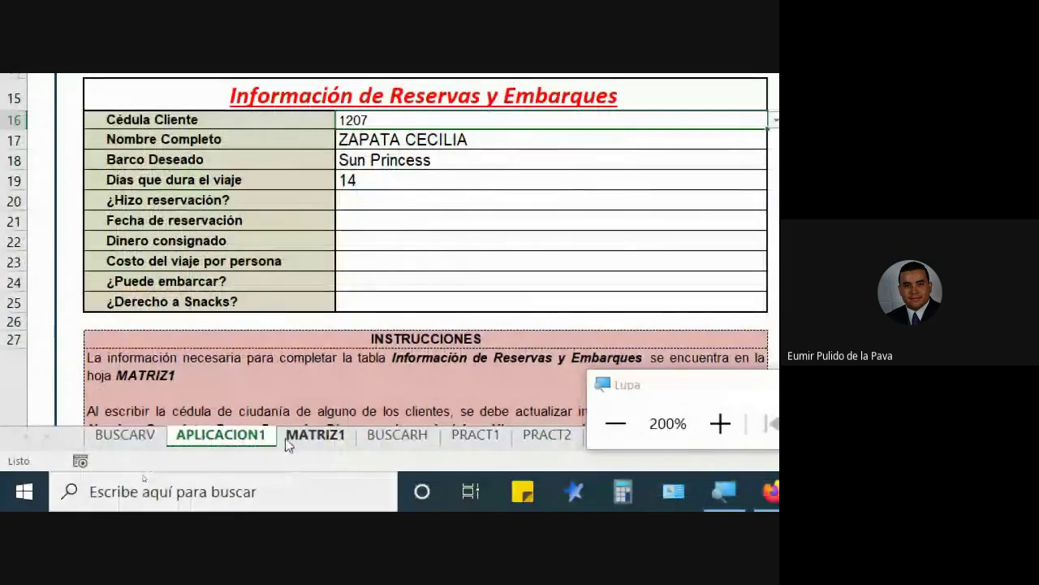
left_click(296, 437)
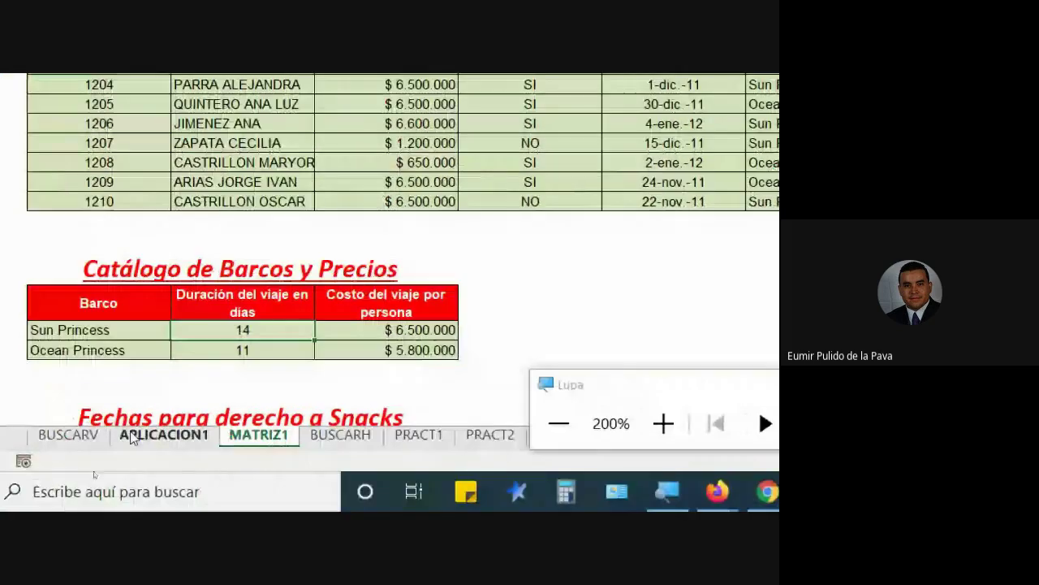
left_click(163, 435)
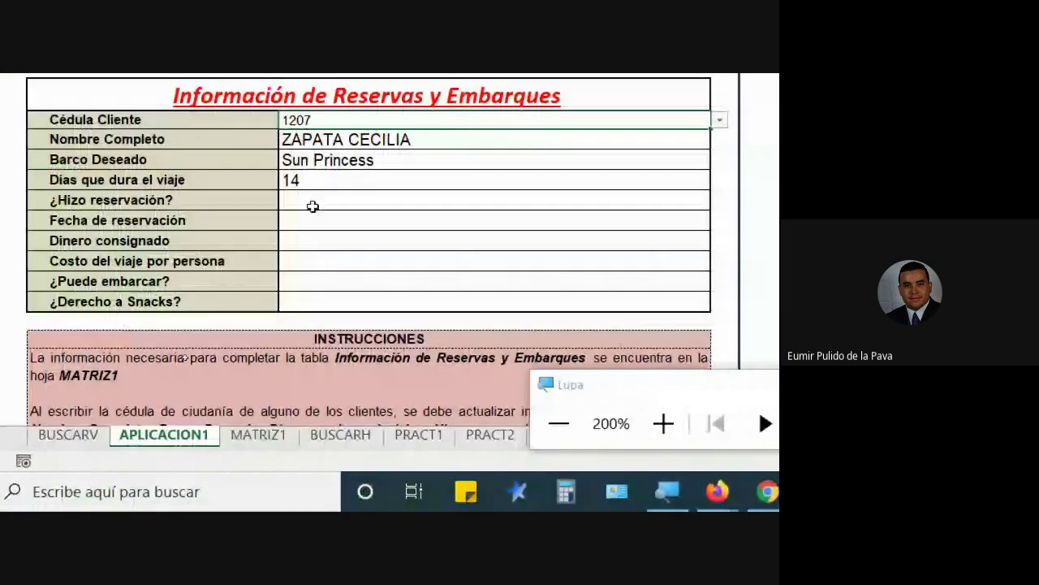
Reuse the Barco Deseado lookup in ¿Hizo reservación? with column index 4, showing NO.
left_click(333, 159)
double_click(366, 159)
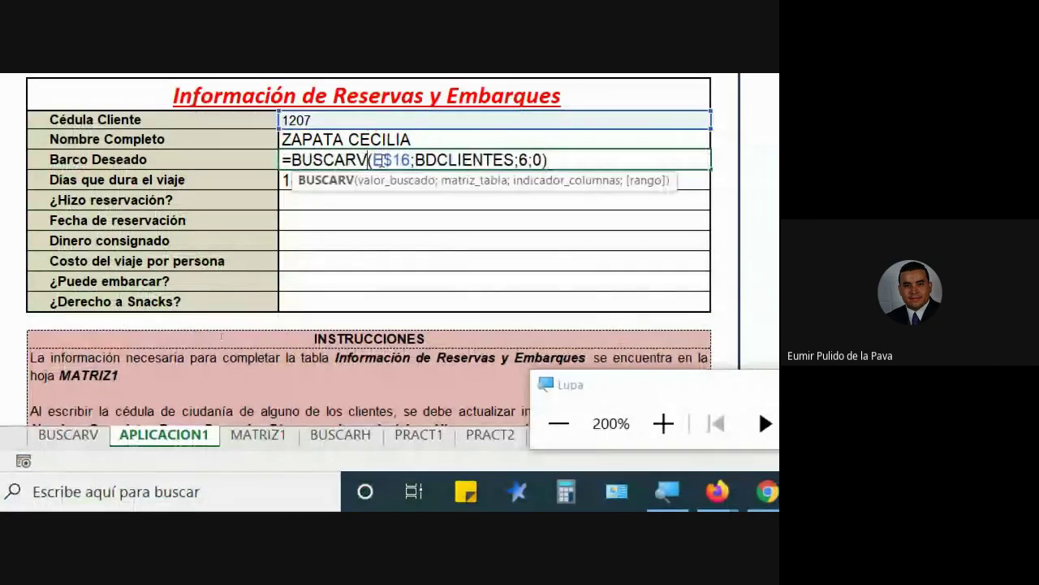
left_click_drag(561, 159, 279, 159)
key("ctrl+c")
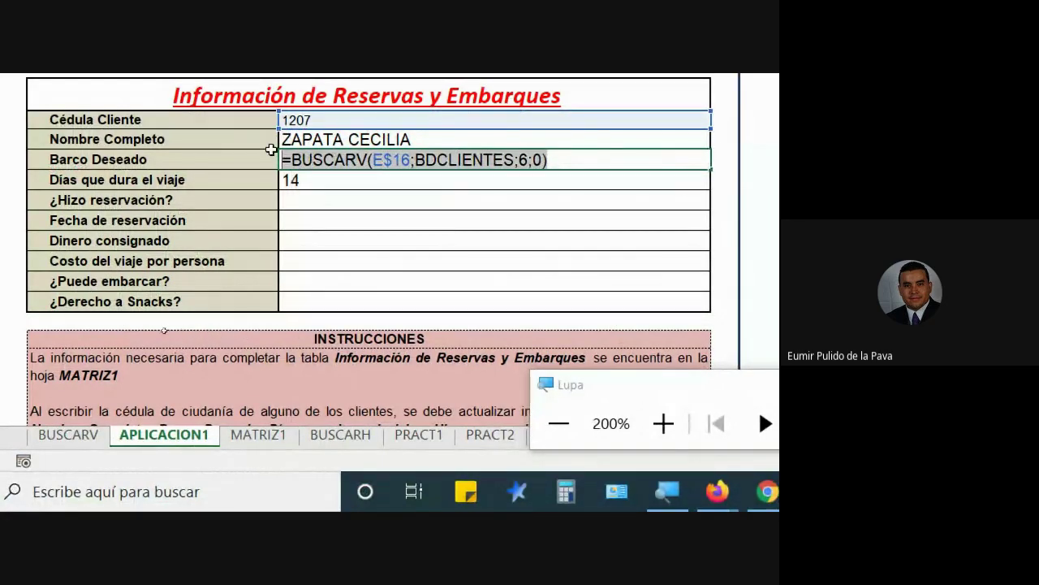
key("Escape")
left_click(297, 202)
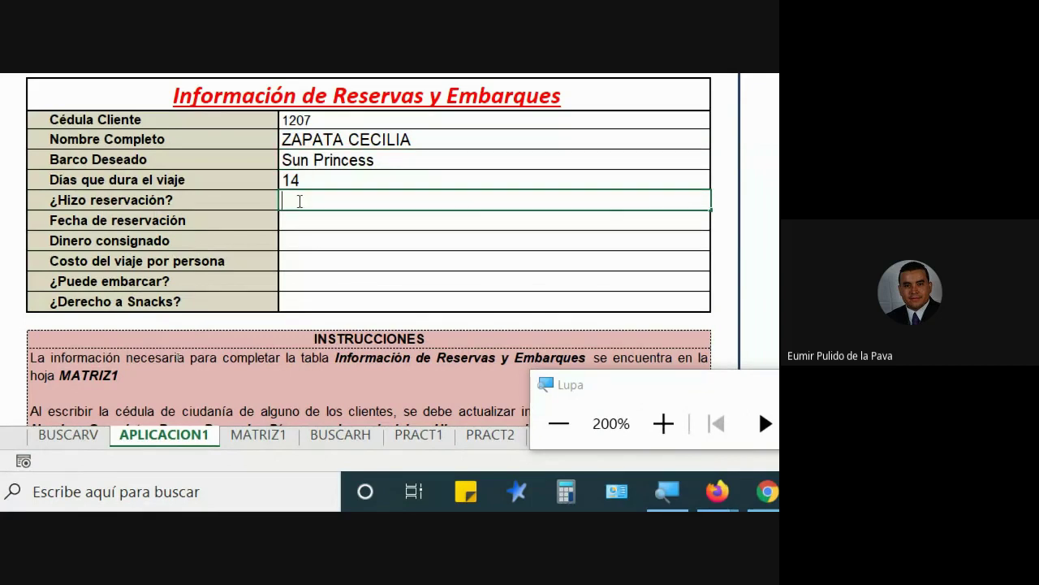
key("ctrl+v")
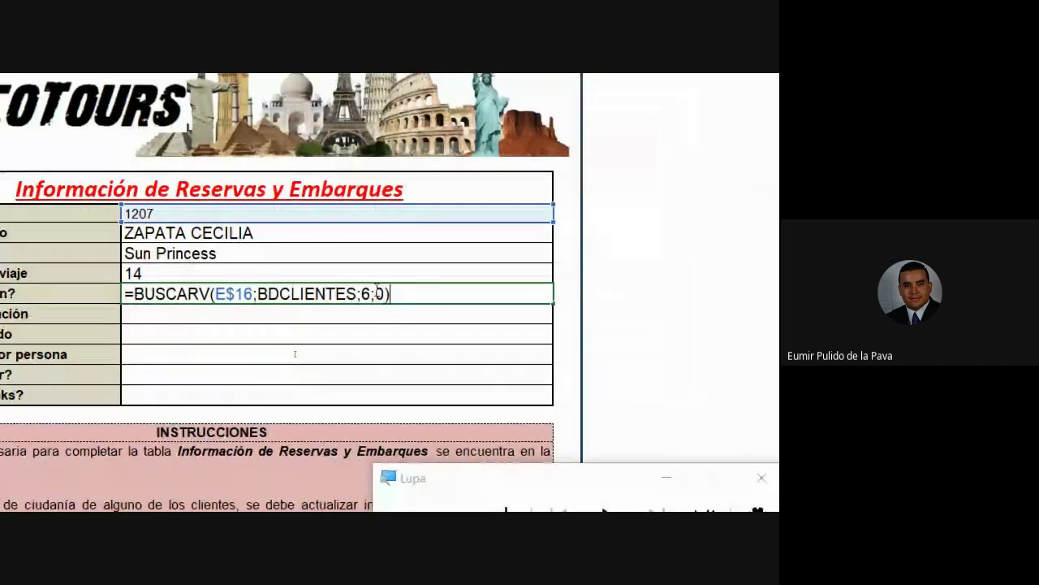
left_click(371, 294)
key("BackSpace")
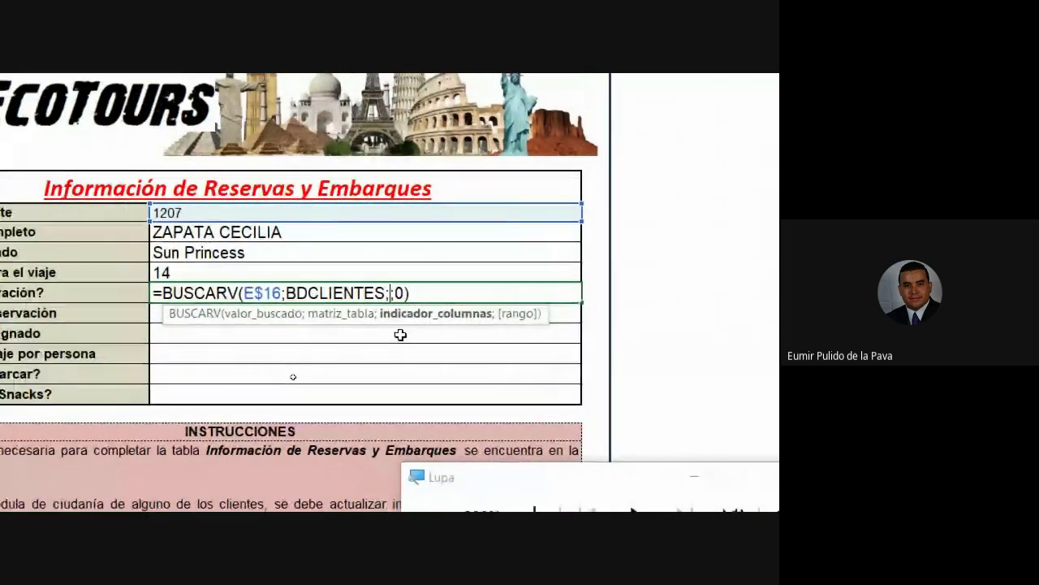
type("4")
key("Return")
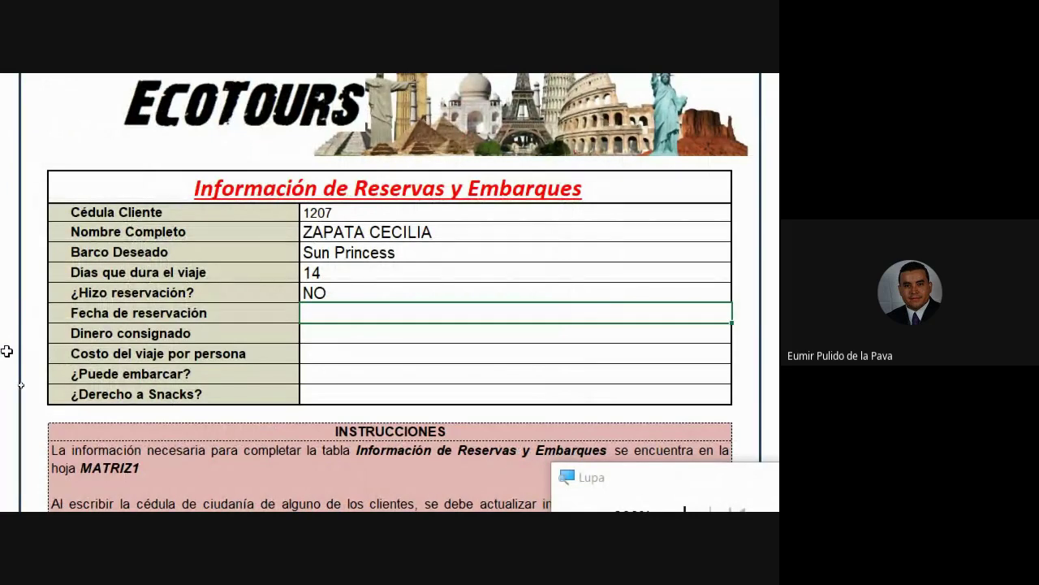
Edit the Nombre Completo formula and highlight its BDCLIENTES table reference.
double_click(371, 230)
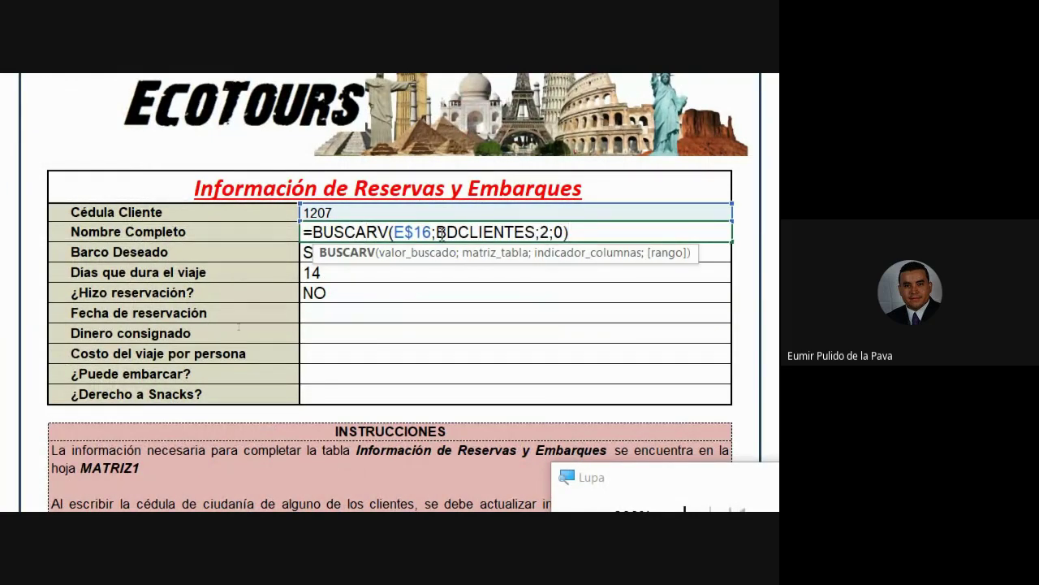
left_click_drag(438, 233, 536, 233)
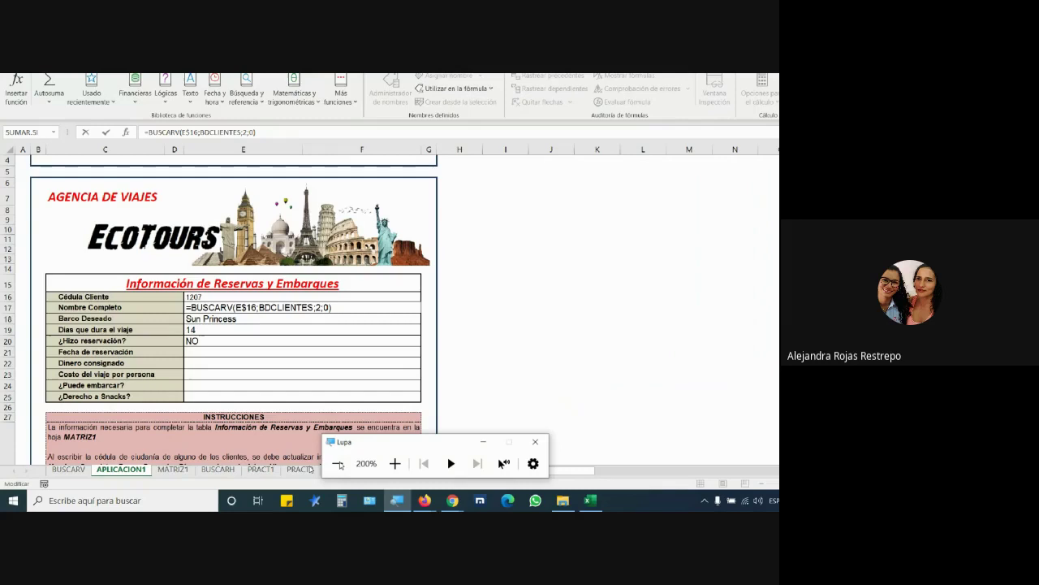
Commit the formula and select the MATRIZ1 client table C6:H16 named BDCLIENTES.
left_click(338, 465)
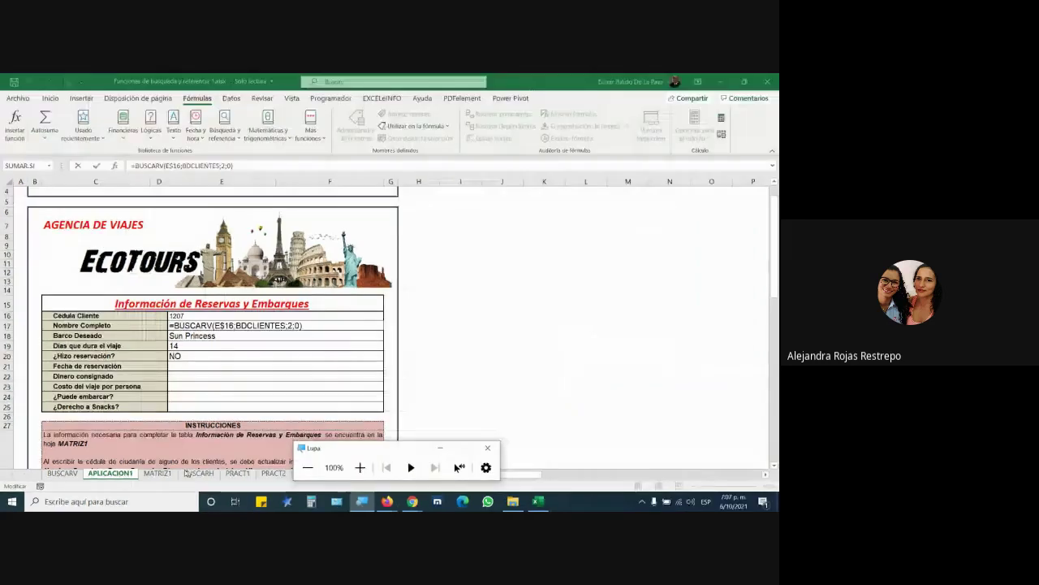
key("ctrl+Page_Down")
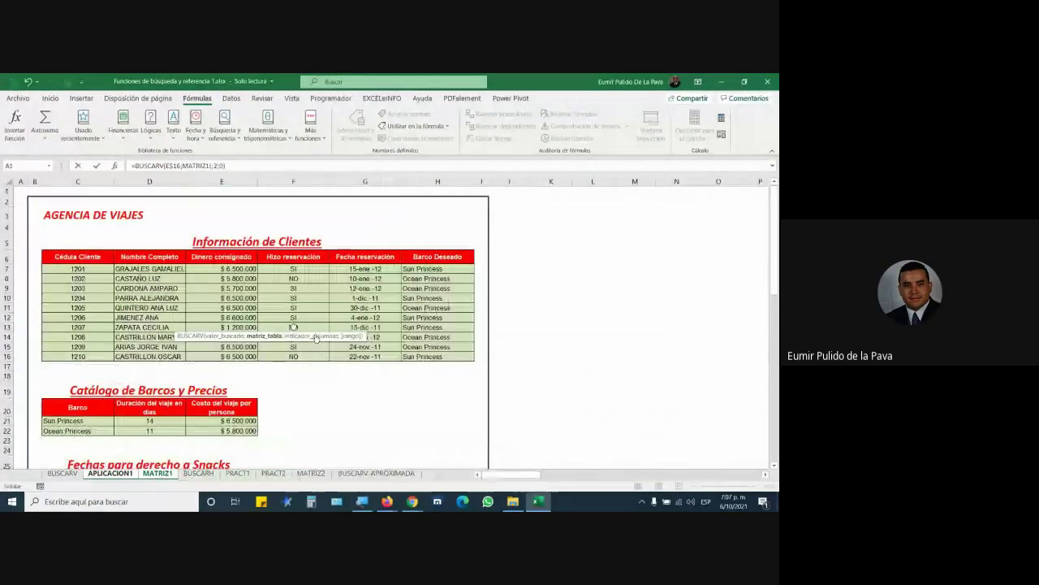
key("Return")
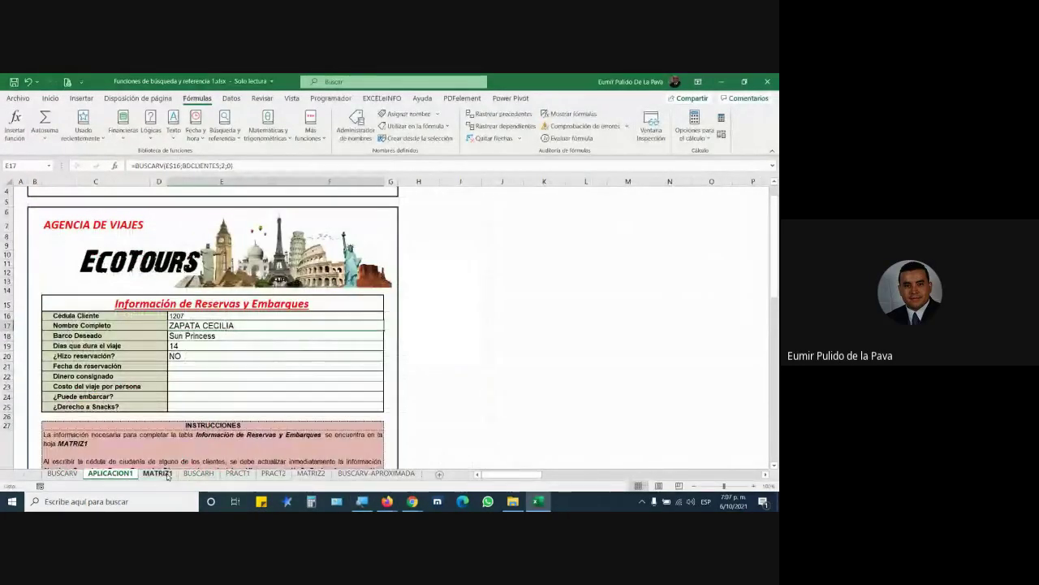
left_click(158, 472)
left_click(88, 257)
left_click_drag(88, 256, 428, 359)
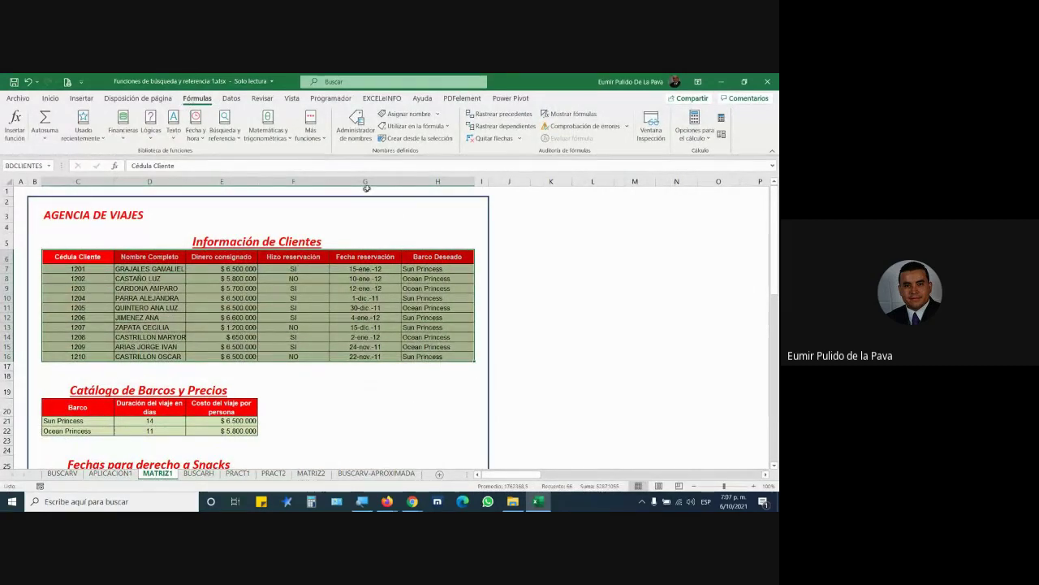
left_click(357, 130)
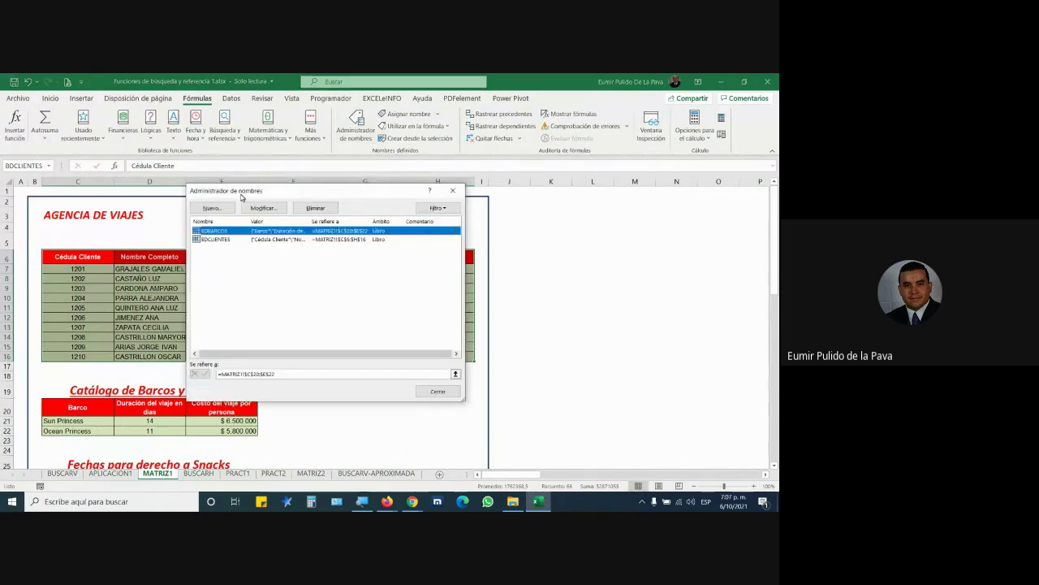
left_click(212, 208)
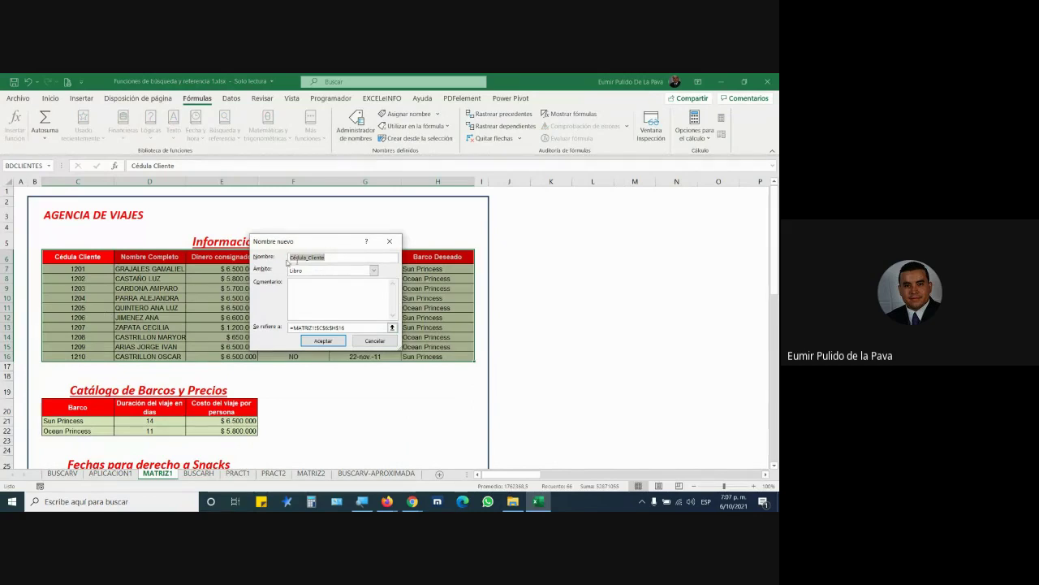
left_click(374, 341)
key("super+plus")
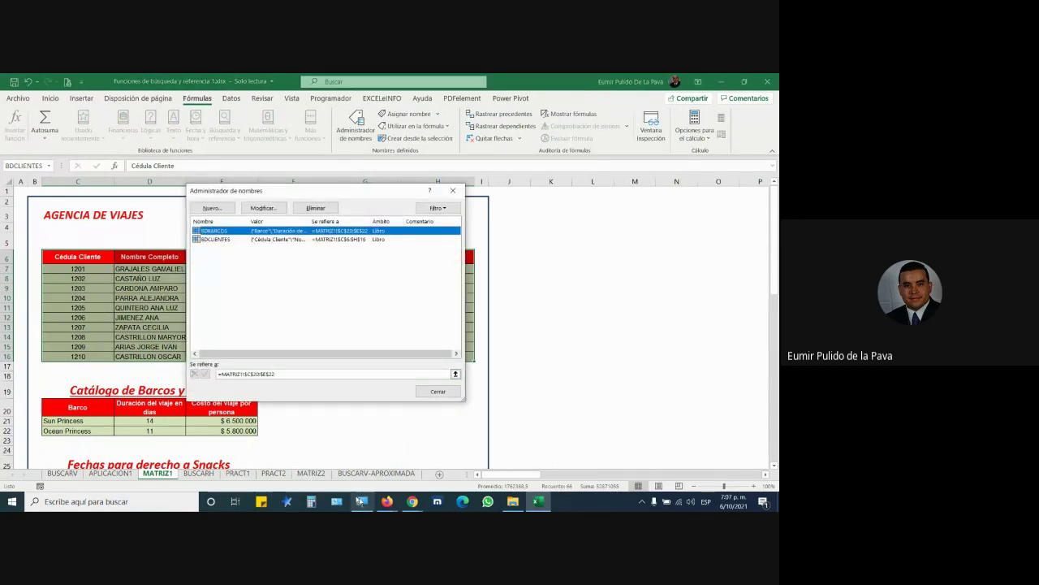
left_click(362, 466)
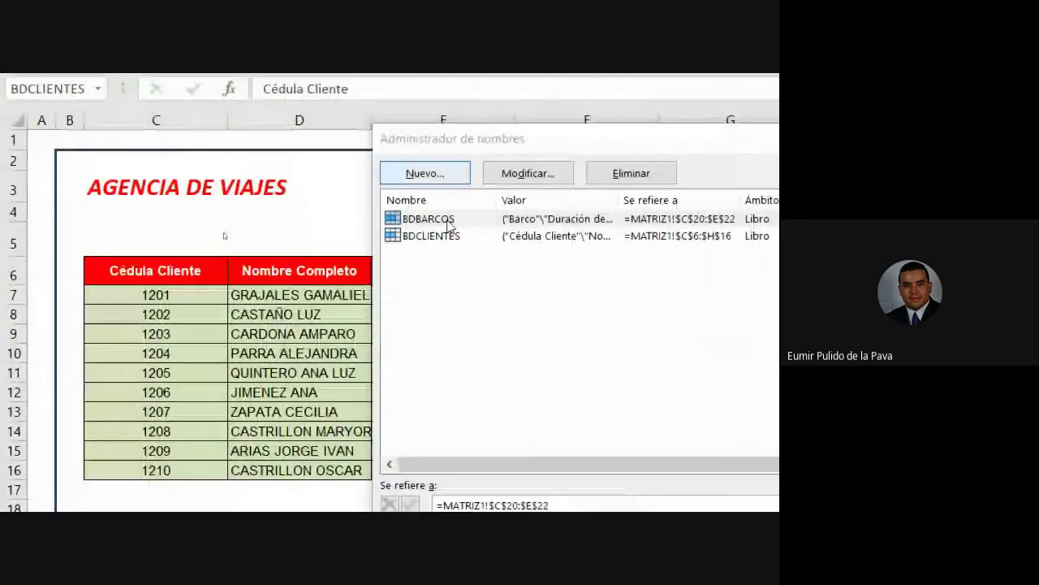
left_click(439, 228)
left_click_drag(478, 132, 441, 467)
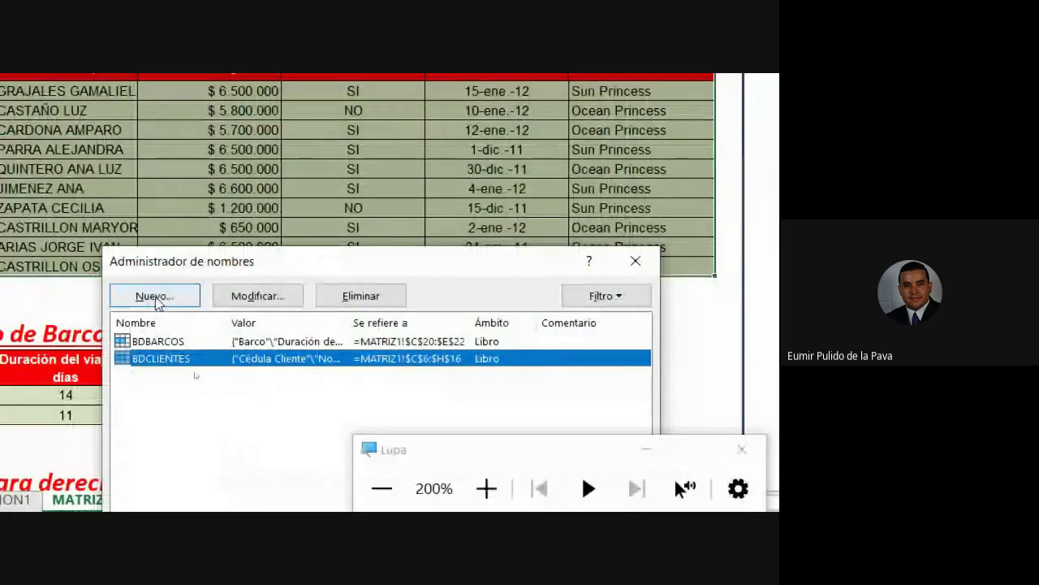
key("Escape")
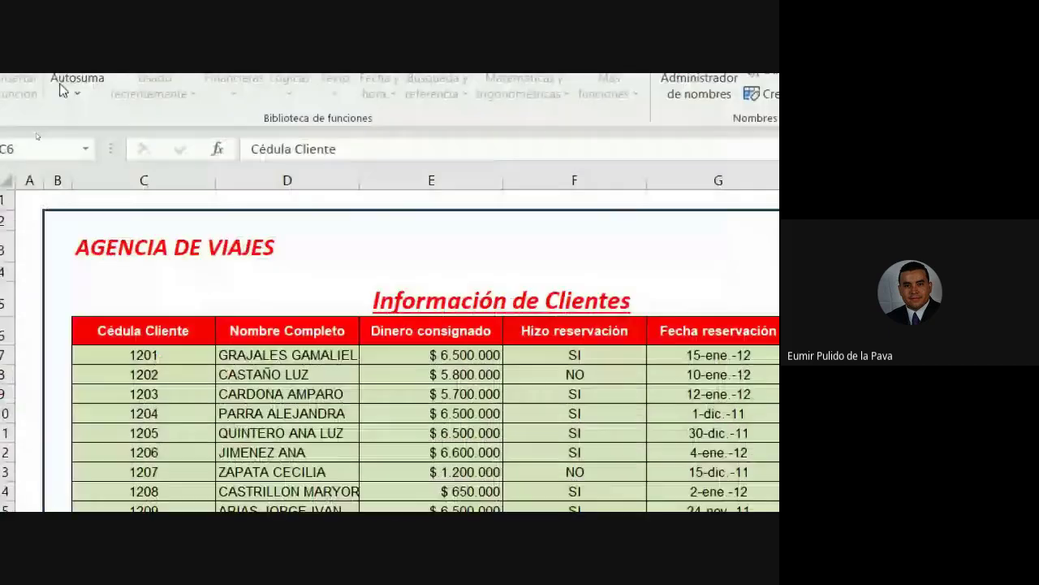
key("alt+u+a+a")
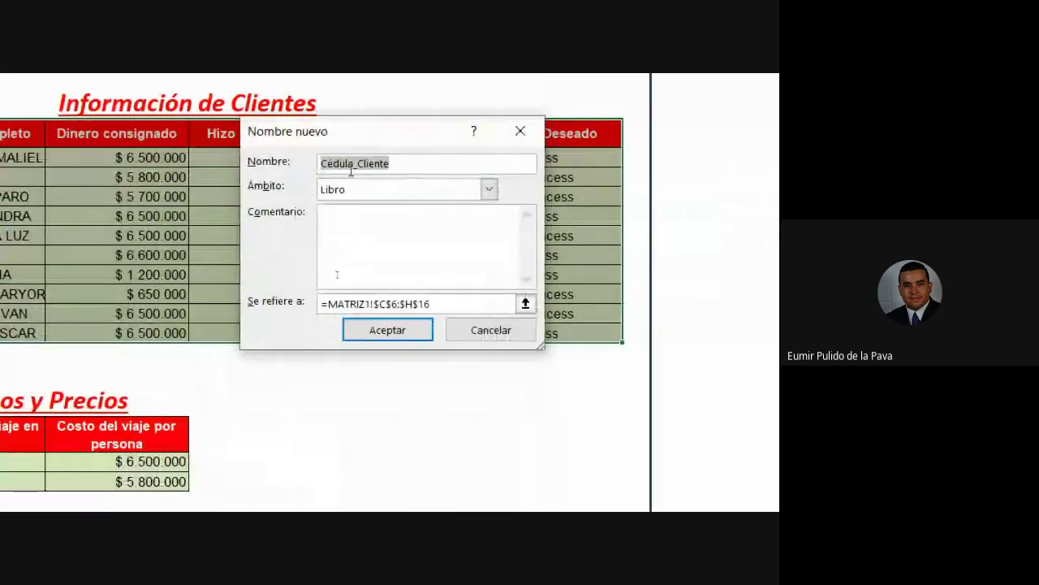
left_click_drag(445, 308, 321, 305)
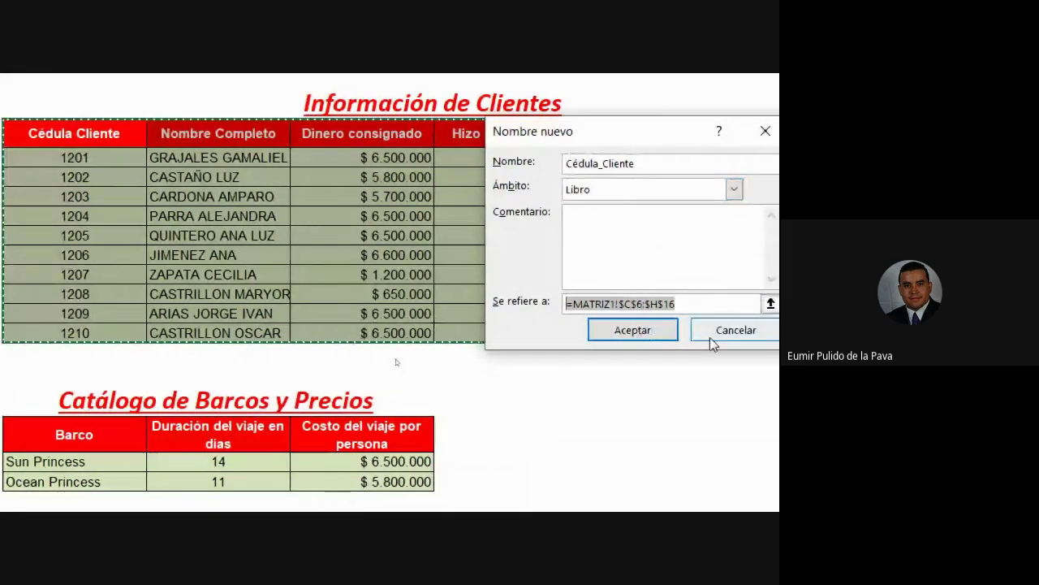
left_click(710, 334)
left_click(448, 323)
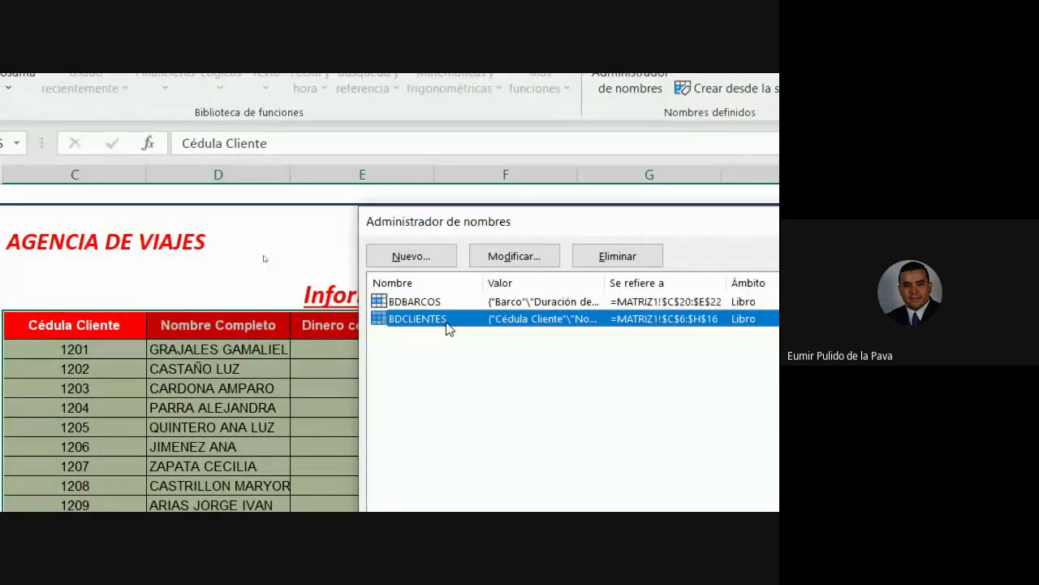
key("Up")
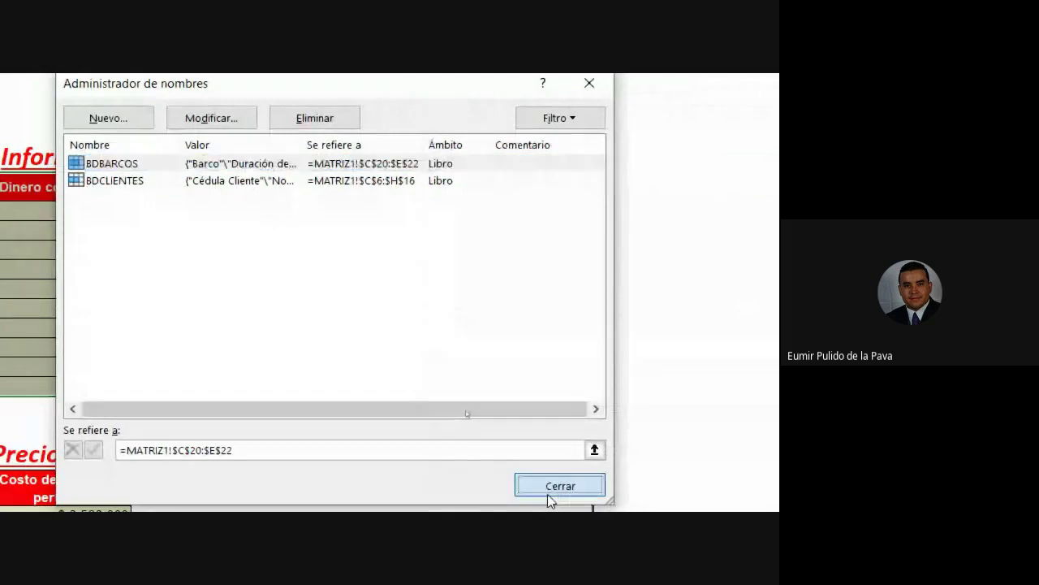
left_click(555, 484)
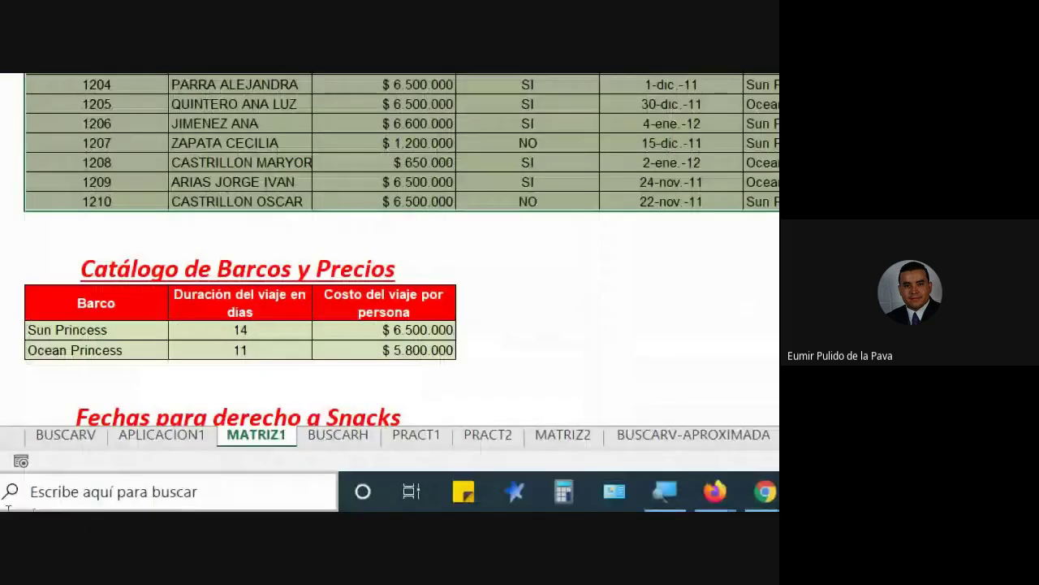
Review the Nombre Completo formula's BDCLIENTES table and E$16 lookup reference, leaving it unchanged.
left_click(162, 434)
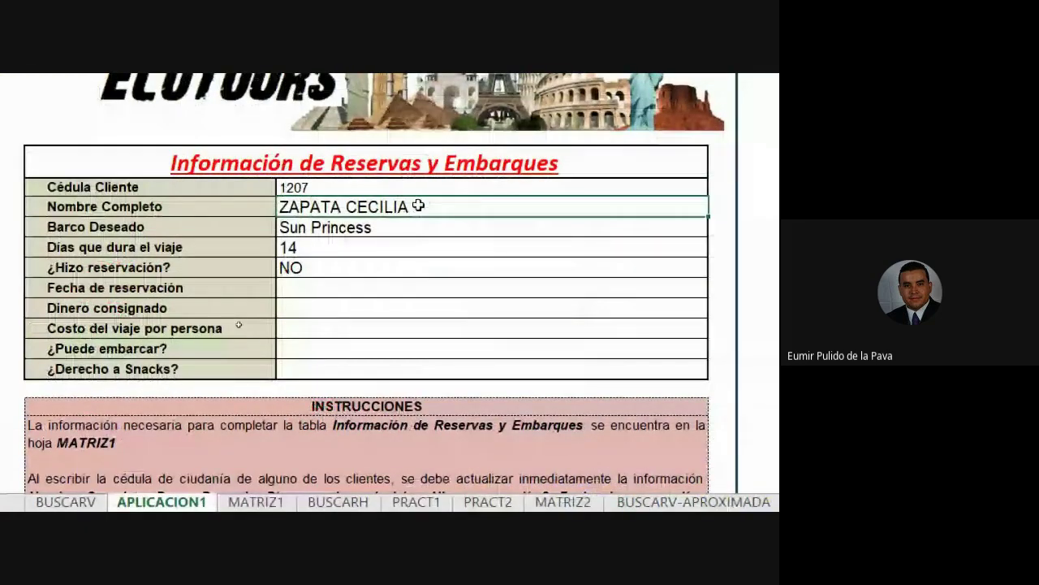
double_click(418, 207)
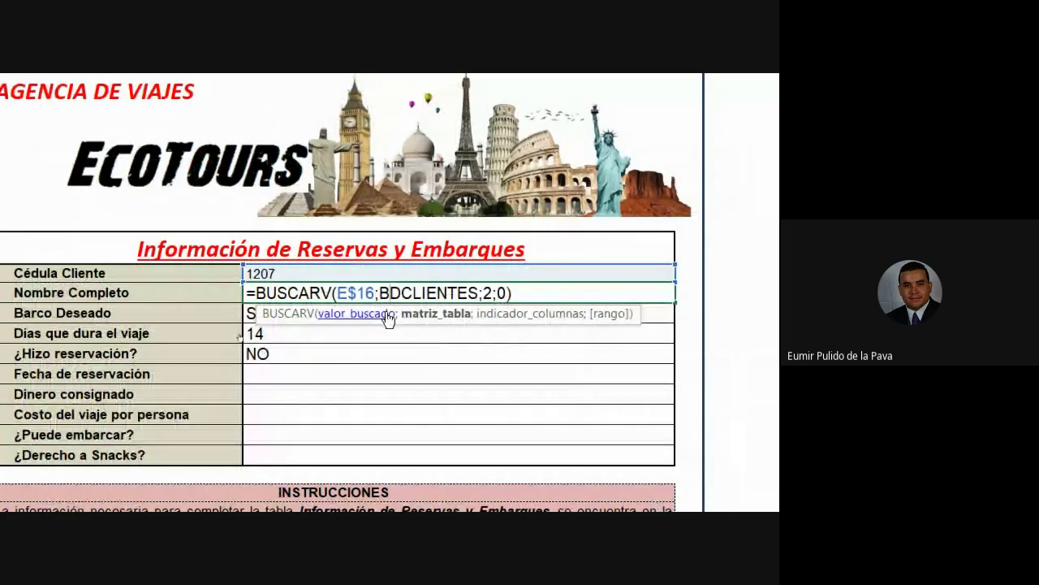
left_click_drag(379, 292, 468, 293)
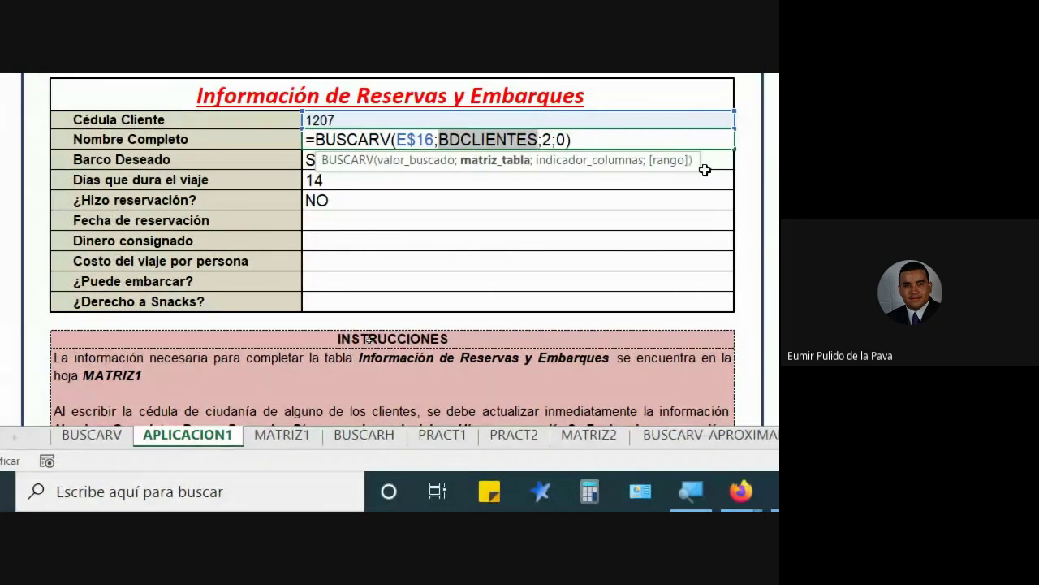
key("Return")
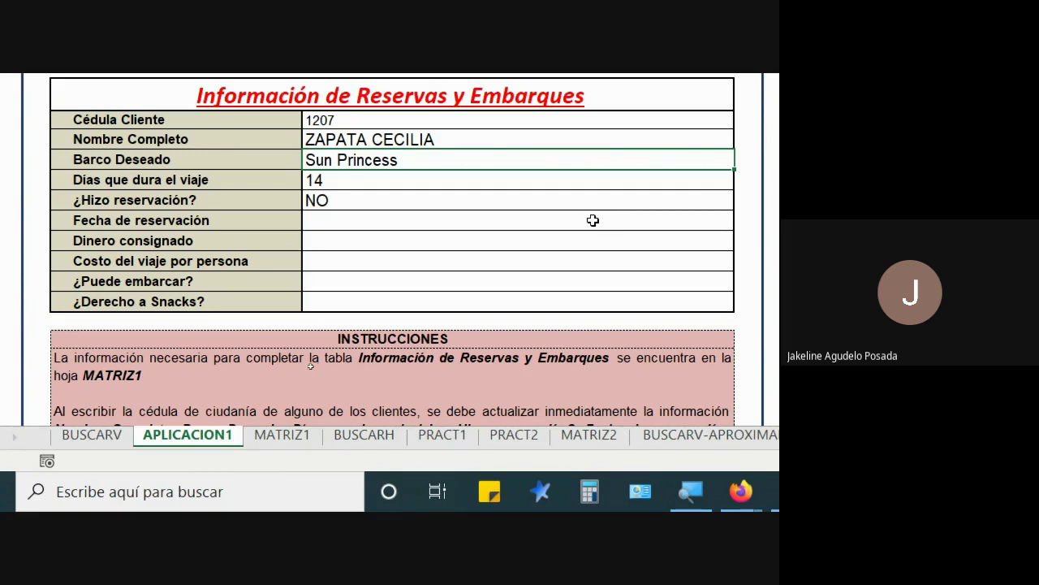
double_click(384, 139)
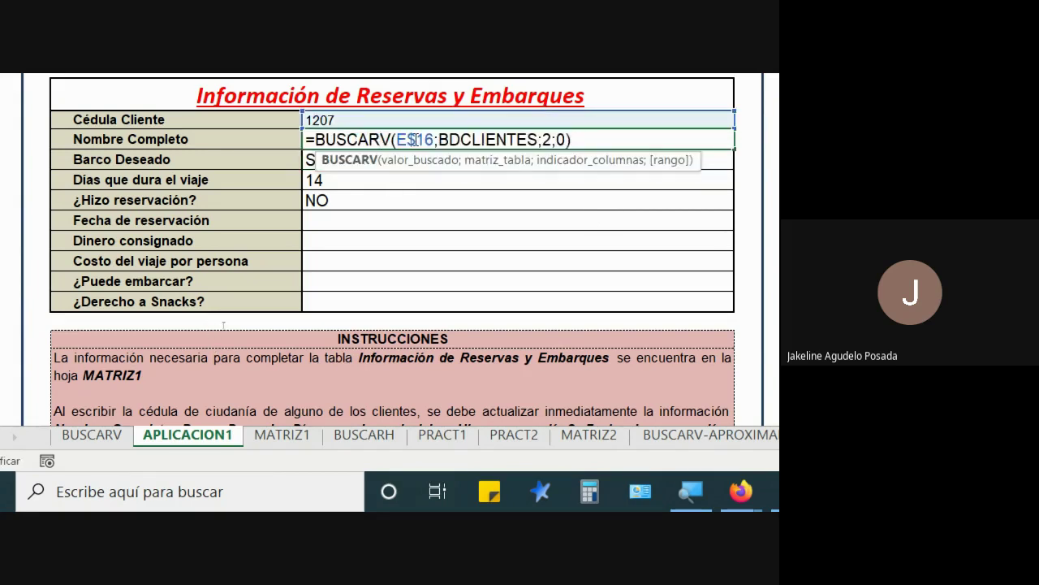
key("Right")
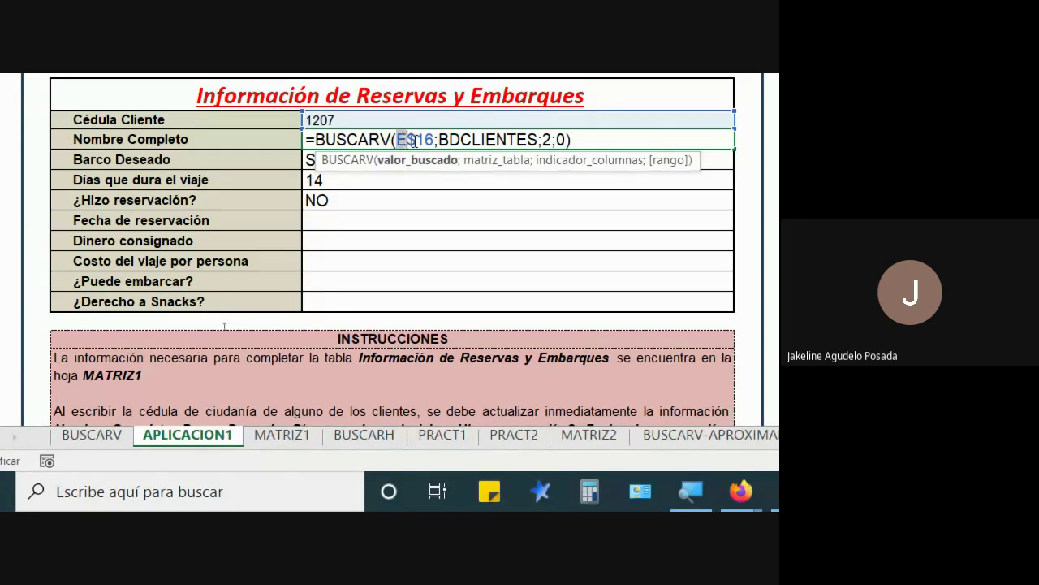
key("shift+Right")
key("shift+Right")
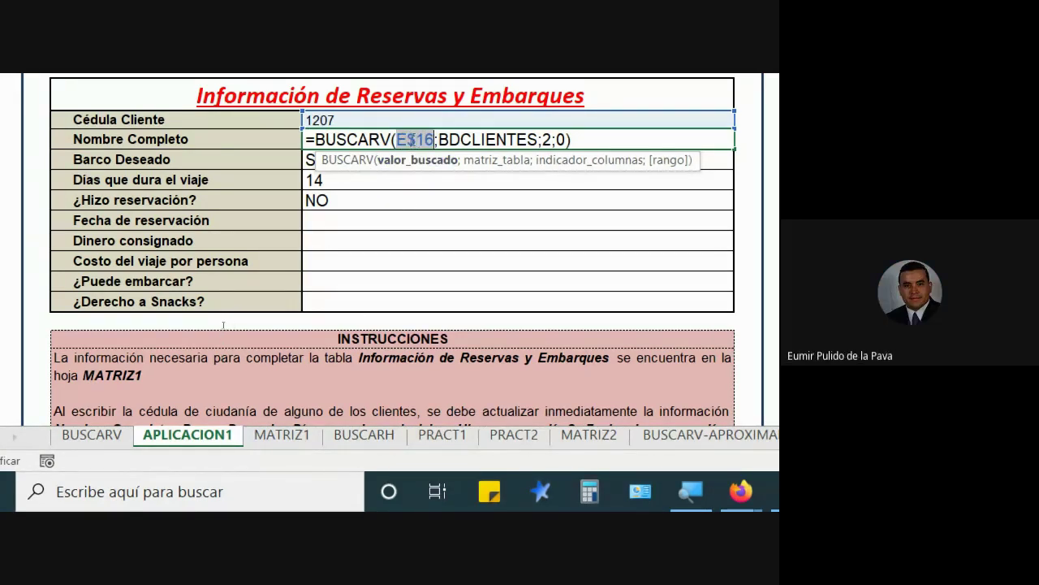
key("Left")
key("Left")
key("ctrl+Return")
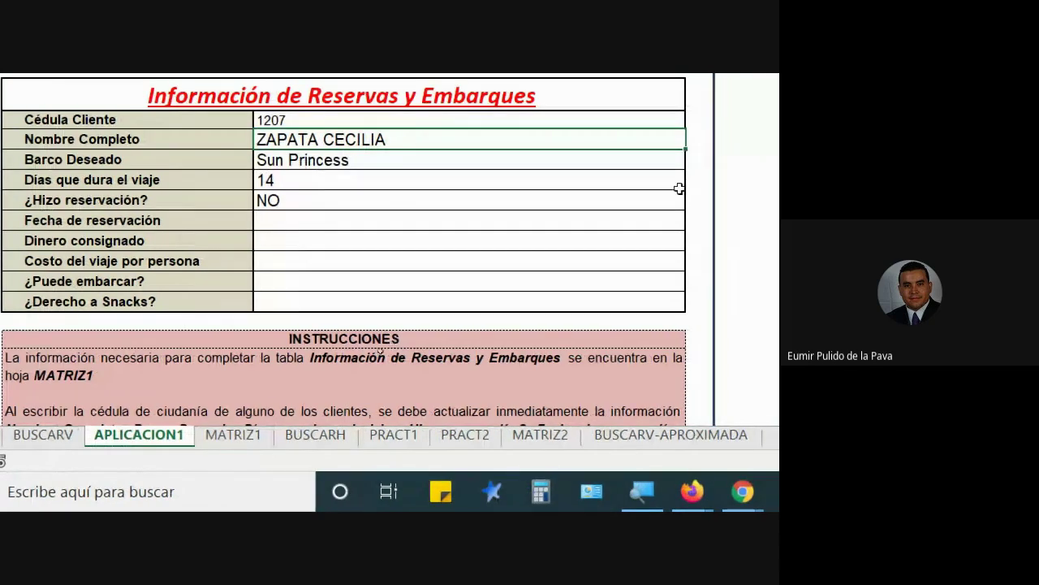
Review the Barco Deseado formula's E$16 reference and show the Cédula Cliente dropdown.
double_click(331, 160)
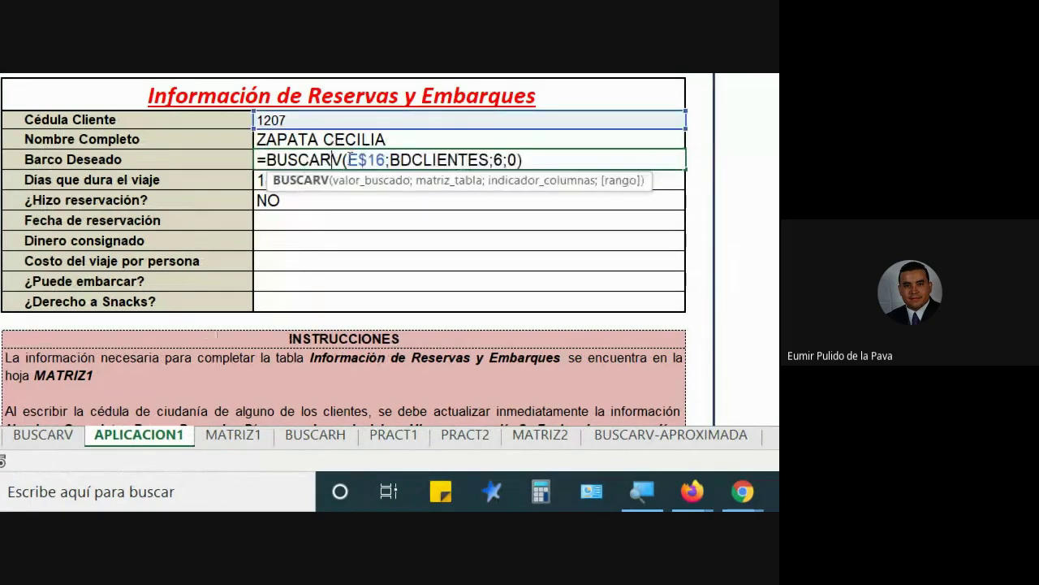
double_click(367, 160)
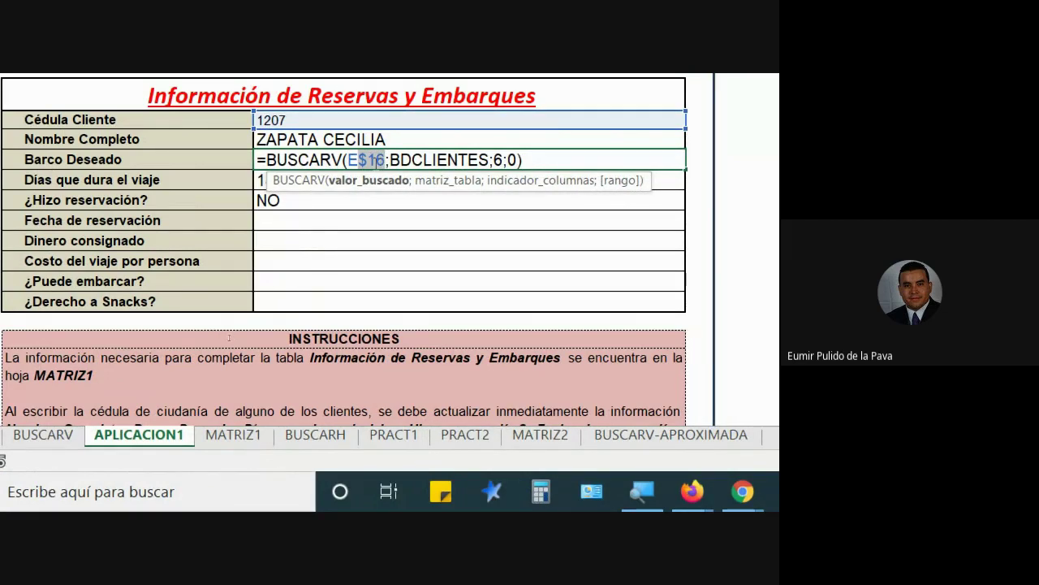
key("Escape")
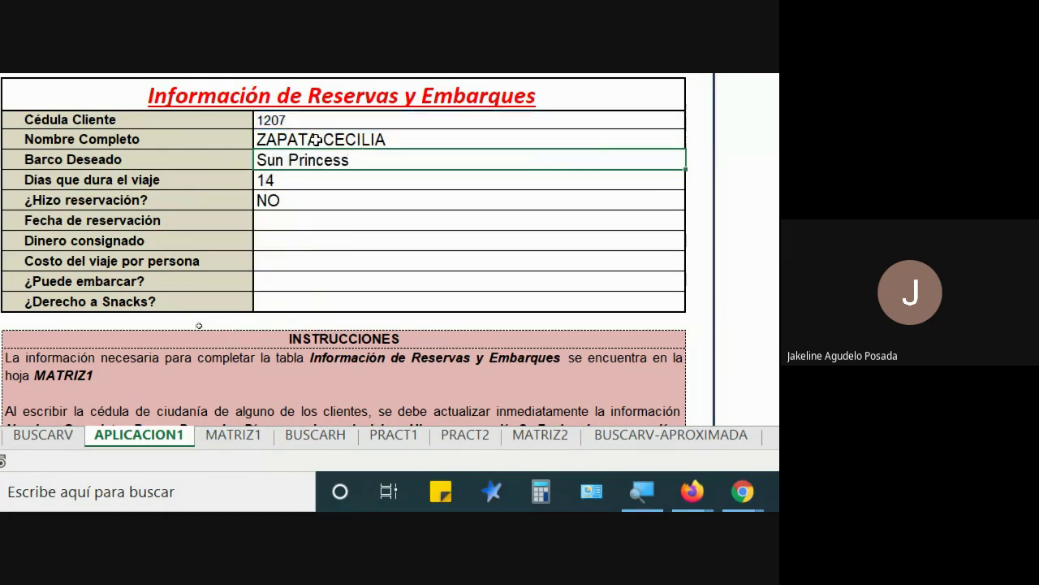
left_click(375, 120)
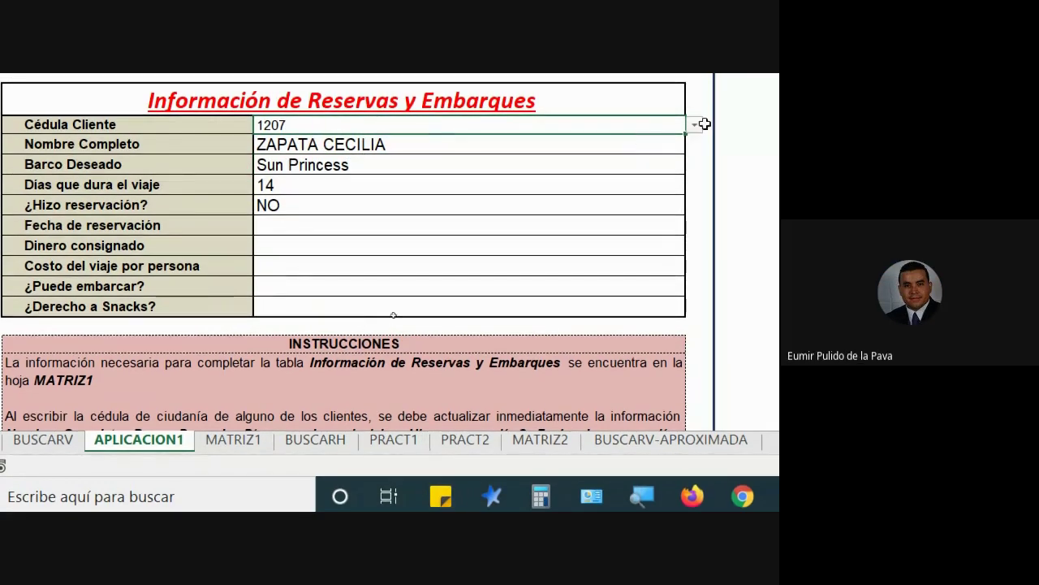
left_click(696, 125)
Check the Cédula Cliente cell's current validation list source, then cancel without changes.
left_click(696, 125)
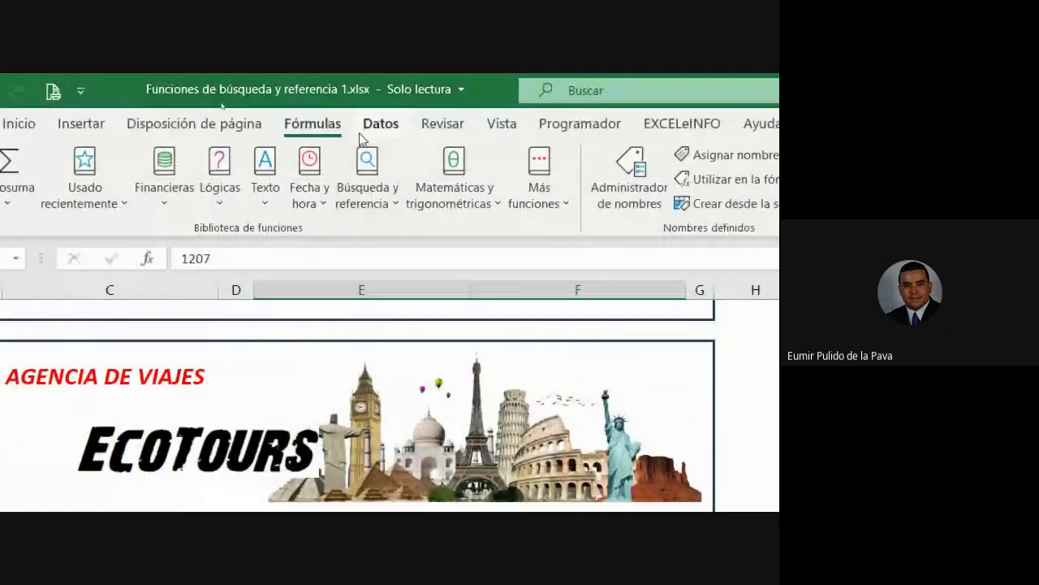
left_click(381, 60)
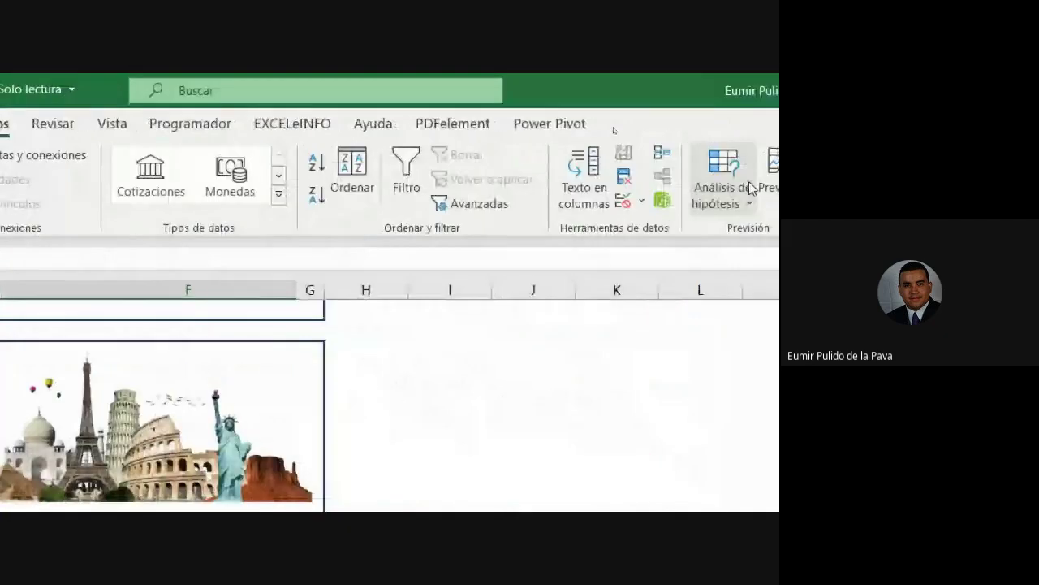
left_click(597, 199)
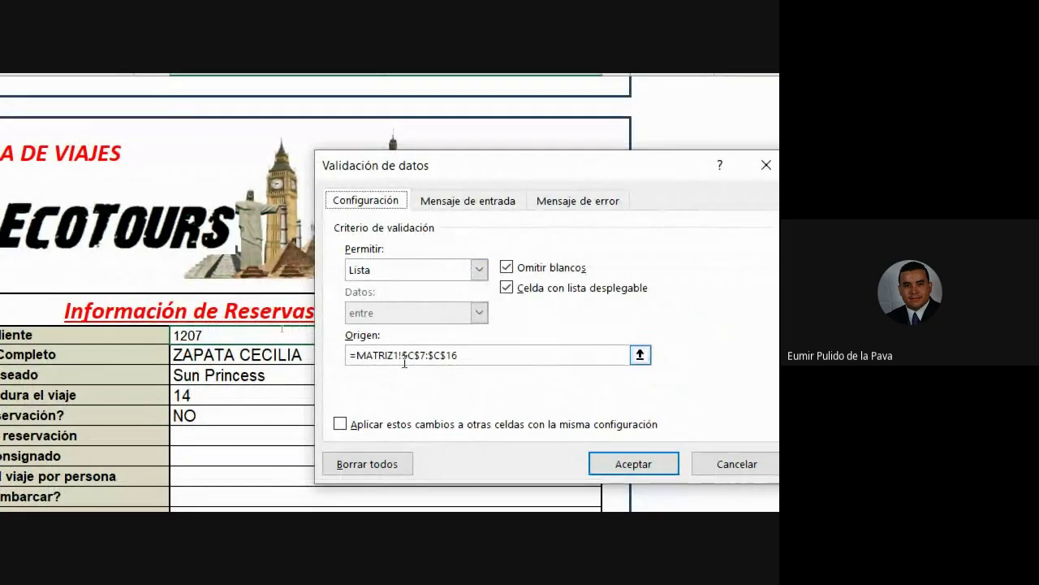
left_click(727, 467)
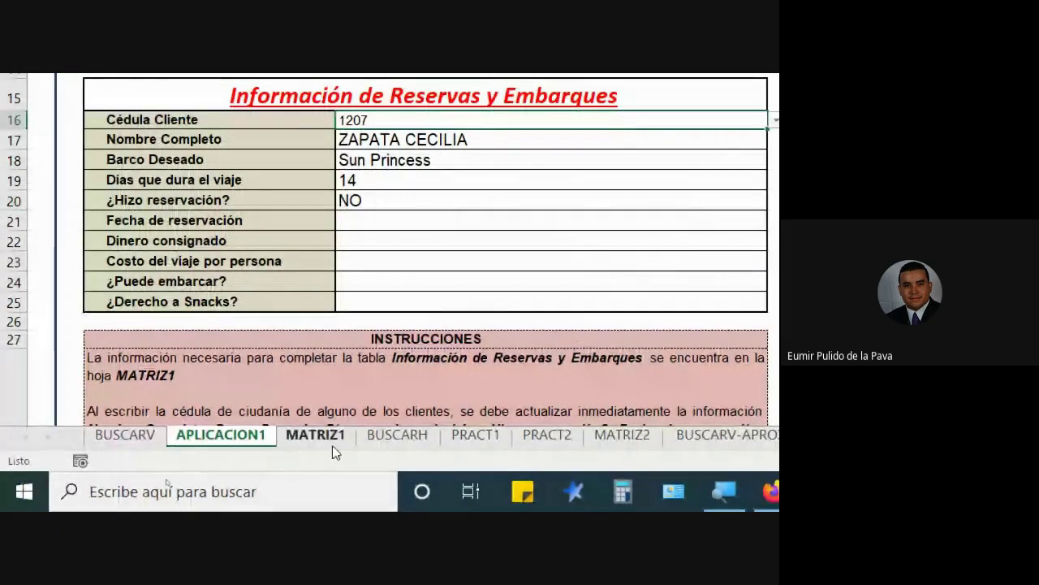
On MATRIZ1, select the Cédula Cliente column C6:C16, header included.
left_click(329, 438)
left_click_drag(184, 182, 167, 356)
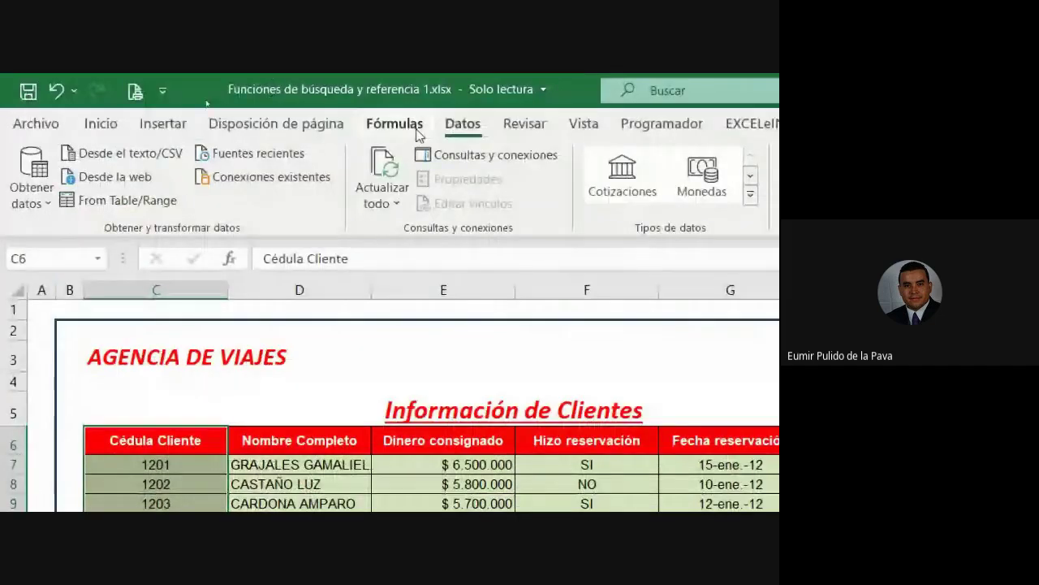
left_click(396, 78)
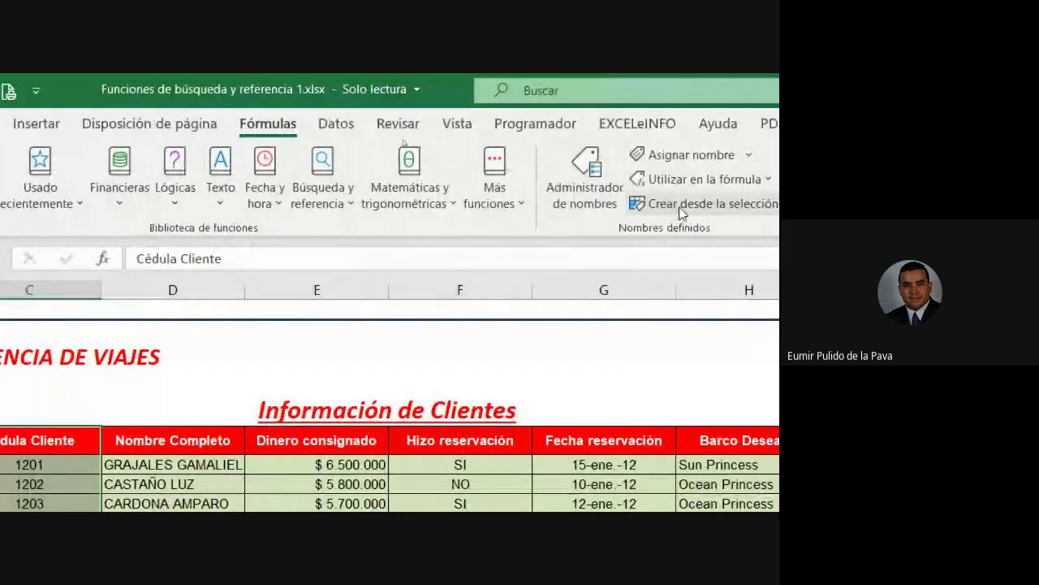
Name the selected cédula range Cédula_Cliente from its top row and verify it in Name Manager.
left_click(683, 212)
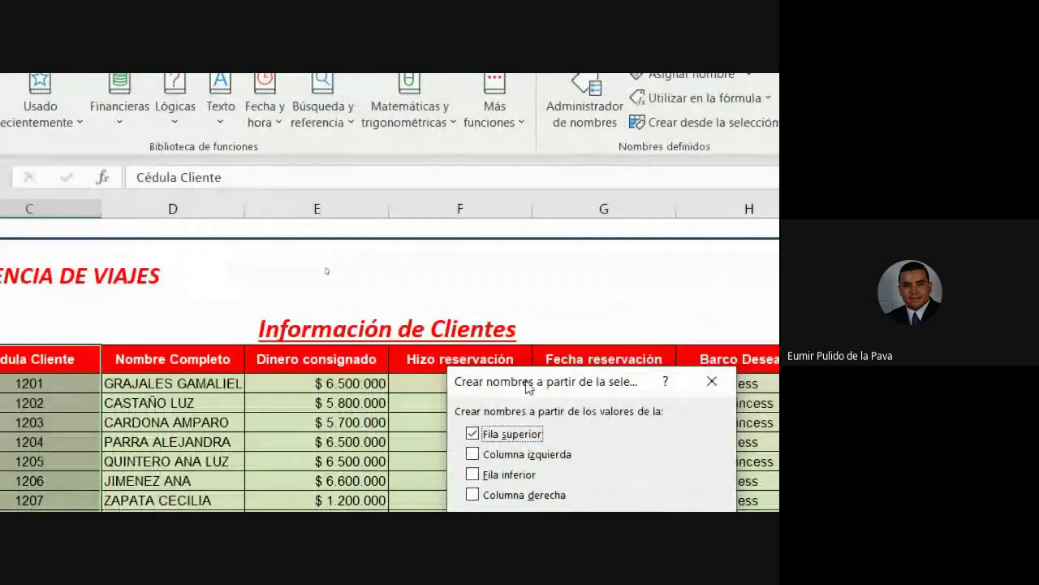
left_click_drag(527, 387, 192, 347)
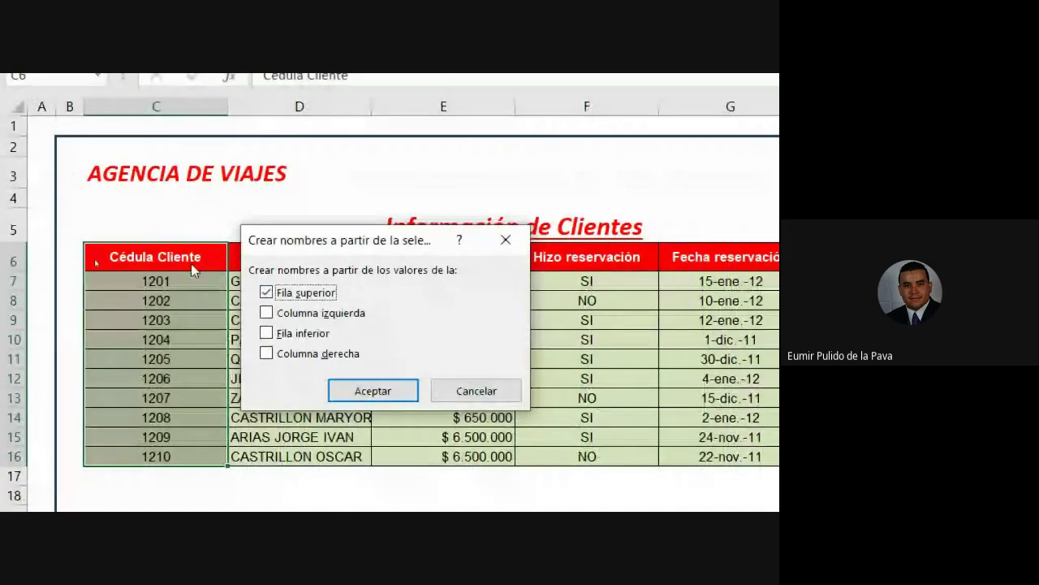
left_click(383, 391)
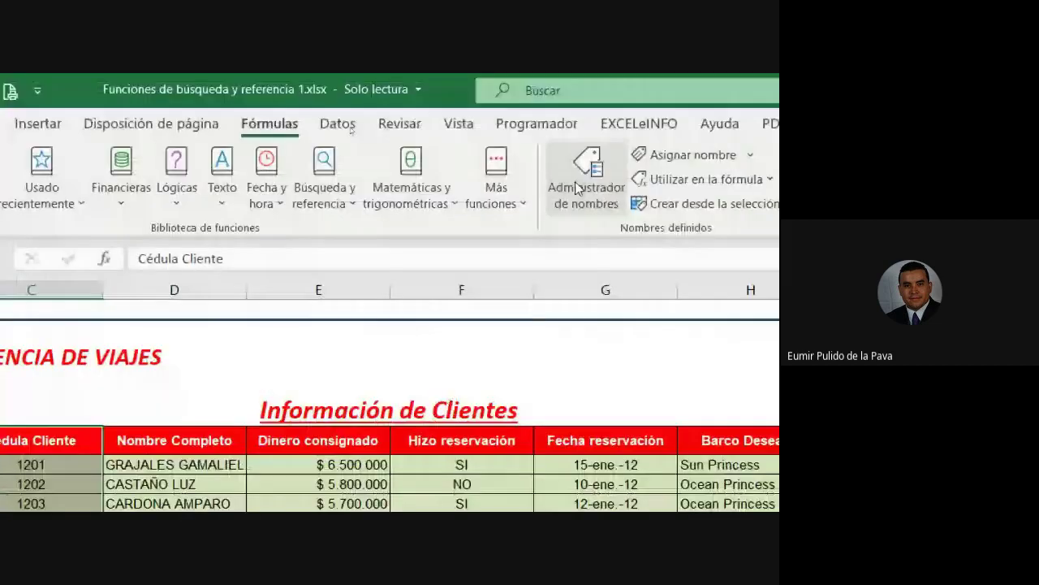
left_click(700, 102)
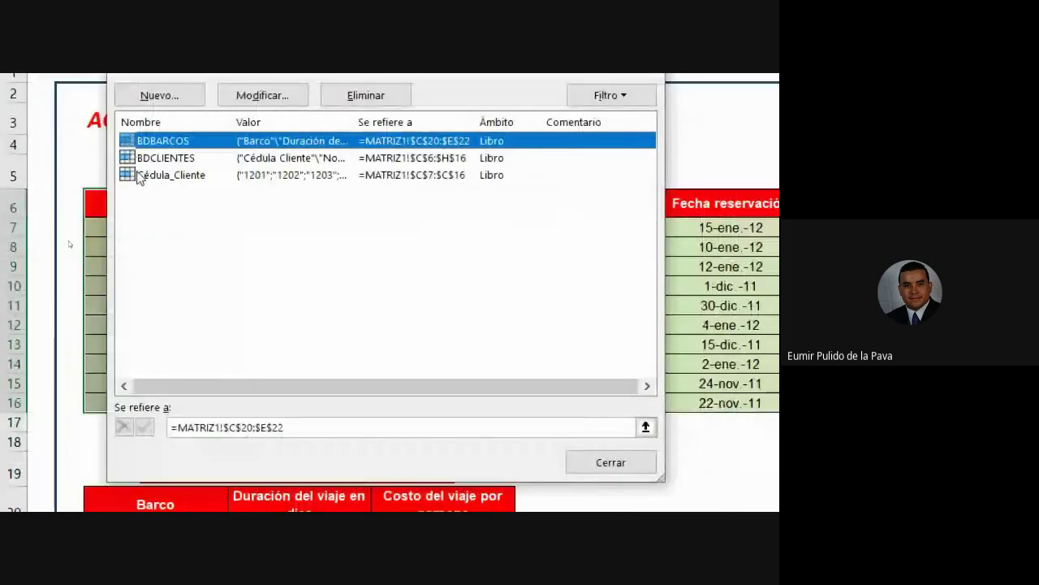
left_click(139, 176)
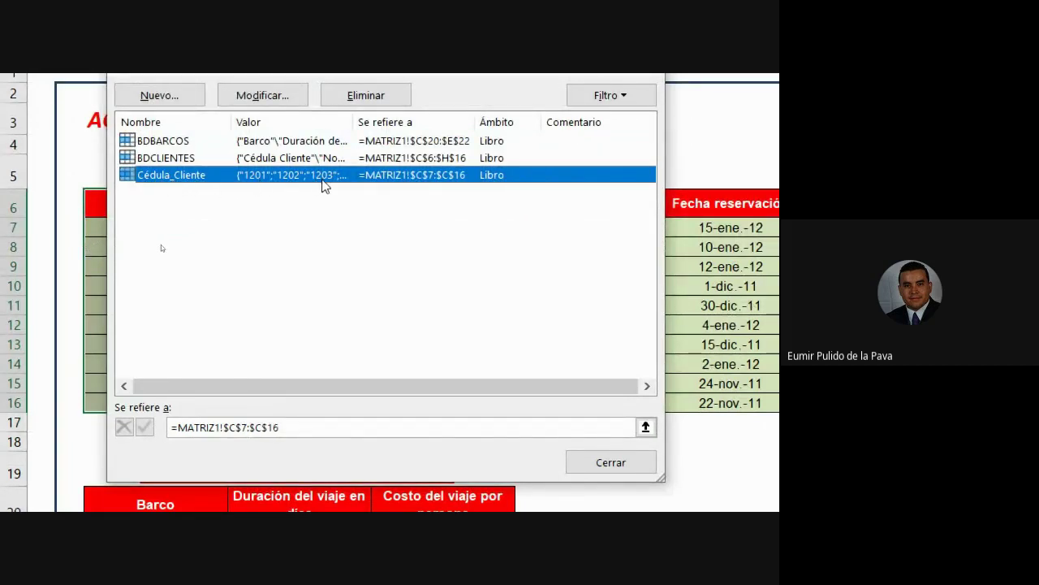
left_click(593, 459)
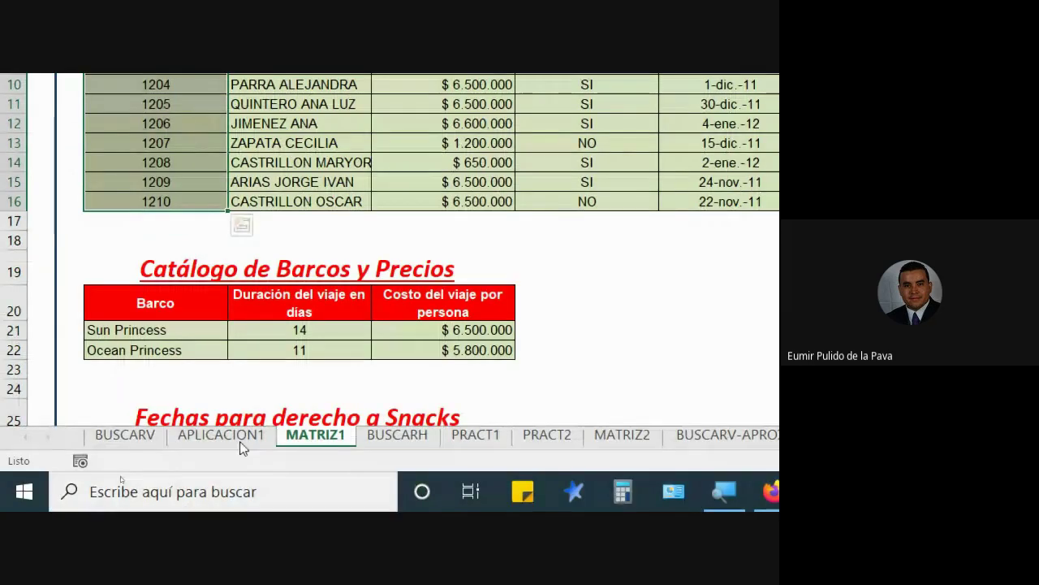
On APLICACION1, change the Cédula Cliente validation source to =Cédula_Cliente.
left_click(232, 439)
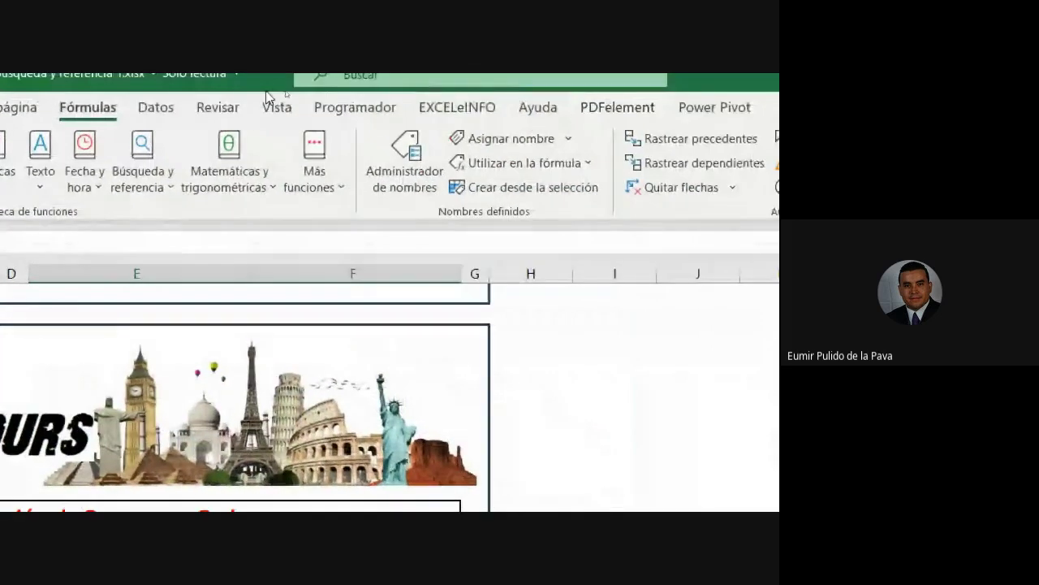
scroll(267, 96, "down", 1)
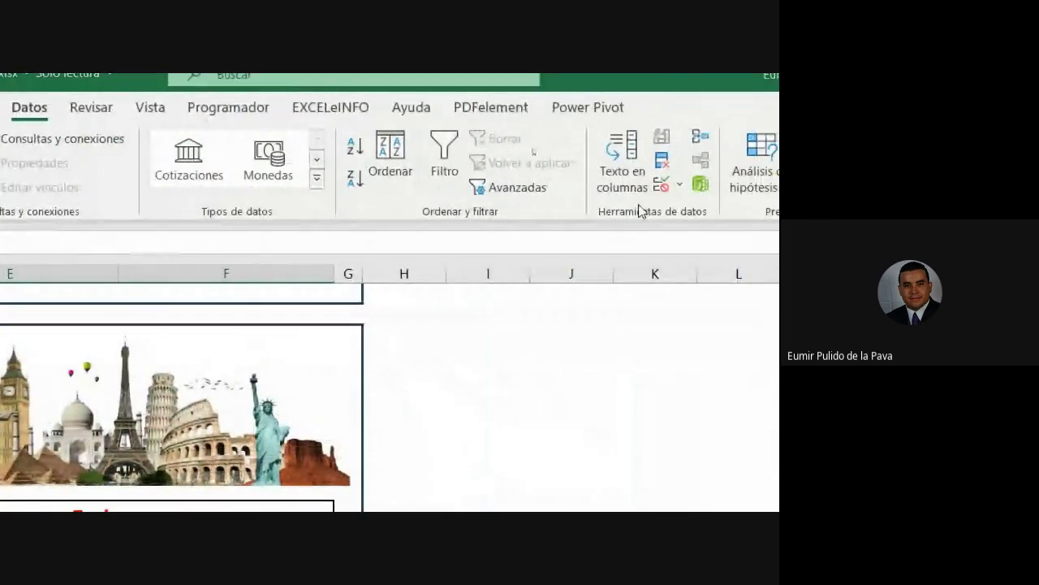
left_click(661, 184)
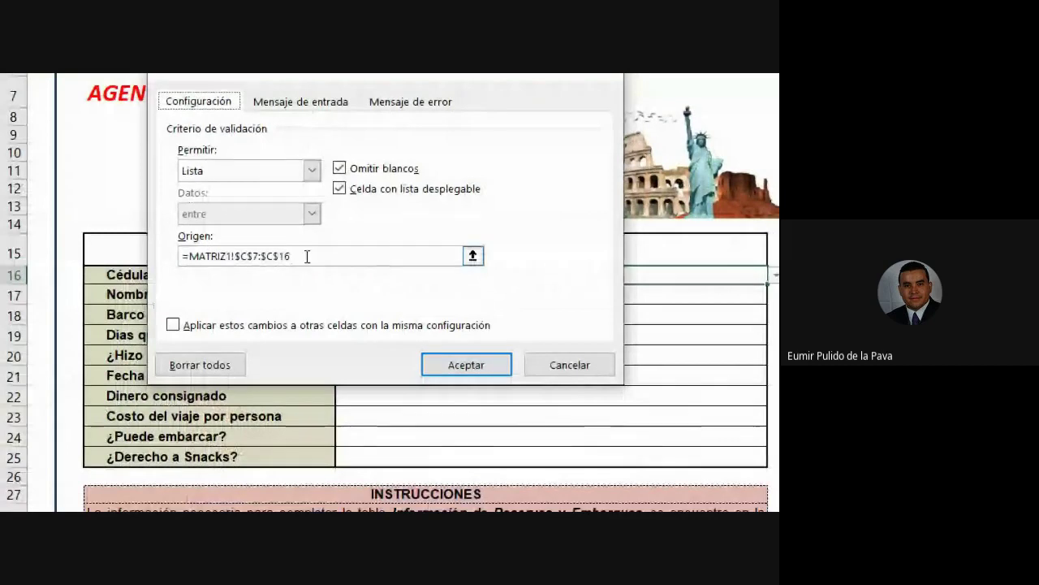
left_click_drag(307, 257, 192, 256)
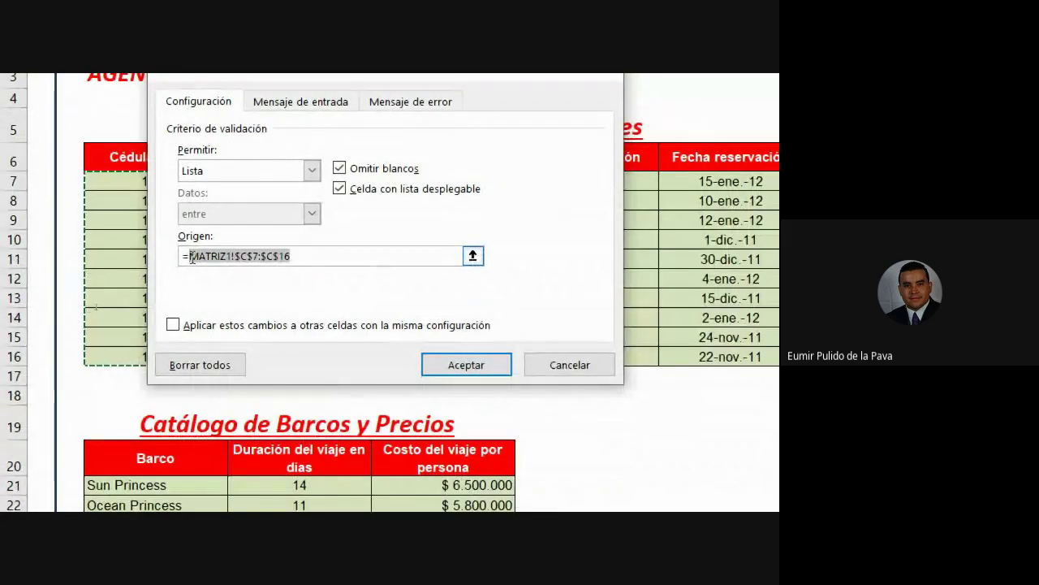
type("Cédula_Clie")
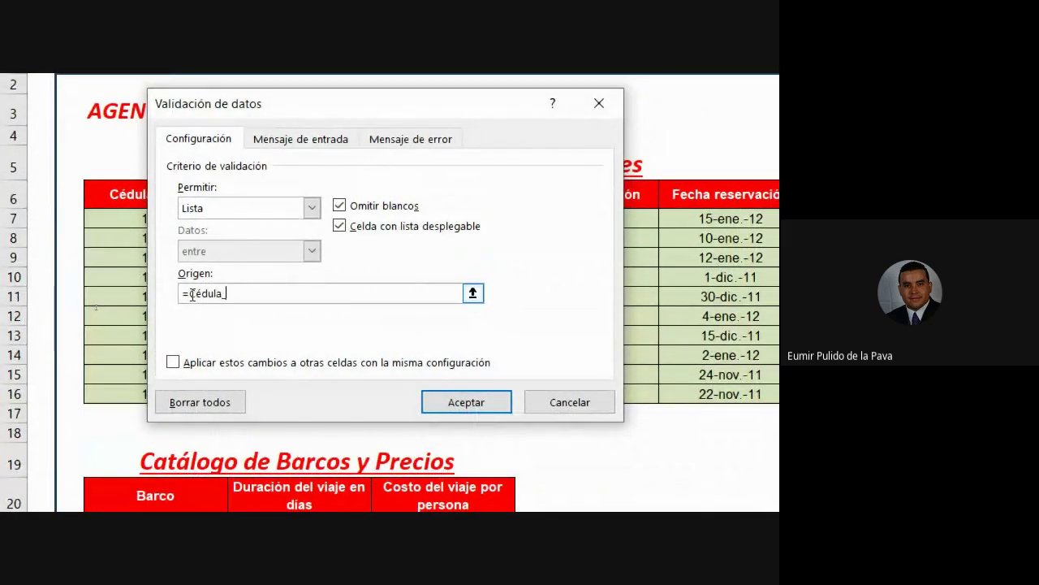
type("nte")
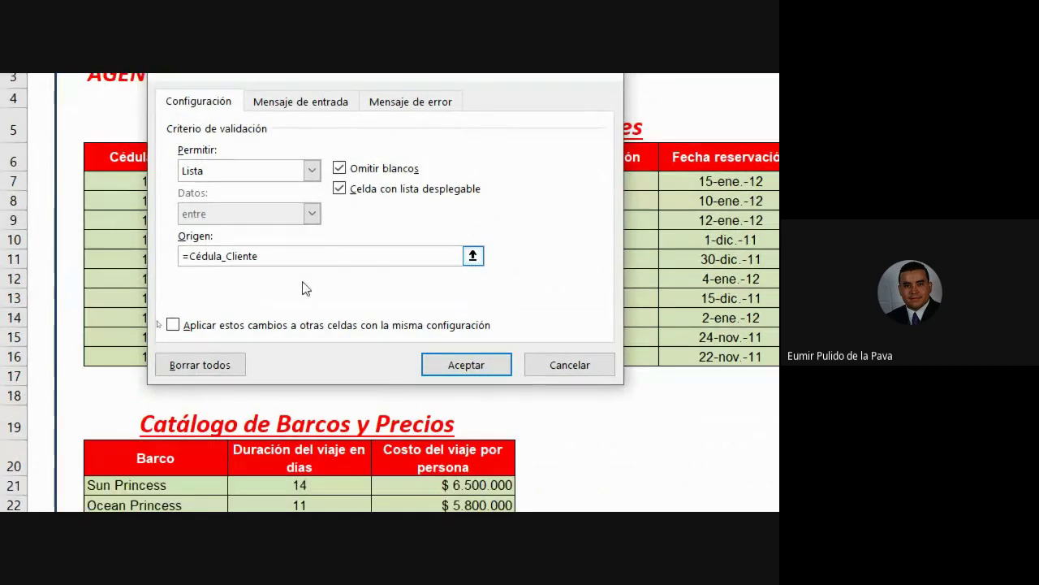
left_click(443, 401)
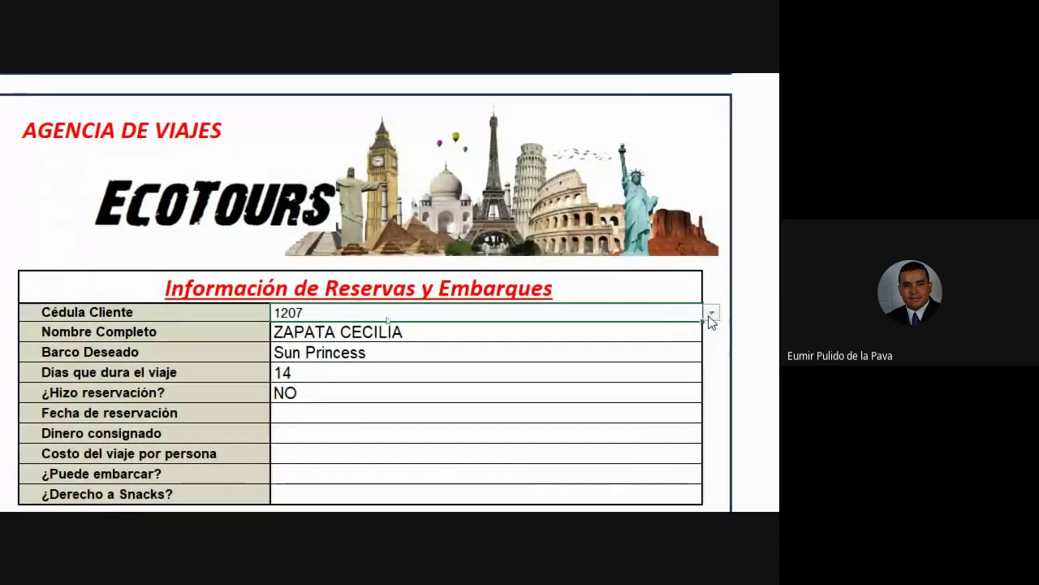
left_click(711, 315)
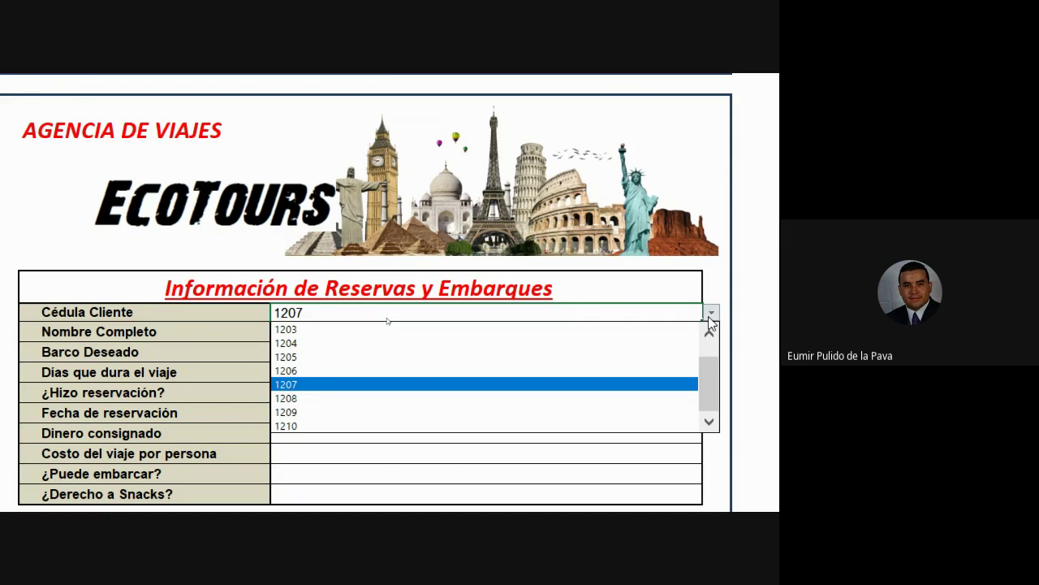
left_click(624, 313)
double_click(325, 332)
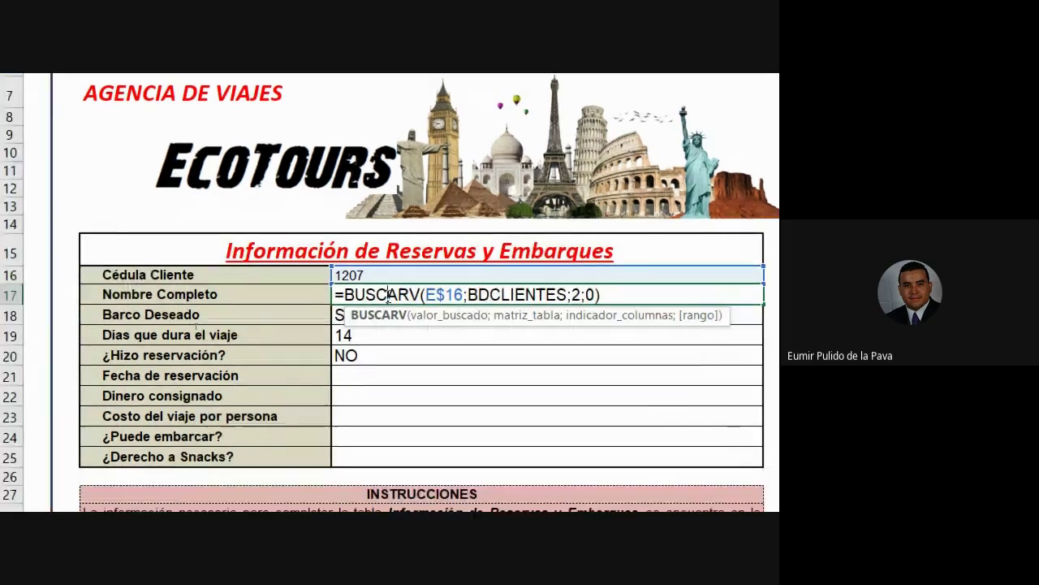
double_click(519, 295)
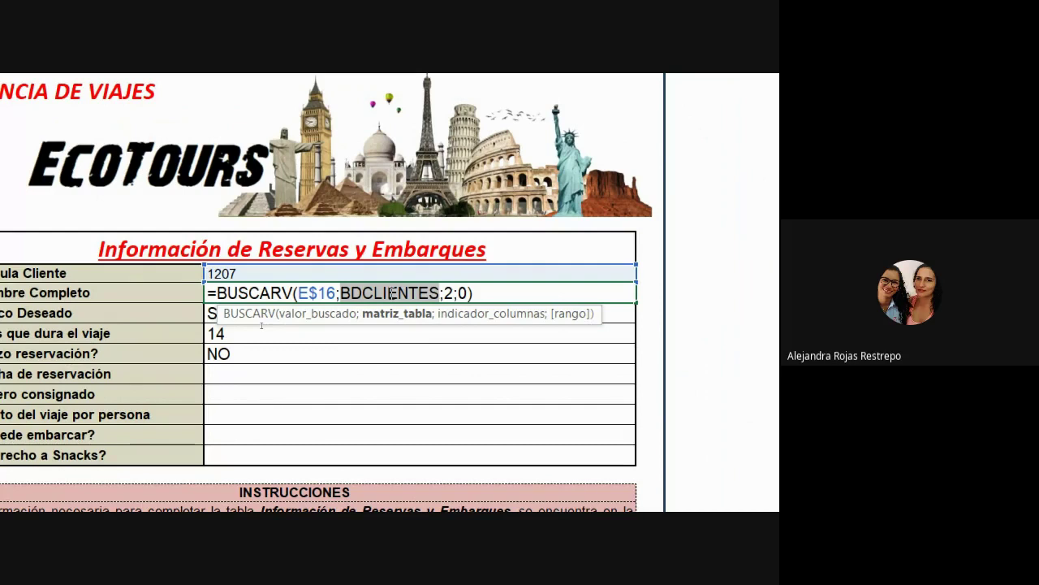
key("Return")
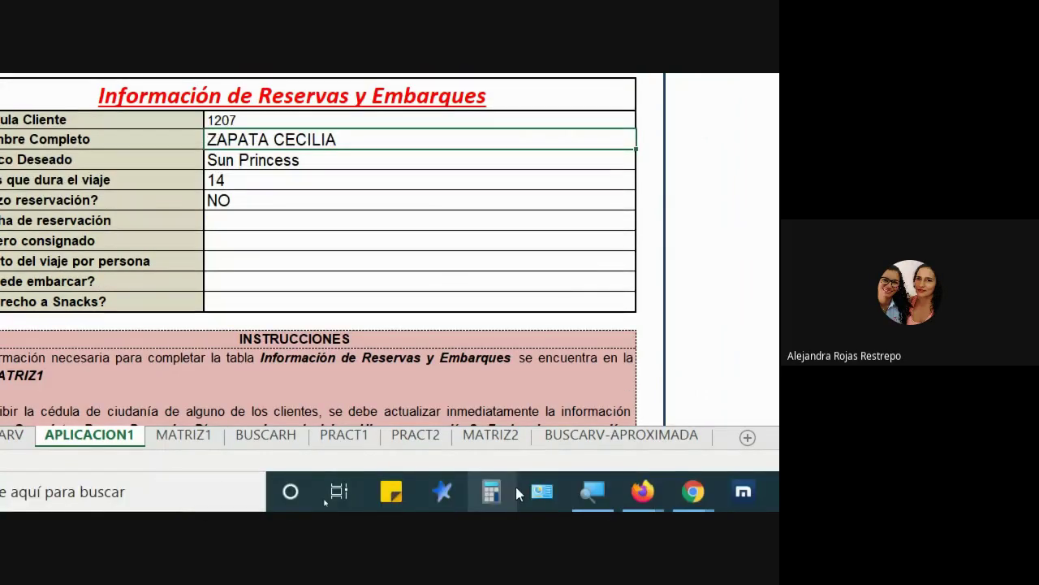
left_click(489, 428)
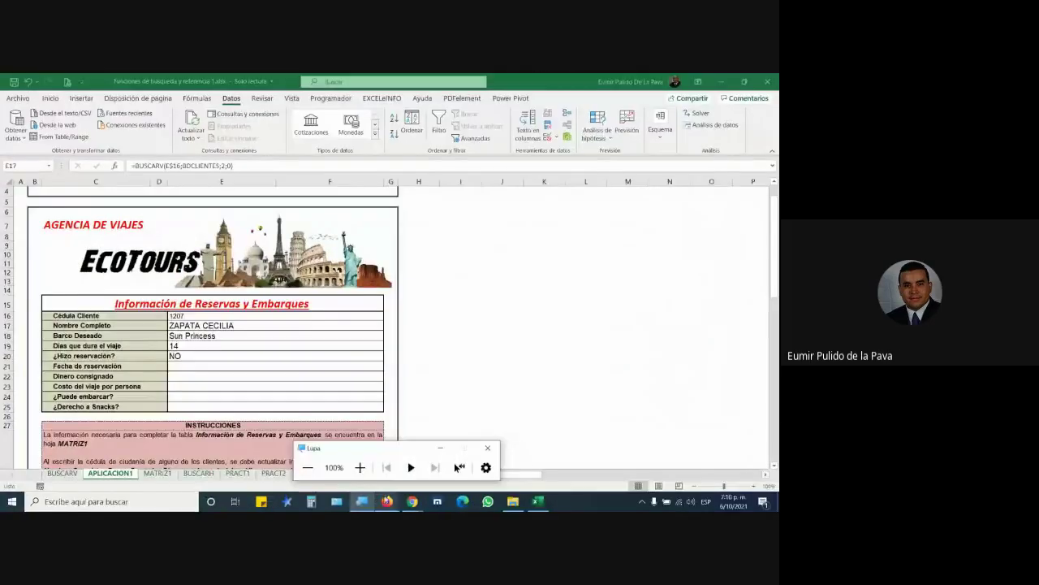
left_click(395, 453)
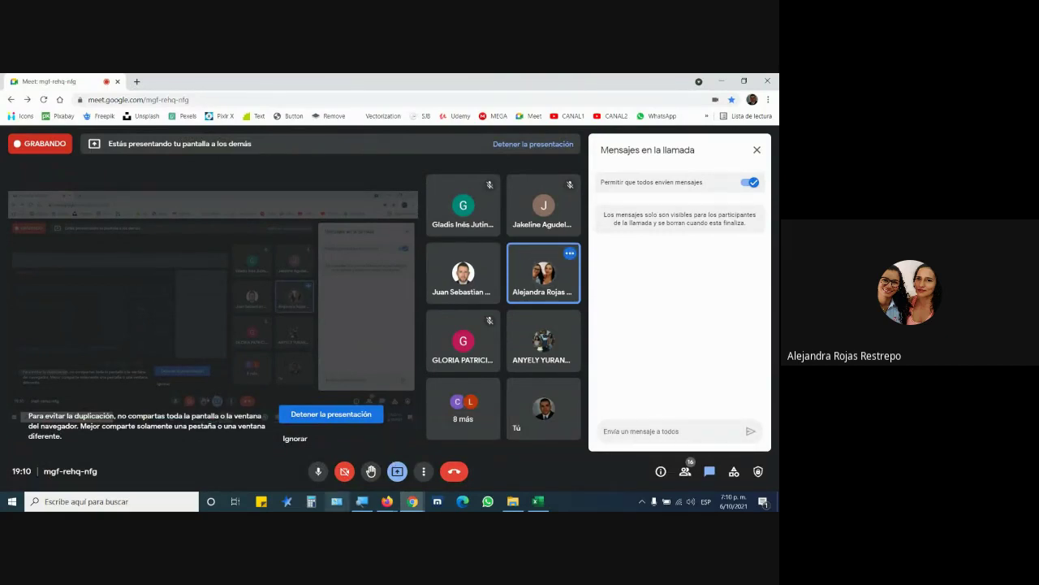
left_click(536, 501)
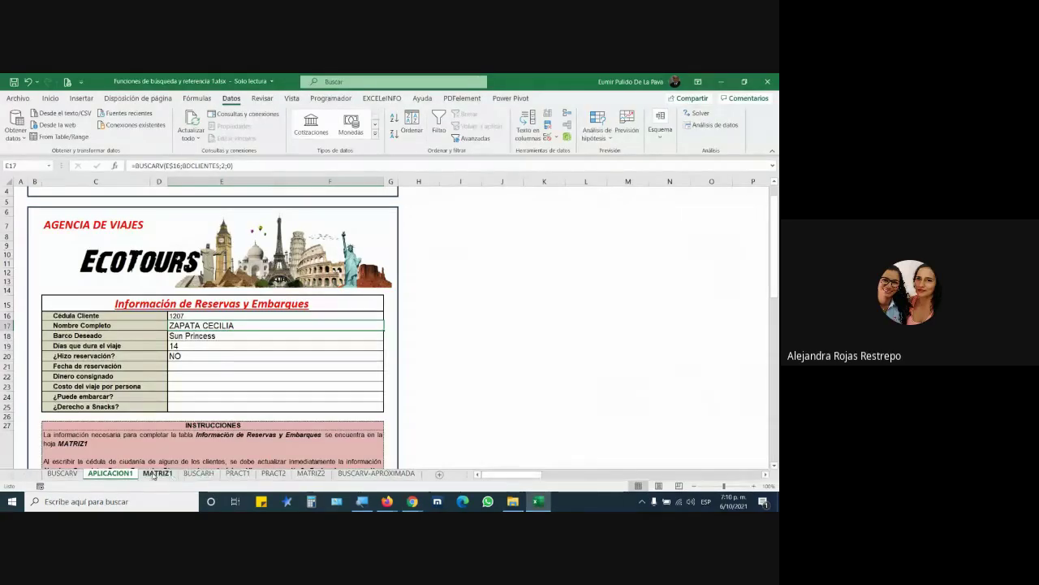
left_click(548, 138)
left_click(155, 263)
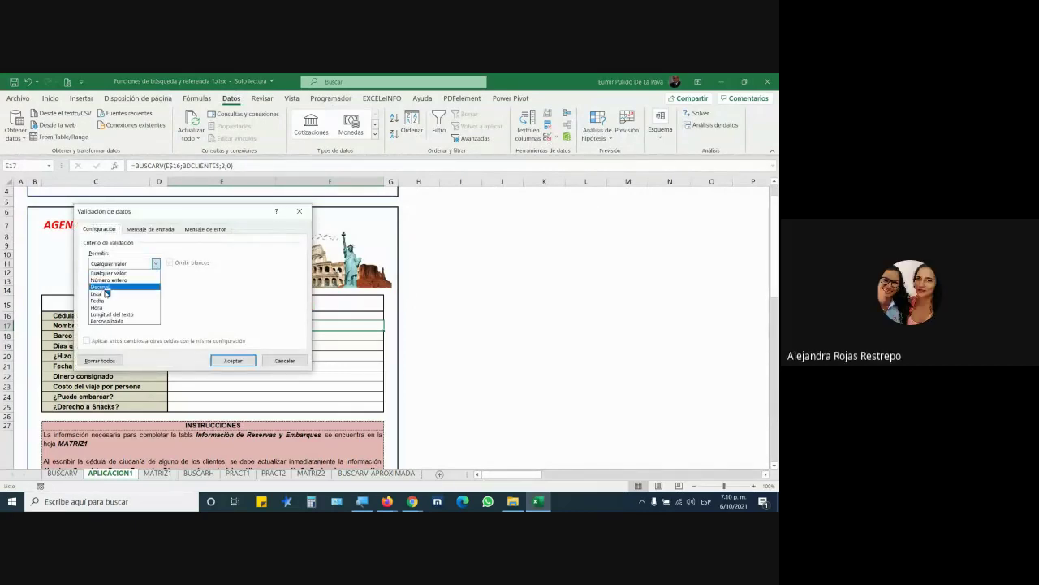
left_click(100, 294)
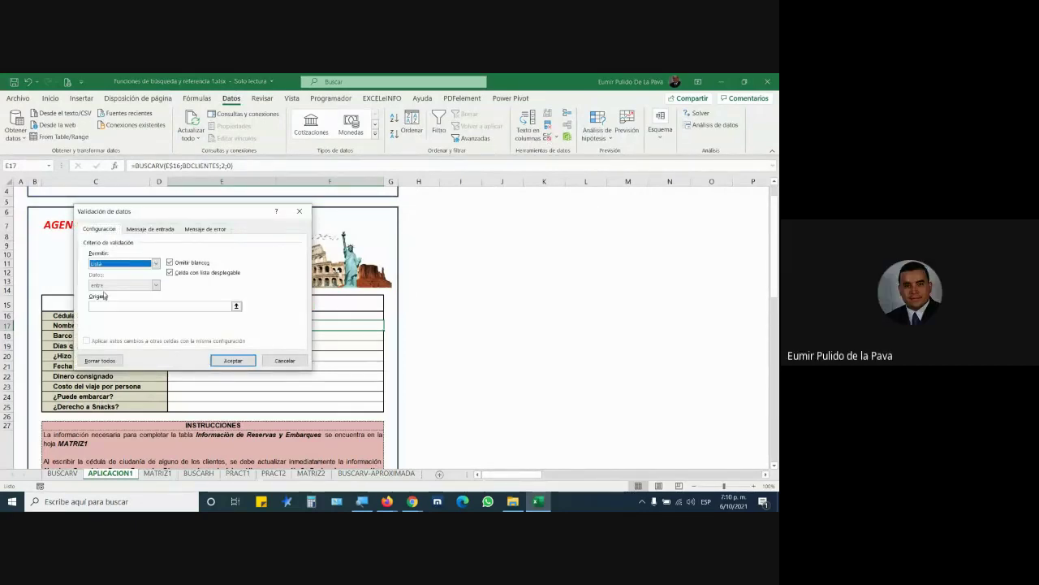
left_click(110, 264)
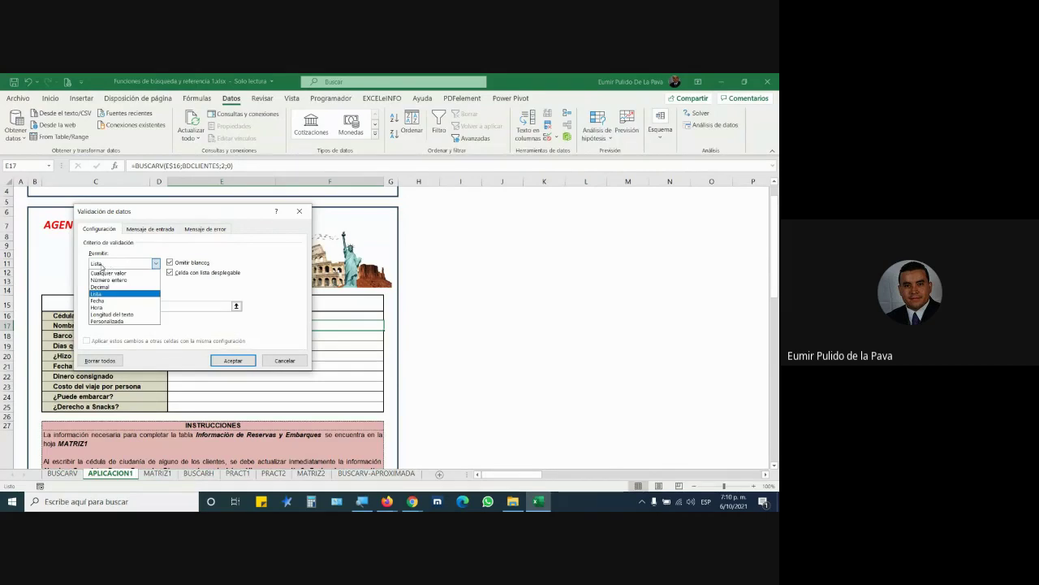
left_click(100, 288)
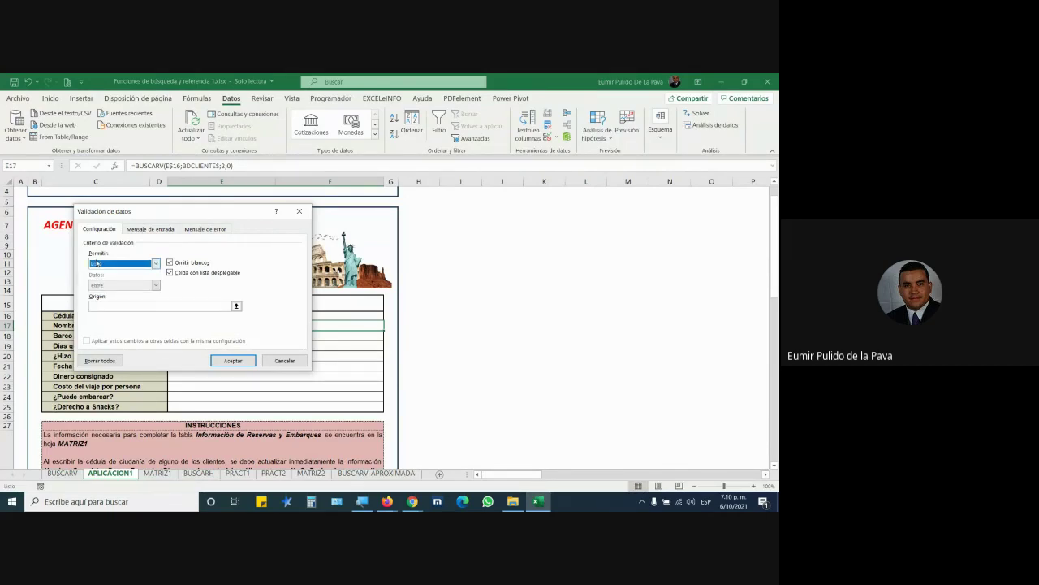
left_click(102, 266)
left_click(102, 294)
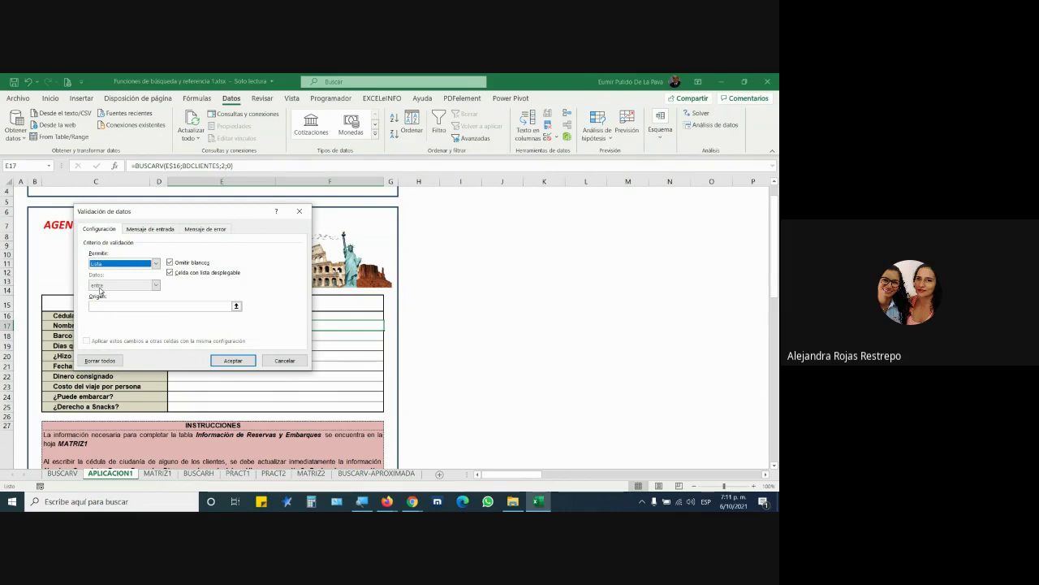
left_click(283, 360)
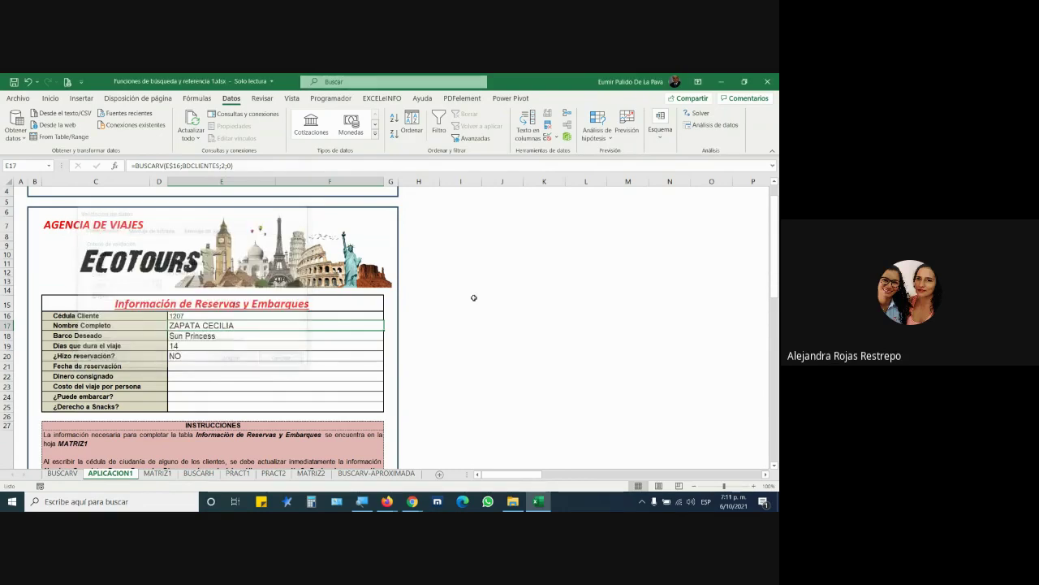
left_click(587, 224)
left_click(548, 137)
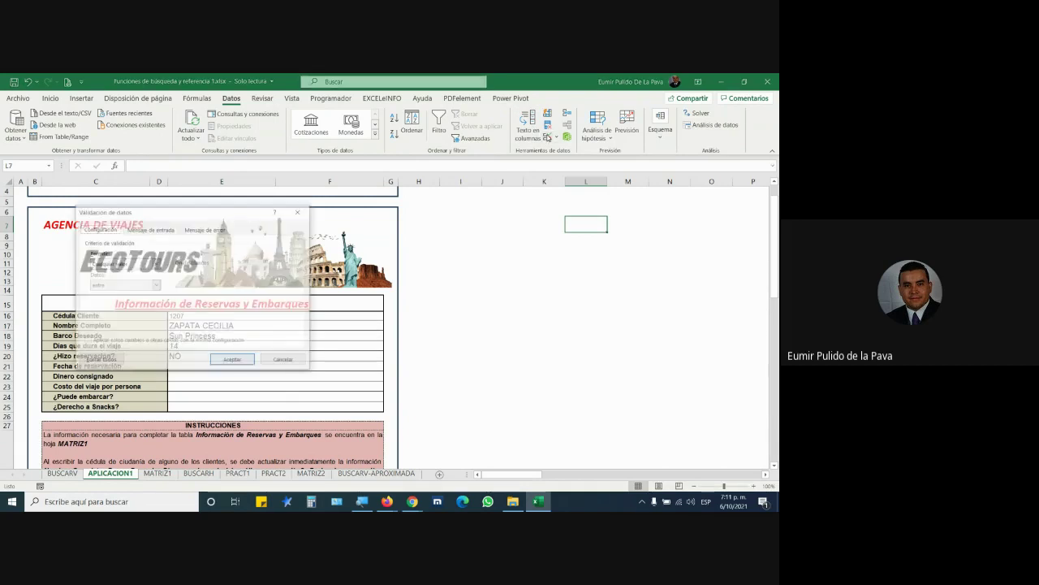
left_click(155, 263)
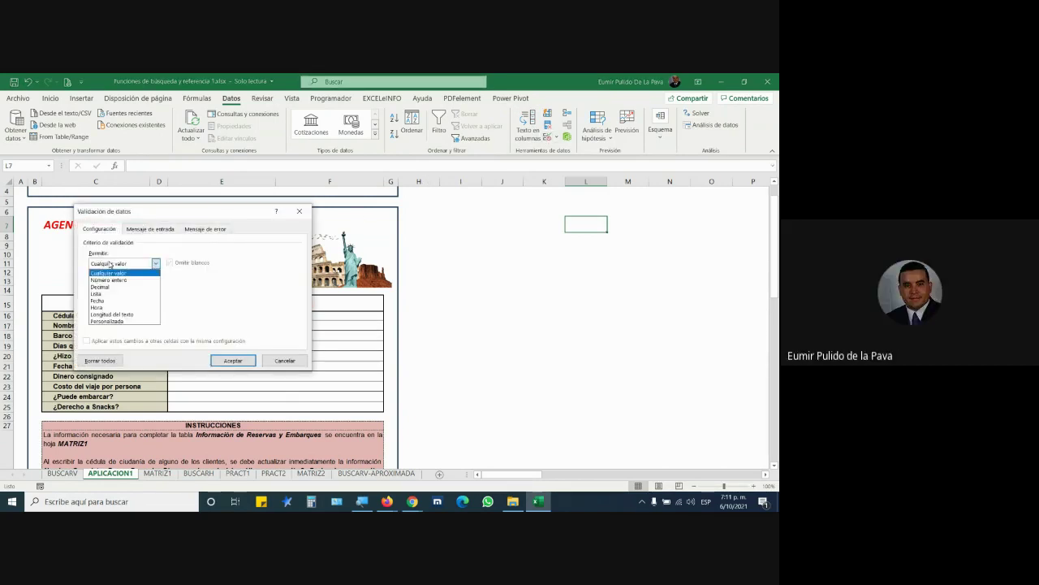
left_click(118, 293)
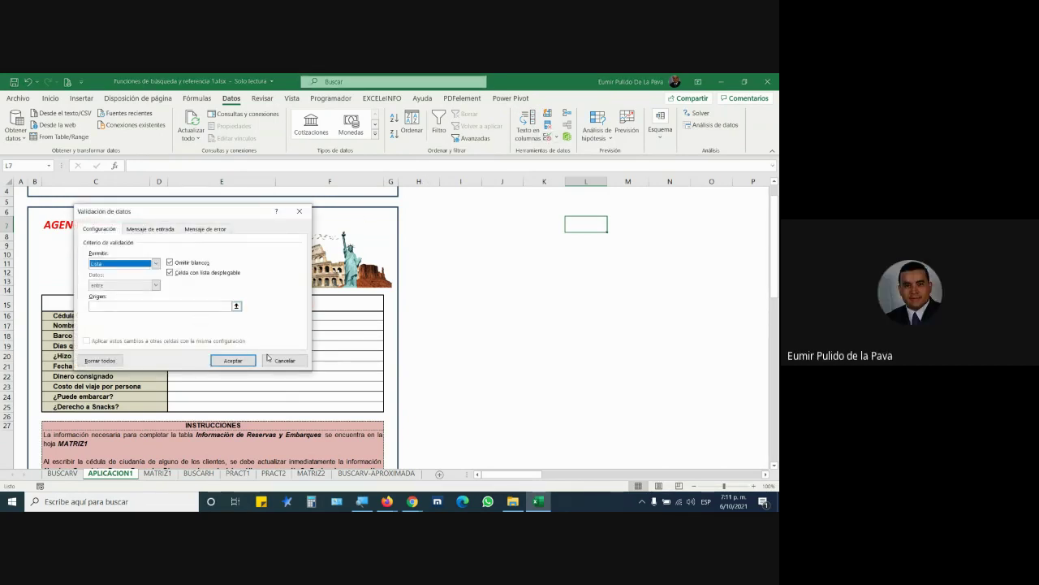
left_click(269, 360)
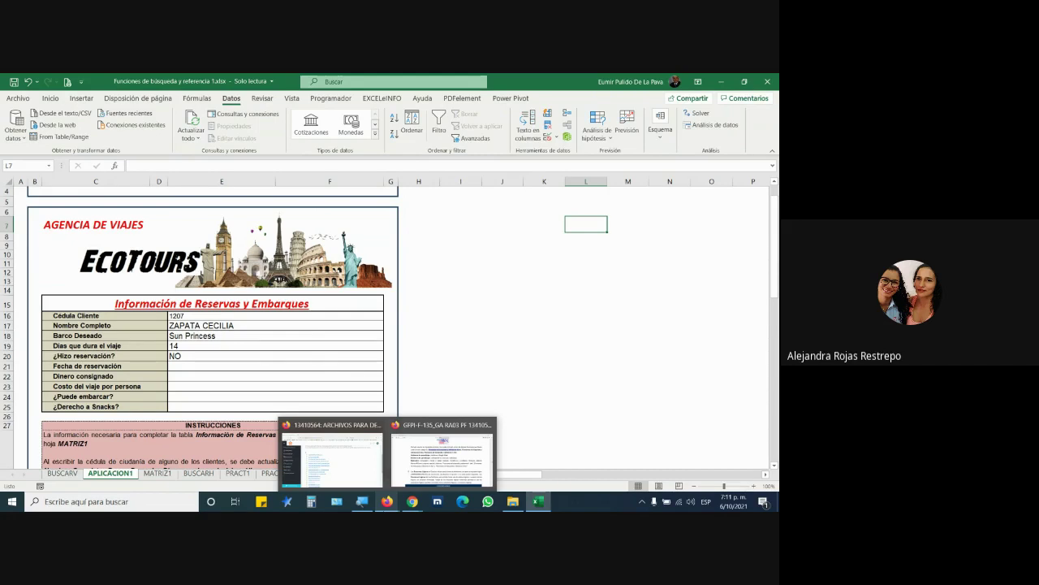
mouse_move(387, 501)
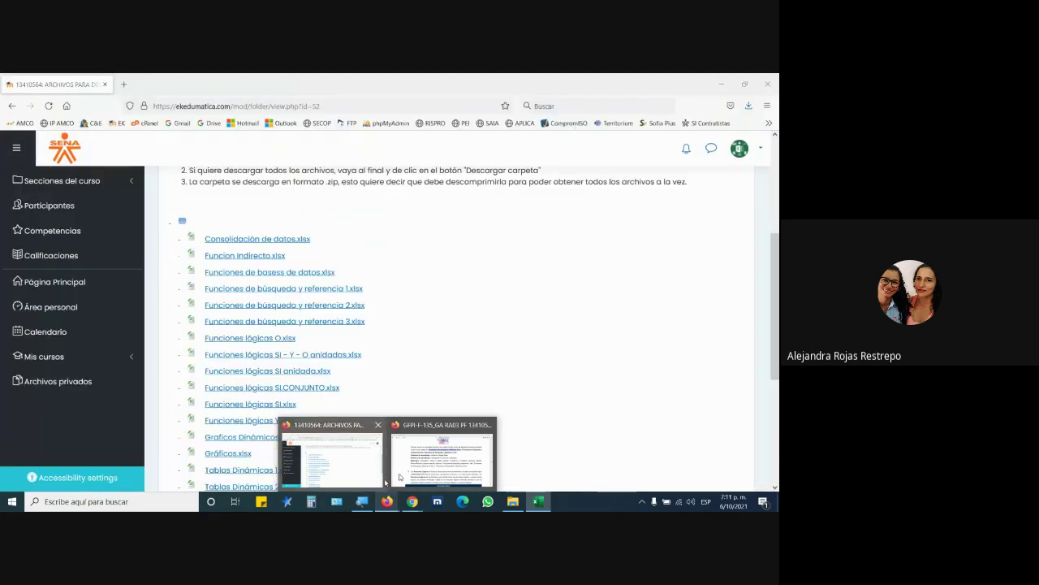
left_click(243, 318)
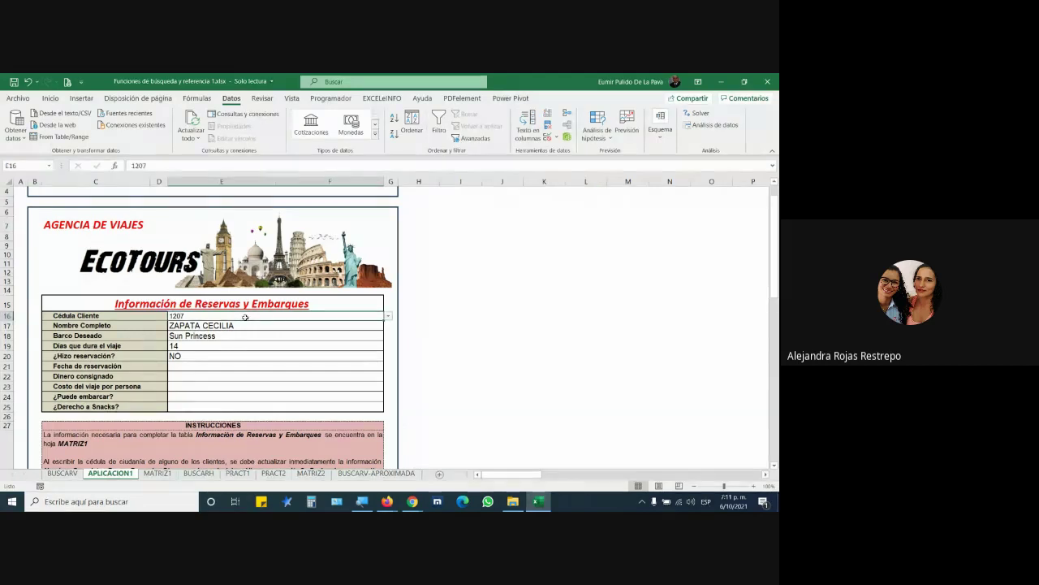
Review the MATRIZ1 cédulas and the Cédula Cliente cell's current list source, keeping 1207 selected.
left_click(157, 473)
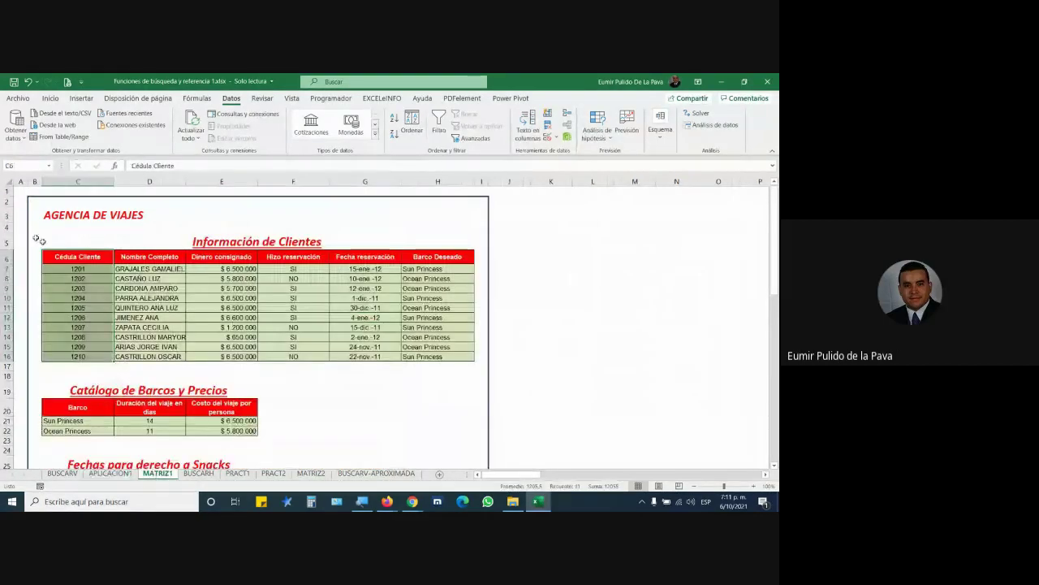
left_click_drag(78, 257, 70, 356)
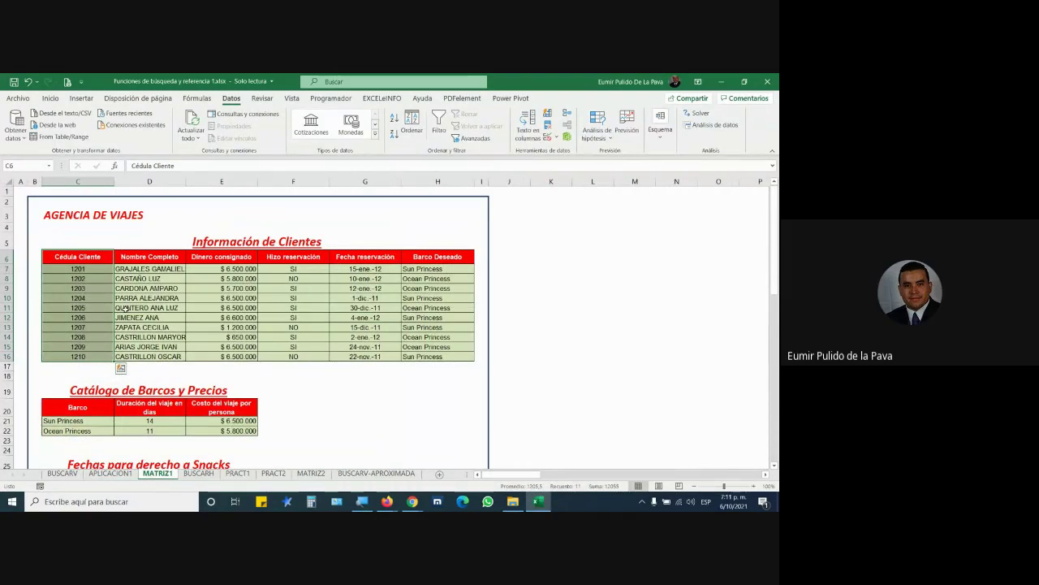
left_click(109, 473)
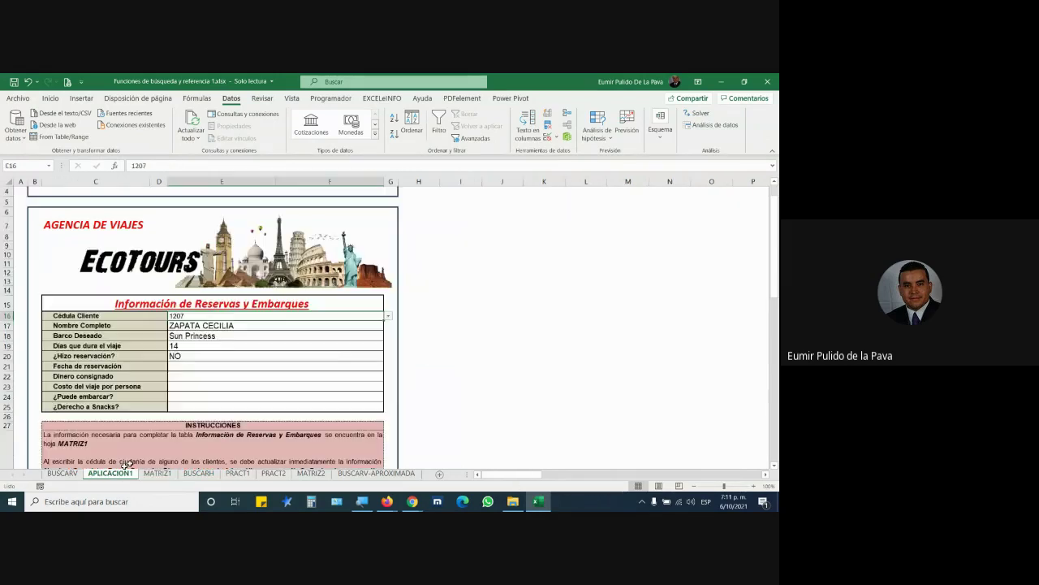
left_click(546, 137)
left_click(122, 306)
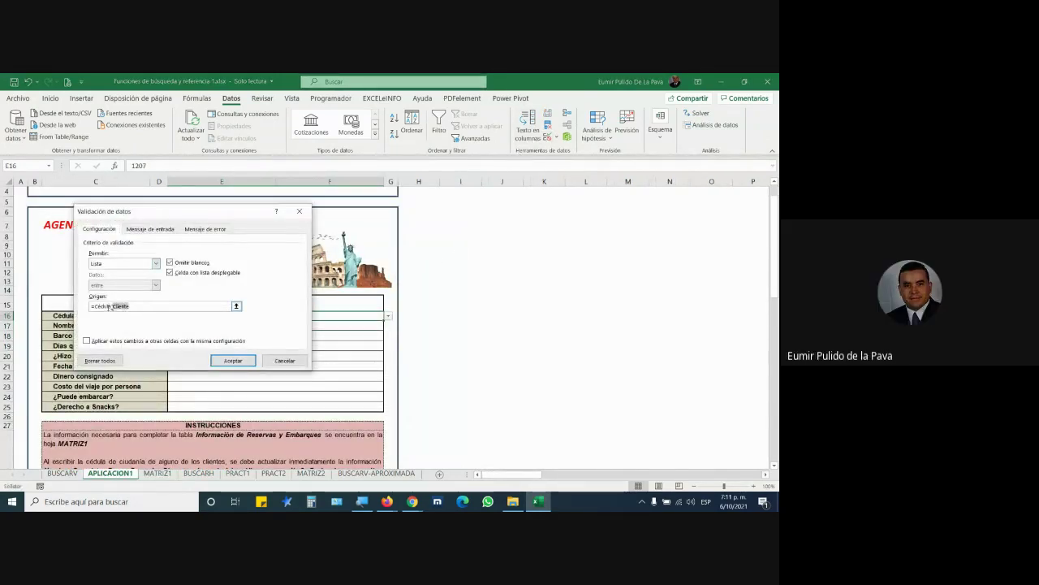
left_click_drag(129, 307, 90, 306)
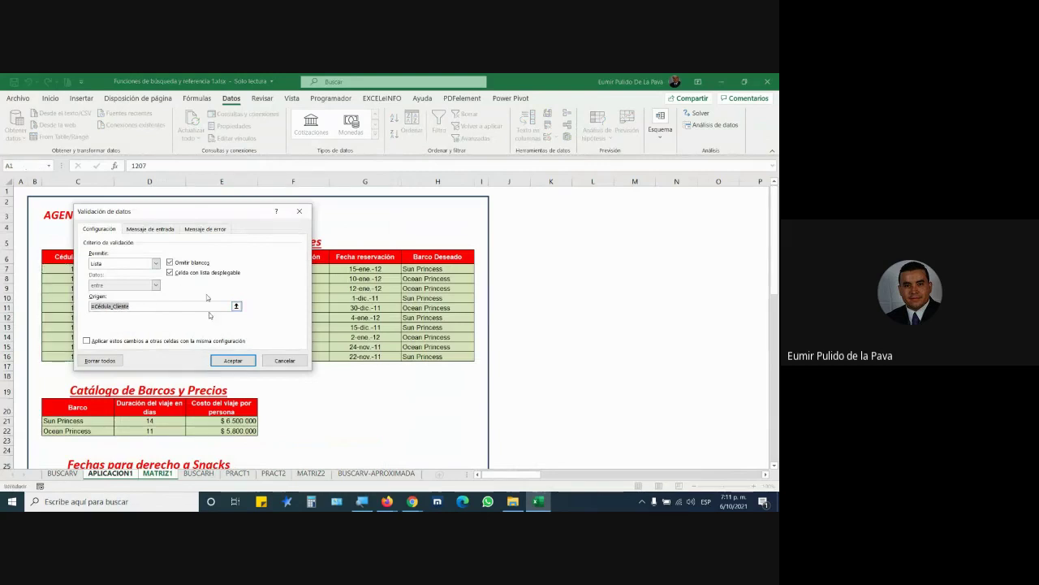
left_click_drag(203, 218, 322, 214)
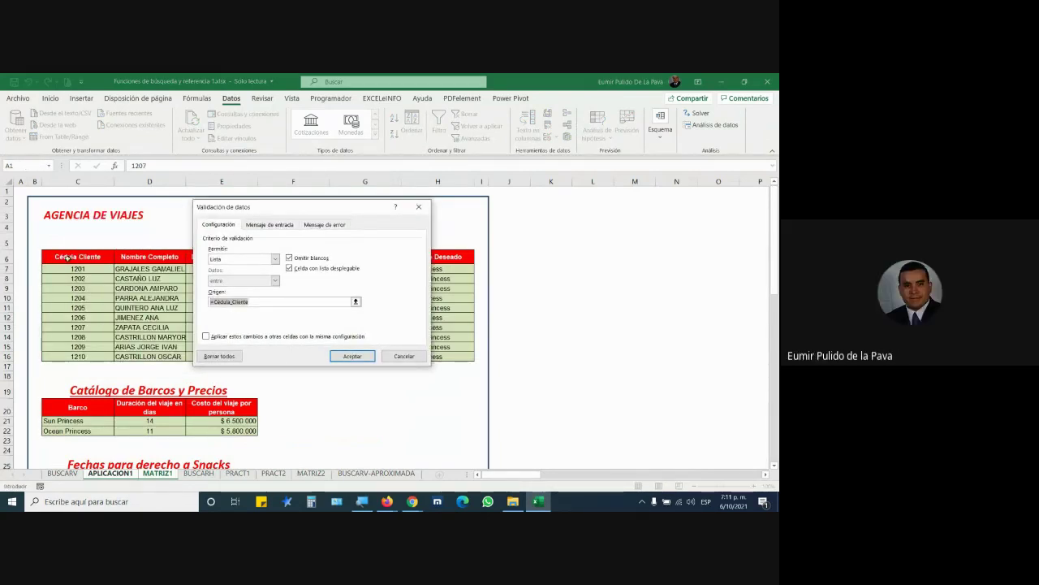
left_click(405, 356)
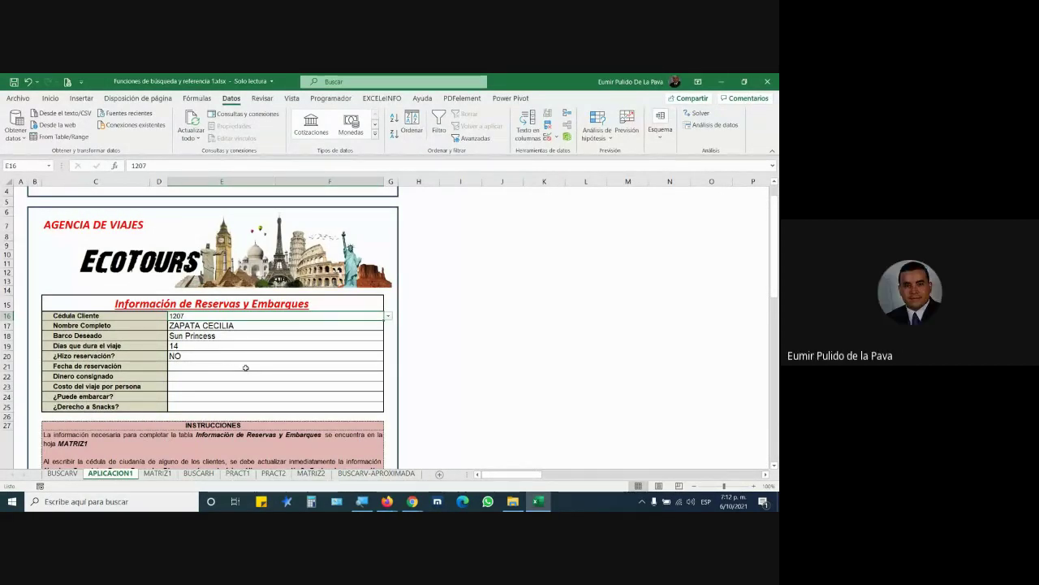
left_click(389, 316)
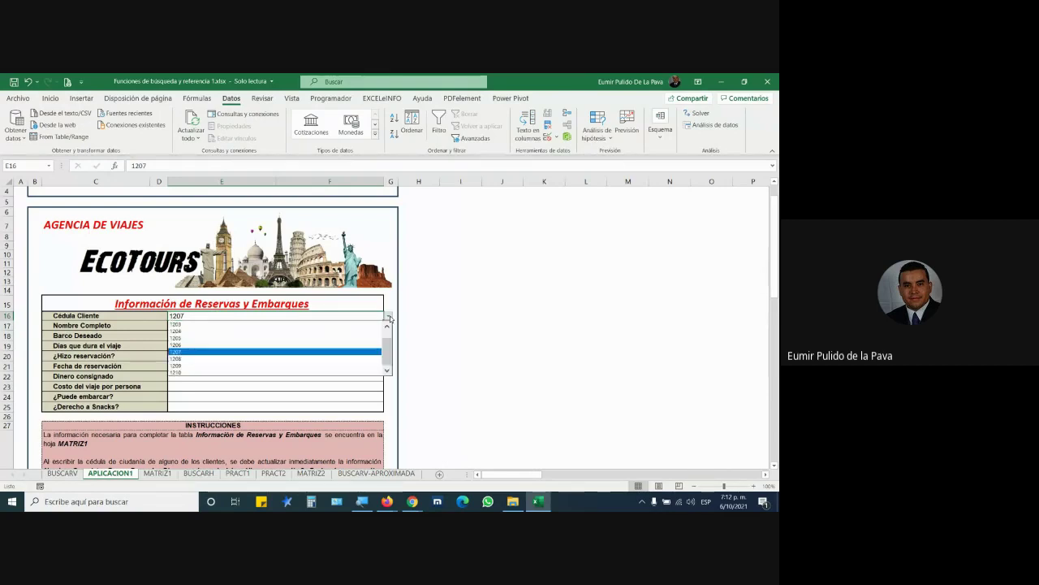
left_click(390, 317)
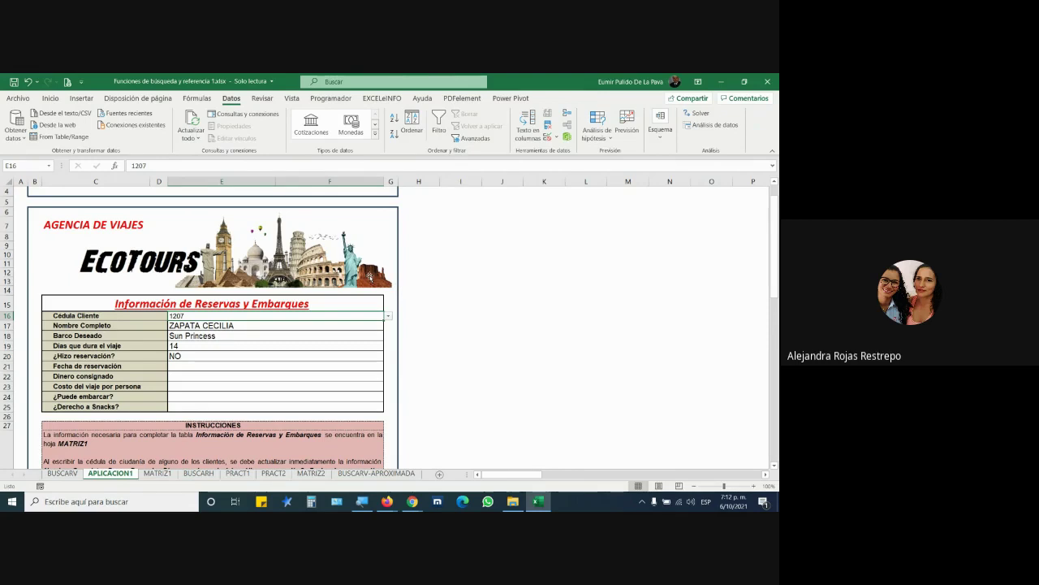
Clear all data validation from the Cédula Cliente cell E16.
left_click(545, 138)
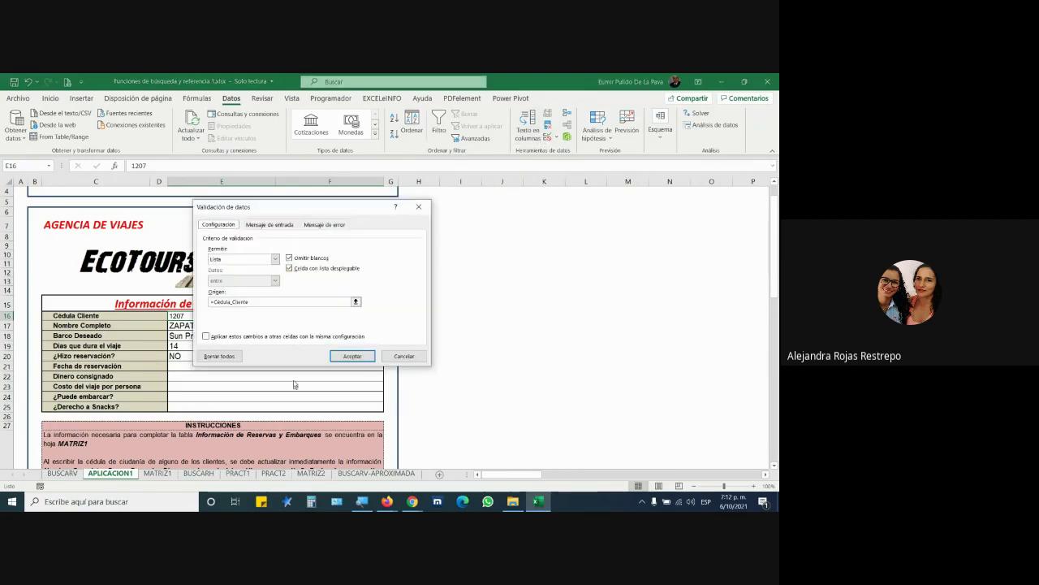
left_click(218, 357)
left_click(352, 356)
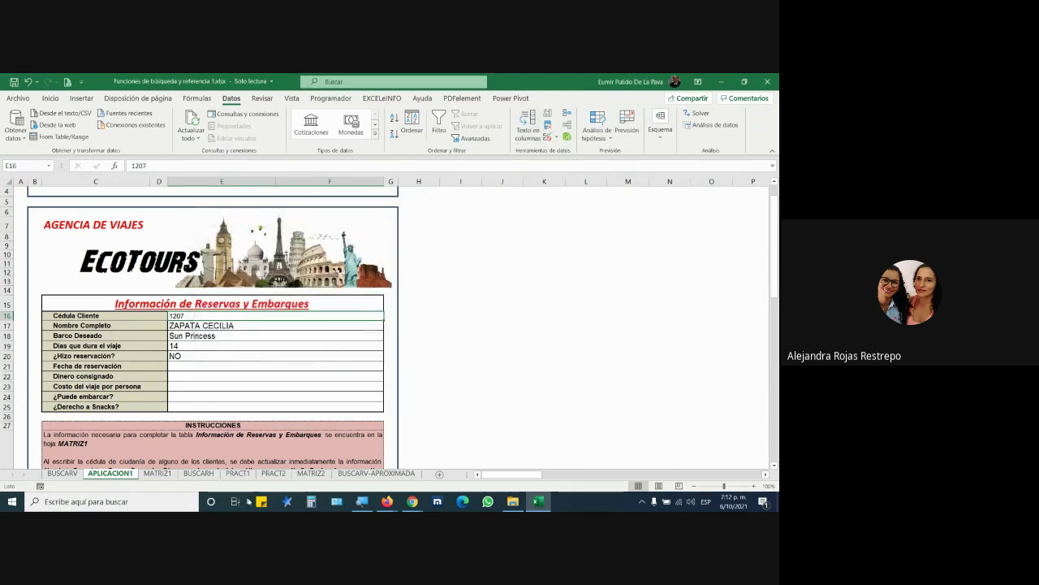
scroll(198, 98, "up", 2)
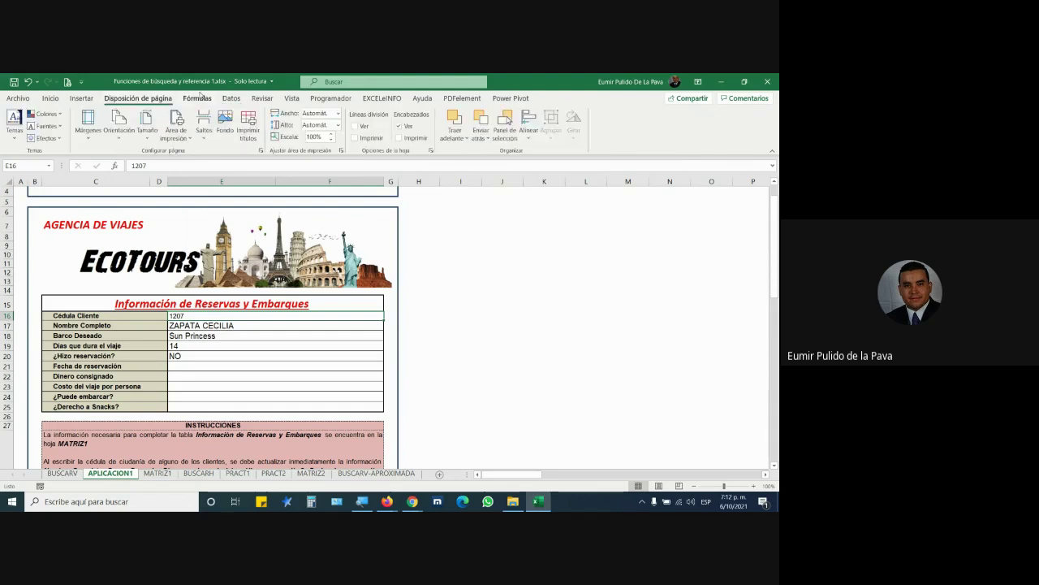
scroll(201, 99, "down", 1)
Delete the Cedula_Cliente defined name and clear the Cédula Cliente value in E16.
left_click(354, 126)
left_click(207, 238)
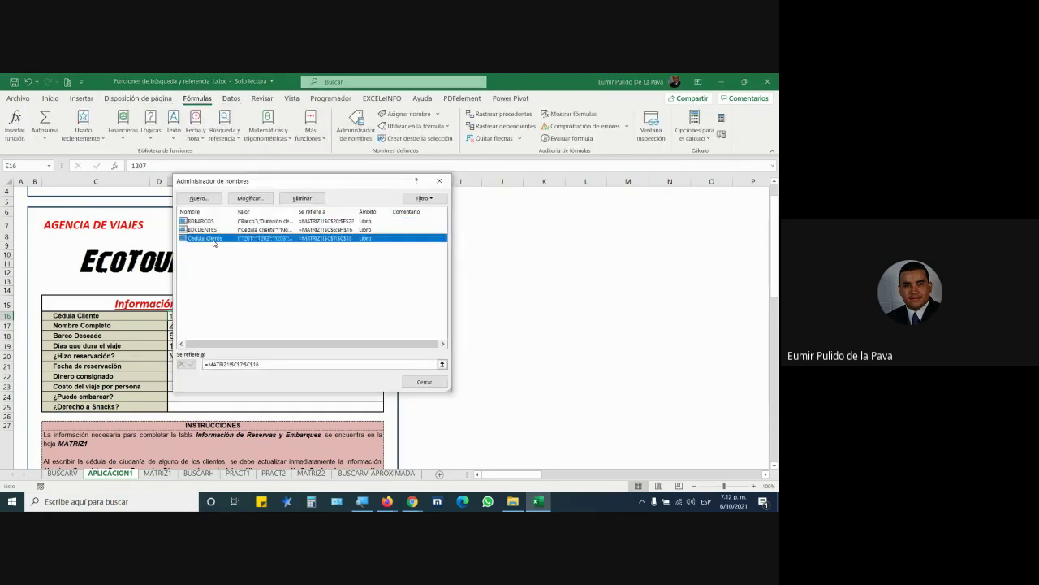
left_click(299, 199)
left_click(367, 314)
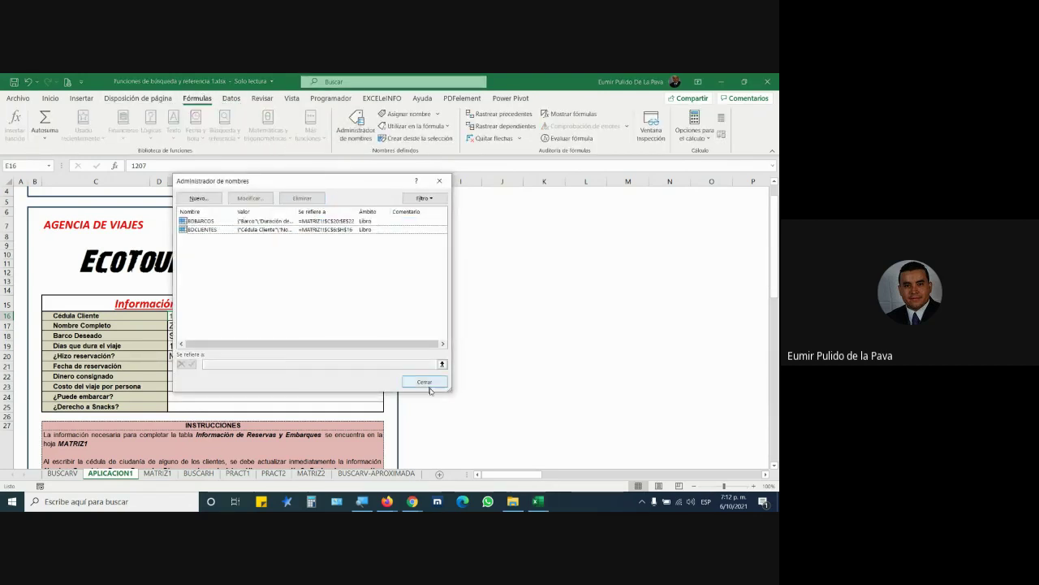
left_click(428, 387)
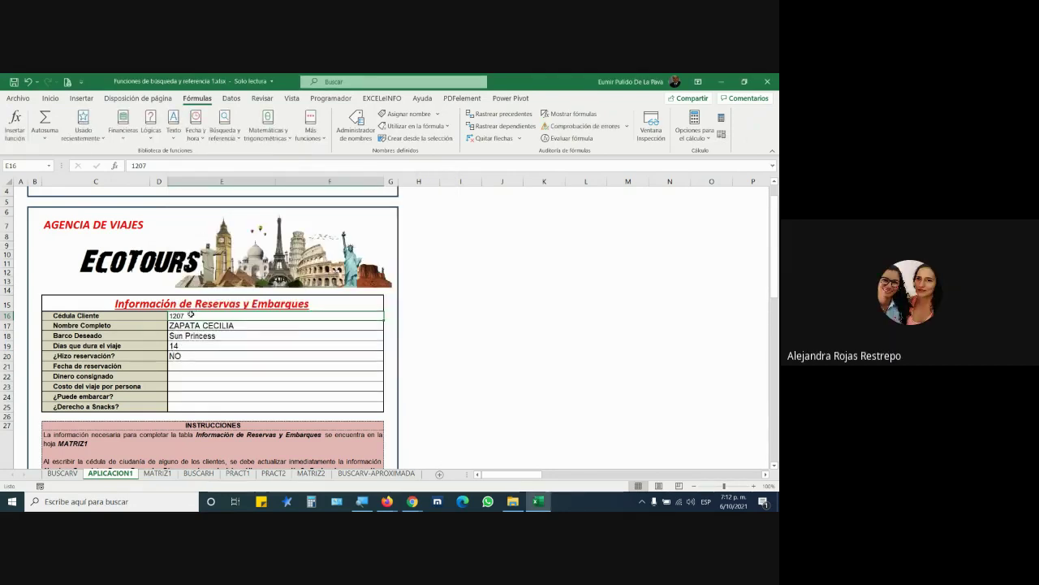
key("Delete")
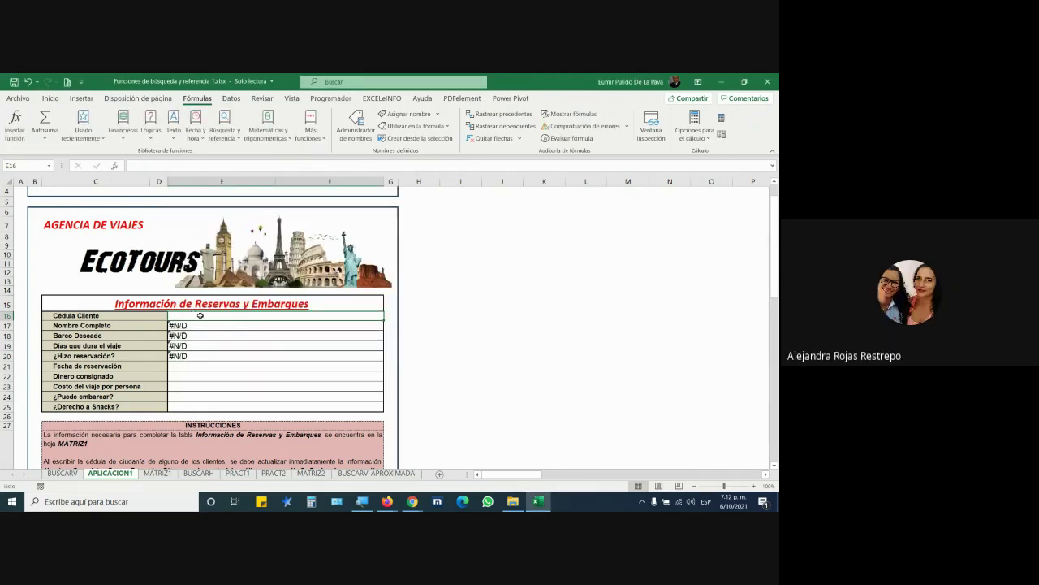
left_click(231, 97)
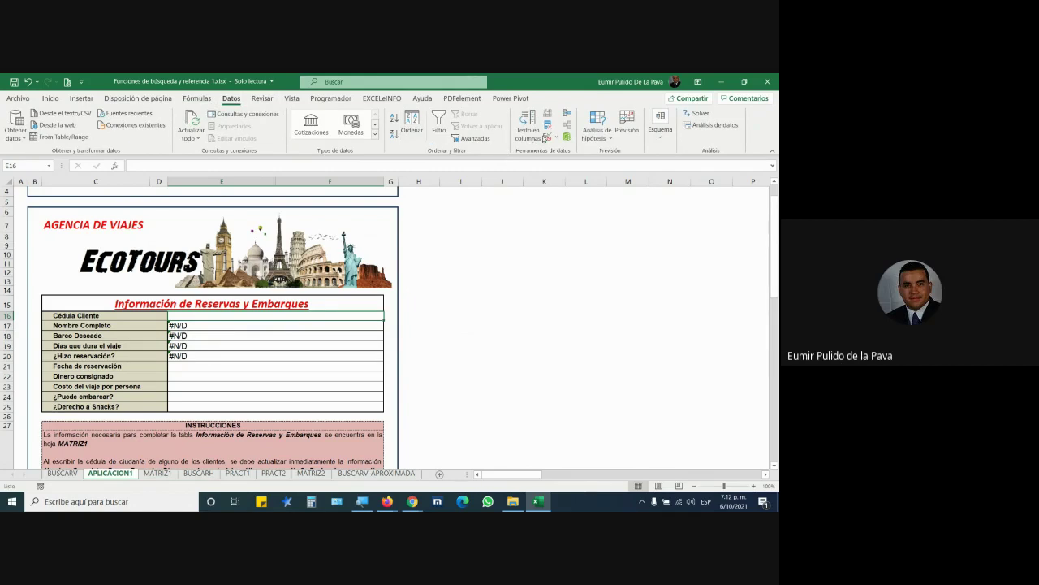
Set E16's validation to a List sourced from MATRIZ1 cédulas $C$7:$C$16.
left_click(547, 138)
left_click(244, 259)
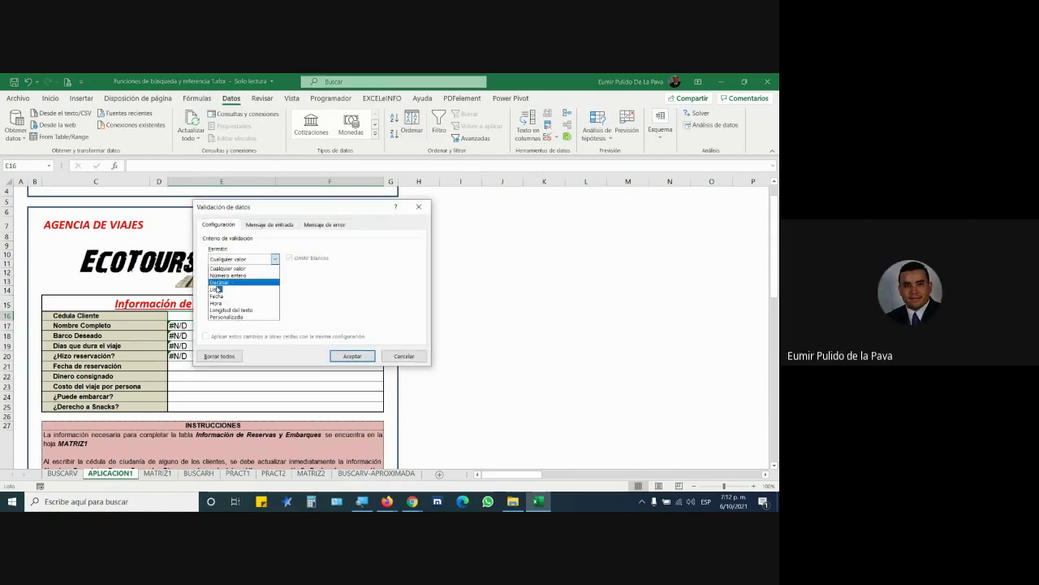
left_click(227, 279)
left_click(218, 301)
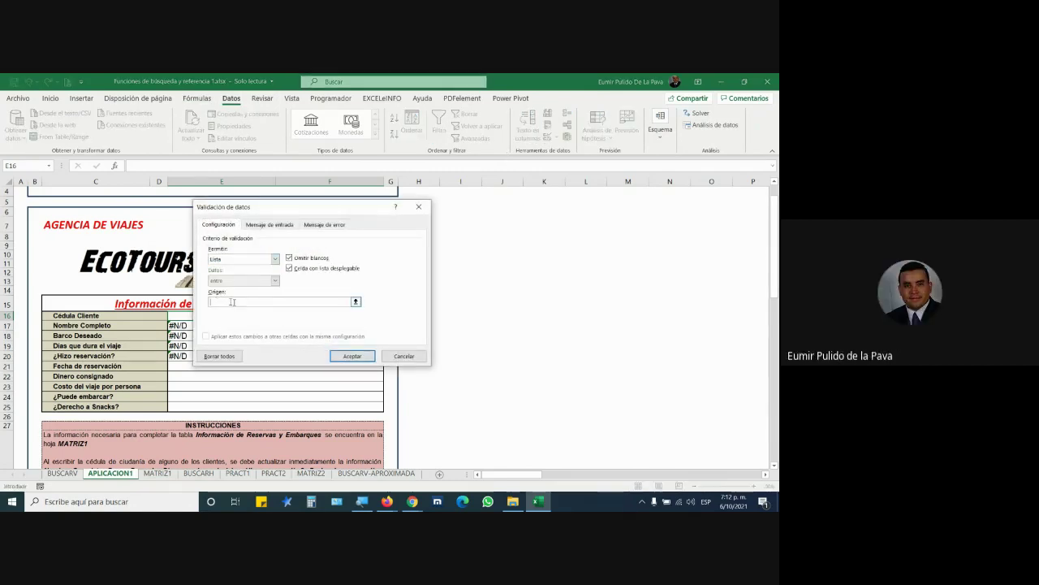
left_click(157, 475)
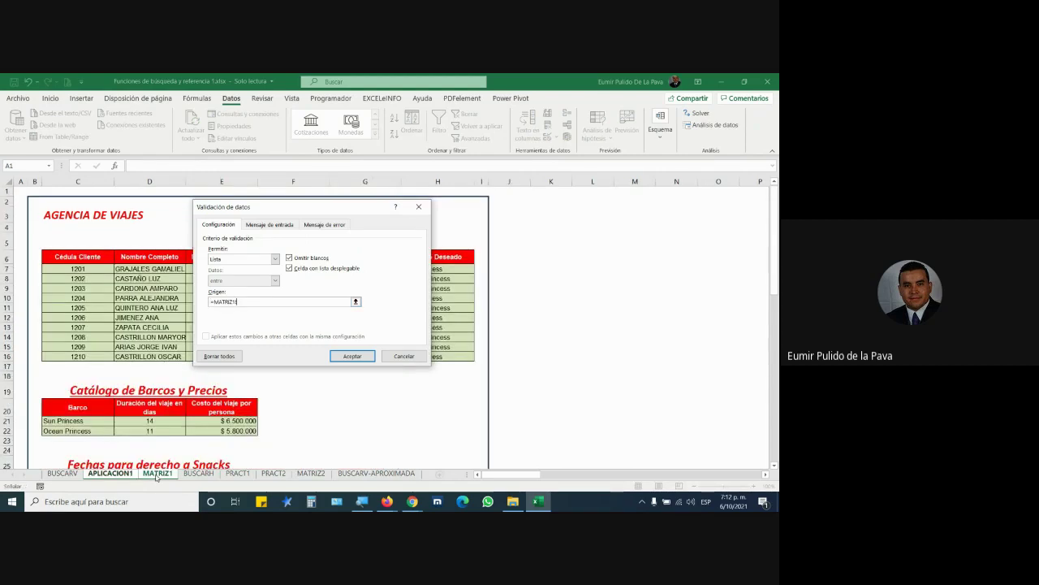
left_click_drag(97, 269, 104, 357)
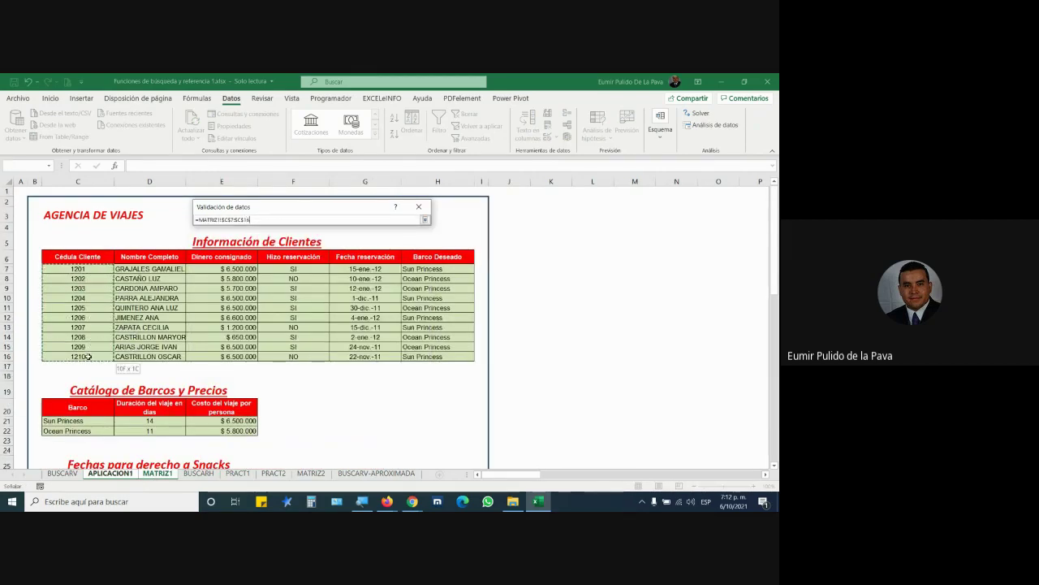
left_click(338, 361)
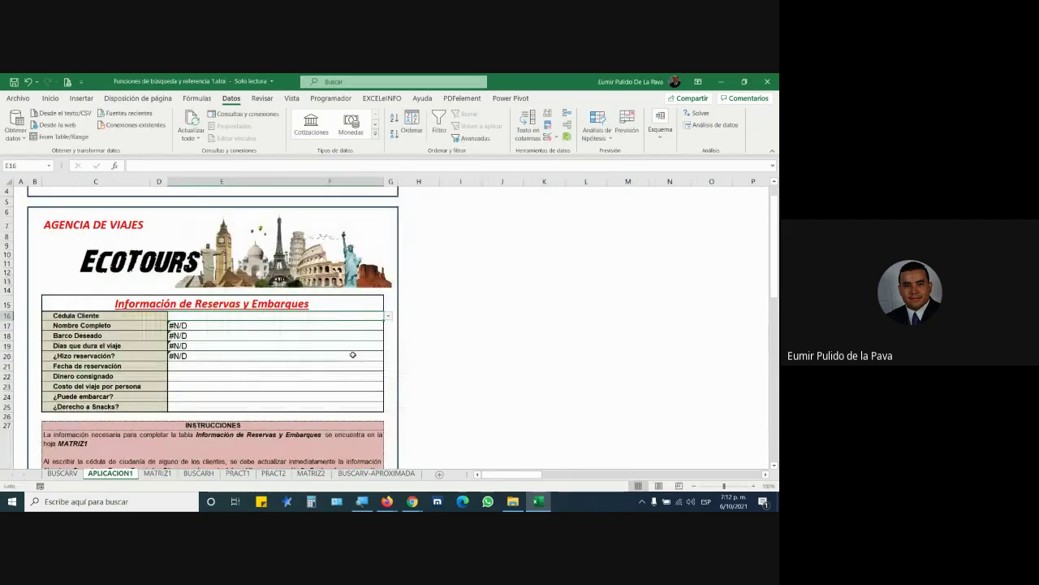
left_click(389, 318)
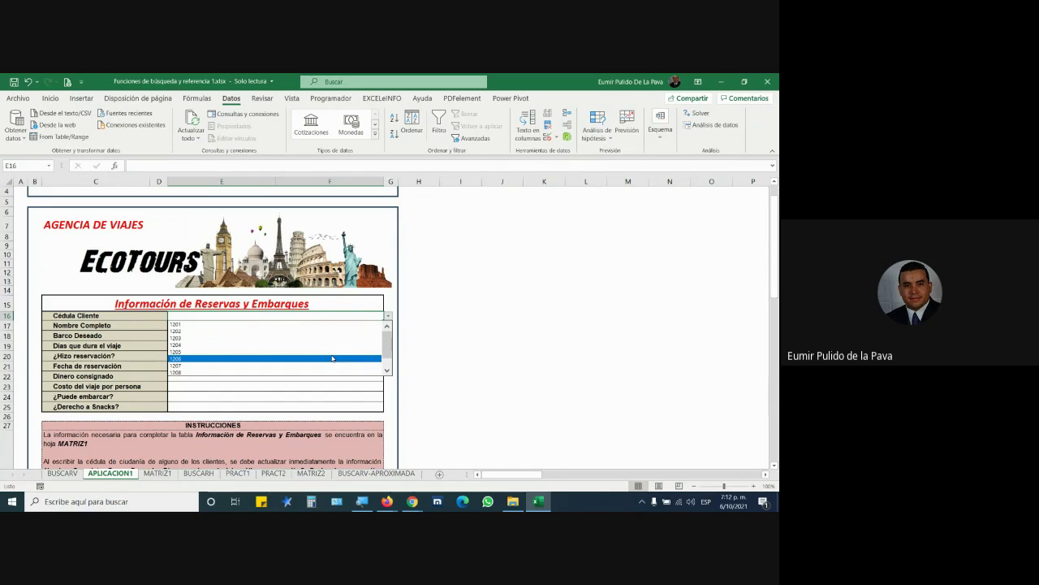
left_click(420, 335)
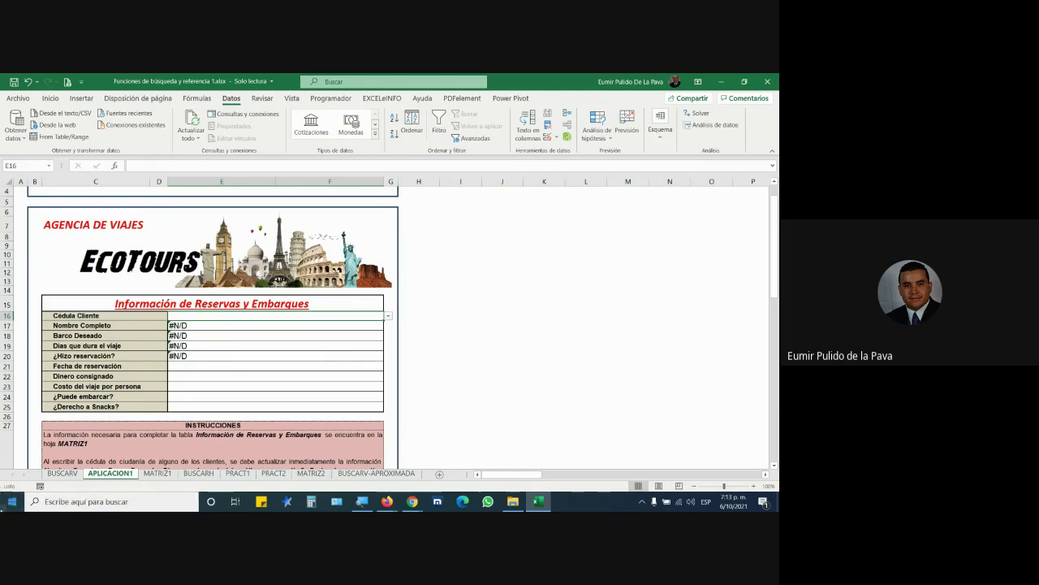
left_click(156, 473)
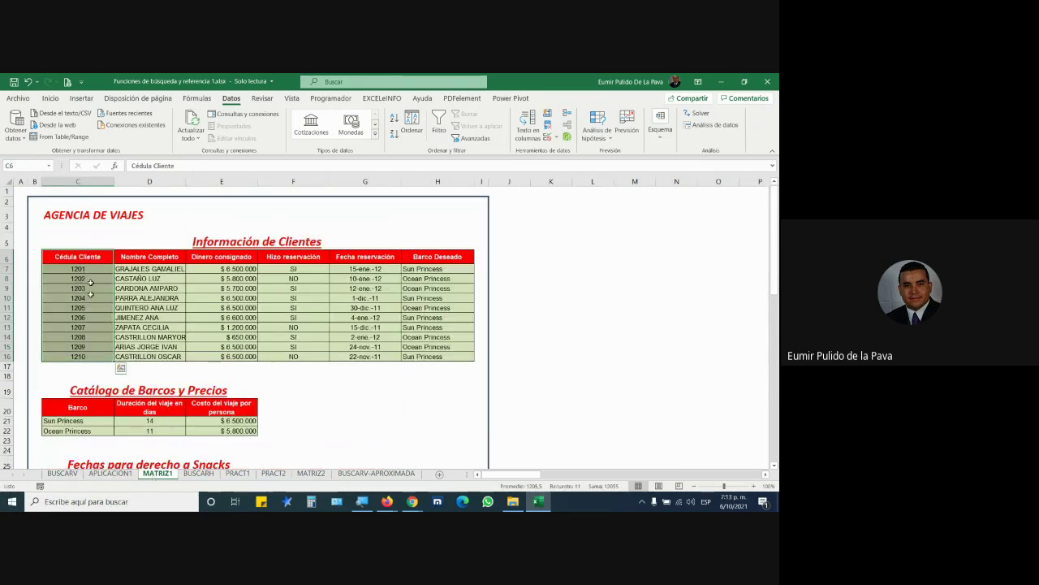
left_click(110, 473)
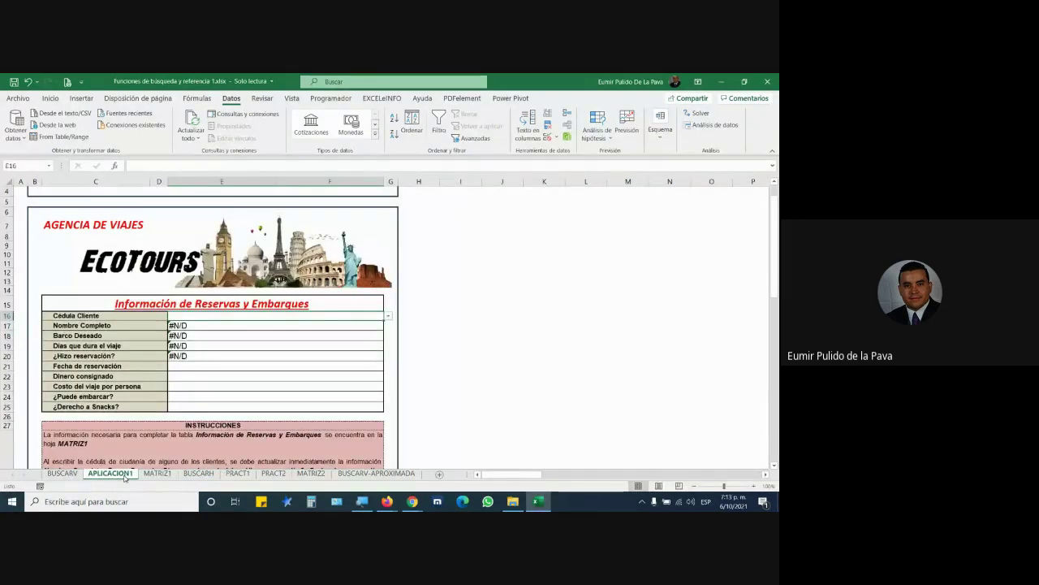
left_click(155, 474)
left_click(114, 473)
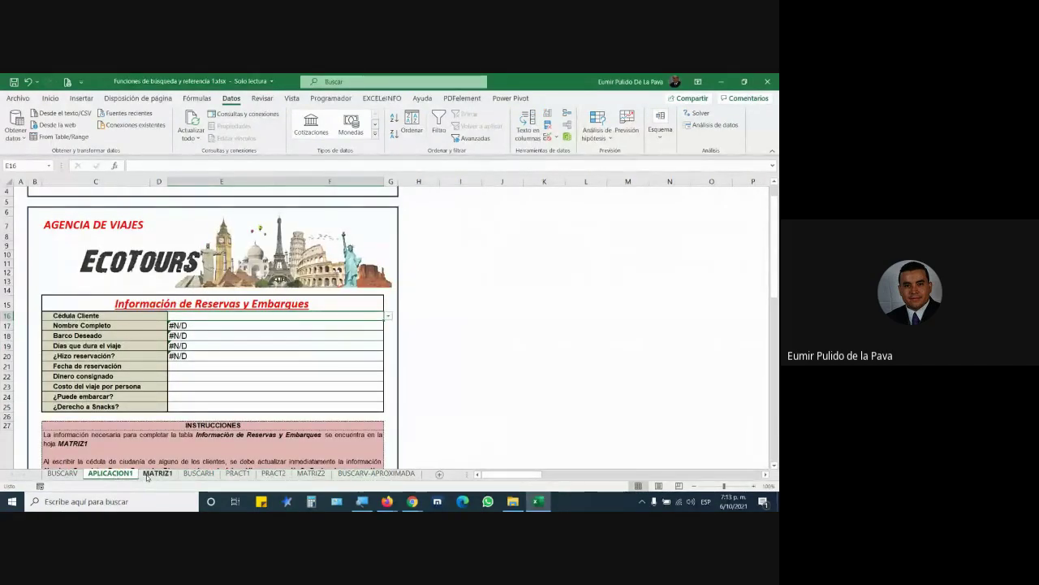
left_click(146, 478)
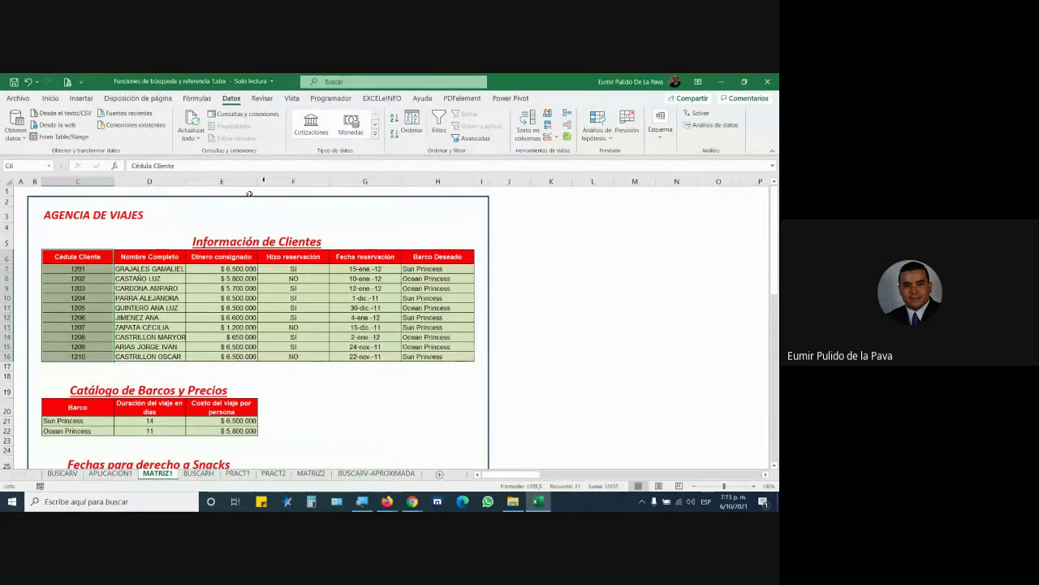
left_click(197, 98)
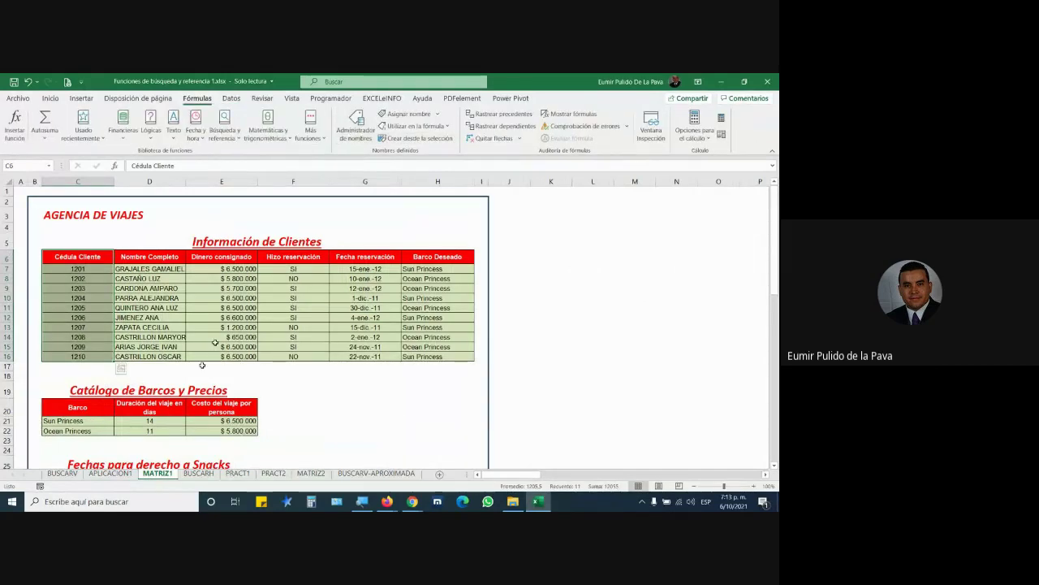
left_click(114, 473)
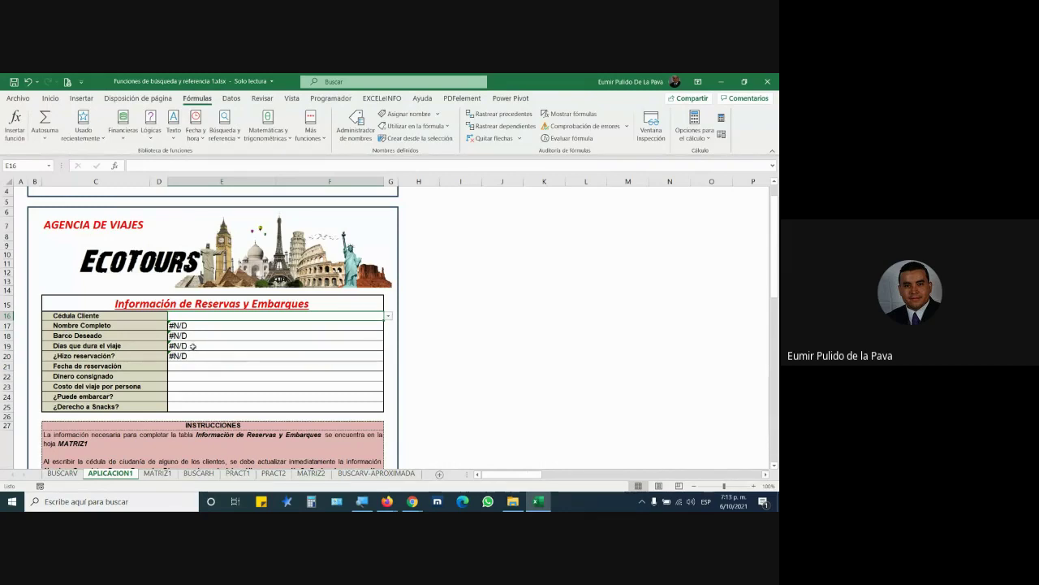
left_click(157, 472)
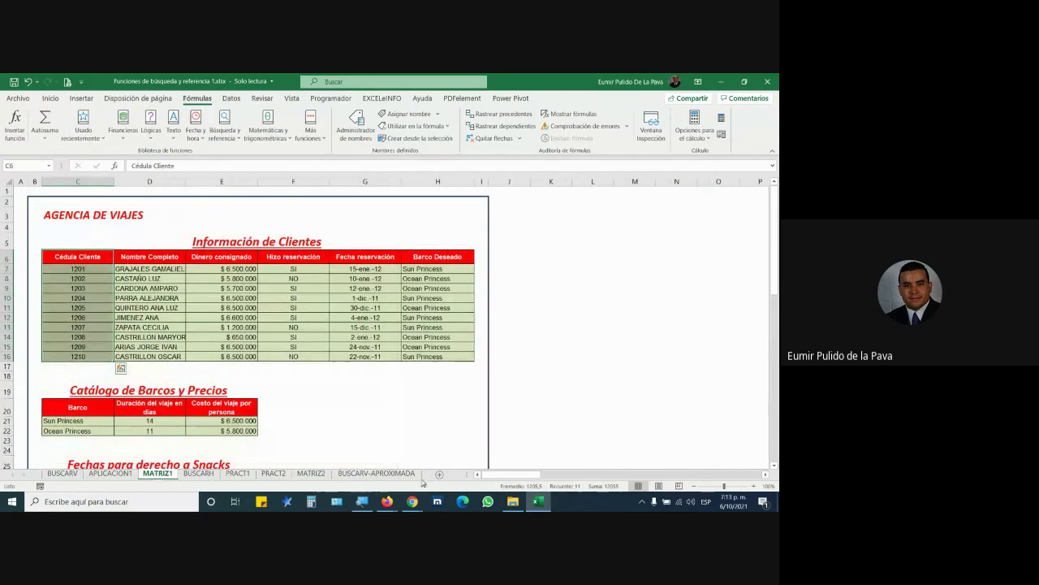
mouse_move(413, 501)
left_click(359, 451)
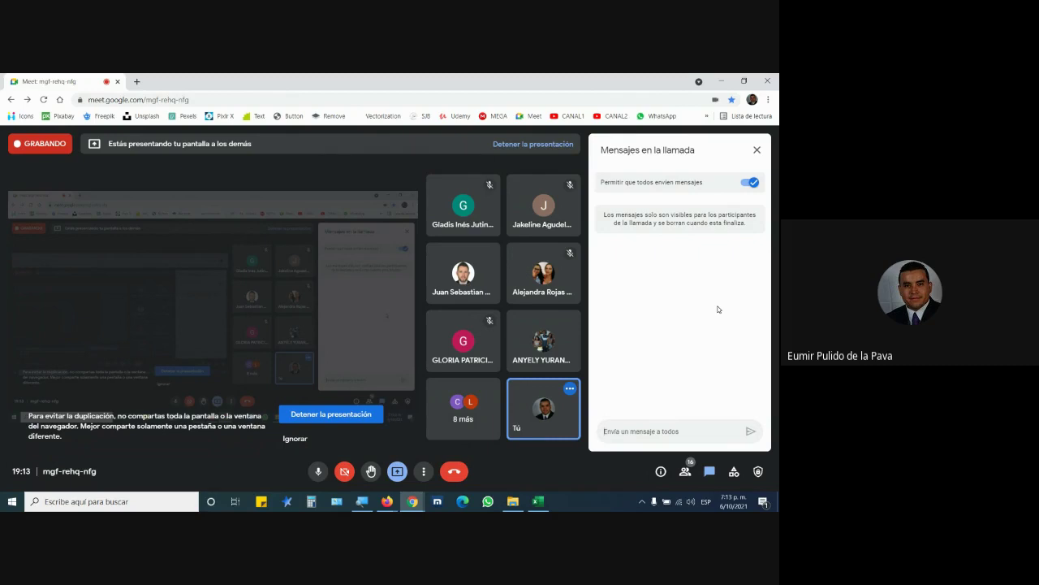
Return to Excel and show the BUSCARH explanation sheet.
left_click(538, 501)
left_click(202, 474)
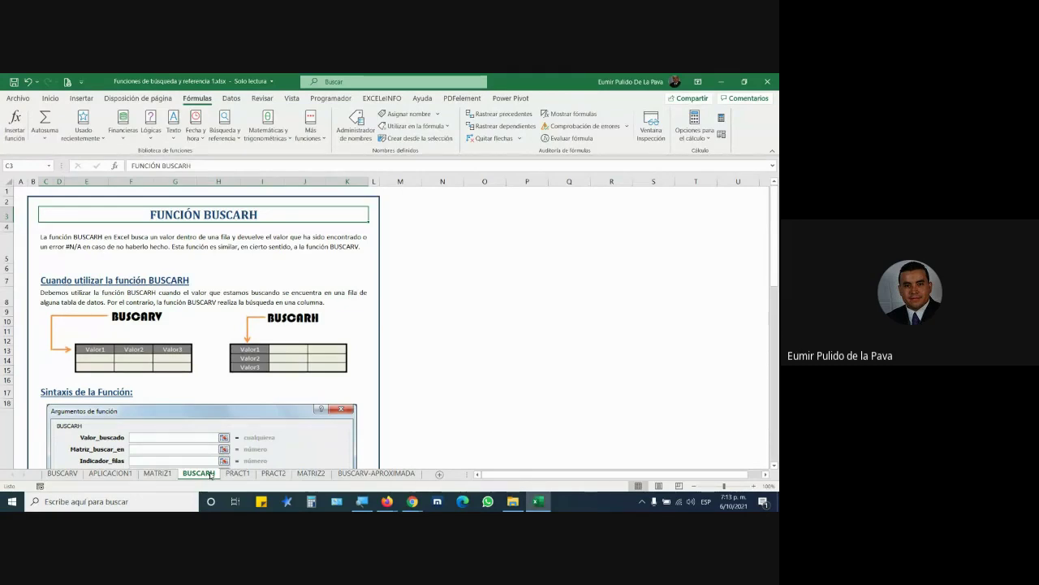
Show the PRACT1 sheet at 200% magnification and highlight table rows 17–20.
left_click(236, 474)
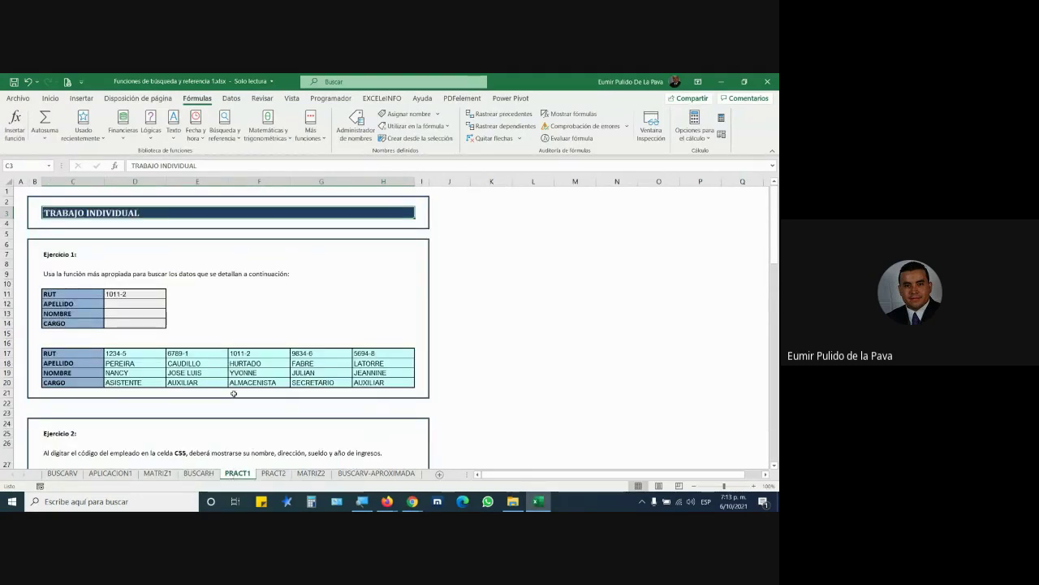
left_click(362, 497)
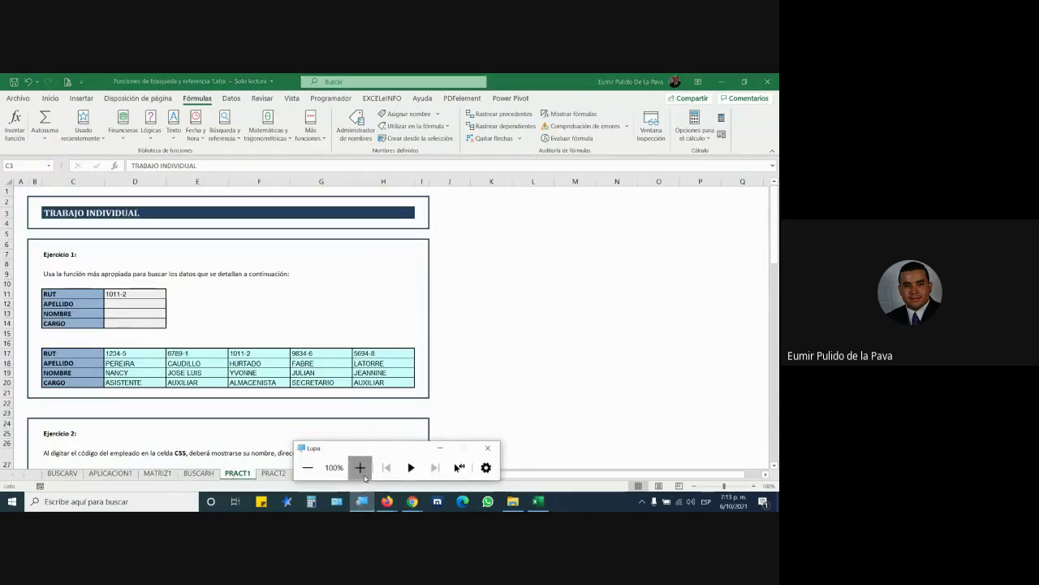
left_click(360, 467)
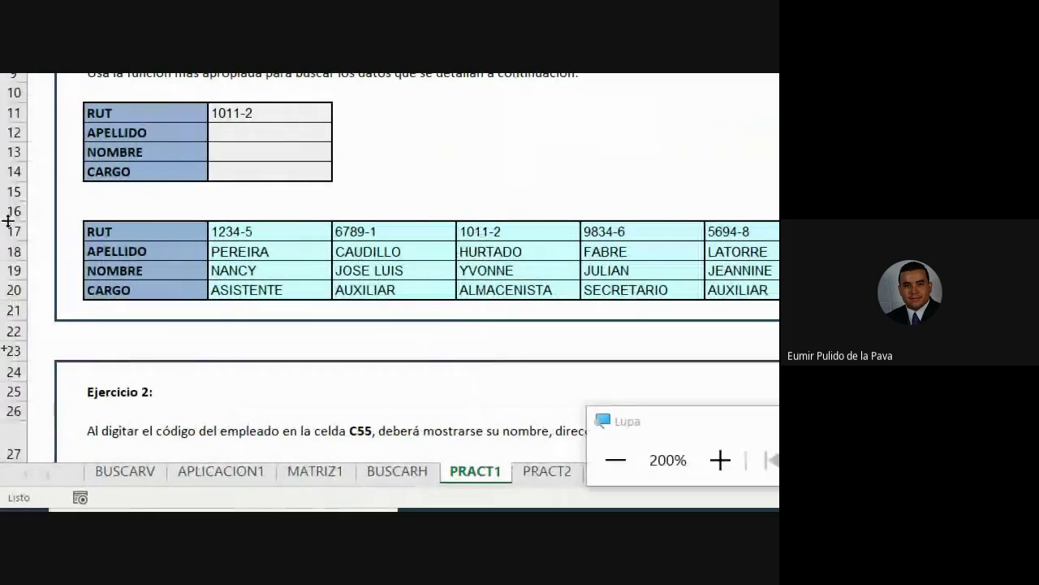
left_click(15, 233)
left_click_drag(15, 233, 12, 290)
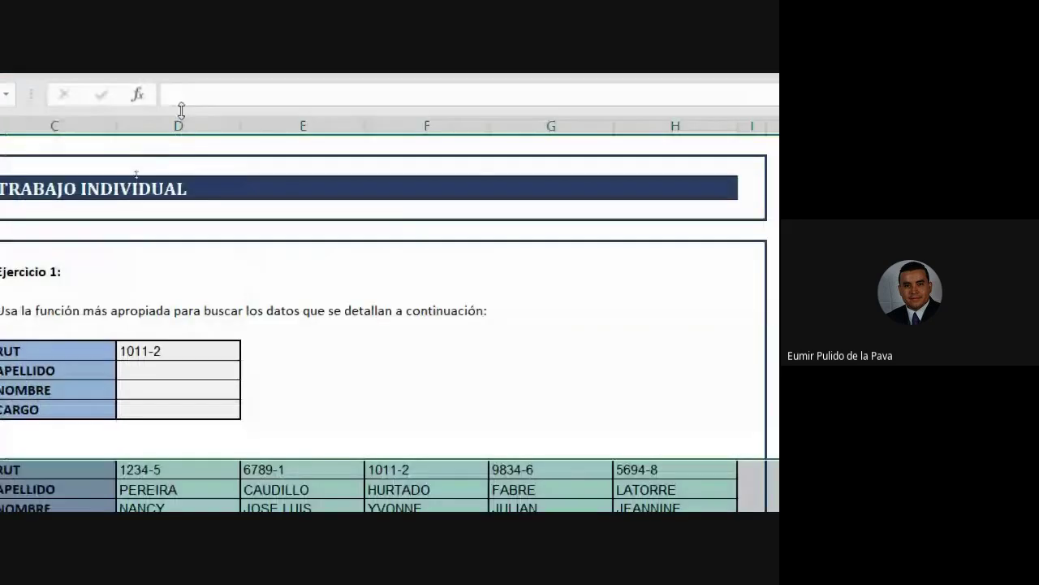
Walk through the table's RUT row and the 1234-5, NANCY, ASISTENTE column.
left_click(179, 124)
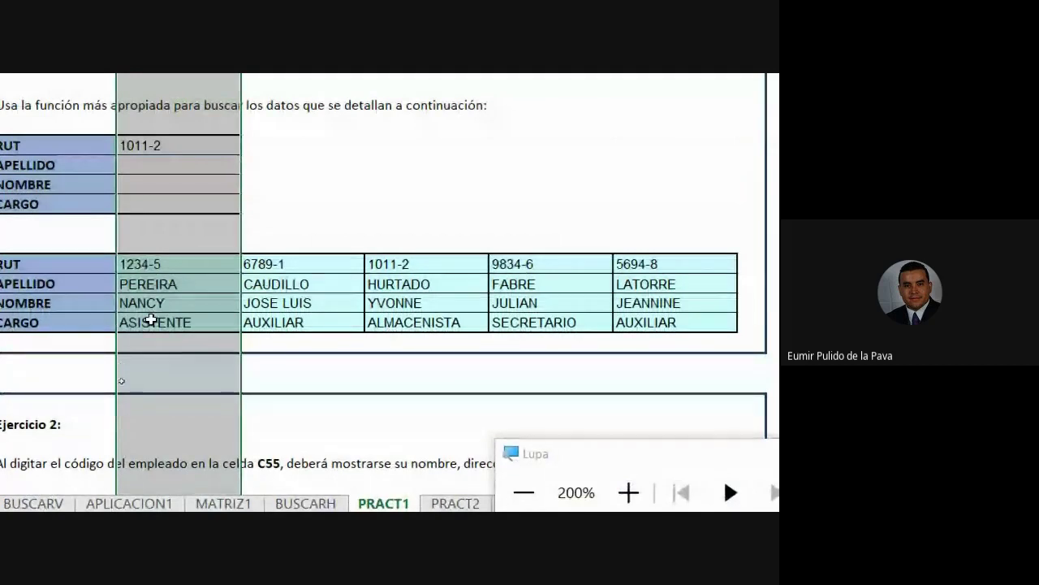
left_click_drag(186, 263, 709, 269)
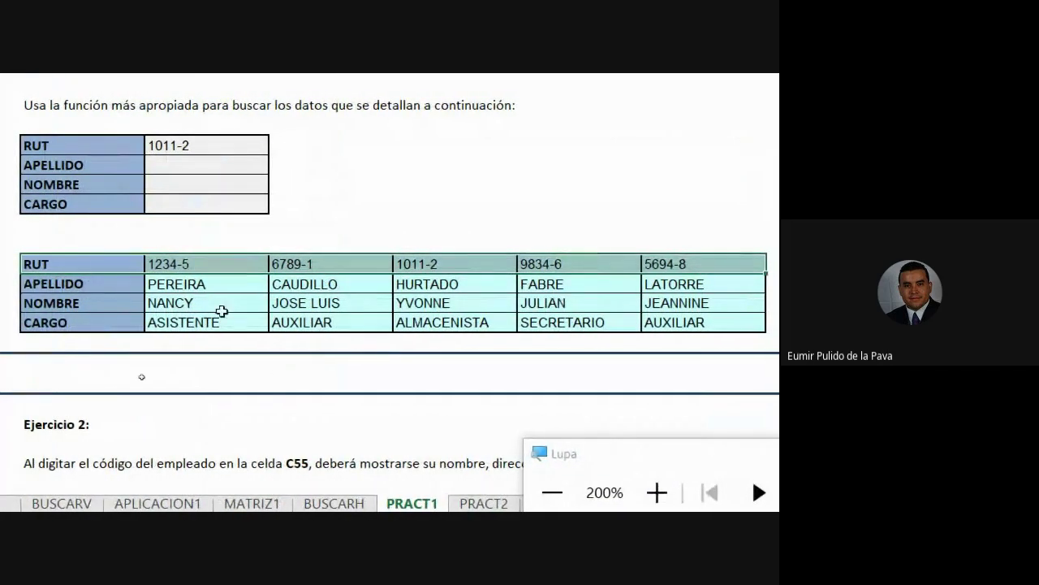
left_click(154, 263)
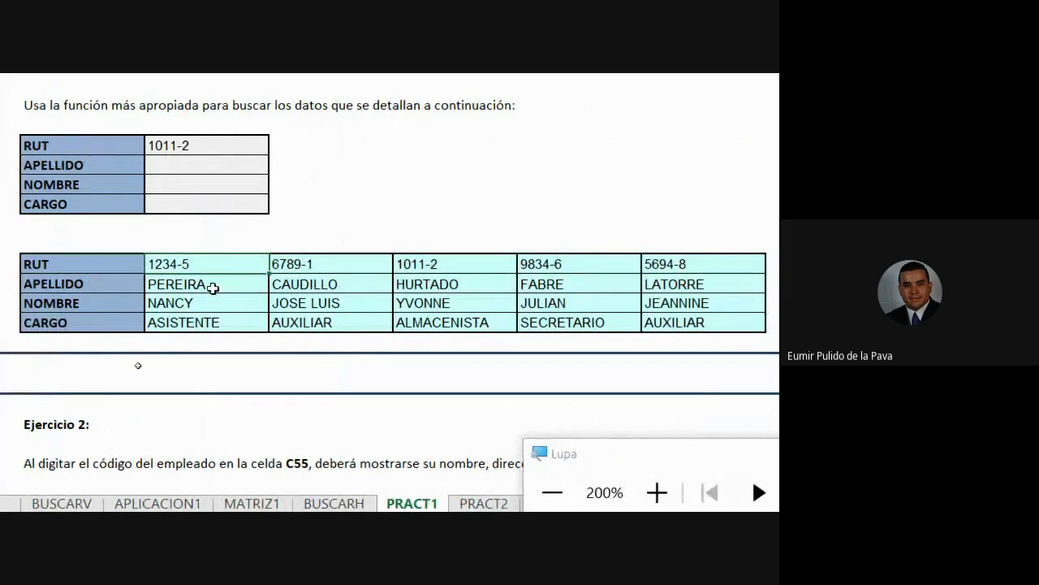
left_click(227, 305)
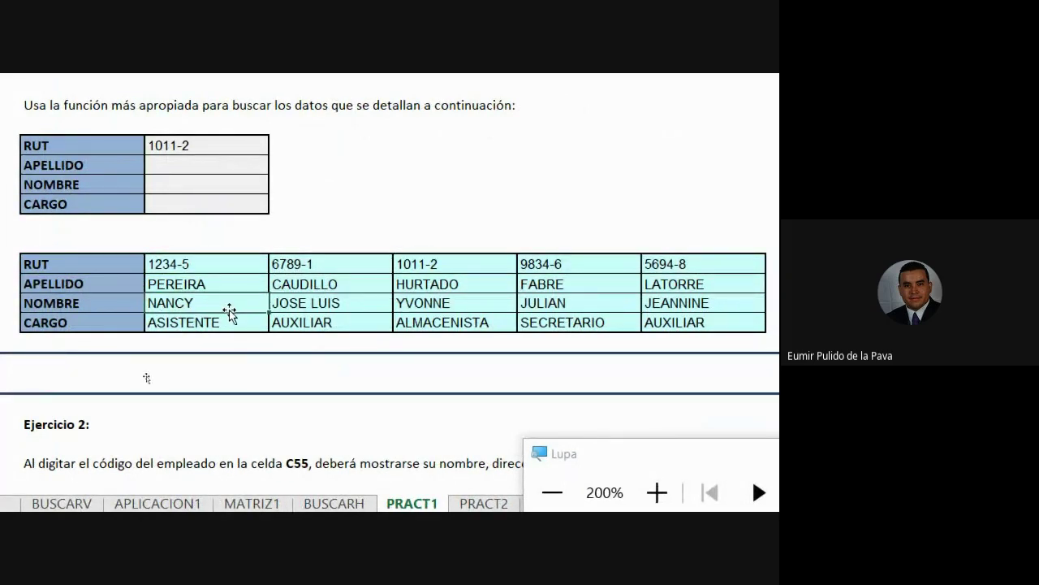
key("Down")
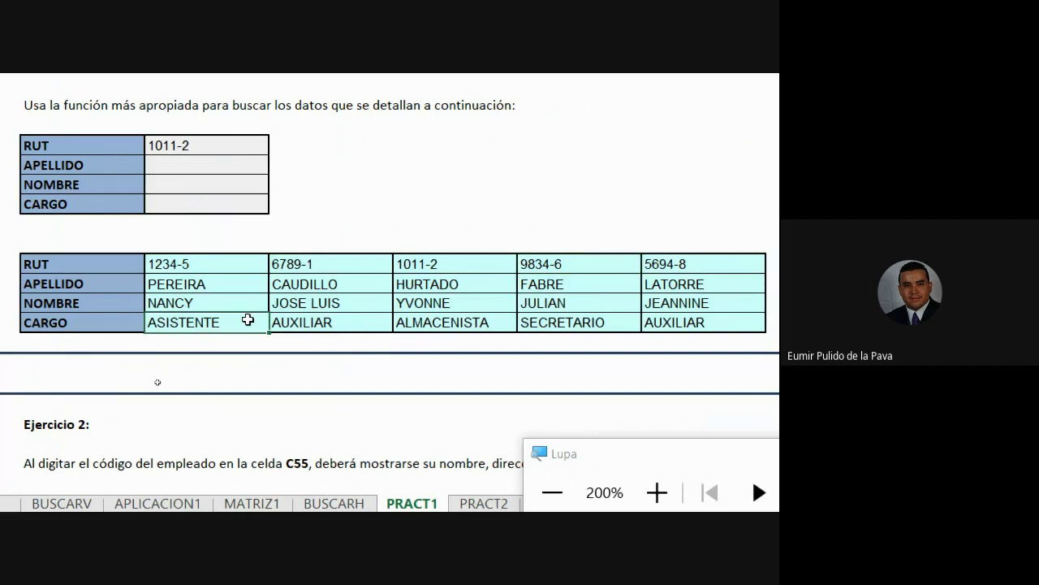
left_click(212, 342)
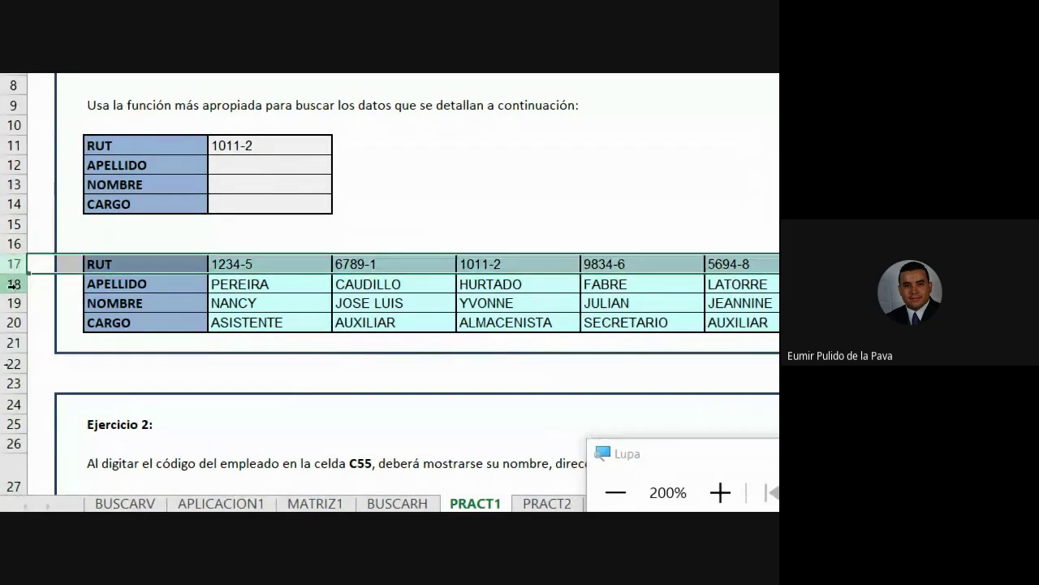
Point out RUT 1011-2 and the empty APELLIDO, NOMBRE and CARGO answer cells, ending on CARGO.
left_click(11, 283)
left_click(289, 145)
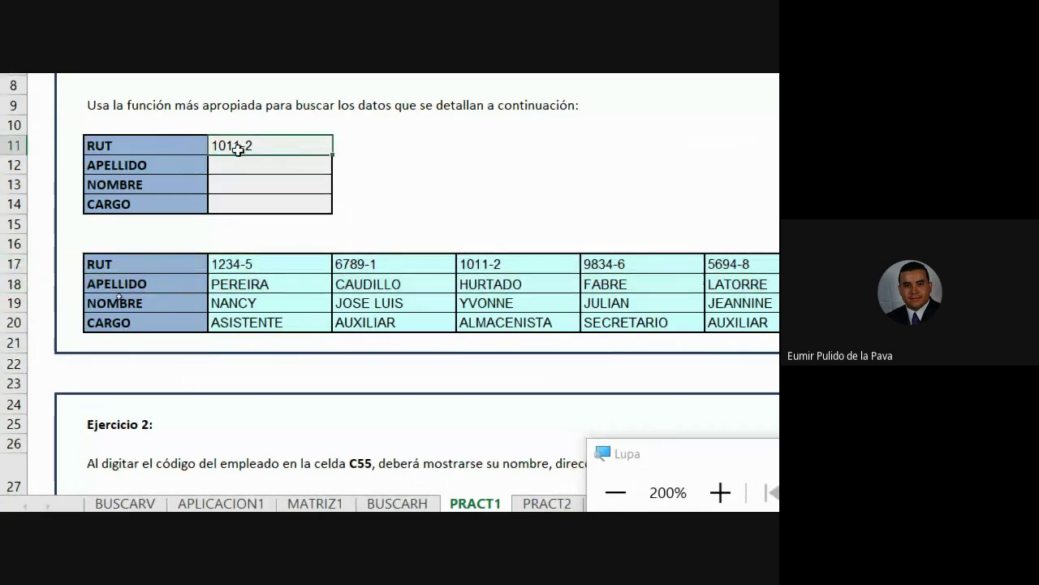
left_click(228, 167)
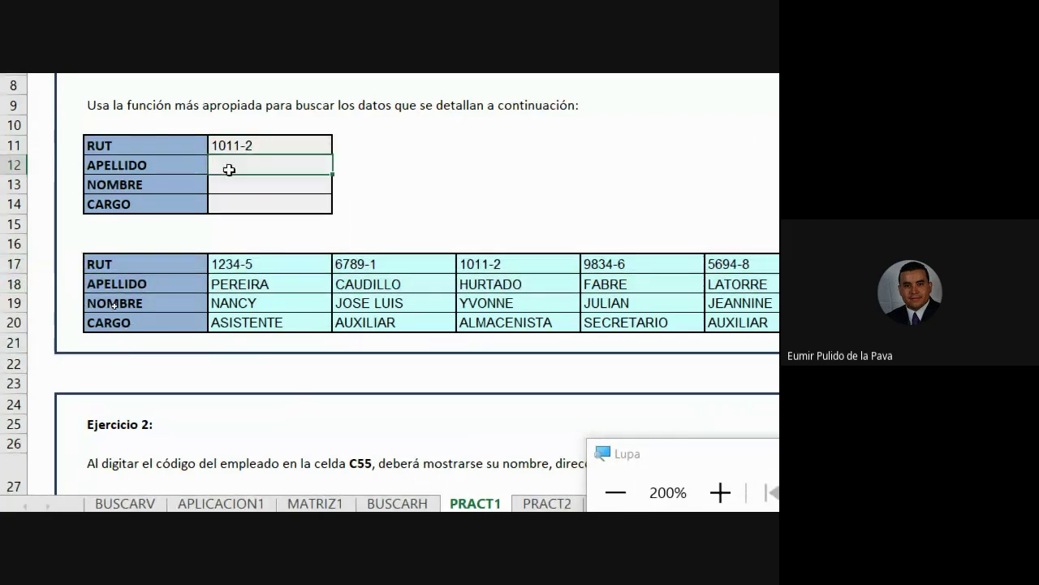
left_click(223, 186)
left_click(227, 204)
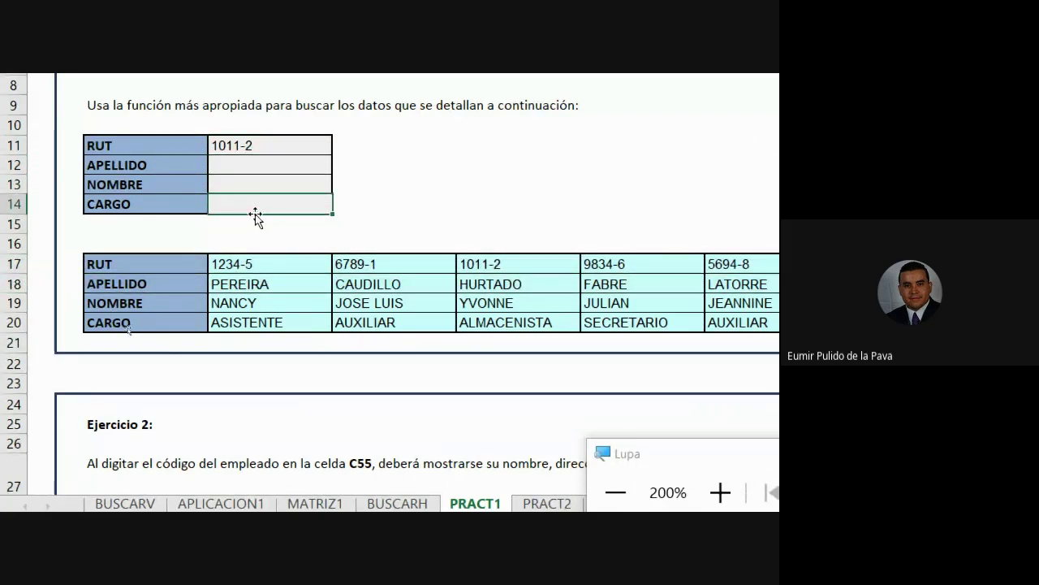
Enter =BUSCARH(D11;C17:H20; in the CARGO cell, leaving the row index still to fill.
type("=")
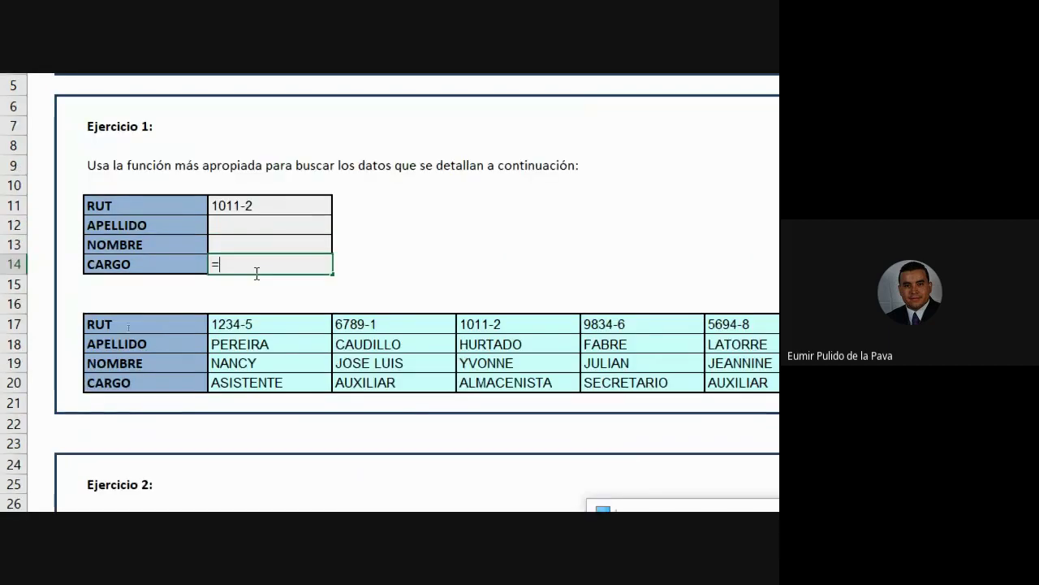
type("bus")
key("Tab")
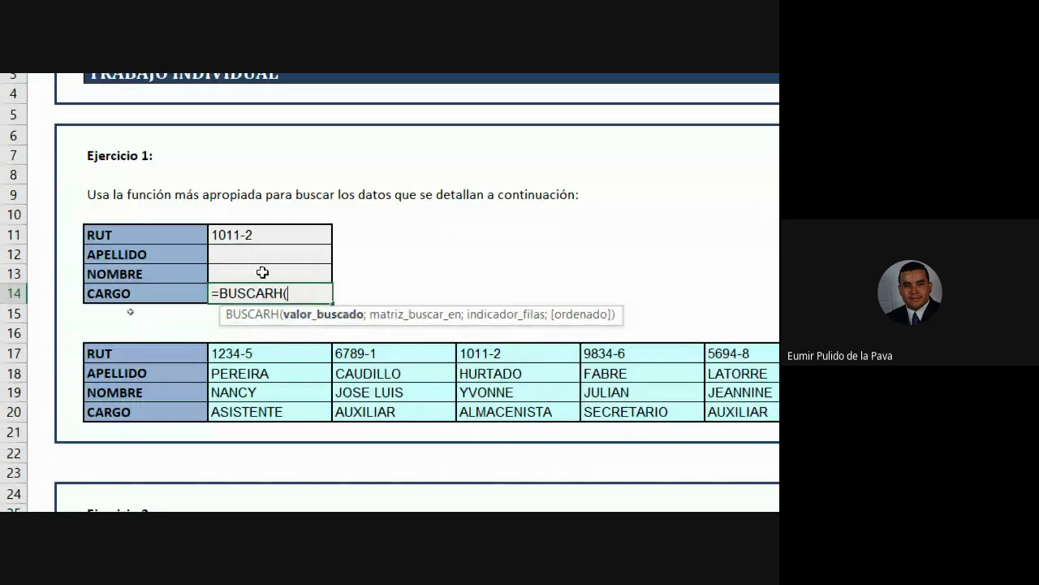
left_click(264, 233)
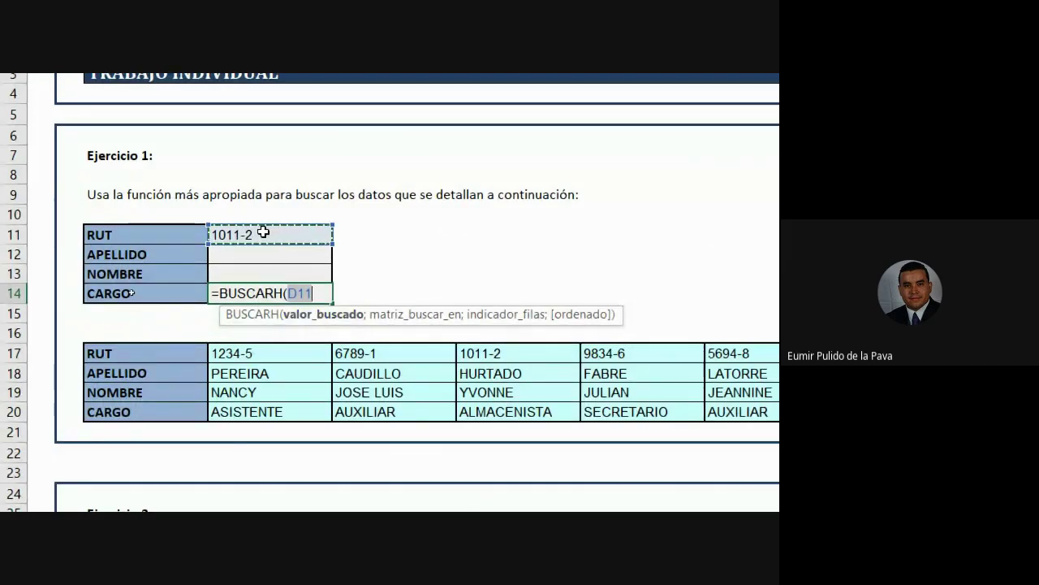
type(";")
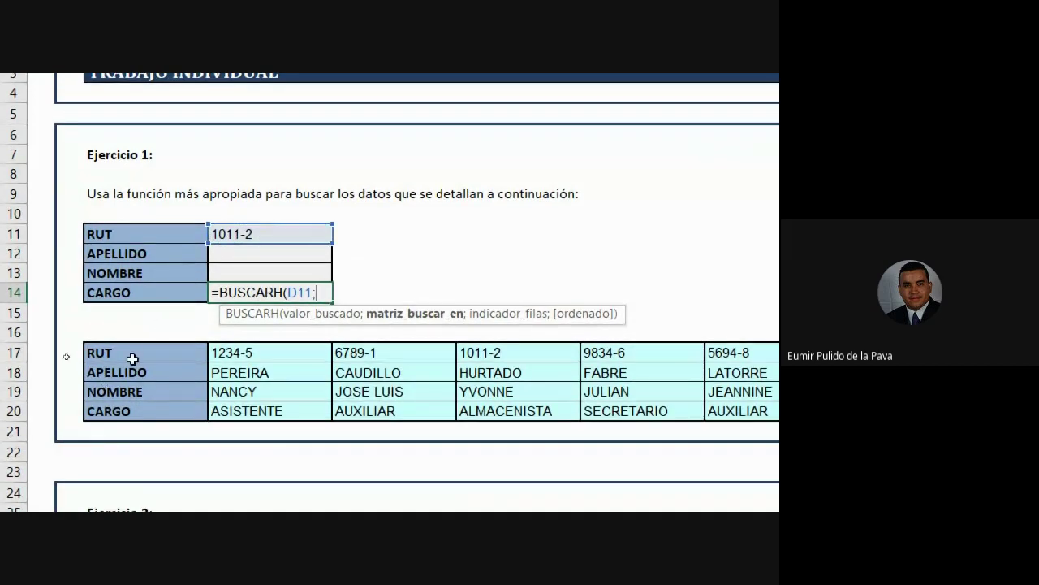
mouse_move(130, 355)
left_mouse_down()
mouse_move(701, 391)
mouse_move(598, 409)
left_mouse_up()
type(";")
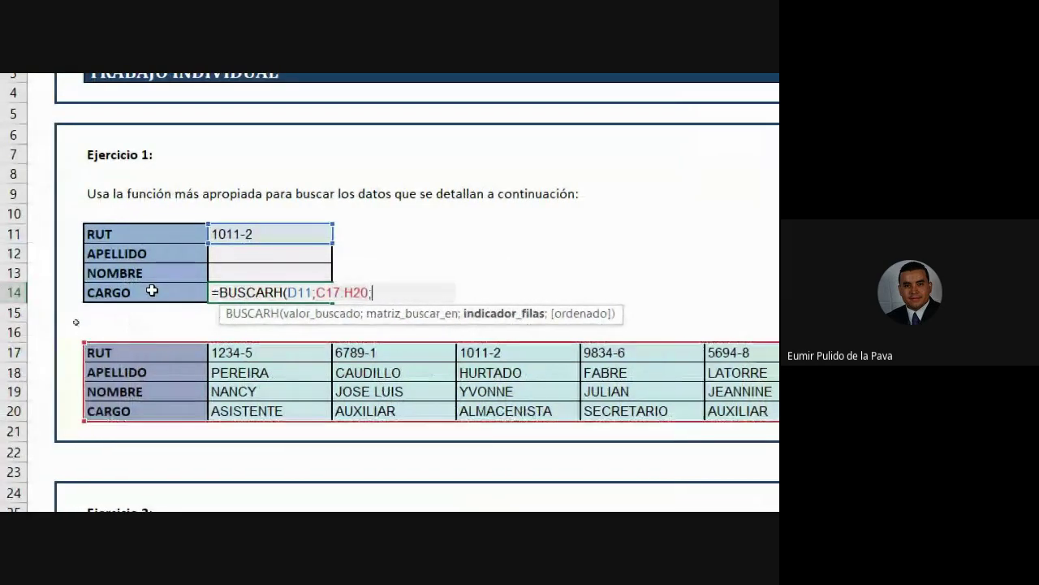
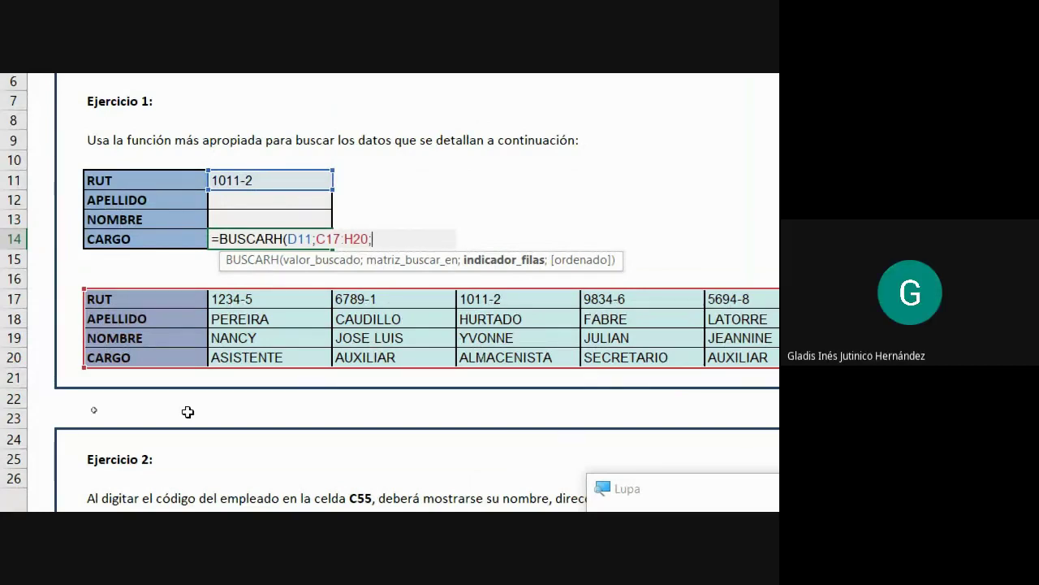
Complete =BUSCARH(D11;C17:H20;4;0) in the CARGO cell so it returns ALMACENISTA.
type("4")
scroll(188, 411, "up", 1)
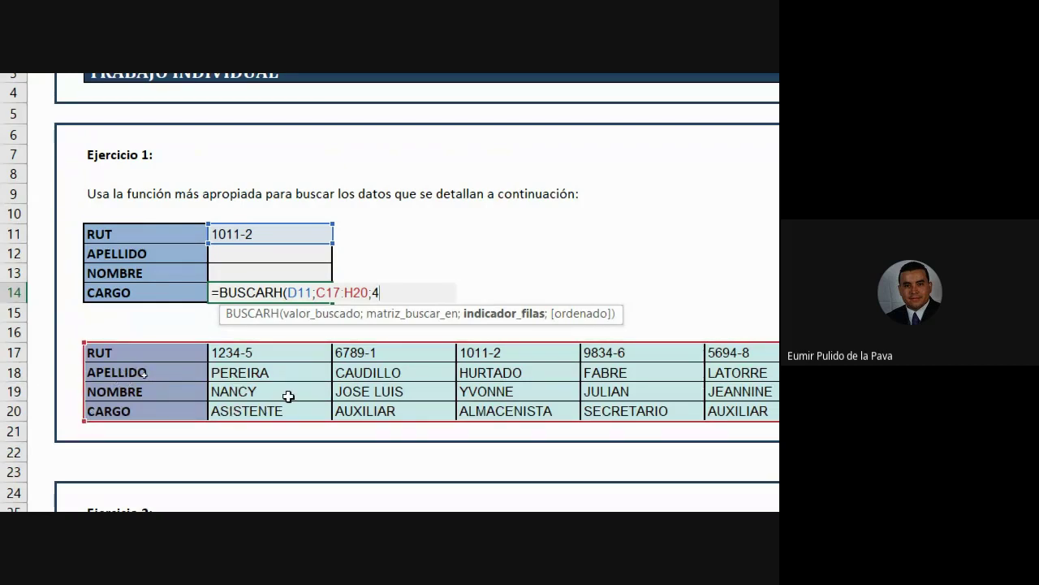
type(";0)")
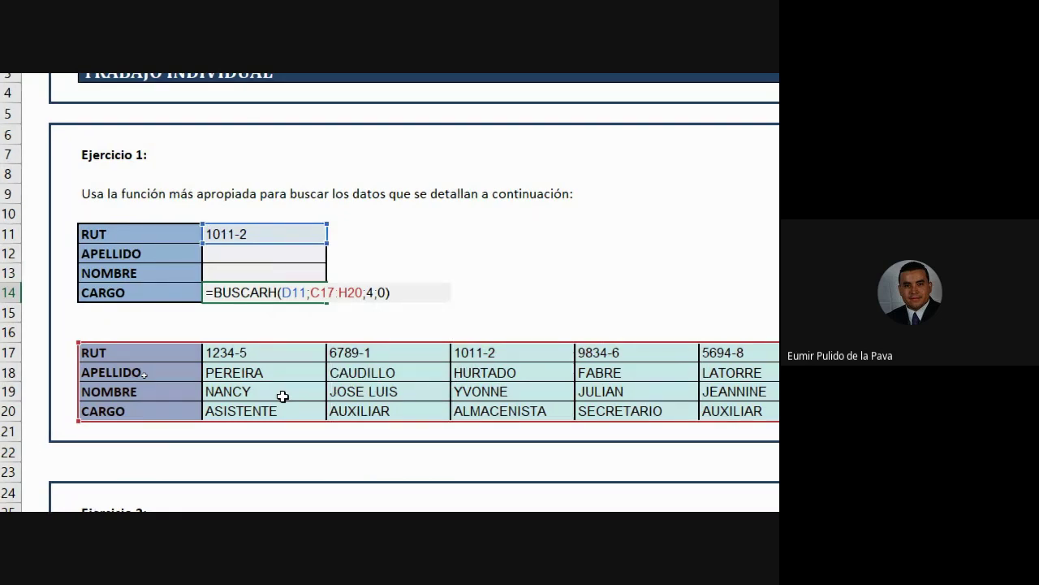
key("Return")
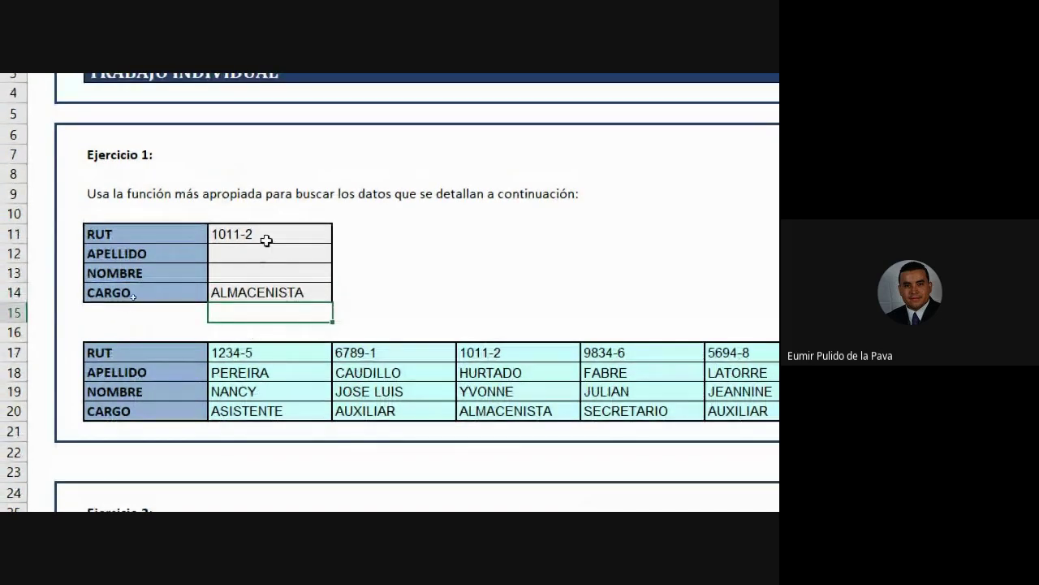
left_click(489, 373)
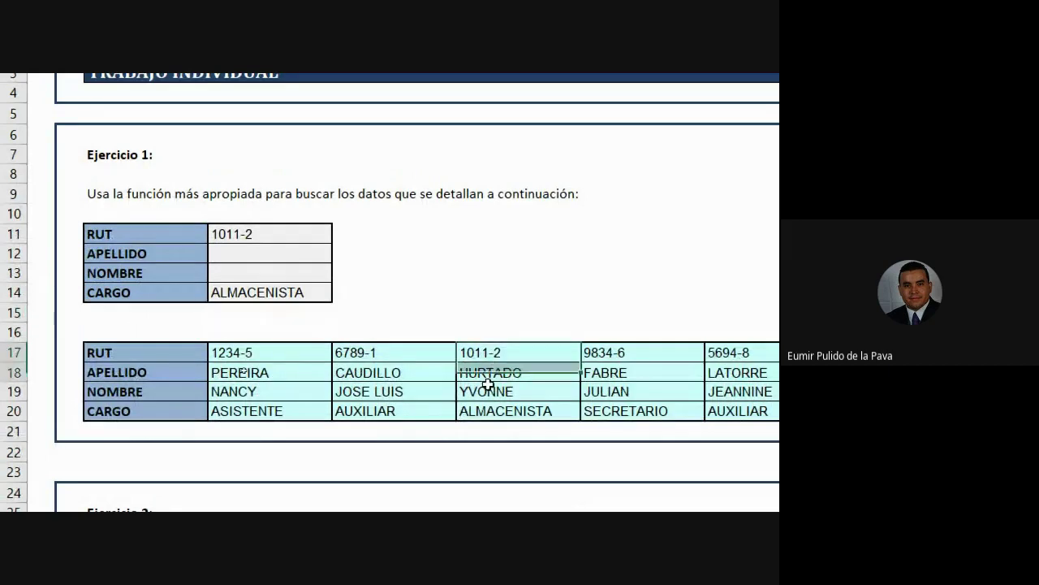
left_click_drag(487, 383, 479, 408)
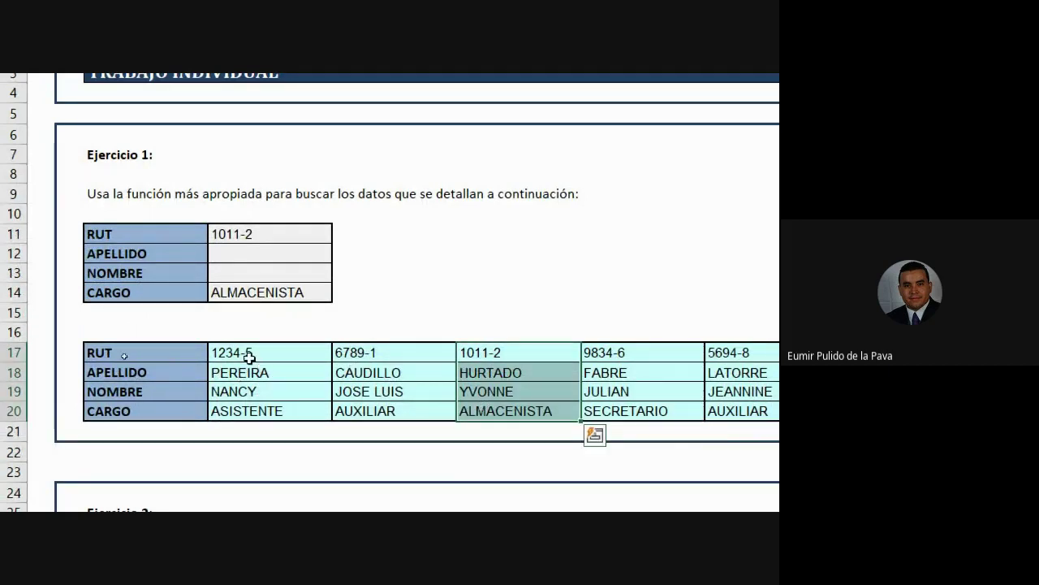
left_click(273, 234)
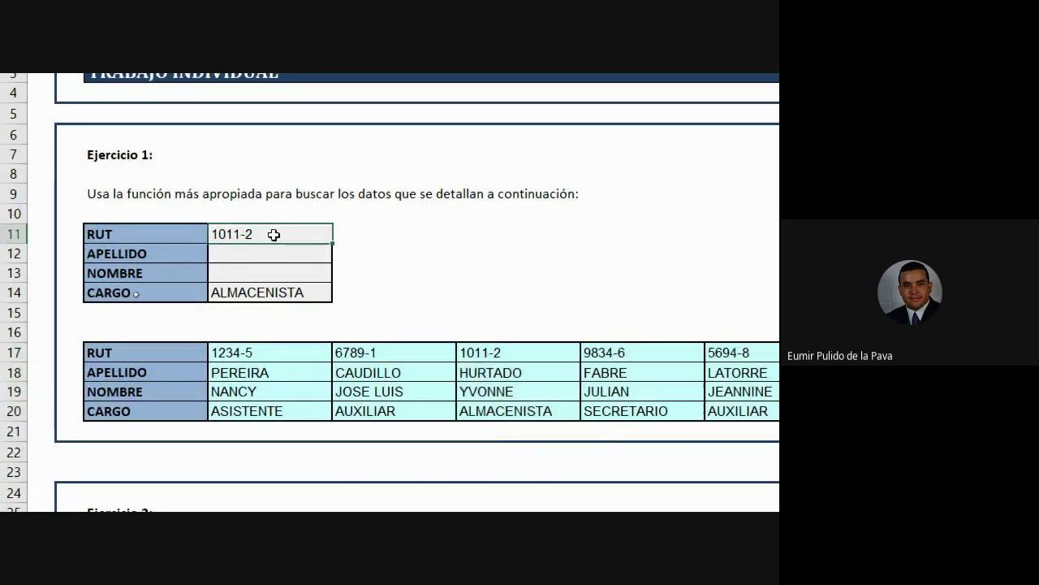
scroll(244, 234, "up", 1)
Change the RUT to 1234-5 so CARGO shows ASISTENTE, then highlight D11 in the CARGO formula.
type("1234-5")
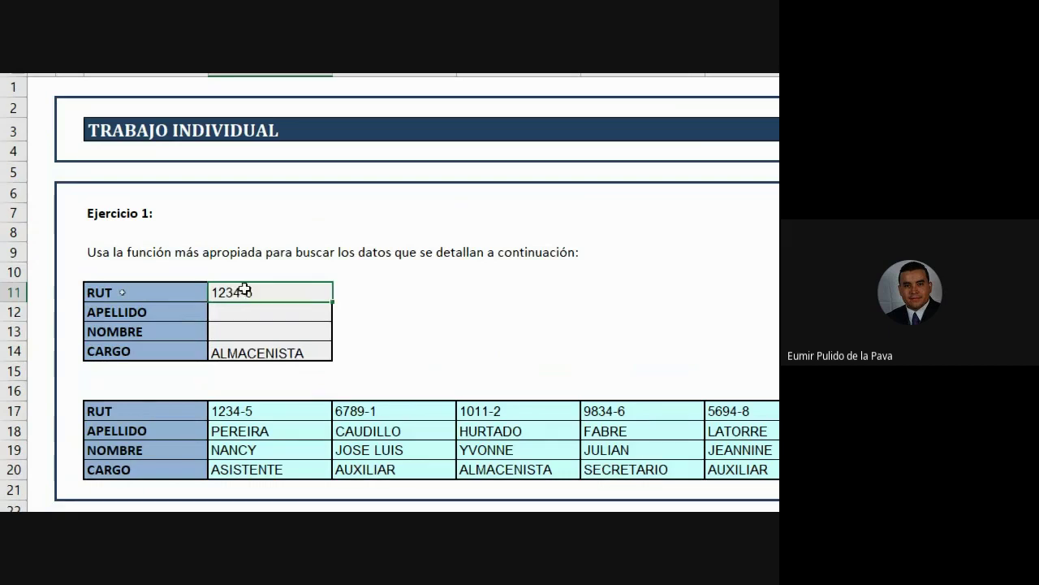
key("Return")
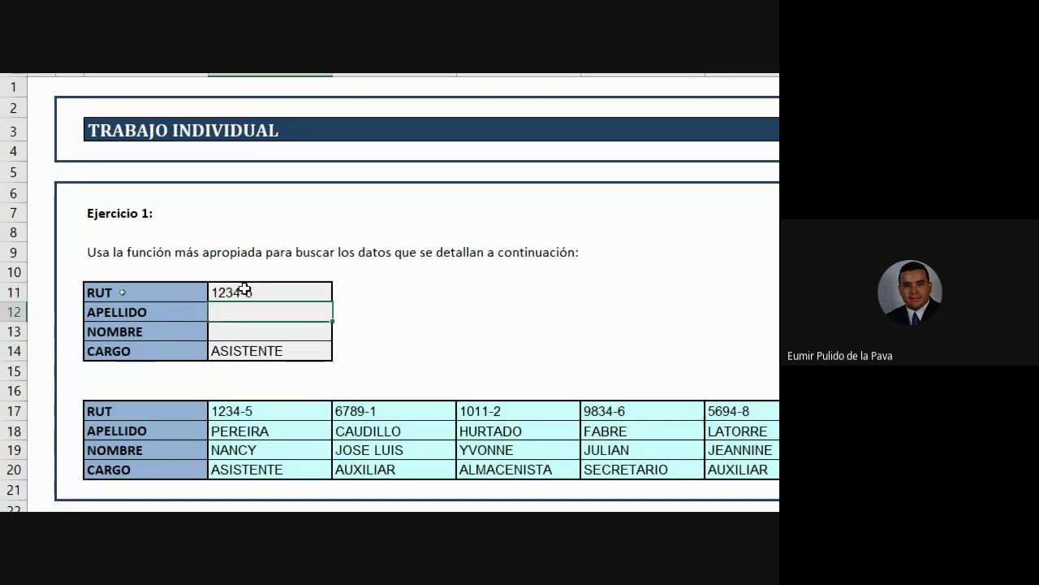
scroll(244, 288, "down", 1)
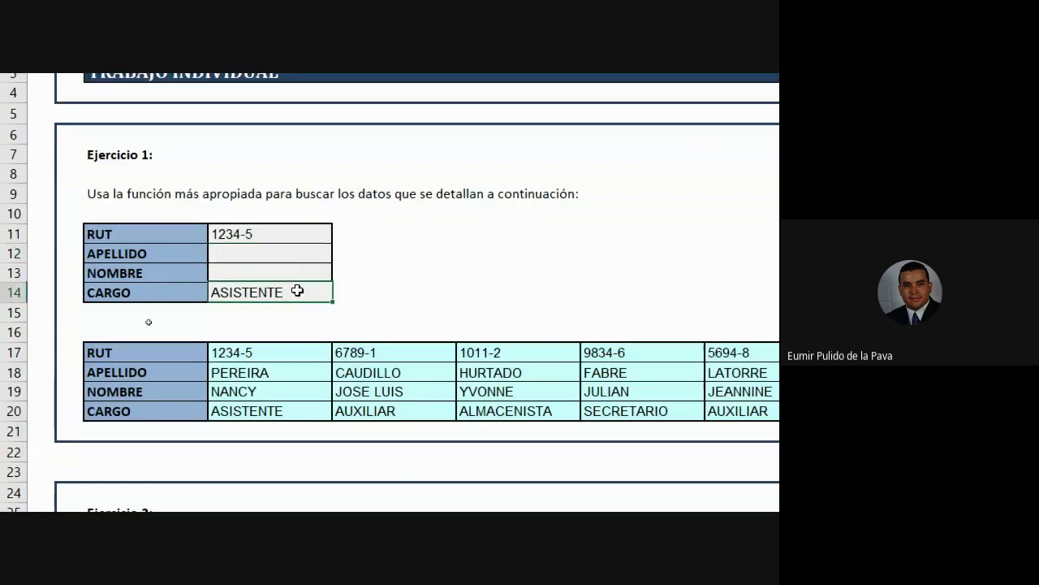
double_click(297, 291)
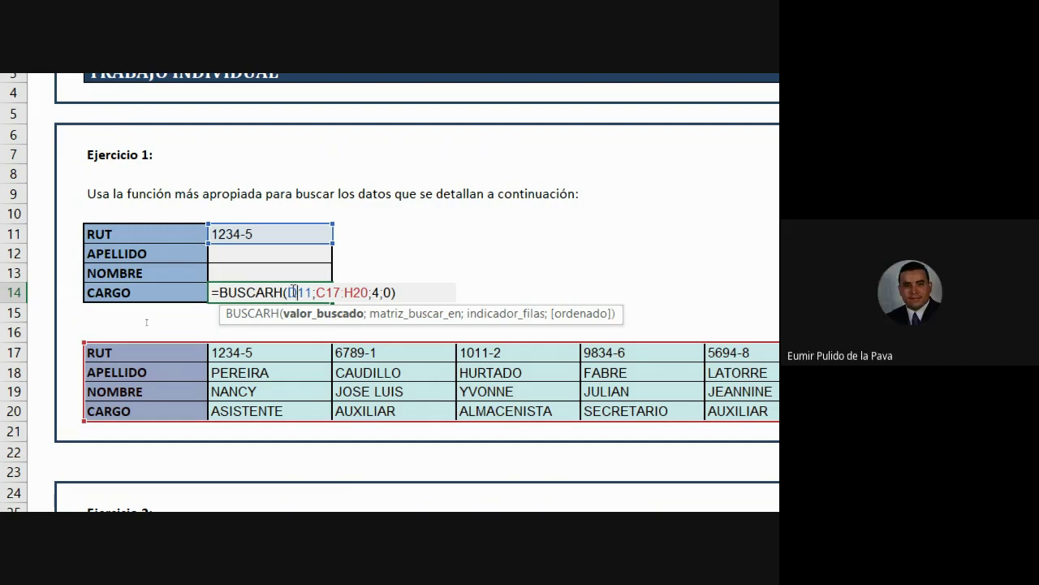
left_click_drag(285, 292, 313, 292)
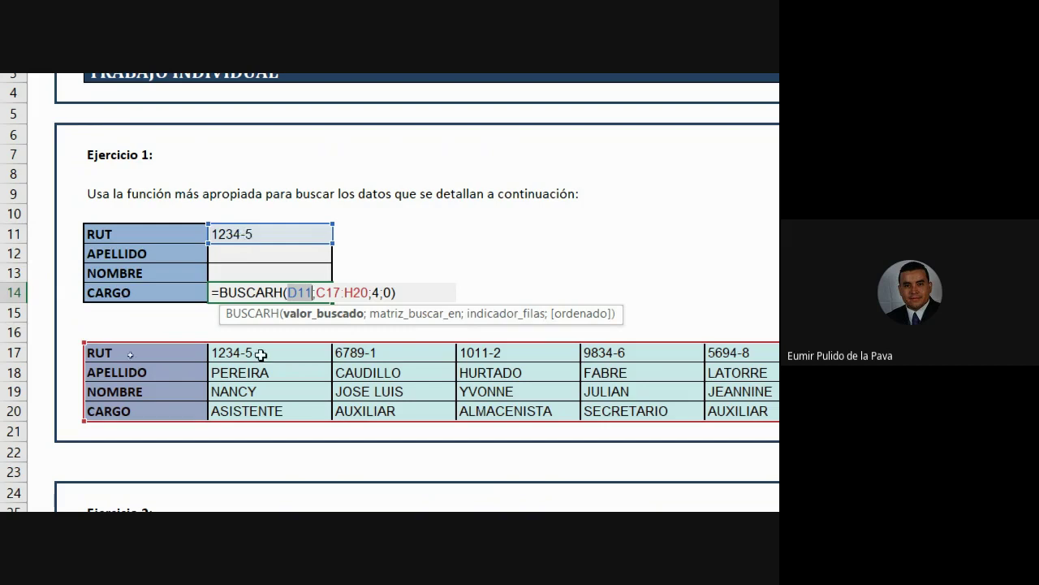
Admit the waiting participant into the Google Meet call and return to Excel.
key("super+Escape")
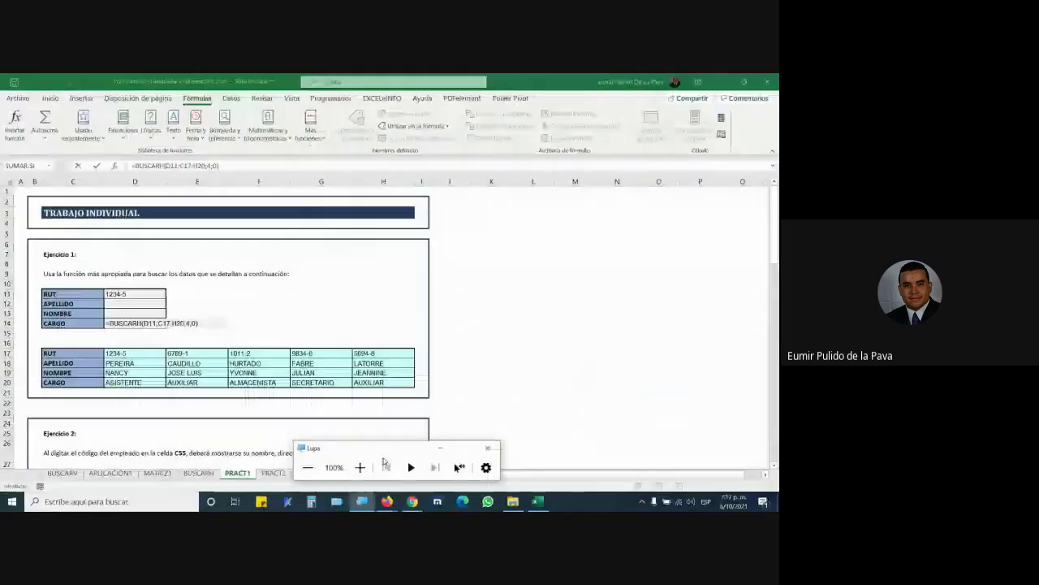
left_click(373, 463)
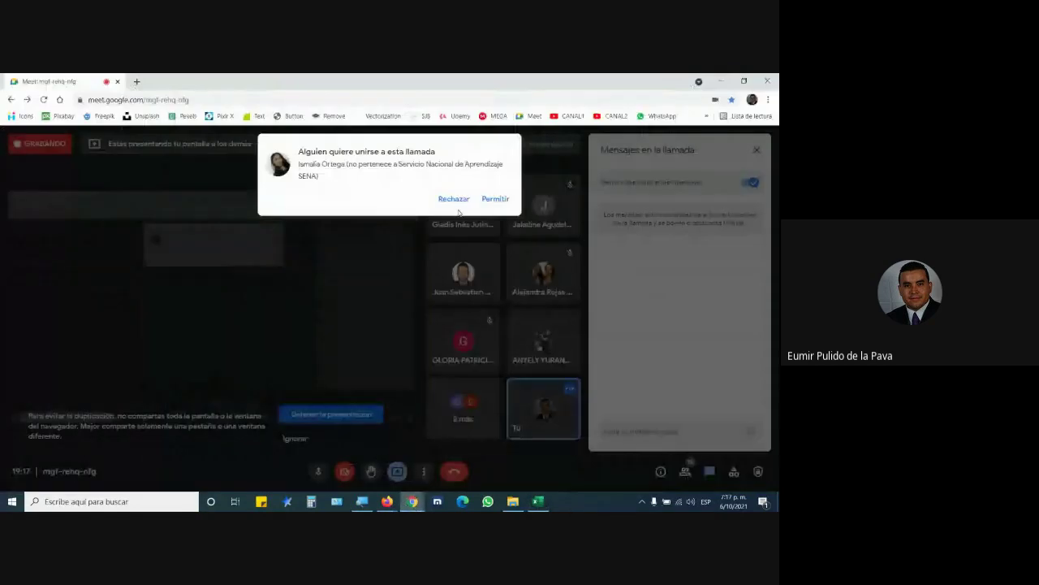
left_click(493, 199)
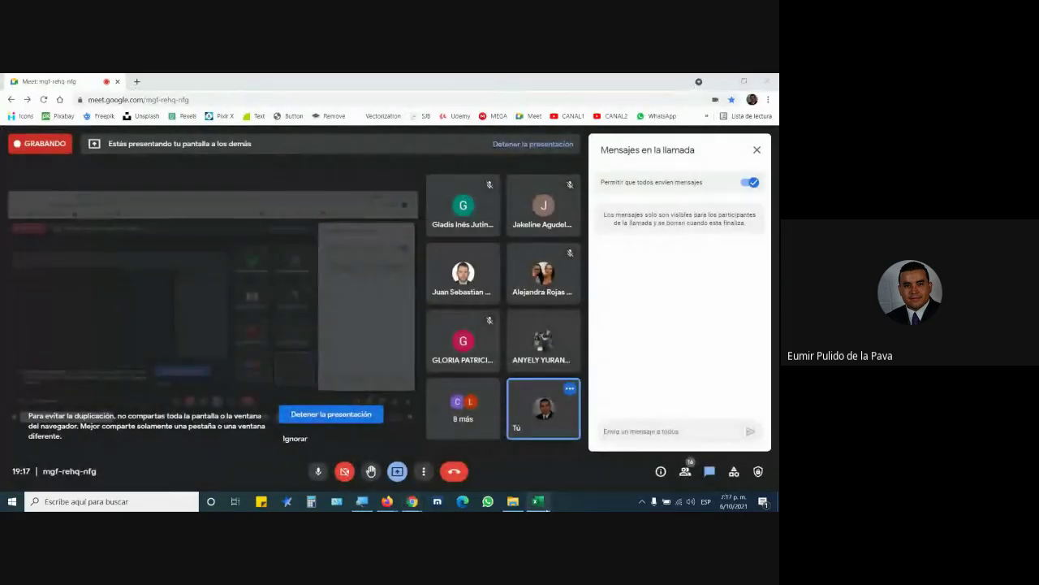
key("alt+Tab")
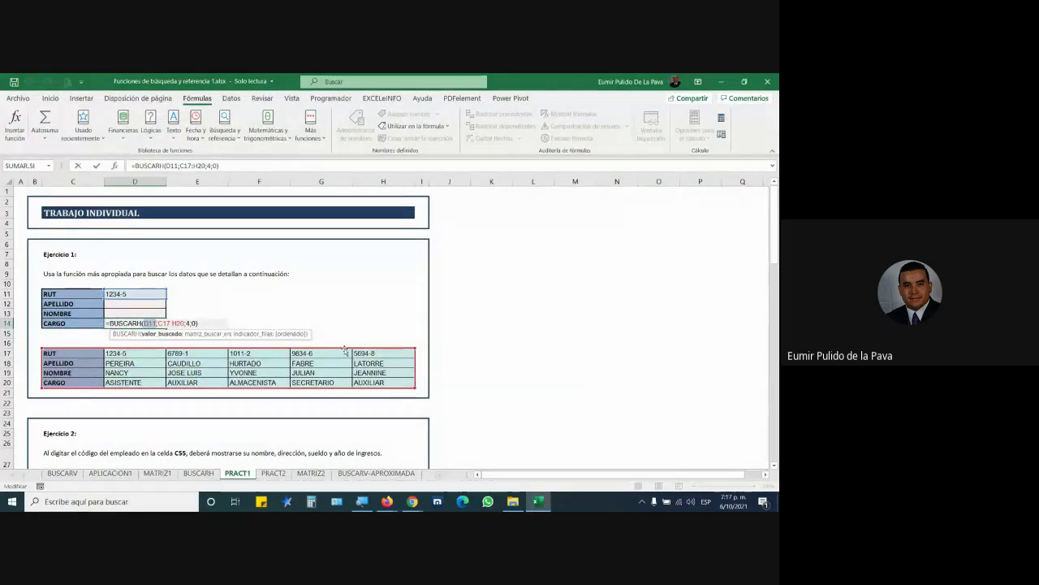
Commit the unchanged CARGO formula and view the Código field of the PRACT2 query form.
key("Return")
left_click(276, 474)
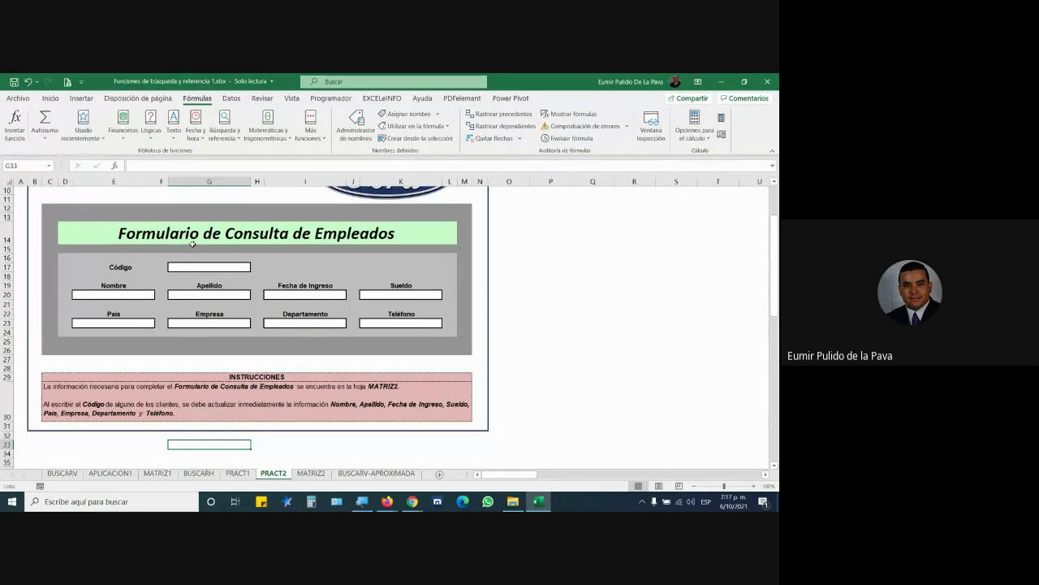
left_click(203, 268)
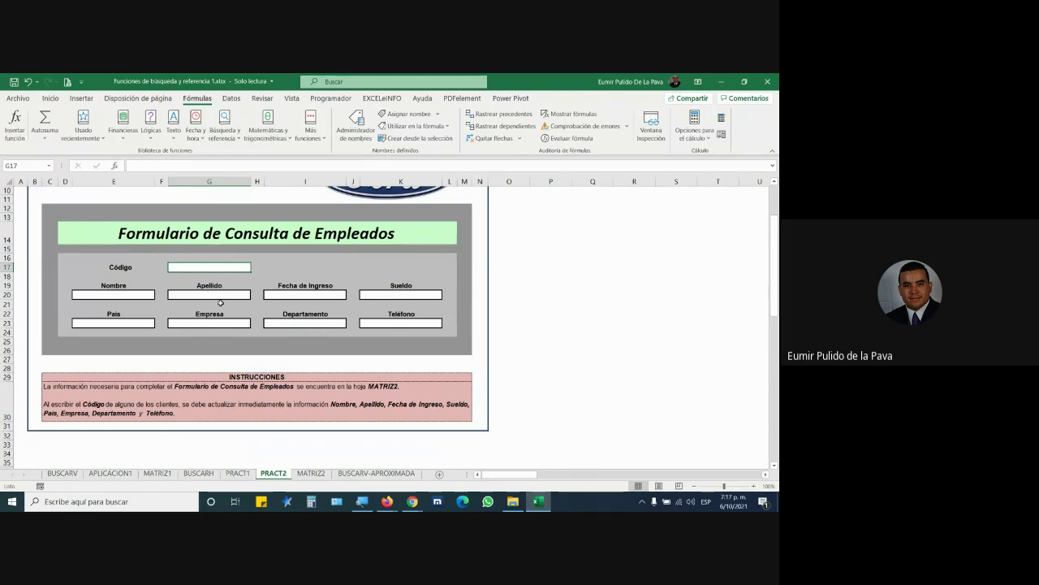
Review the MATRIZ2 employee list, selecting its row of employee codes.
left_click(309, 476)
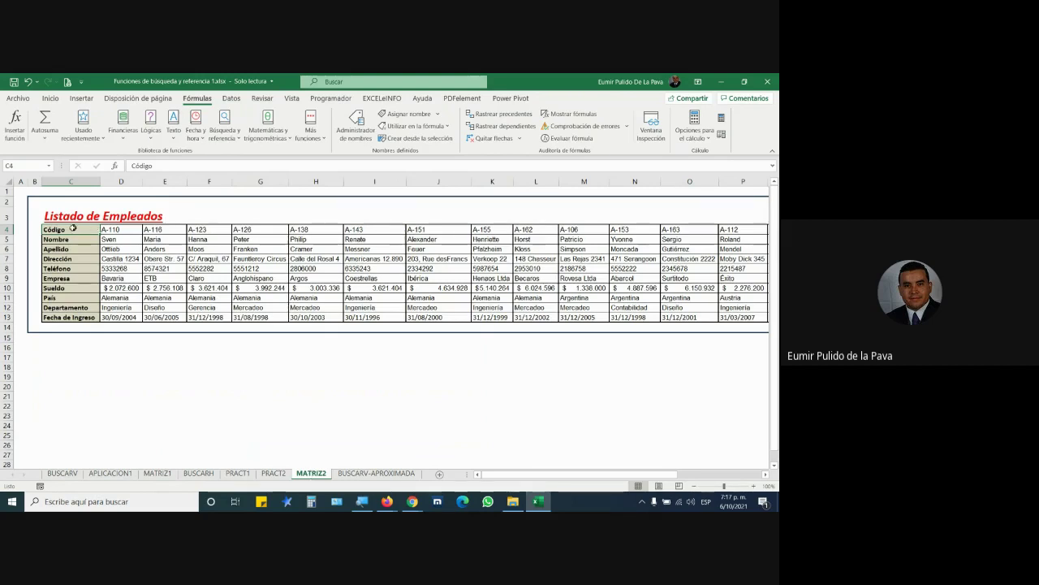
mouse_move(73, 229)
left_mouse_down()
mouse_move(679, 268)
mouse_move(680, 317)
left_mouse_up()
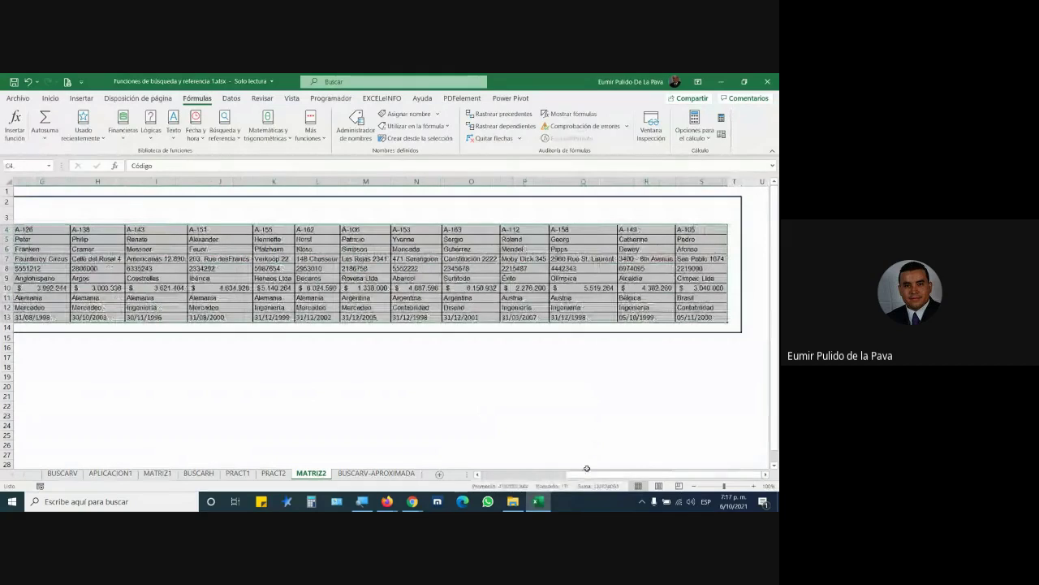
left_click_drag(589, 474, 490, 475)
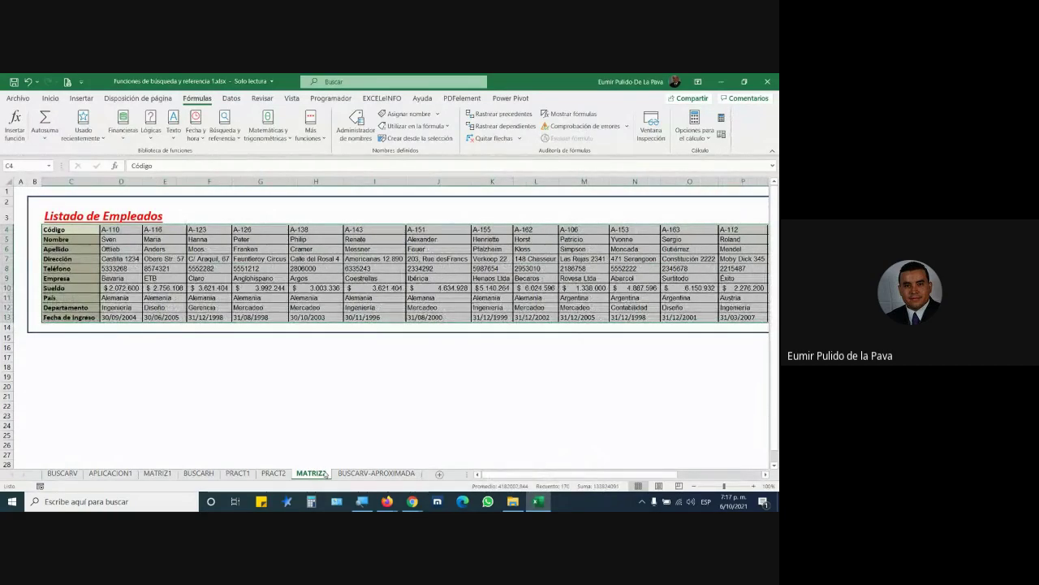
left_click(274, 472)
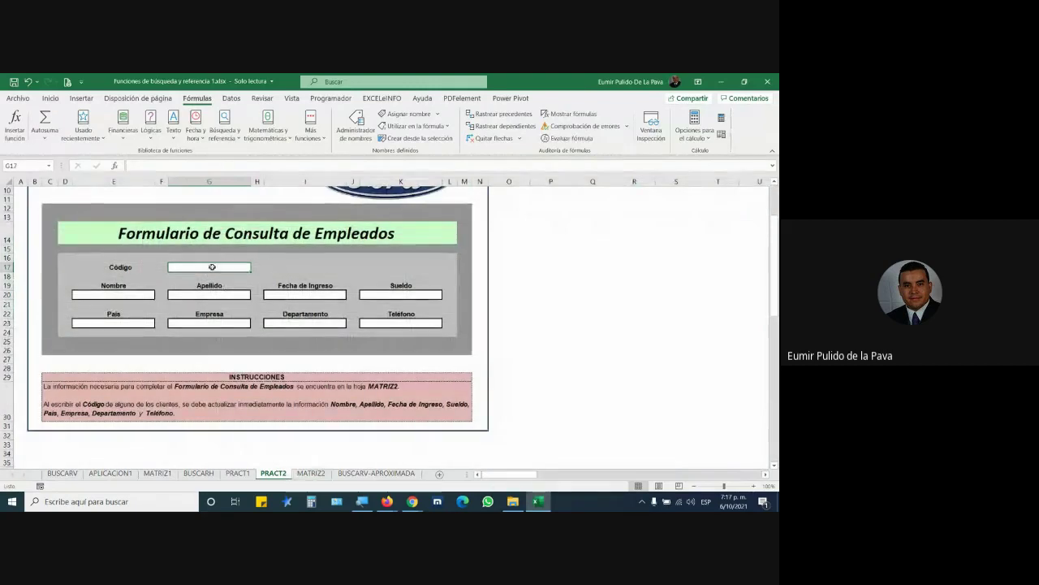
left_click(311, 473)
left_click_drag(120, 230, 722, 235)
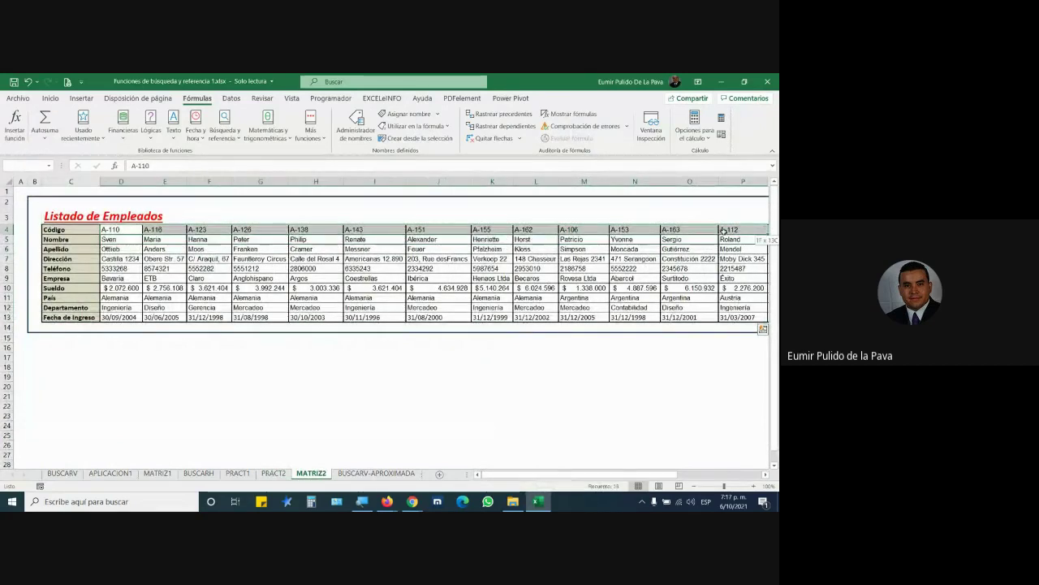
Walk through the PRACT2 form fields: Nombre, Apellido, Fecha de Ingreso, Sueldo, Departamento, Empresa, País.
left_click(270, 474)
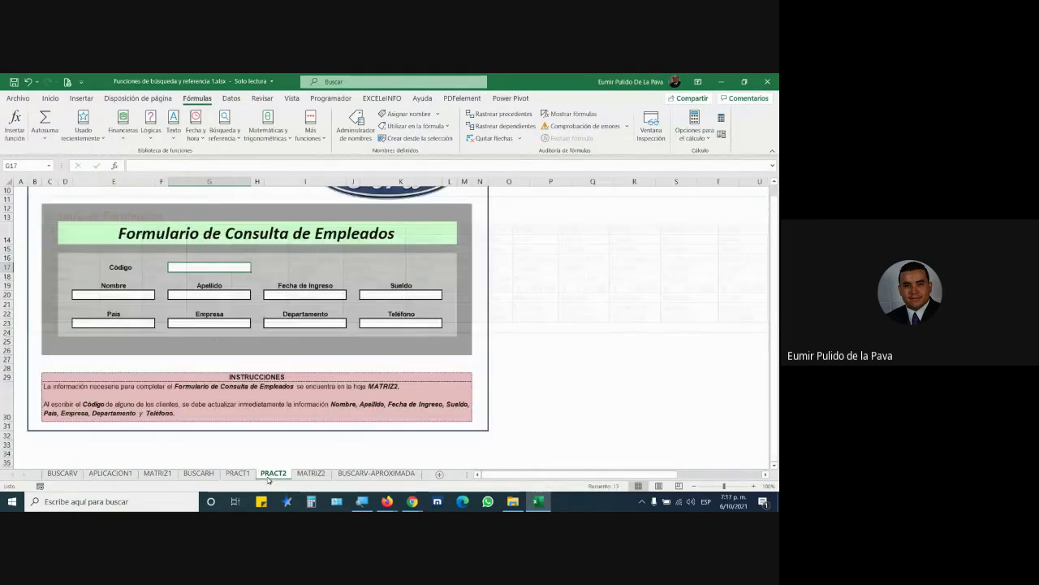
left_click(143, 296)
left_click(204, 298)
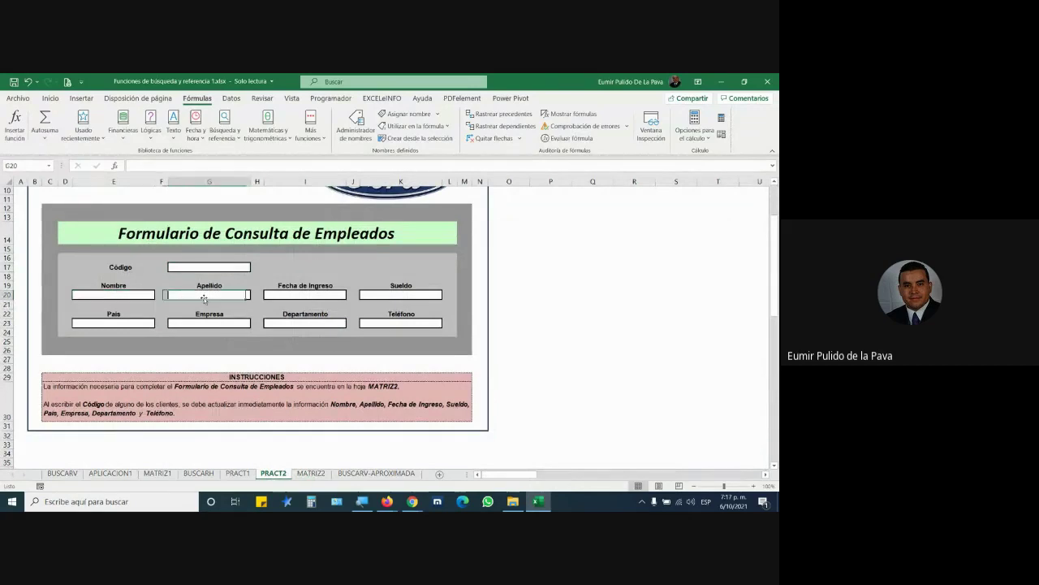
left_click(295, 297)
left_click(399, 294)
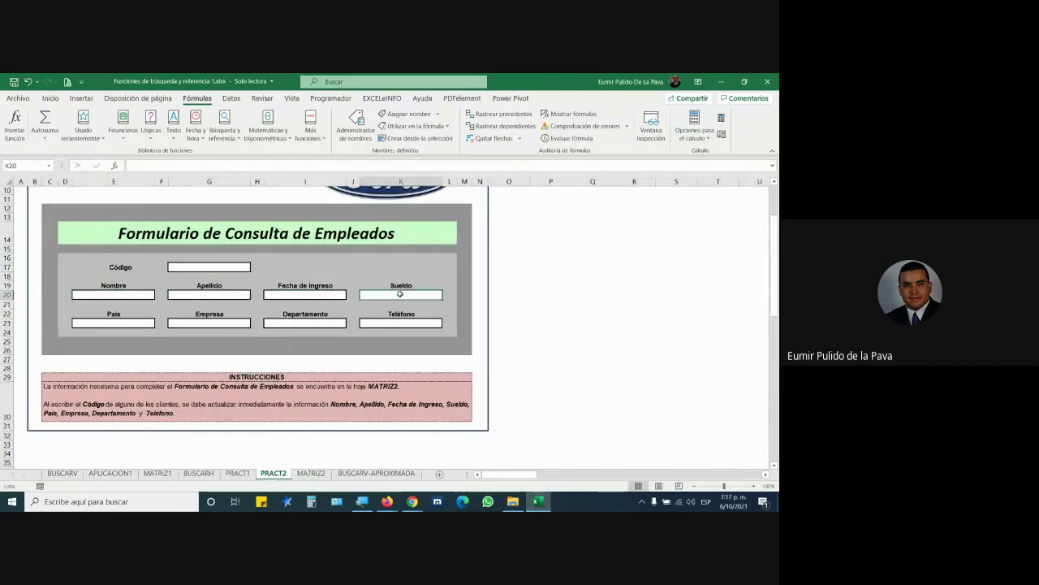
left_click(329, 324)
left_click(212, 323)
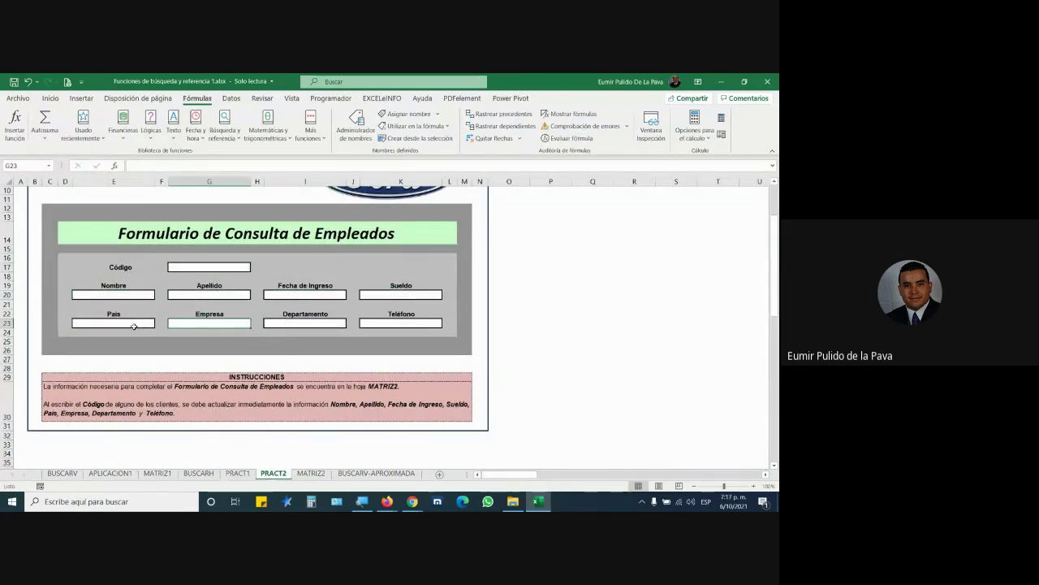
left_click(135, 327)
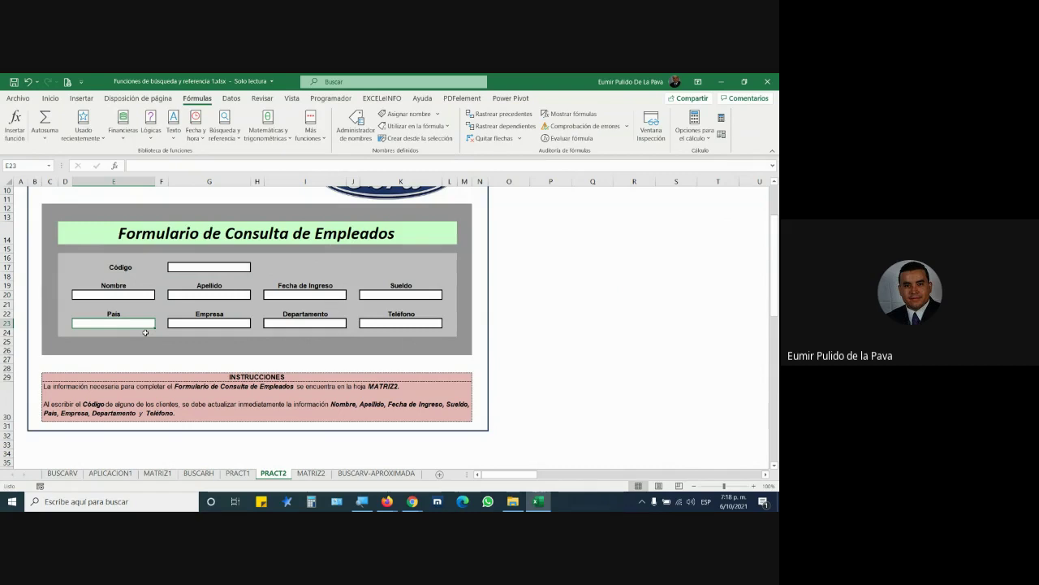
Point out the Código, Nombre, Apellido and Fecha de Ingreso inputs on PRACT2, then show MATRIZ2.
left_click(102, 474)
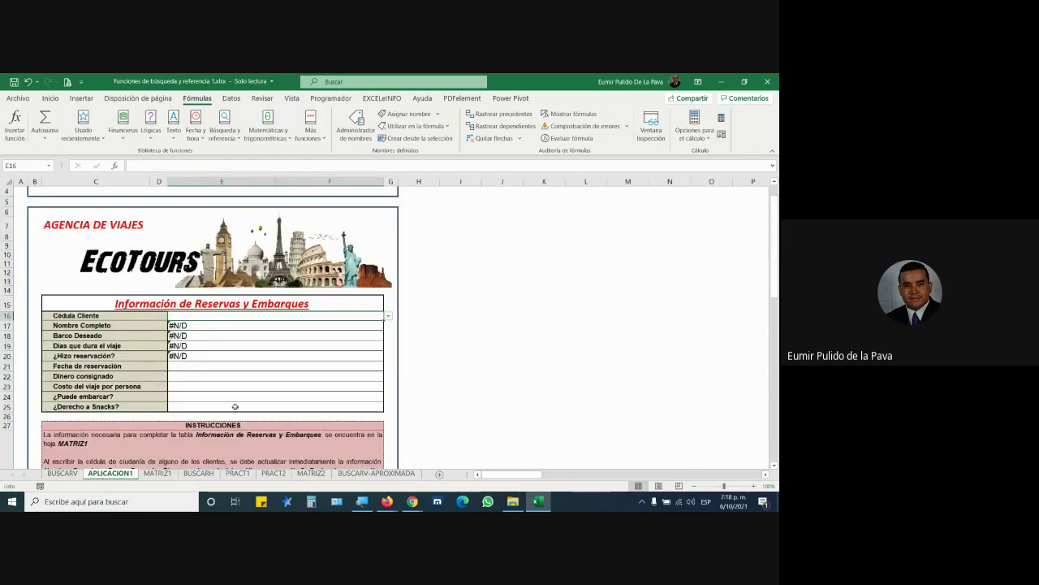
left_click(273, 473)
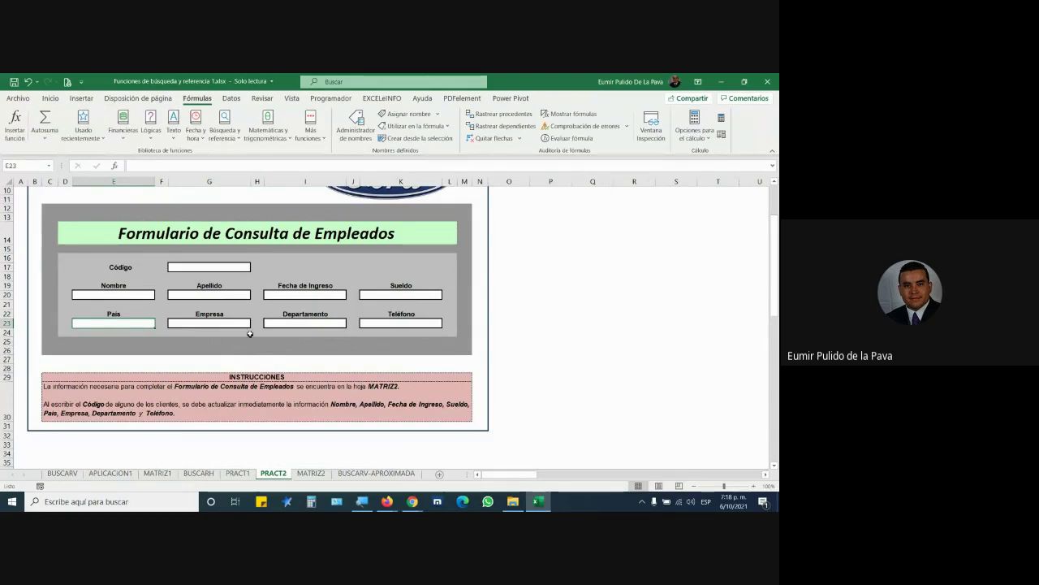
left_click(232, 268)
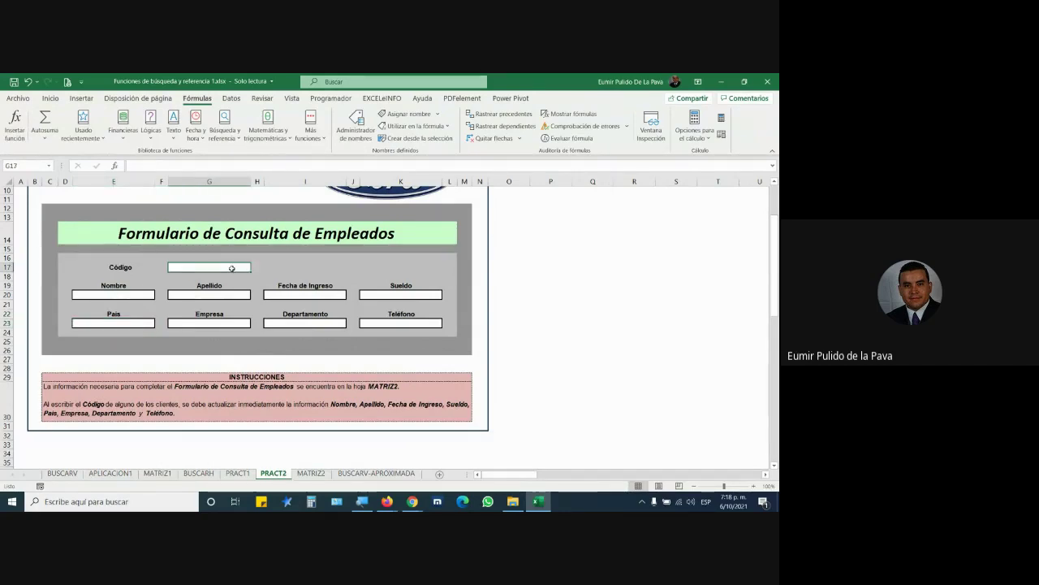
left_click(127, 294)
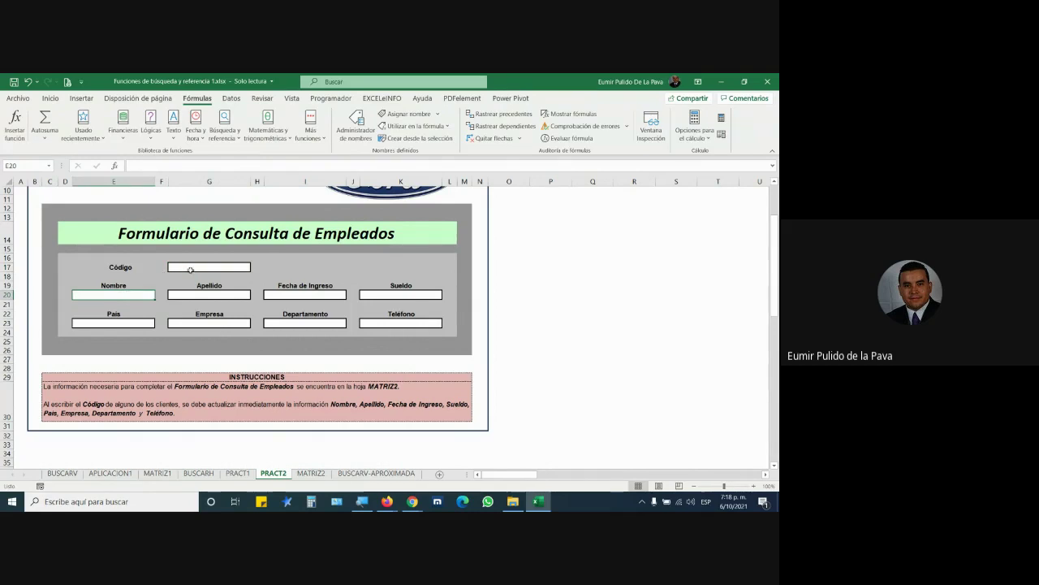
left_click(192, 269)
left_click(206, 294)
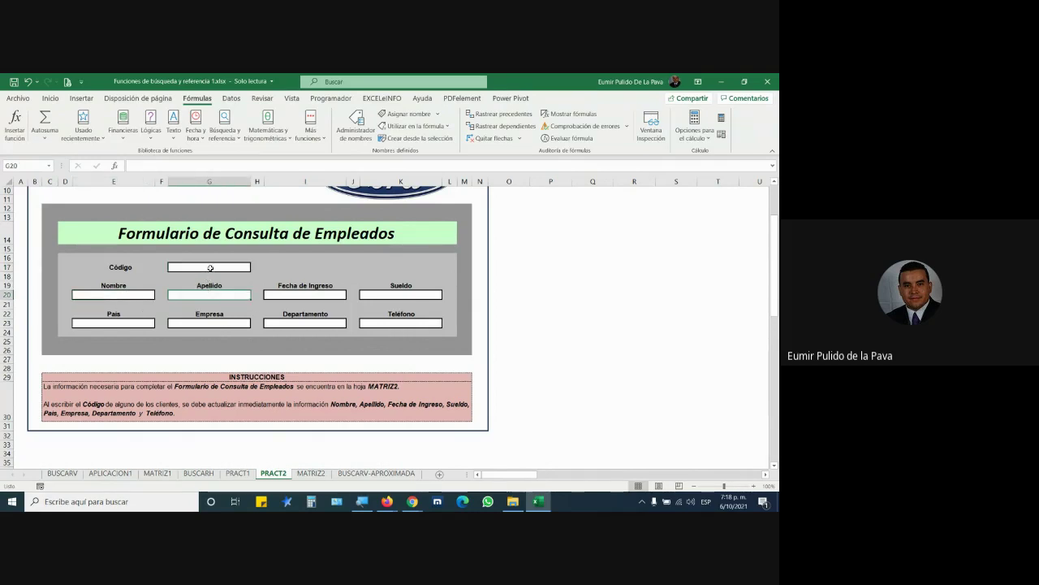
left_click(209, 268)
key("Tab")
key("Tab")
key("Tab")
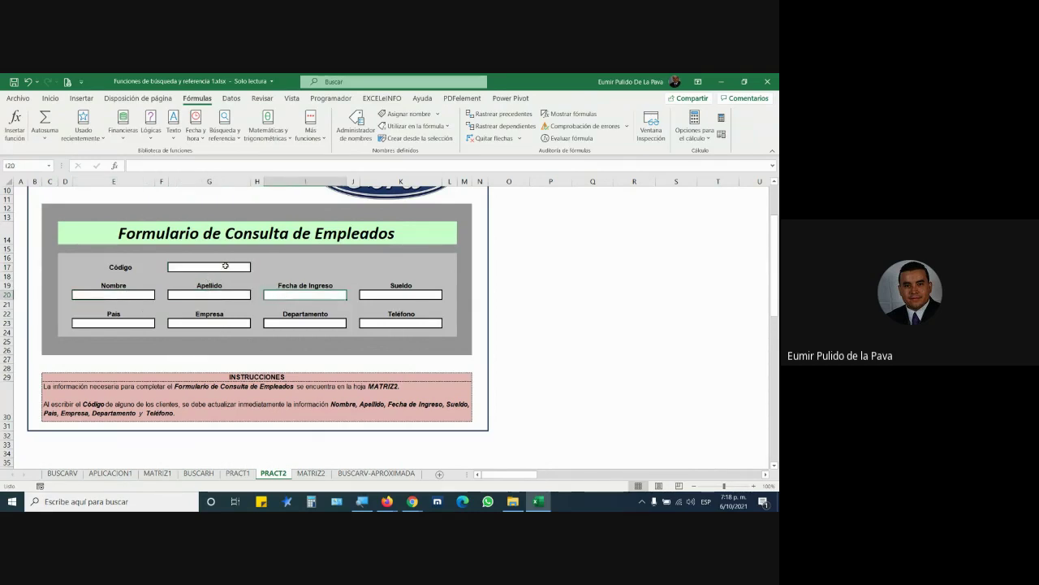
left_click(226, 267)
left_click(311, 472)
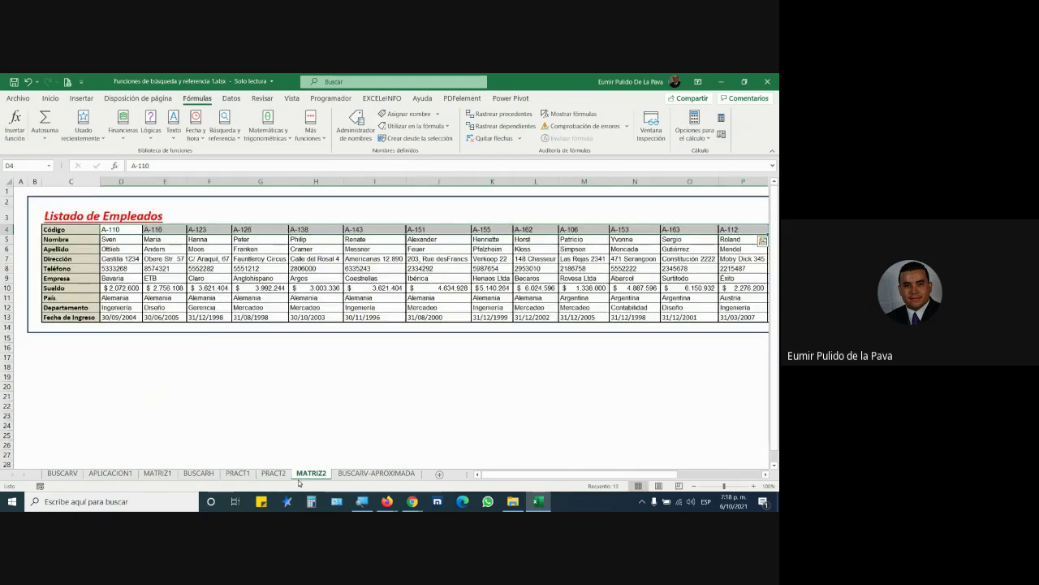
Select the Código and Empresa rows and the employee record block in MATRIZ2.
left_click(7, 229)
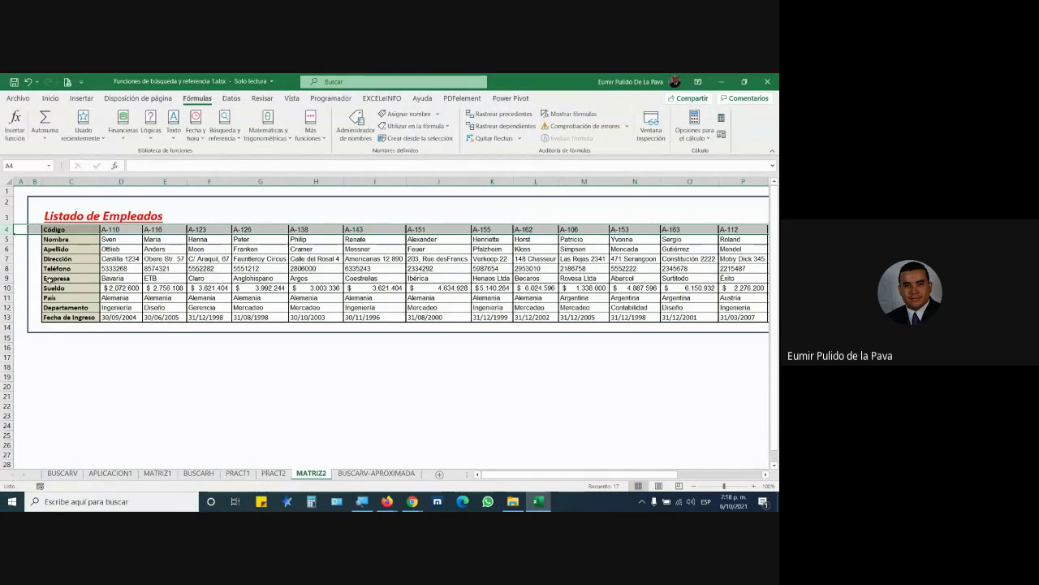
left_click_drag(77, 230, 73, 278)
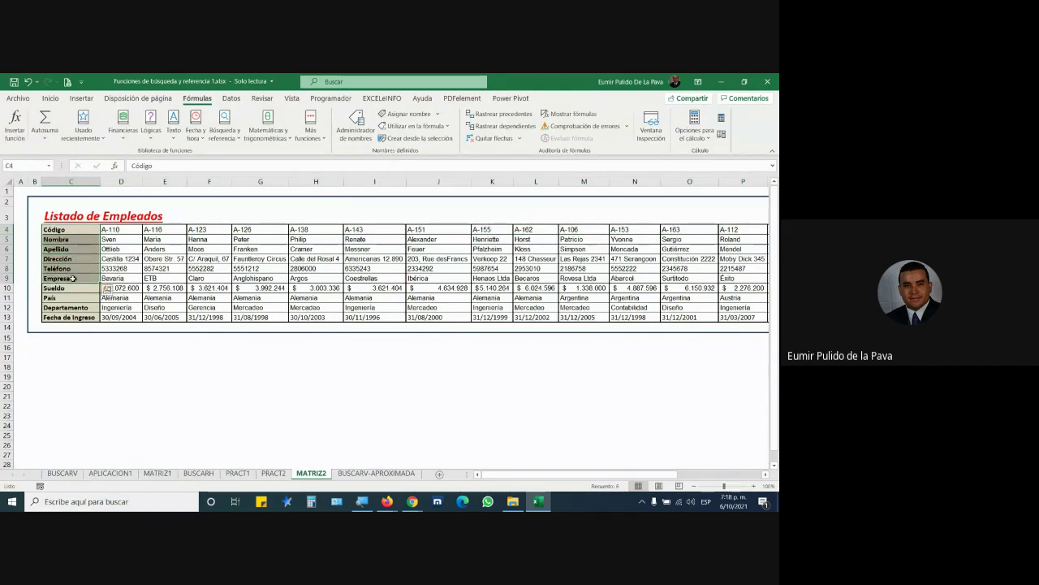
left_click(7, 278)
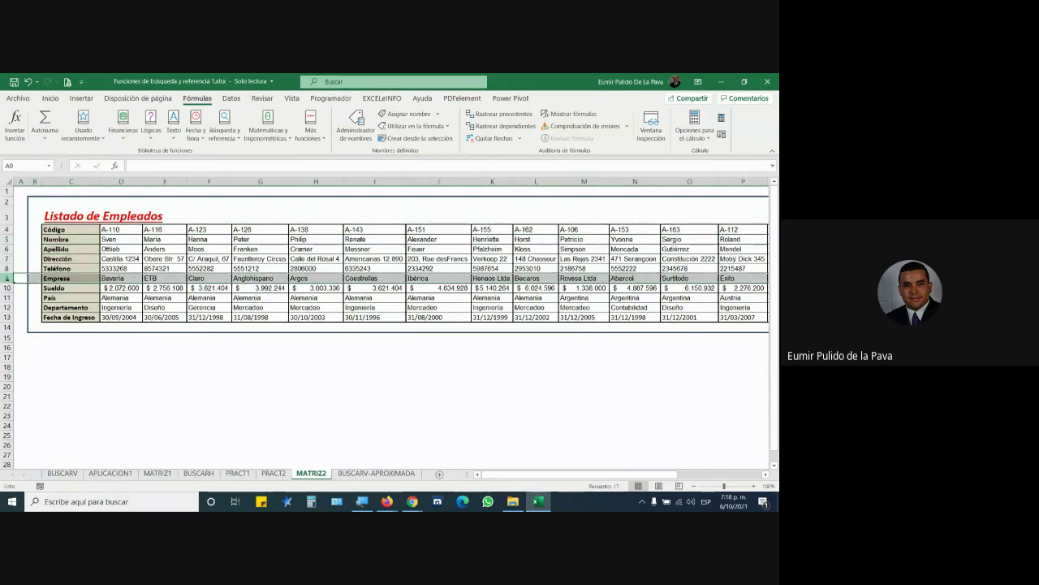
mouse_move(52, 230)
left_mouse_down()
mouse_move(455, 251)
mouse_move(552, 319)
left_mouse_up()
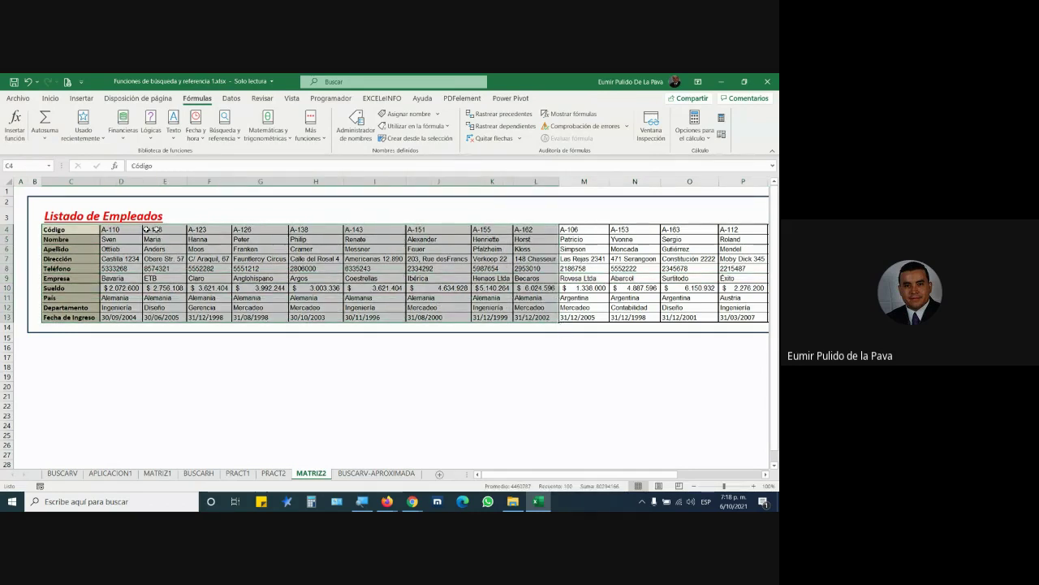
Admit the Meet participant, then go to the BUSCARV-APROXIMADA sheet.
left_click(412, 501)
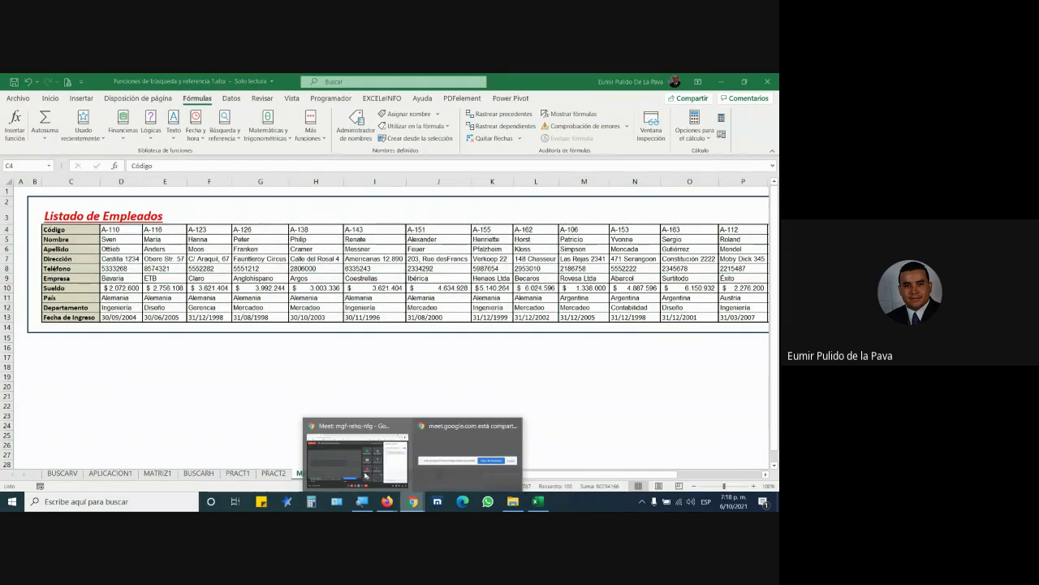
left_click(364, 476)
left_click(495, 198)
key("alt+Tab")
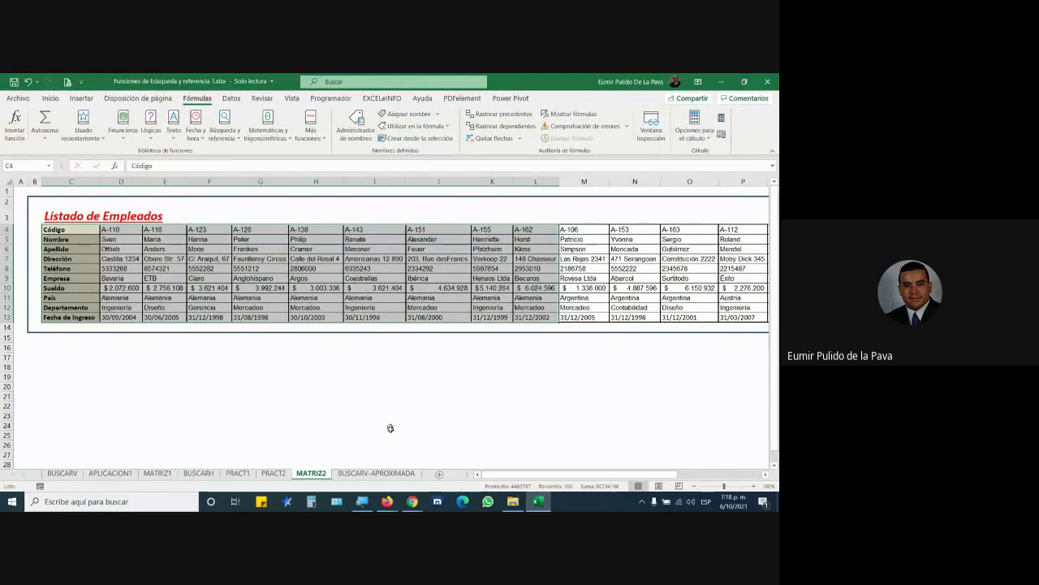
left_click(380, 473)
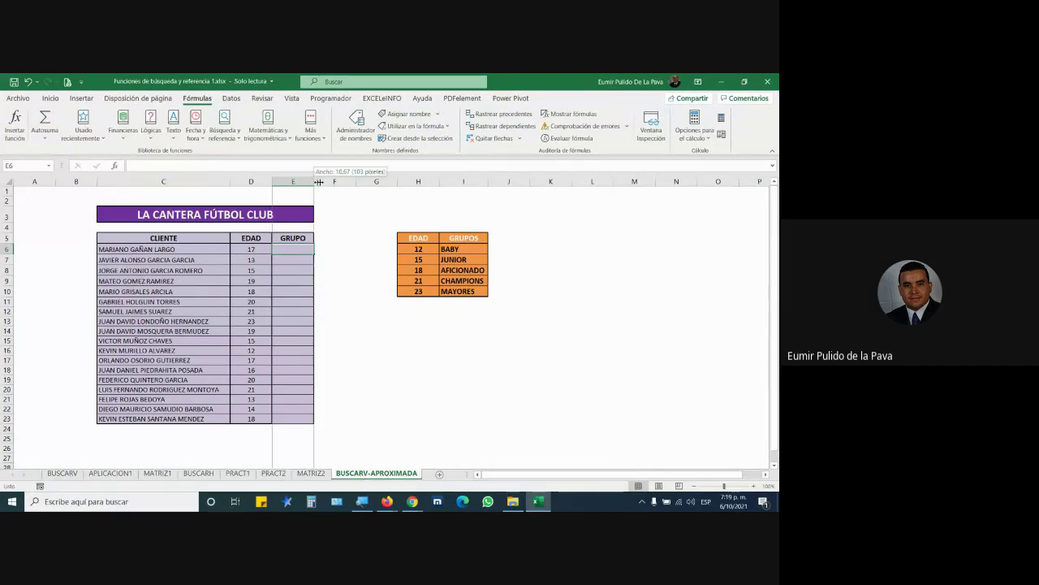
Drag column E wider for GRUPO and turn on the screen magnifier.
left_click_drag(314, 182, 406, 192)
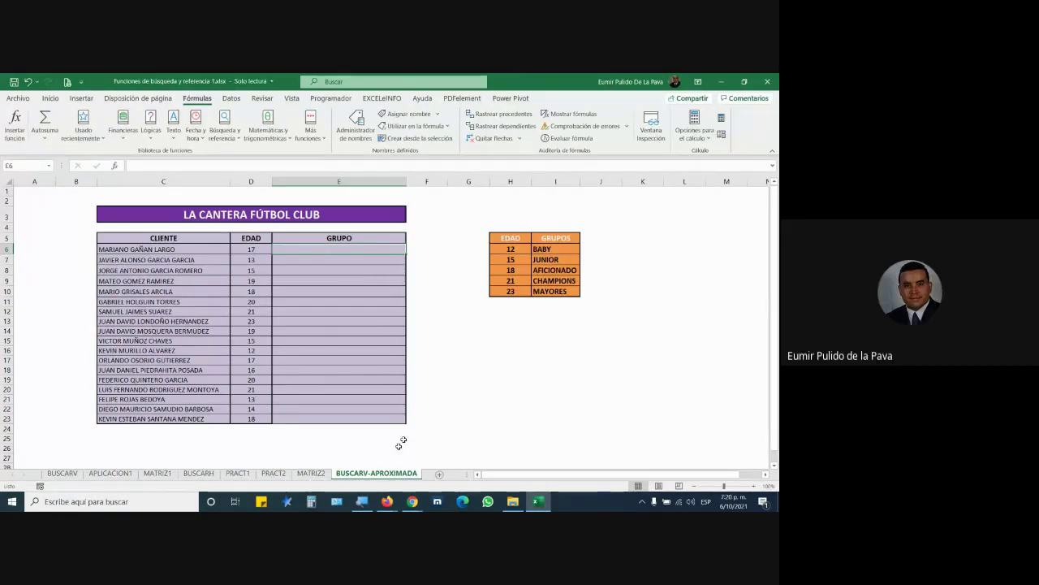
left_click(361, 501)
left_click(365, 475)
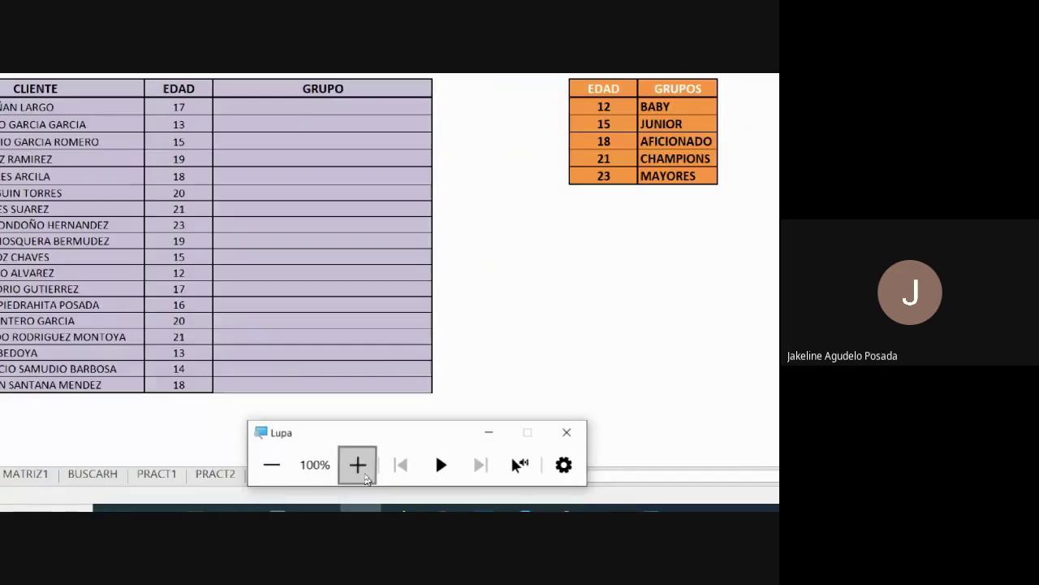
left_click(365, 478)
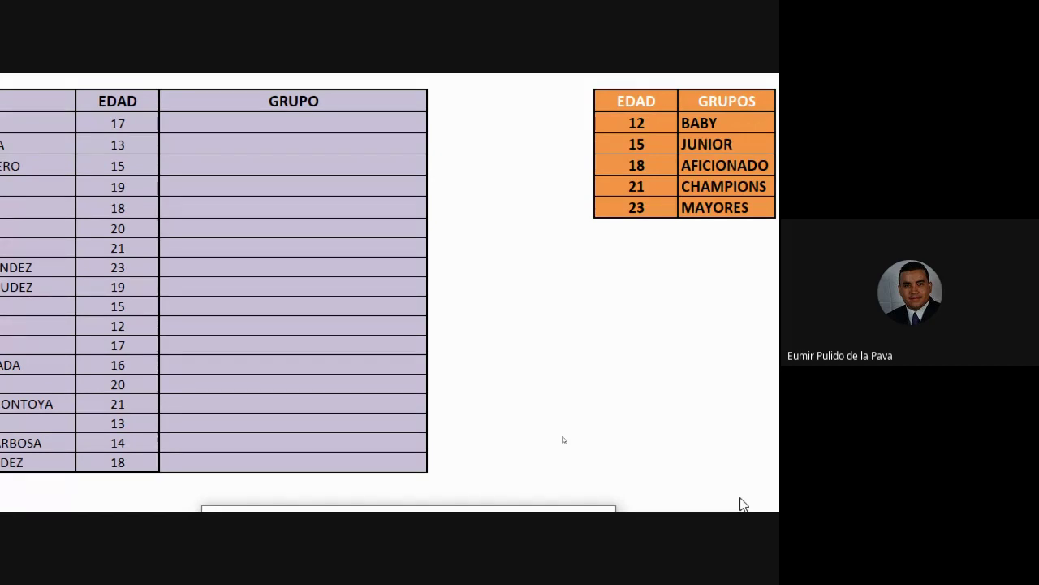
scroll(564, 440, "right", 3)
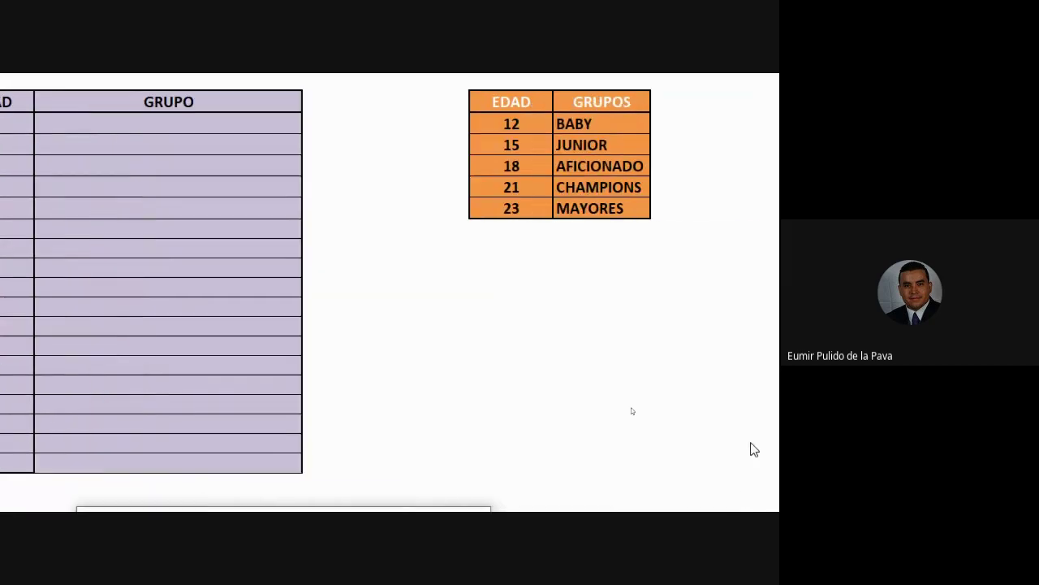
left_click(495, 166)
left_click_drag(550, 165, 569, 165)
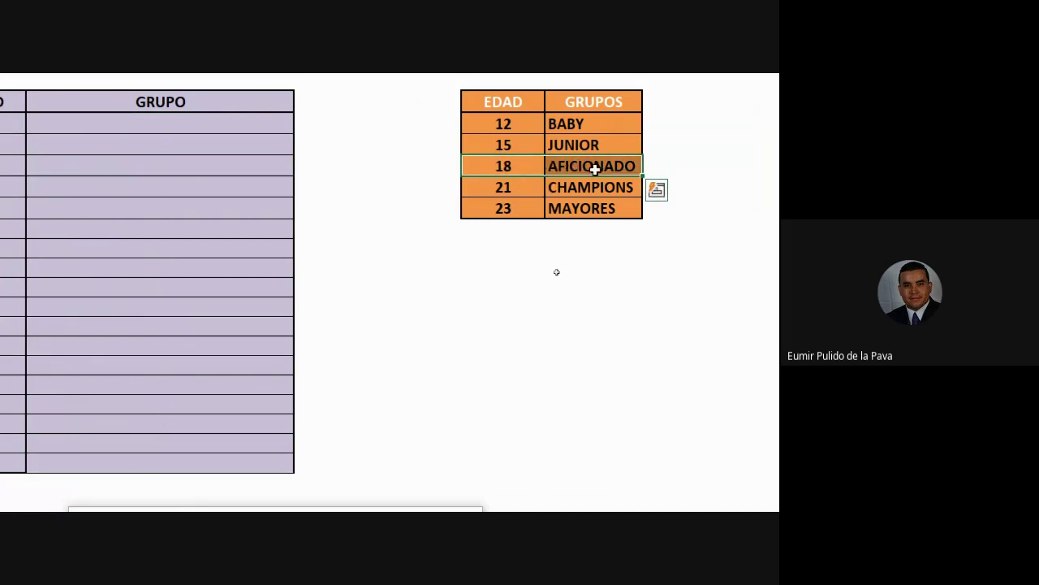
scroll(56, 149, "left", 3)
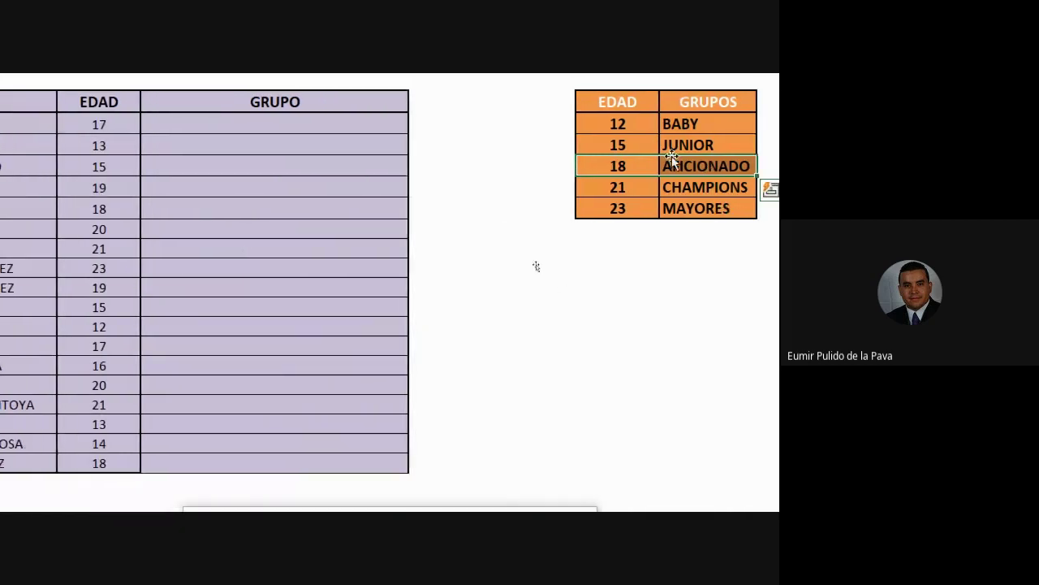
left_click_drag(617, 146, 666, 145)
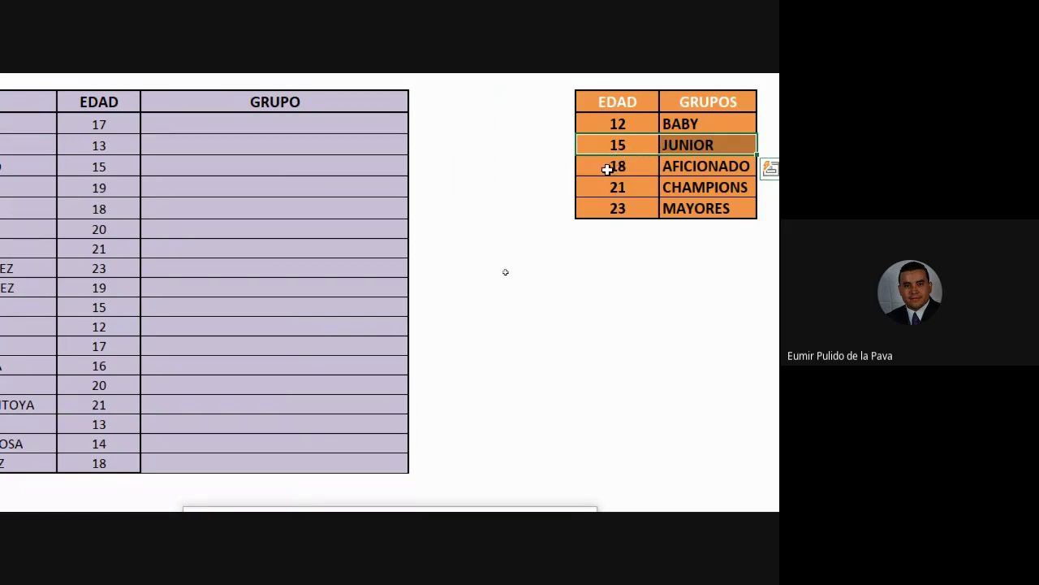
left_click_drag(614, 123, 604, 211)
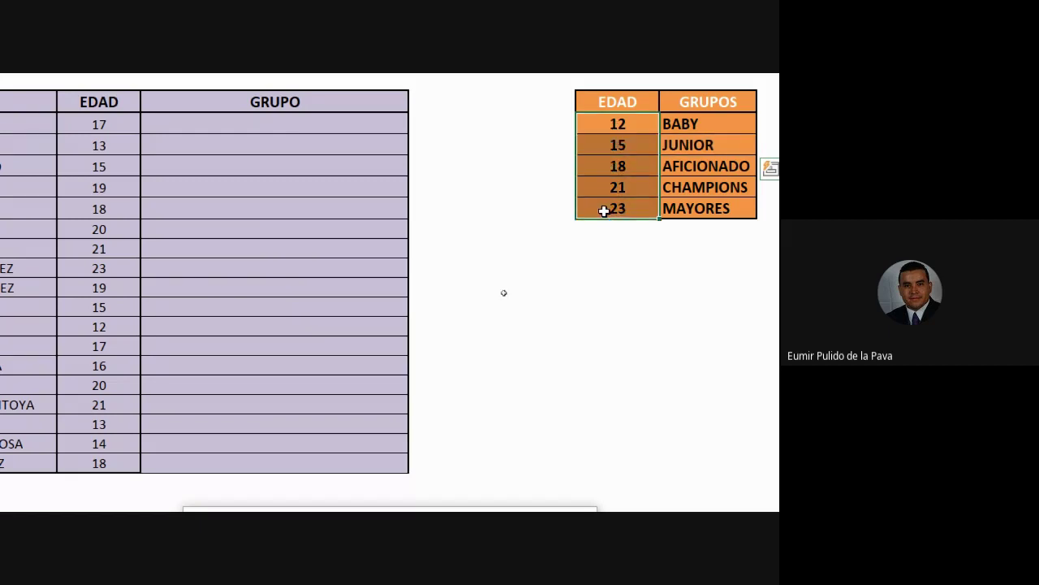
left_click(609, 144)
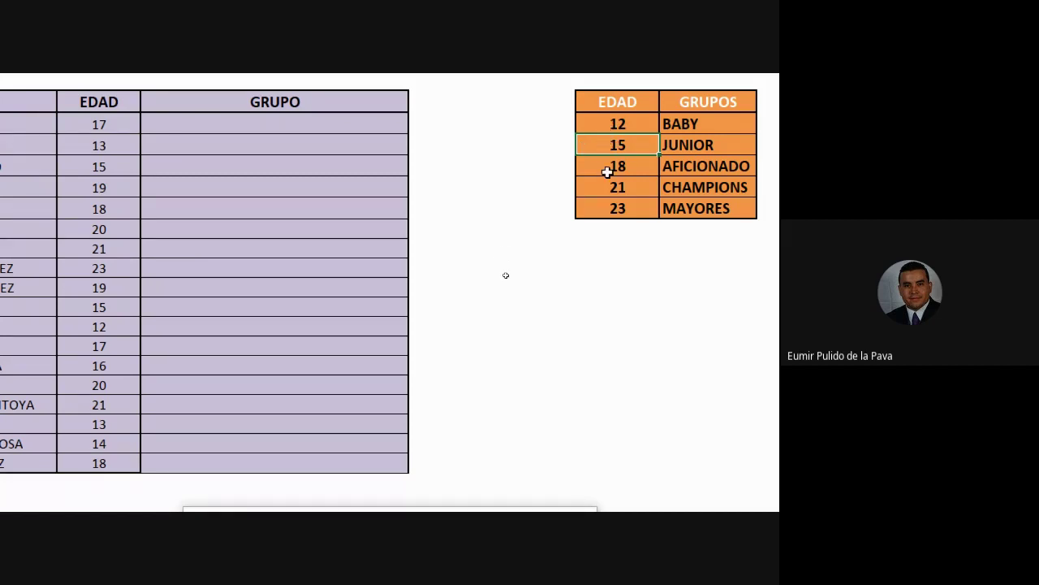
mouse_move(613, 144)
left_mouse_down()
mouse_move(690, 207)
mouse_move(682, 289)
left_mouse_up()
left_click(619, 126)
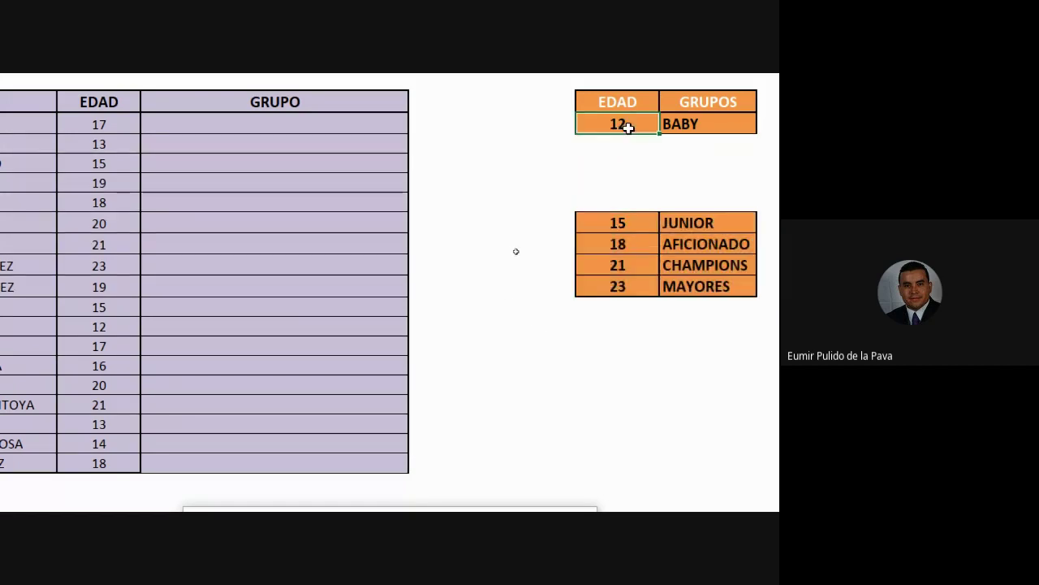
left_click_drag(660, 133, 657, 190)
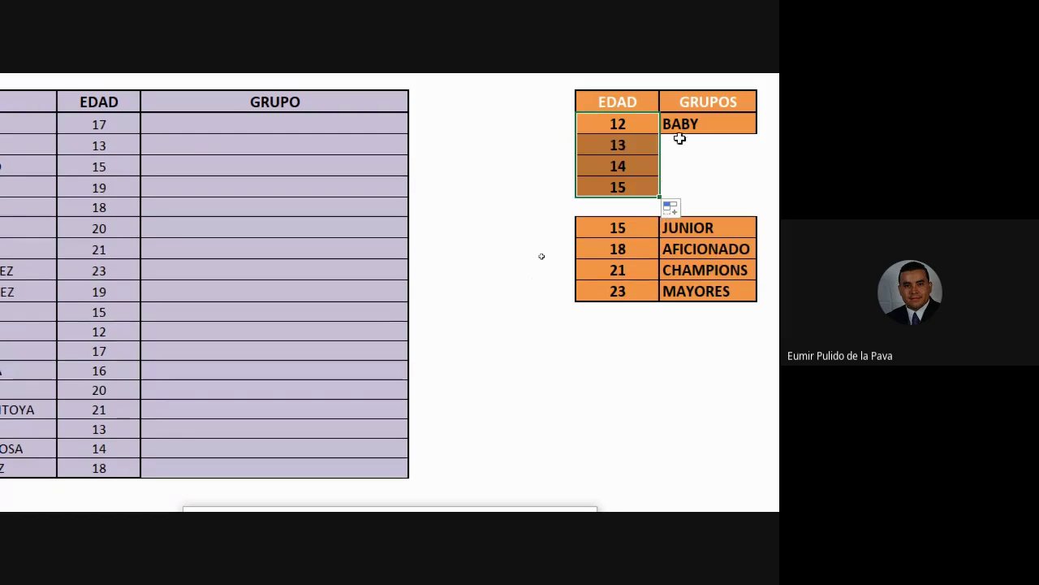
left_click(670, 149)
type("baby")
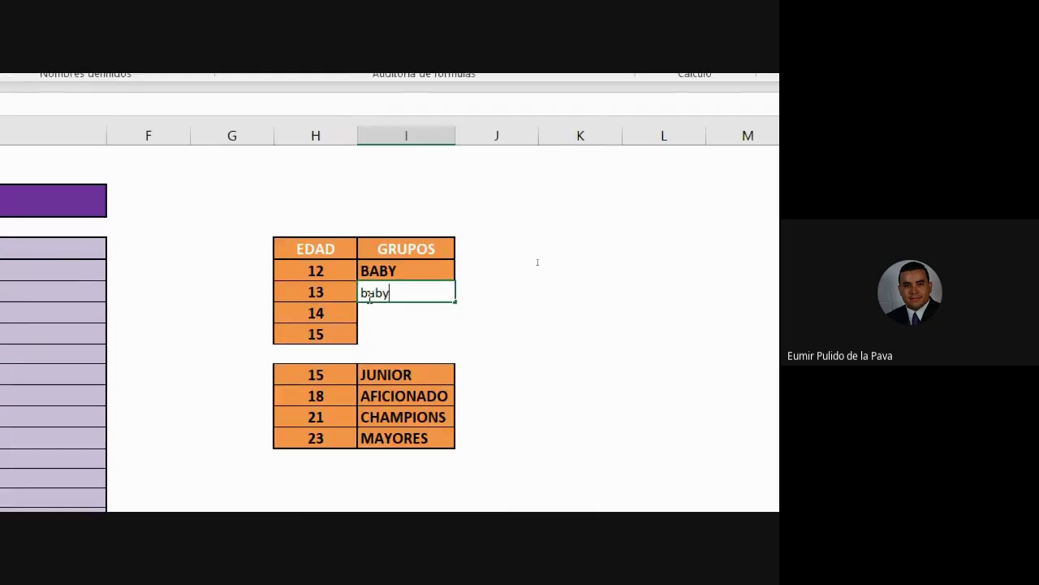
key("Return")
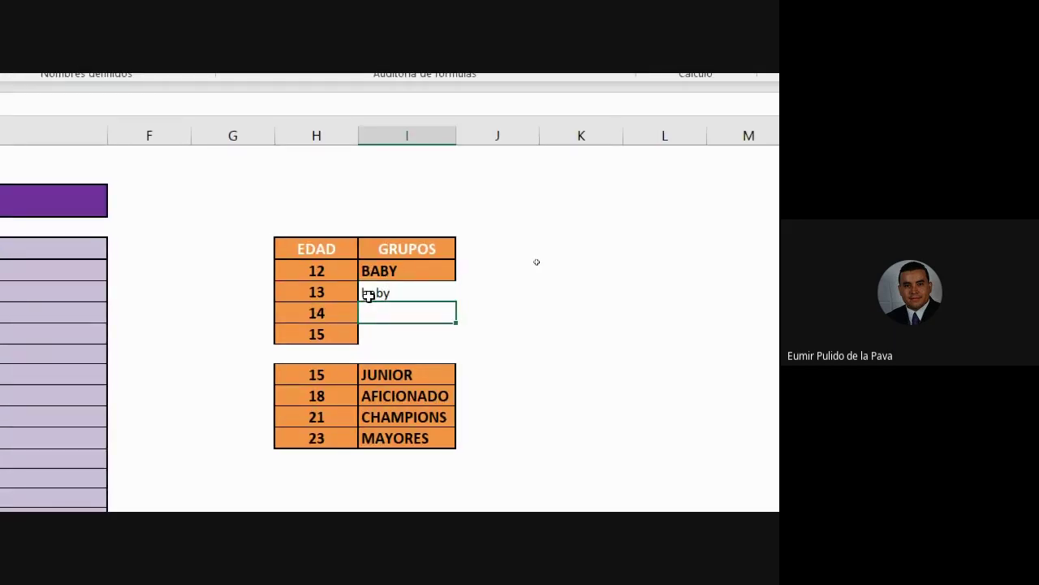
type("baby")
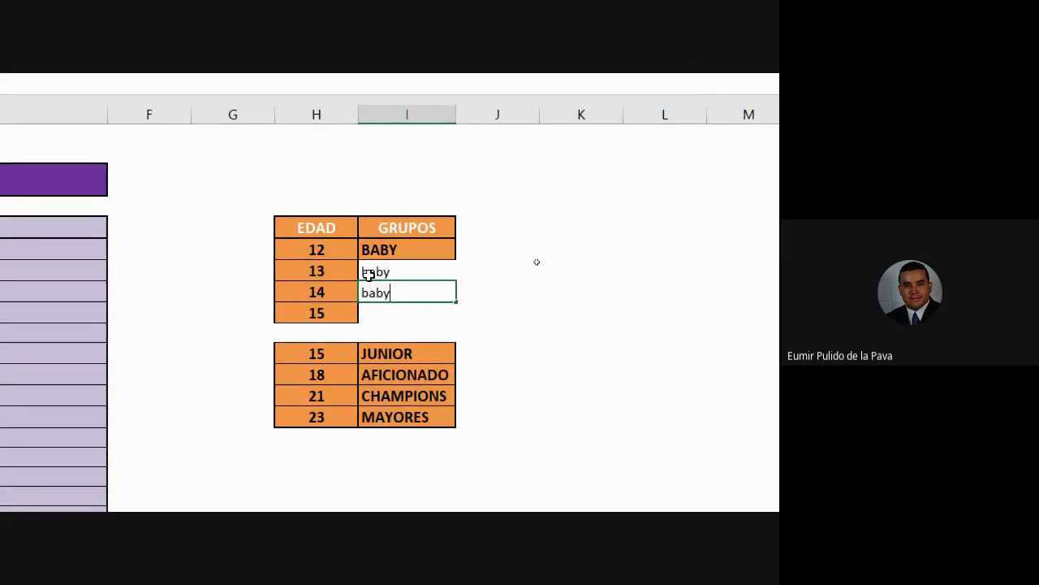
key("Return")
type("junior")
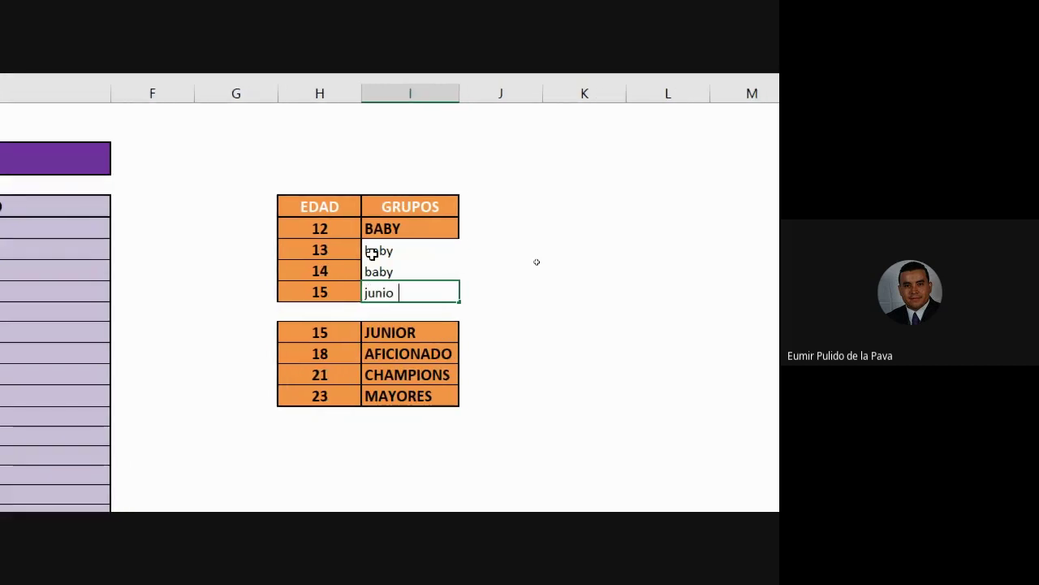
key("Return")
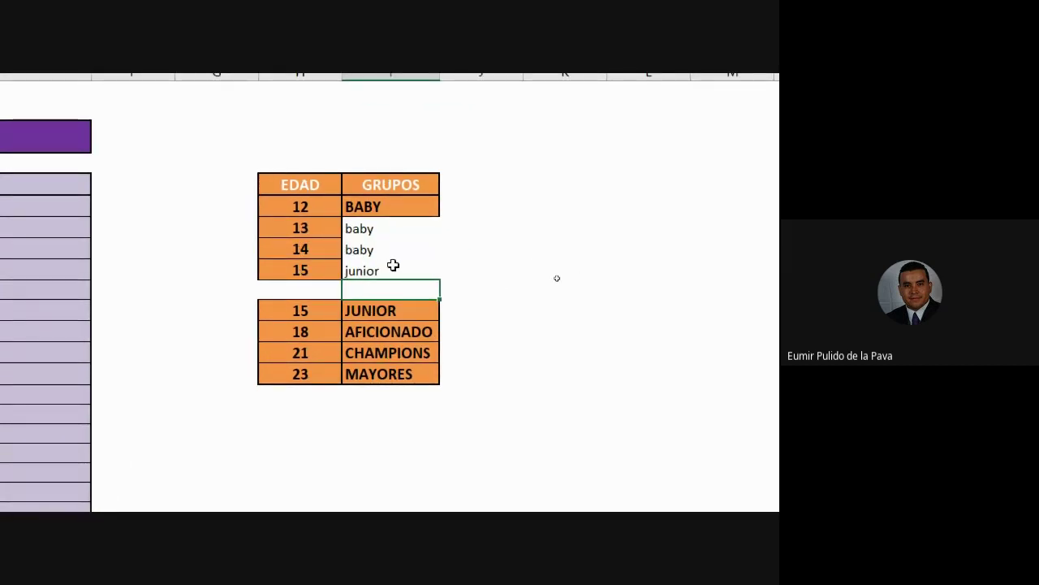
key("ctrl+z")
key("ctrl+z")
key("ctrl+z")
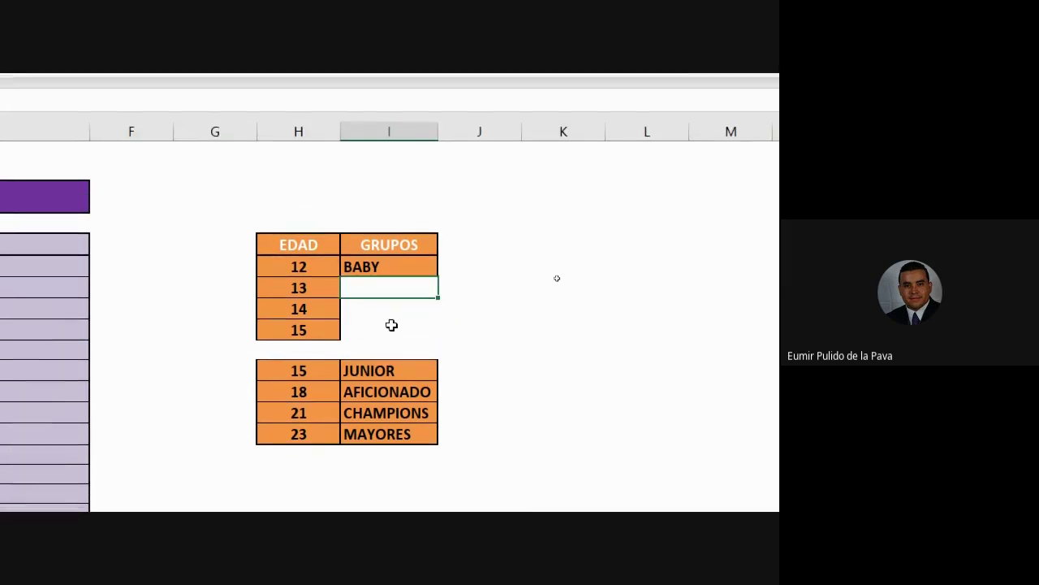
key("ctrl+z")
key("ctrl+z")
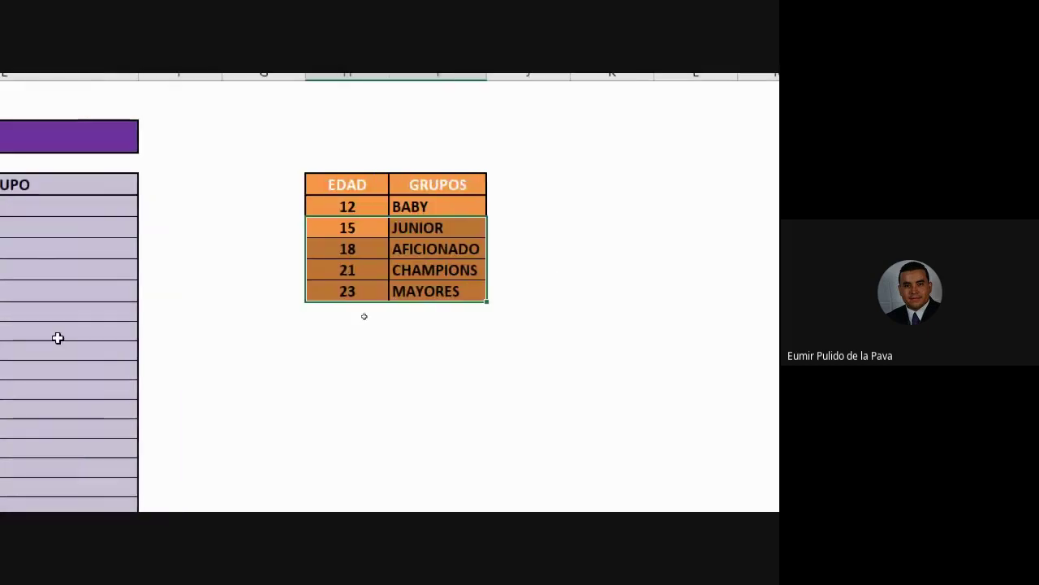
Start a =BUSCARV( formula in GRUPO cell E6 using the function autocomplete.
left_click(219, 169)
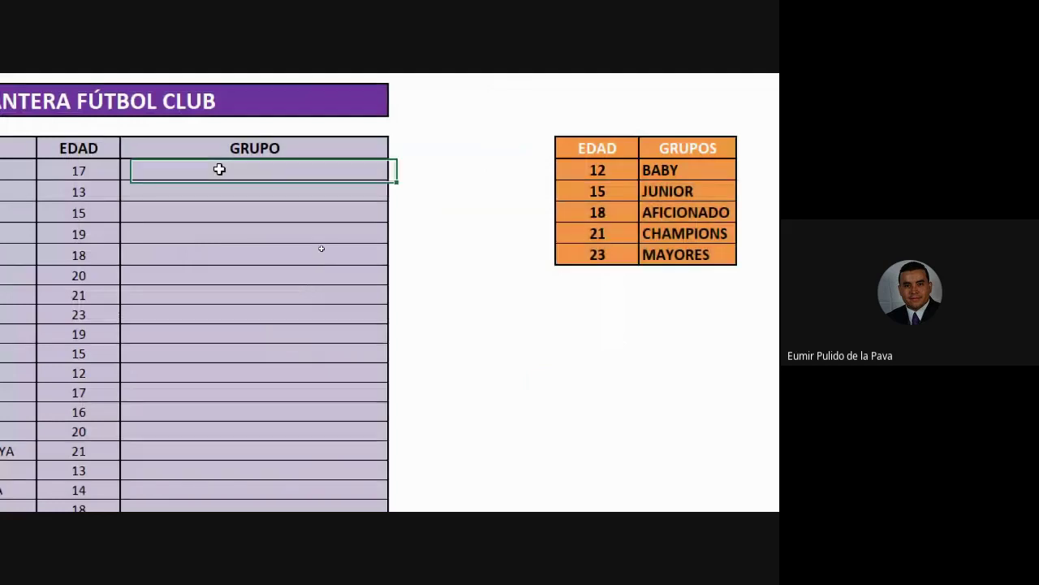
type("=b")
type("us")
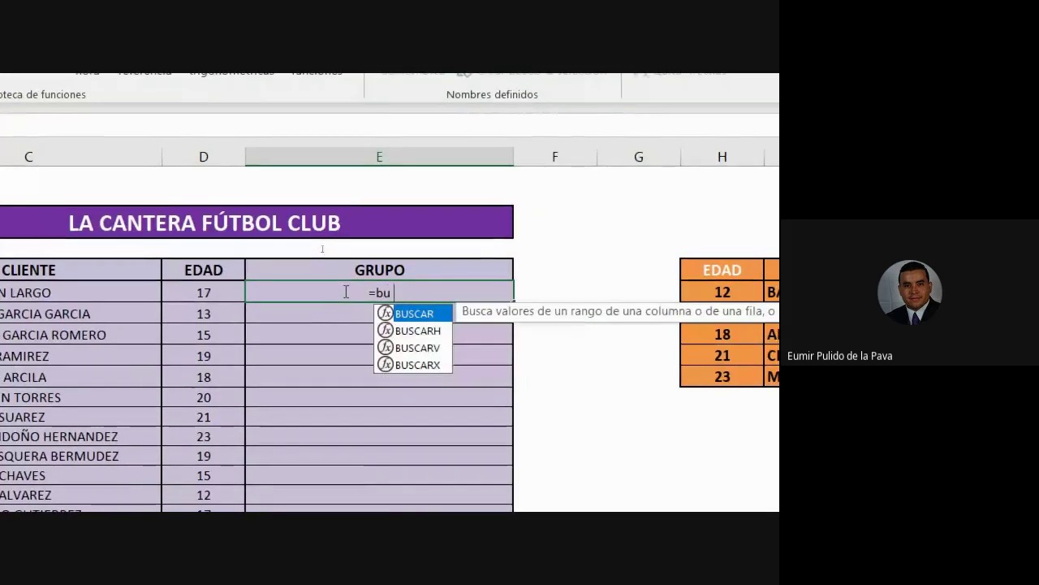
key("Down")
key("Down")
key("Tab")
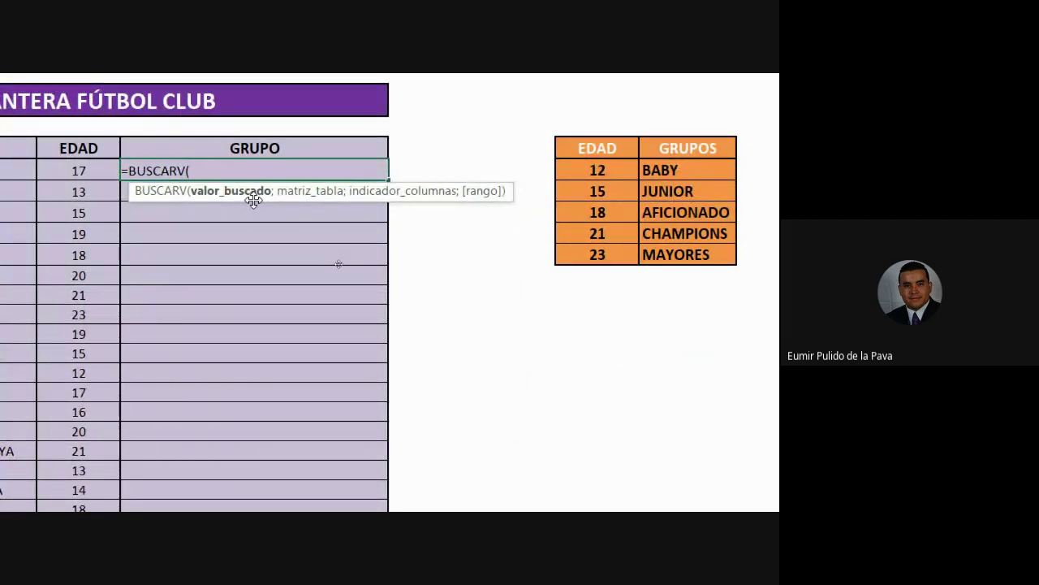
Enter BUSCARV arguments D6, the locked range H$5:I$10 and column 2.
left_click(88, 174)
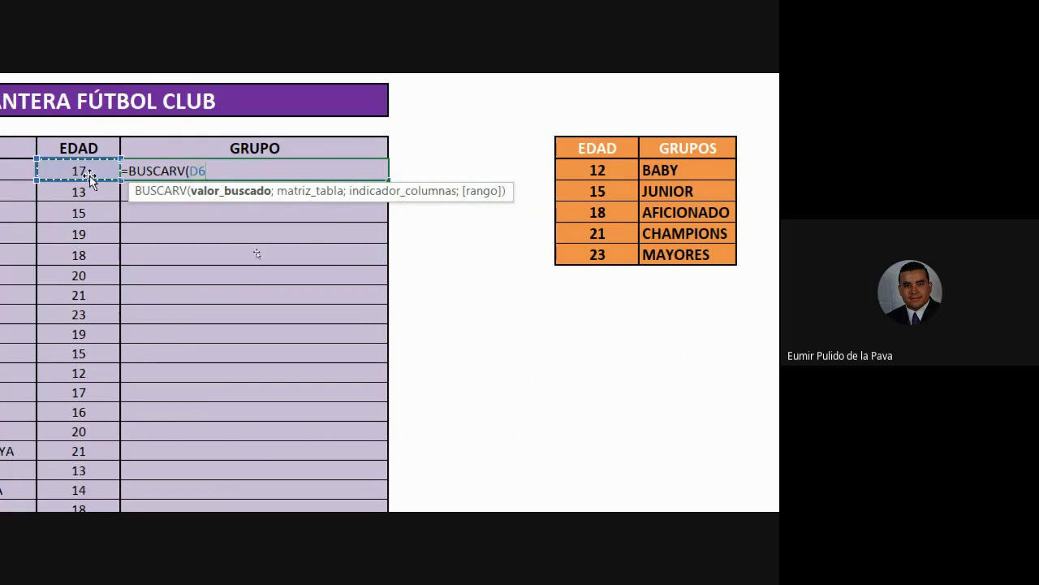
type(";")
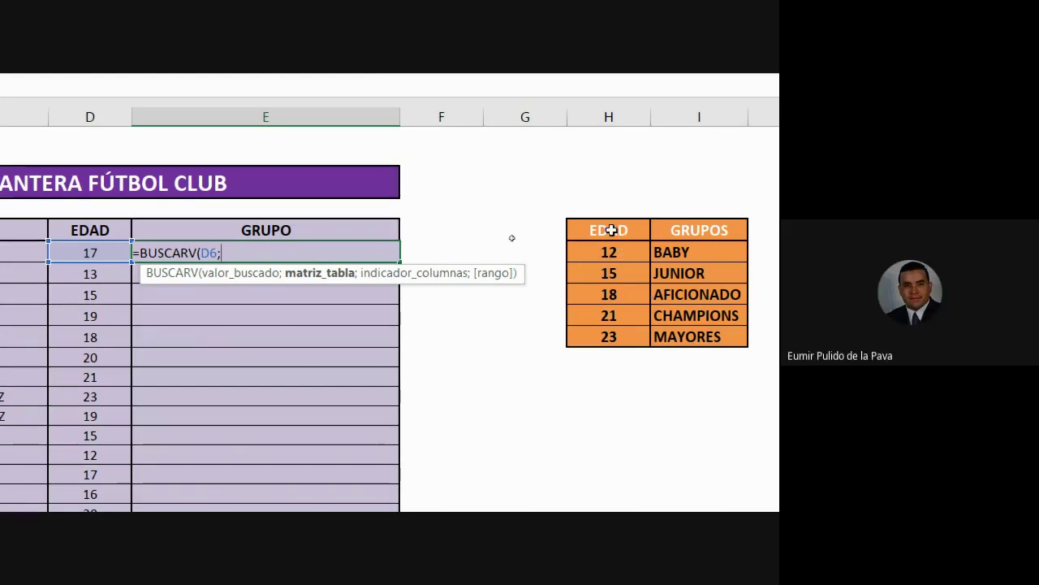
left_click_drag(608, 230, 671, 331)
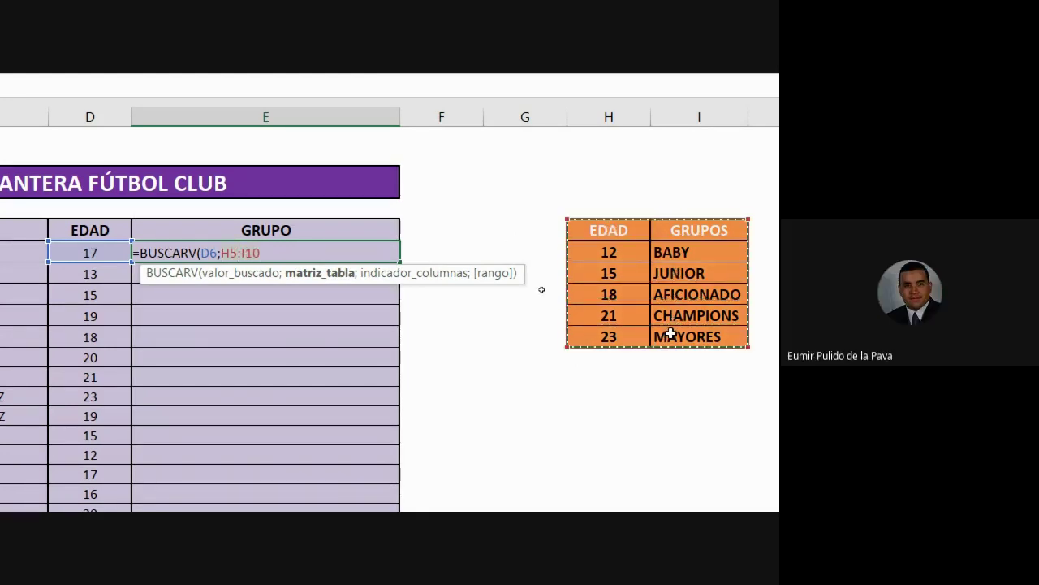
key("F4")
key("F4")
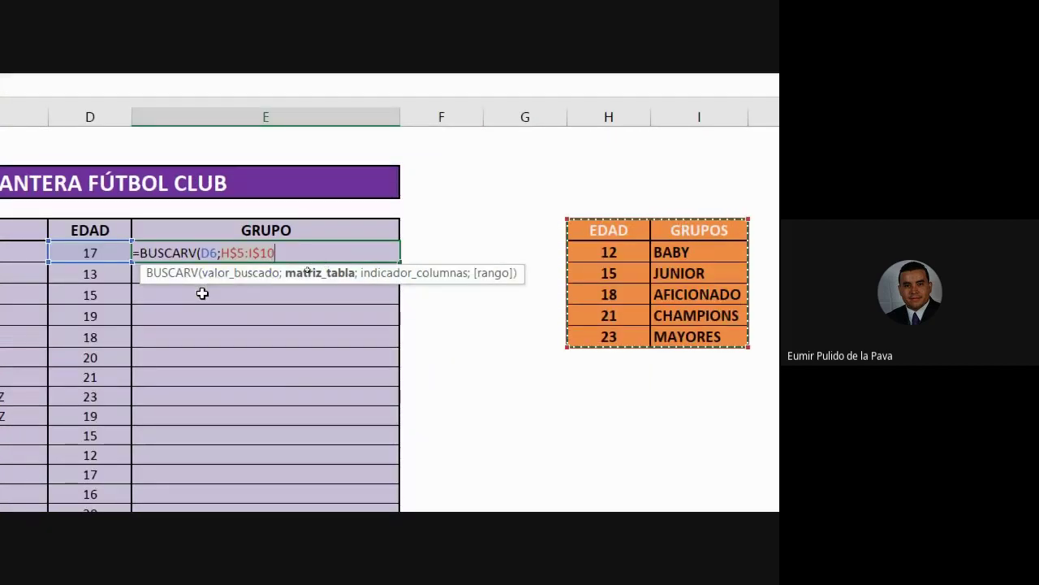
type(";")
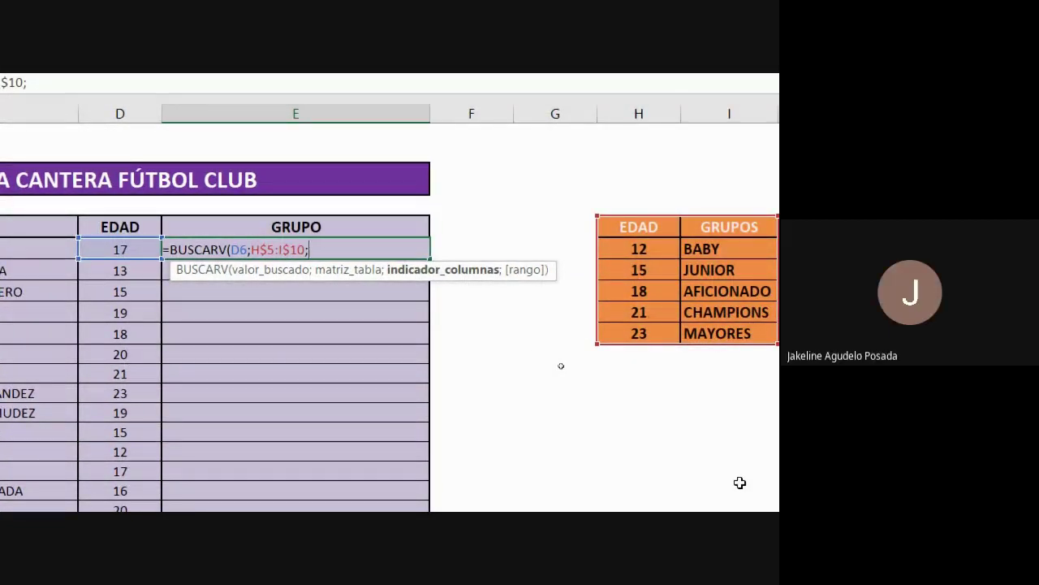
type("2")
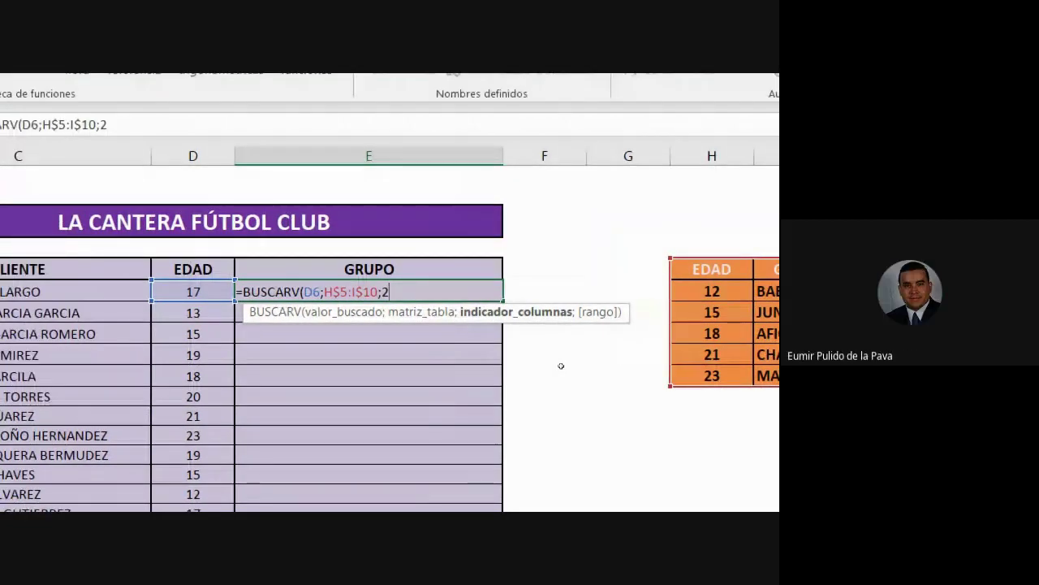
type(";")
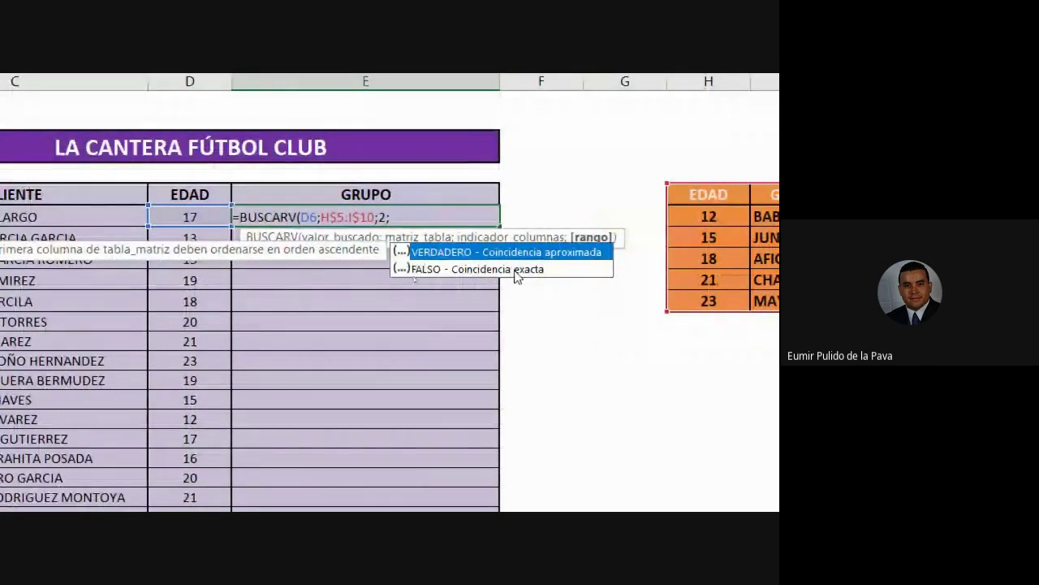
Set the match type to VERDADERO and commit, giving JUNIOR for age 17.
left_click(469, 270)
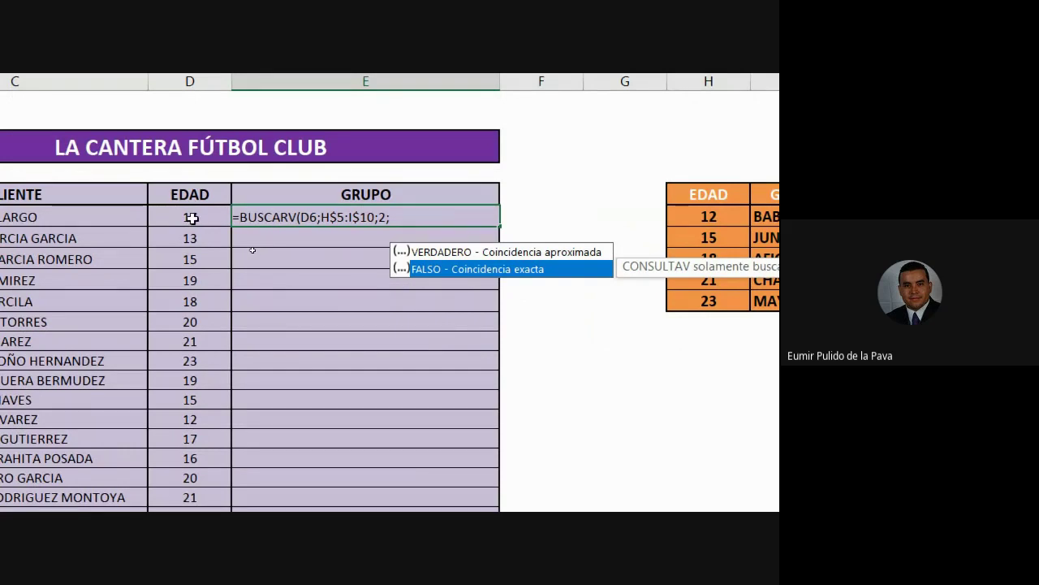
scroll(487, 284, "right", 3)
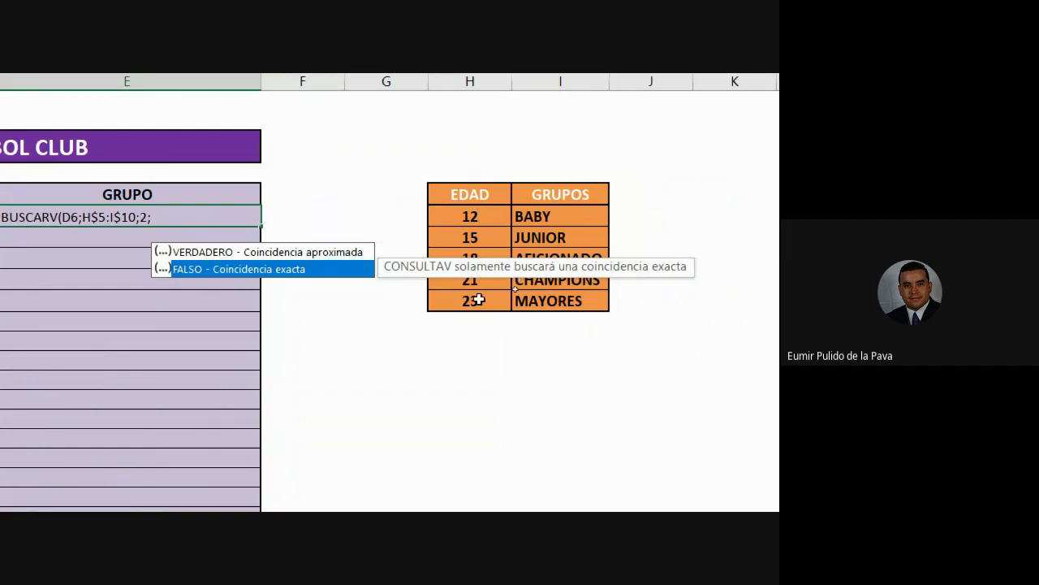
key("Escape")
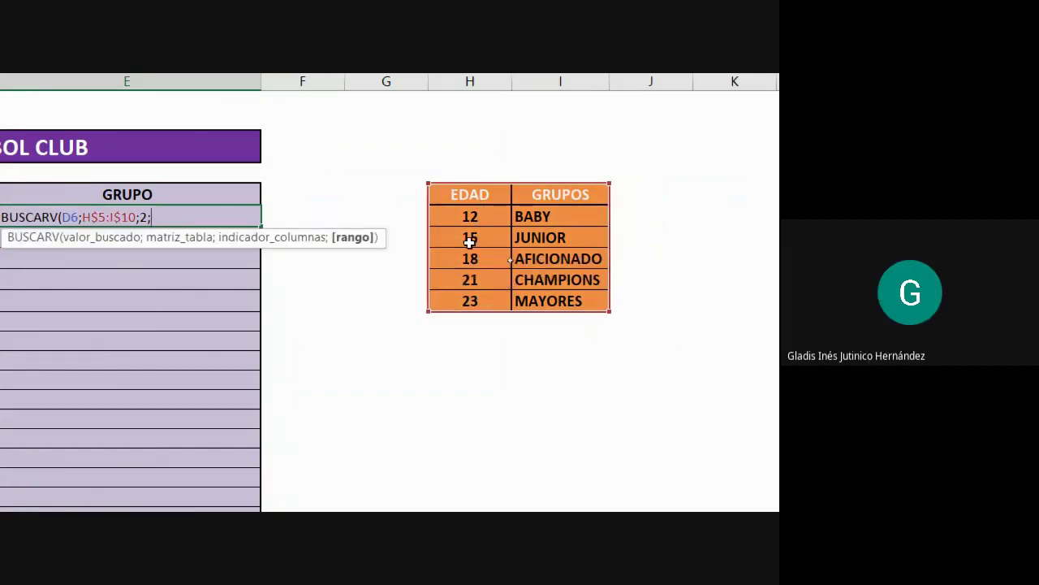
scroll(32, 297, "left", 3)
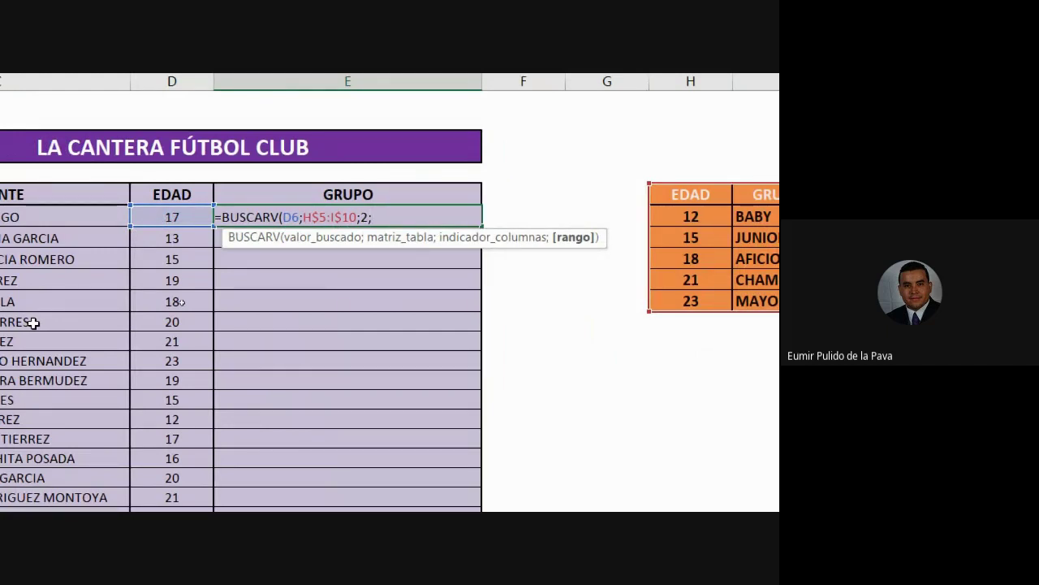
scroll(90, 333, "left", 1)
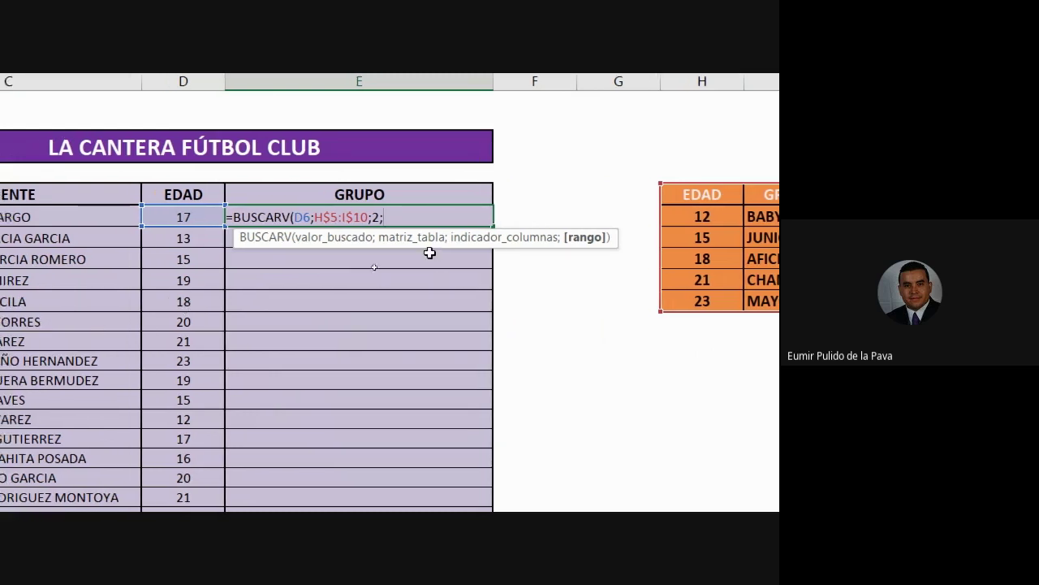
type("v")
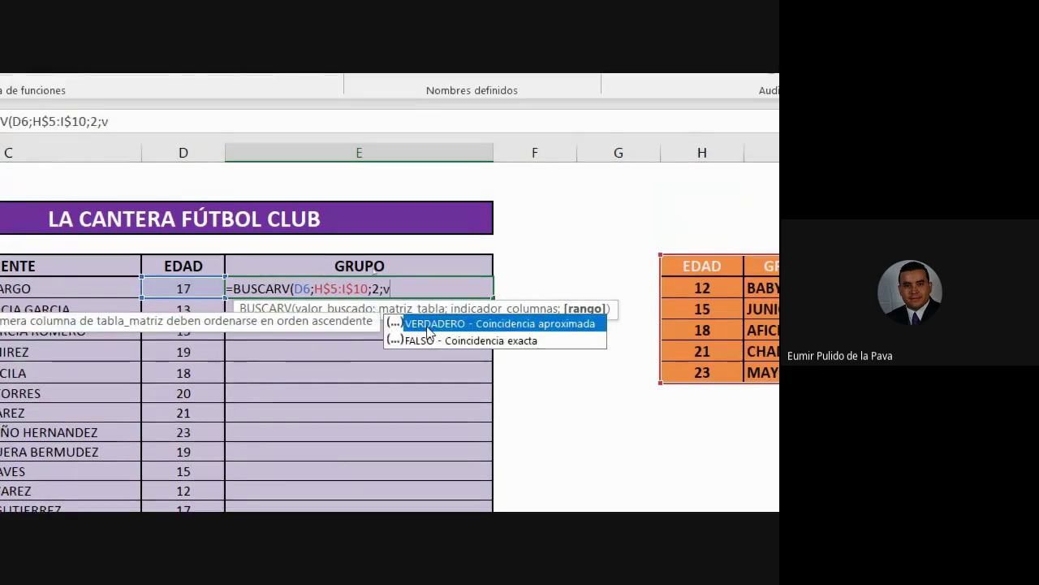
double_click(426, 327)
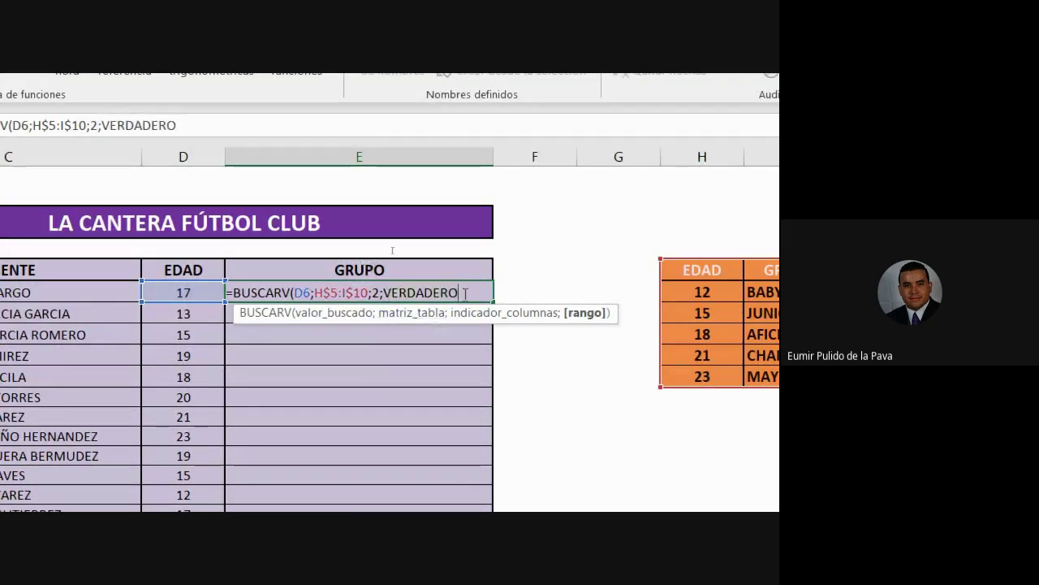
double_click(420, 293)
type("1")
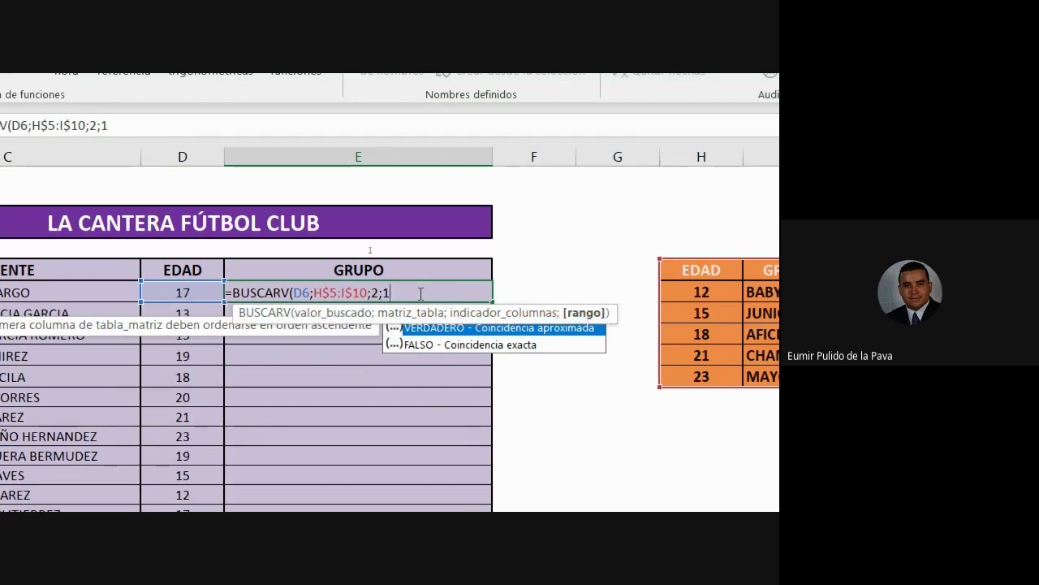
key("BackSpace")
type("ve")
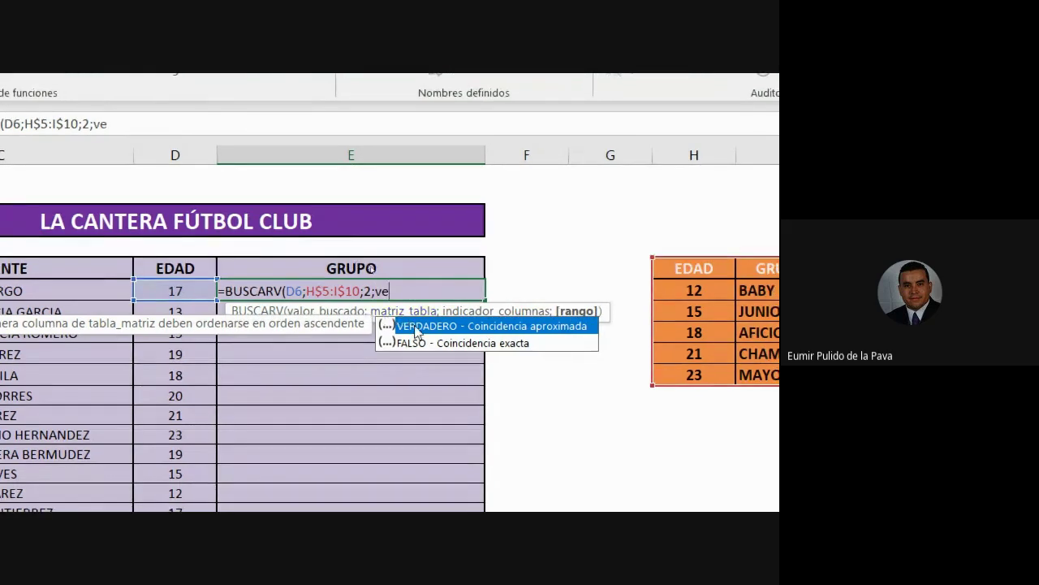
double_click(414, 326)
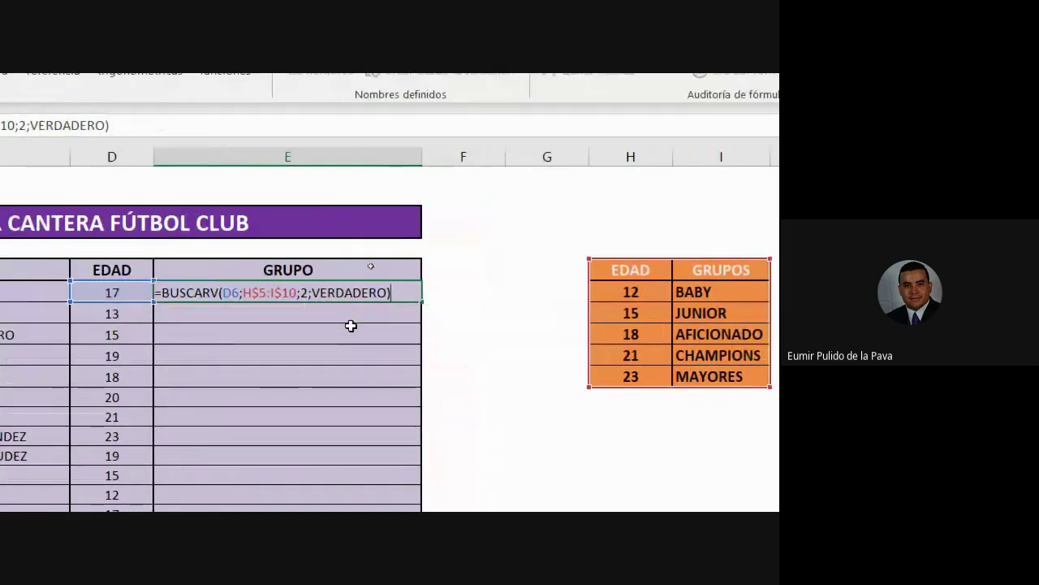
key("Return")
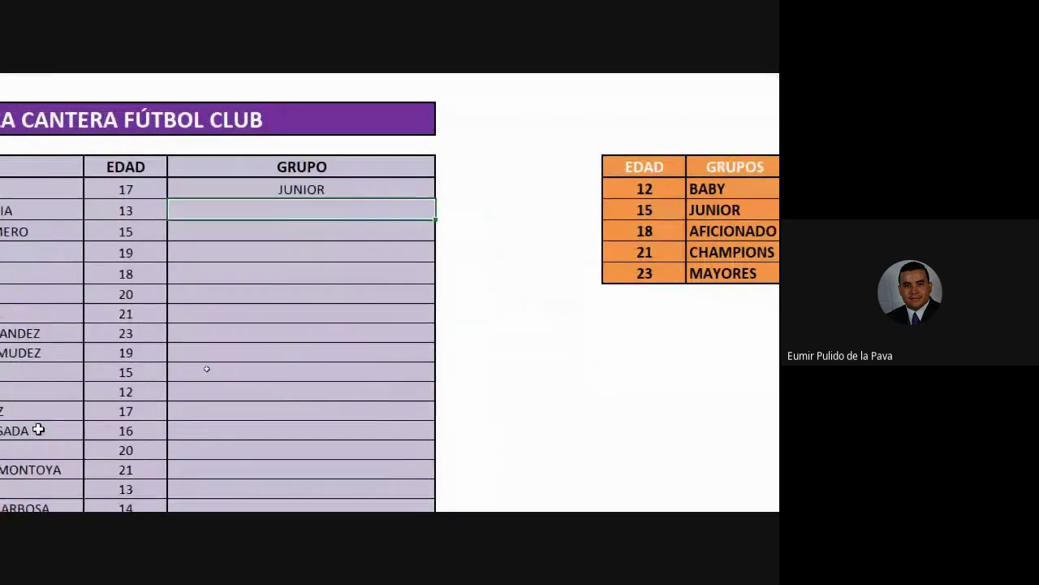
Fill the GRUPO formula down all player rows with Ctrl+D.
left_click(302, 194)
left_click_drag(407, 213, 387, 432)
key("ctrl+d")
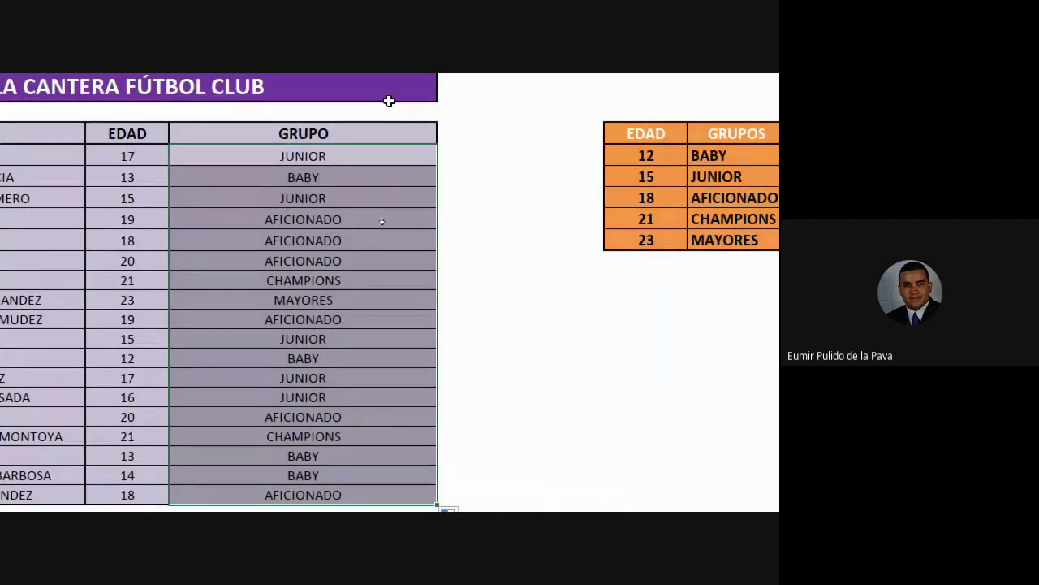
Test the first player's age as 13, 16, then 36, ending with MAYORES.
left_click(114, 156)
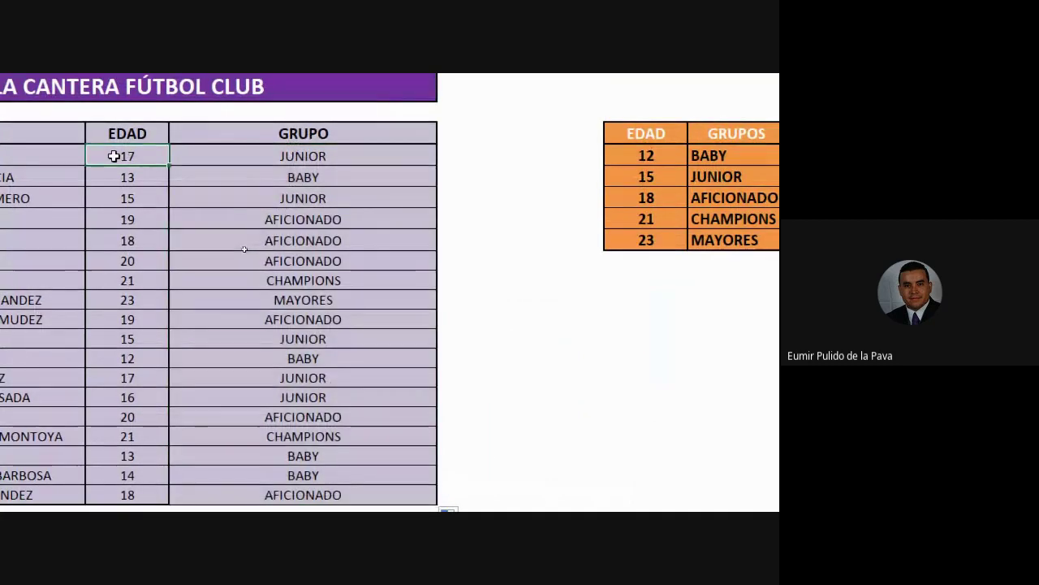
type("13")
key("Return")
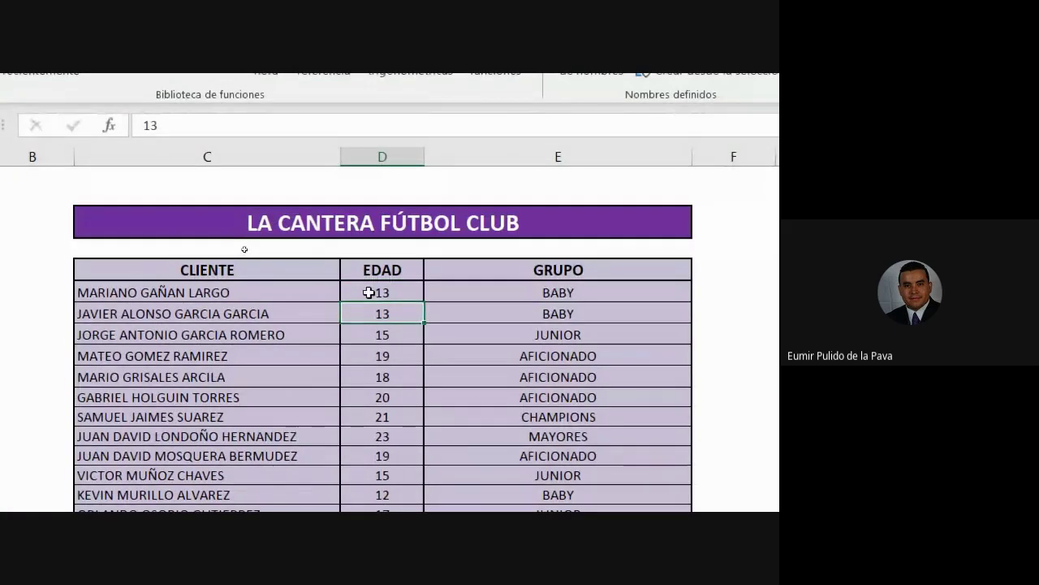
left_click(369, 292)
type("16")
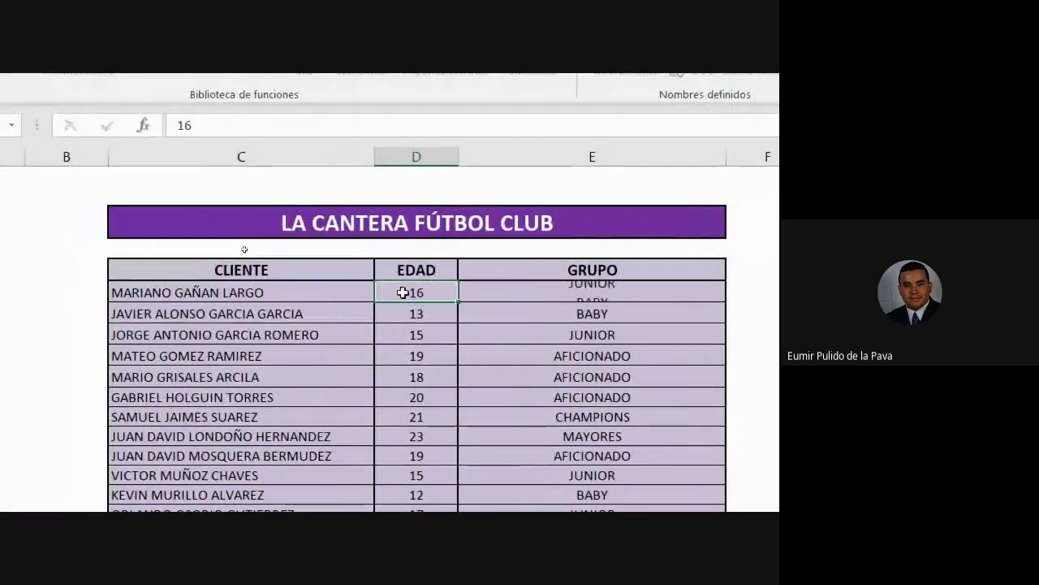
key("Return")
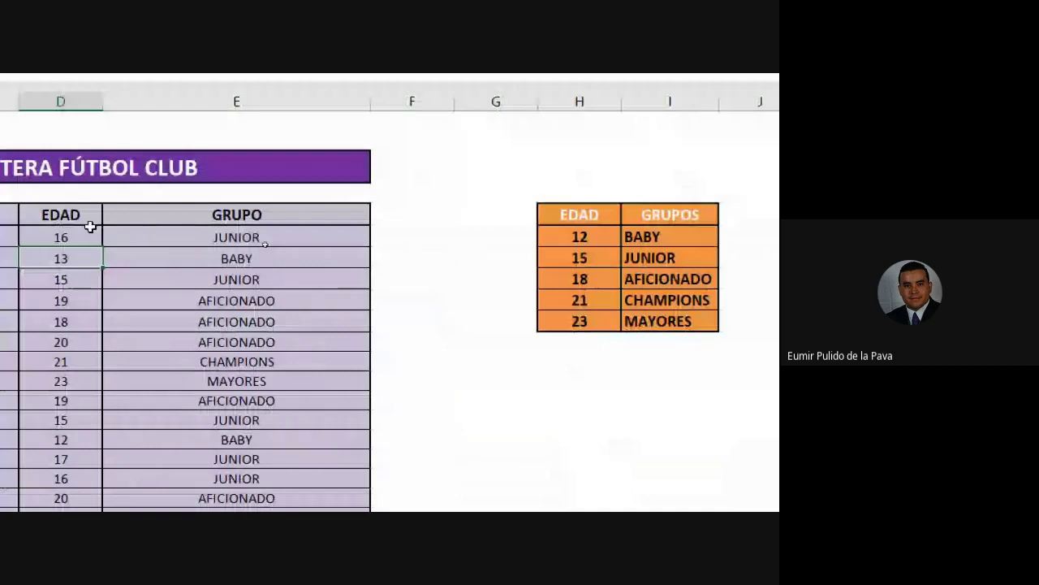
left_click(63, 238)
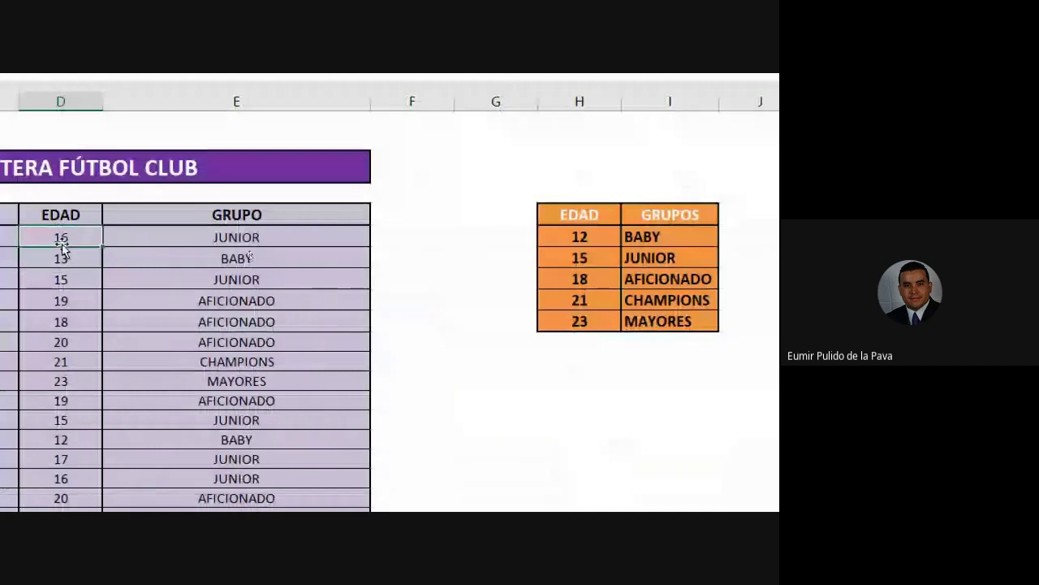
type("36")
key("Return")
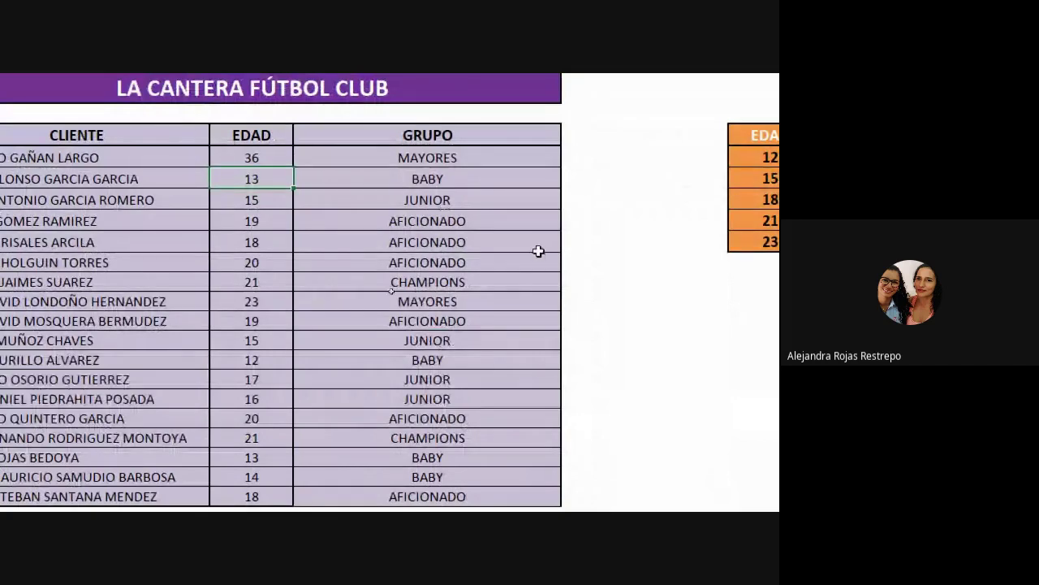
Enlarge the MAYORES result in E6 to font size 16 with Increase Font Size.
left_click(473, 156)
left_click(101, 123)
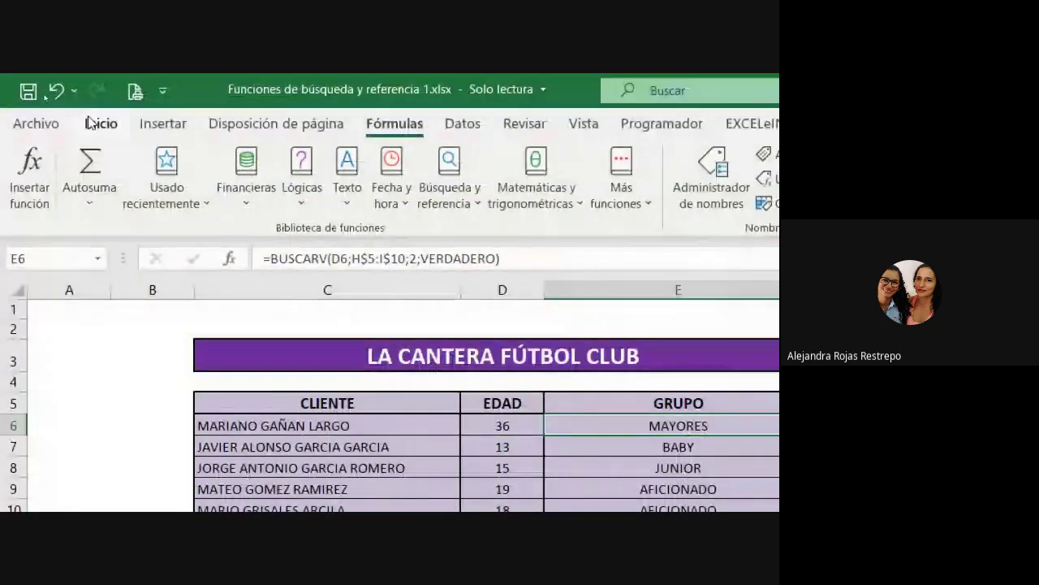
left_click(285, 164)
left_click(285, 163)
left_click(285, 163)
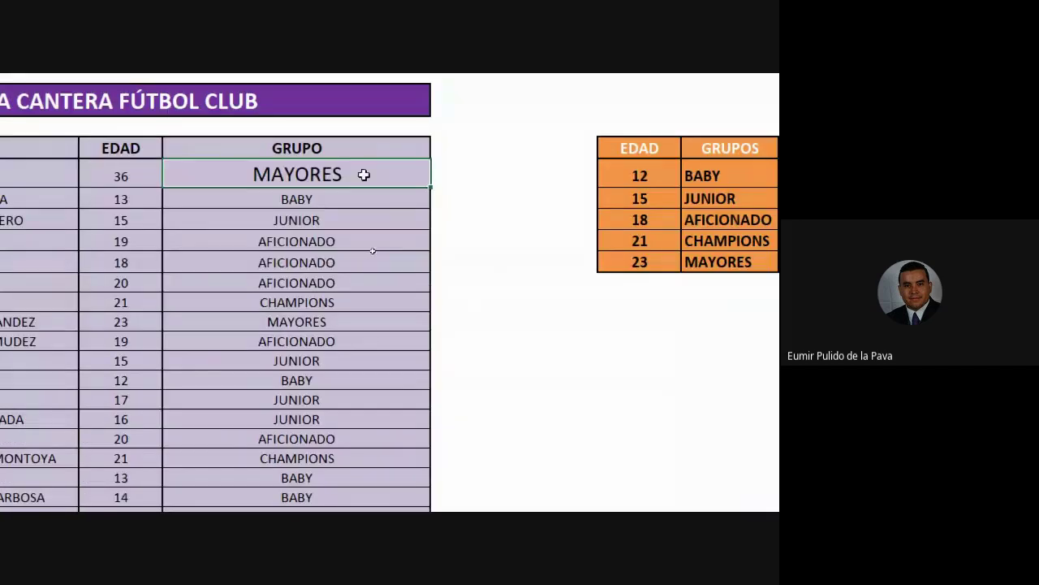
Enter =BUSCARV(D6;H$5:I$10;2;VERDADERO) in E6, reviewing each argument before committing it.
type("=BUSCAR")
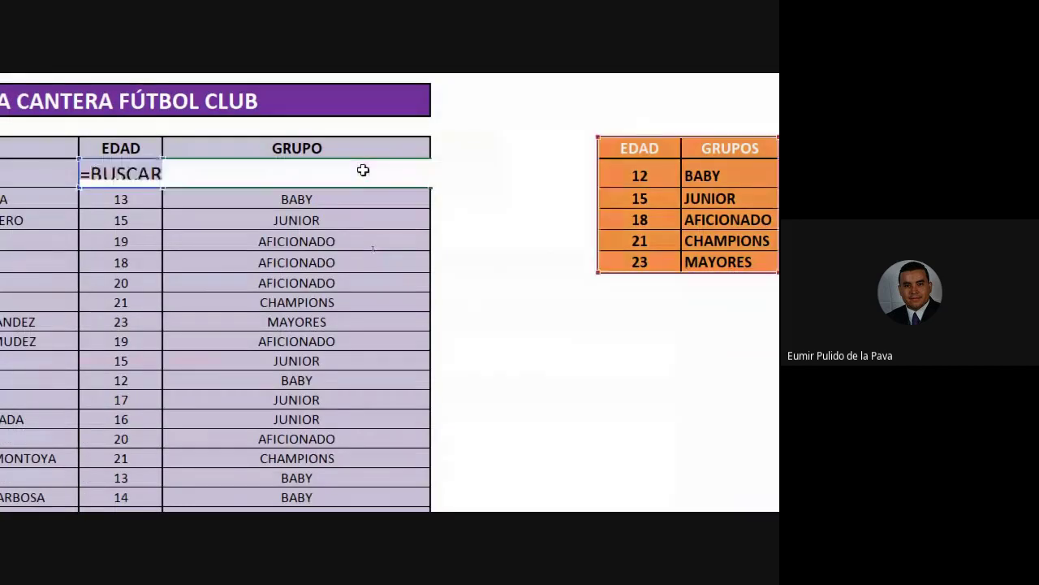
type("V(D6;H$5:I$10;2;VERDADERO)")
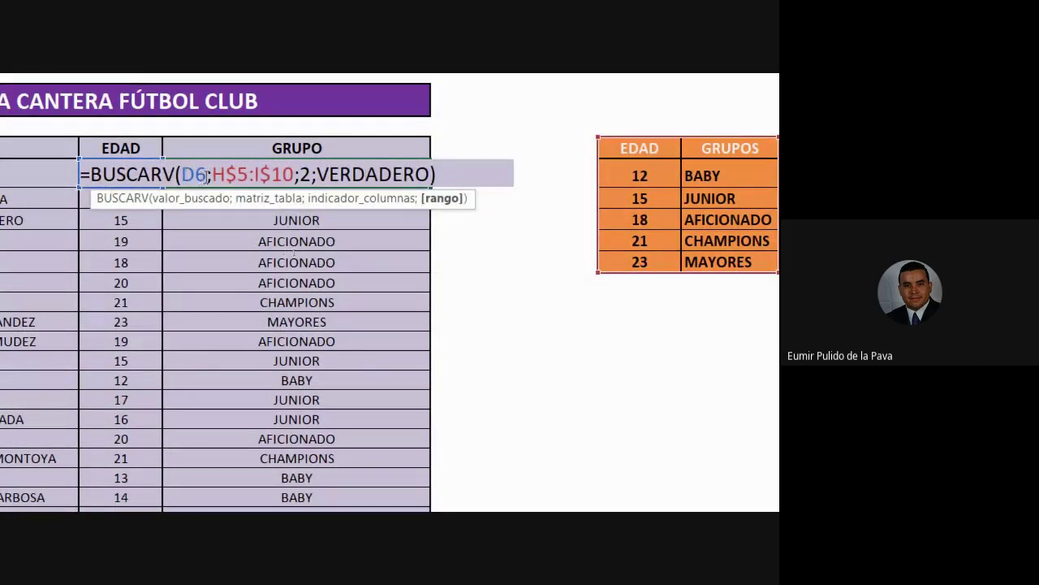
left_click(212, 174)
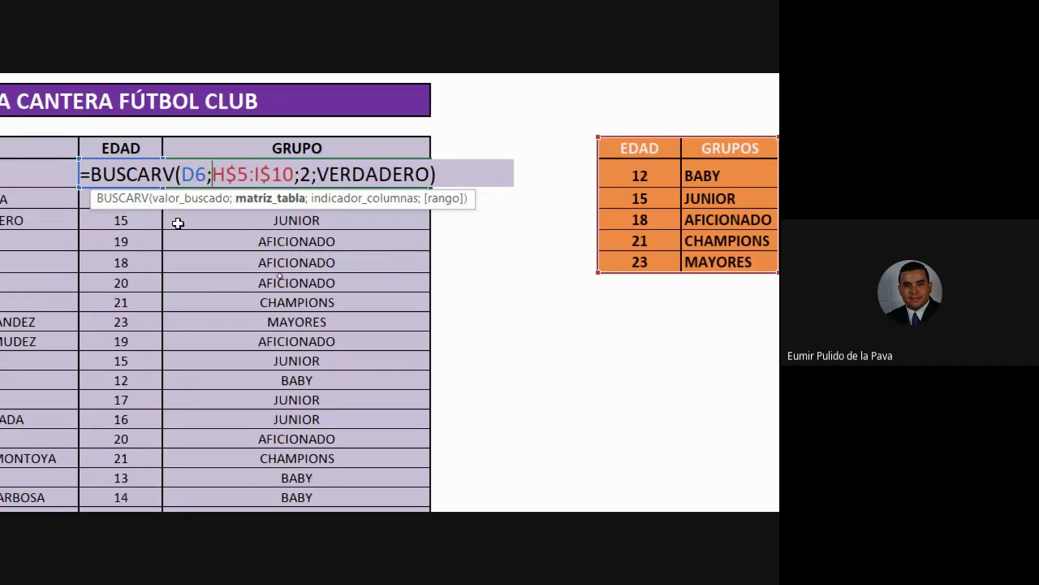
left_click(207, 172)
left_click(283, 173)
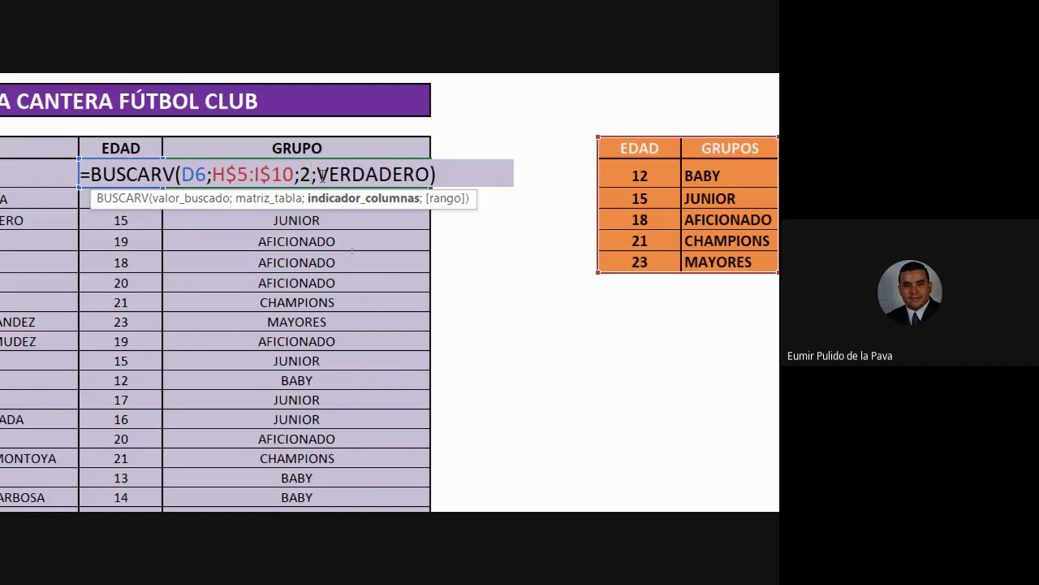
key("Right")
key("Right")
key("Right")
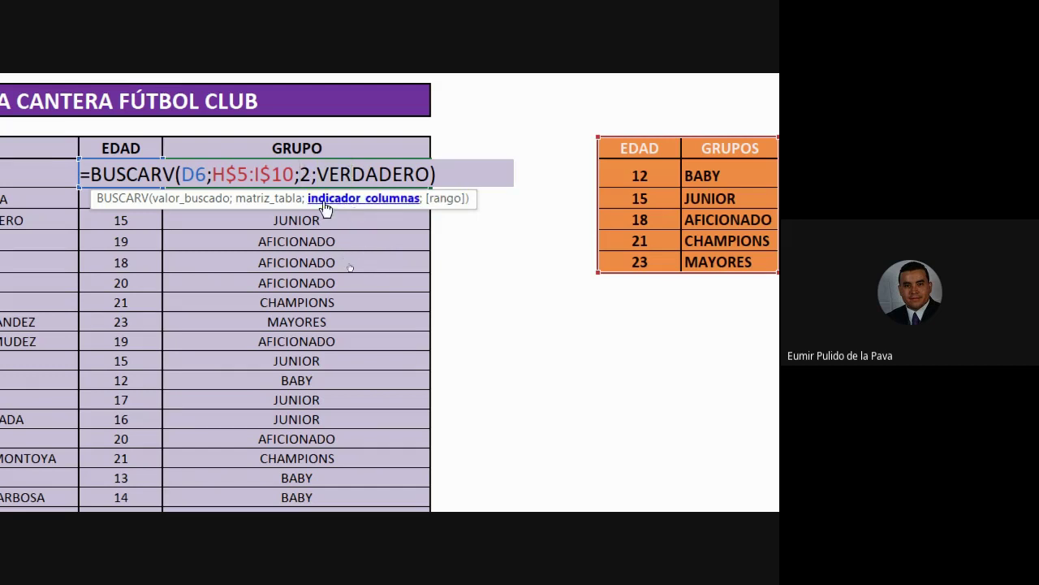
left_click(284, 173)
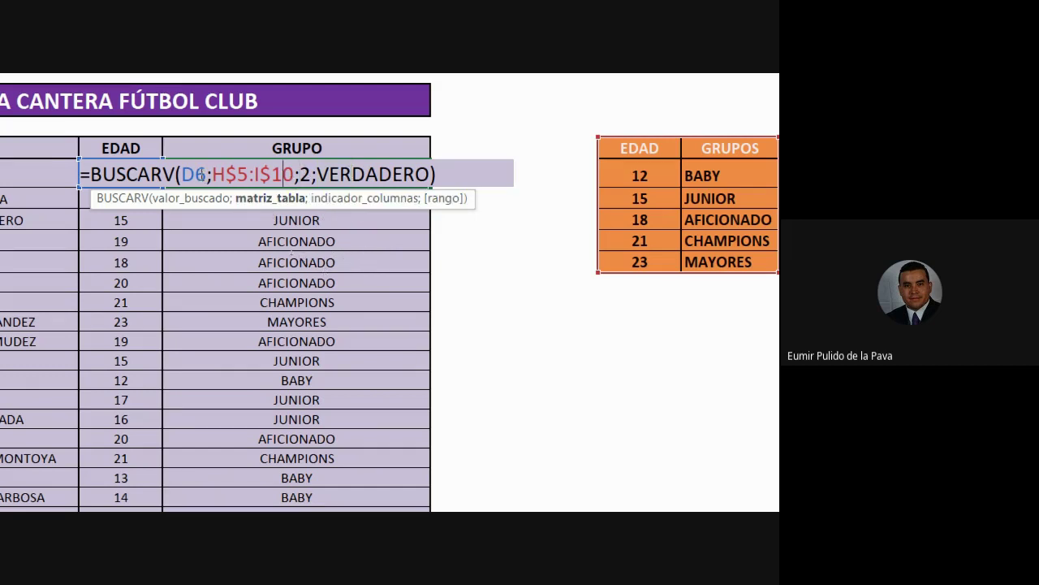
left_click(200, 175)
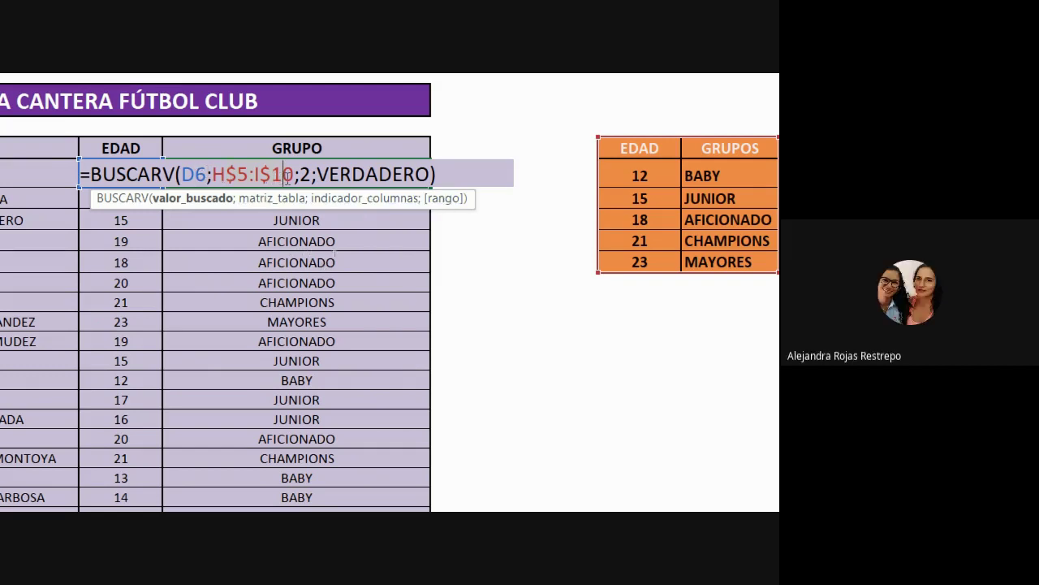
left_click(285, 176)
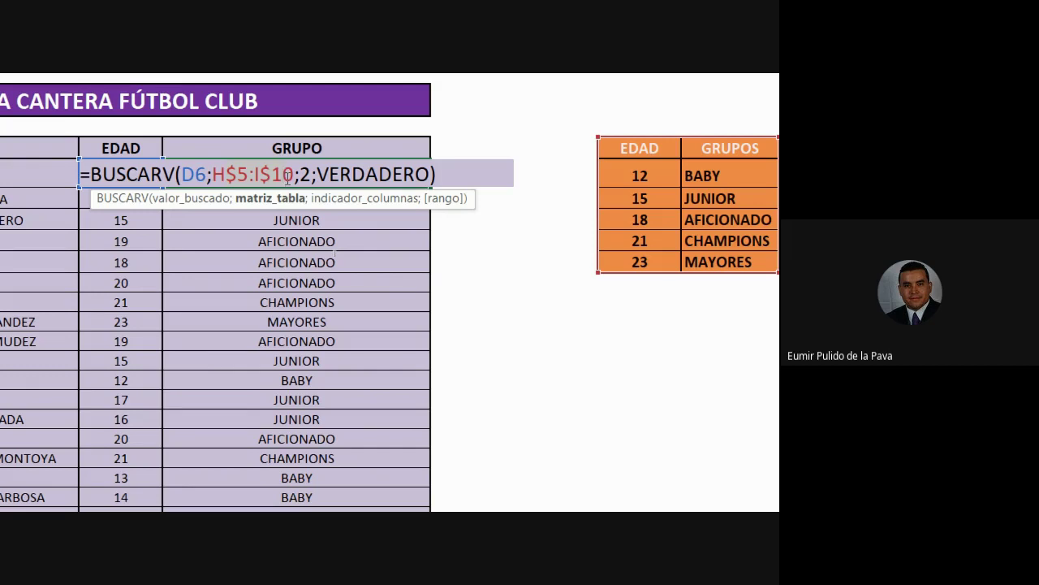
key("Return")
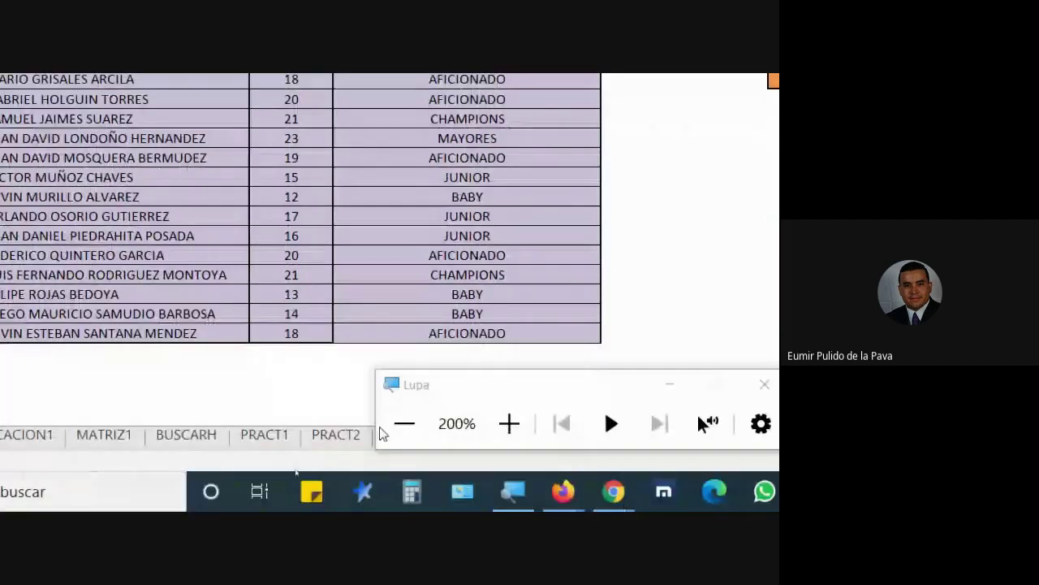
left_click(404, 423)
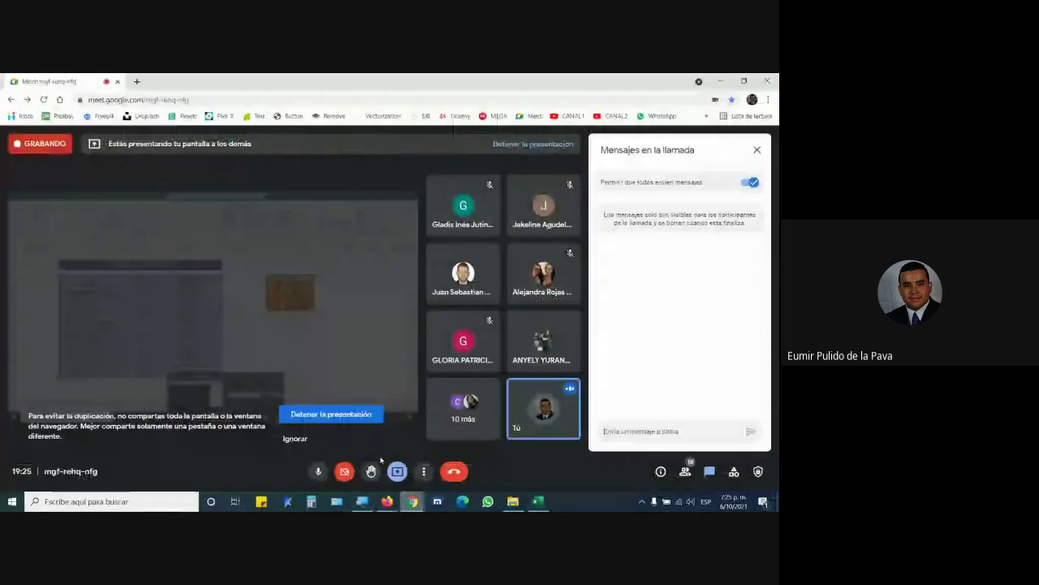
left_click(411, 501)
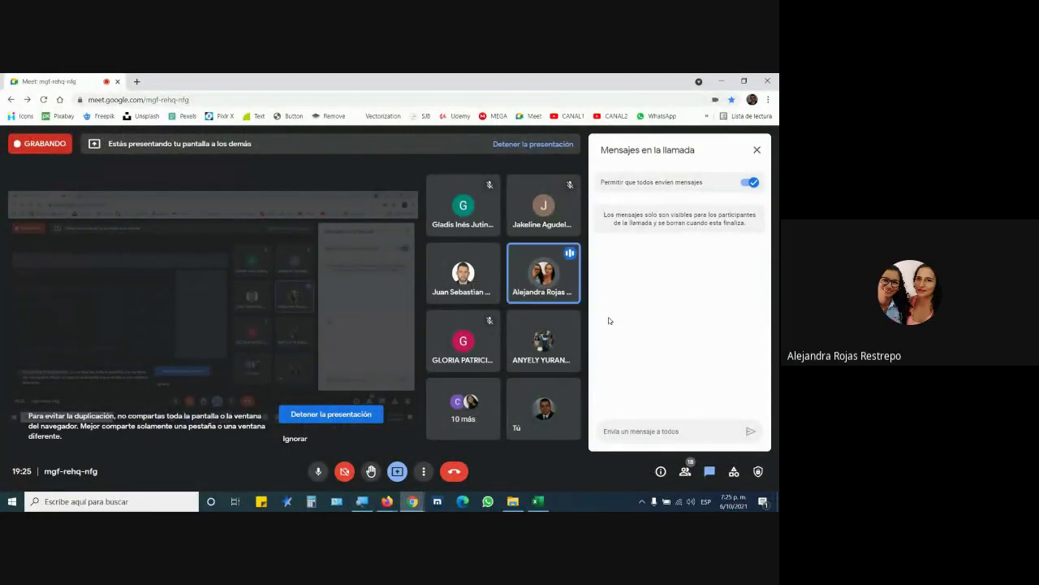
left_click(536, 501)
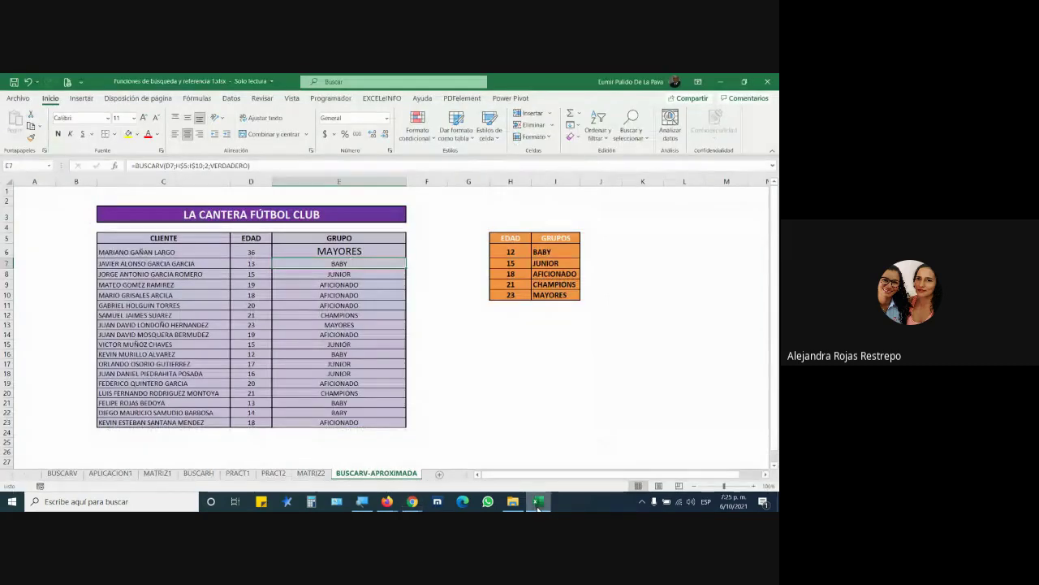
Go to the PRACT1 exercise sheet and select the lower table's first RUT and APELLIDO cells.
left_click(311, 473)
left_click(273, 473)
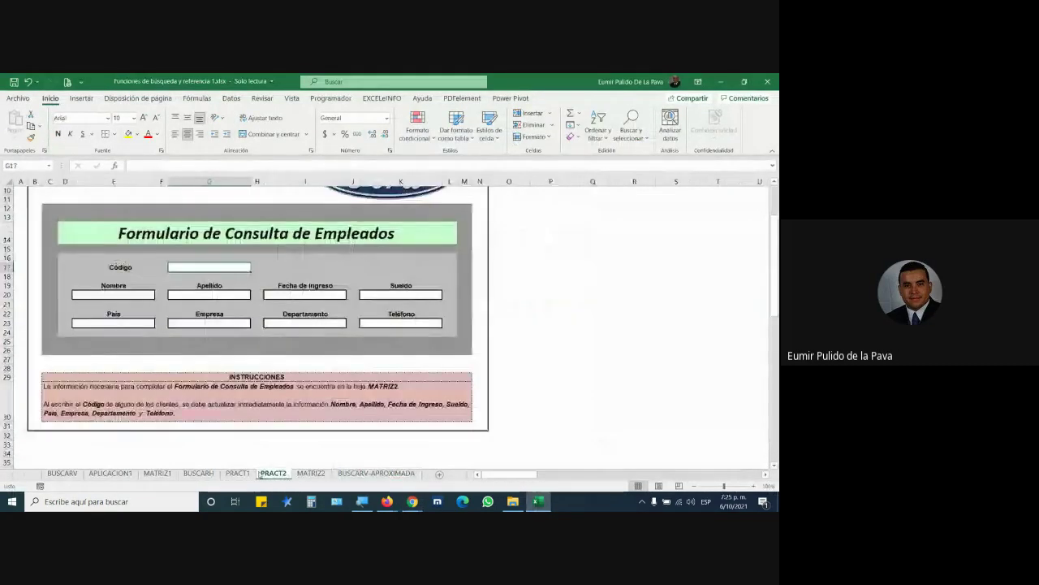
left_click(199, 473)
left_click(236, 474)
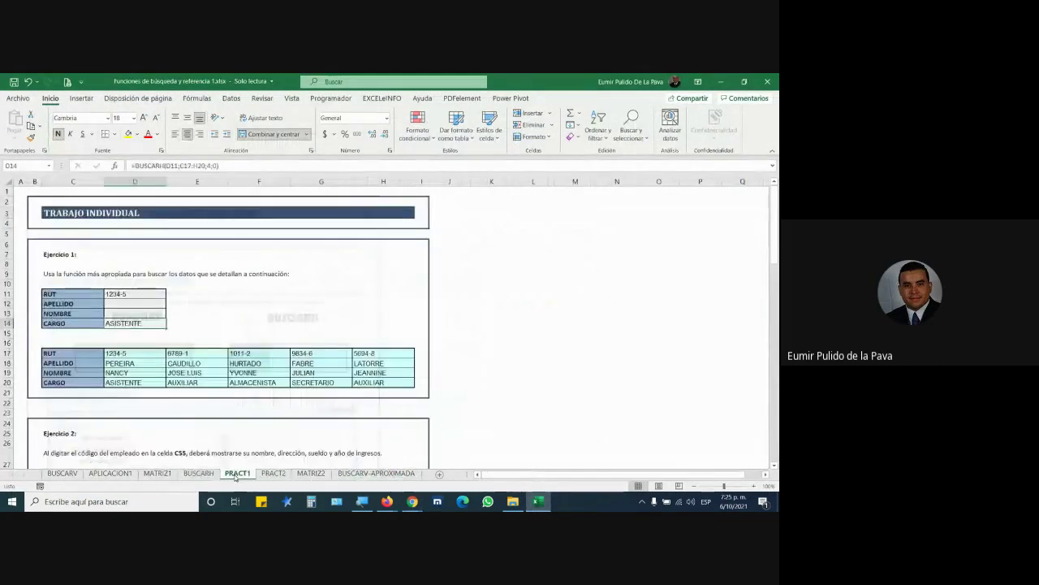
left_click(364, 502)
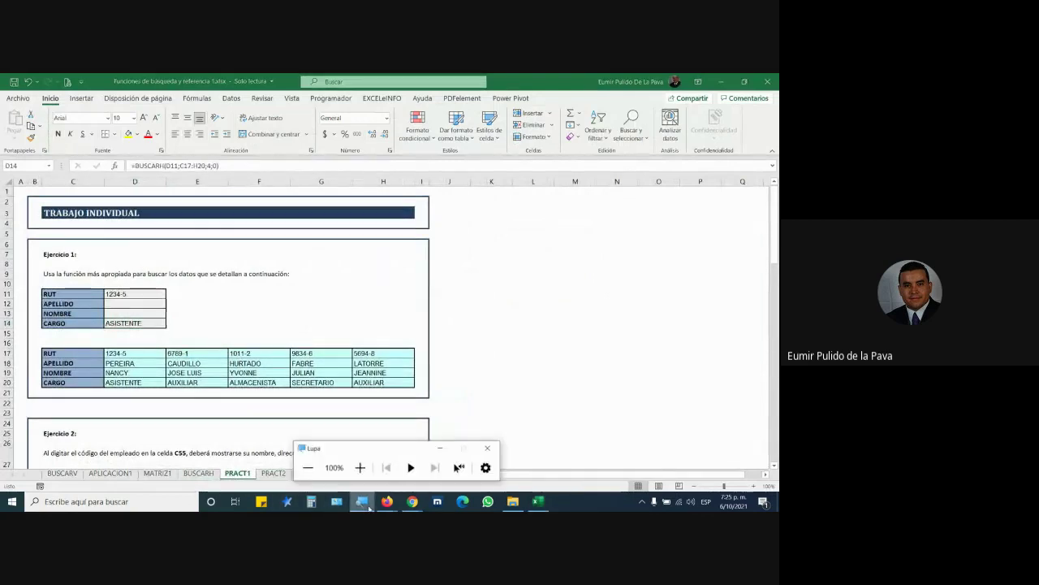
left_click(360, 467)
left_click(440, 448)
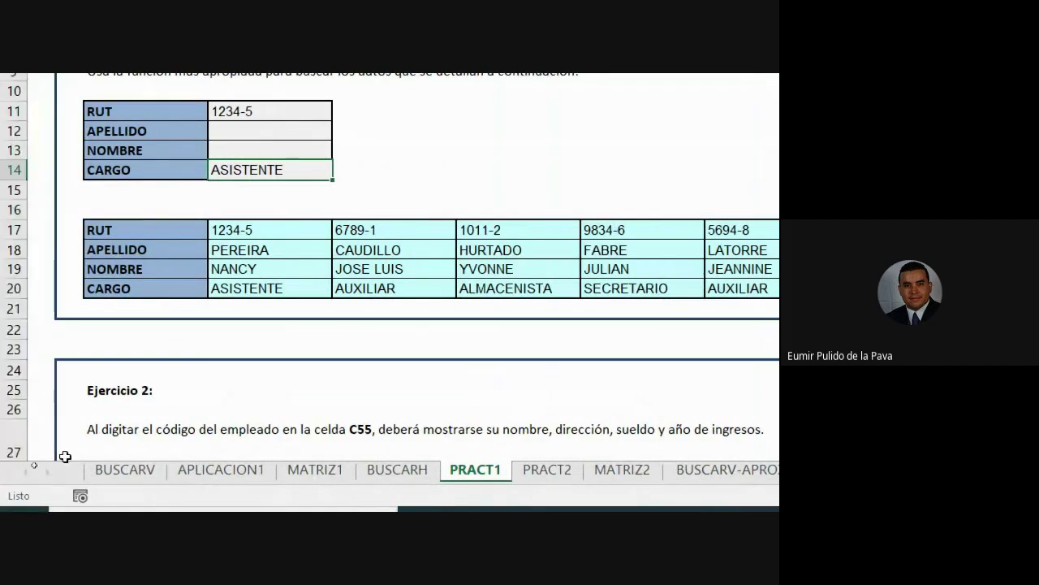
mouse_move(139, 232)
left_mouse_down()
mouse_move(168, 250)
mouse_move(157, 283)
left_mouse_up()
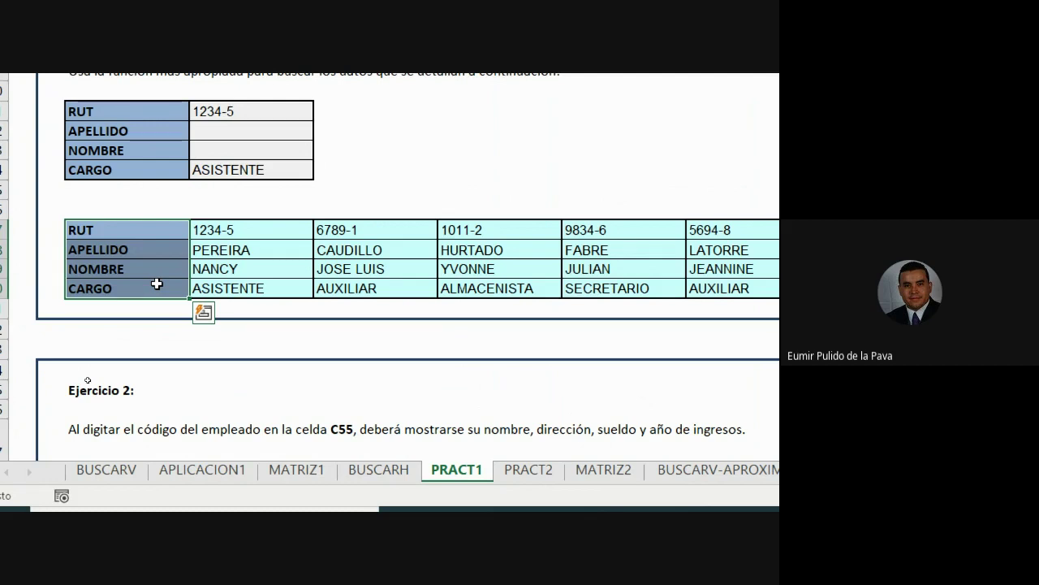
Clear ASISTENTE from the CARGO cell and 1234-5 from the RUT cell.
left_click(232, 173)
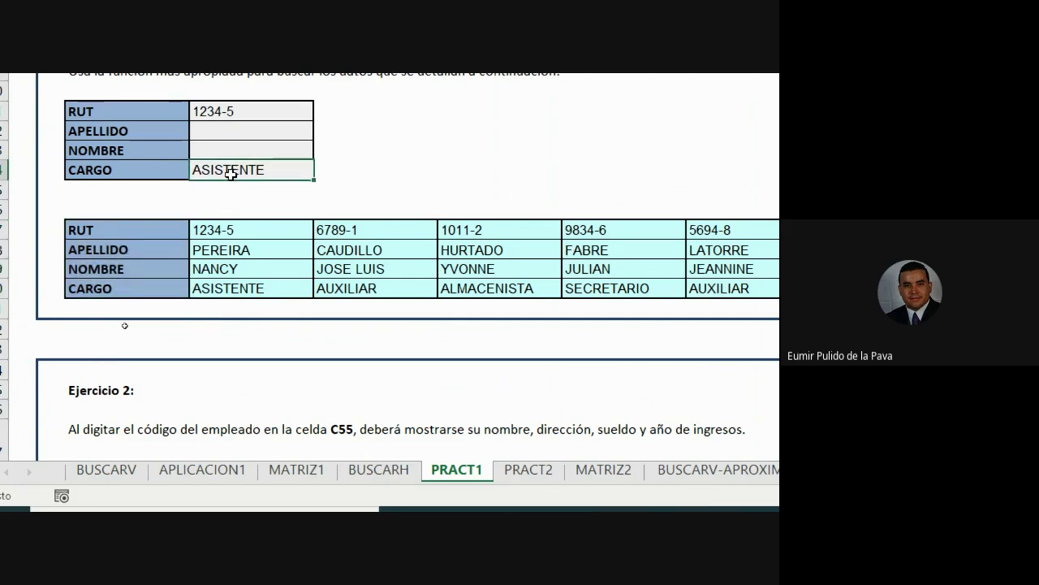
key("Delete")
left_click(229, 118)
scroll(245, 130, "up", 1)
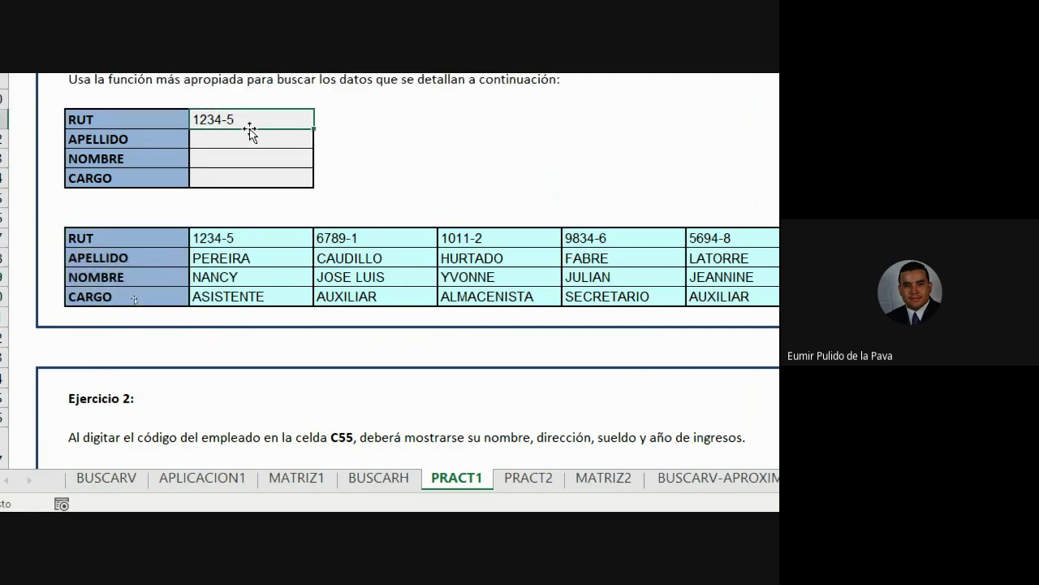
key("Delete")
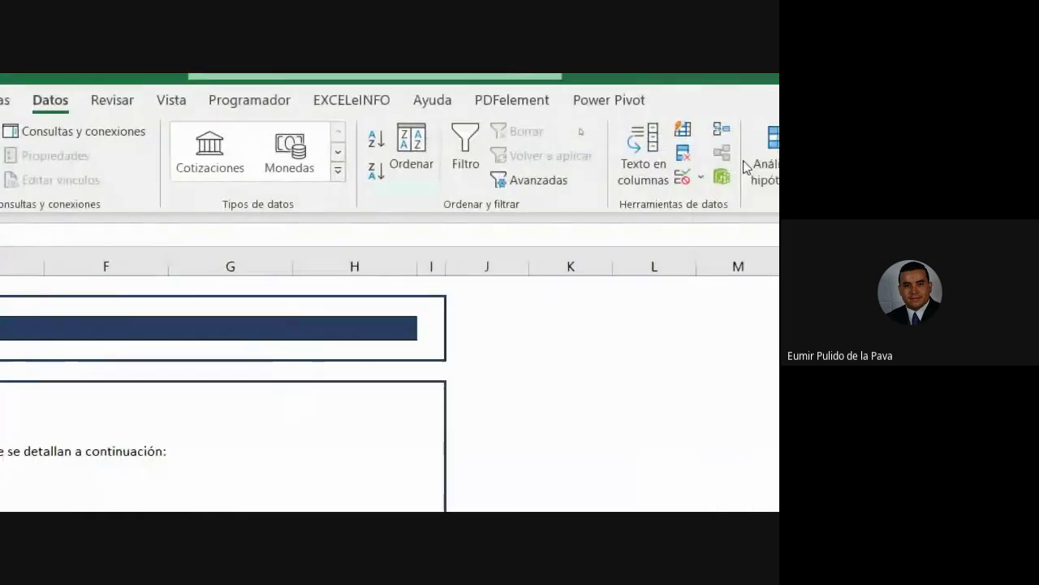
Give the RUT cell a Lista validation sourced from $D$17:$H$17 and check its dropdown.
left_click(664, 181)
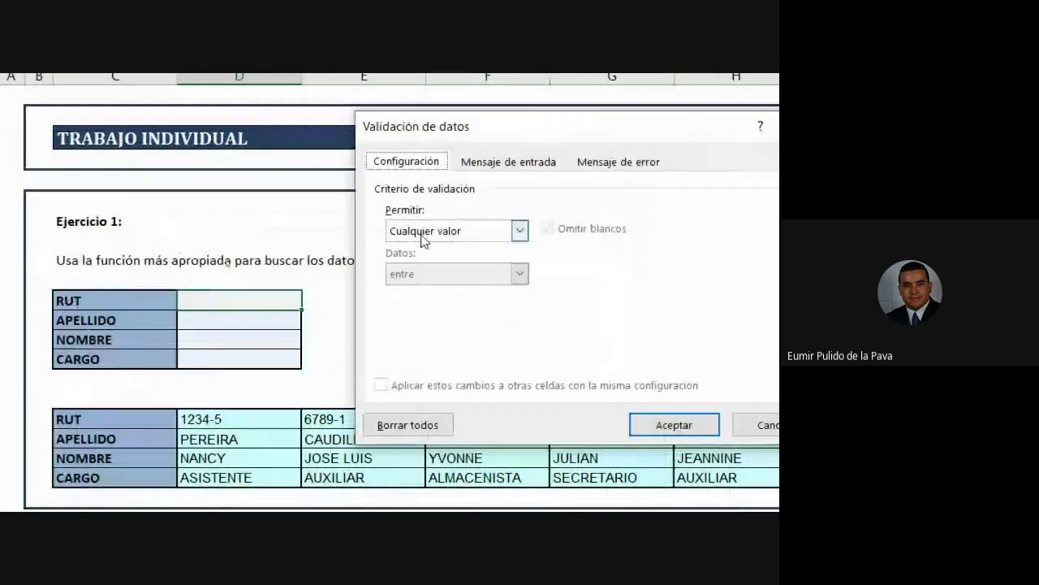
left_click(439, 230)
left_click(399, 291)
left_click(412, 315)
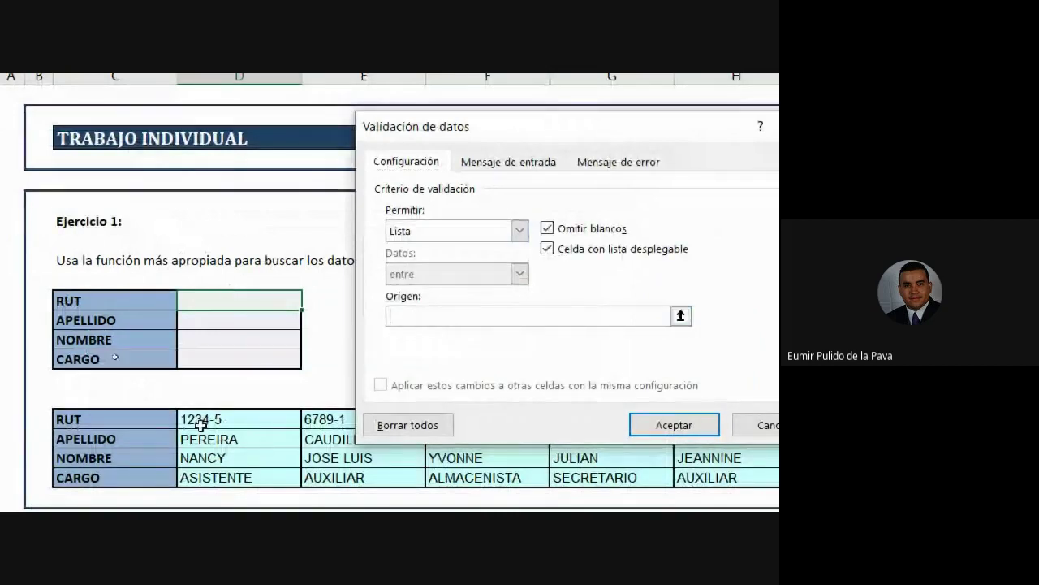
left_click_drag(197, 419, 714, 419)
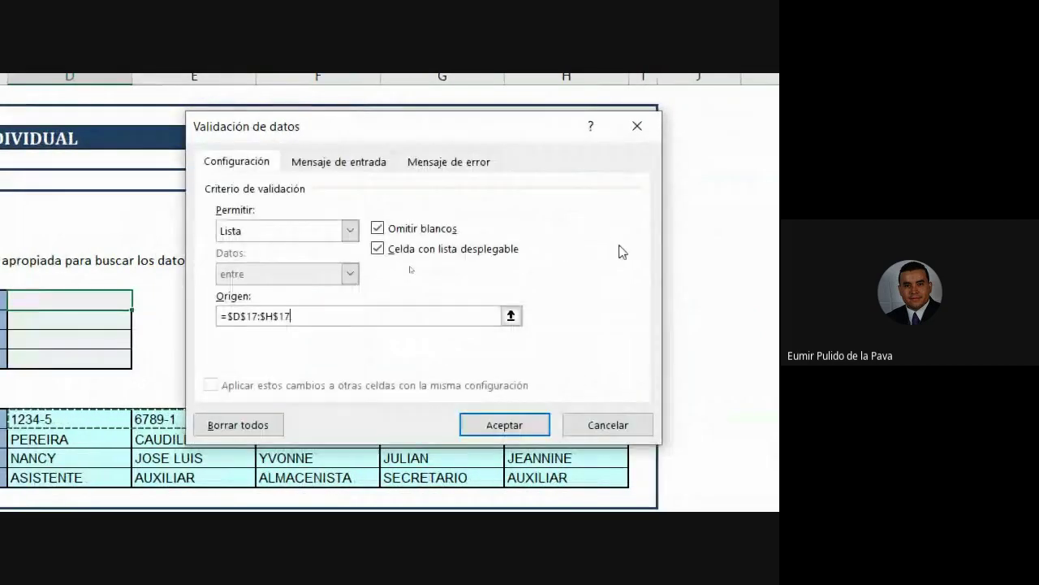
left_click(503, 422)
left_click(296, 301)
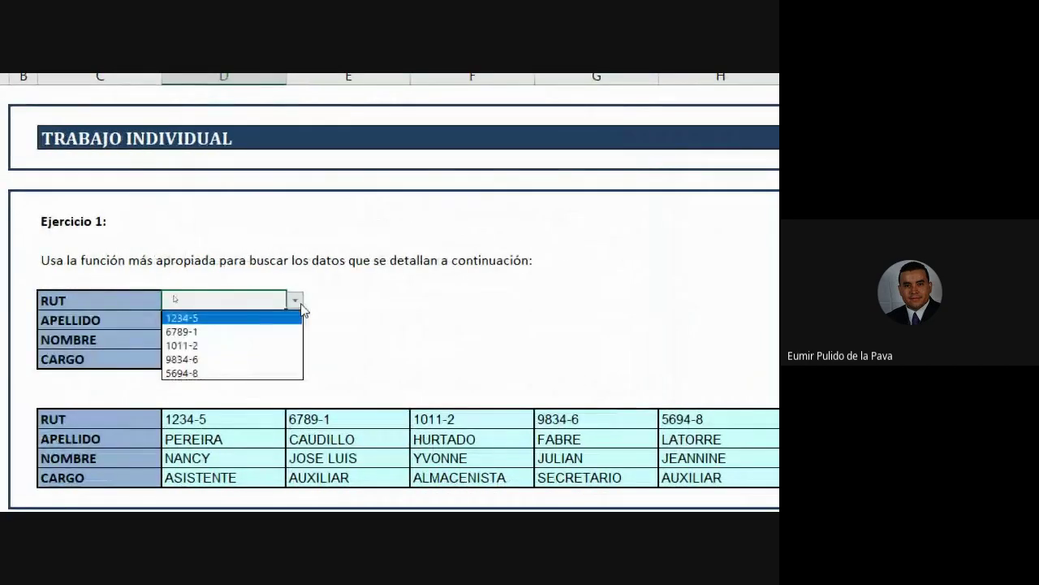
left_click(296, 301)
Widen column D, then start and cancel a BUSCARH formula in the APELLIDO cell.
left_click(172, 327)
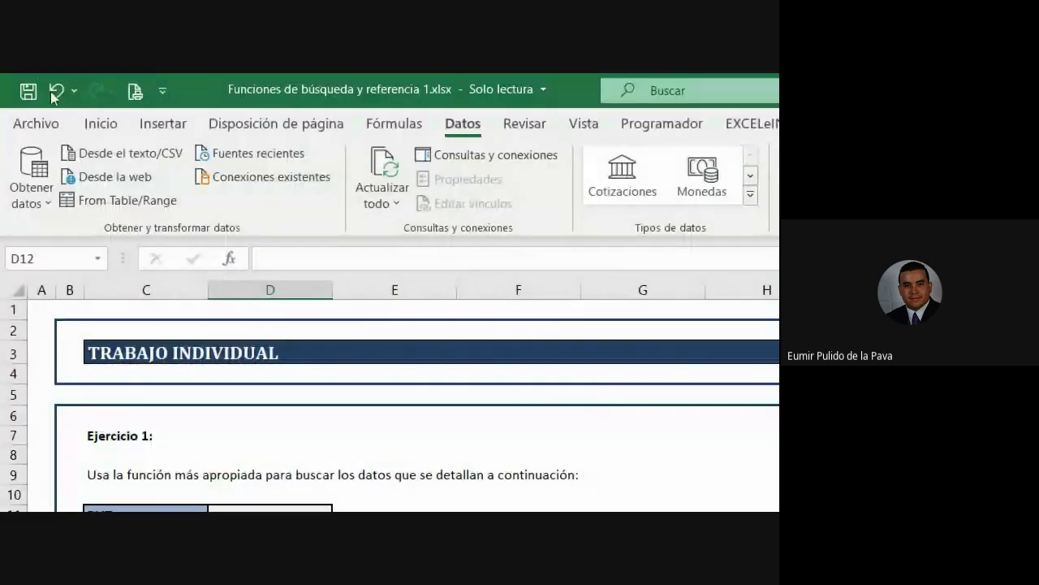
left_click(90, 122)
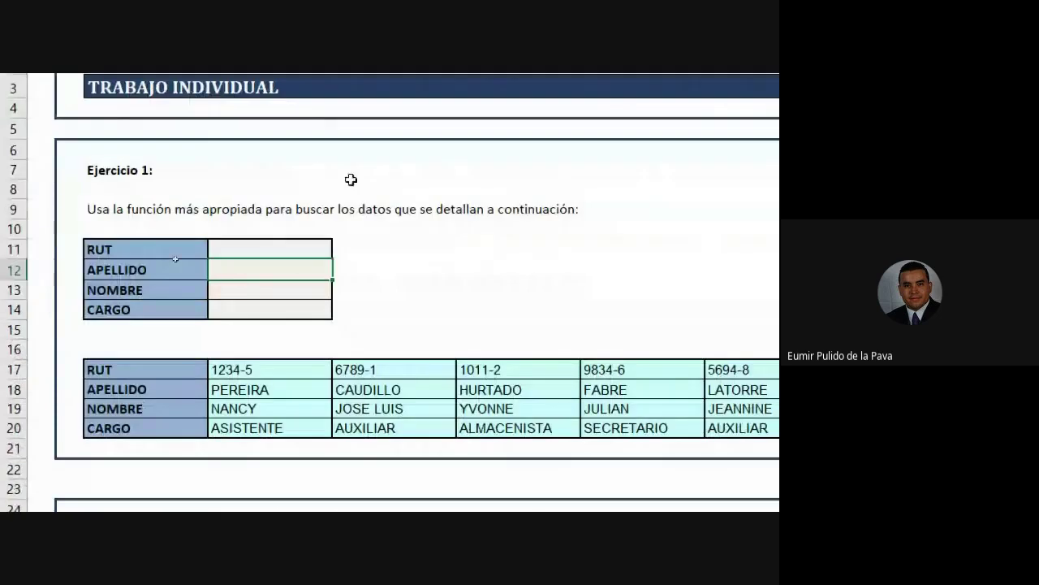
left_click_drag(333, 81, 475, 208)
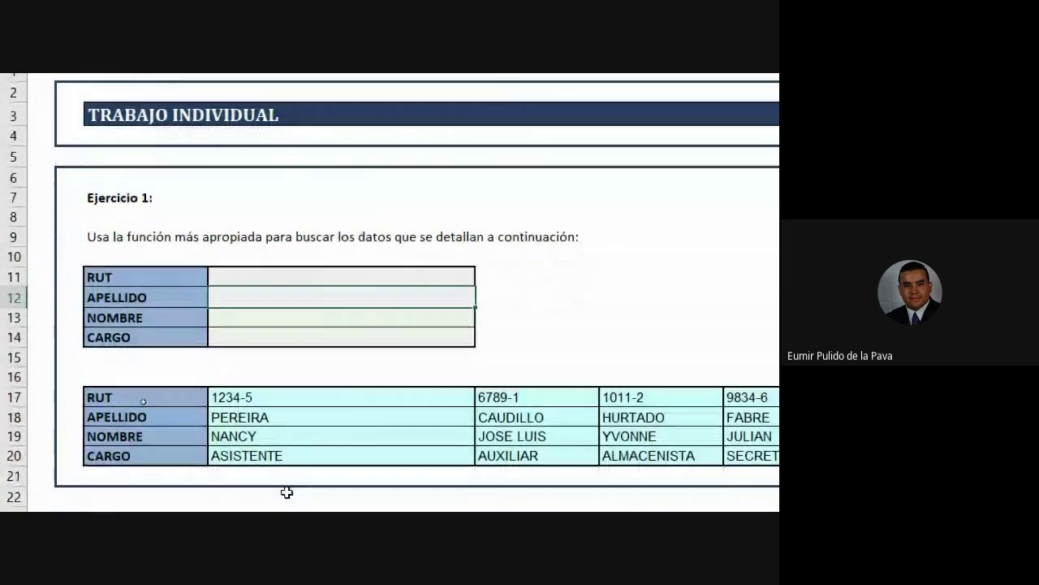
type("=busa")
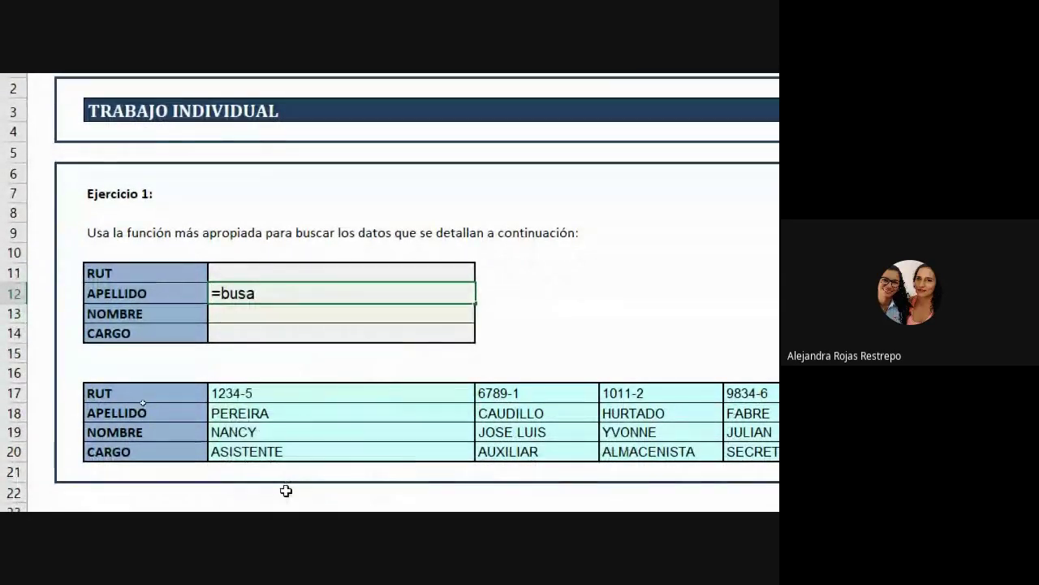
key("BackSpace")
key("Down")
key("Tab")
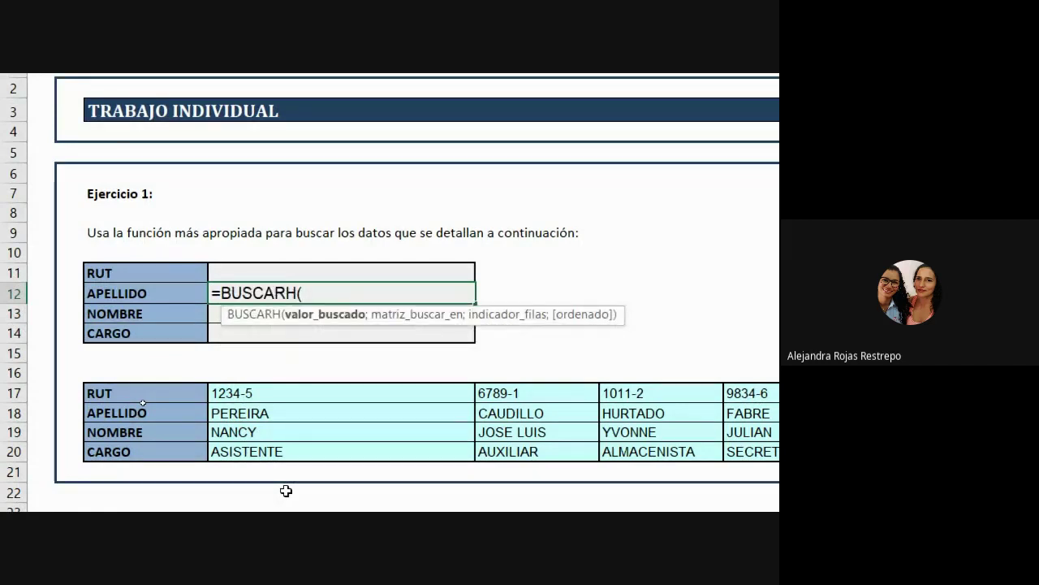
key("Escape")
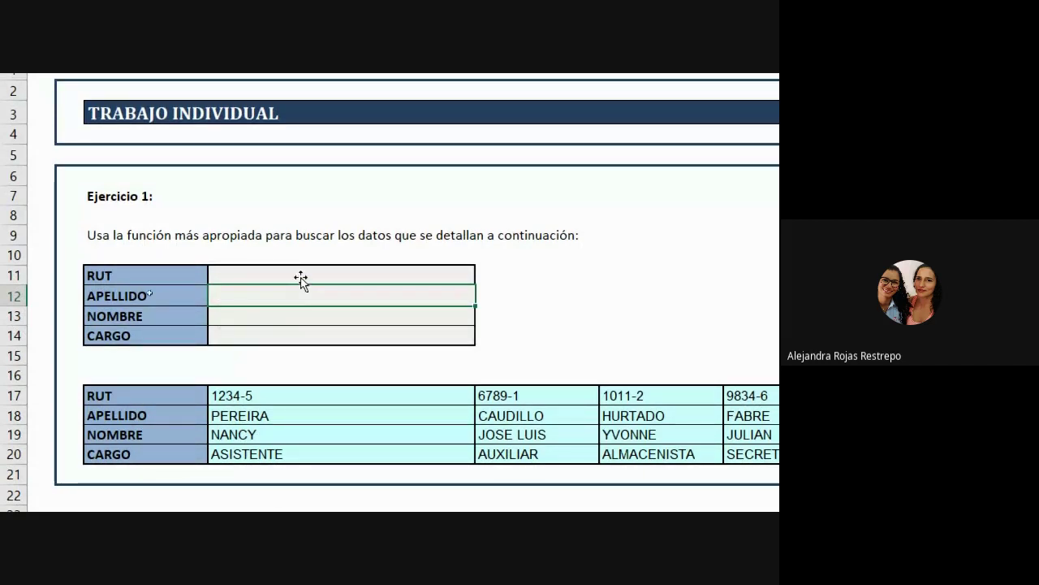
left_click(288, 271)
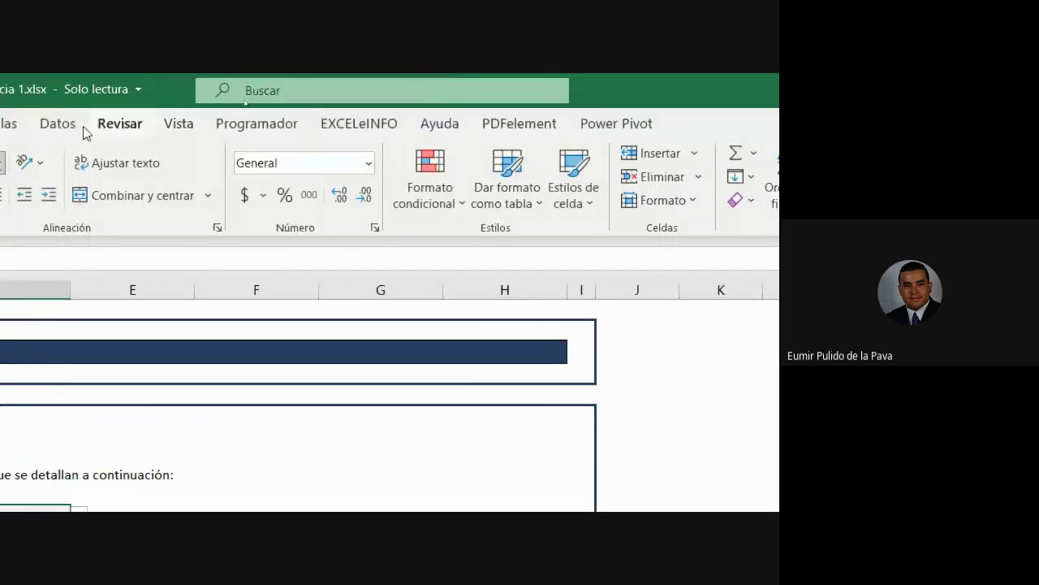
Confirm the RUT list validation and check the dropdown offers 1234-5 through 5694-8.
left_click(86, 124)
left_click(483, 201)
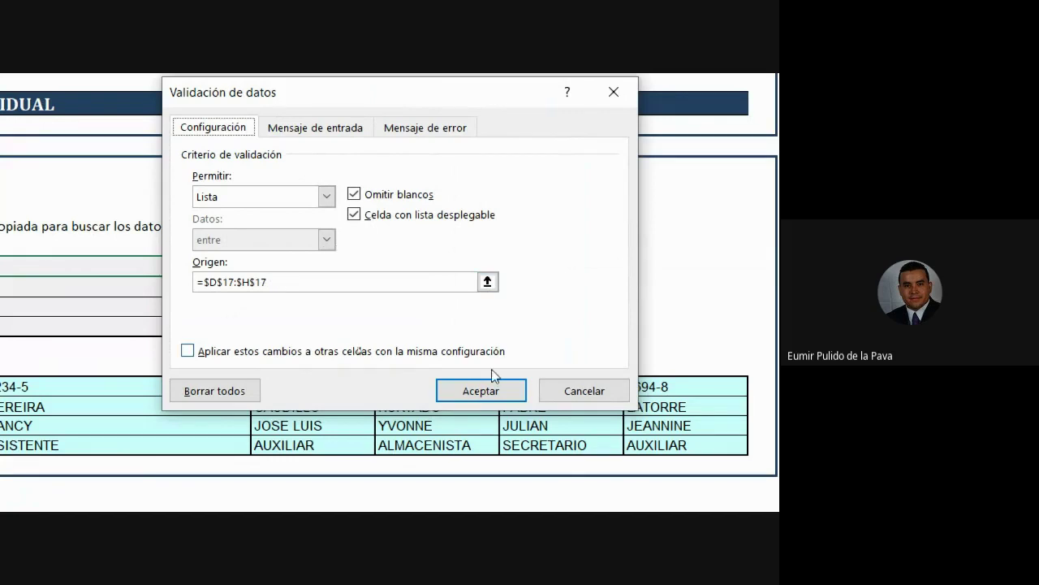
left_click(578, 390)
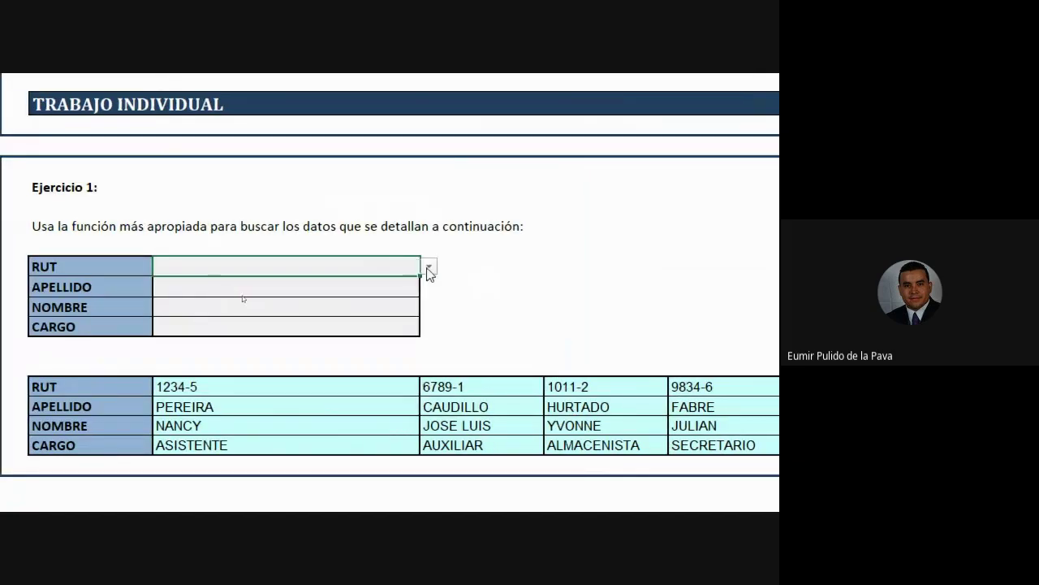
left_click(429, 267)
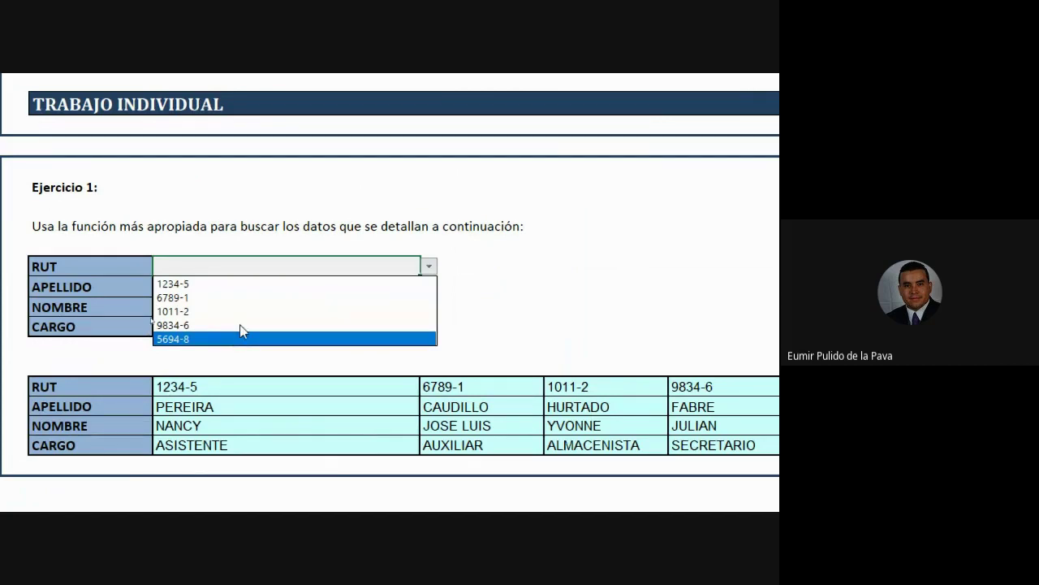
left_click(243, 262)
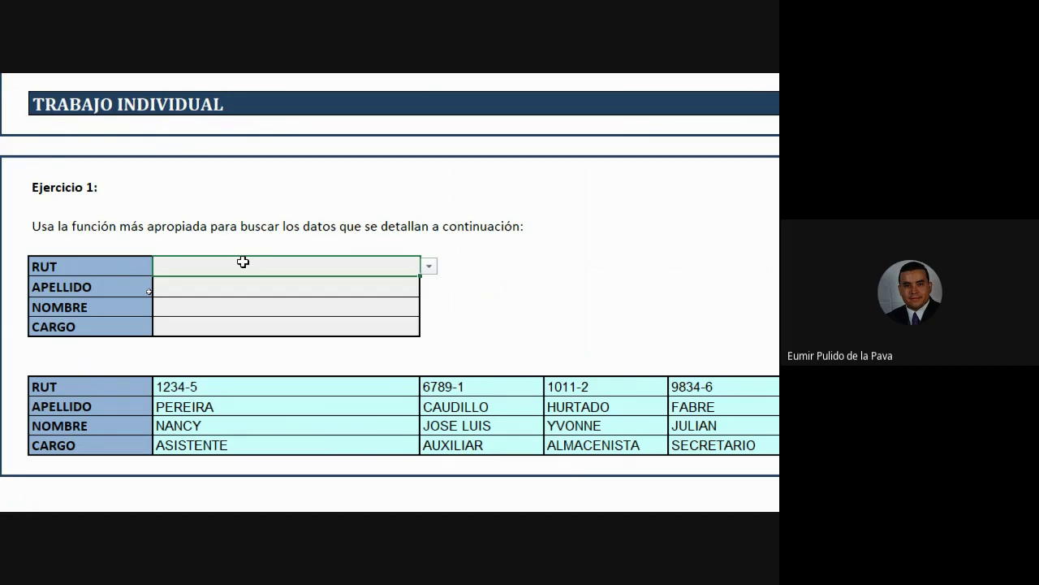
left_click(430, 268)
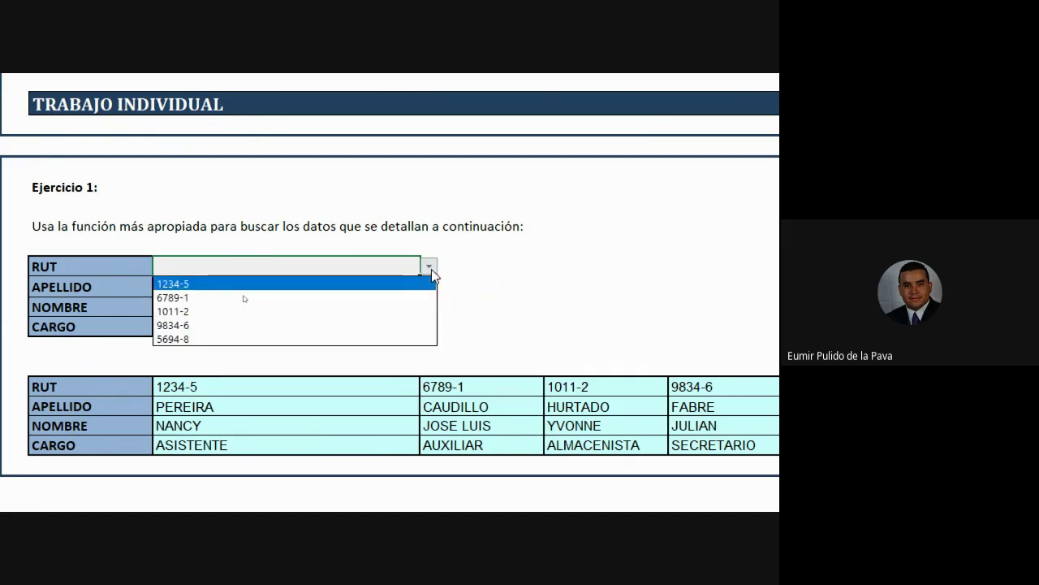
left_click(431, 269)
left_click(209, 297)
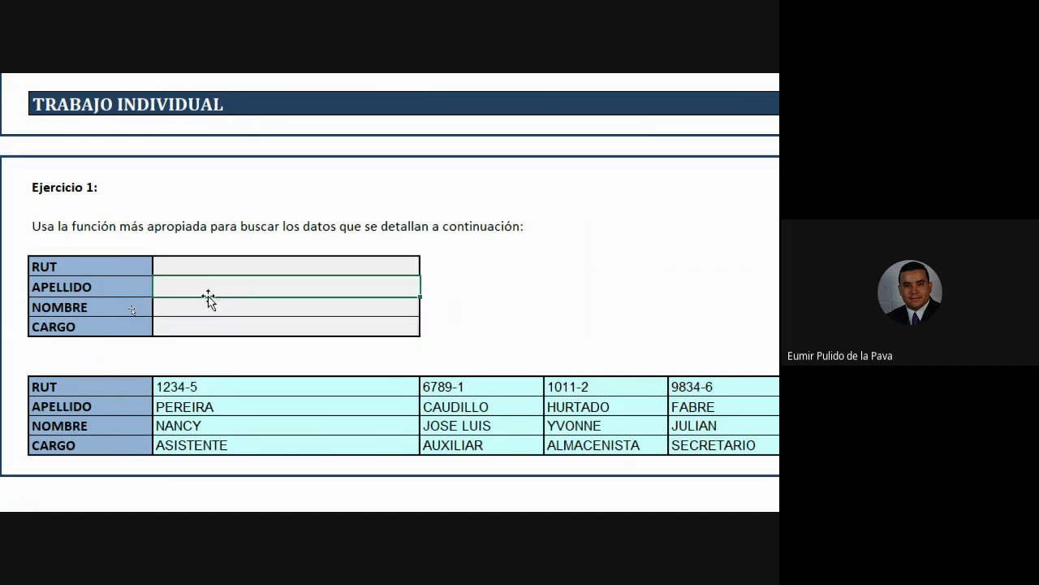
Start a BUSCARH in APELLIDO with lookup value D11 and row-locked range C$17:H$20.
type("=bus")
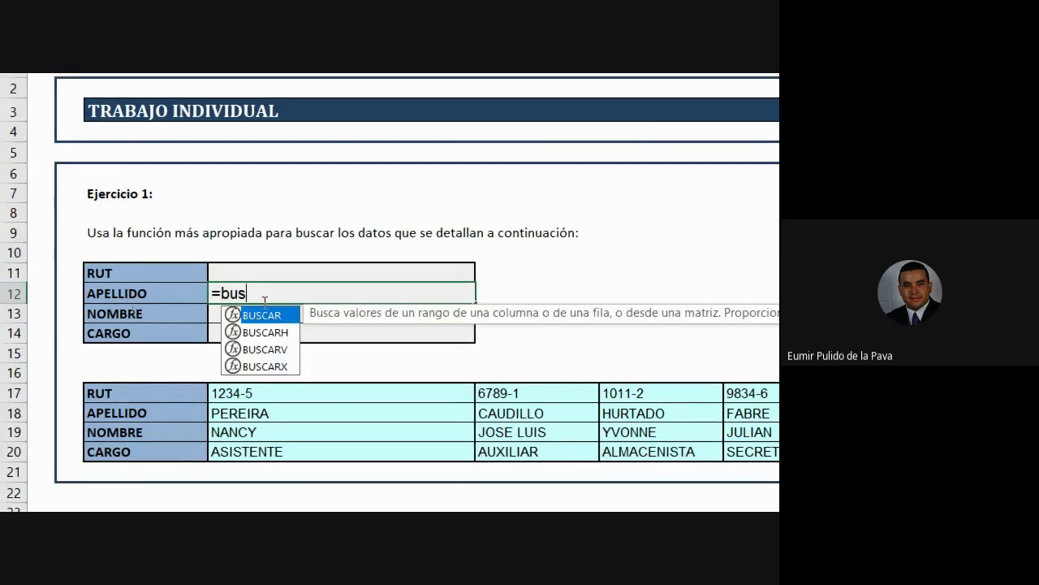
key("Down")
key("Tab")
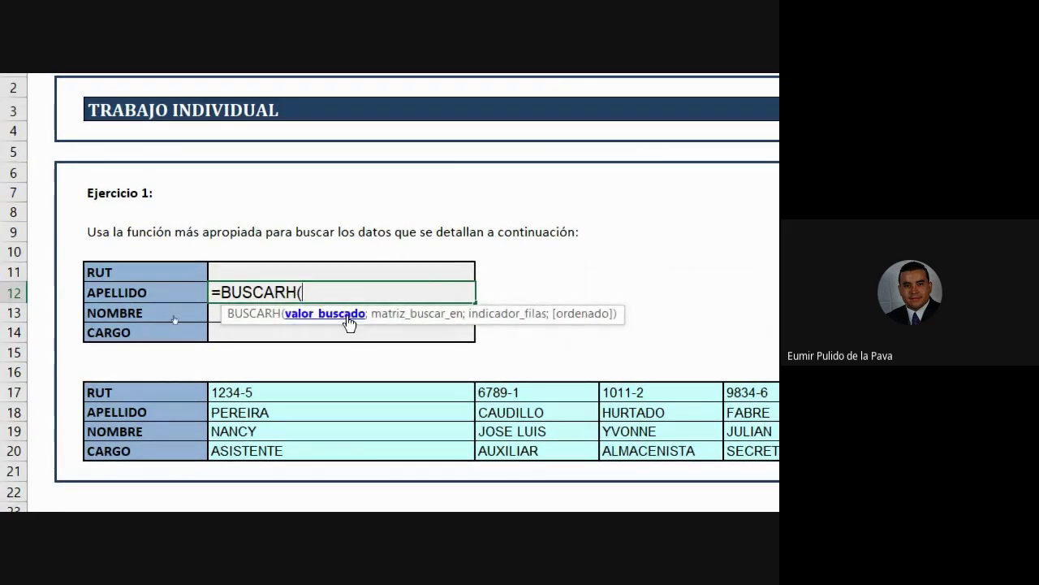
left_click(248, 271)
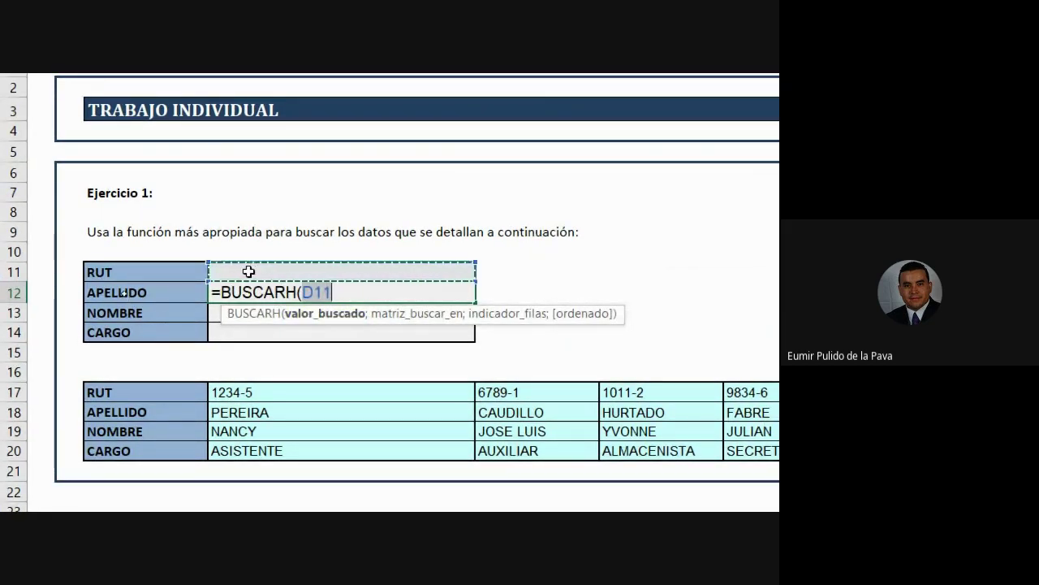
type(";")
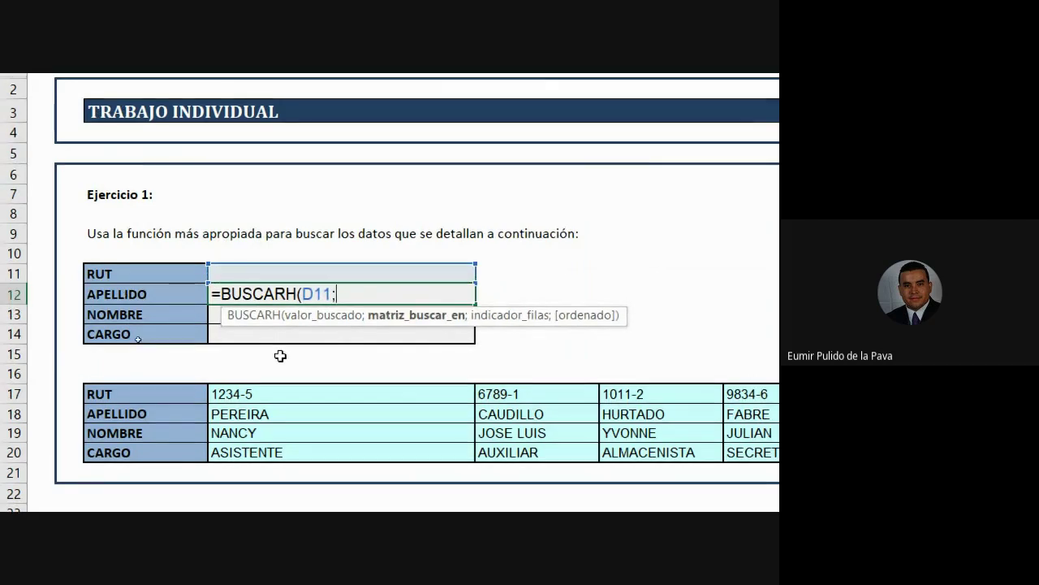
mouse_move(171, 393)
left_mouse_down()
mouse_move(344, 438)
mouse_move(346, 448)
mouse_move(669, 451)
left_mouse_up()
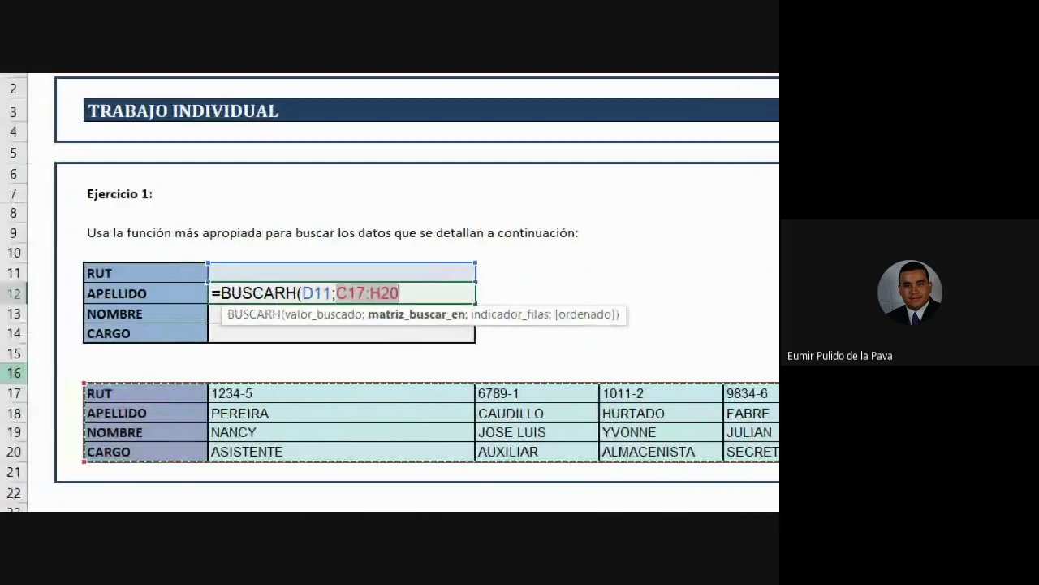
key("F4")
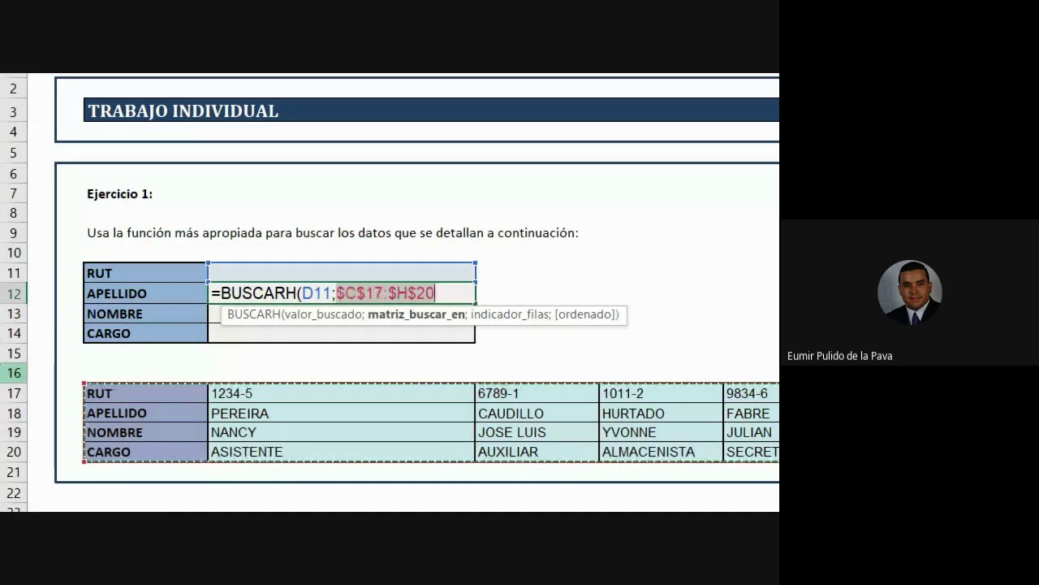
key("F4")
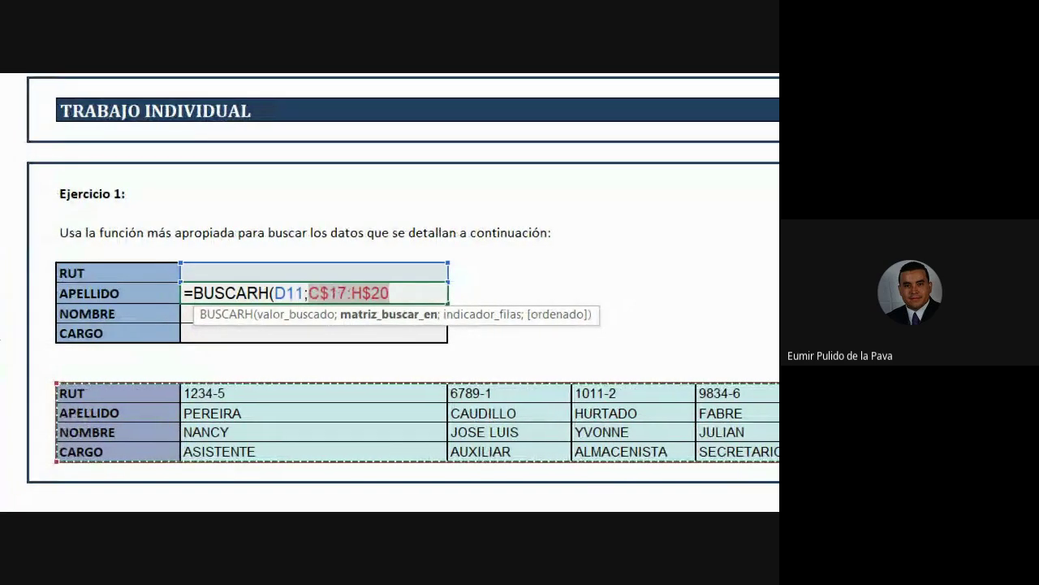
Finish with row index 2 and FALSO, committing =BUSCARH(D11;C$17:H$20;2;FALSO).
type(";")
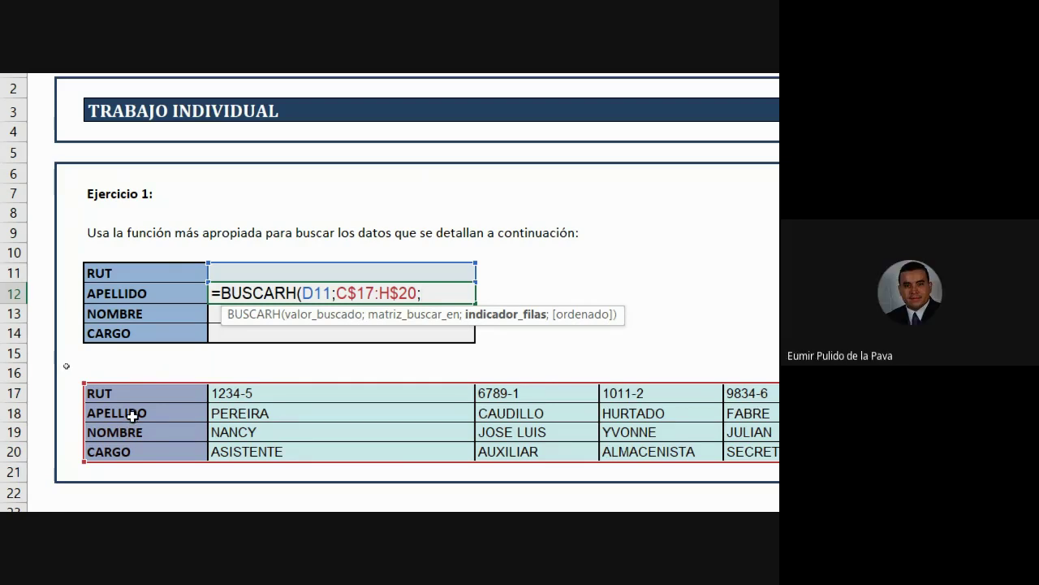
type("2")
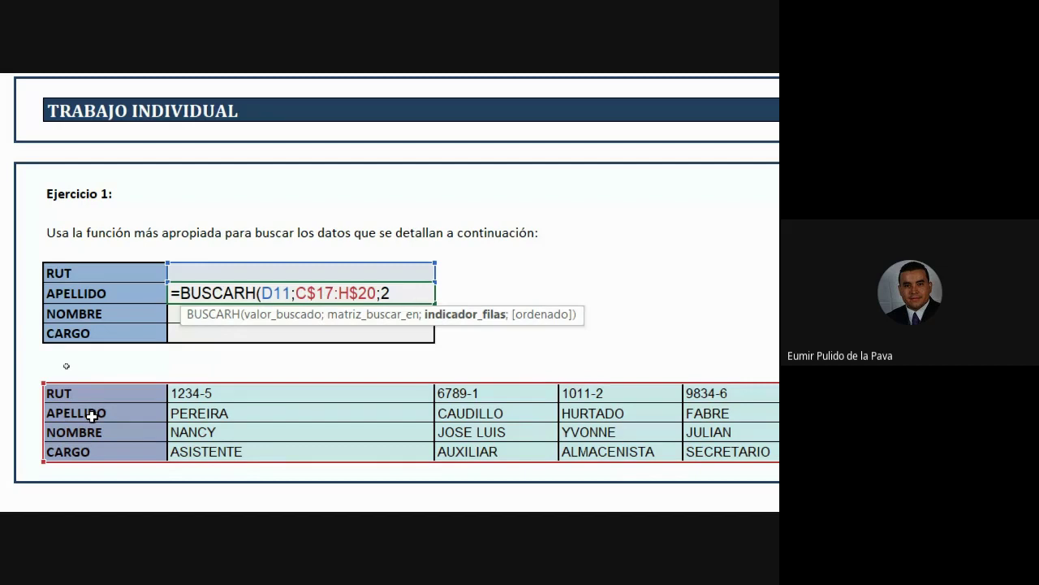
type(";")
key("Down")
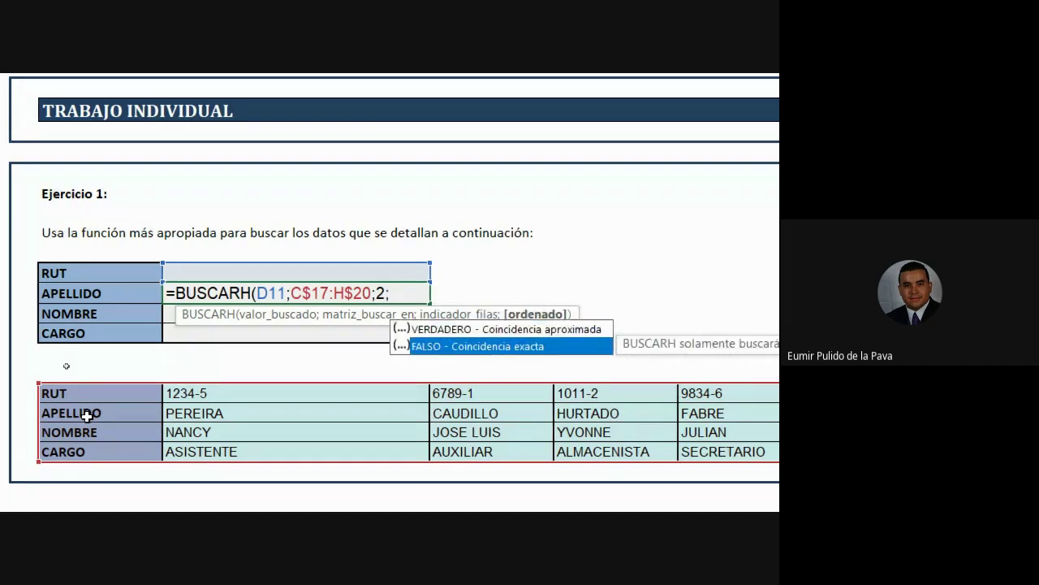
key("Tab")
type(")")
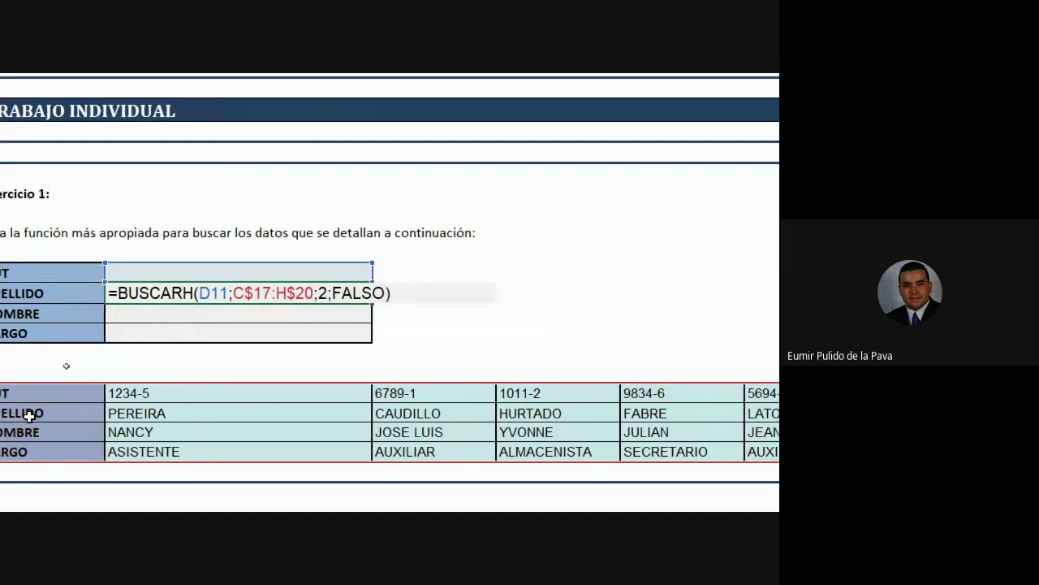
key("Return")
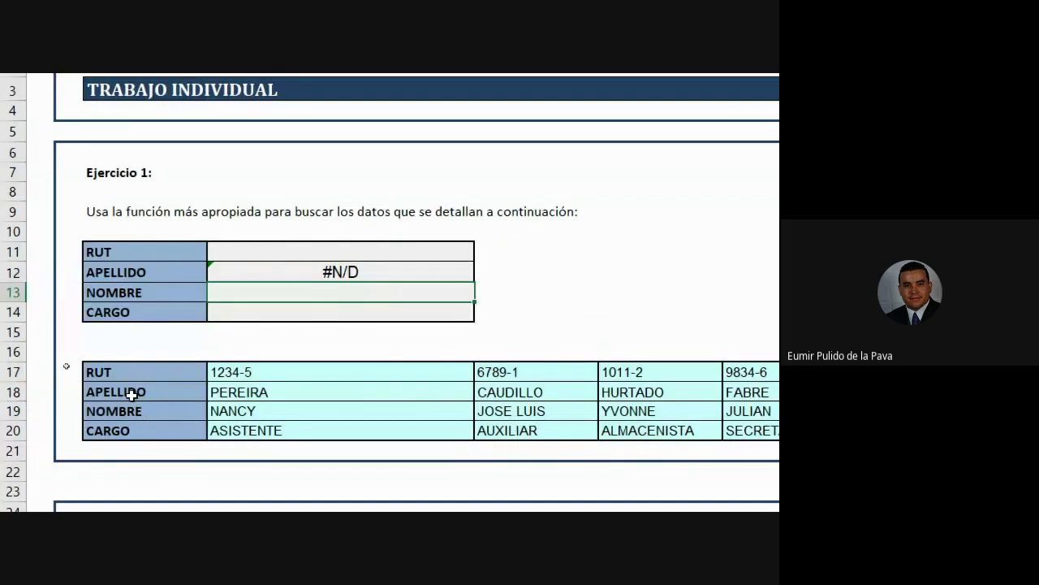
Enter a BUSCARH lookup in NOMBRE on D11 over C17:H20 with exact match 0.
type("=bus")
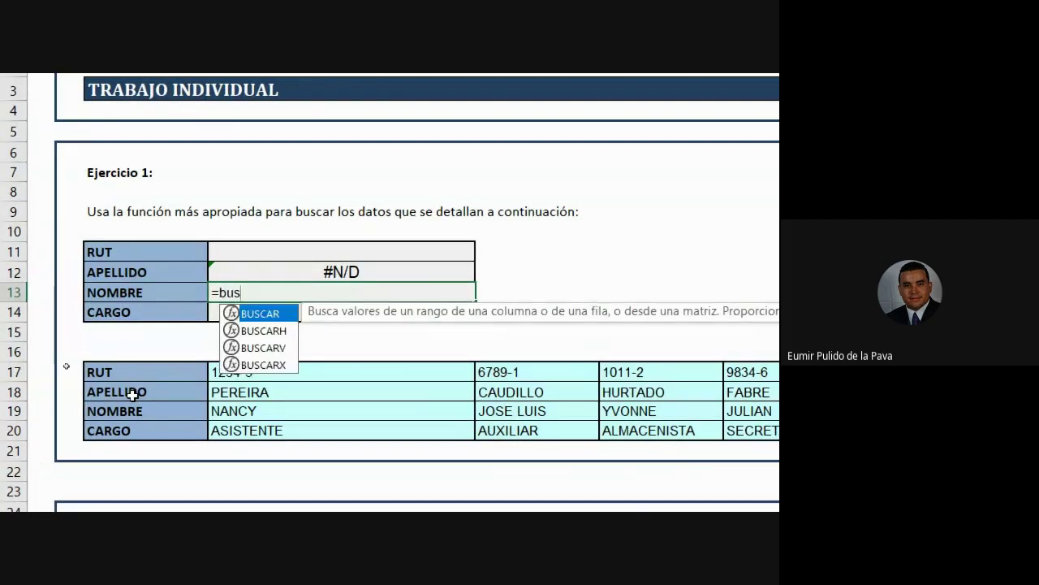
key("Down")
key("Tab")
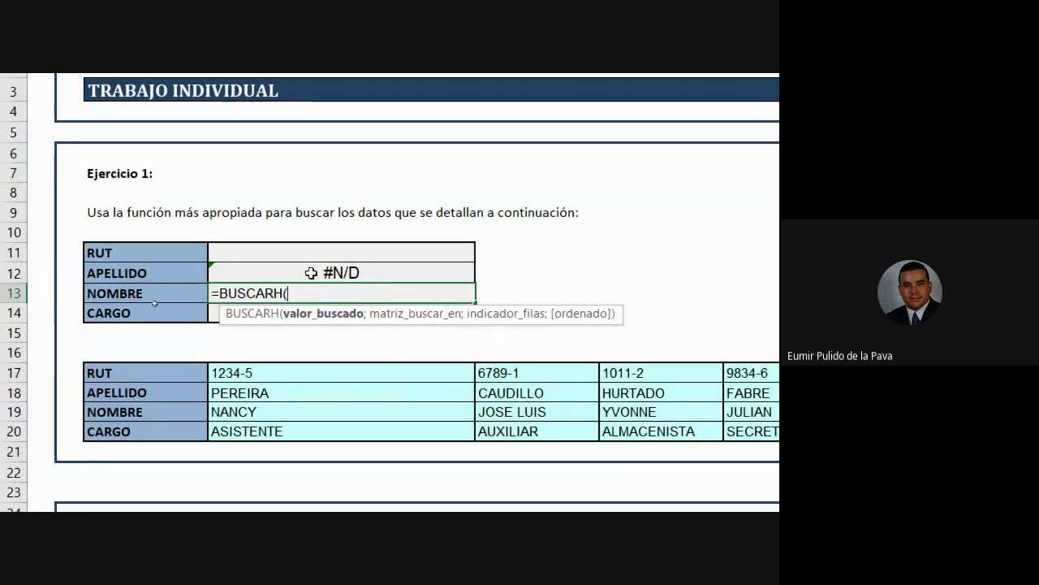
left_click(297, 253)
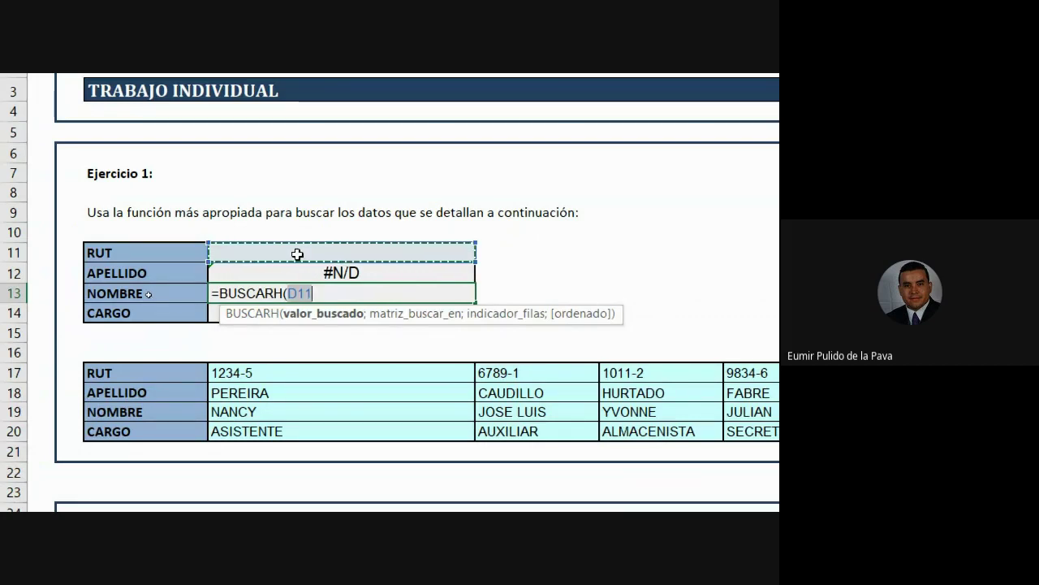
type(";")
left_click_drag(170, 373, 666, 428)
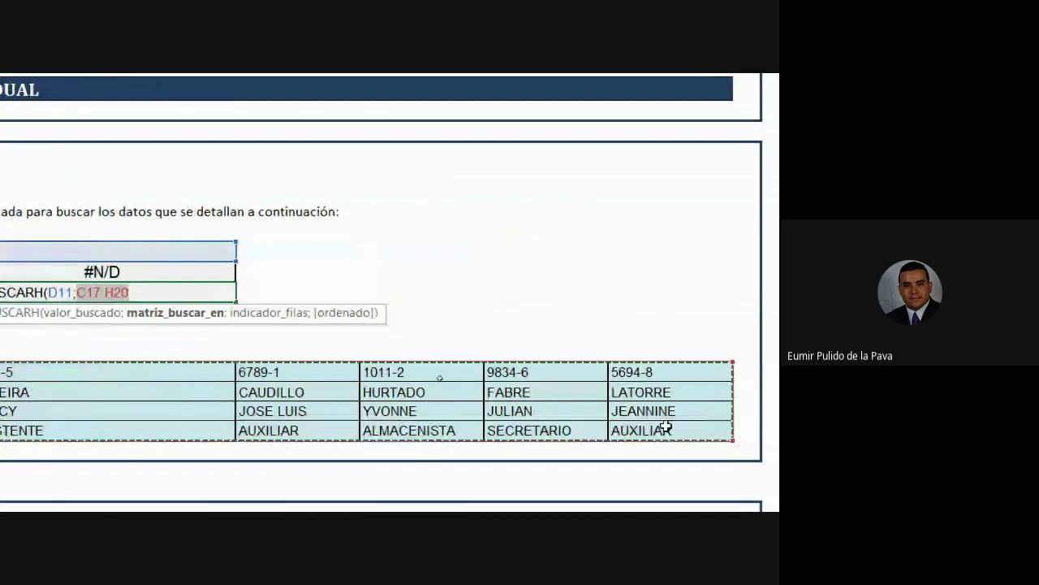
type(";3")
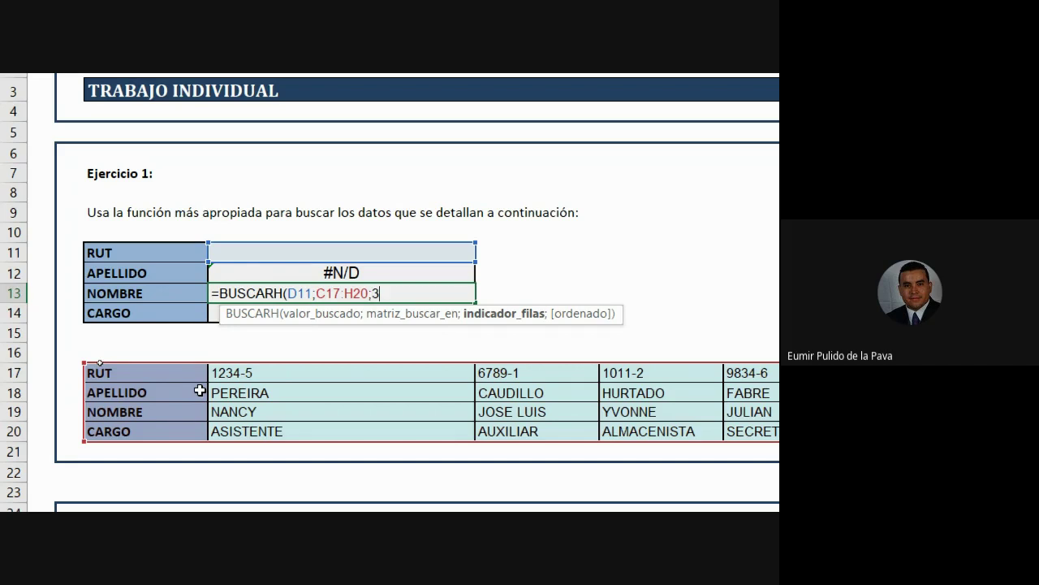
type(";0)")
key("Return")
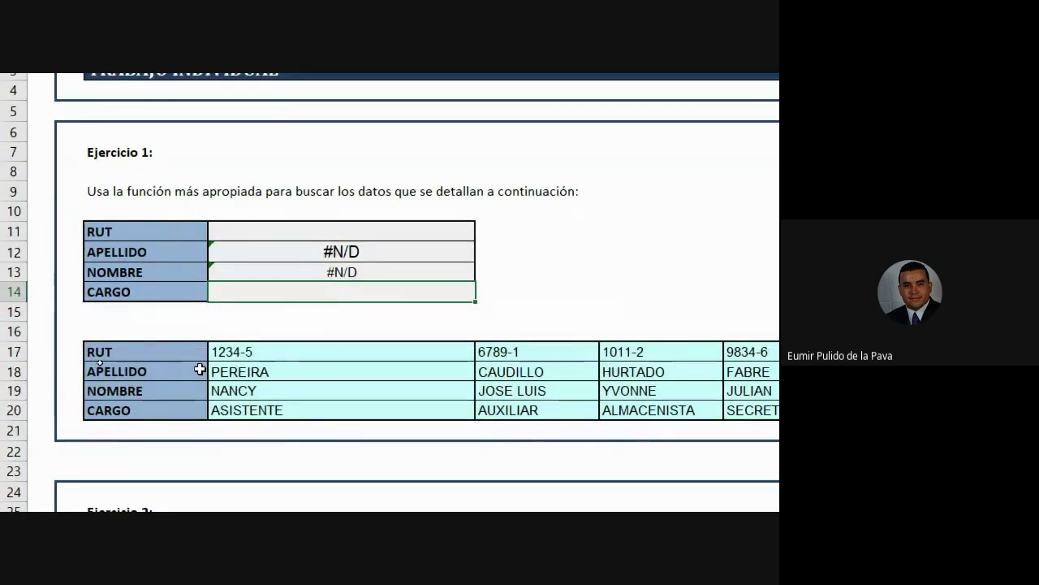
Choose RUT 5694-8 to test, and change the APELLIDO row index to 4.
left_click(315, 231)
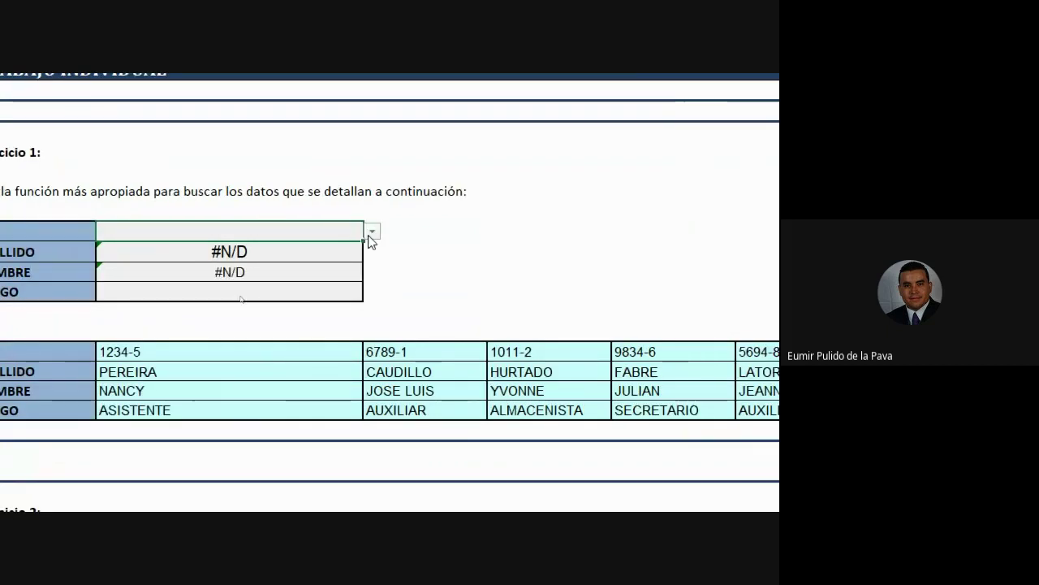
left_click(371, 232)
left_click(287, 303)
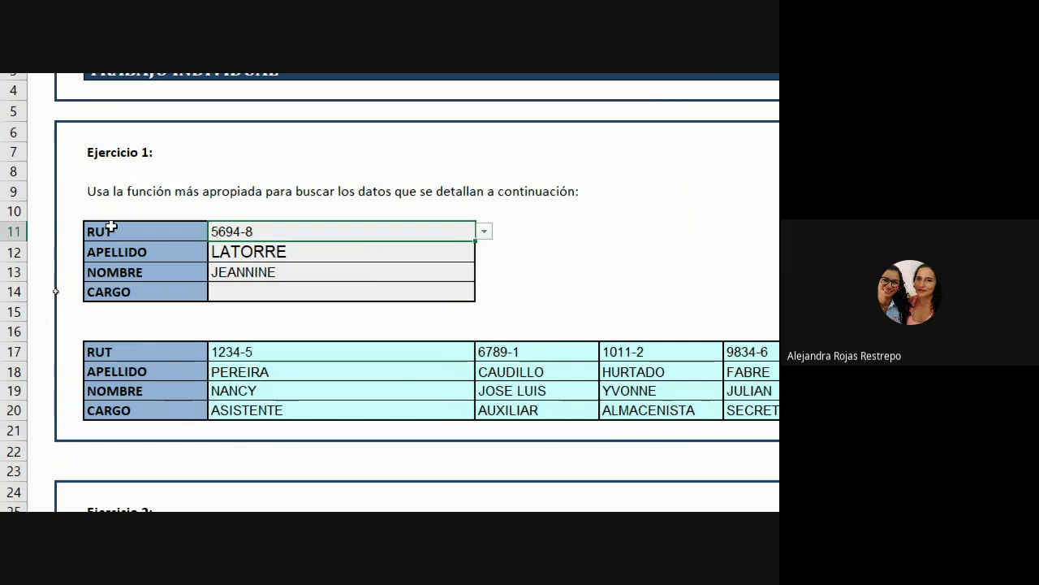
left_click(279, 250)
double_click(279, 249)
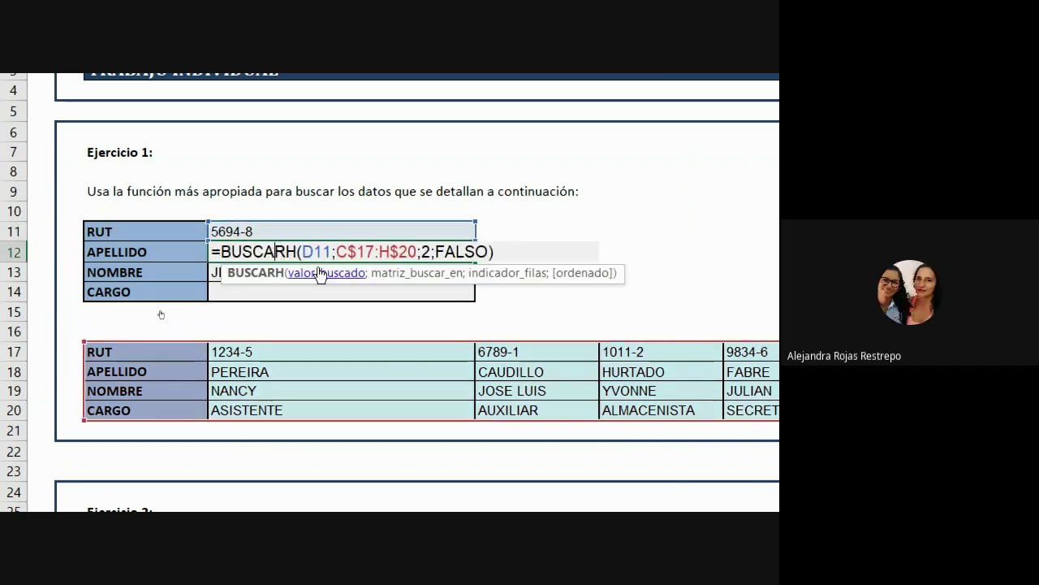
left_click_drag(336, 251, 410, 250)
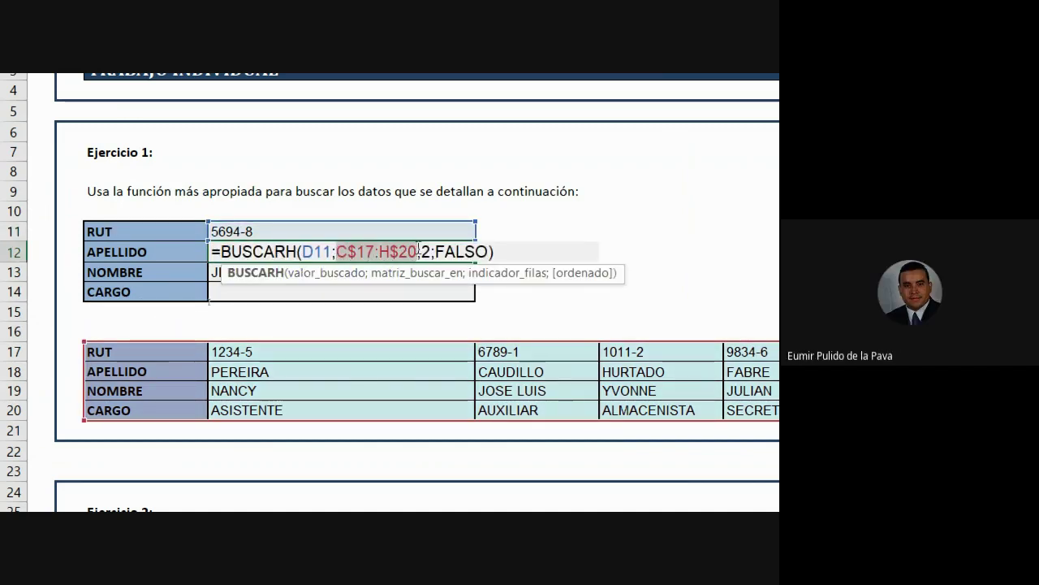
left_click(417, 251)
double_click(425, 252)
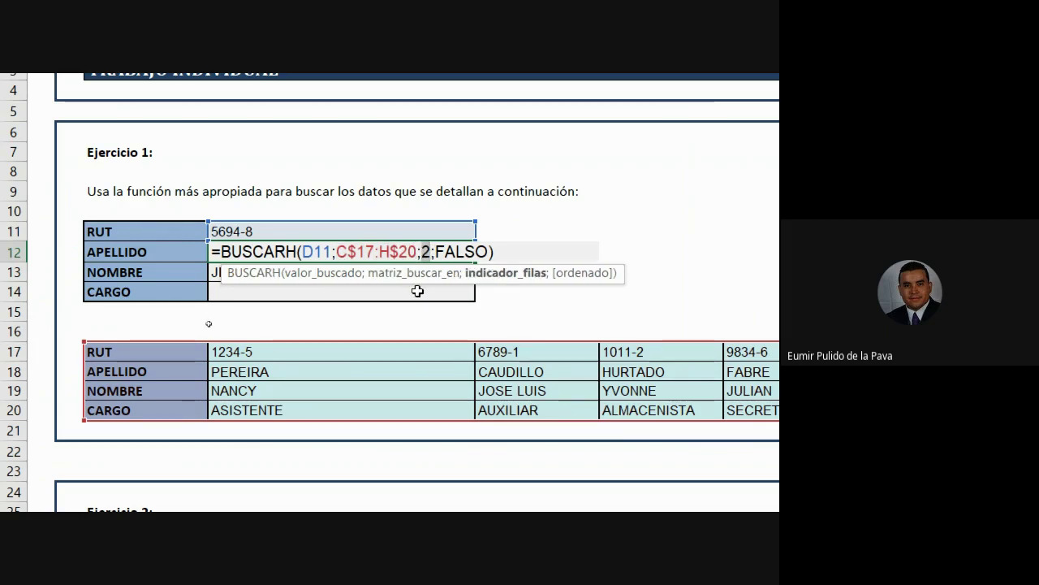
type("4")
key("ctrl+Return")
Compare the table's APELLIDO, NOMBRE and CARGO rows, then restore the APELLIDO row index to 2.
scroll(365, 286, "up", 1)
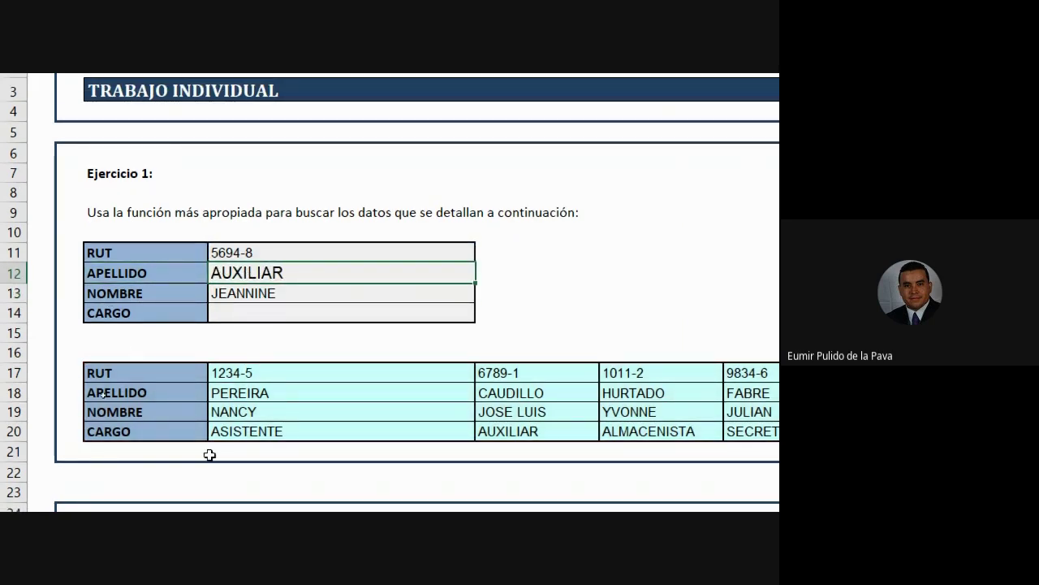
left_click_drag(101, 372, 295, 371)
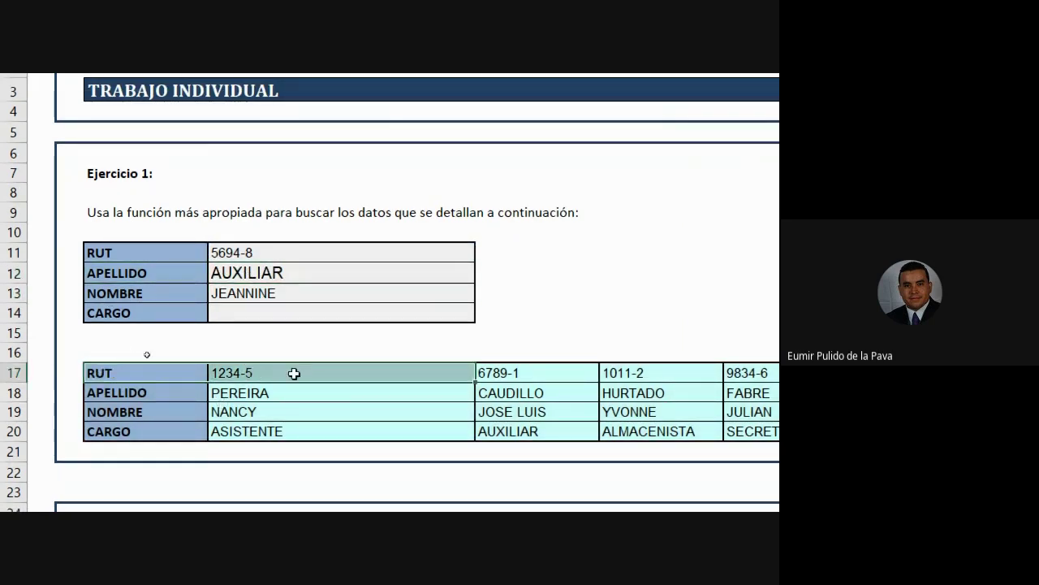
left_click_drag(170, 399, 325, 395)
left_click_drag(174, 415, 244, 412)
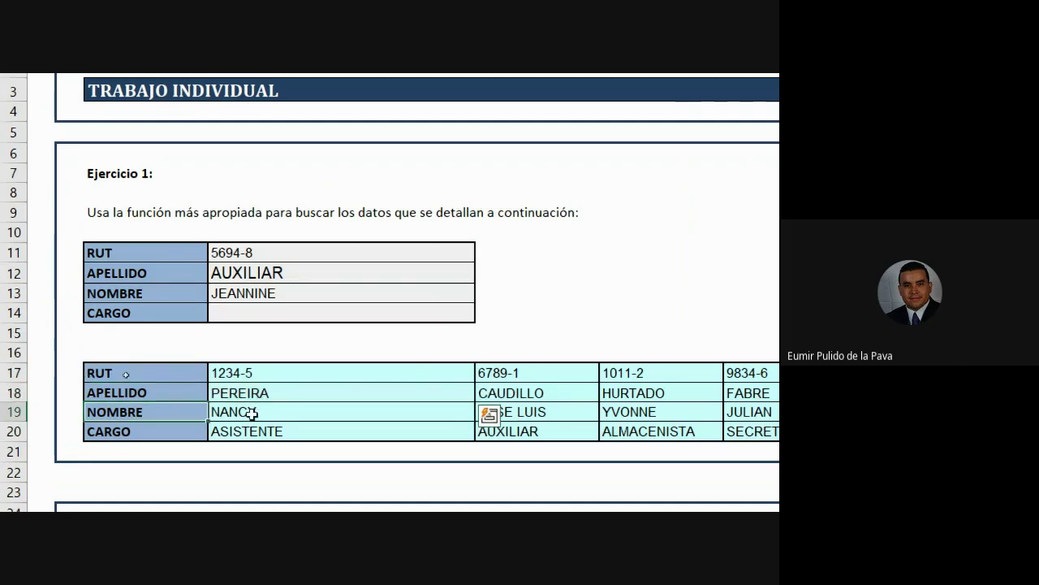
left_click_drag(162, 431, 258, 433)
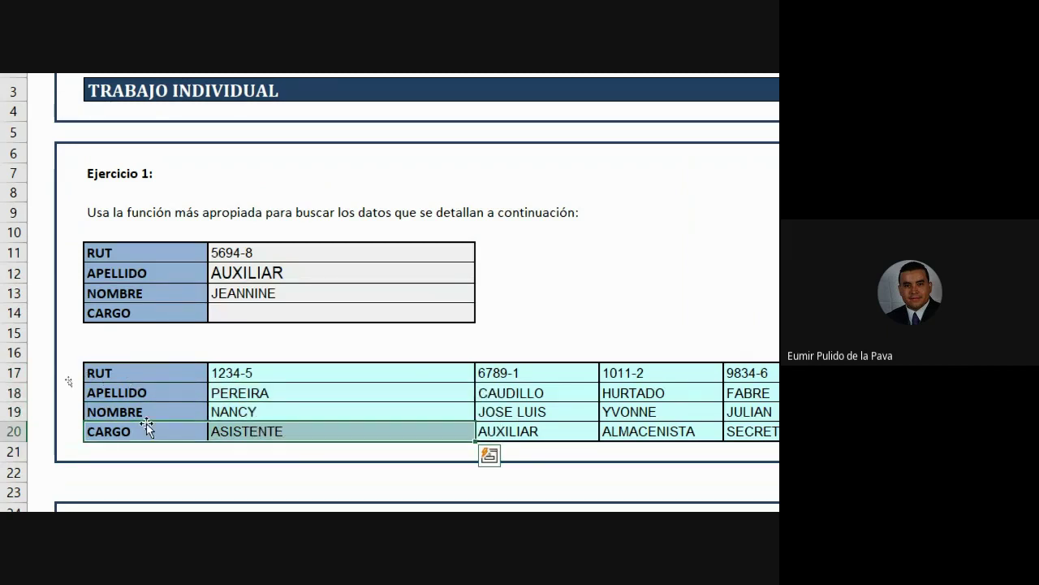
double_click(326, 283)
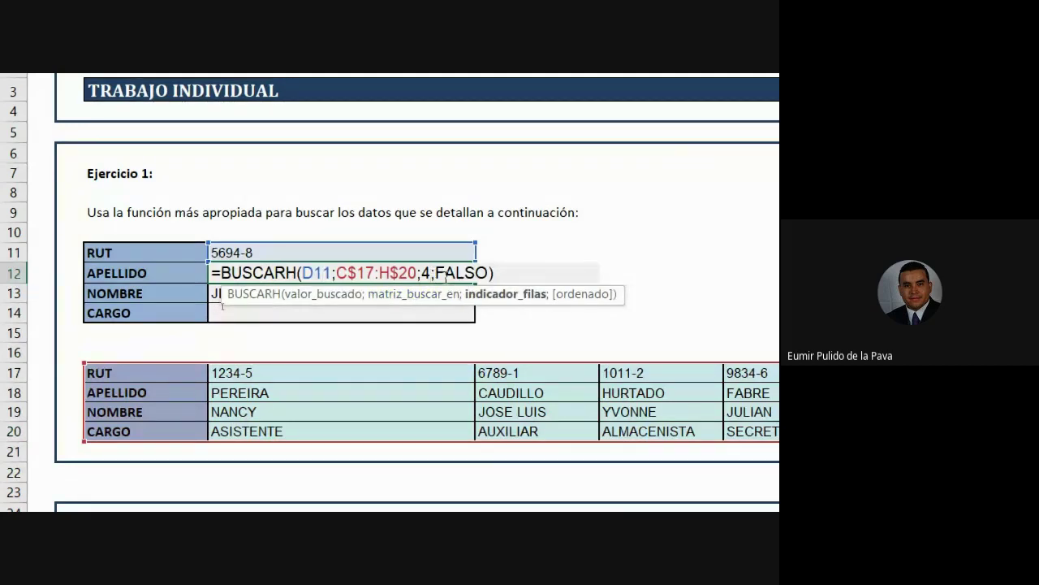
key("BackSpace")
type("2")
key("Return")
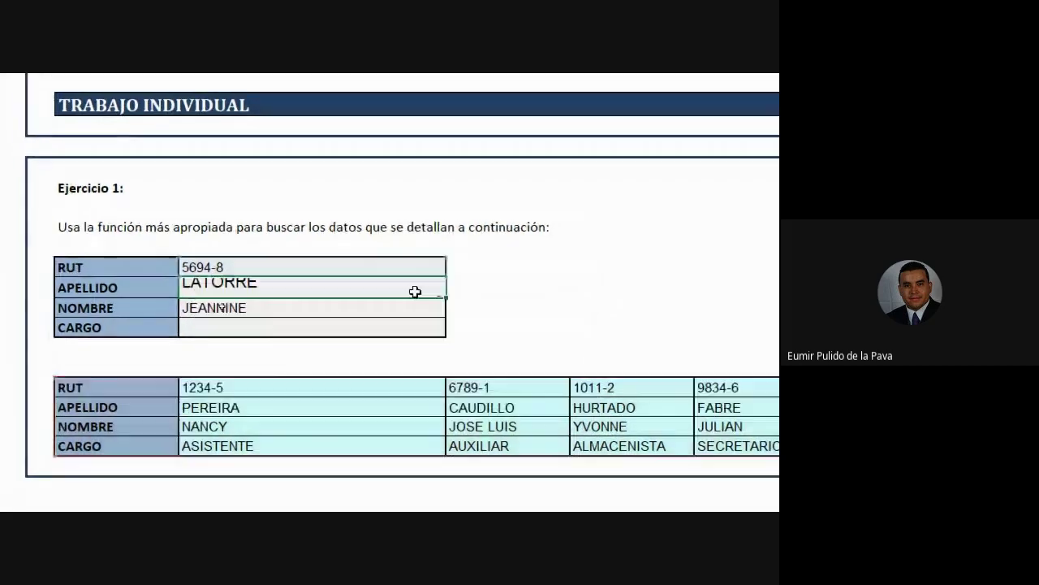
left_click(16, 392)
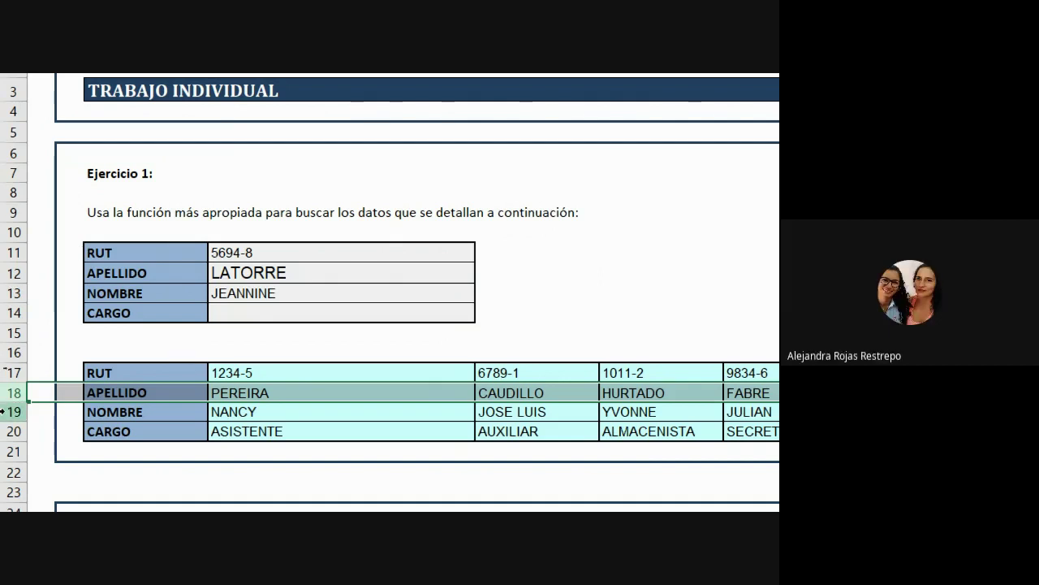
left_click(333, 277)
double_click(333, 278)
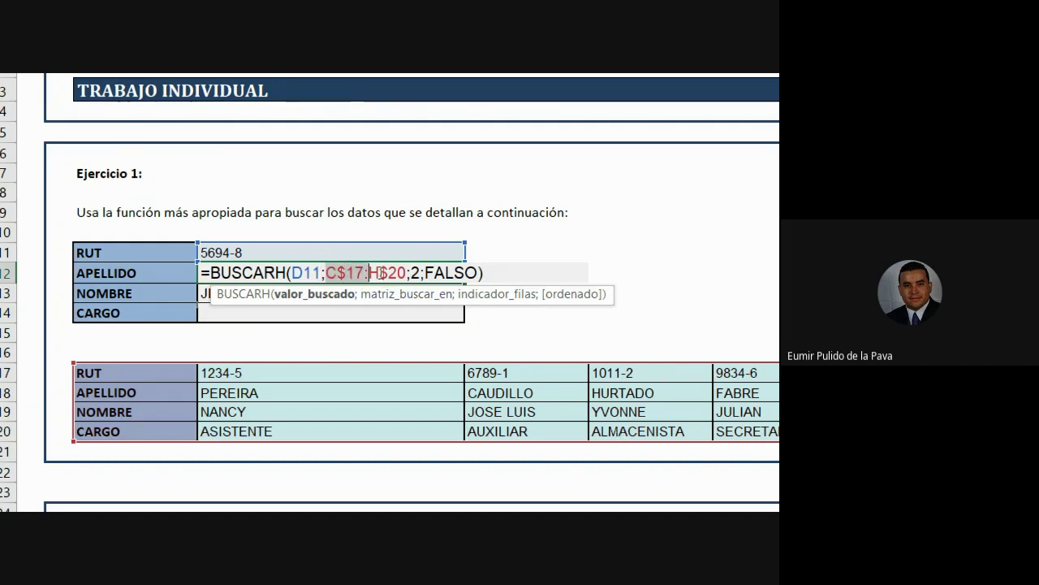
left_click_drag(327, 272, 406, 272)
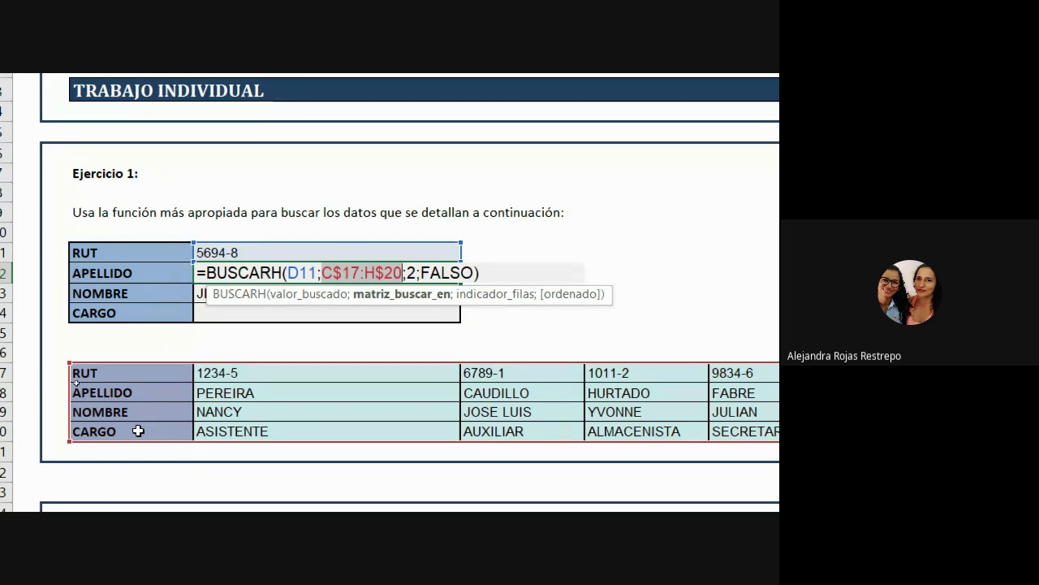
key("Return")
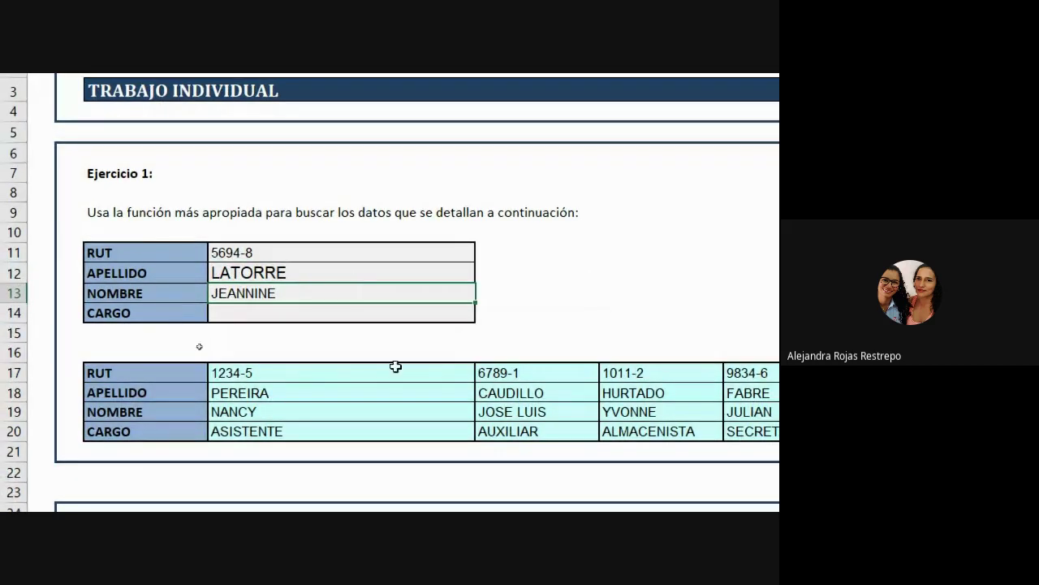
double_click(349, 274)
left_click_drag(298, 274, 496, 274)
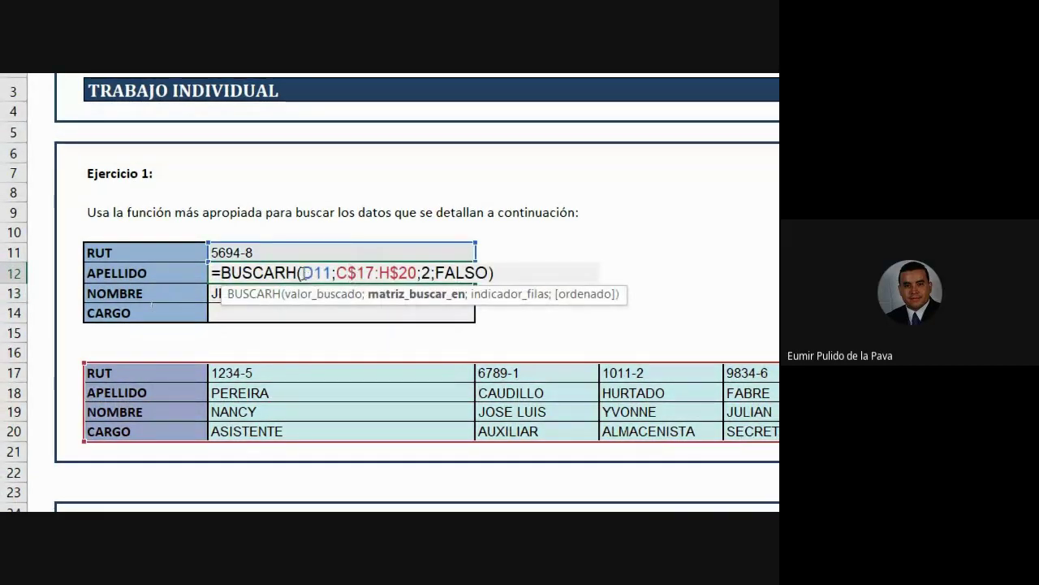
Confirm the lookup formula and switch to the BUSCARV-APROXIMADA player sheet.
left_click(484, 277)
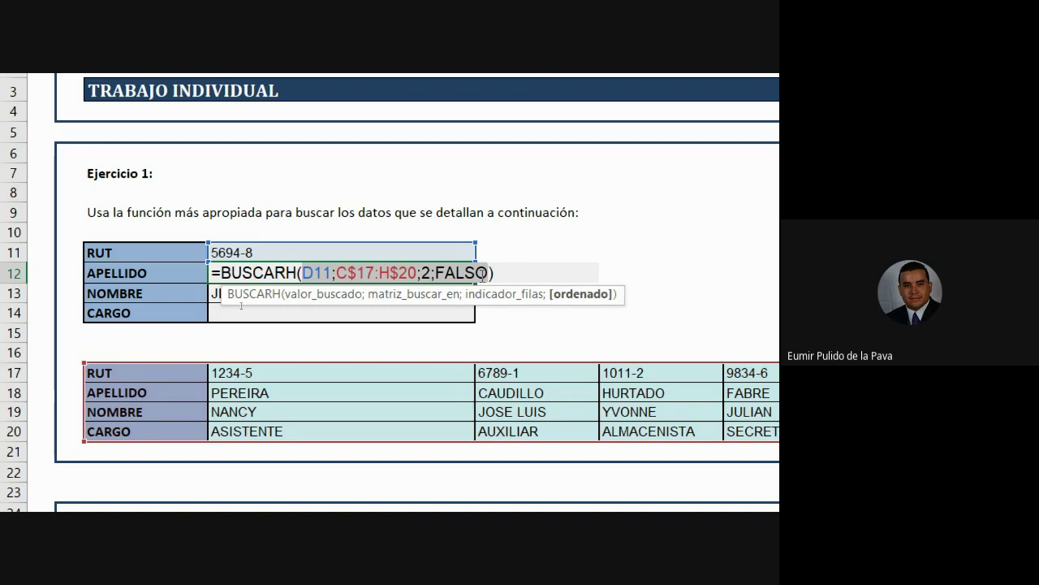
key("Return")
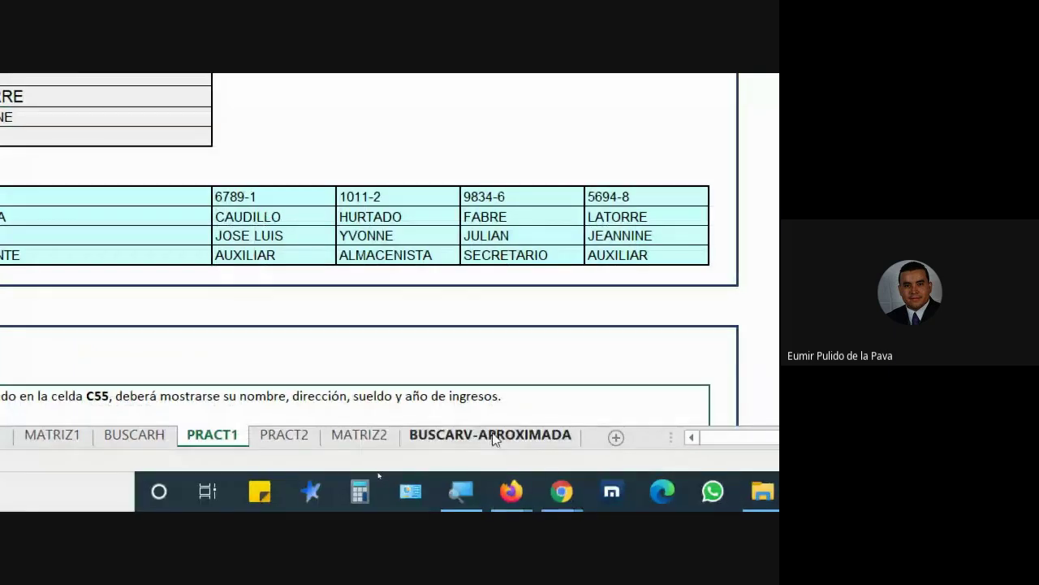
left_click(491, 434)
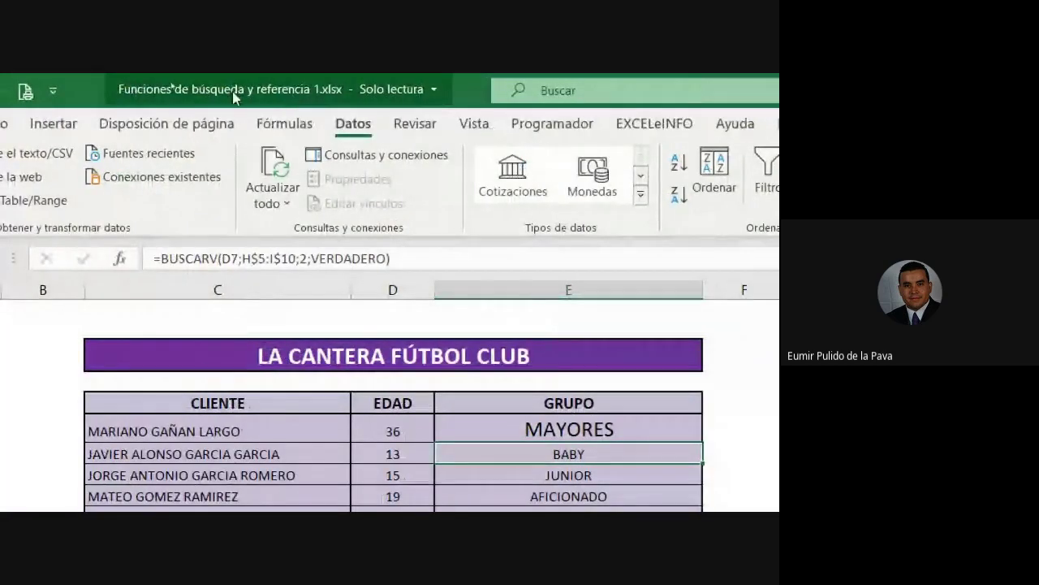
mouse_move(664, 491)
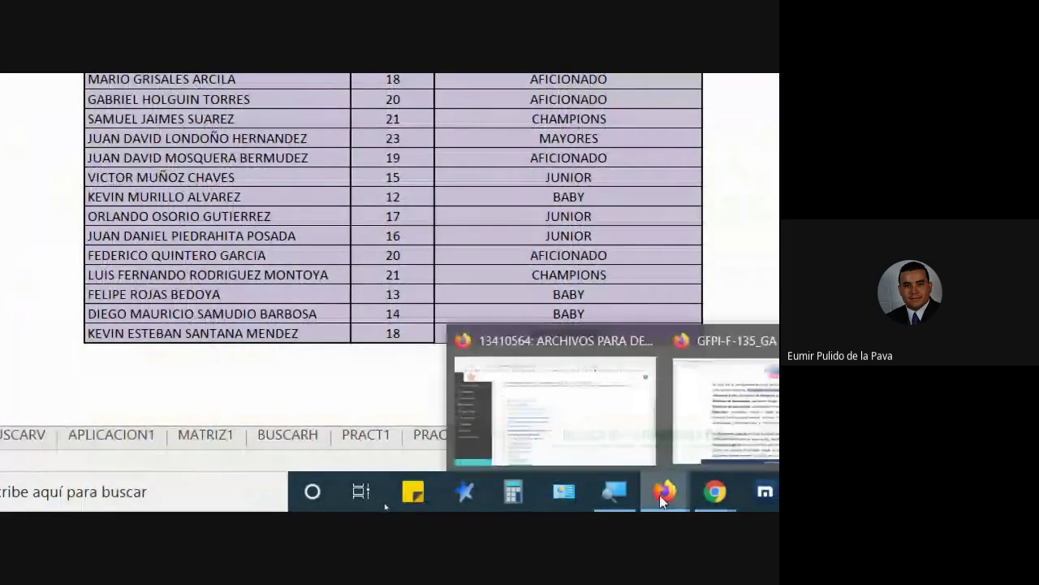
From Firefox, open Funciones de búsqueda y referencia 2.xlsx and accept the open-file prompt.
left_click(568, 406)
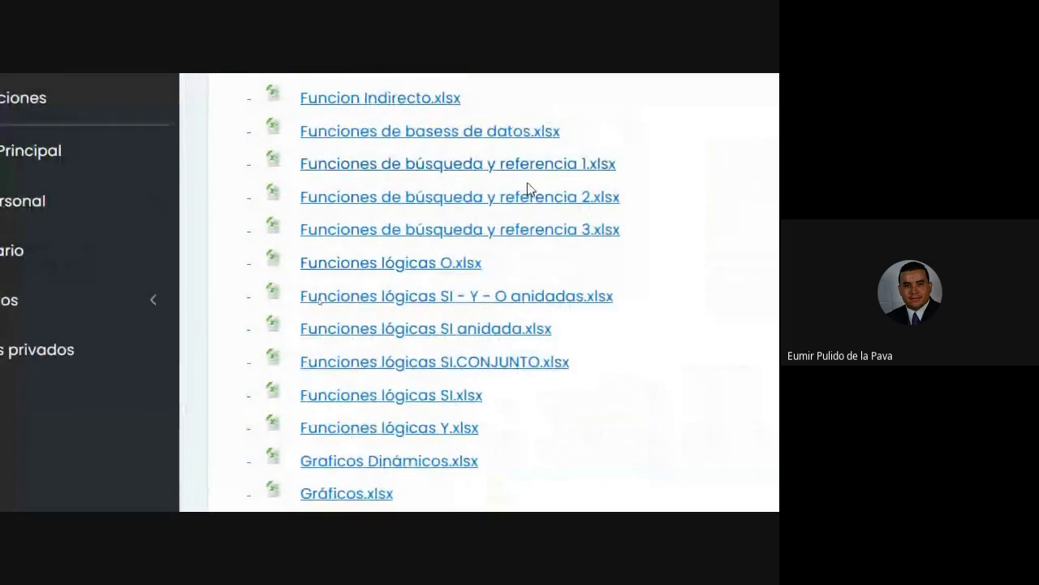
left_click(524, 204)
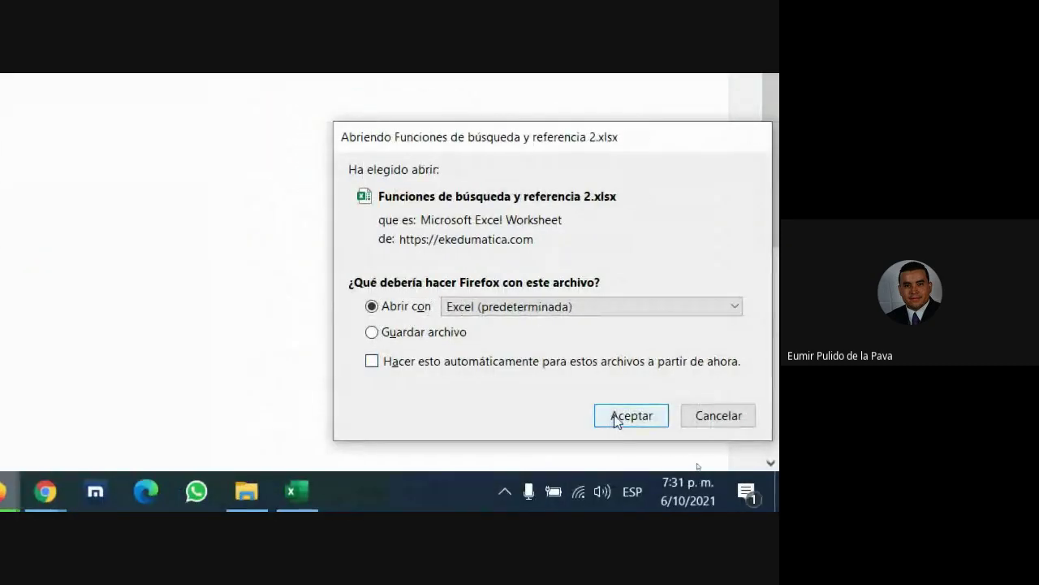
left_click(616, 417)
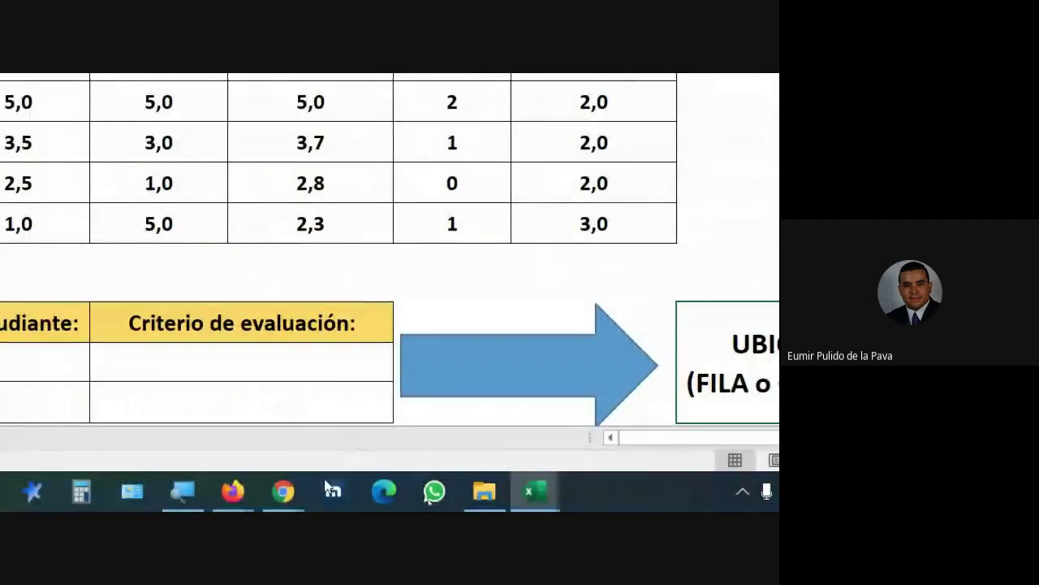
left_click(186, 491)
left_click(74, 423)
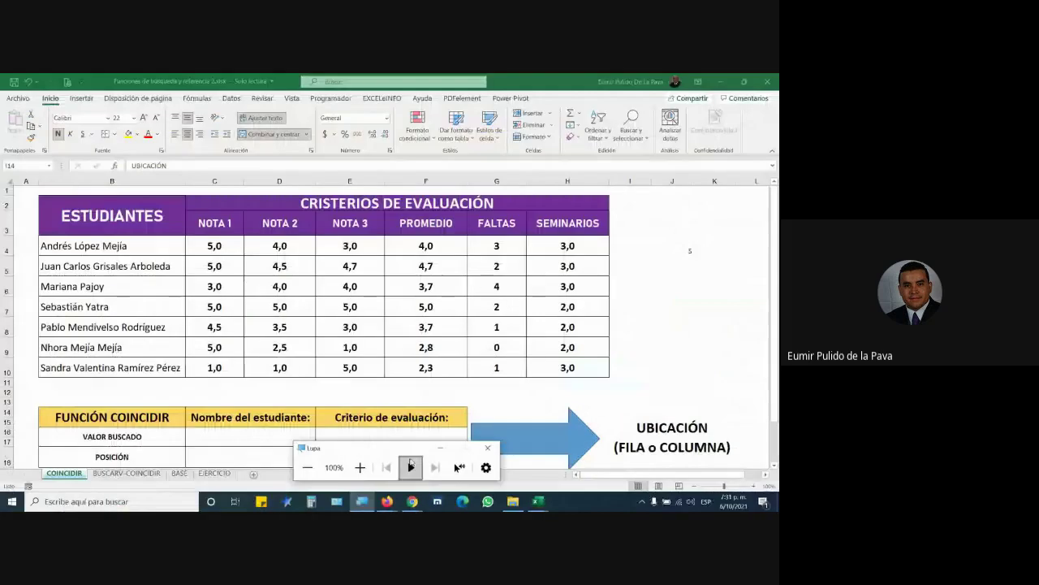
left_click(439, 444)
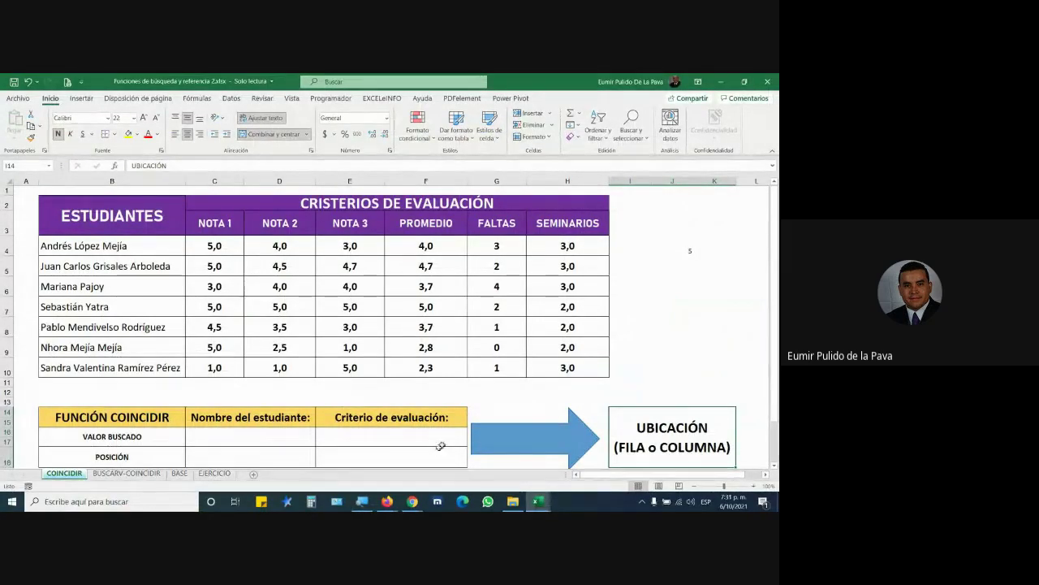
scroll(508, 362, "down", 3)
scroll(510, 362, "up", 3)
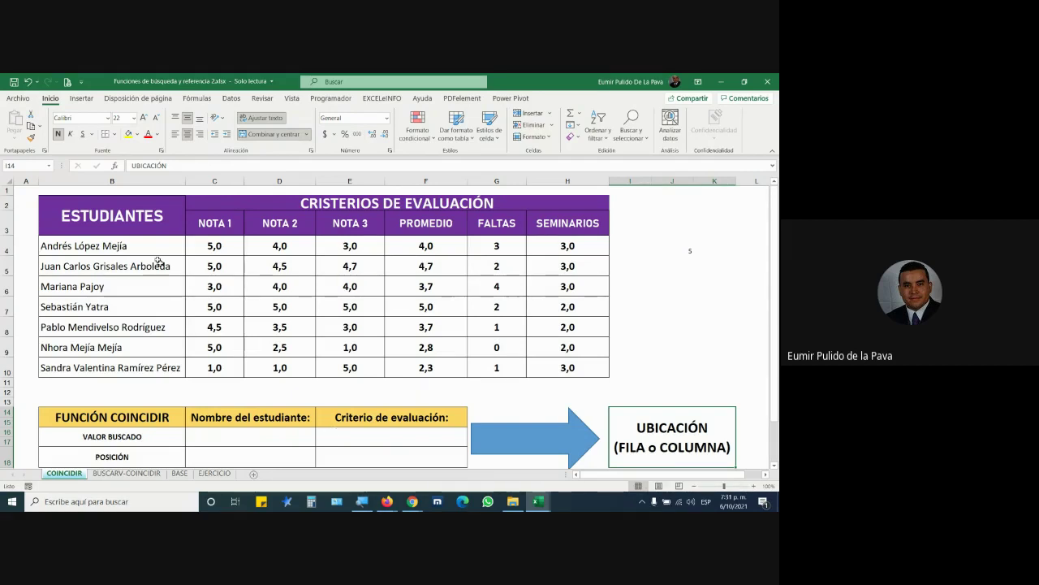
mouse_move(112, 218)
left_mouse_down()
mouse_move(389, 272)
mouse_move(506, 388)
left_mouse_up()
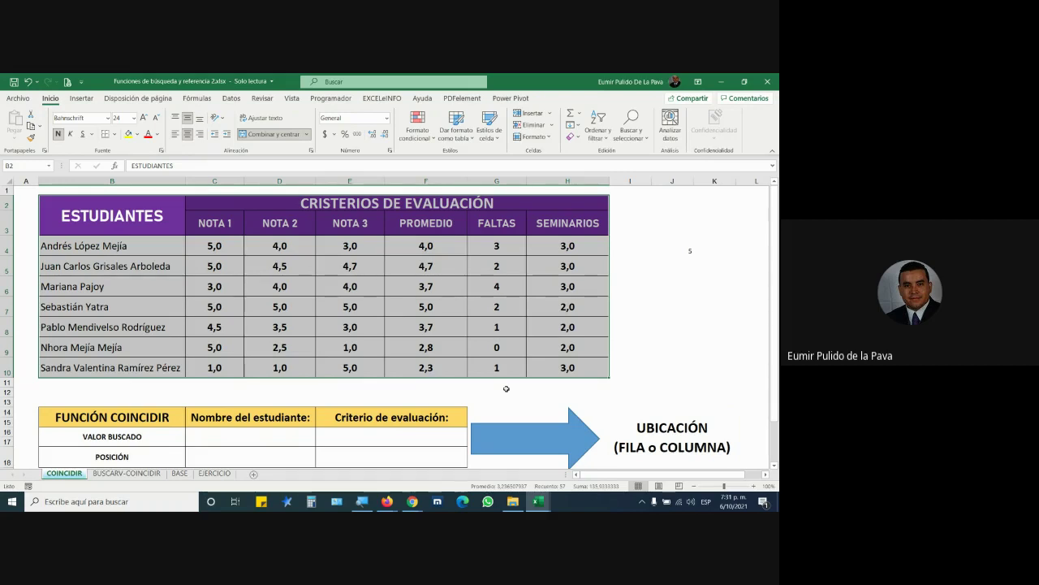
left_click(252, 223)
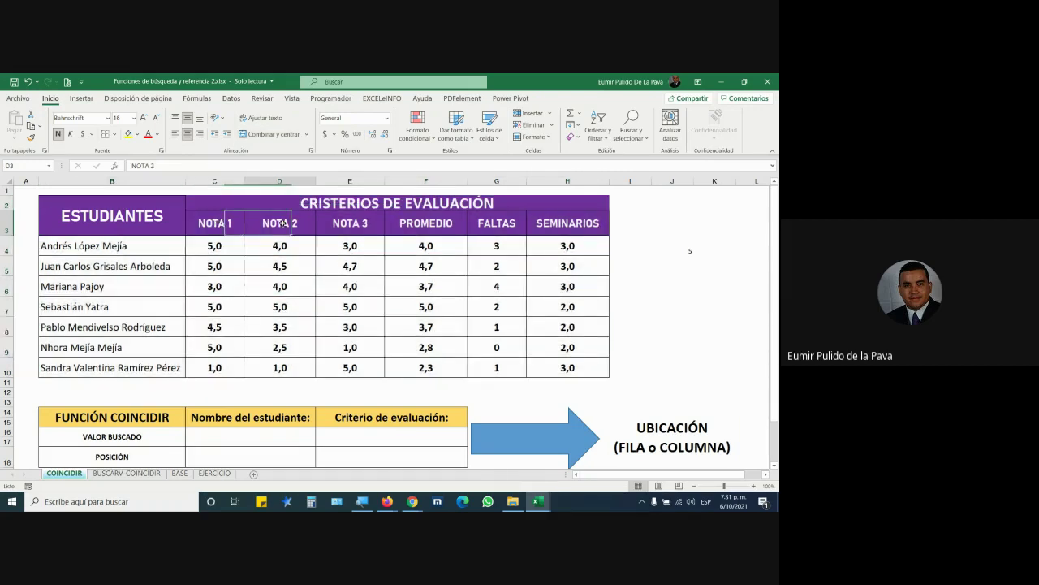
left_click(348, 223)
left_click(422, 227)
left_click(498, 225)
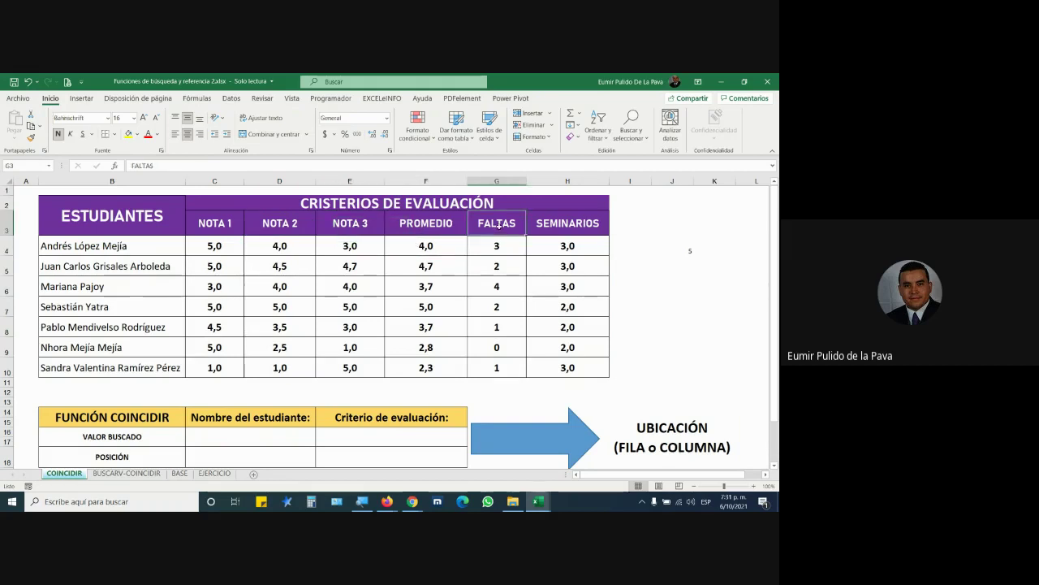
left_click_drag(495, 245, 495, 367)
left_click(576, 237)
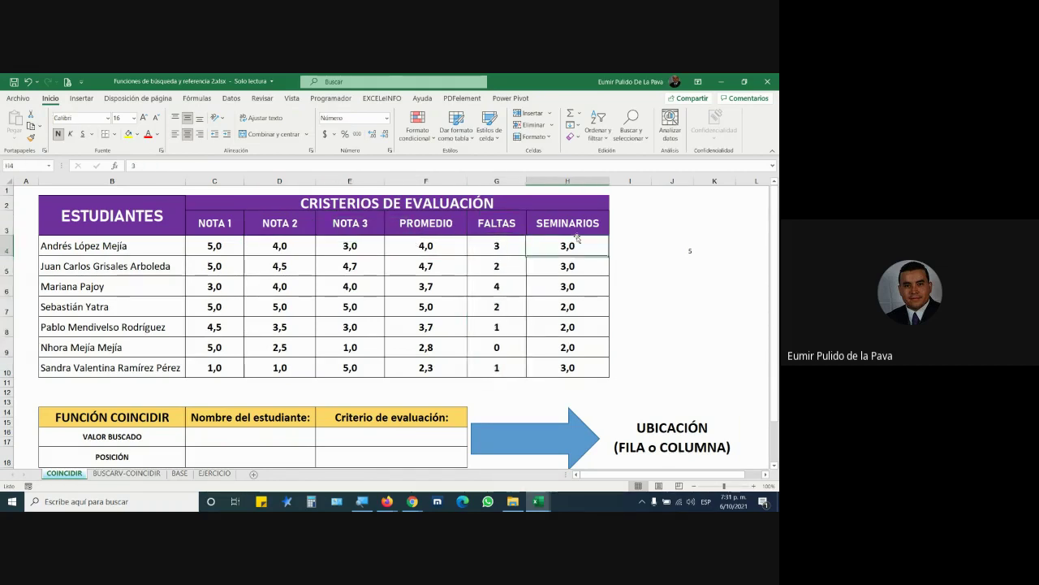
left_click_drag(568, 250, 554, 366)
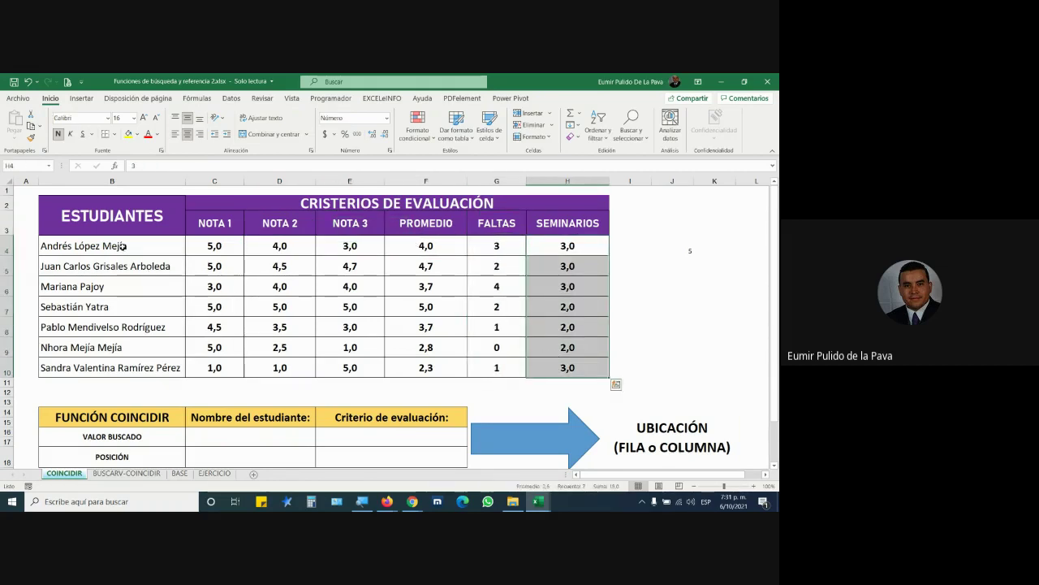
left_click_drag(124, 245, 122, 367)
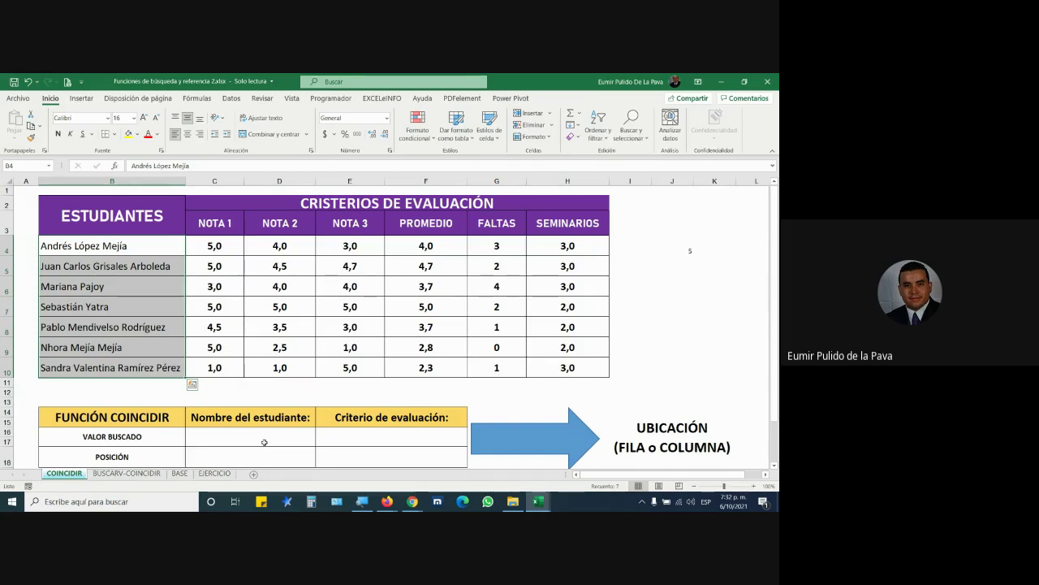
Pick a student name from the VALOR BUSCADO dropdown.
scroll(263, 442, "down", 1)
left_click(260, 390)
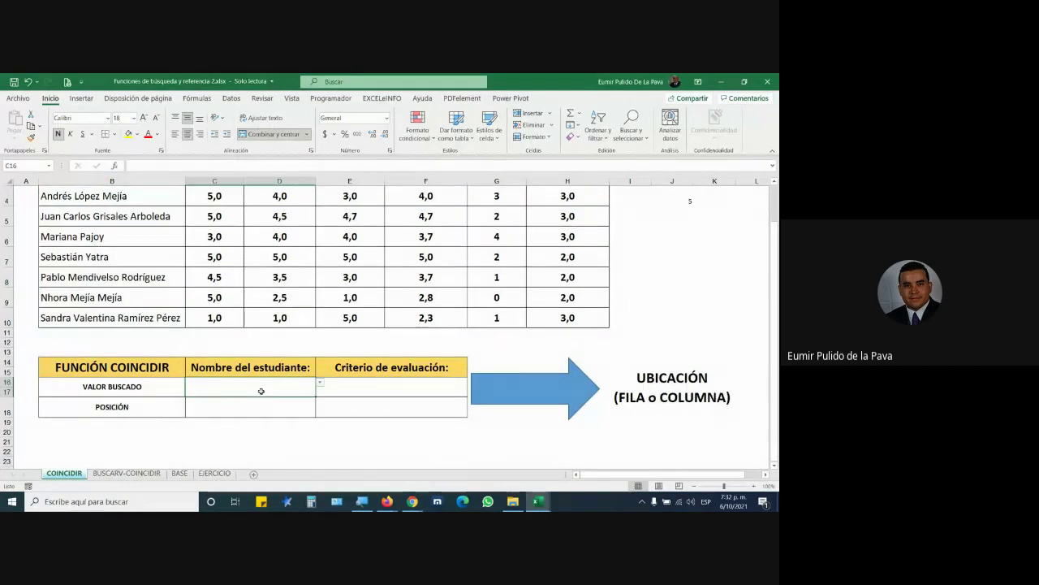
left_click(319, 382)
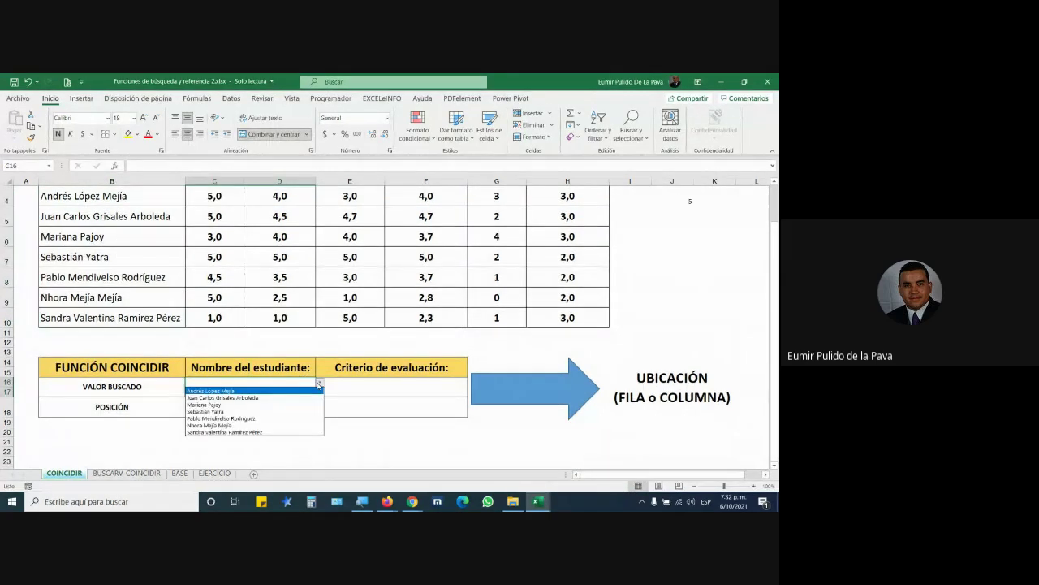
left_click(235, 404)
Choose FALTAS as the evaluation criterion, after briefly selecting NOTA 1.
left_click(390, 387)
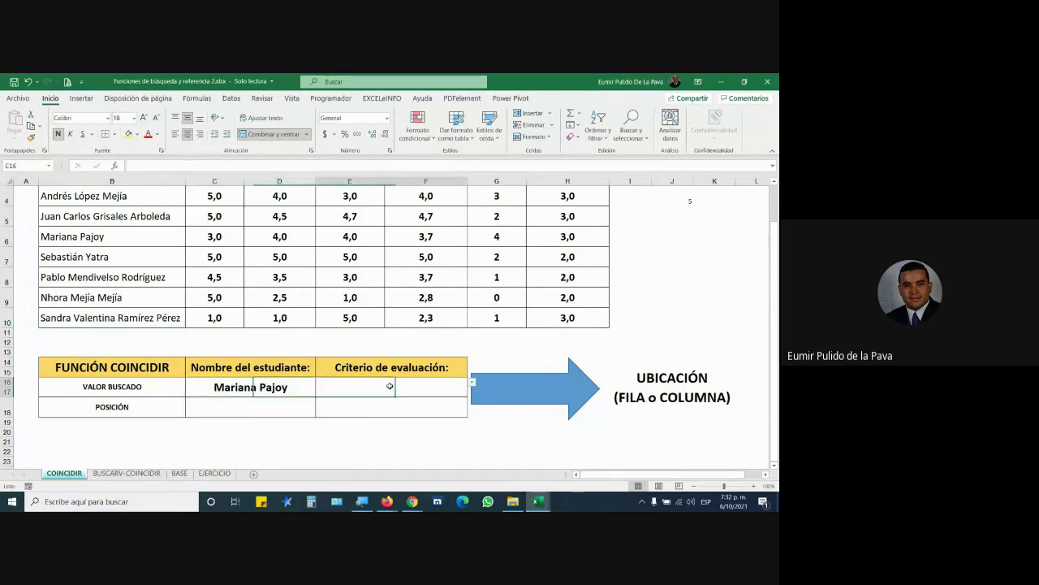
scroll(196, 224, "up", 1)
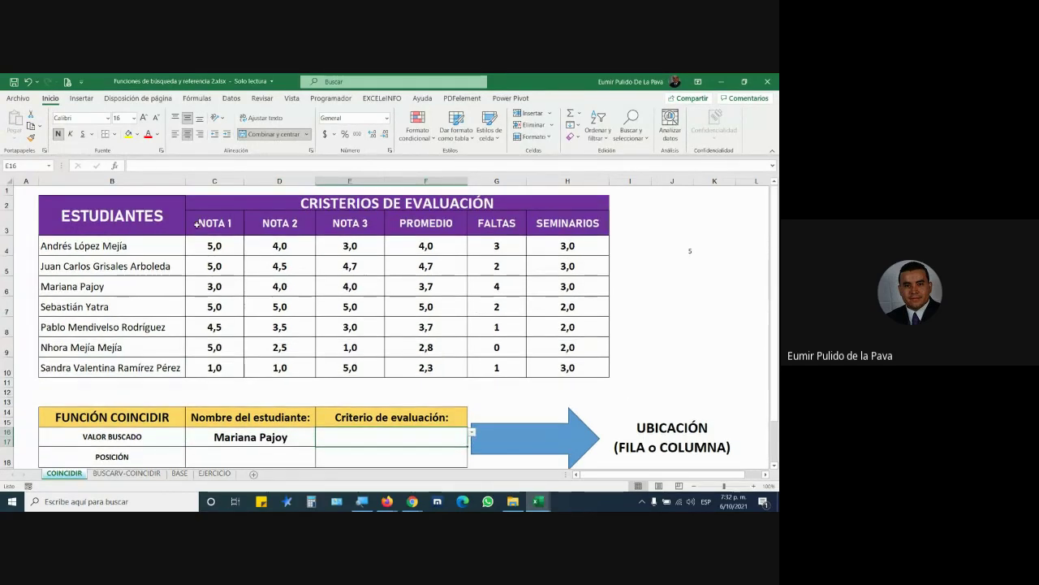
left_click(471, 432)
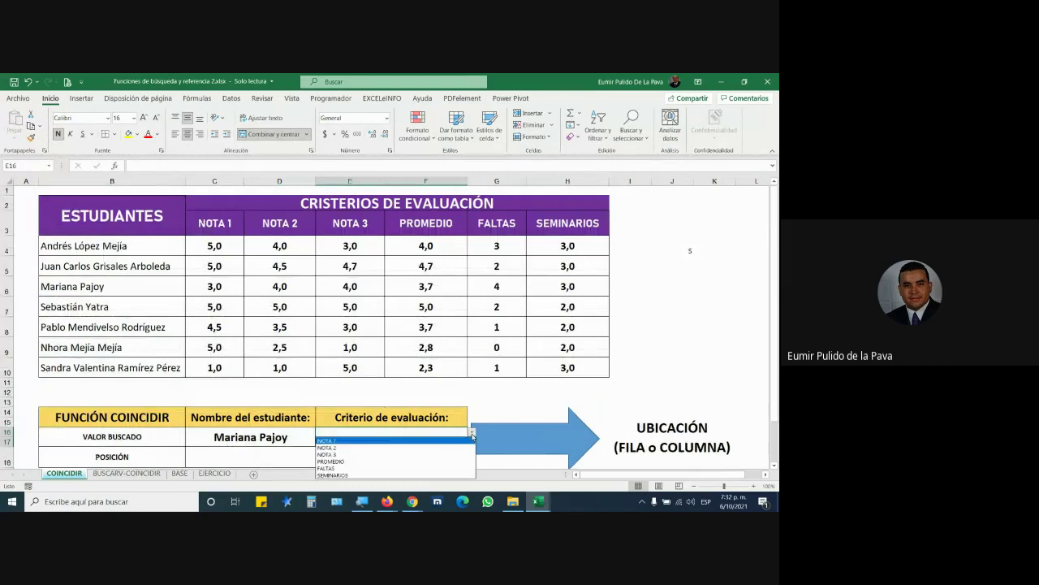
left_click(398, 441)
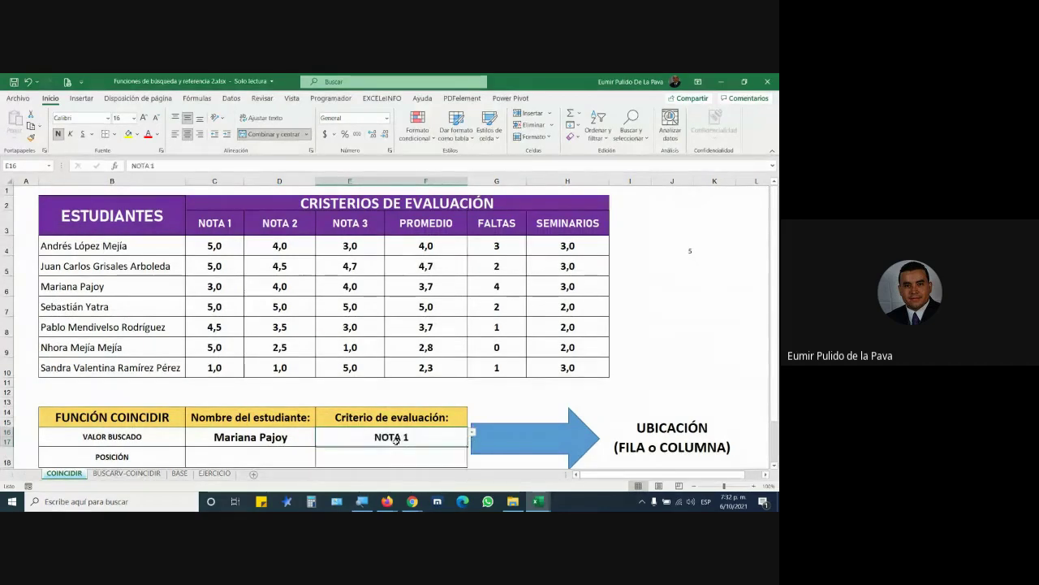
left_click(473, 433)
left_click(335, 463)
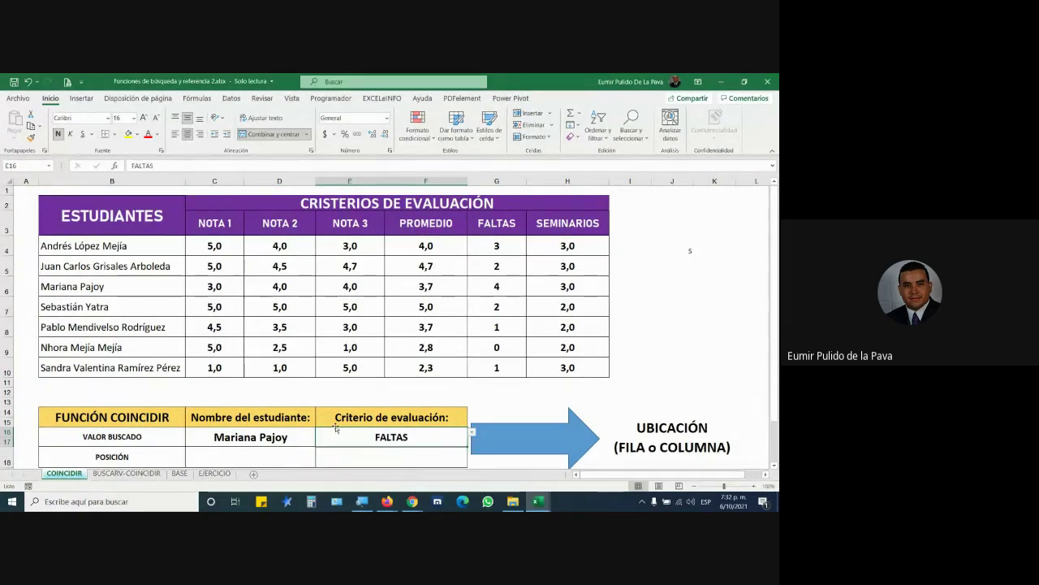
scroll(334, 426, "down", 1)
scroll(333, 425, "up", 1)
Begin typing =coin in C18 and magnify the screen to 200%.
left_click(248, 457)
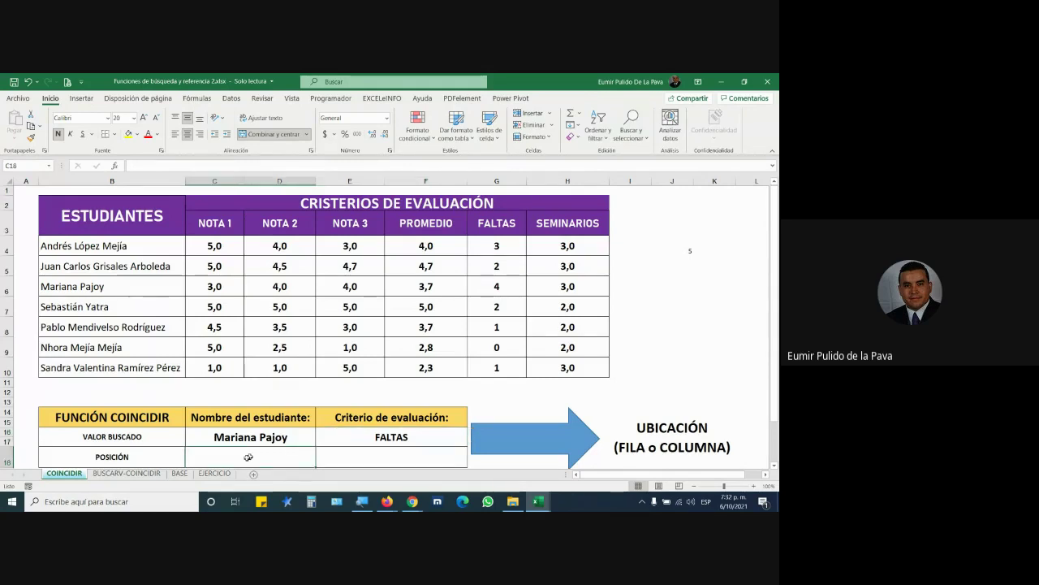
scroll(308, 292, "down", 1)
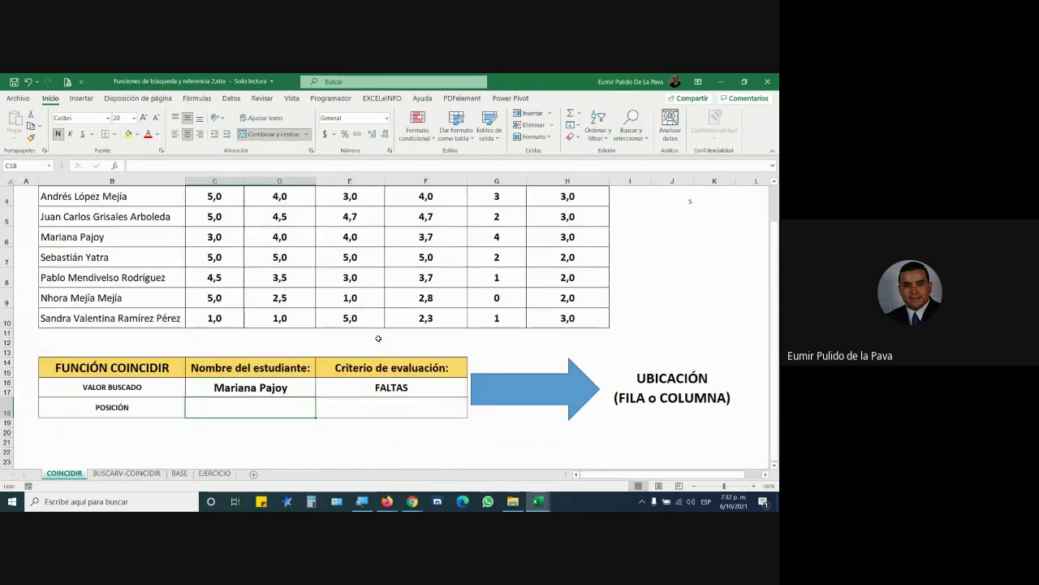
type("=coi")
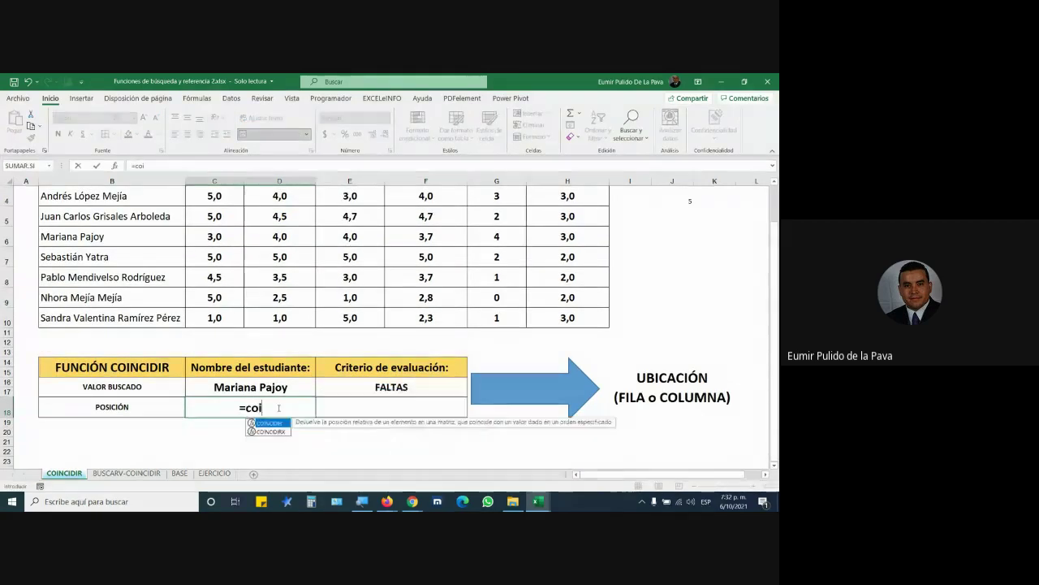
type("n")
key("super+plus")
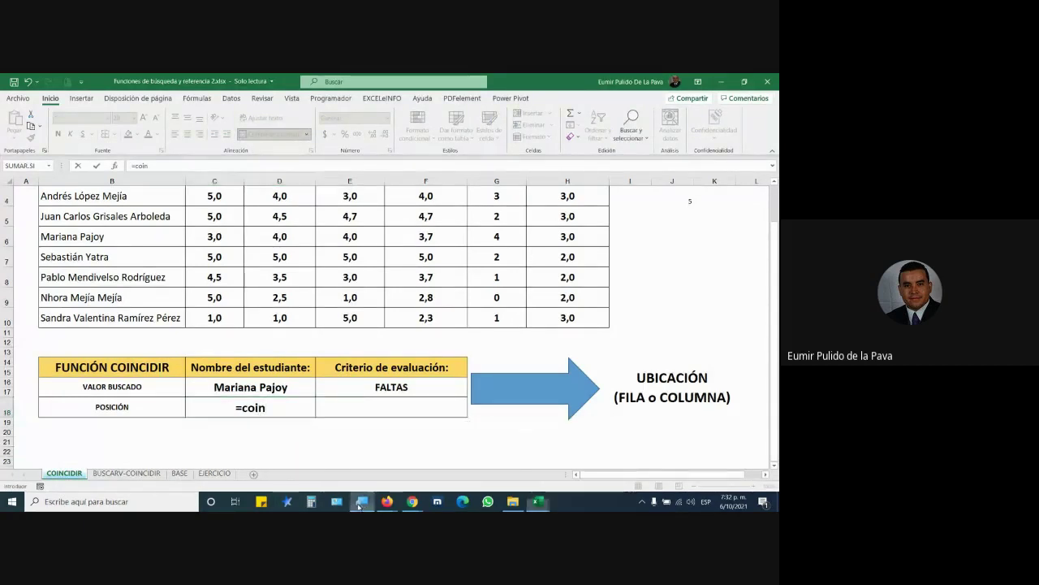
key("super+plus")
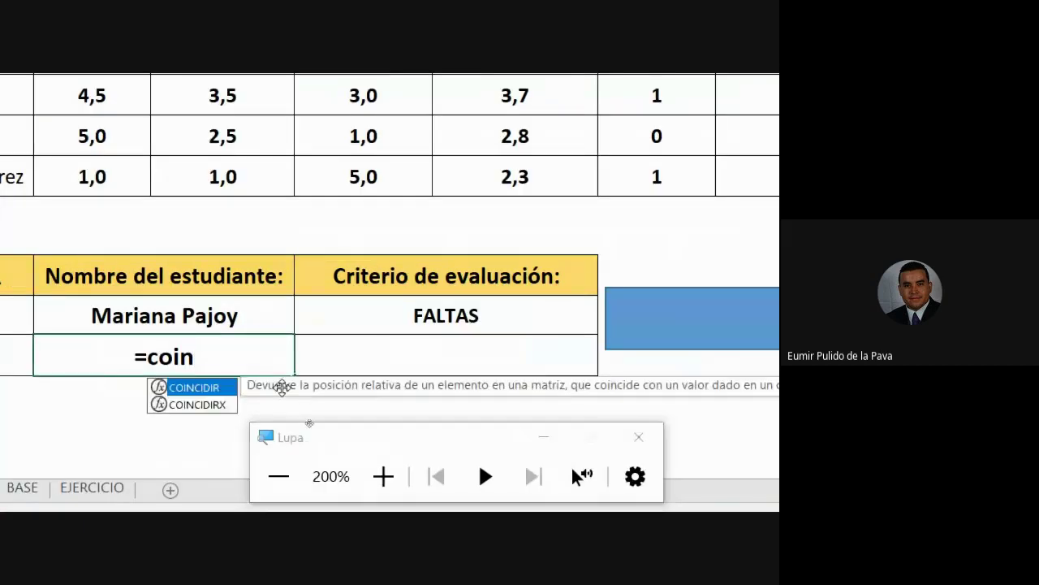
left_click(558, 442)
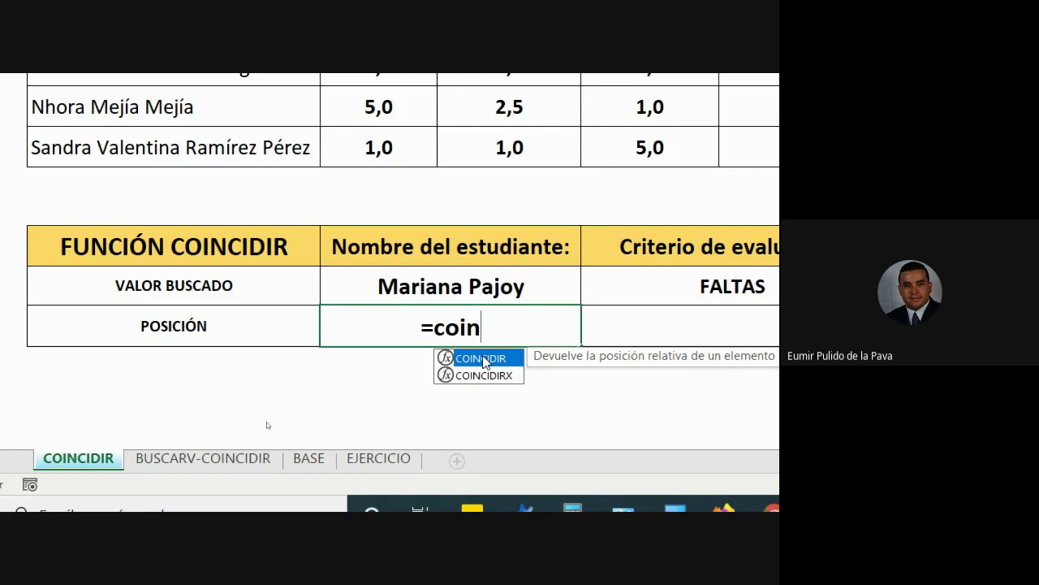
Insert the COINCIDIR function with the chosen student in C16 as lookup value.
scroll(729, 397, "right", 2)
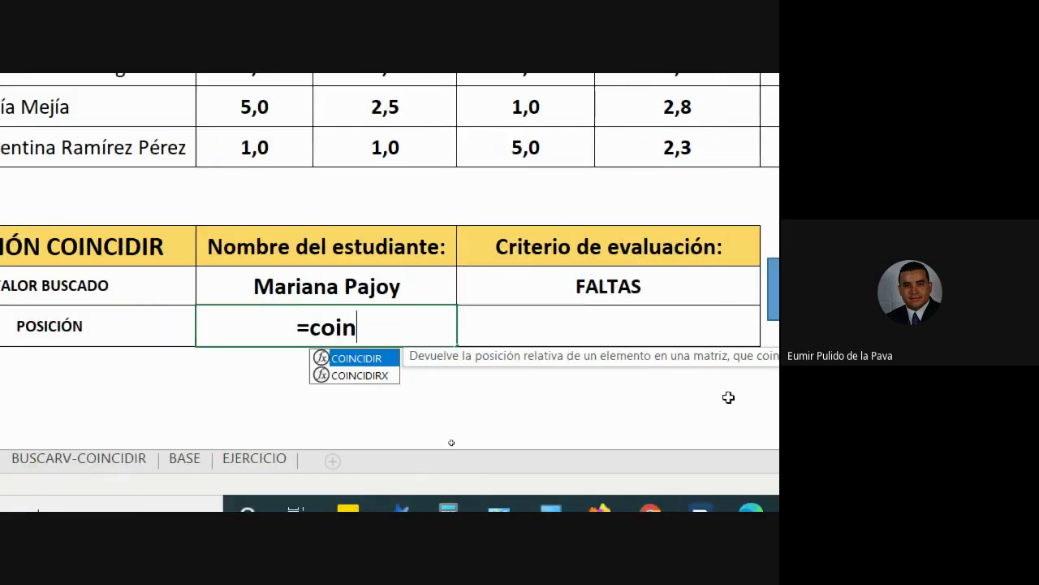
scroll(728, 397, "right", 2)
scroll(738, 397, "right", 2)
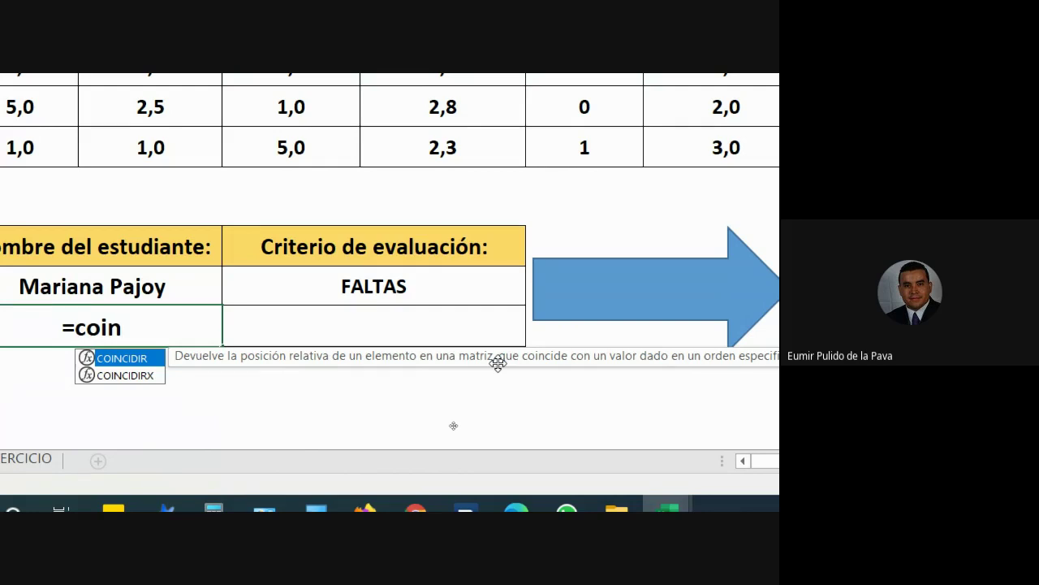
scroll(498, 363, "right", 2)
scroll(498, 363, "right", 3)
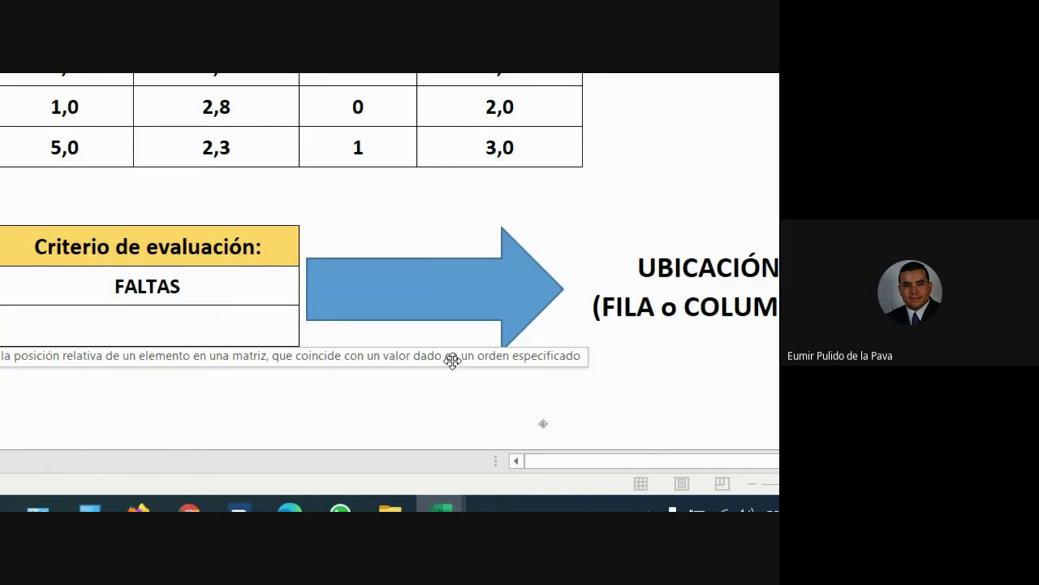
scroll(287, 359, "left", 3)
scroll(41, 419, "left", 2)
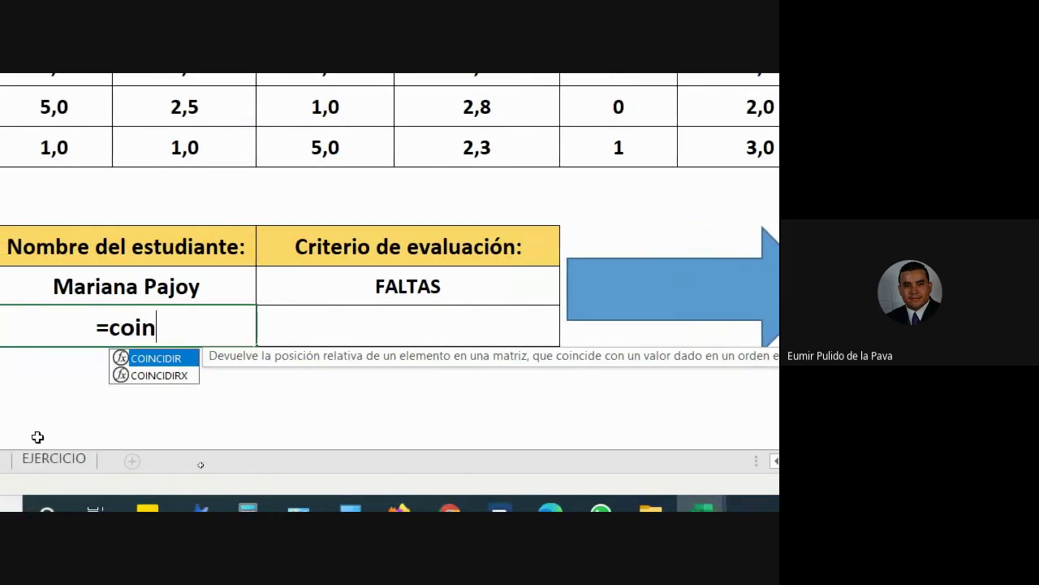
scroll(29, 439, "left", 3)
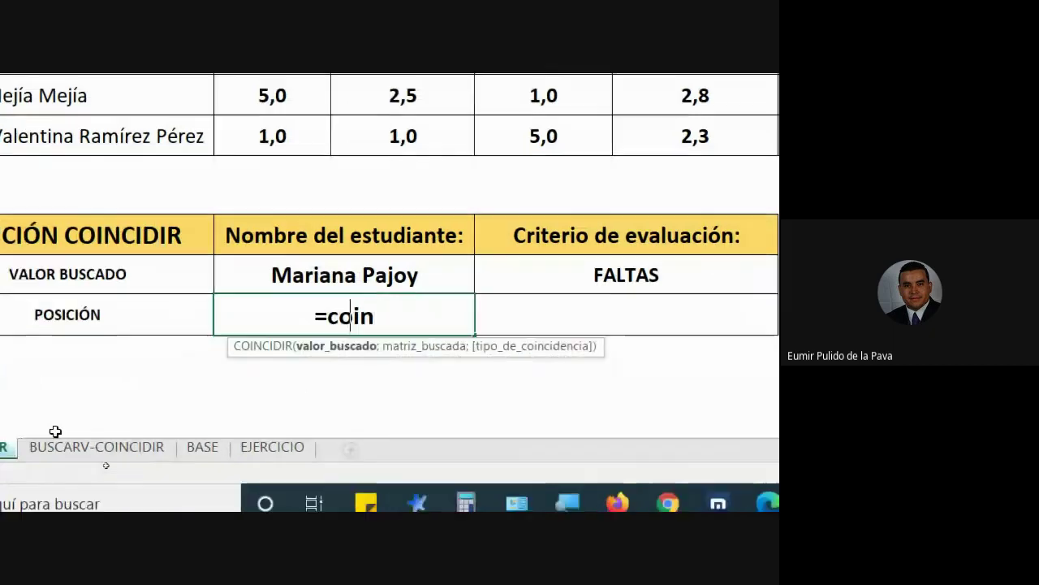
key("Tab")
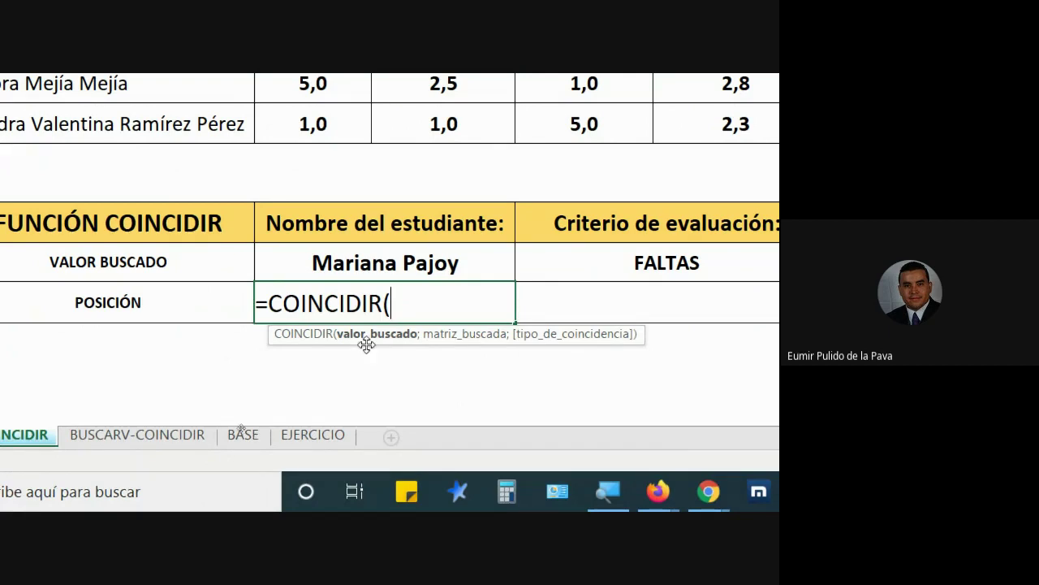
left_click(393, 271)
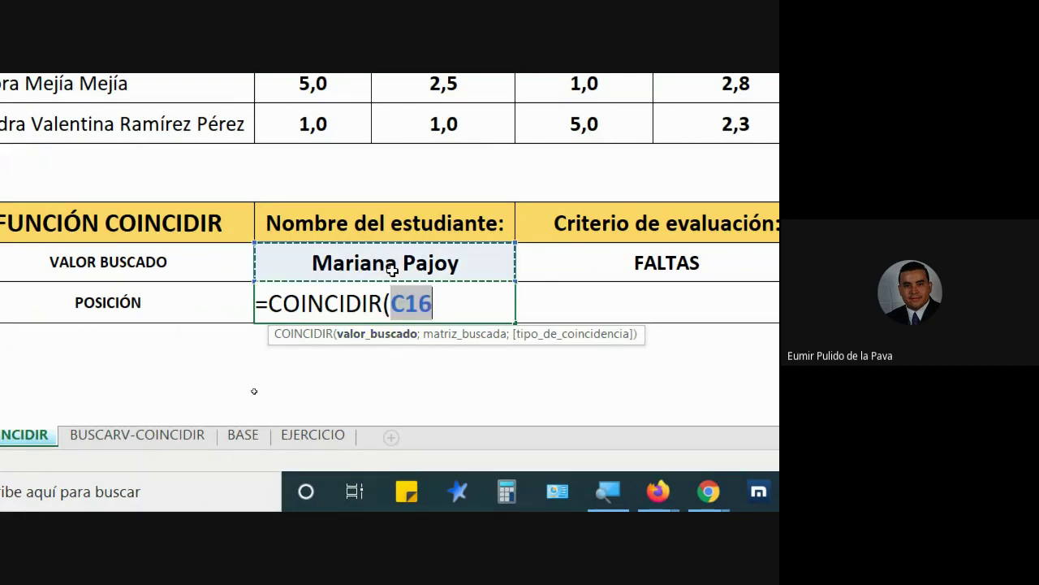
type(";")
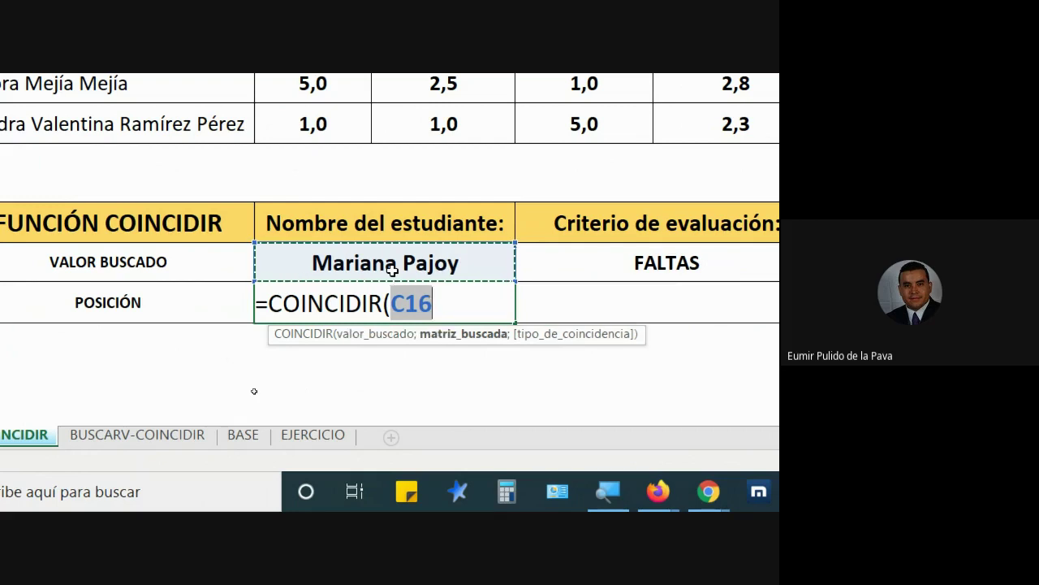
Add the range B4:B10 and exact-match type 0, closing =COINCIDIR(C16;B4:B10;0).
scroll(83, 306, "up", 2)
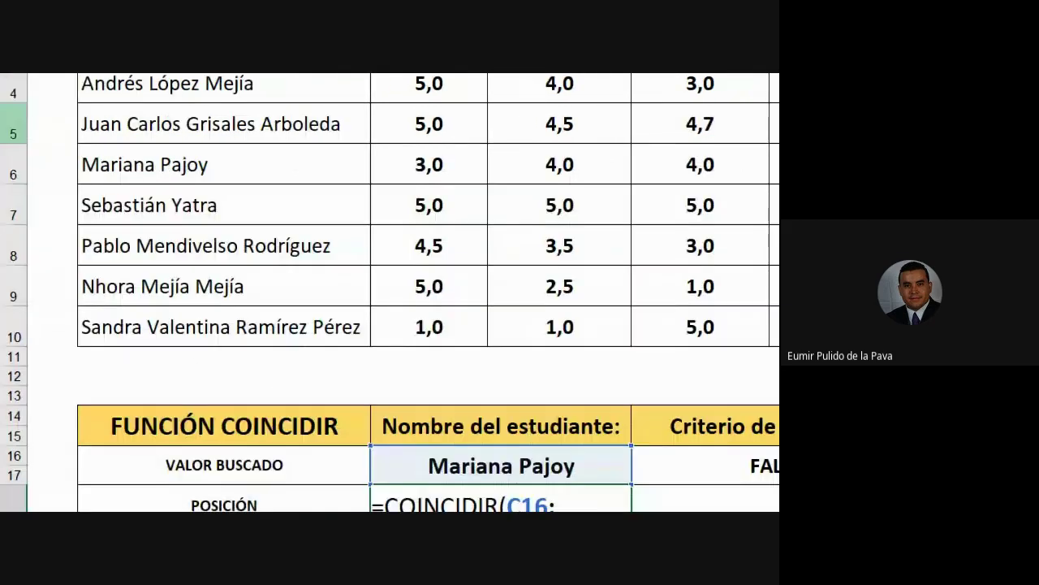
scroll(166, 279, "up", 1)
left_click_drag(166, 273, 149, 460)
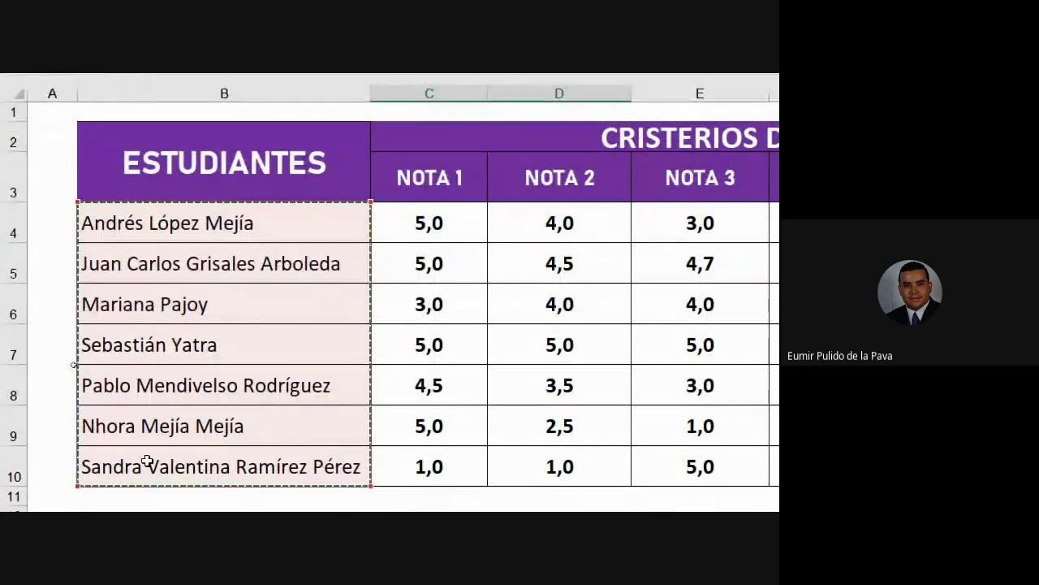
scroll(147, 461, "down", 2)
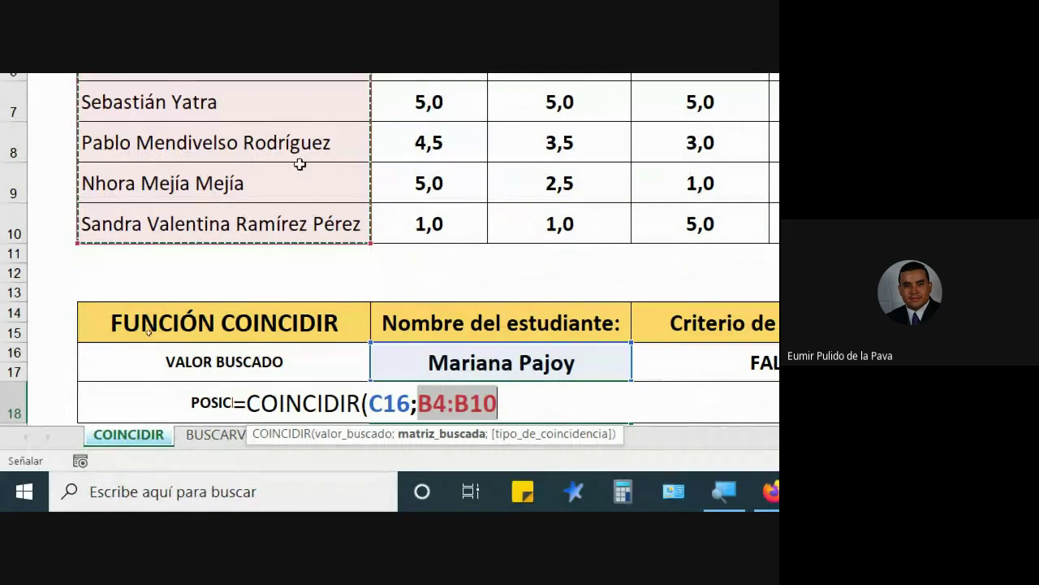
scroll(268, 138, "up", 1)
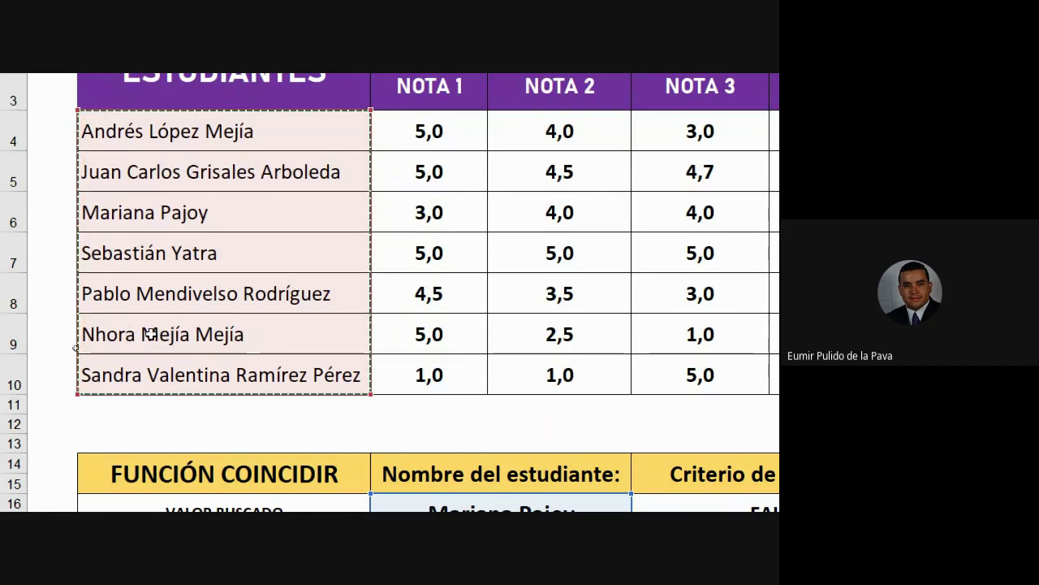
scroll(163, 114, "up", 1)
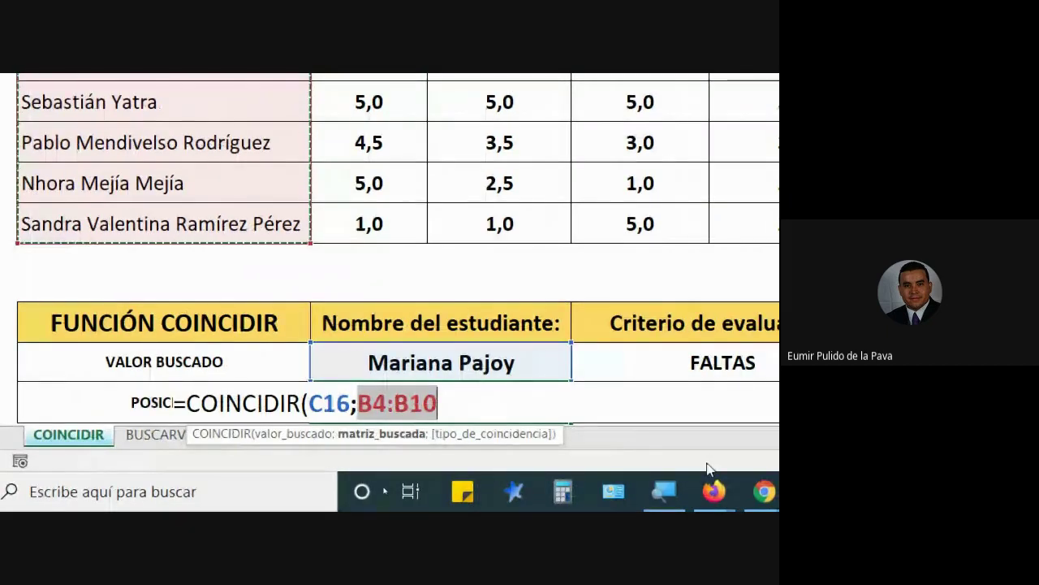
type(";")
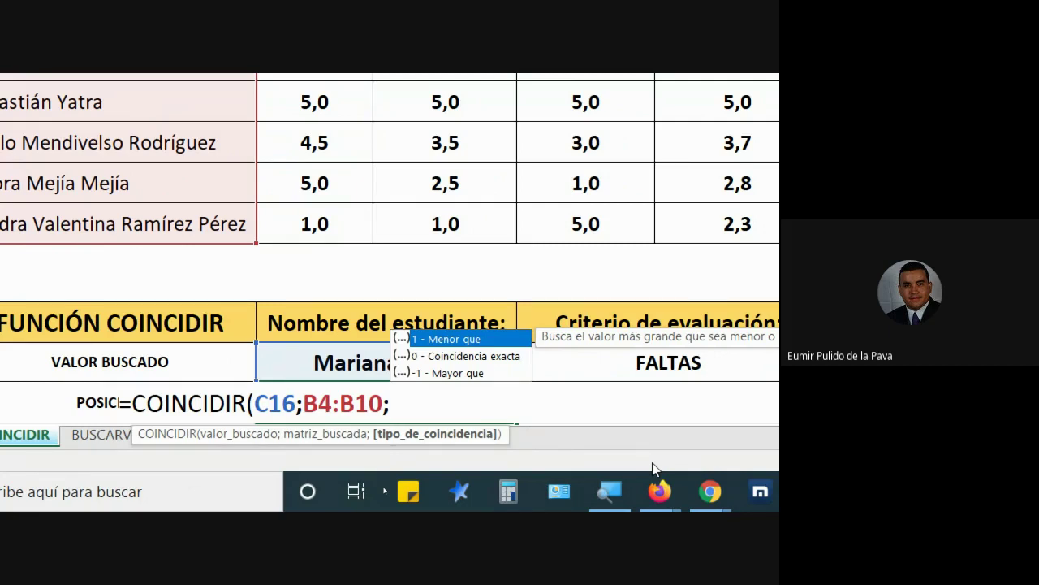
left_click(473, 359)
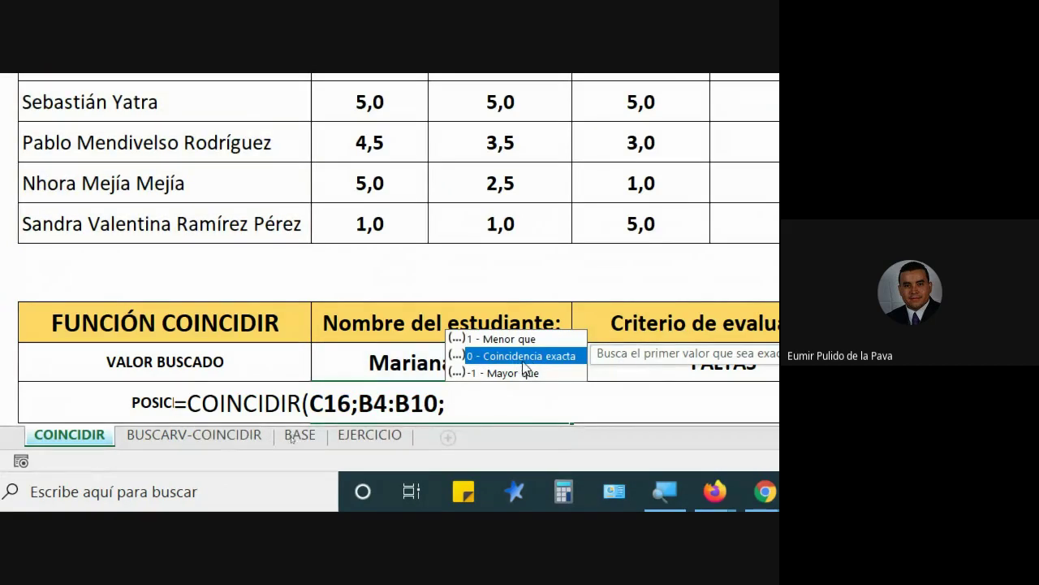
double_click(520, 363)
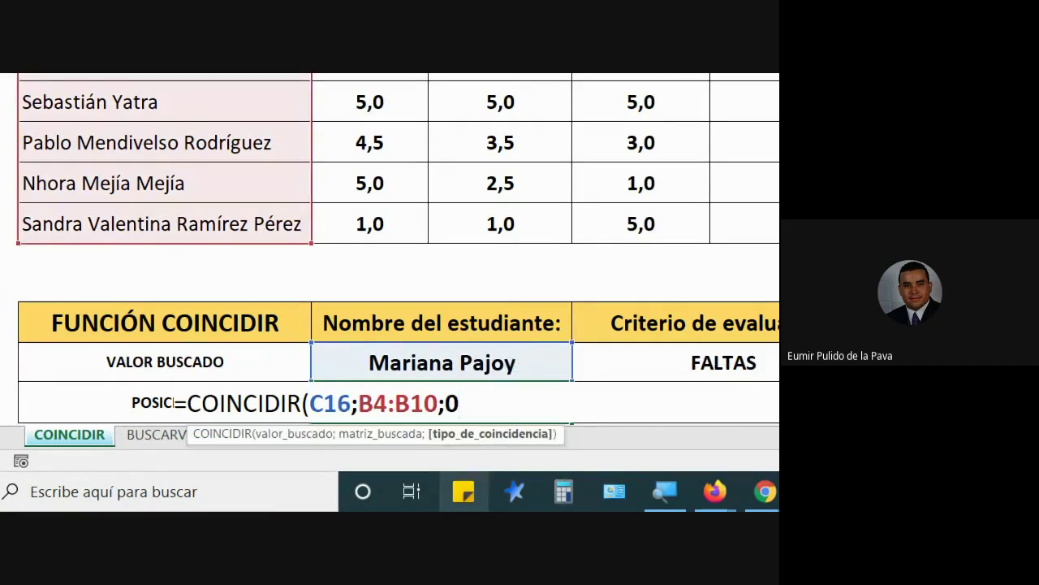
type(")")
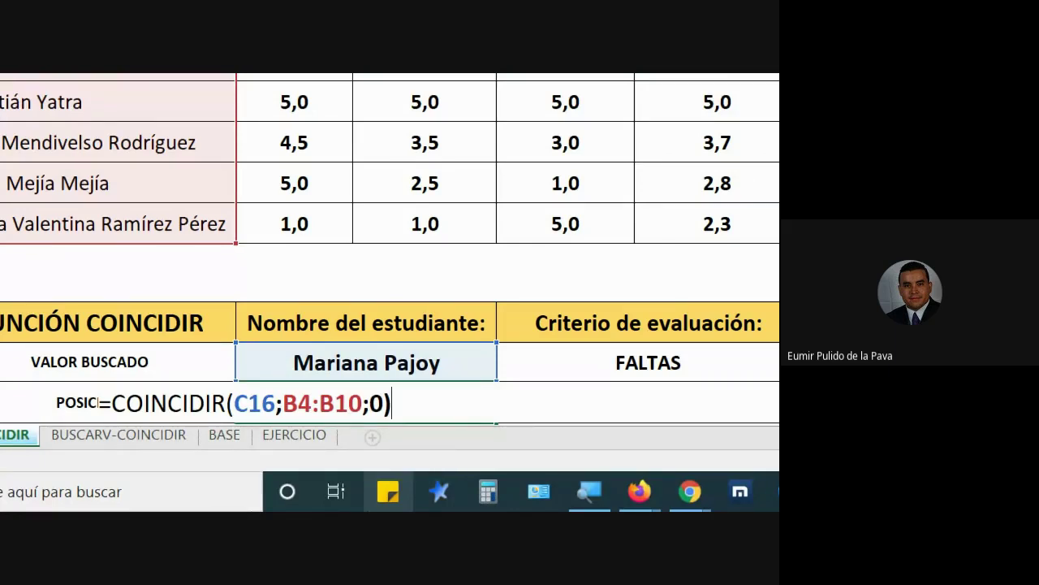
Confirm the formula showing position 3, then pick the last student so it returns 7.
key("Return")
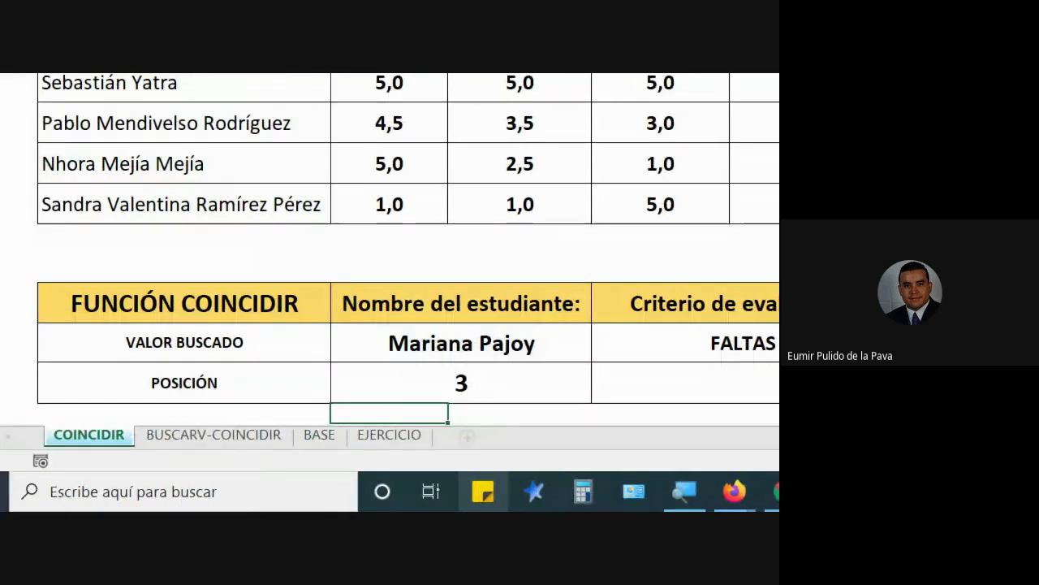
left_click(530, 347)
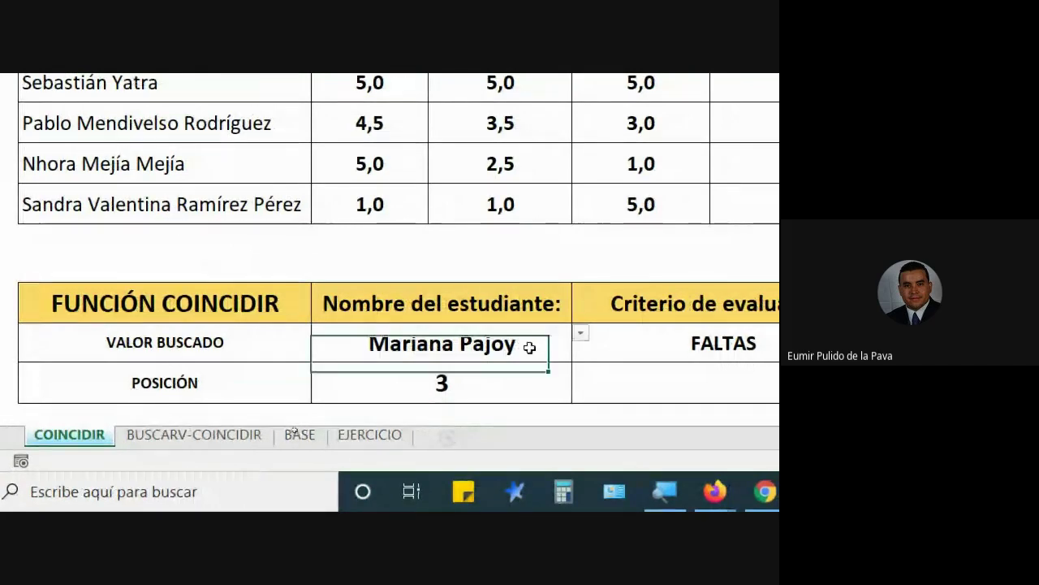
left_click(580, 333)
left_click(490, 431)
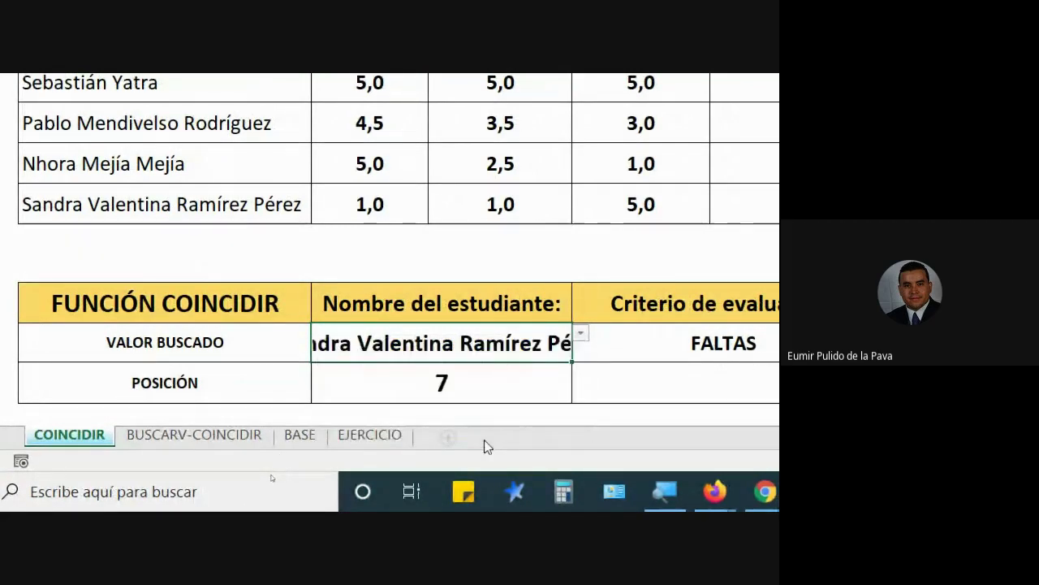
left_click(441, 383)
Pick the first student from the dropdown so the position shows 1.
left_click(541, 339)
left_click(580, 334)
left_click(455, 346)
left_click(451, 390)
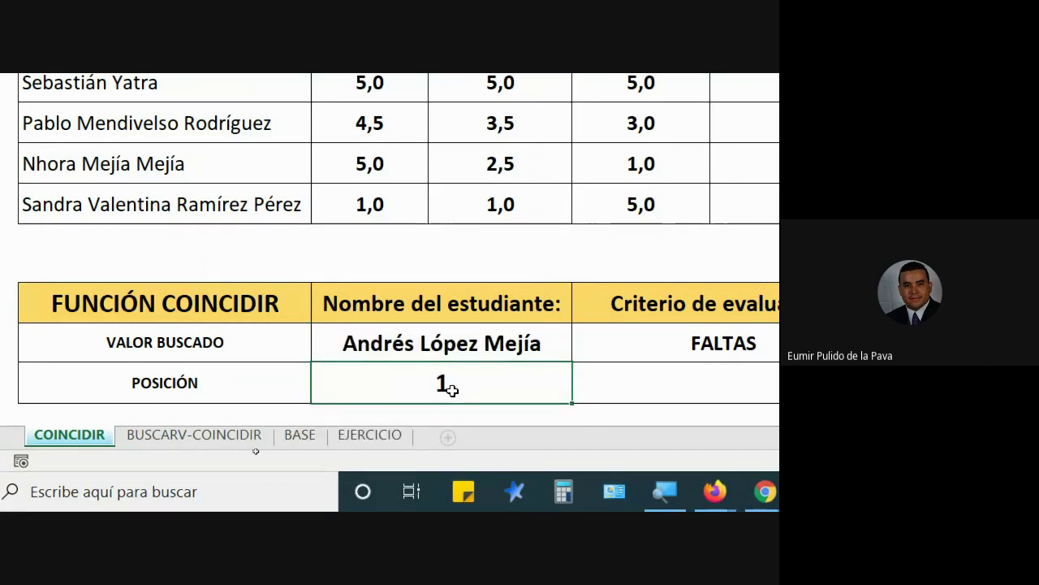
Count down the student names in the table to show how positions are numbered.
left_click(209, 156)
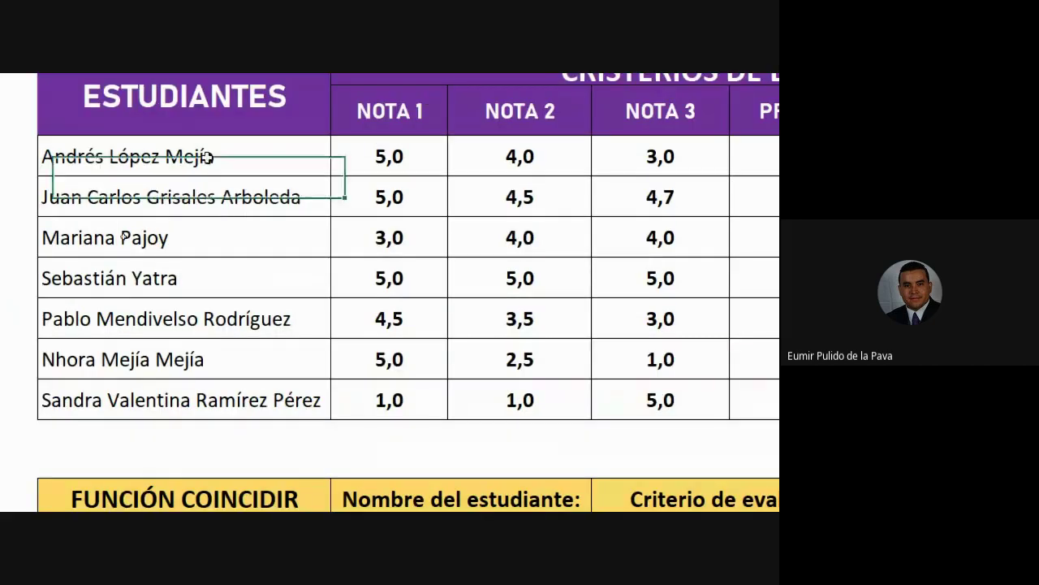
left_click(209, 197)
left_click(188, 238)
left_click(176, 278)
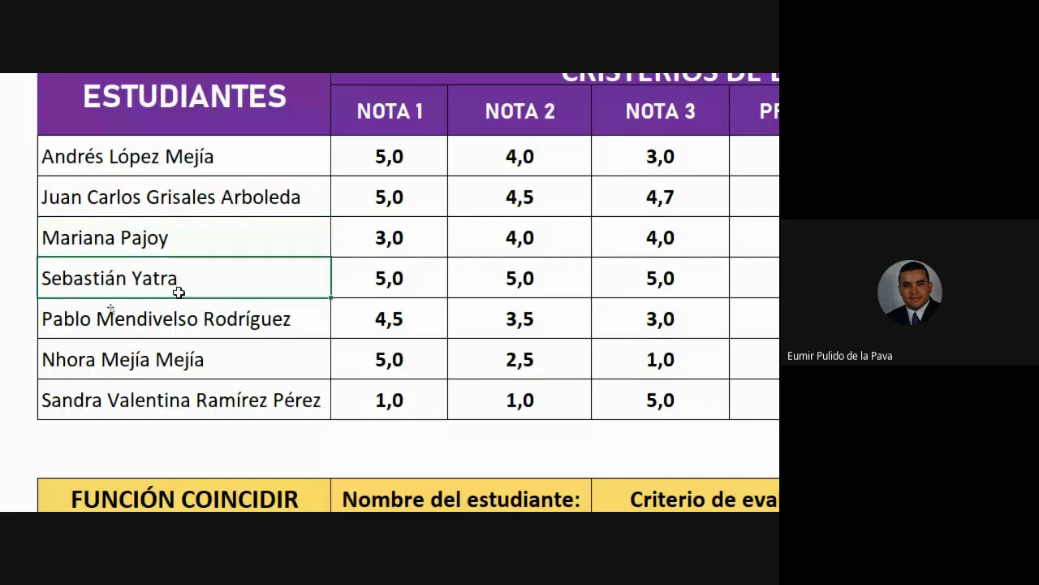
left_click(187, 323)
left_click(185, 355)
left_click(179, 400)
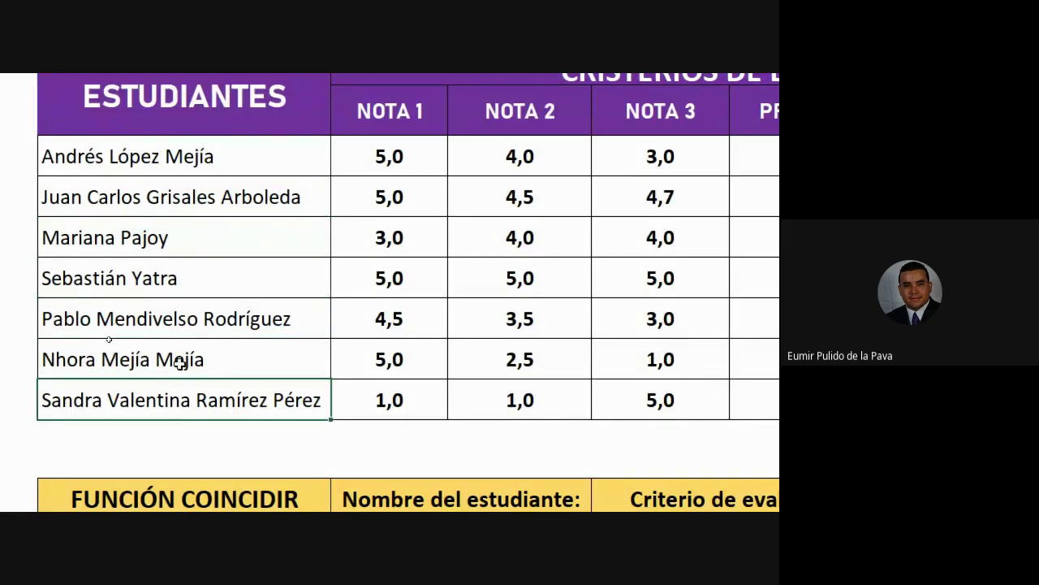
Choose the sixth student as the searched name so POSICIÓN shows 6.
left_click(487, 341)
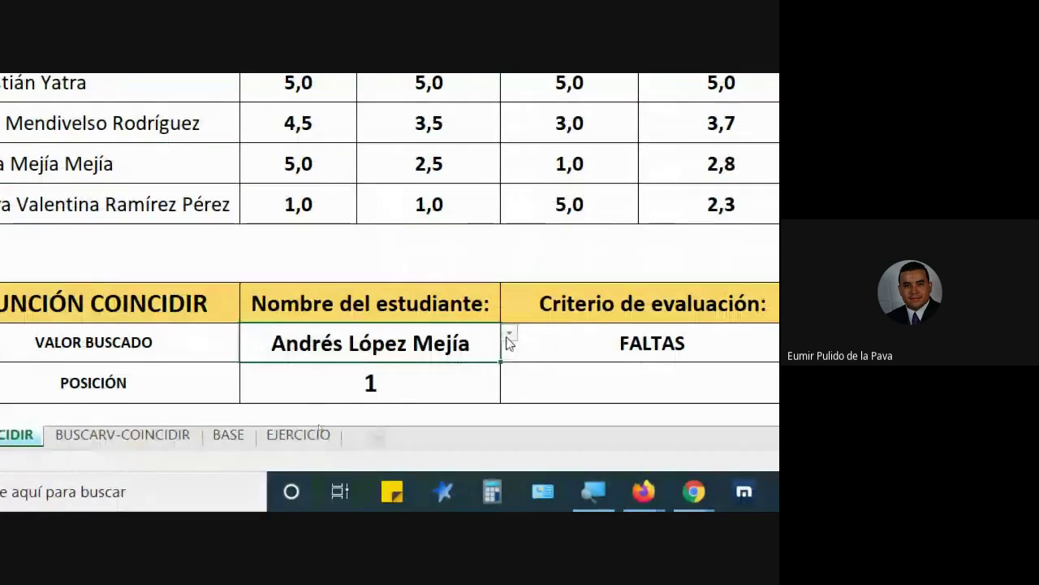
left_click(510, 333)
left_click(408, 420)
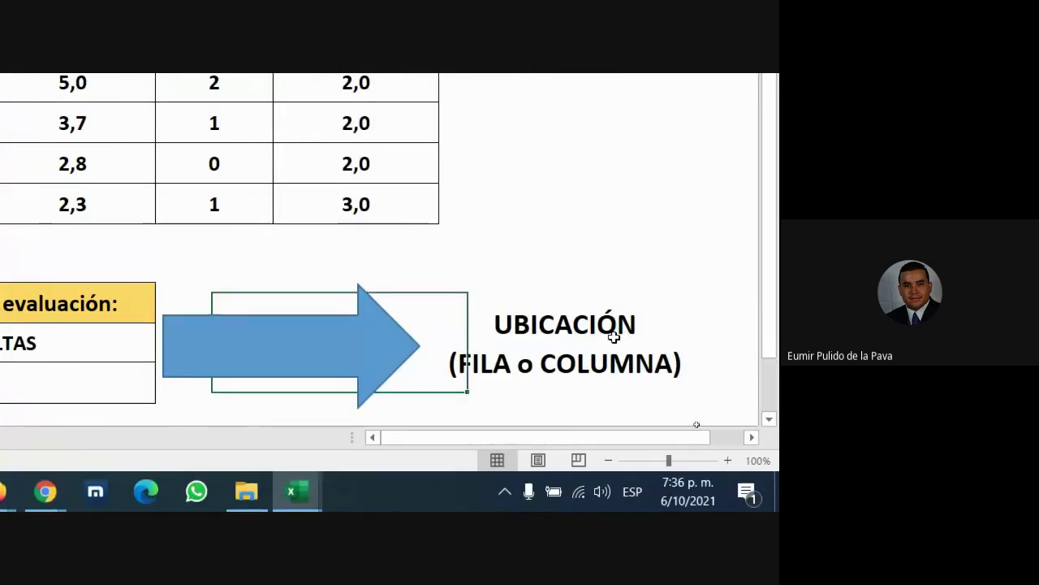
left_click(613, 337)
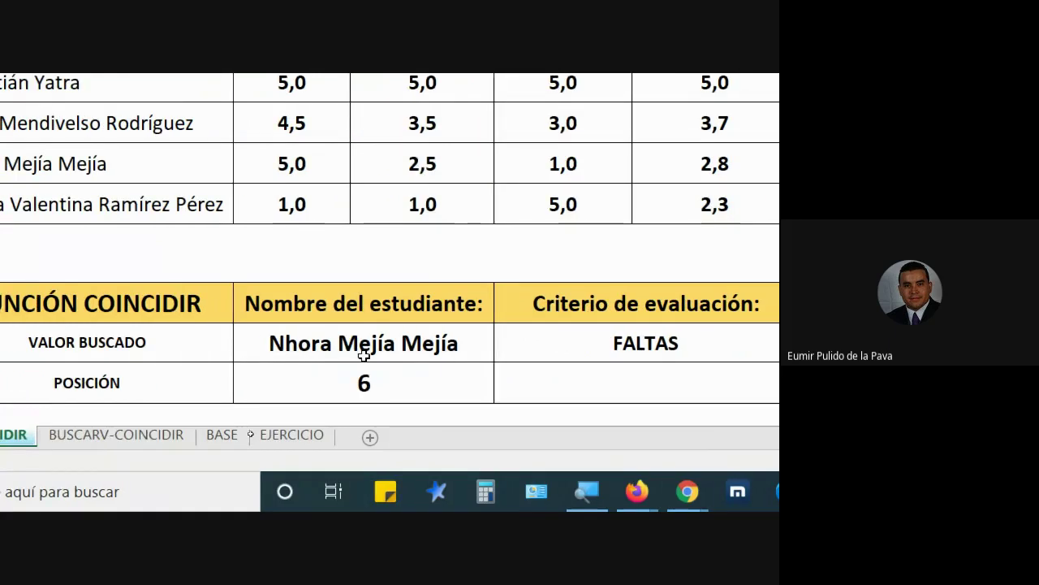
left_click(364, 383)
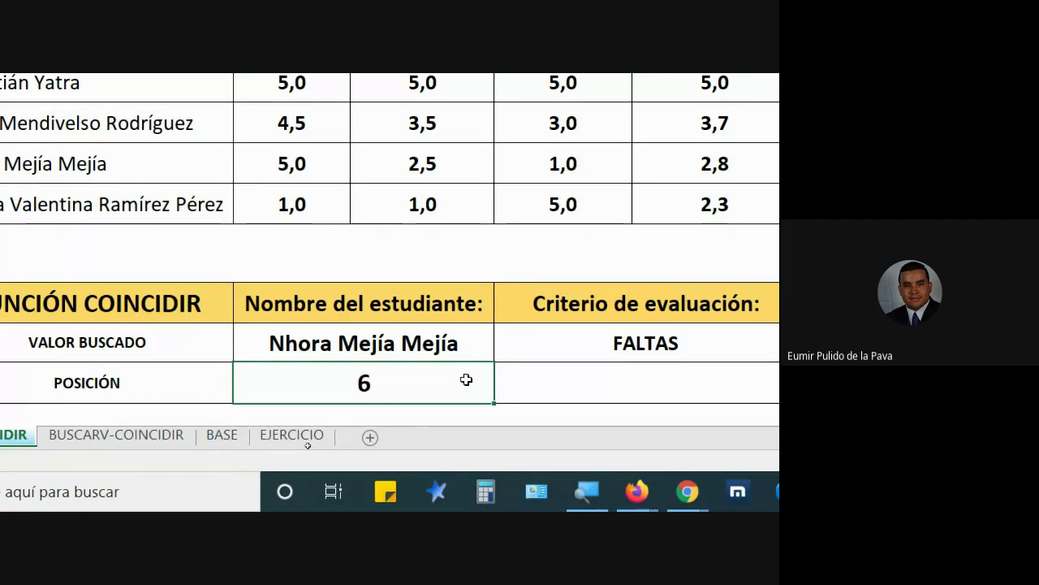
Start =COINCIDIR(E16; in the criterion position cell, using FALTAS as lookup value.
left_click(707, 380)
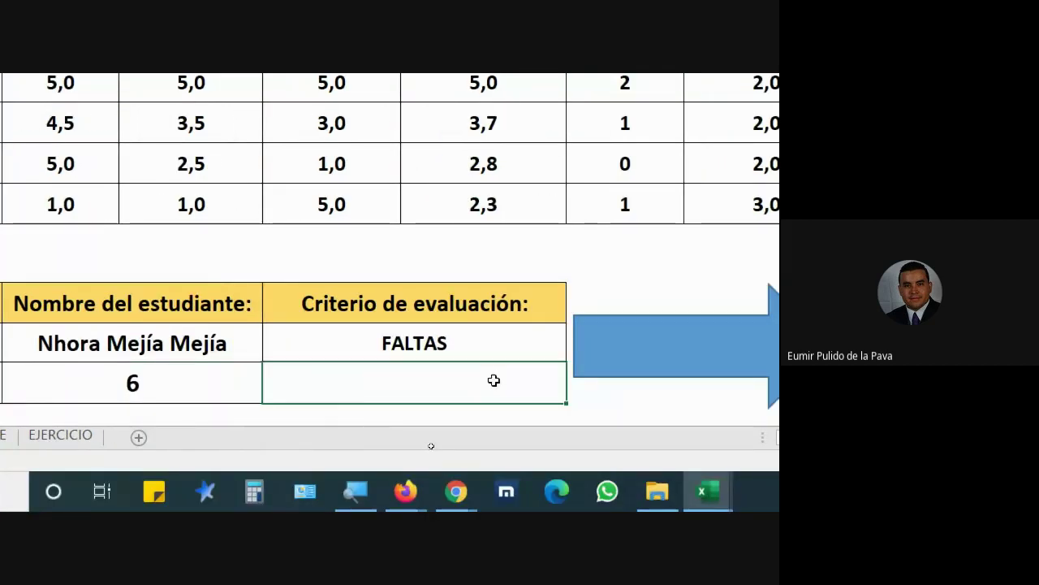
type("=coinci")
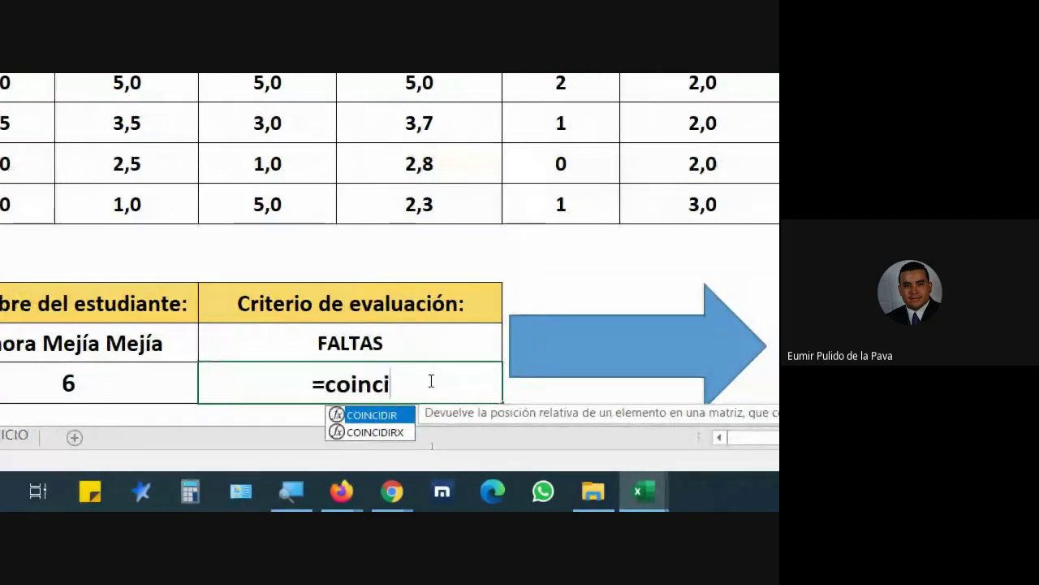
key("Tab")
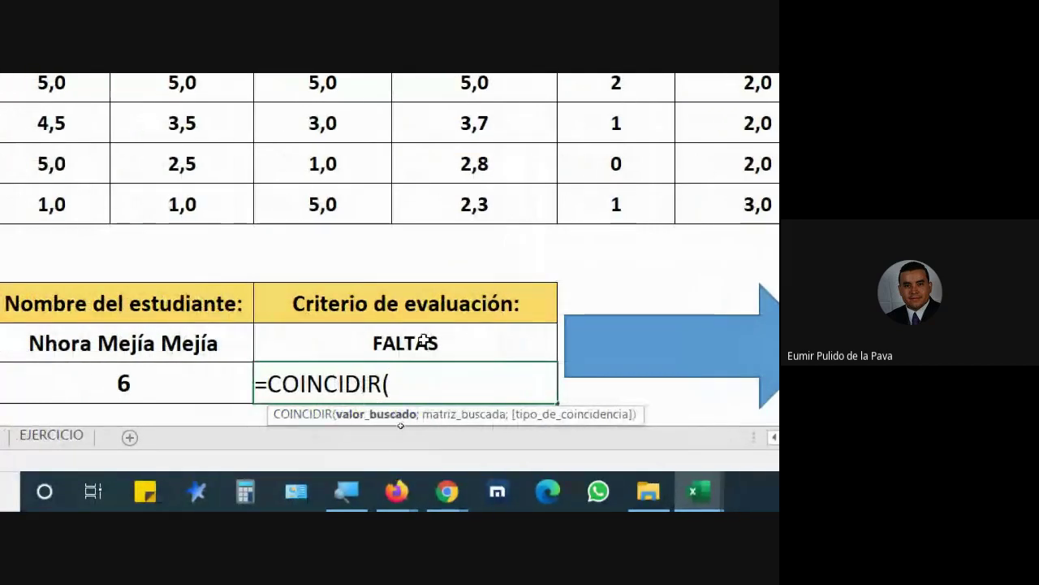
left_click(424, 341)
type(";")
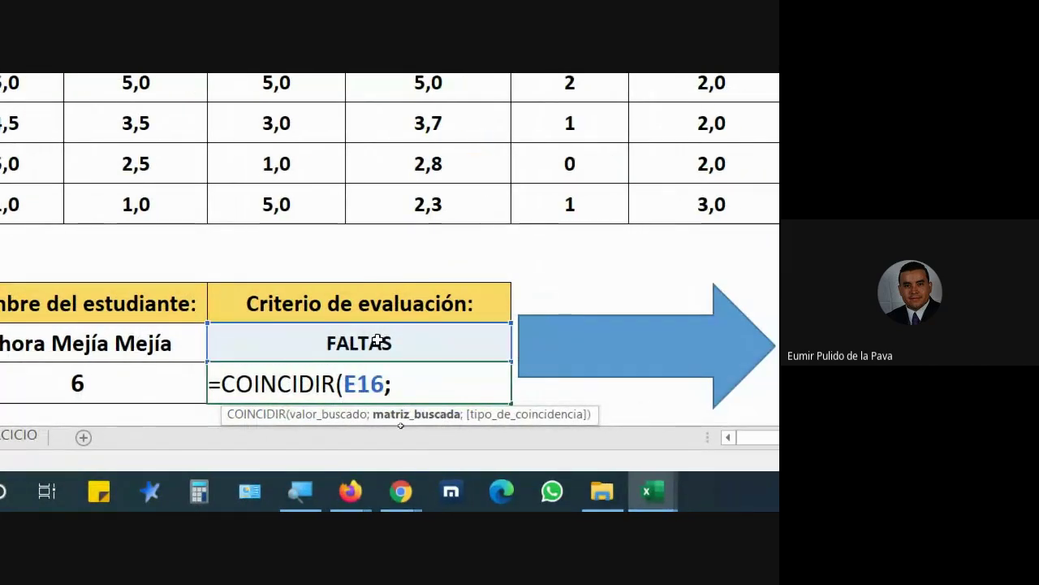
Add the header range C3:H3 and exact match 0, confirming to return 5.
scroll(357, 243, "up", 1)
scroll(358, 203, "up", 1)
left_click(397, 203)
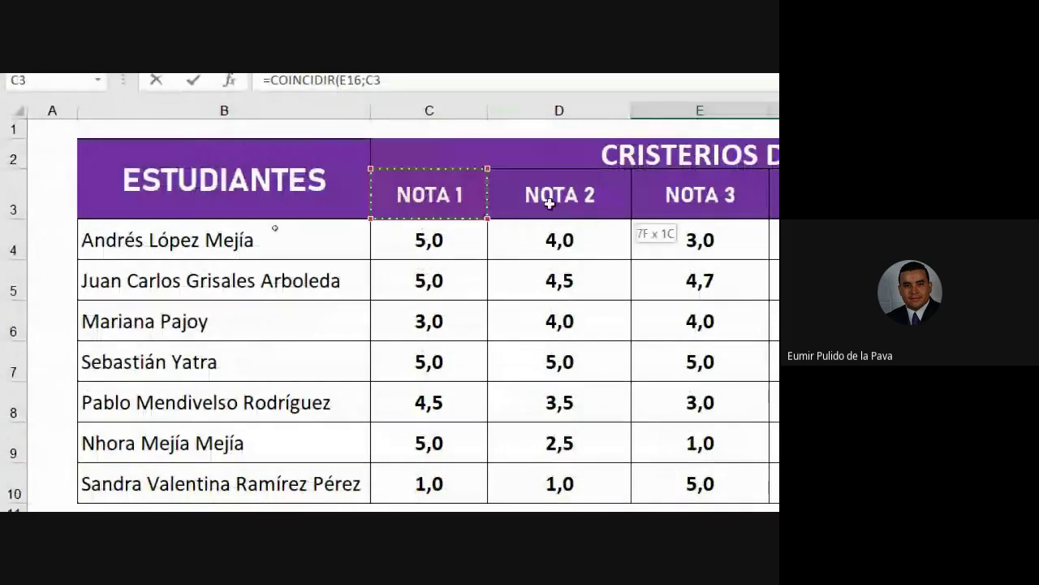
left_click_drag(550, 203, 747, 199)
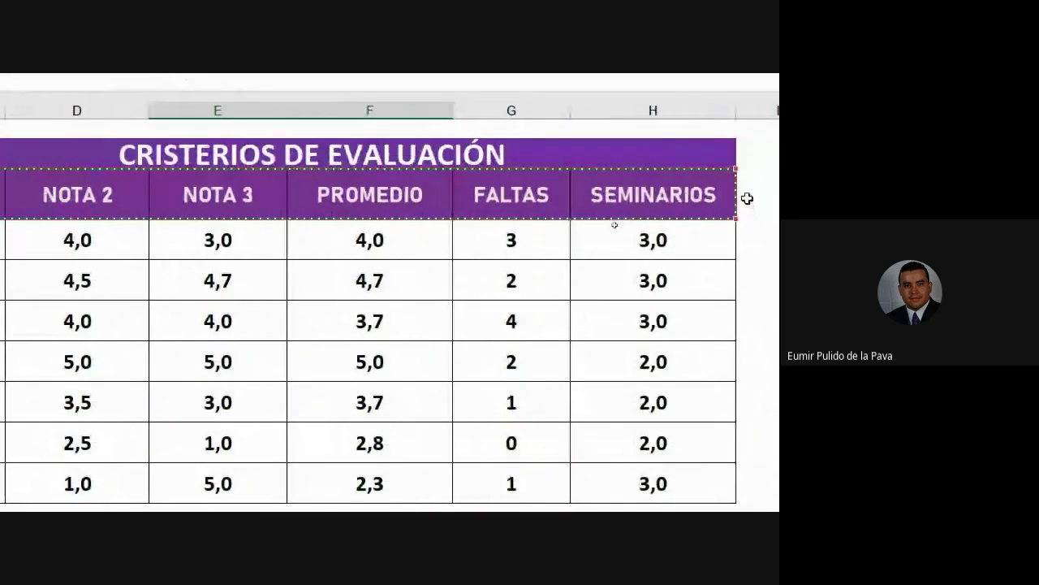
scroll(34, 347, "left", 2)
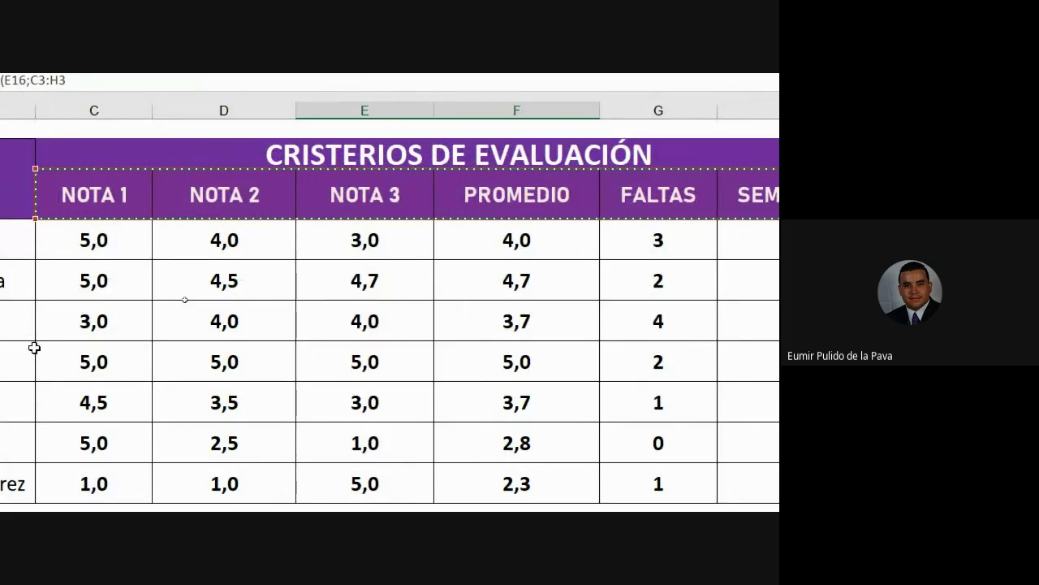
scroll(34, 348, "down", 2)
scroll(390, 325, "right", 2)
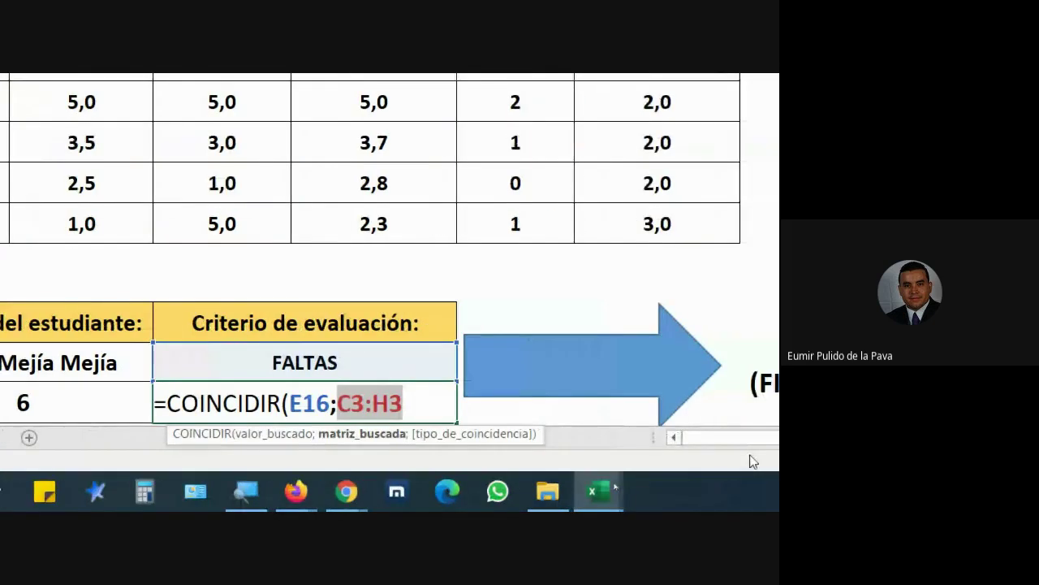
type(";")
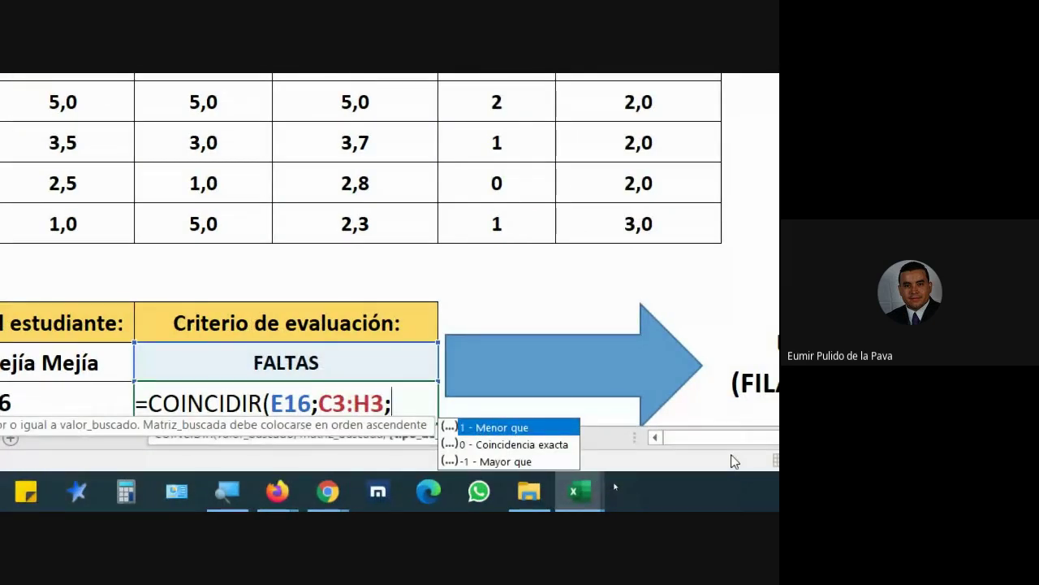
type("0")
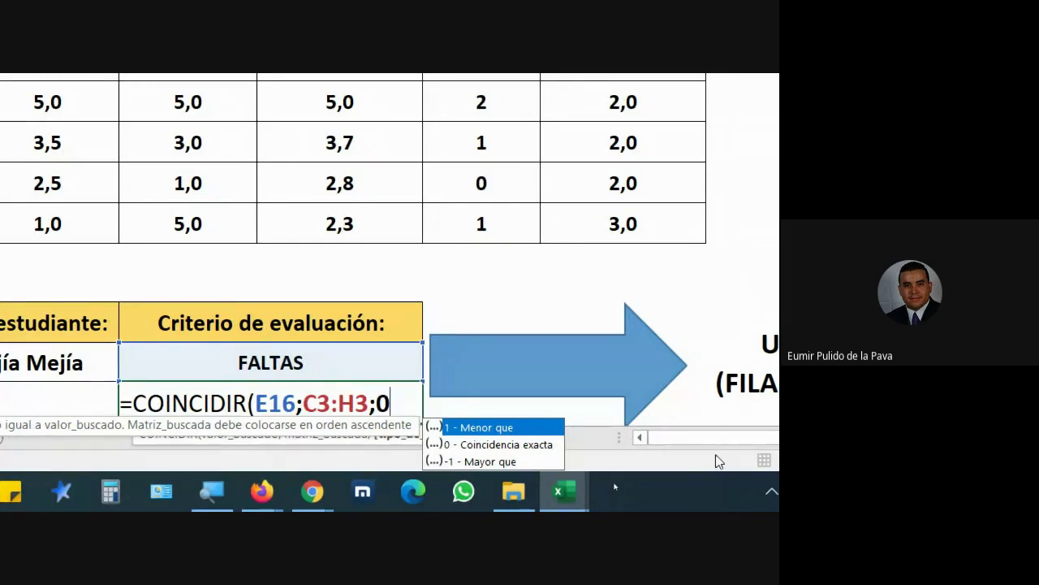
type(")")
key("Return")
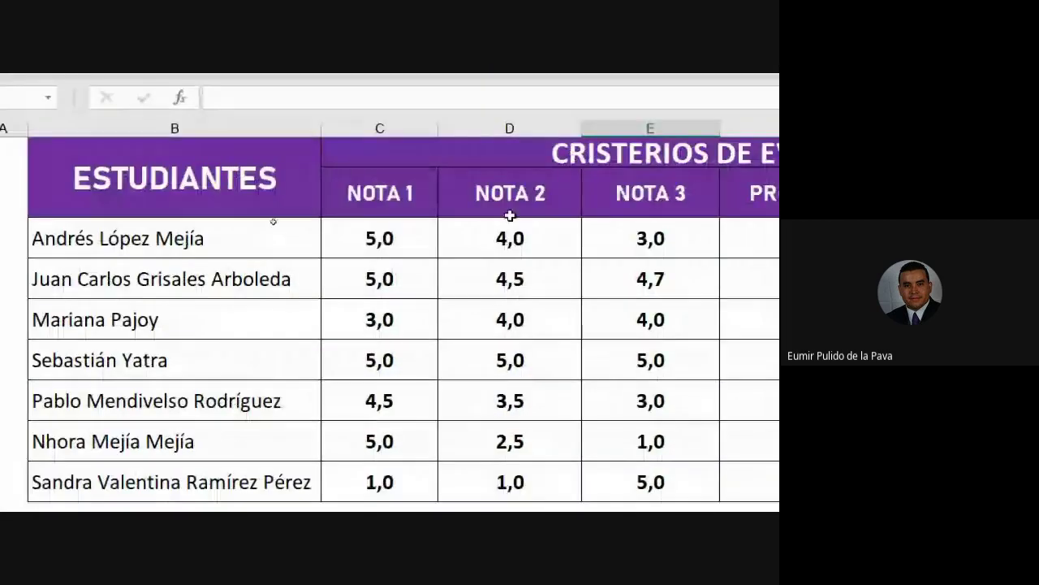
Point out the NOTA 1, NOTA 2, PROMEDIO, FALTAS and NOTA 3 criterion columns.
left_click(380, 128)
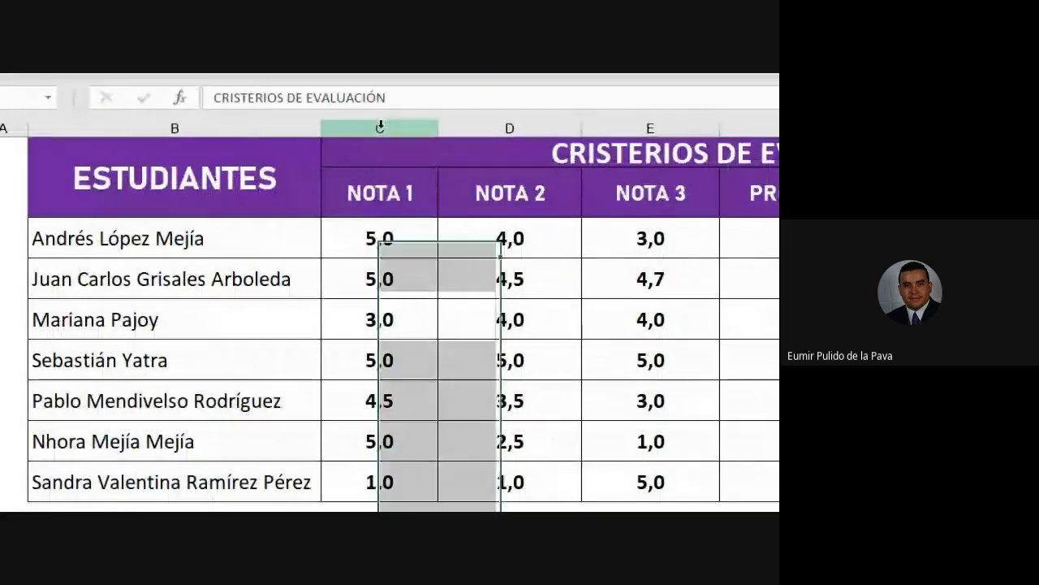
left_click(529, 123)
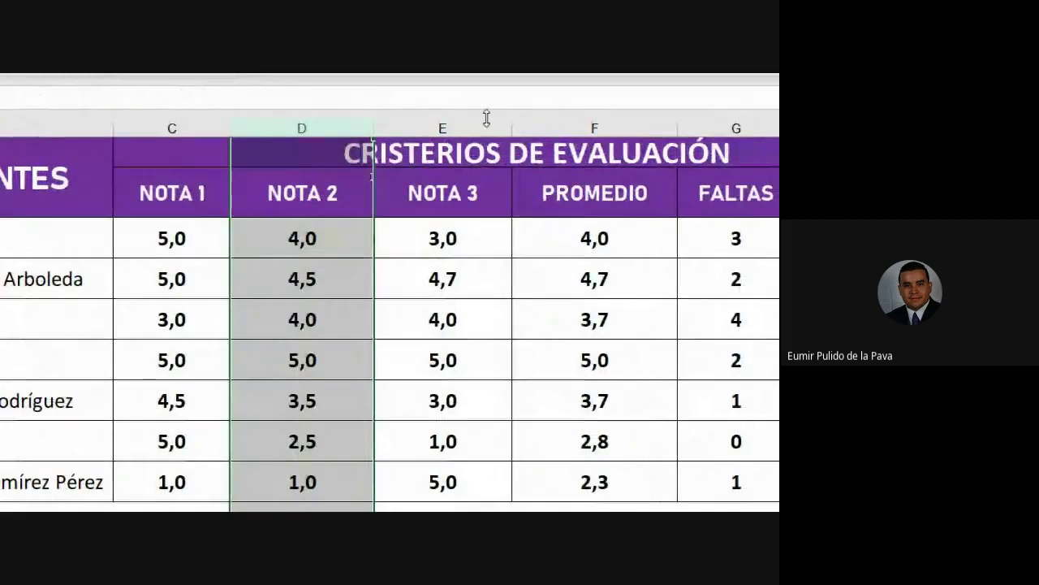
left_click(481, 121)
left_click(440, 122)
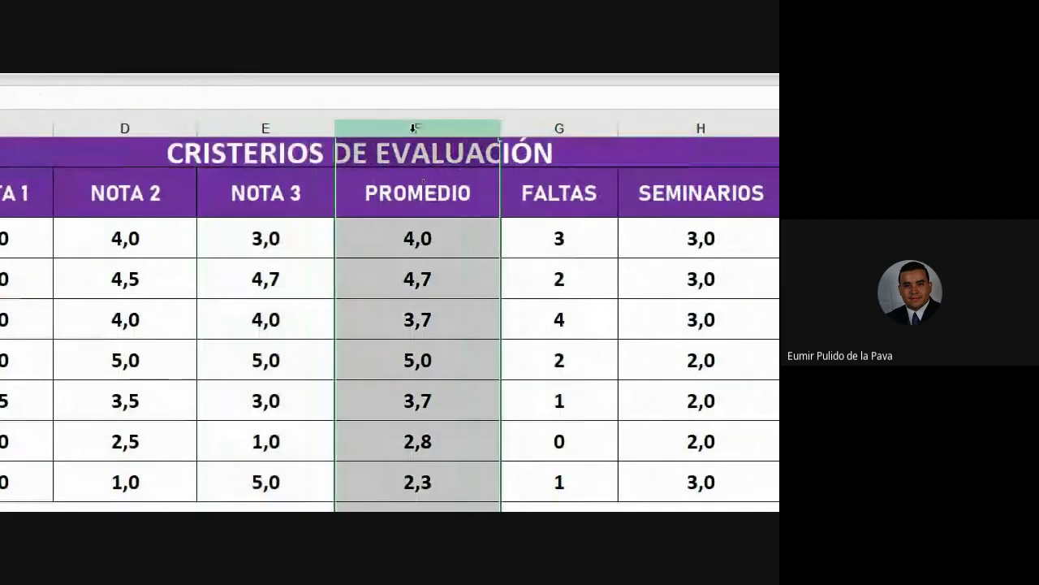
left_click(549, 122)
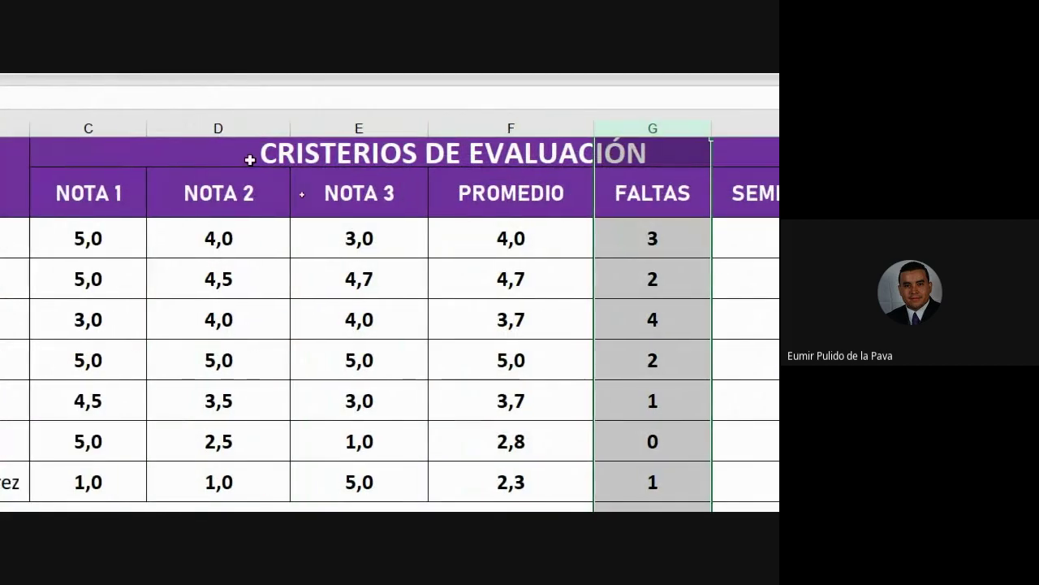
left_click(334, 127)
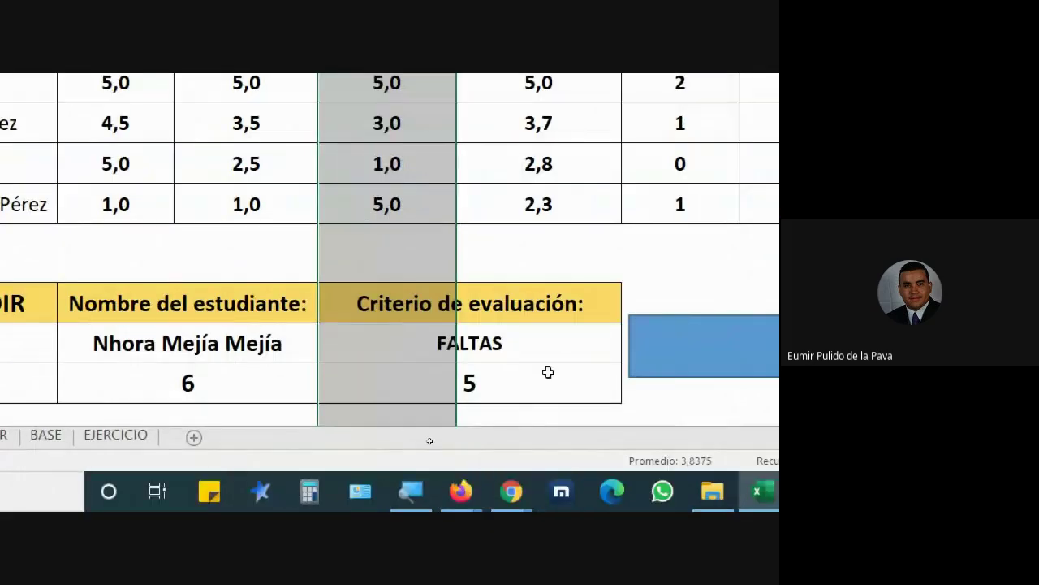
Choose NOTA 3 as the evaluation criterion so its position updates to 3.
left_click(583, 351)
left_click(631, 333)
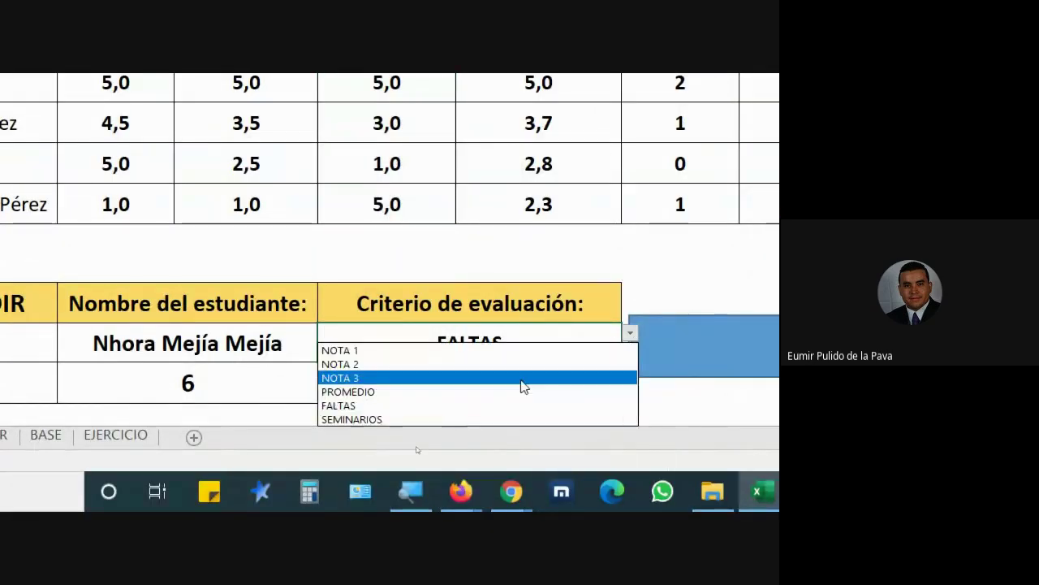
left_click(516, 379)
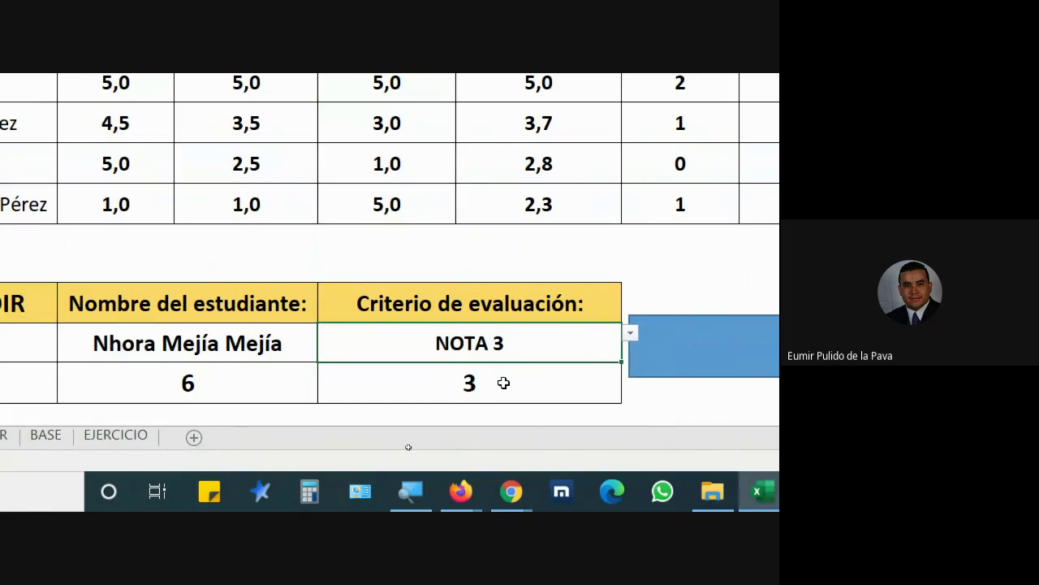
left_click_drag(267, 385, 360, 379)
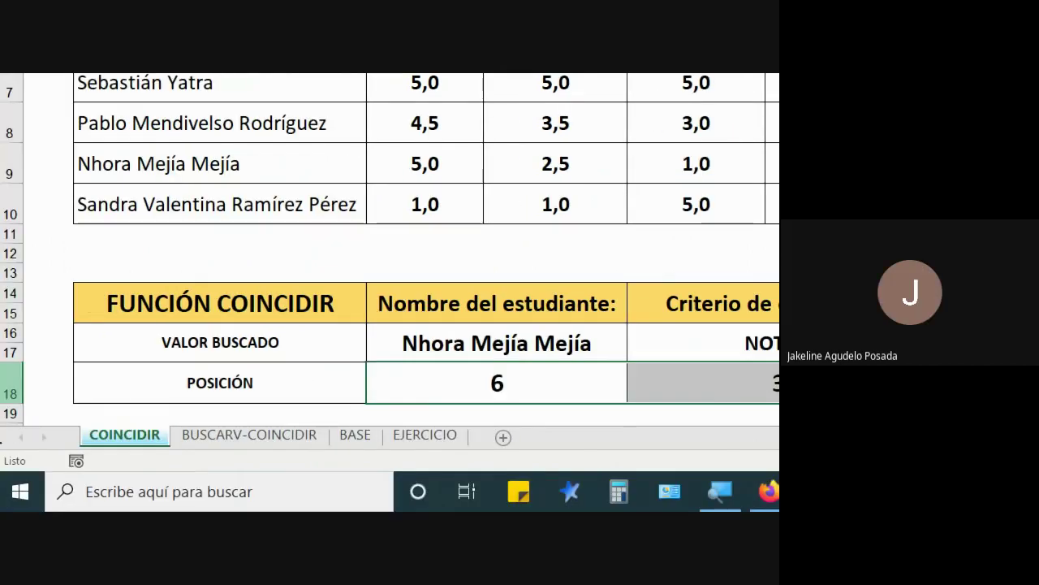
Reduce the screen magnification and go to the BUSCARV-COINCIDIR sheet.
left_click(520, 491)
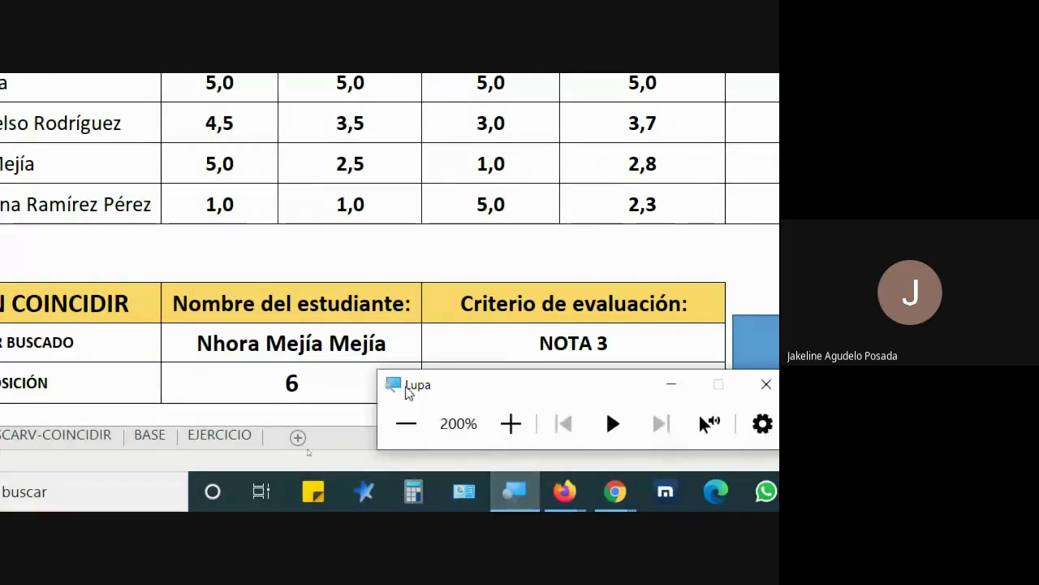
left_click(409, 425)
left_click(438, 448)
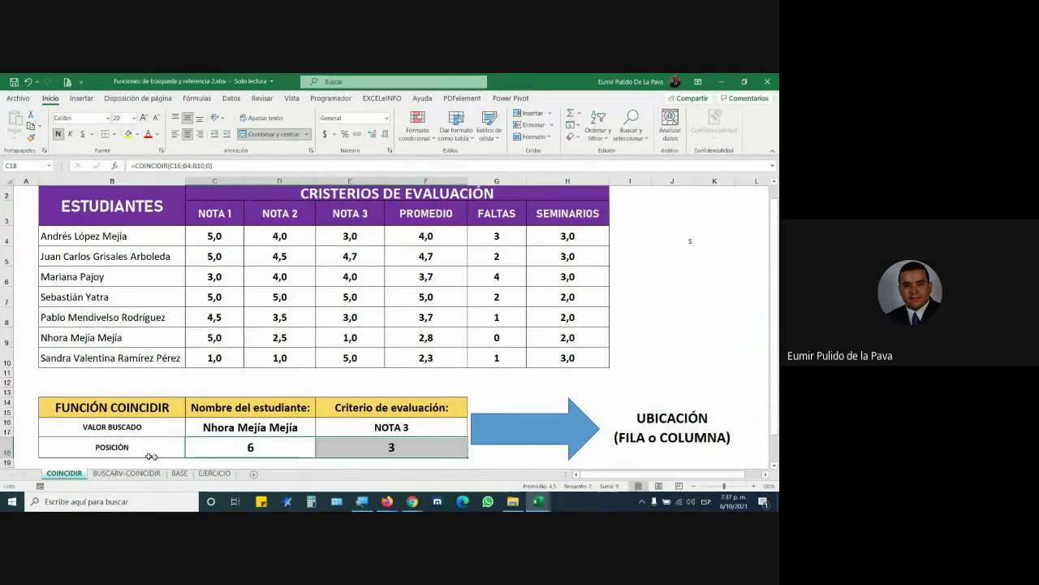
left_click(114, 475)
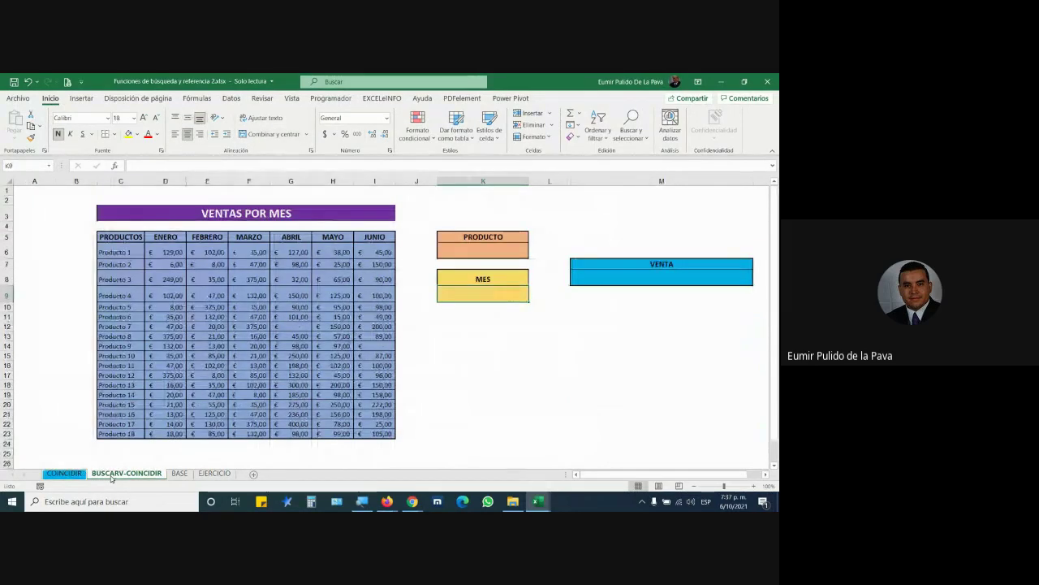
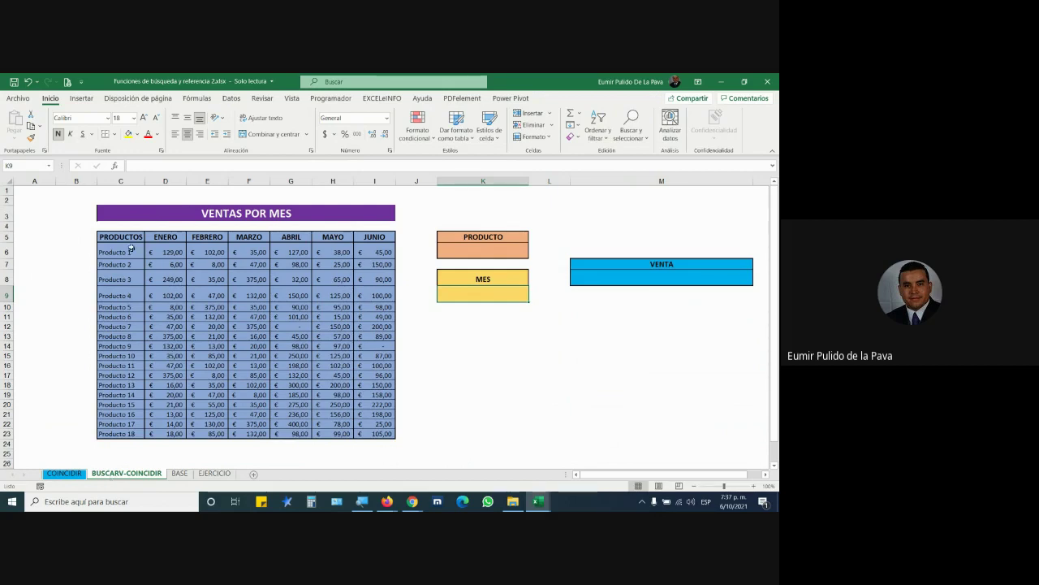
Select part of the sales table, then the empty PRODUCTO cell K6.
left_click_drag(120, 236, 290, 335)
mouse_move(459, 274)
left_mouse_down()
mouse_move(538, 301)
mouse_move(666, 285)
left_mouse_up()
left_click(621, 326)
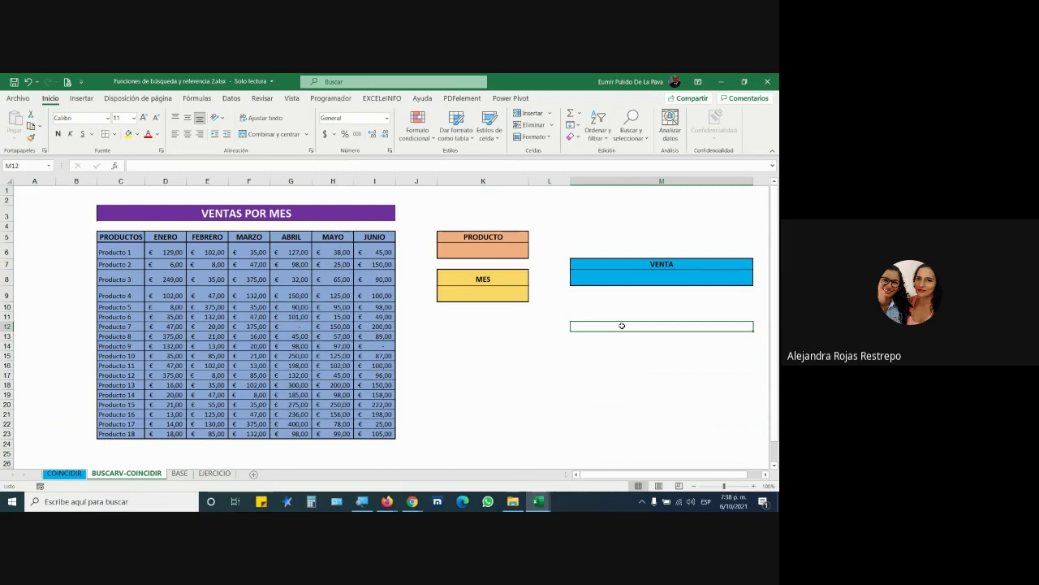
left_click(491, 252)
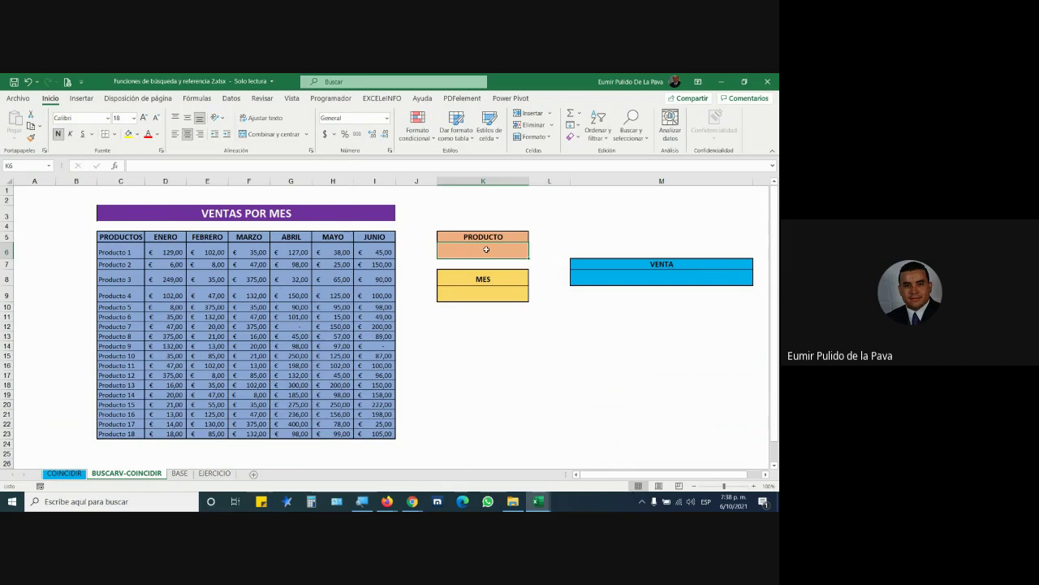
Give K6 a list validation with source $C$6:$C$23 and check the product dropdown.
left_click(226, 99)
left_click(548, 137)
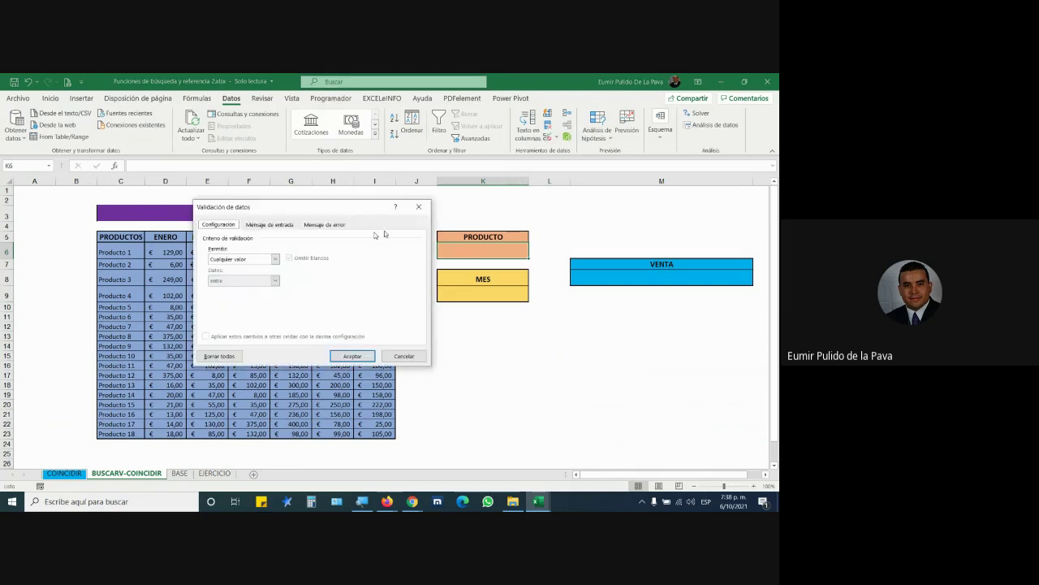
left_click(275, 258)
left_click(234, 285)
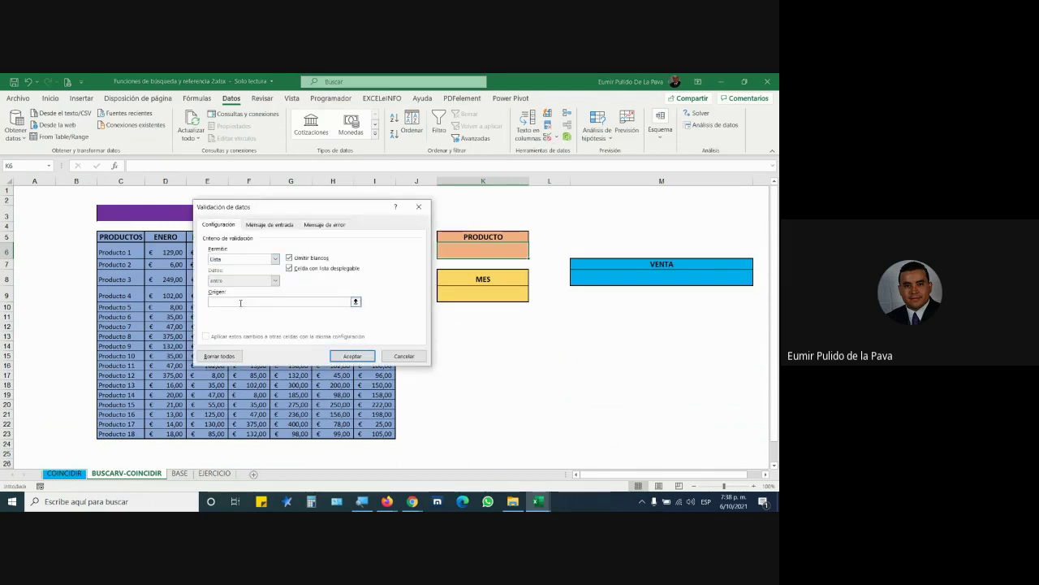
left_click_drag(114, 251, 111, 430)
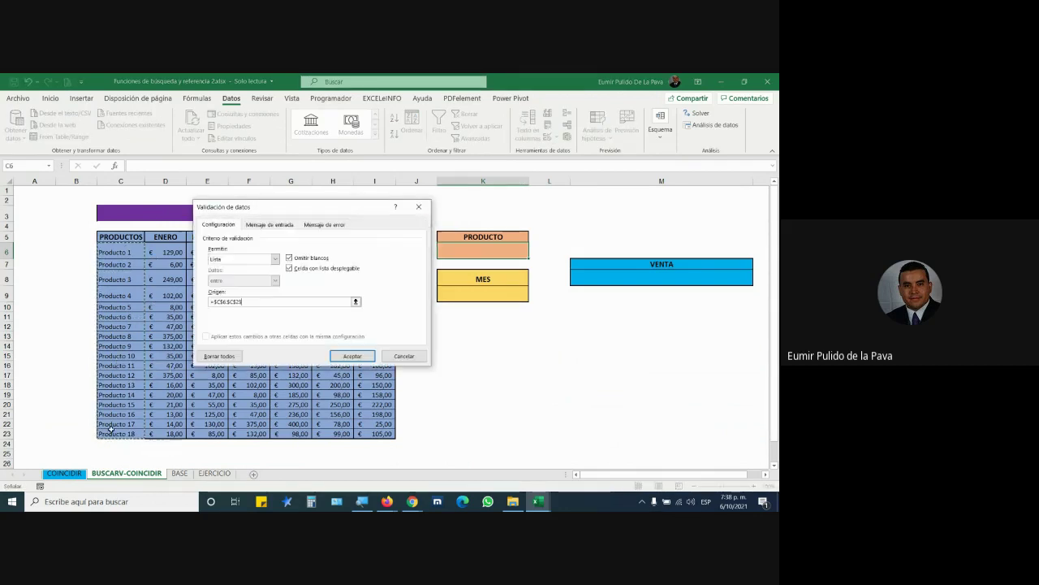
left_click(352, 355)
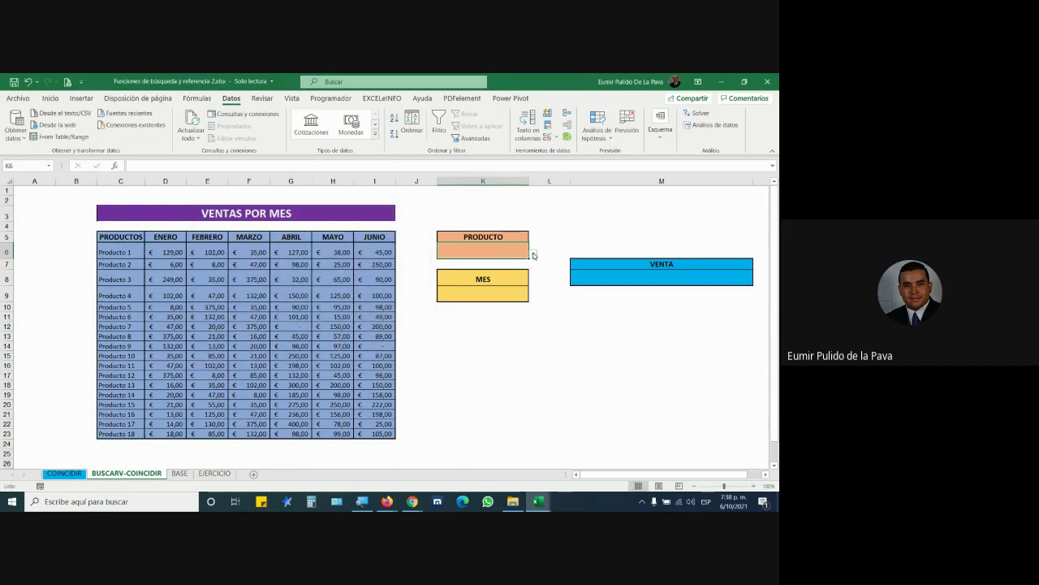
left_click(533, 255)
key("Escape")
left_click(486, 296)
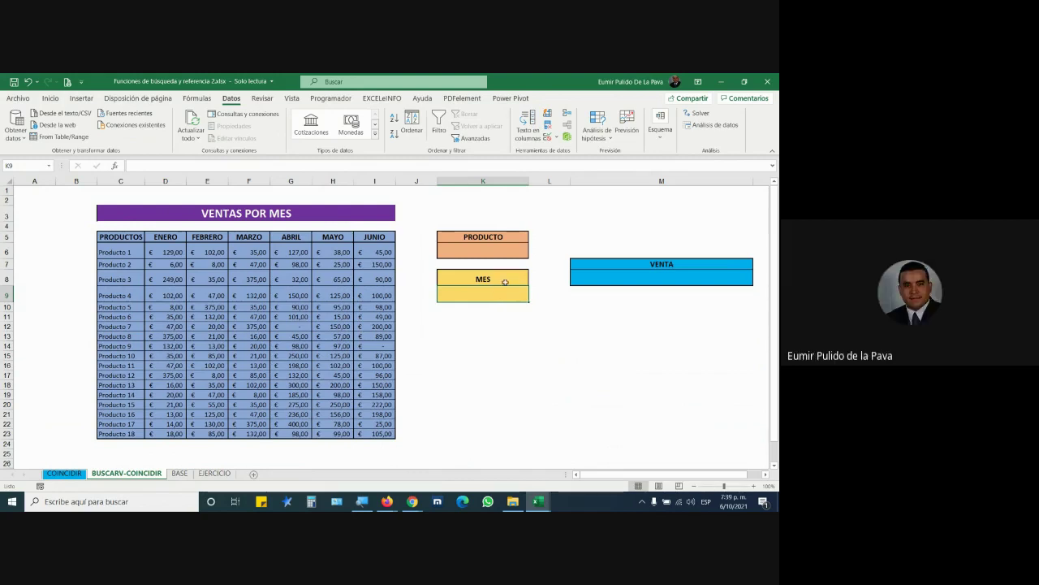
Give the MES cell K9 a list validation sourced from the month headers $D$5:$I$5.
left_click(549, 137)
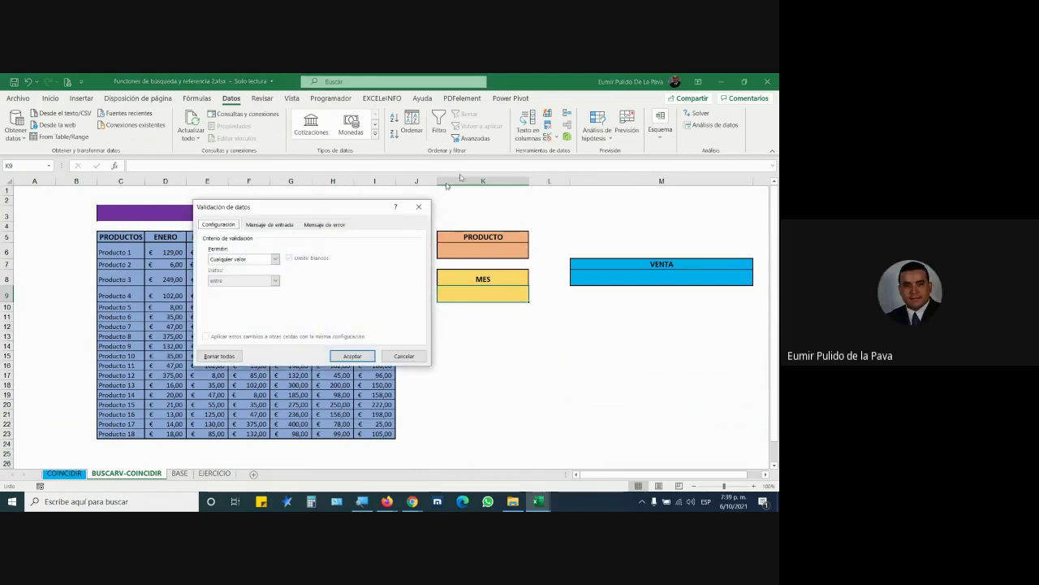
left_click(275, 258)
left_click(237, 289)
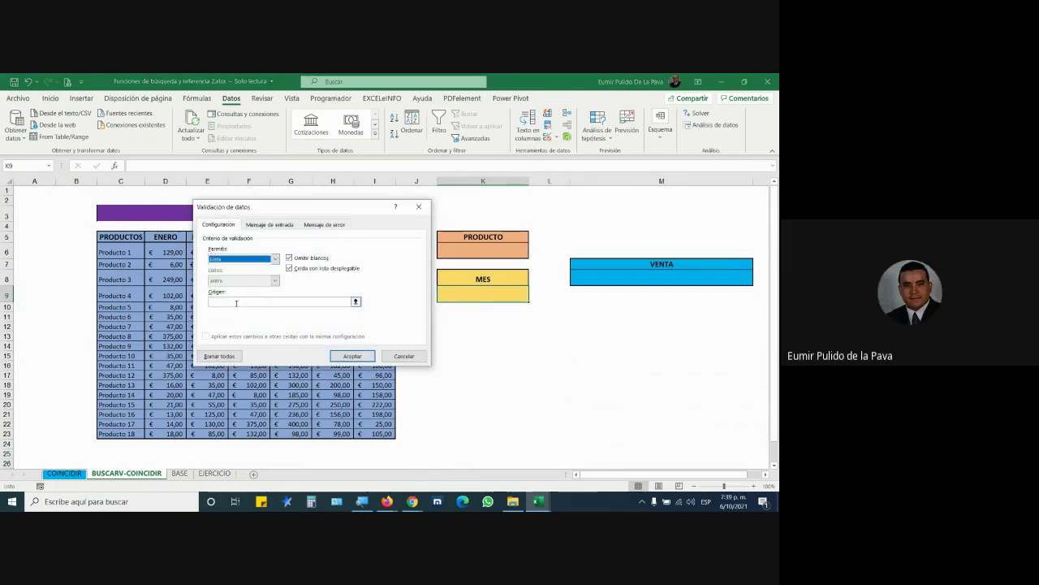
left_click(236, 303)
left_click_drag(165, 236, 374, 236)
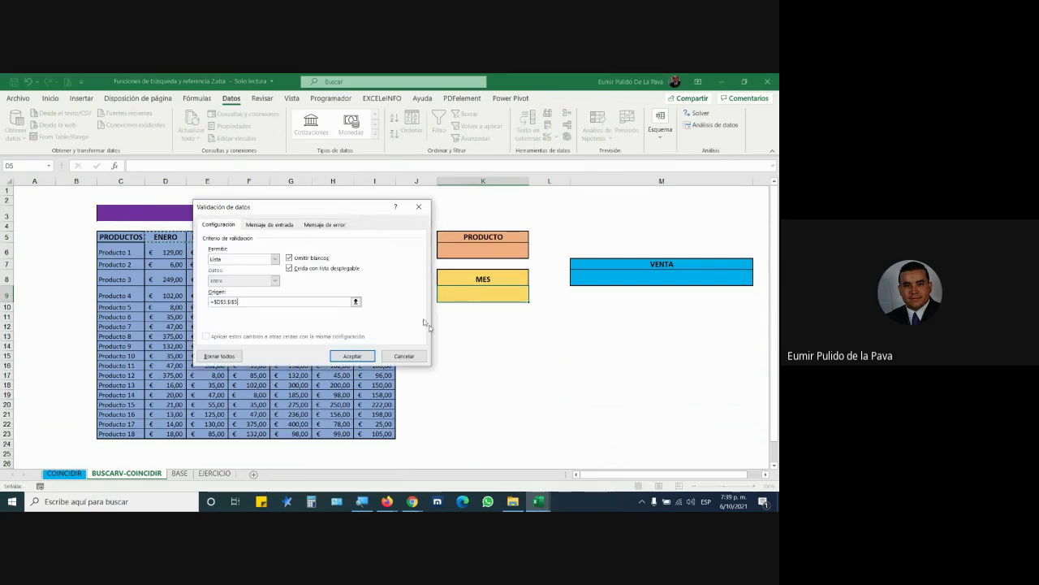
left_click(351, 356)
left_click(534, 298)
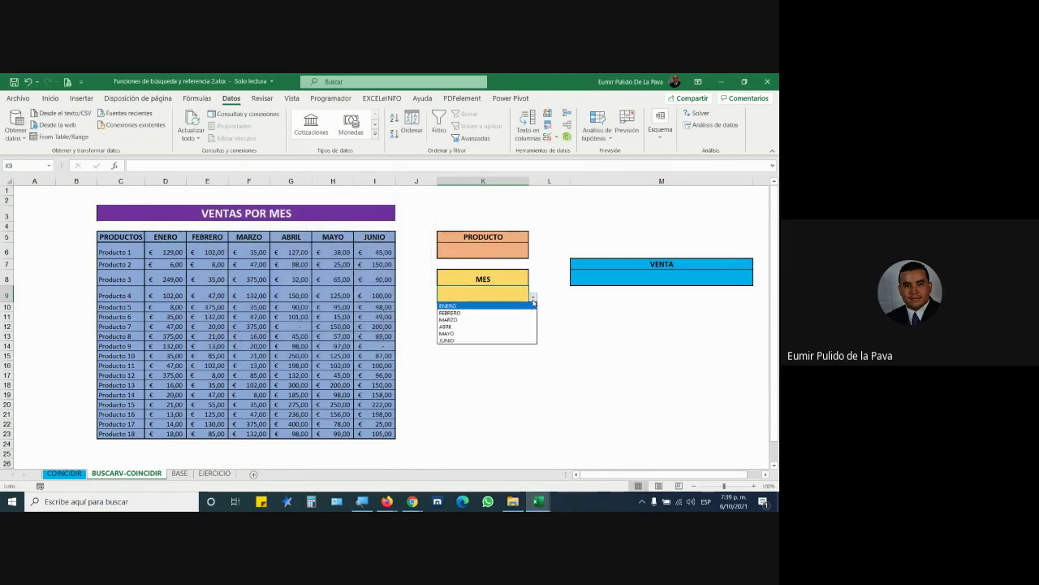
left_click(498, 247)
Pick Producto 6 as PRODUCTO and MAYO as MES from the dropdowns.
left_click(532, 253)
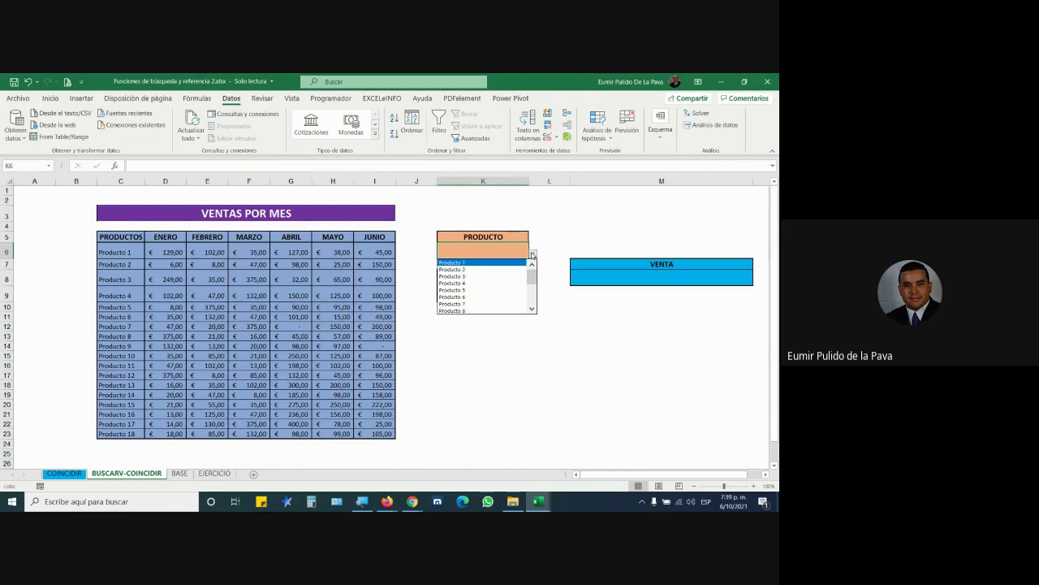
key("Escape")
left_click(496, 292)
left_click(534, 298)
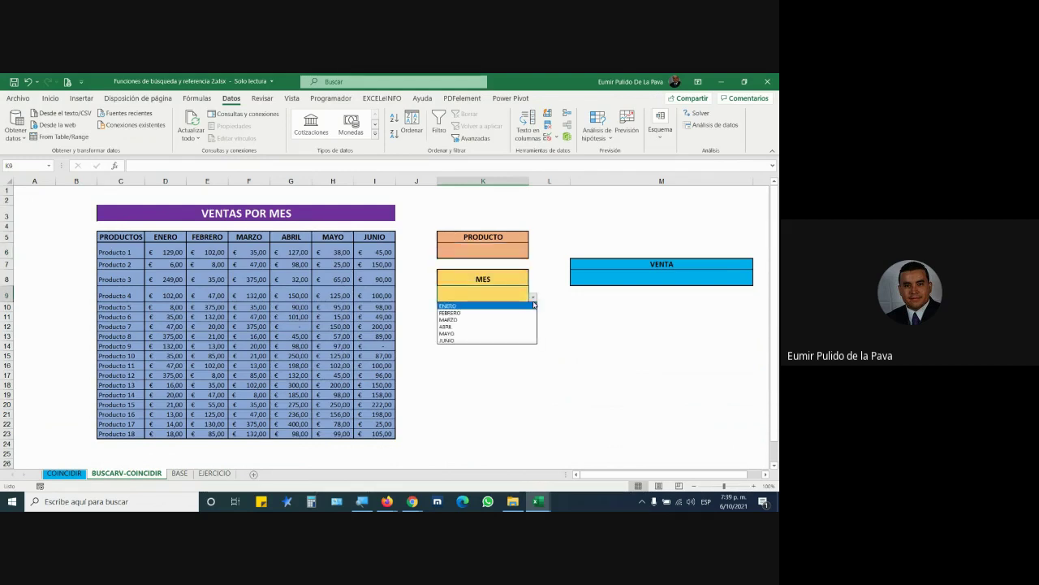
left_click(470, 299)
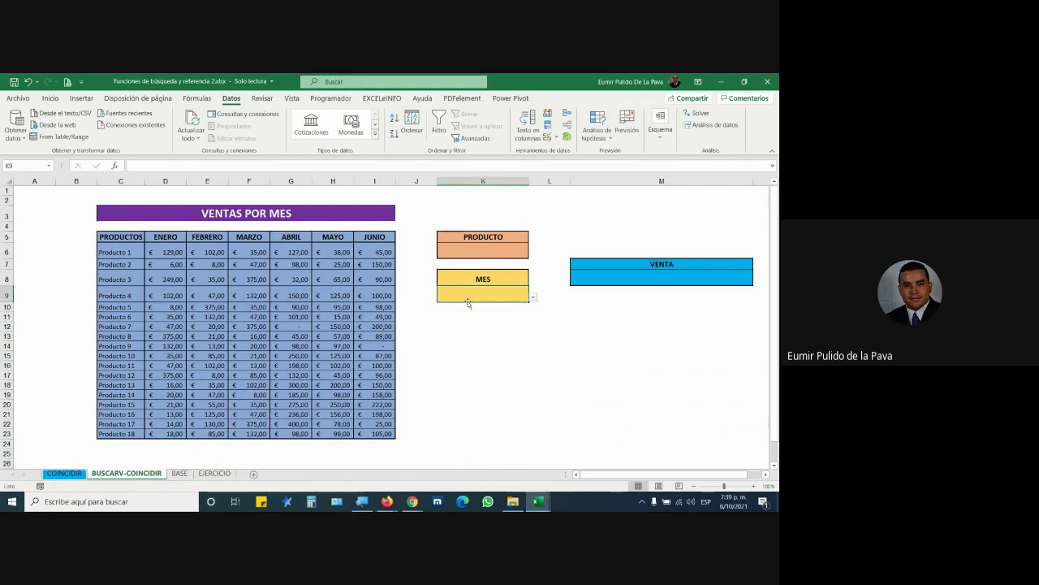
left_click(494, 248)
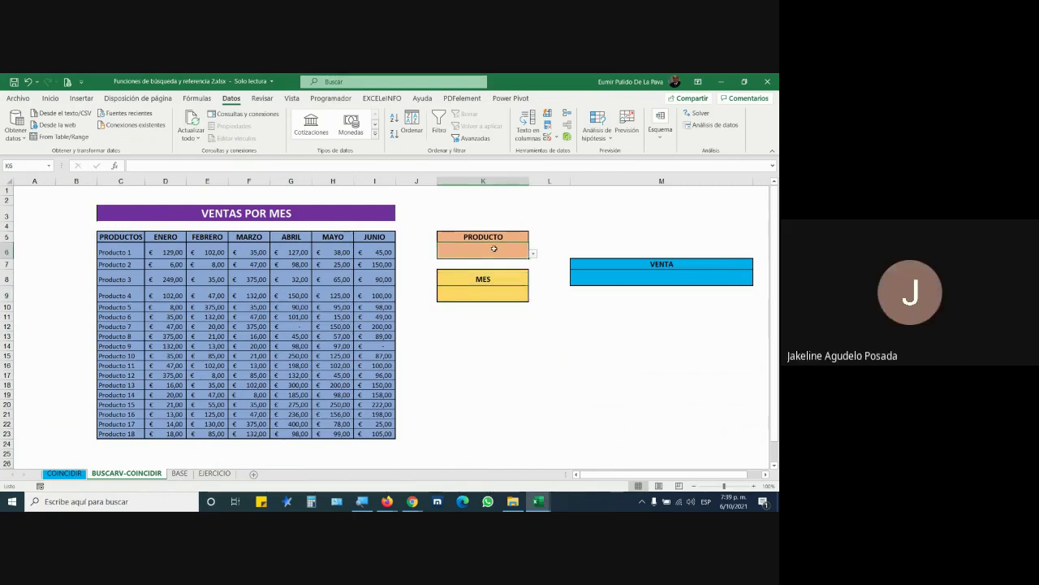
left_click(533, 253)
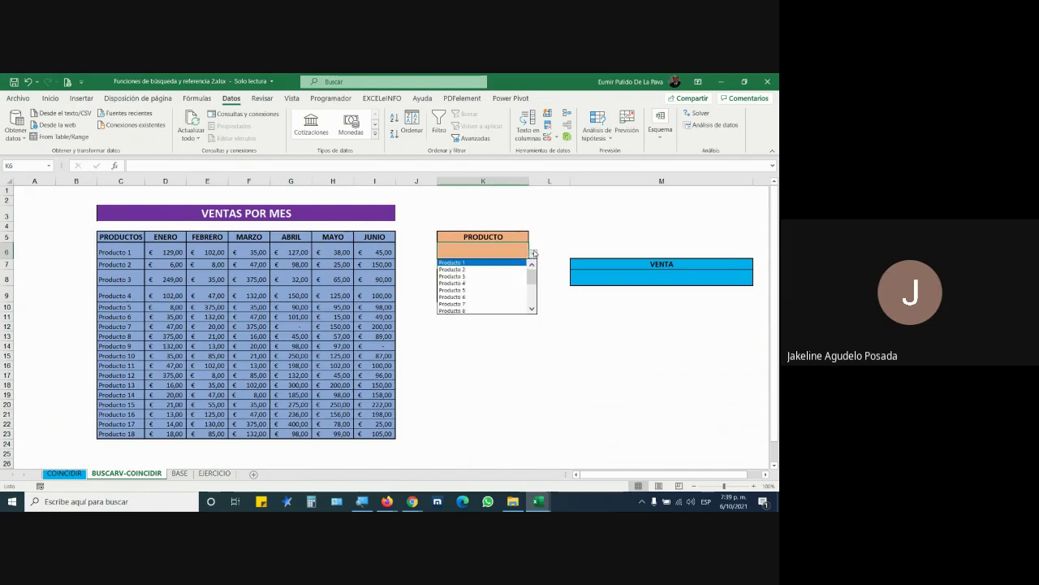
left_click(463, 297)
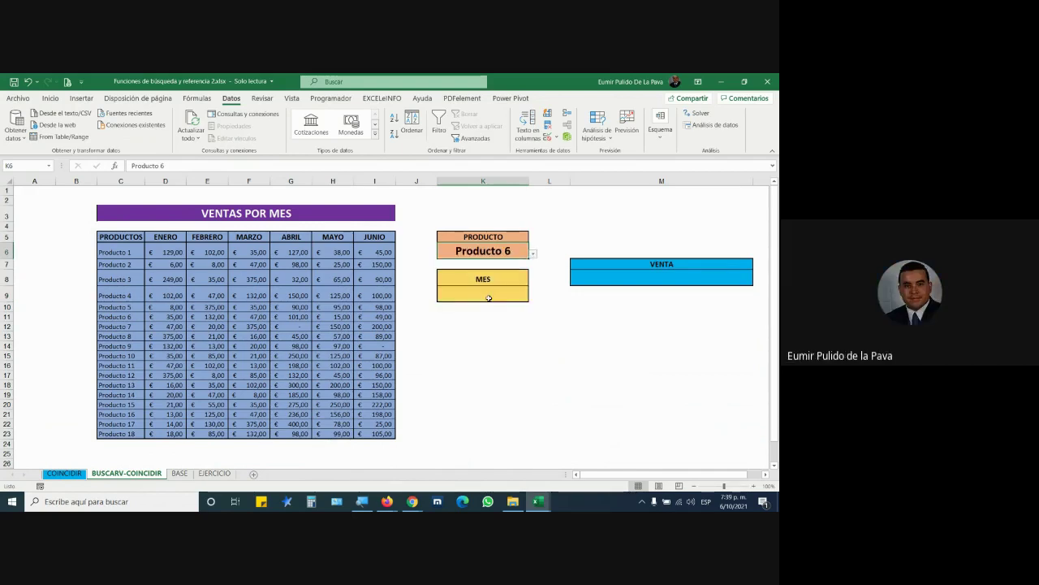
left_click(533, 296)
left_click(504, 331)
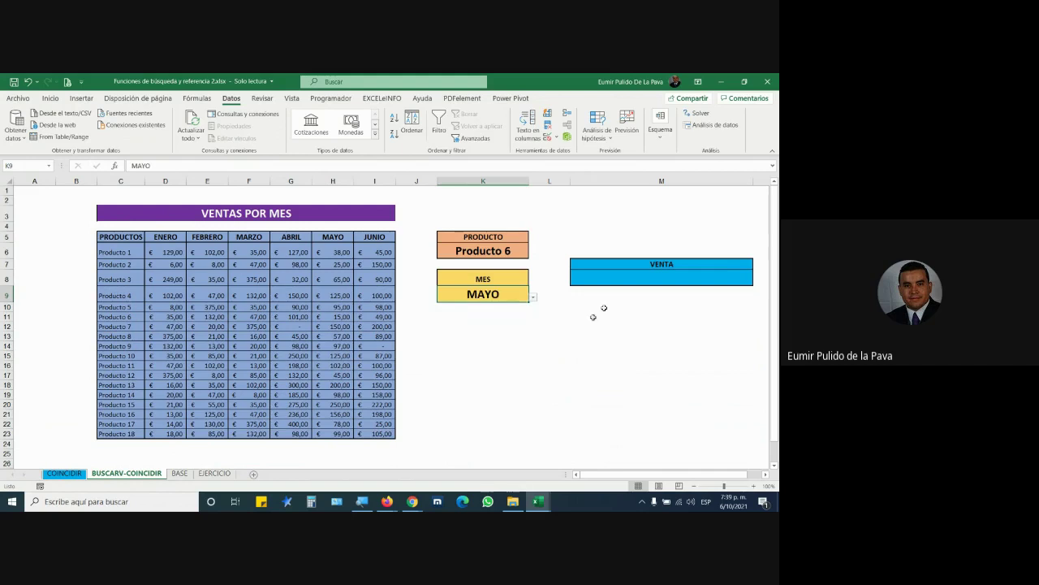
left_click(627, 278)
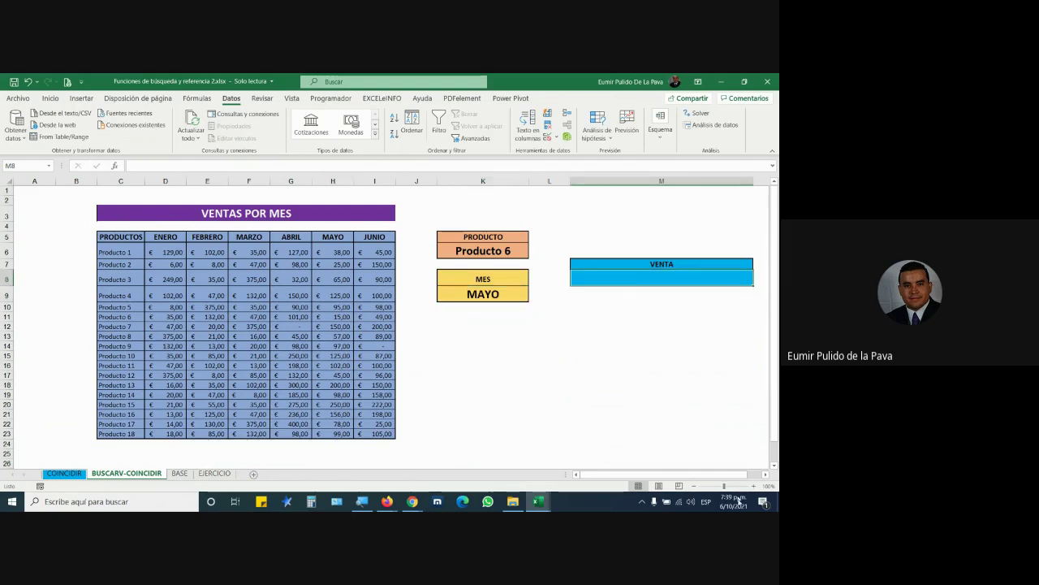
Zoom the sheet to 130% and review the K6, K9 and M8 lookup cells.
scroll(710, 495, "up", 1)
scroll(707, 497, "up", 1)
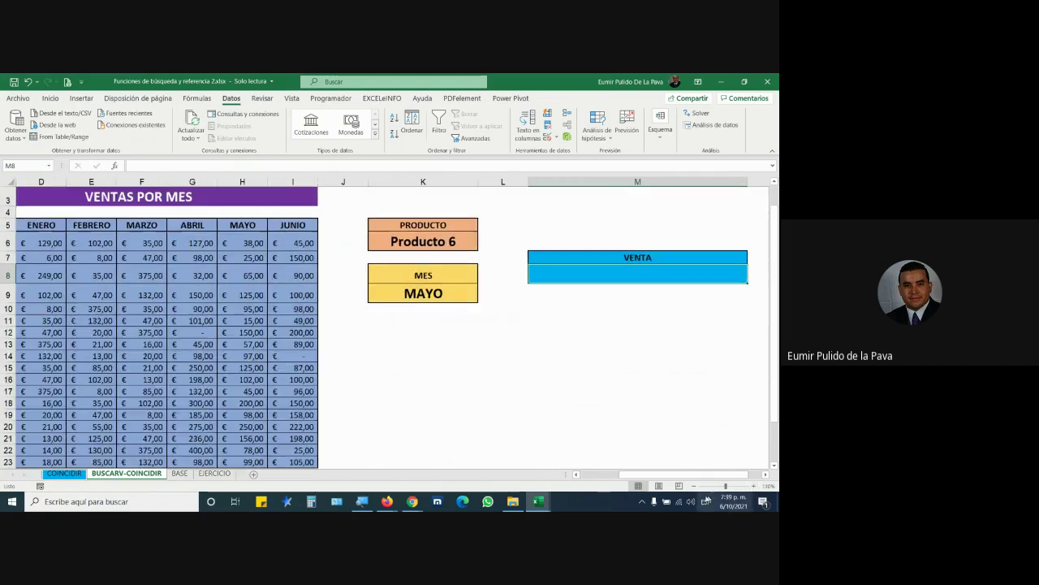
left_click_drag(668, 474, 641, 476)
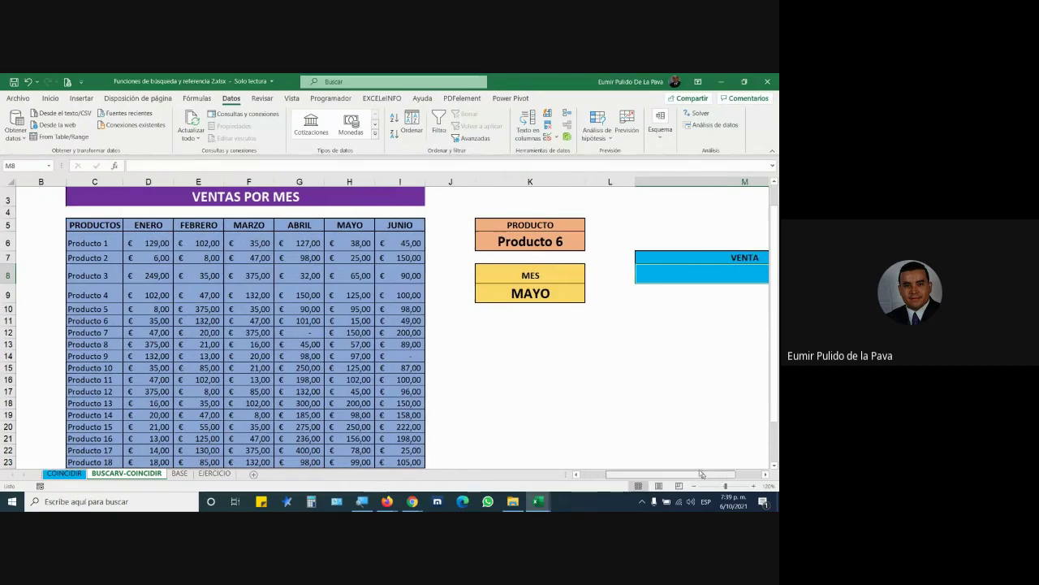
left_click_drag(659, 474, 672, 474)
left_click(483, 242)
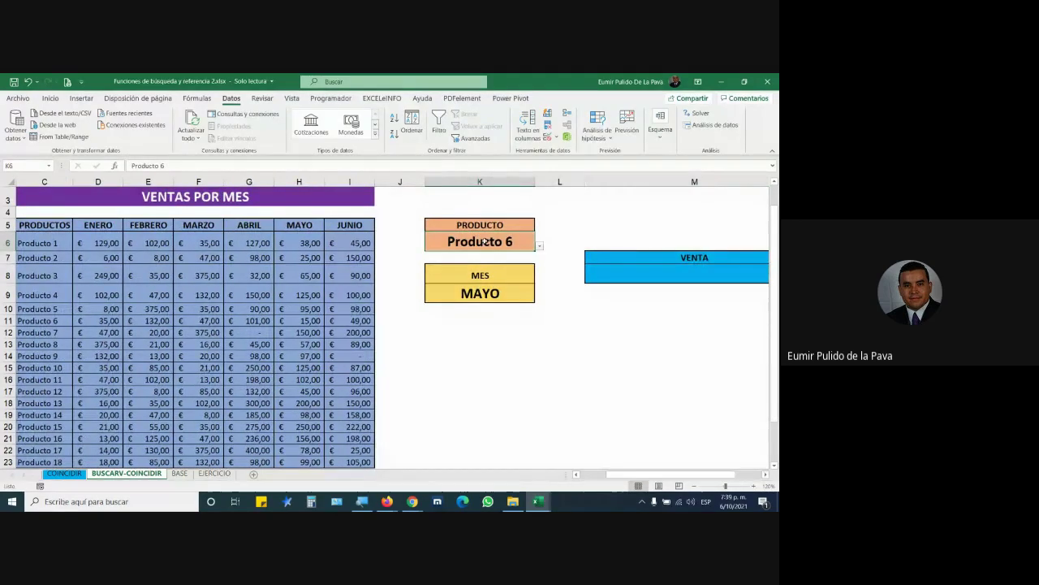
left_click(469, 293)
left_click(624, 280)
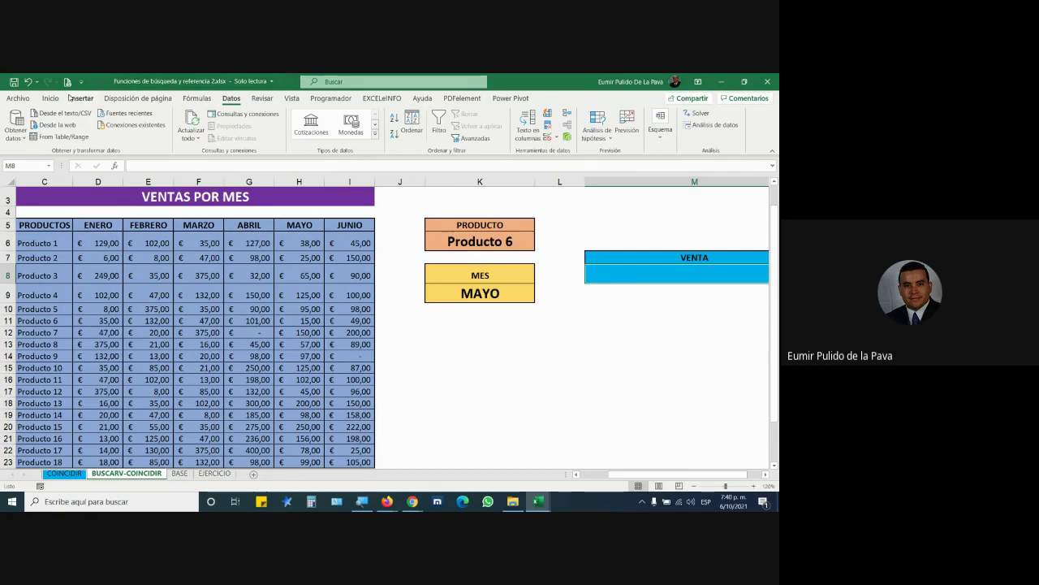
left_click(50, 98)
Start a BUSCARV formula in M8 with K6 as the lookup value.
left_click(765, 474)
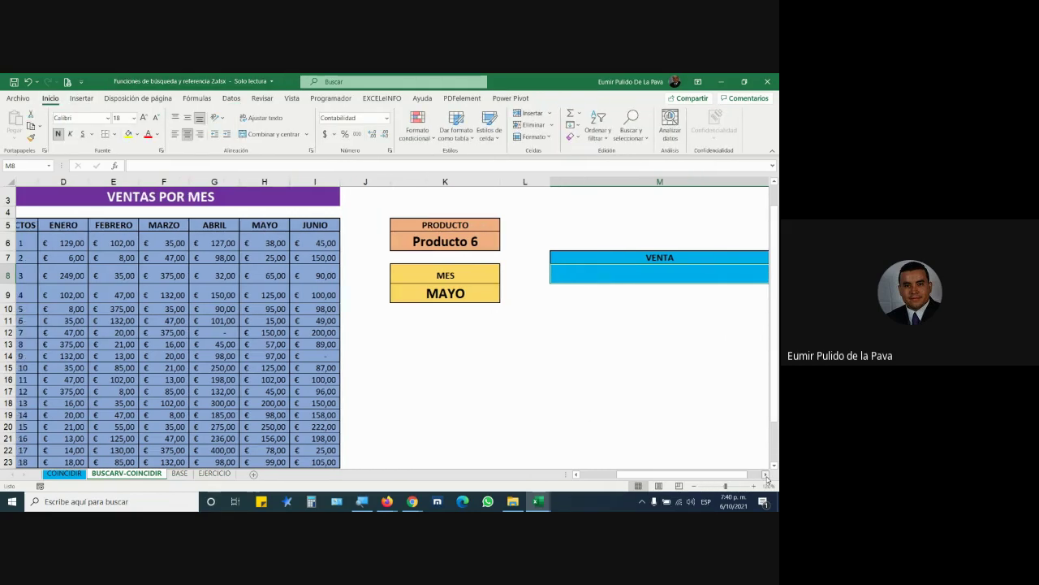
left_click(765, 474)
left_click(765, 474)
type("=bus")
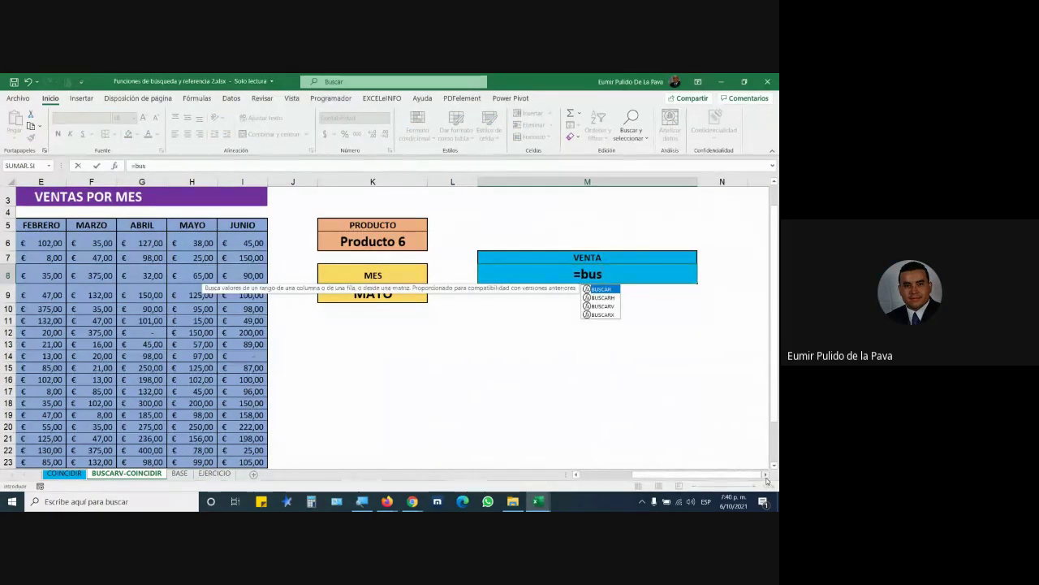
key("Down")
key("Down")
key("Tab")
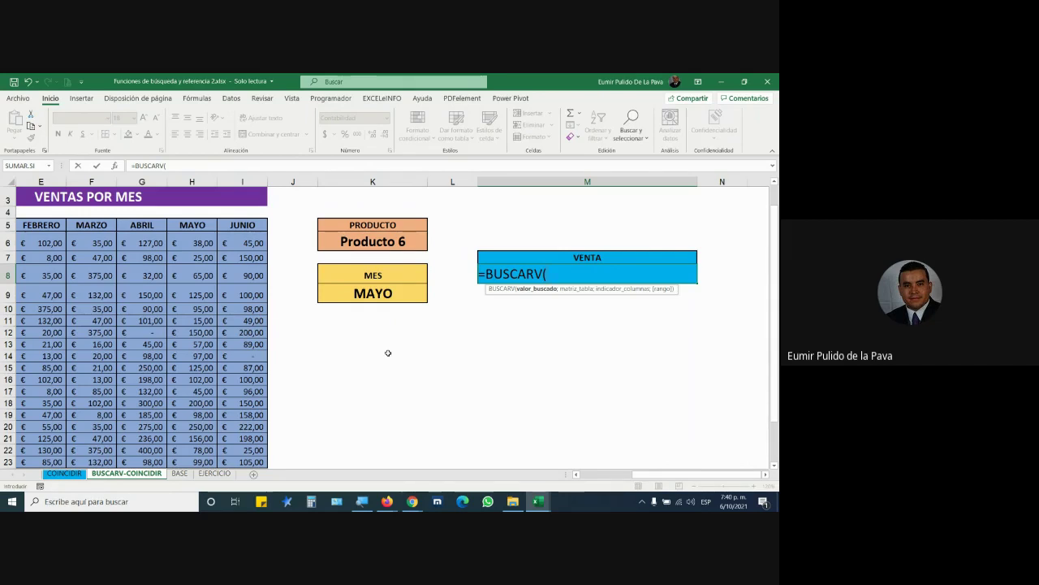
left_click(375, 241)
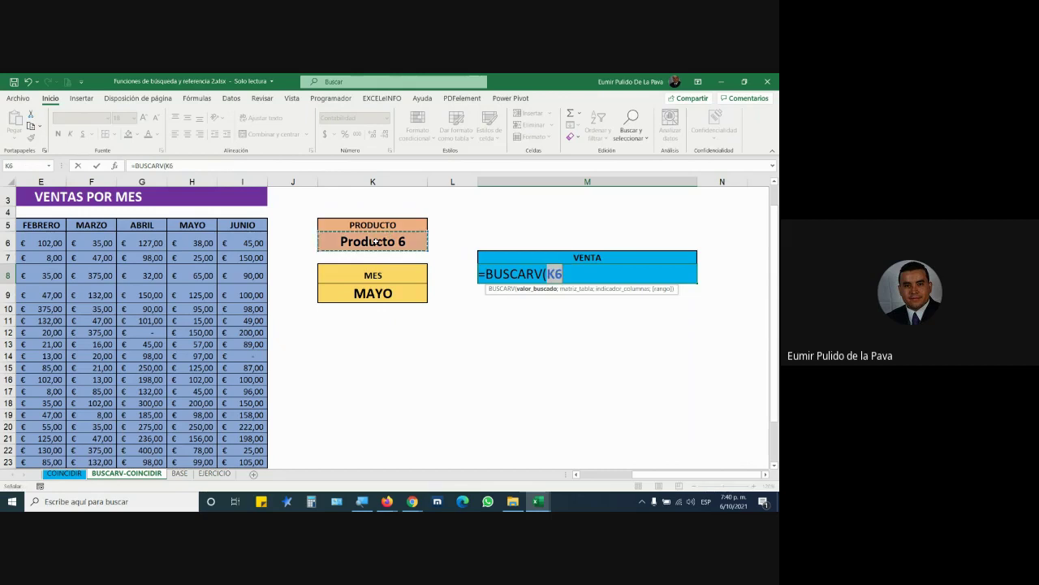
type(";")
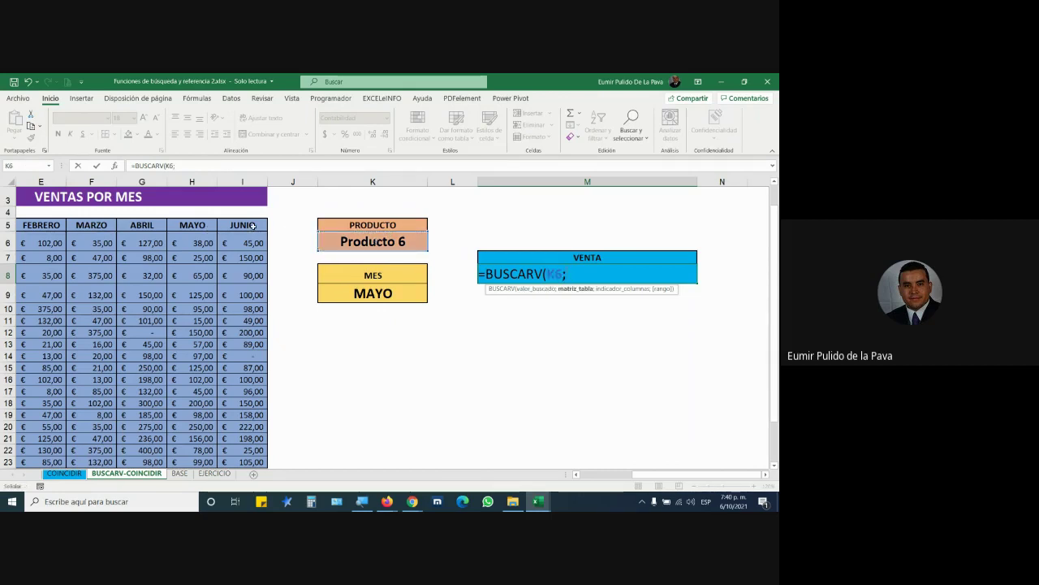
Add range C5:I23, column K9 and FALSO for exact match, then close the parenthesis.
left_click_drag(253, 226, 92, 462)
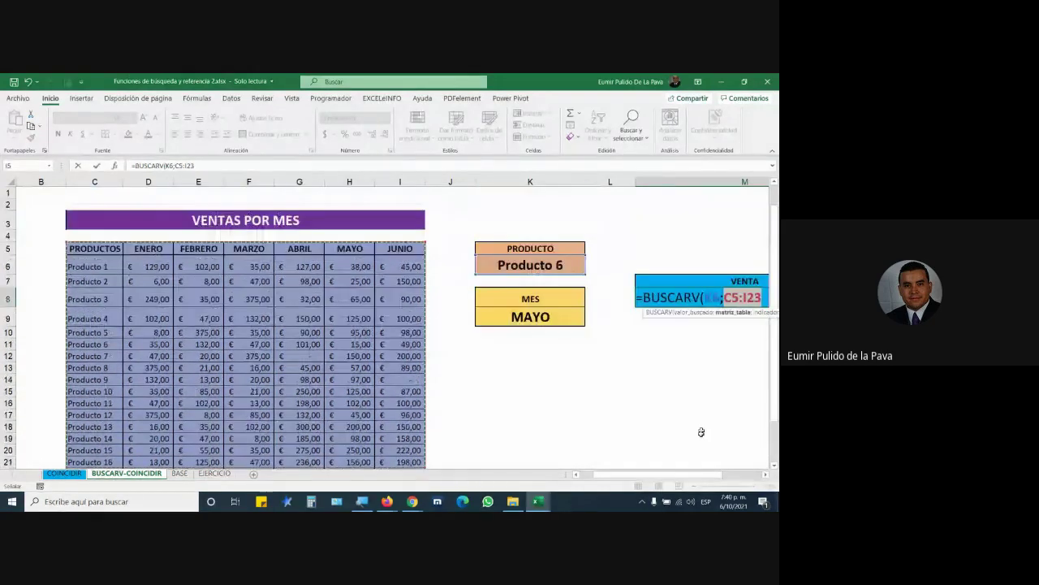
left_click_drag(694, 478, 735, 481)
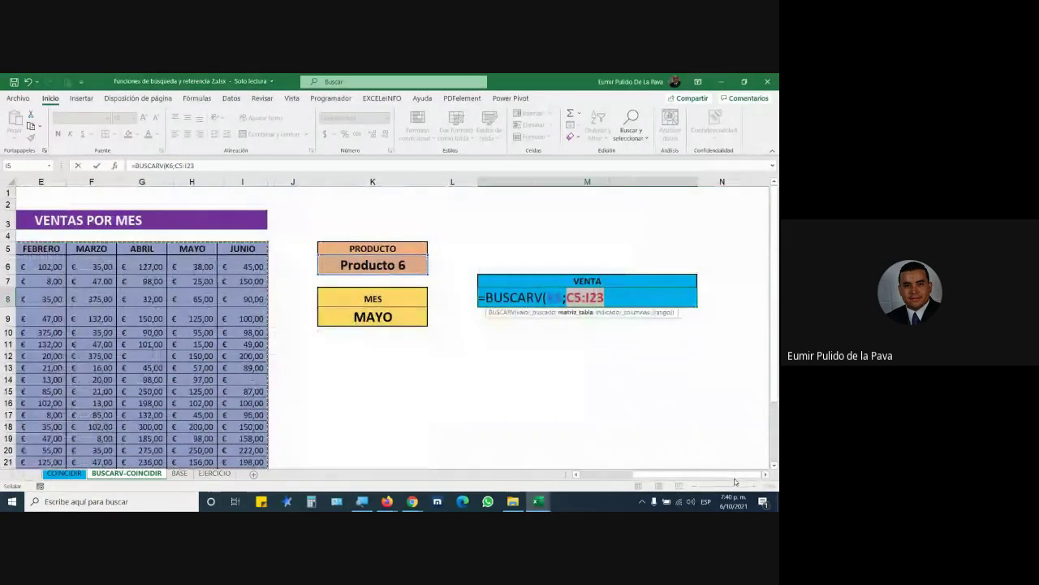
type(";")
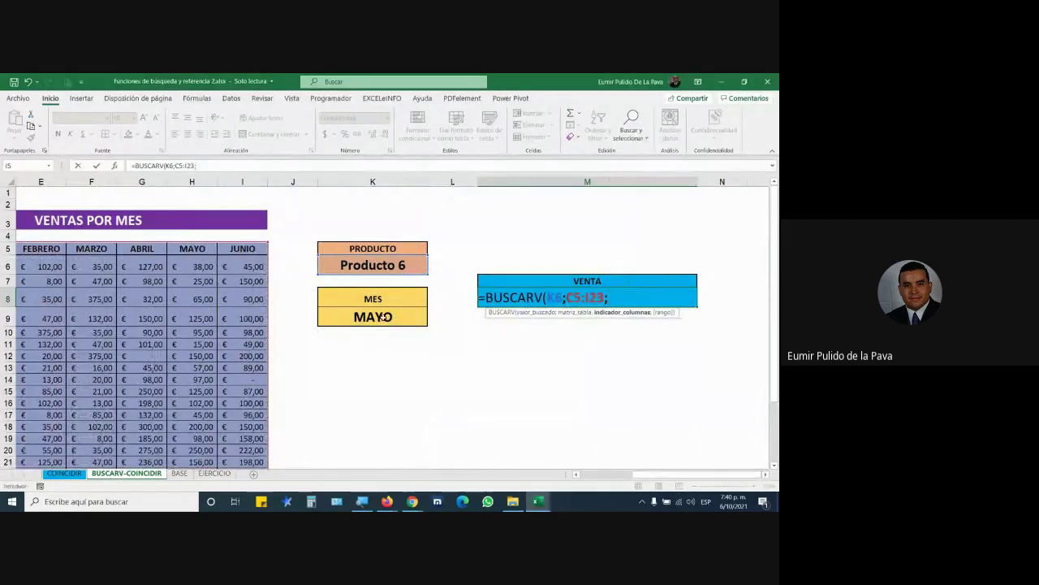
left_click(383, 317)
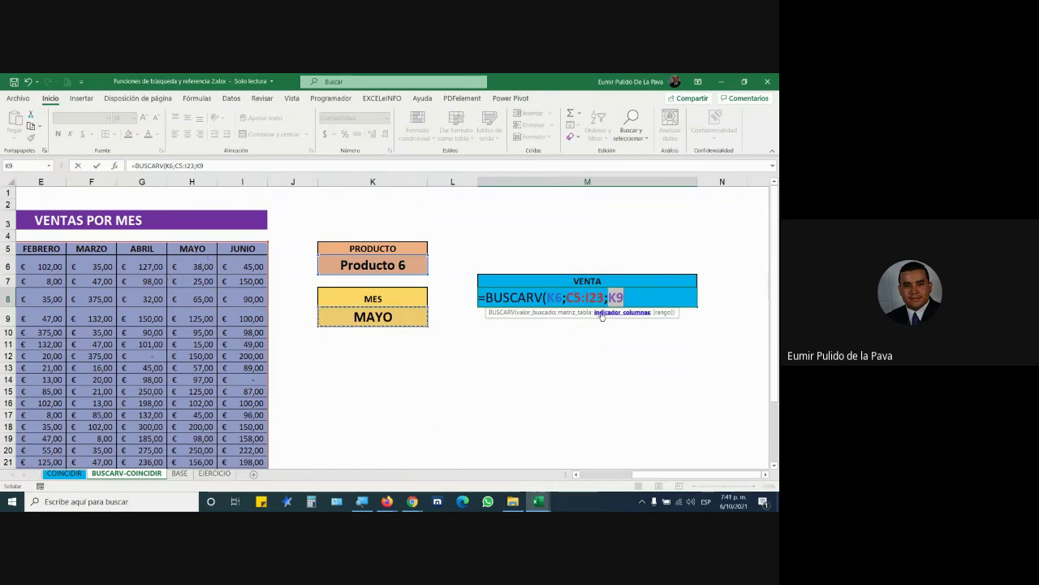
type(";")
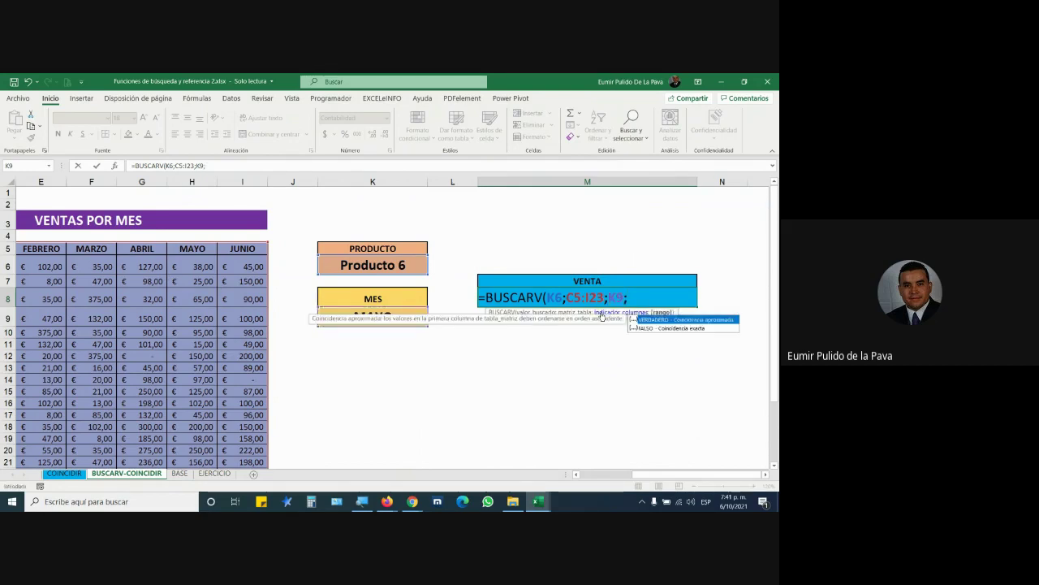
key("Down")
key("Tab")
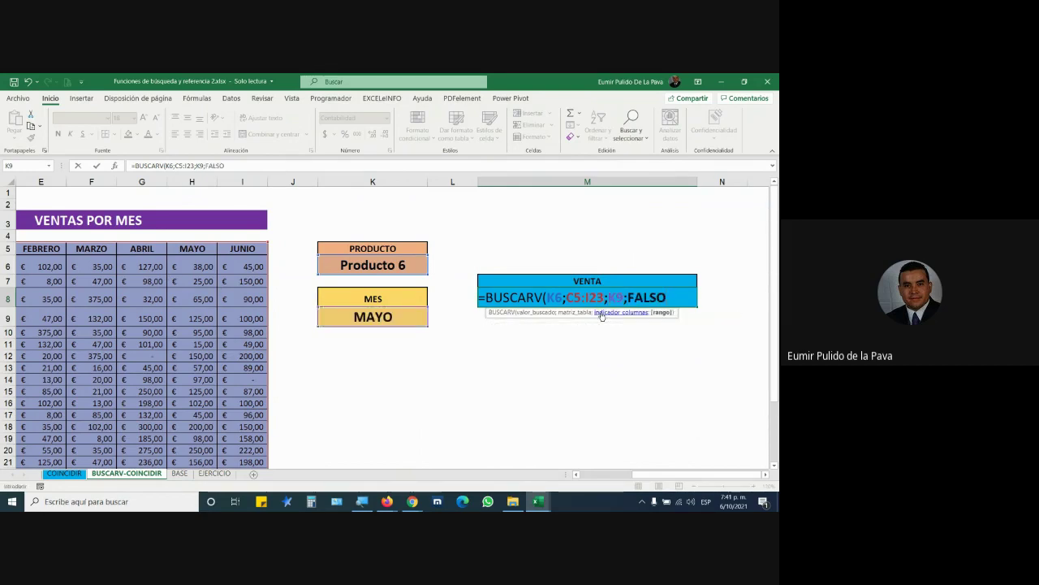
type(")")
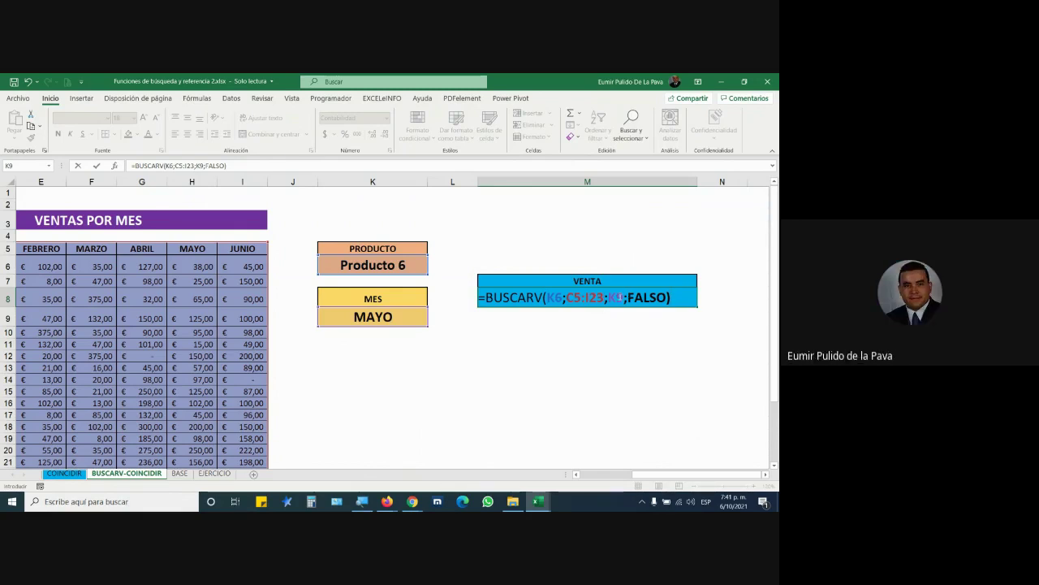
double_click(615, 297)
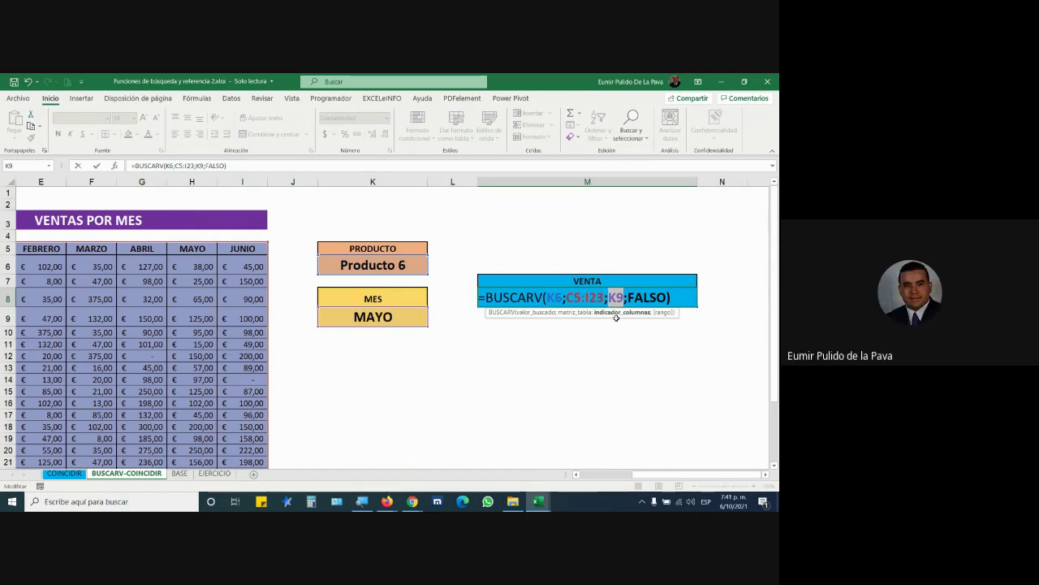
Commit the BUSCARV formula, re-inspect its K9 argument and commit again, showing #¡REF!
key("Return")
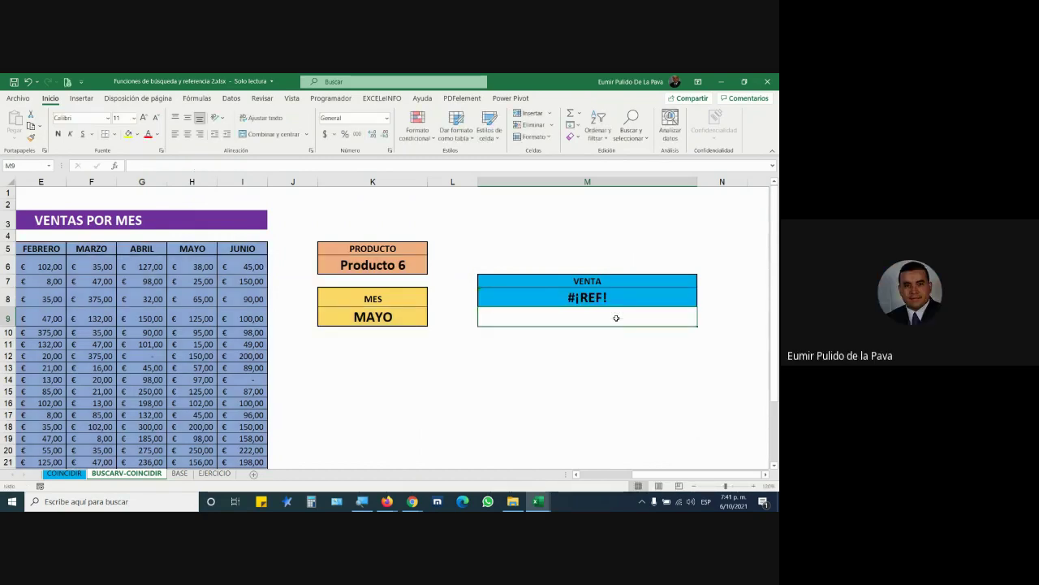
key("Up")
double_click(613, 298)
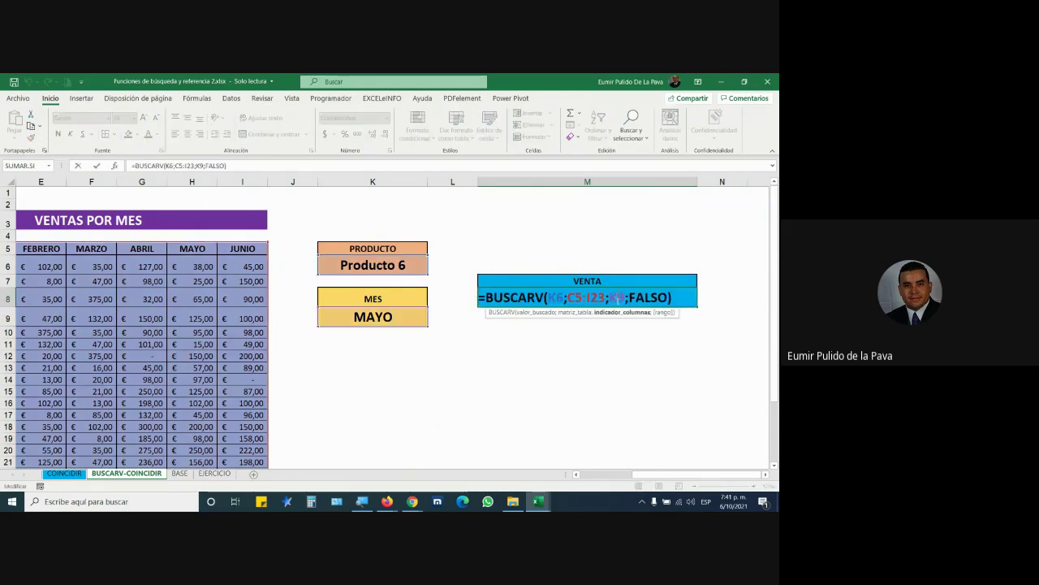
double_click(617, 298)
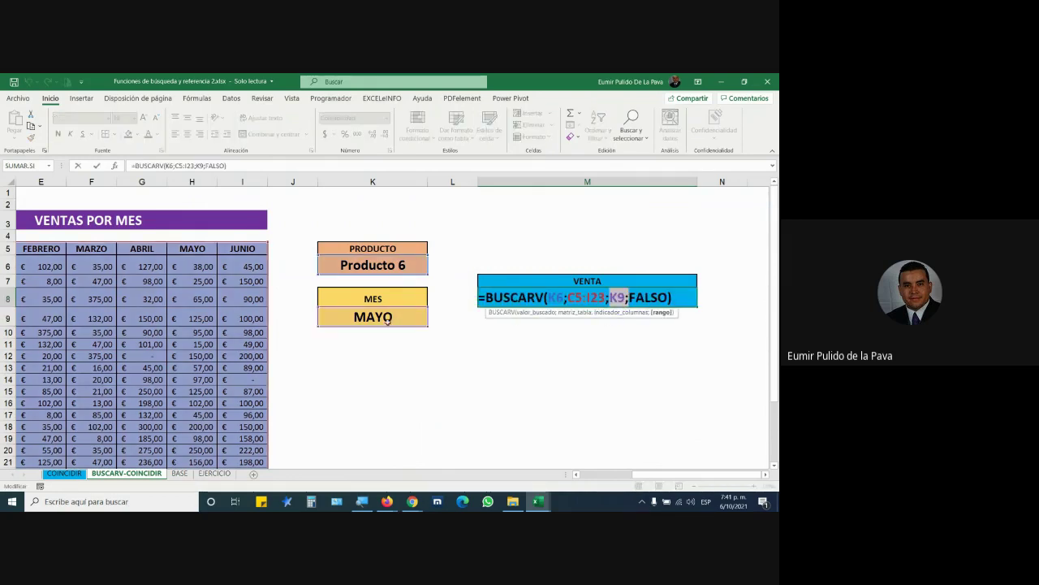
key("Return")
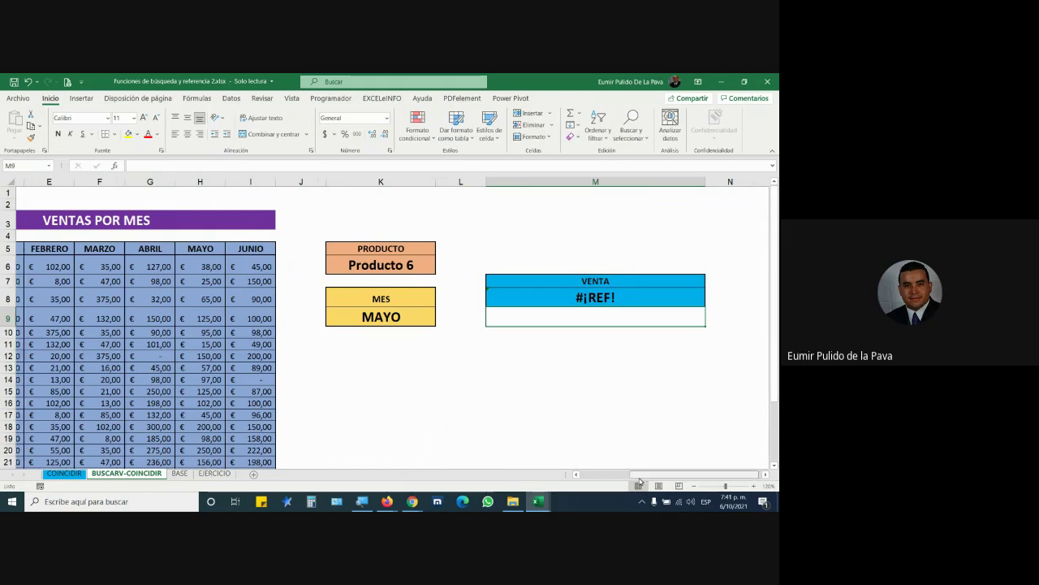
left_click(571, 297)
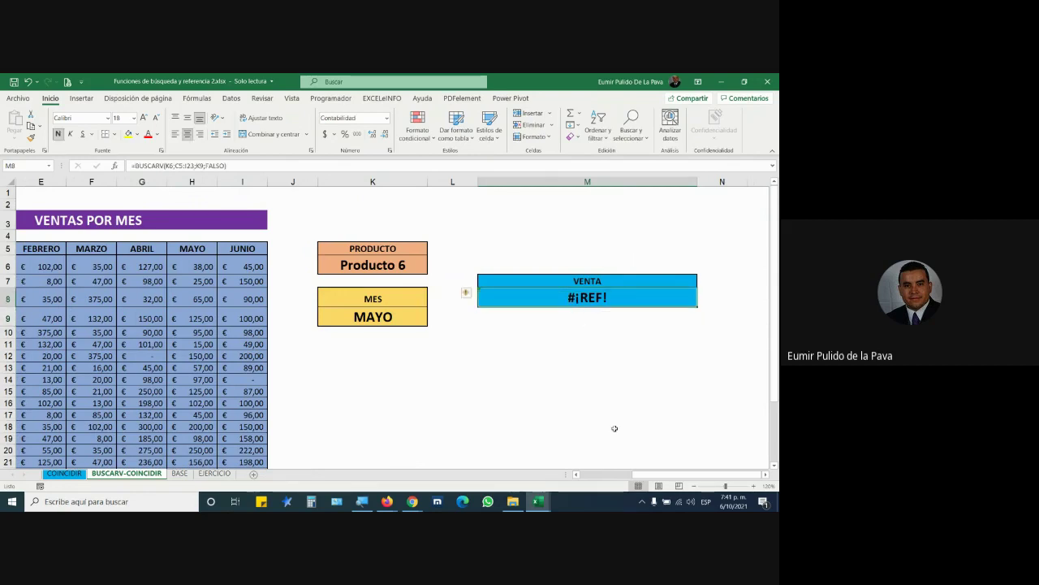
left_click_drag(639, 476, 573, 474)
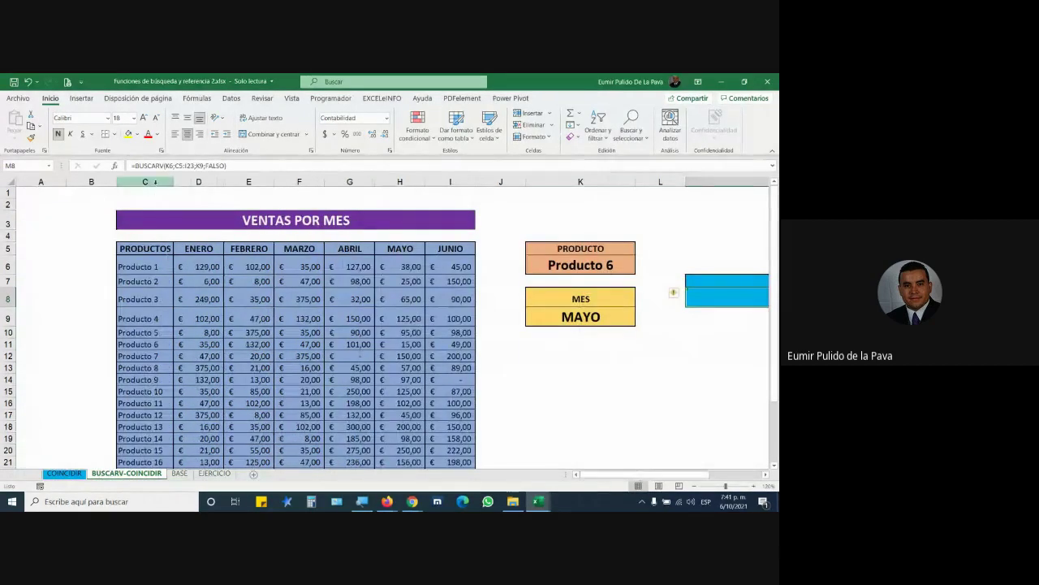
Count the columns to MAYO and replace K9 with 6 in the formula, giving 15,00.
left_click(144, 181)
left_click(197, 181)
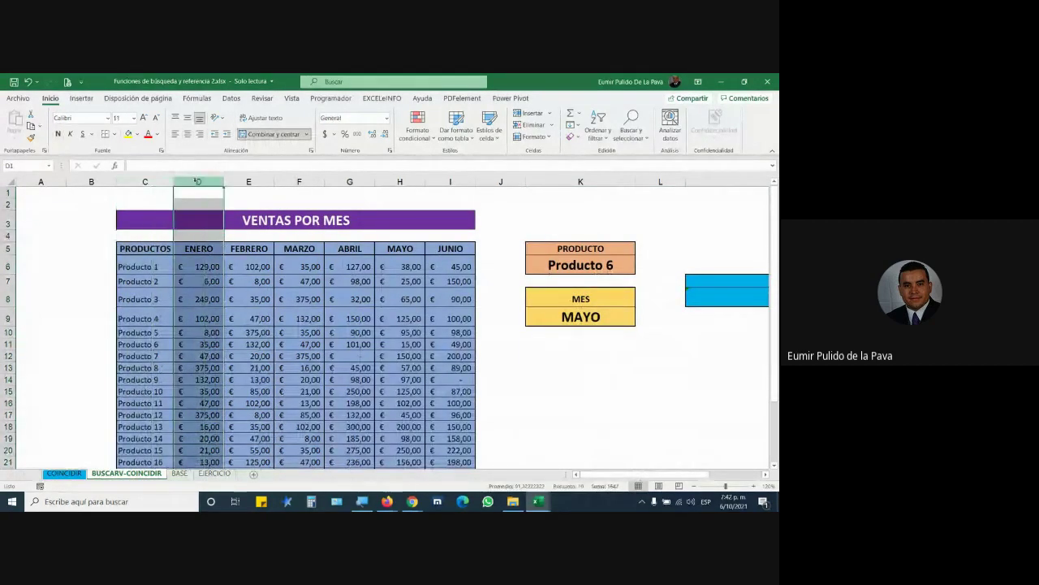
left_click(249, 181)
left_click(298, 181)
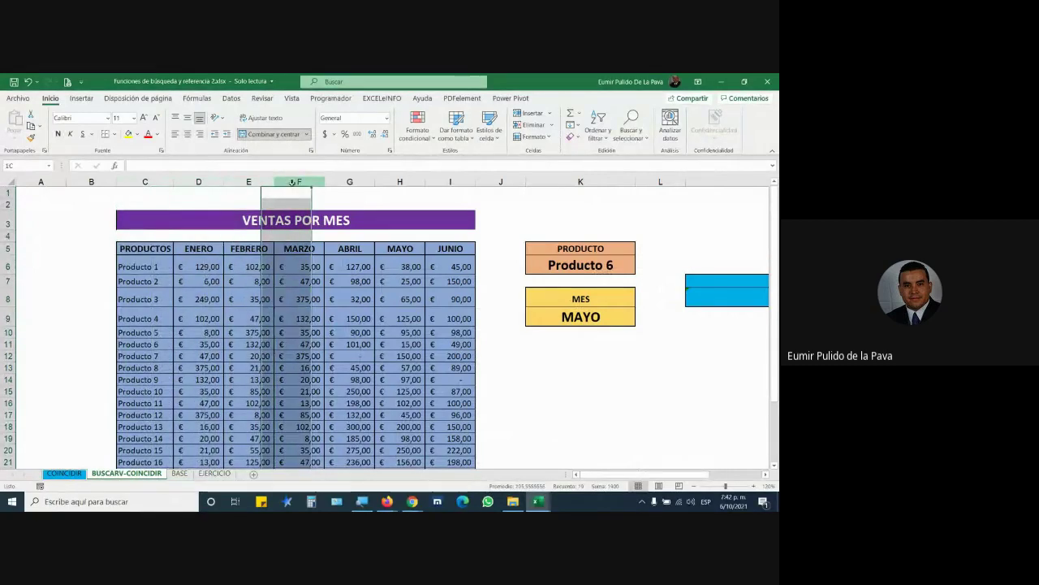
left_click(350, 181)
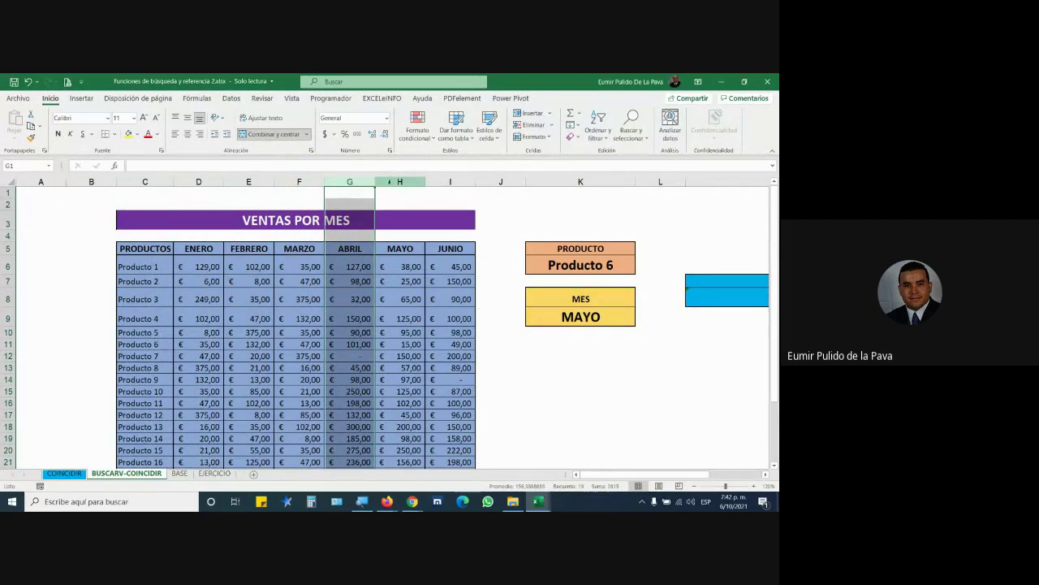
left_click(399, 181)
scroll(620, 476, "right", 2)
scroll(620, 477, "right", 3)
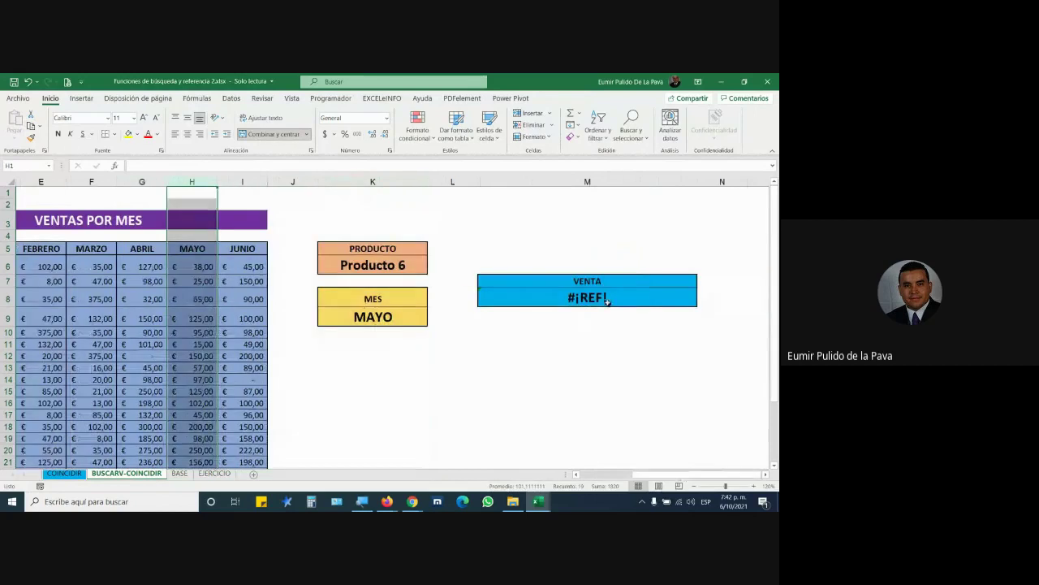
key("F2")
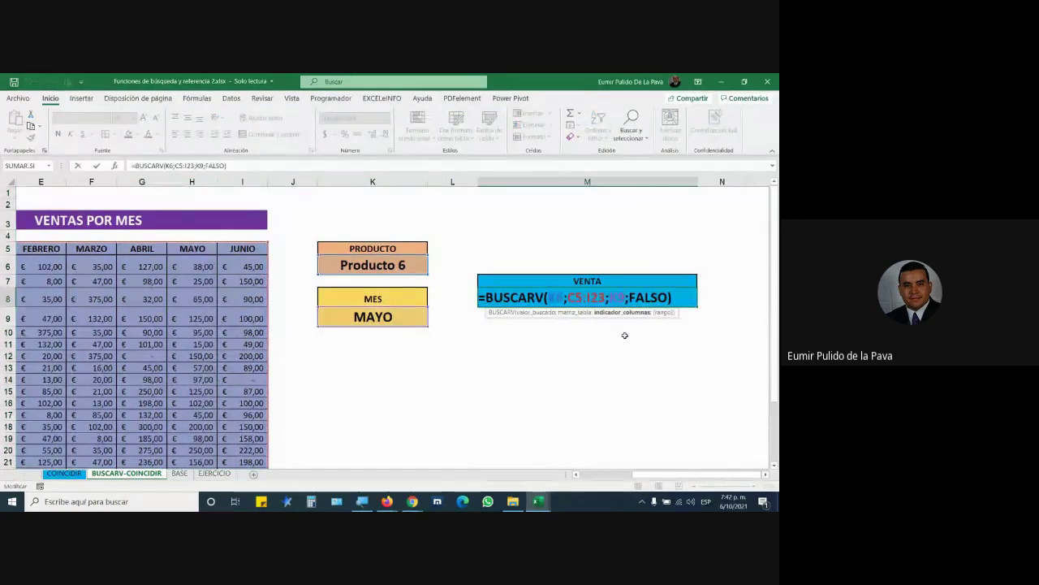
type("6")
key("Return")
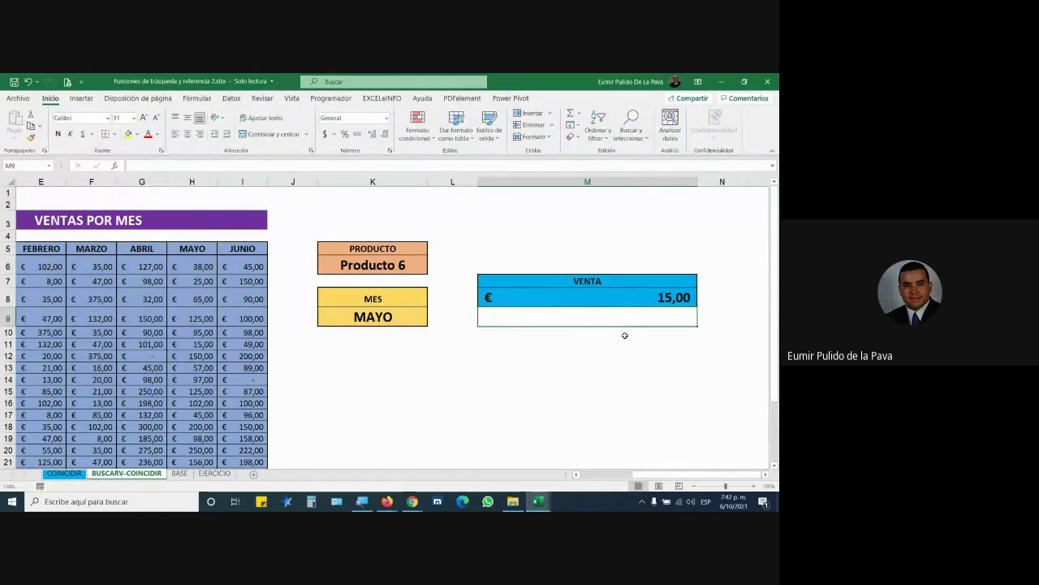
Choose Producto 17 and FEBRERO from the lookup dropdowns.
left_click(406, 265)
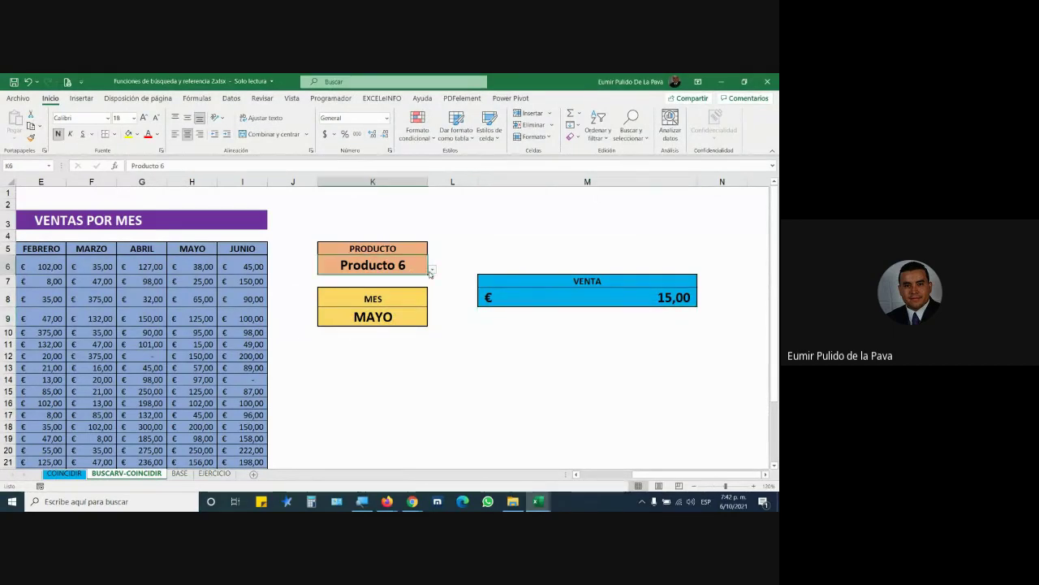
left_click(431, 269)
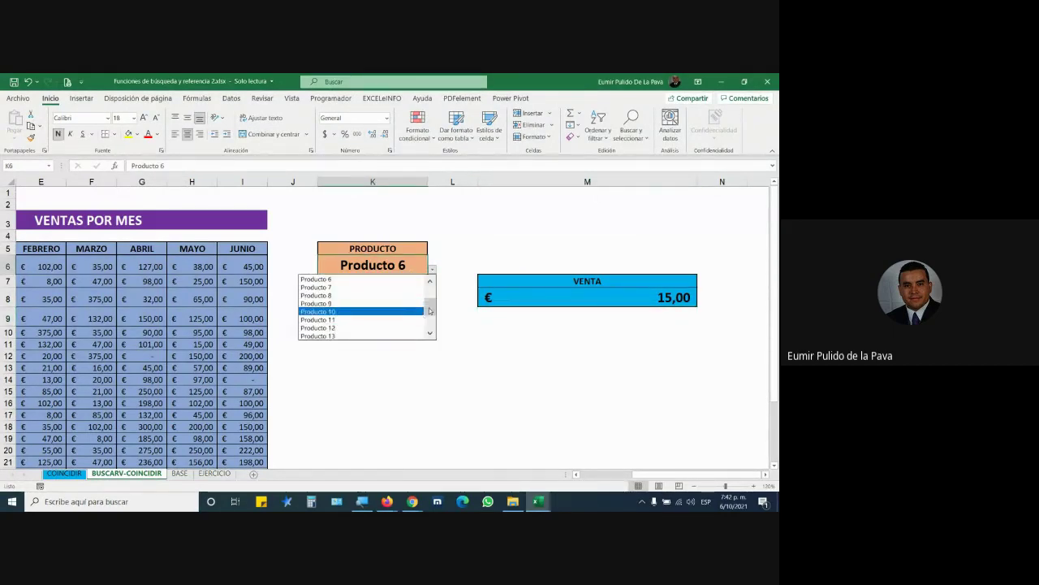
left_click_drag(431, 308, 430, 323)
left_click(360, 328)
left_click(382, 319)
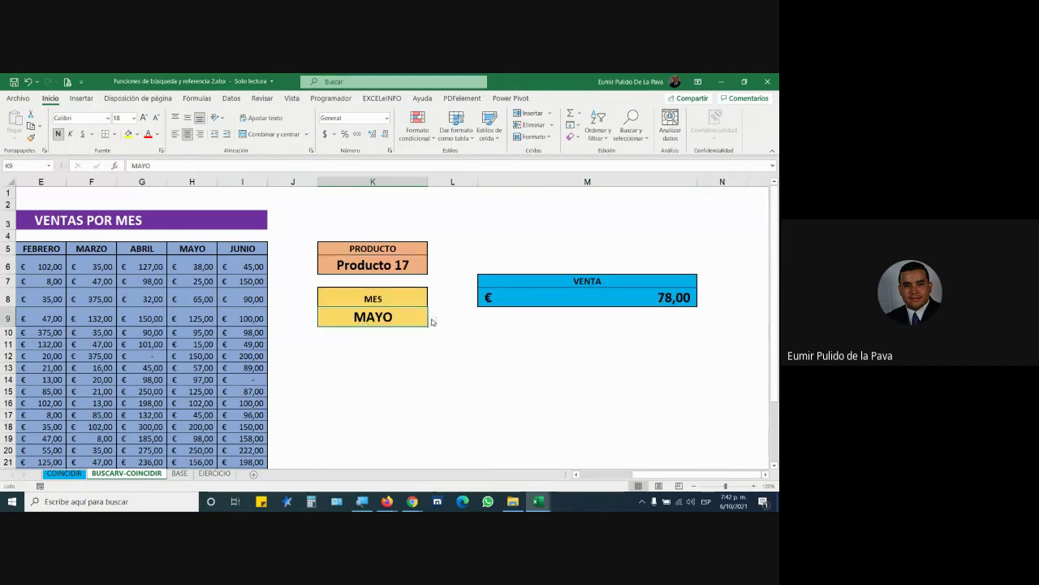
left_click(432, 323)
left_click(367, 339)
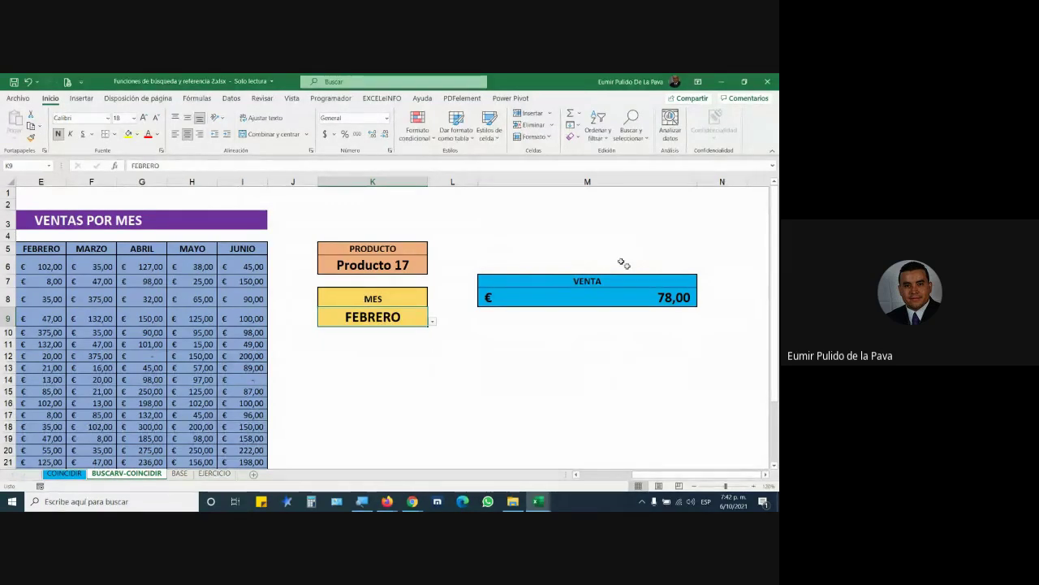
left_click_drag(644, 475, 592, 477)
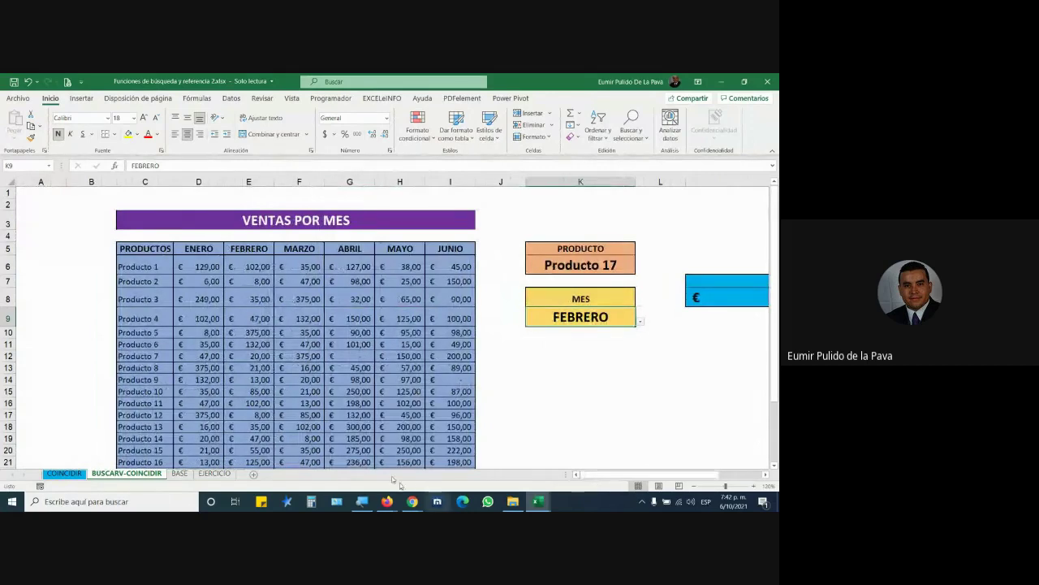
scroll(350, 446, "down", 1)
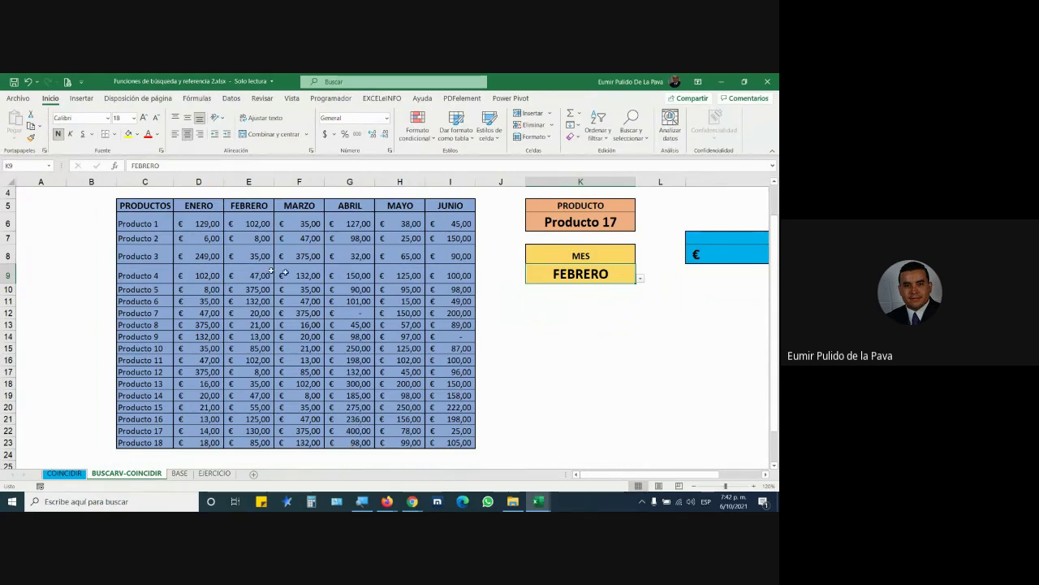
left_click_drag(249, 192, 249, 464)
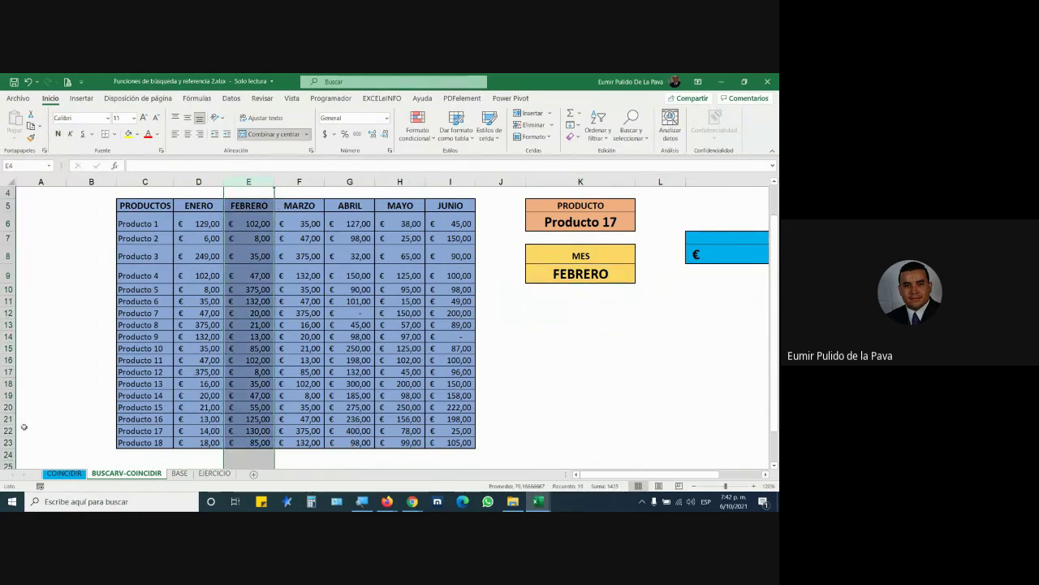
left_click(256, 430)
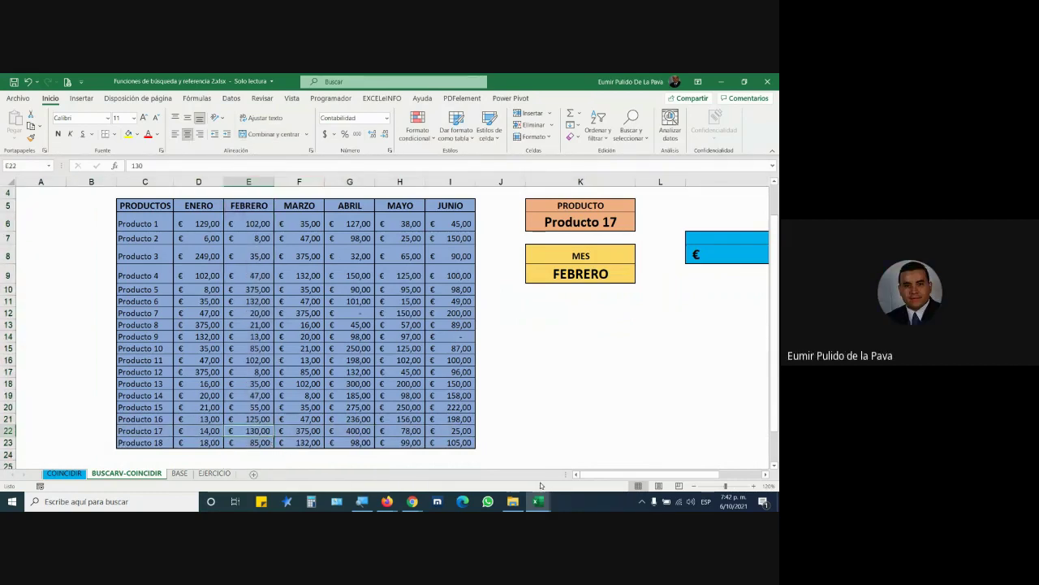
scroll(715, 475, "right", 1)
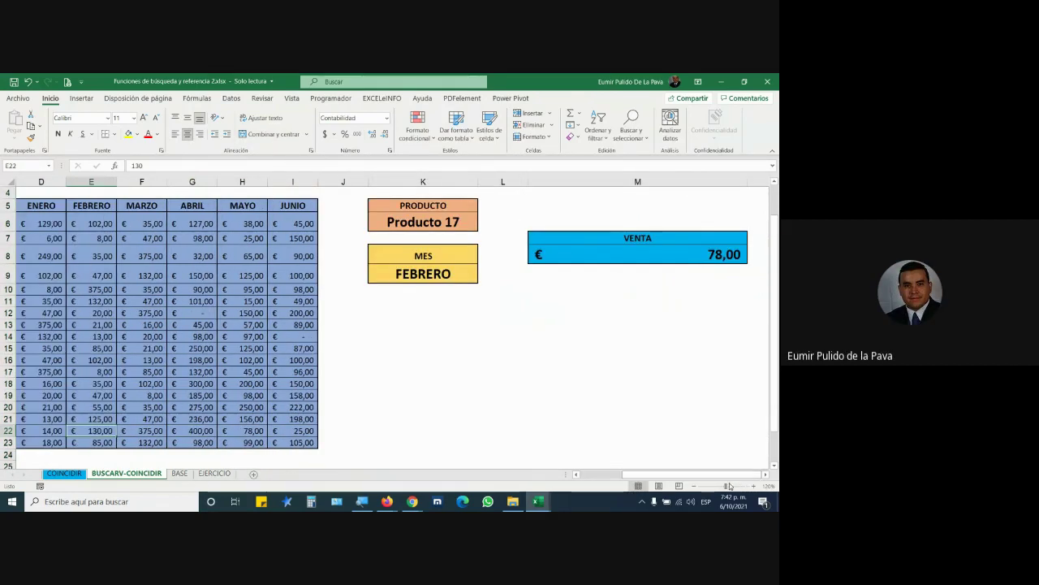
double_click(668, 263)
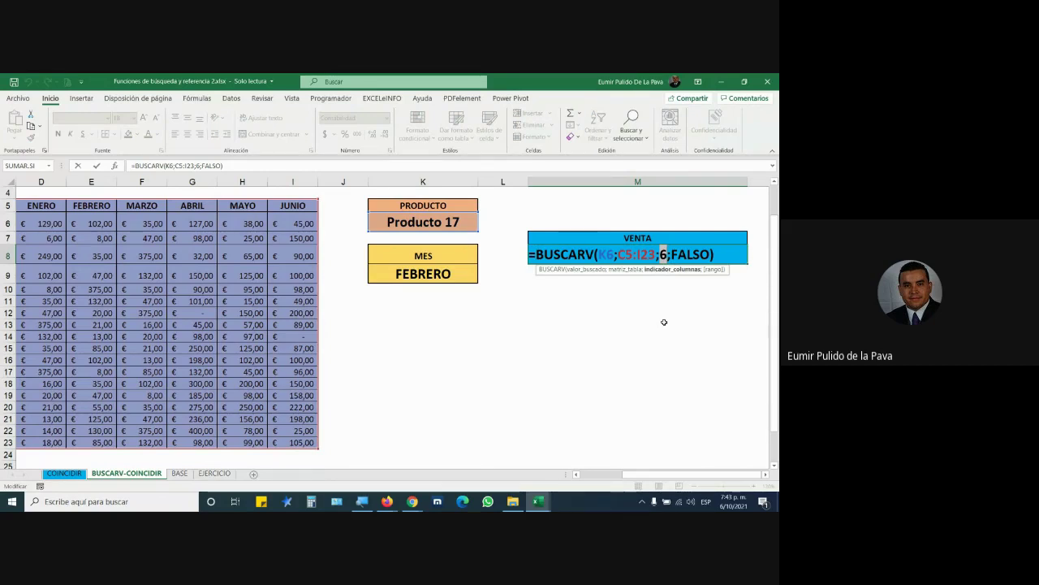
Commit the corrected formula returning 130,00 and open the COINCIDIR sheet.
key("Return")
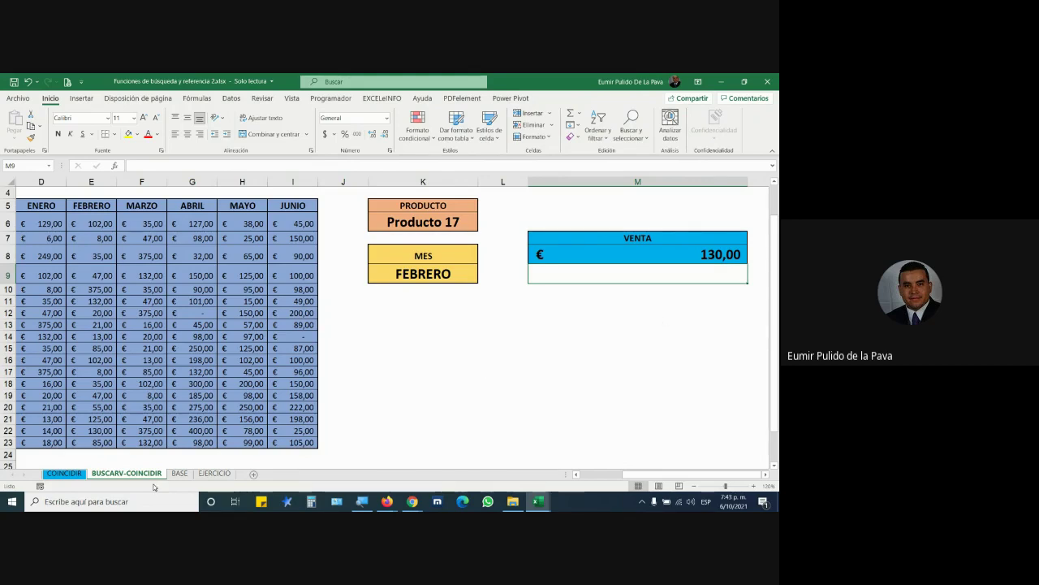
left_click(64, 473)
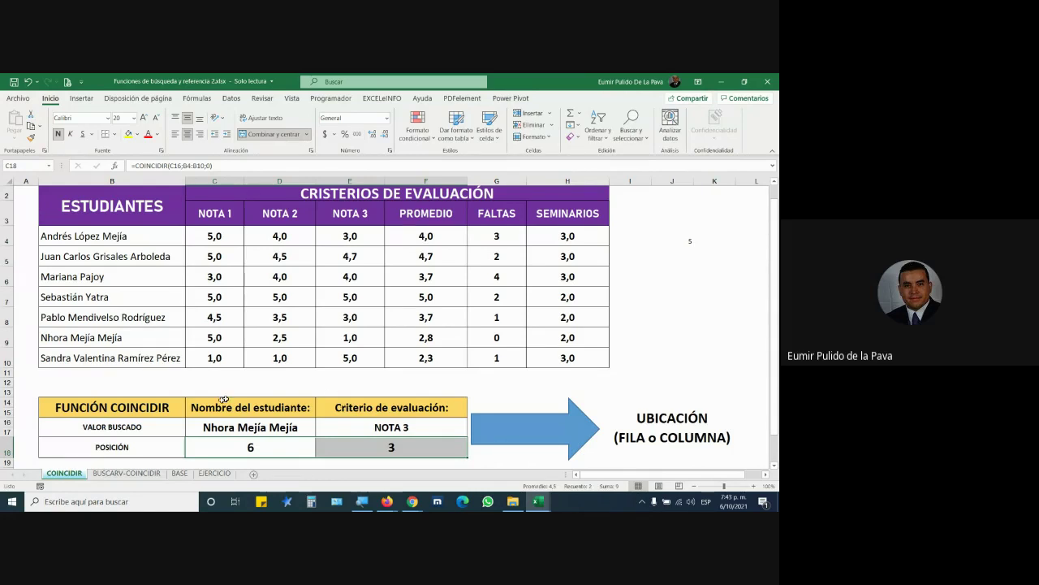
Select columns C and NOTA 2 on COINCIDIR, then go back to BUSCARV-COINCIDIR.
left_click(214, 180)
left_click(279, 180)
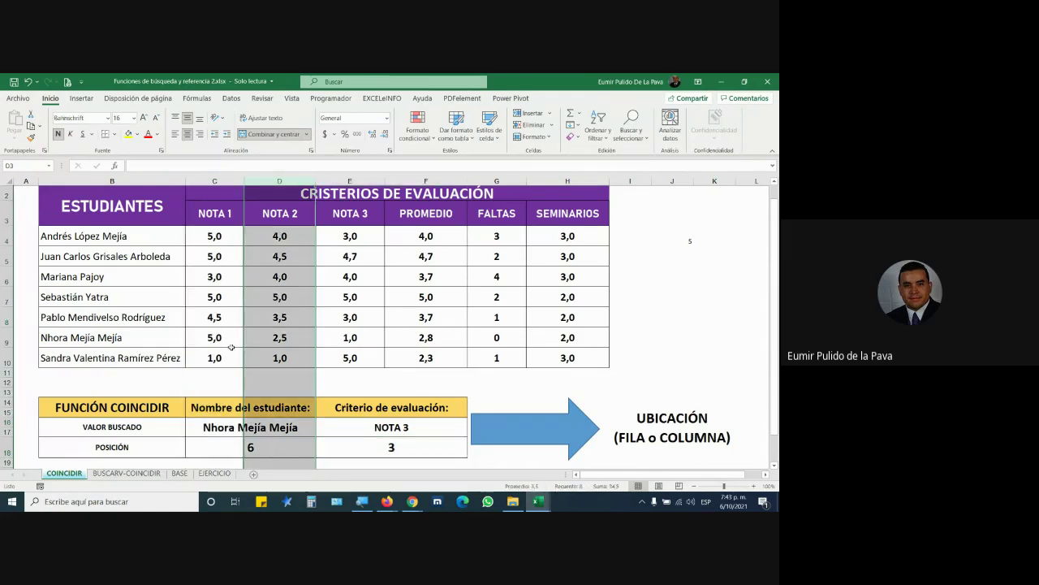
left_click(126, 473)
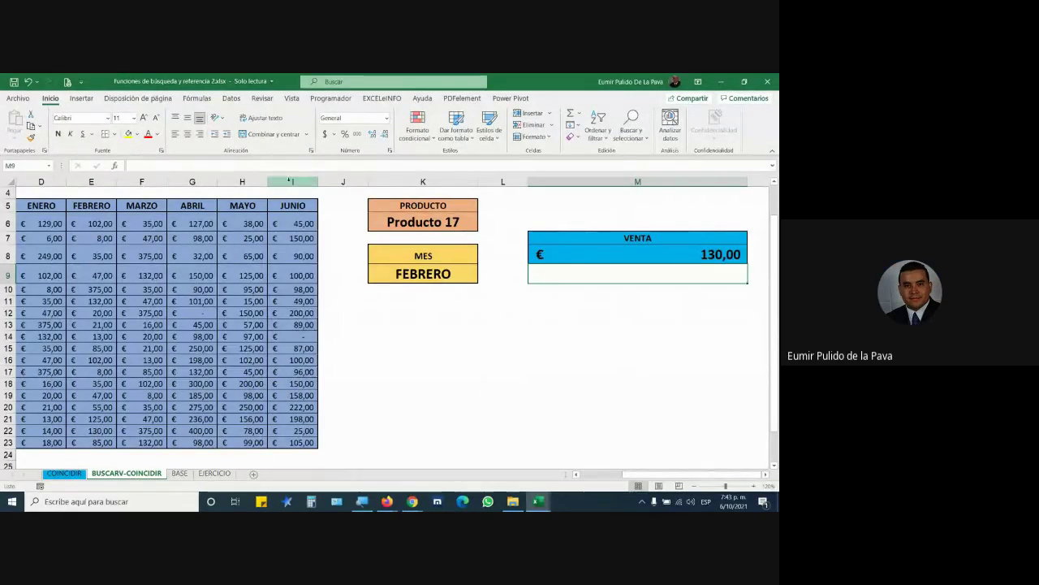
Select the JUNIO, MAYO, ABRIL and MARZO columns in turn.
left_click(290, 181)
left_click(242, 181)
left_click(202, 179)
left_click(143, 180)
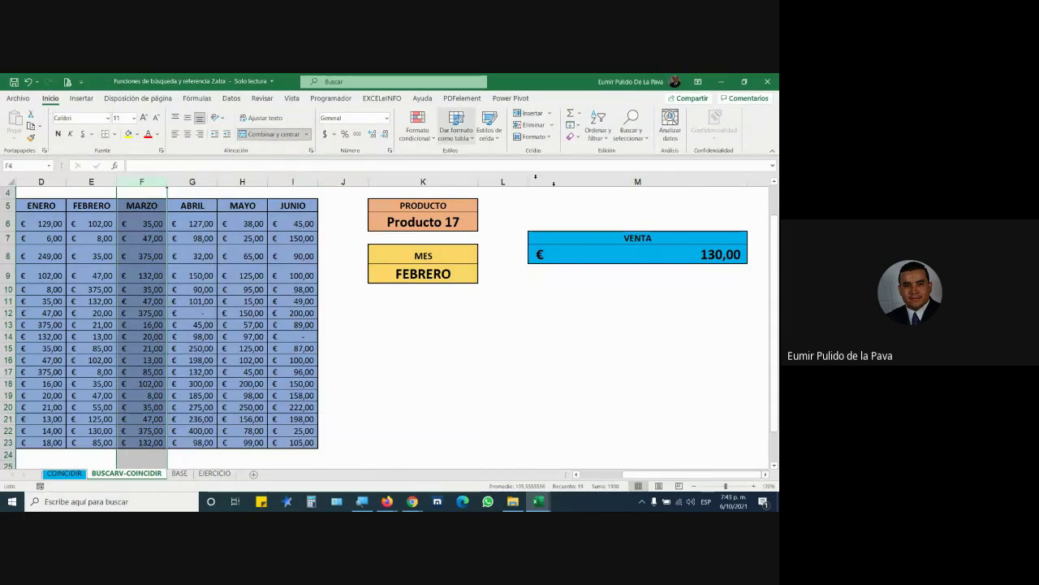
Widen column M, raise the VENTA font to 22, and begin a new =BUS formula.
left_click(687, 252)
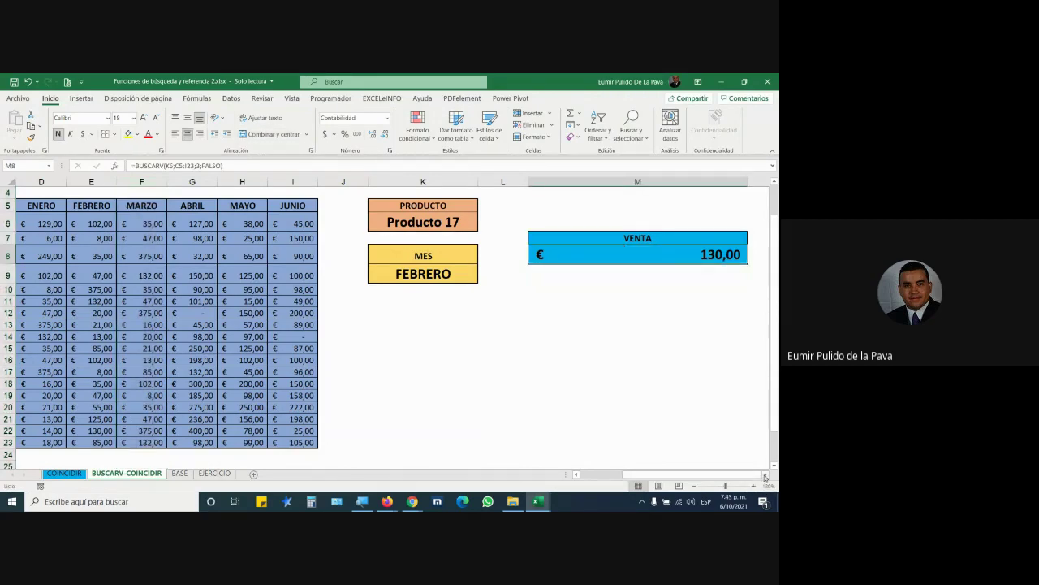
left_click(767, 475)
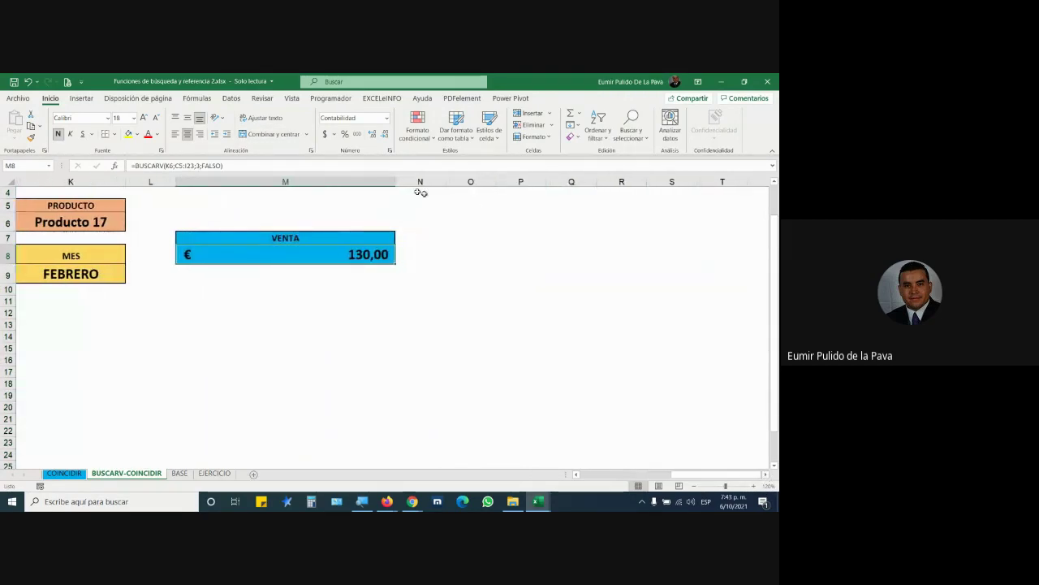
left_click_drag(396, 181, 595, 181)
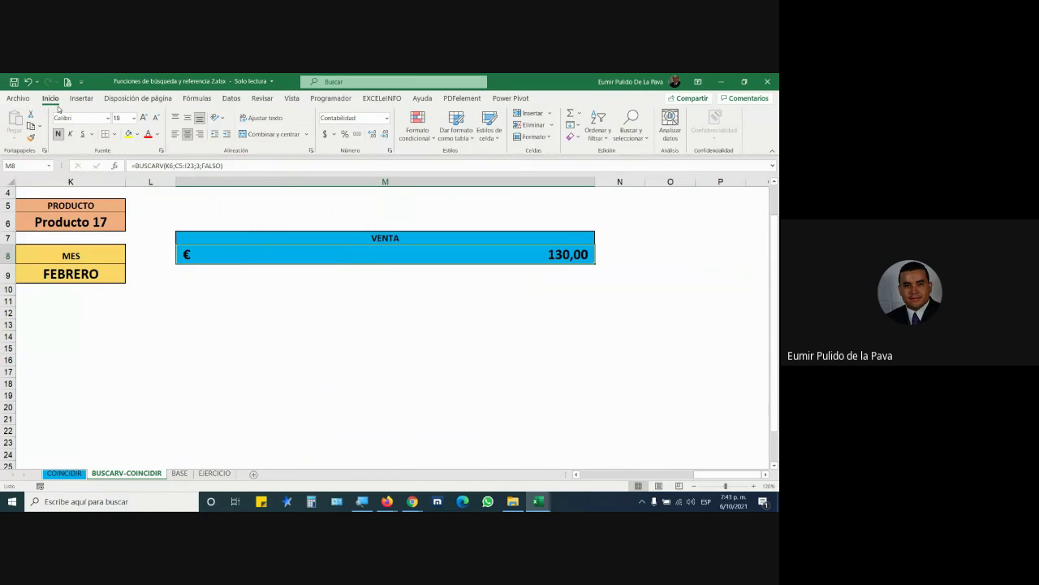
left_click(144, 118)
left_click(144, 118)
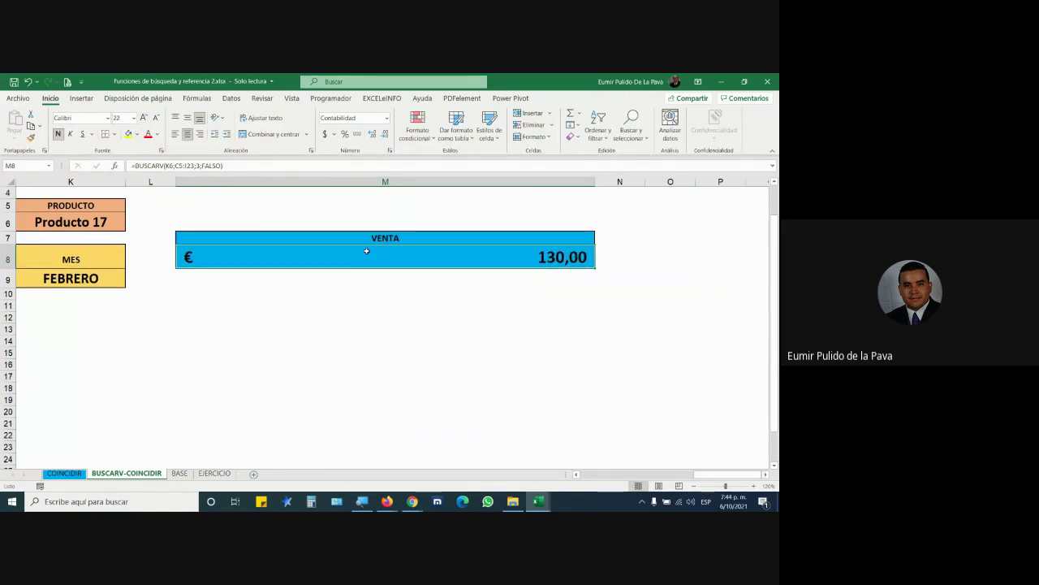
type("=")
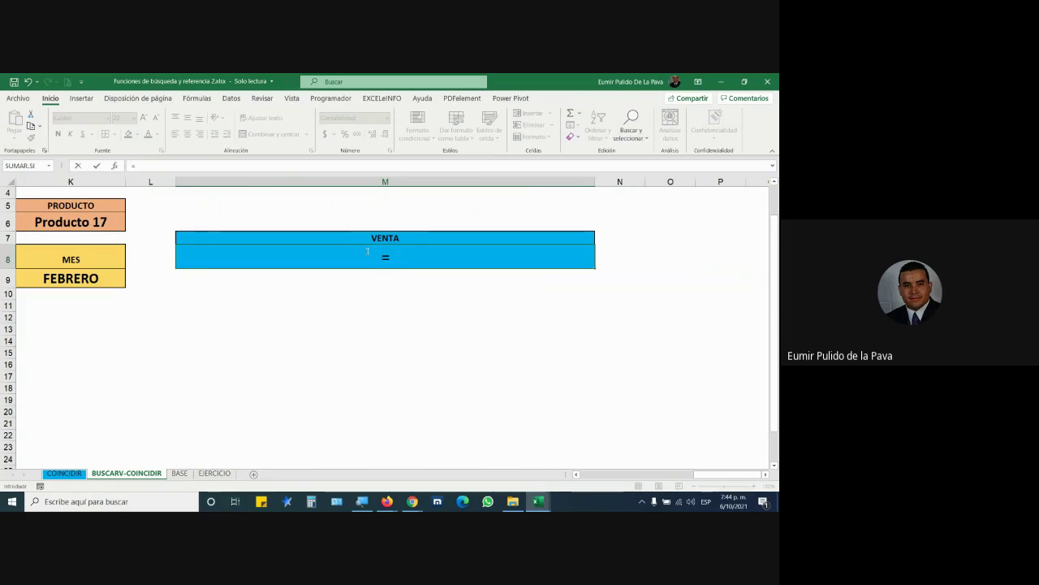
type("bus")
Build =BUSCARV(K6;C5:I23 with K6 as lookup value and the product table as range.
key("Down")
key("Down")
key("Tab")
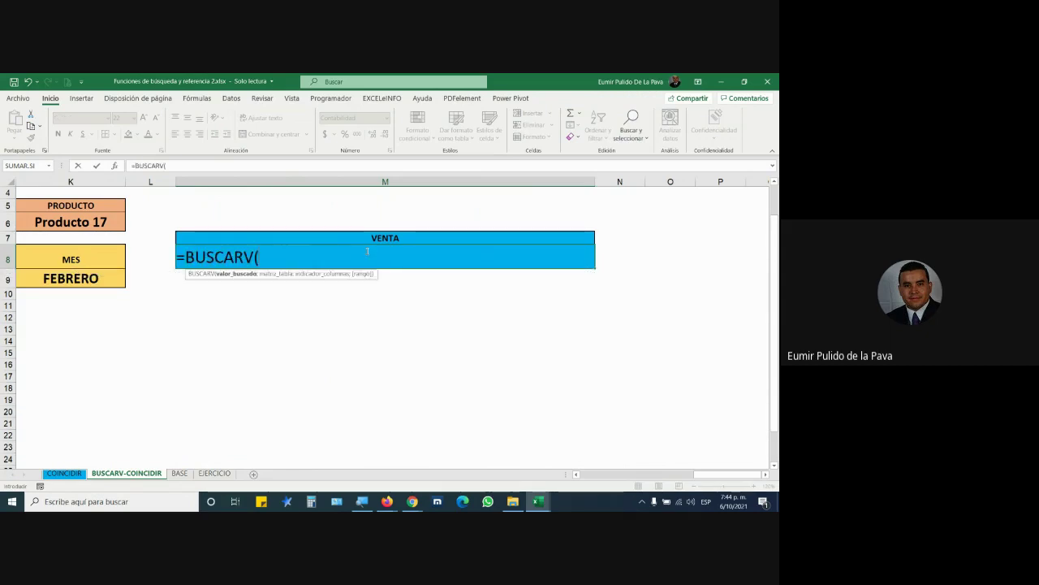
left_click(92, 222)
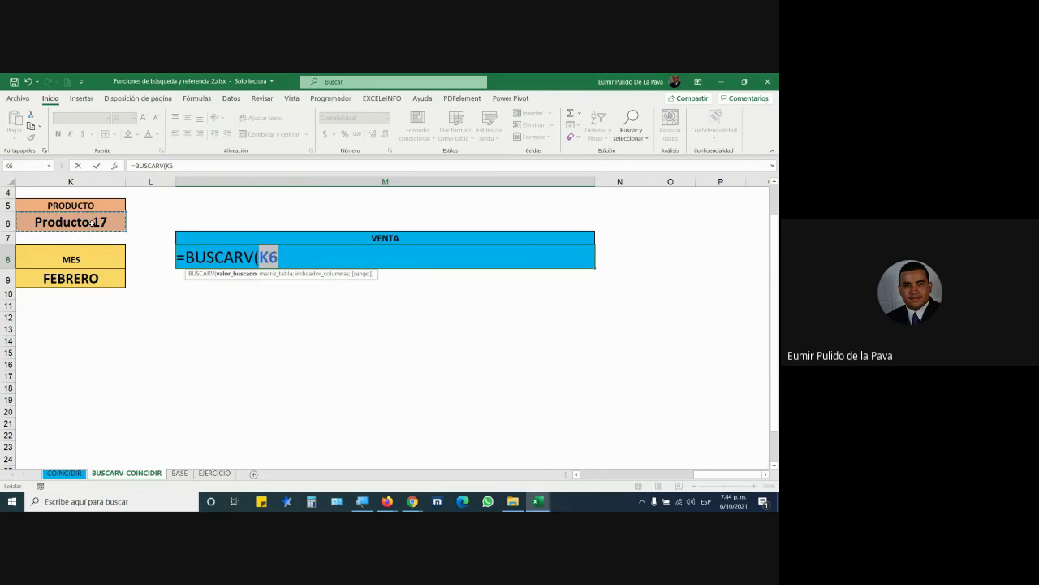
type(";")
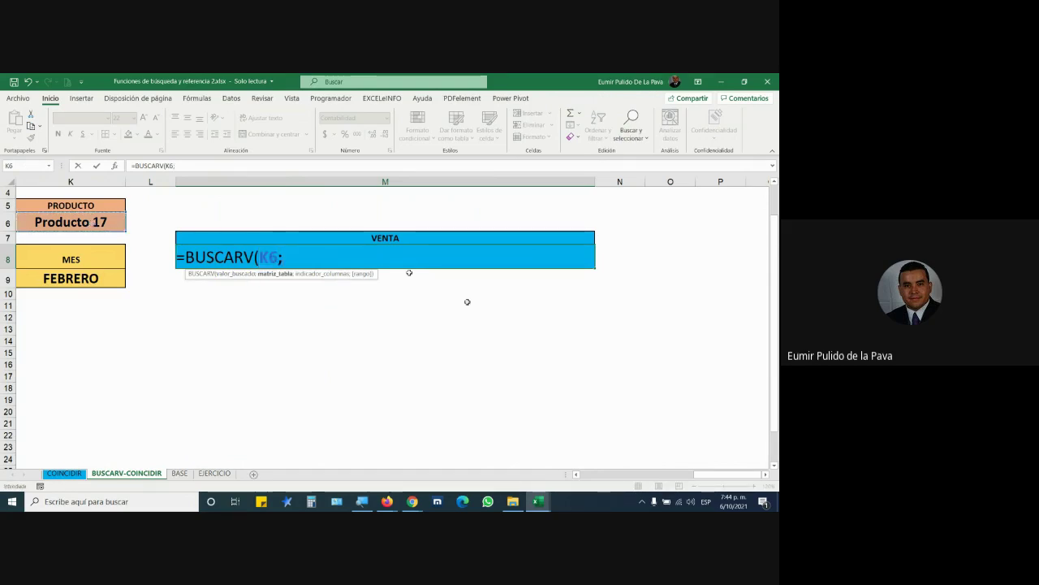
left_click_drag(719, 473, 630, 474)
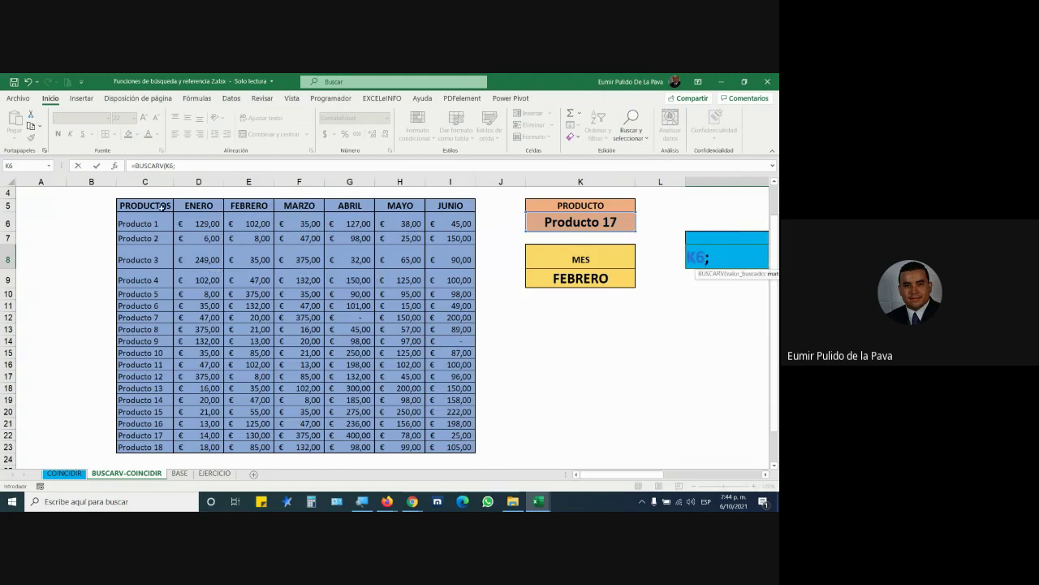
mouse_move(162, 208)
left_mouse_down()
mouse_move(440, 436)
mouse_move(440, 447)
left_mouse_up()
left_click_drag(672, 474, 722, 474)
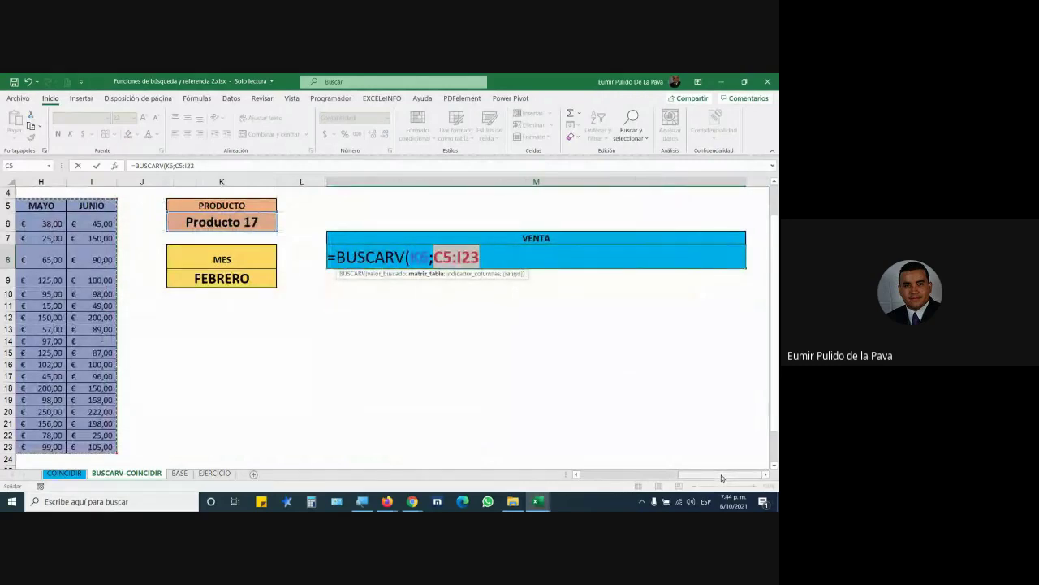
Nest COINCIDIR(K9; as the column-number argument.
type(";")
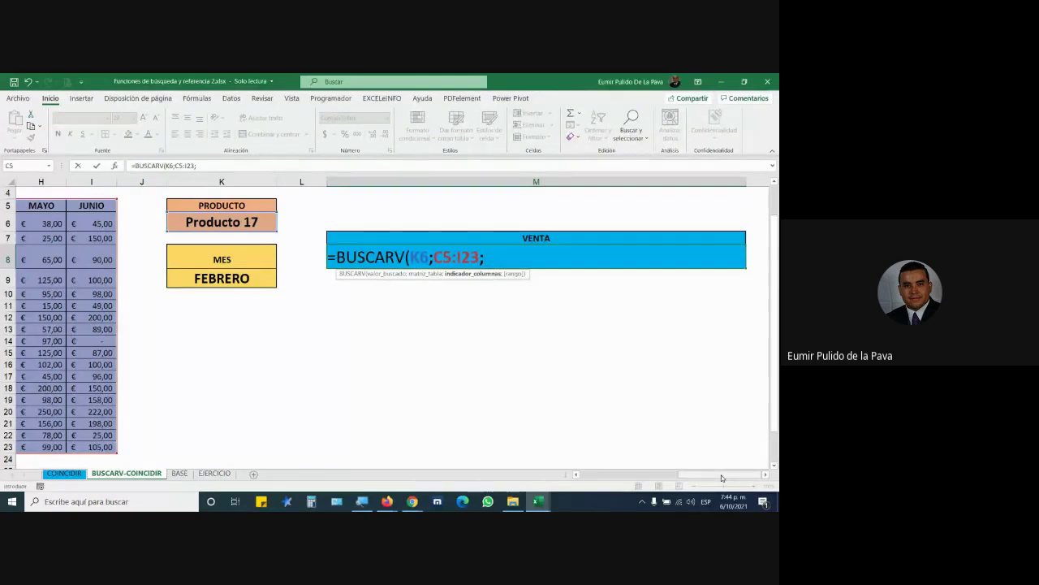
type("co")
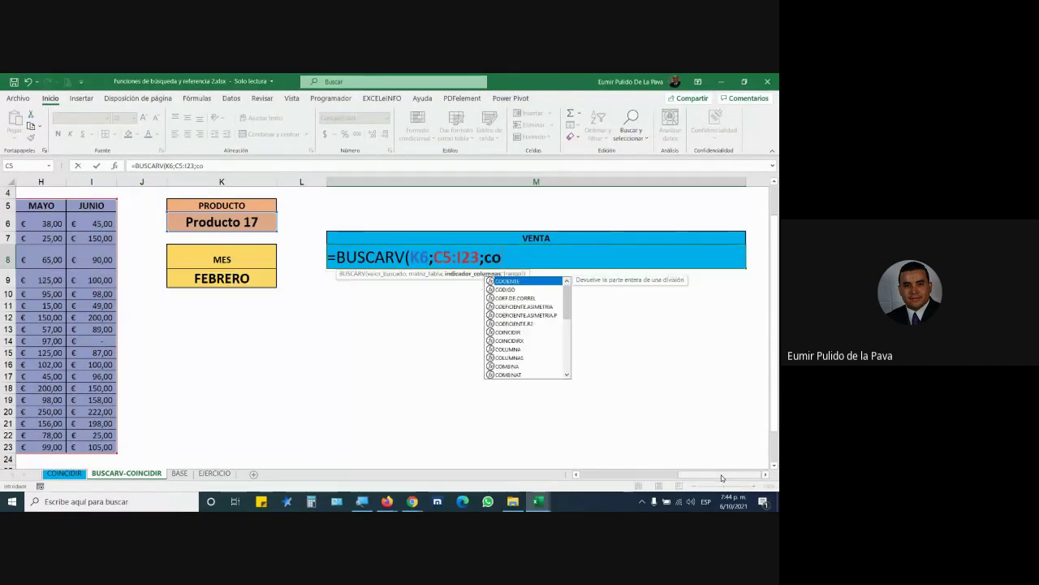
type("in")
key("Tab")
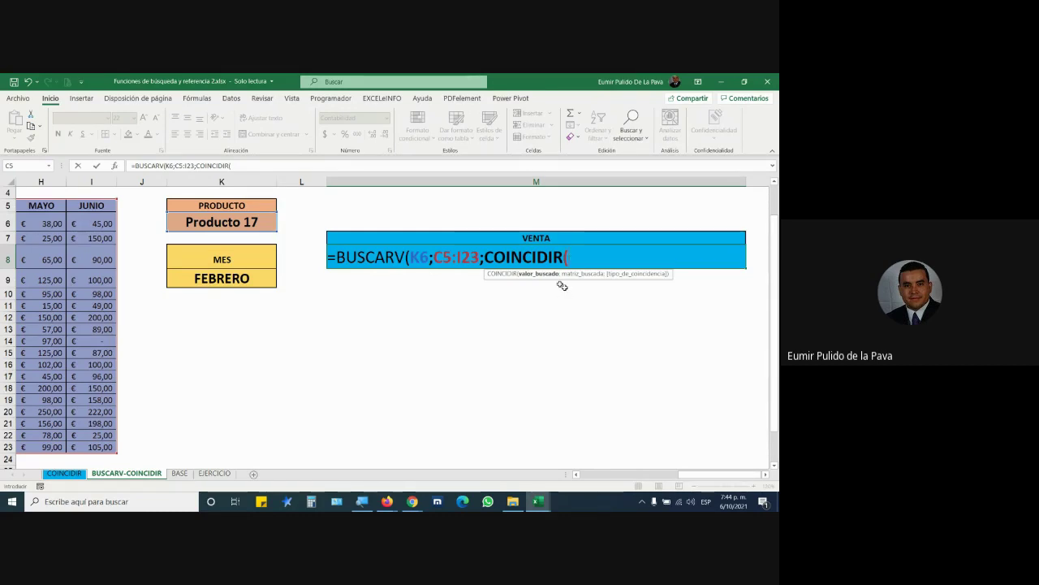
left_click(233, 280)
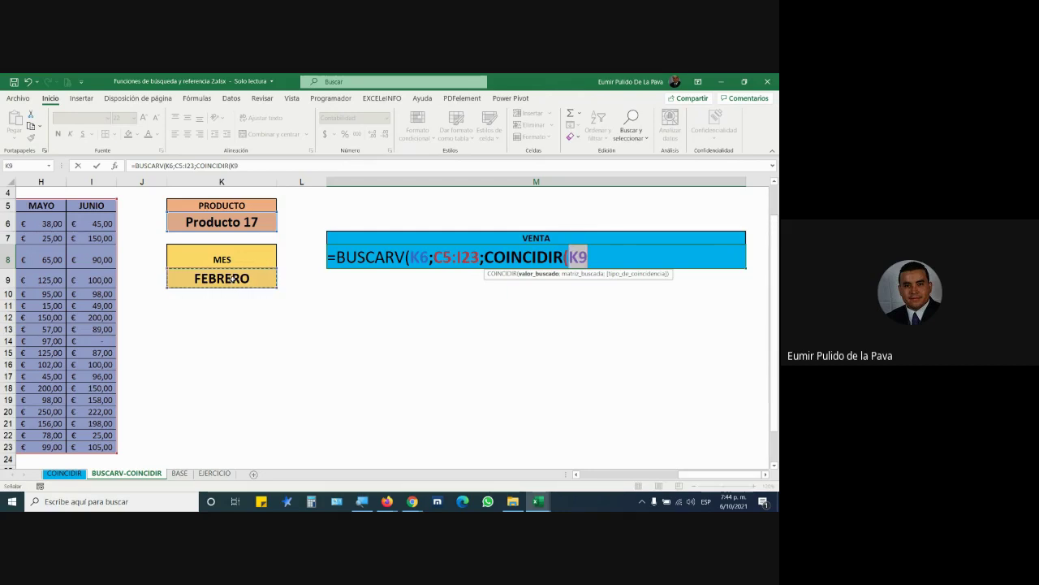
type(";")
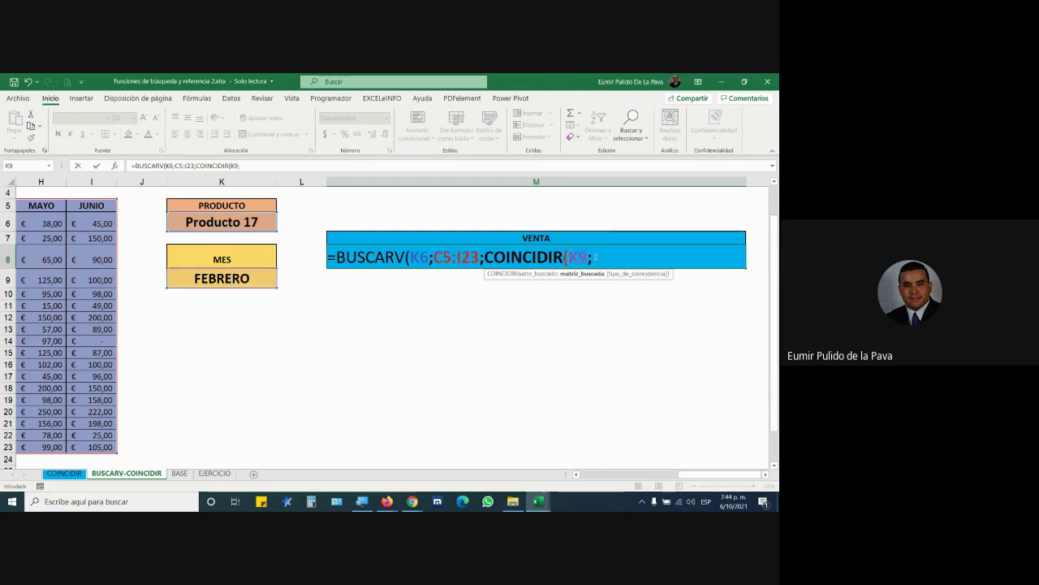
left_click_drag(690, 474, 569, 460)
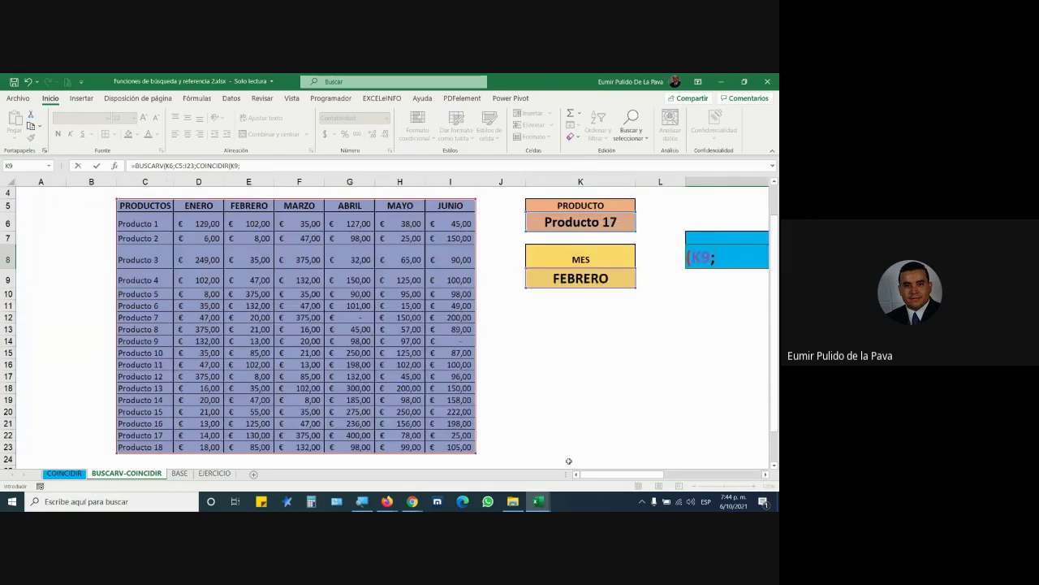
Finish the VENTA formula as =BUSCARV(K6;C5:I23;COINCIDIR(K9;C5:I5;0);FALSO).
left_click_drag(142, 205, 437, 208)
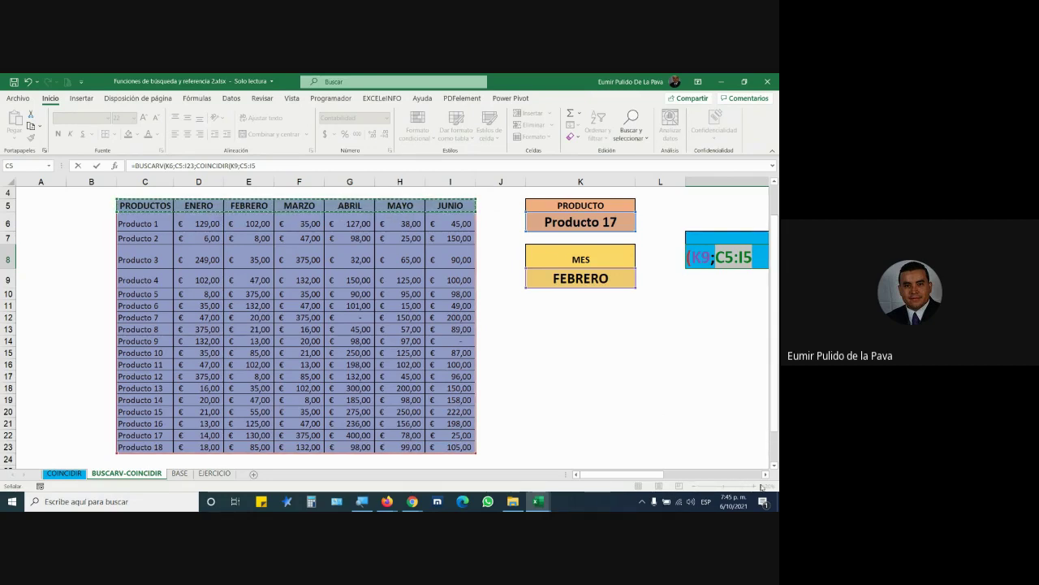
scroll(761, 486, "right", 1)
scroll(761, 484, "right", 3)
scroll(764, 482, "right", 2)
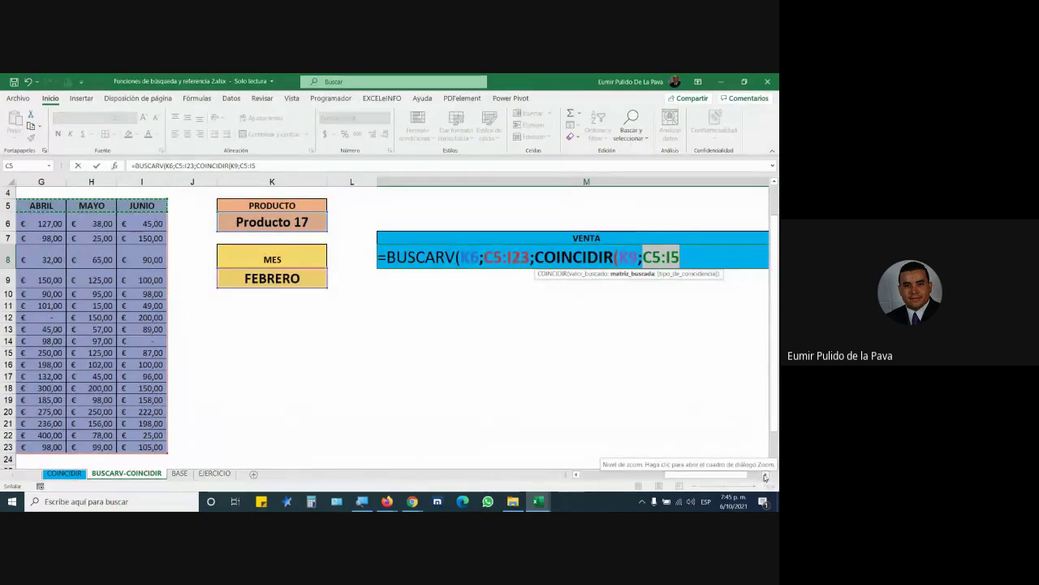
left_click(765, 475)
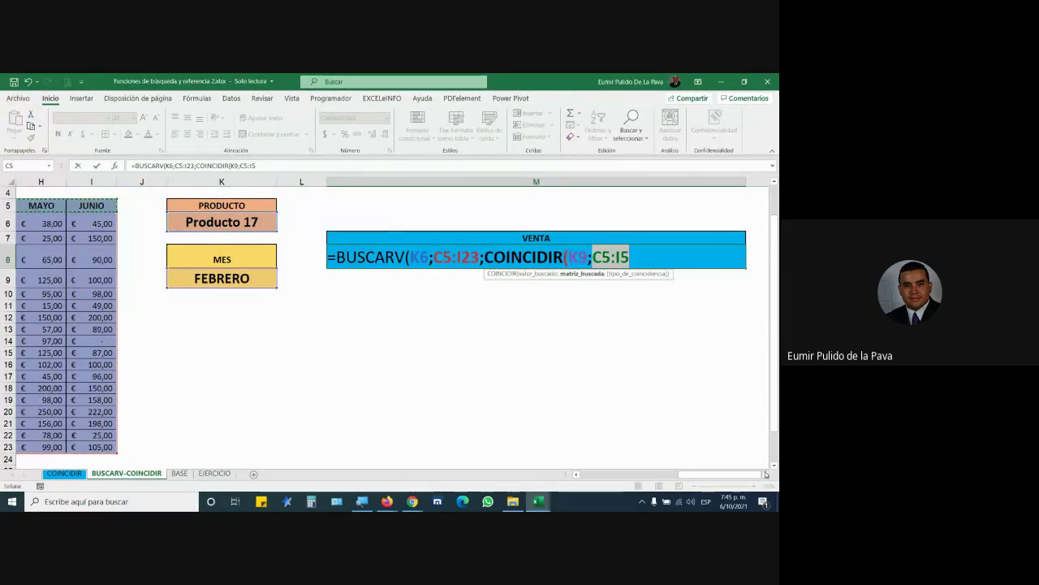
type(";0")
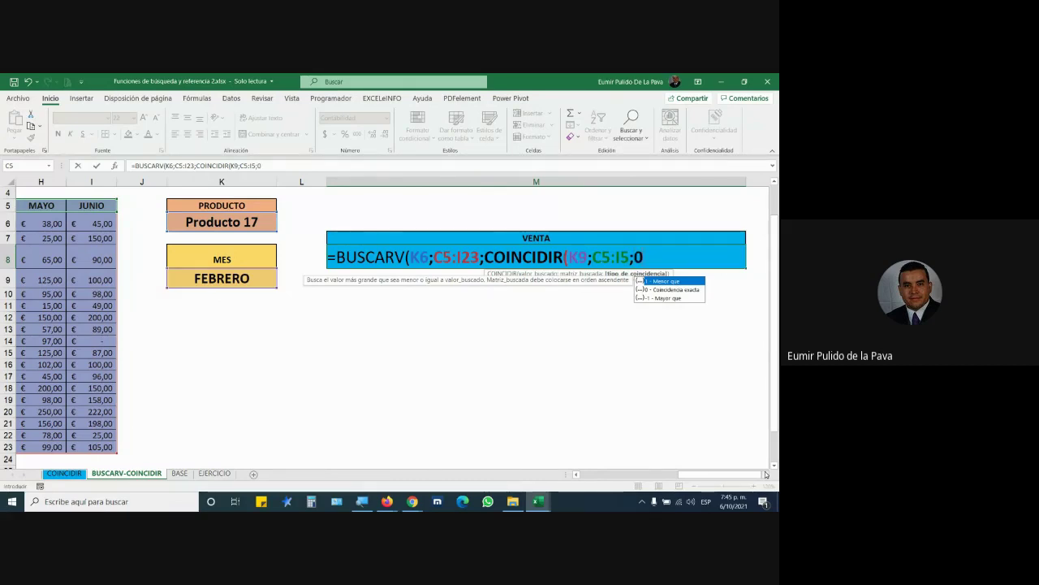
type(")")
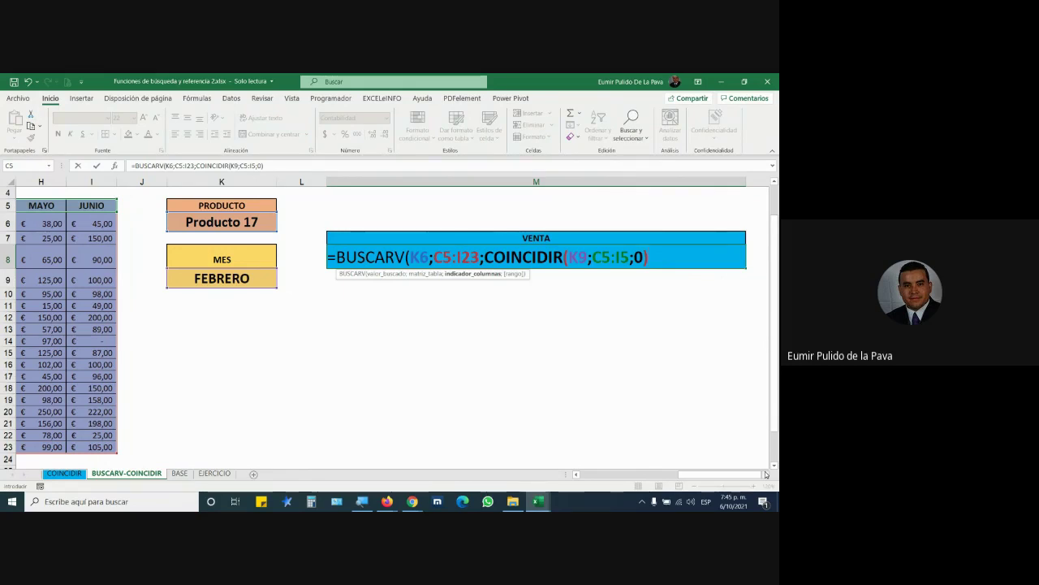
type(";")
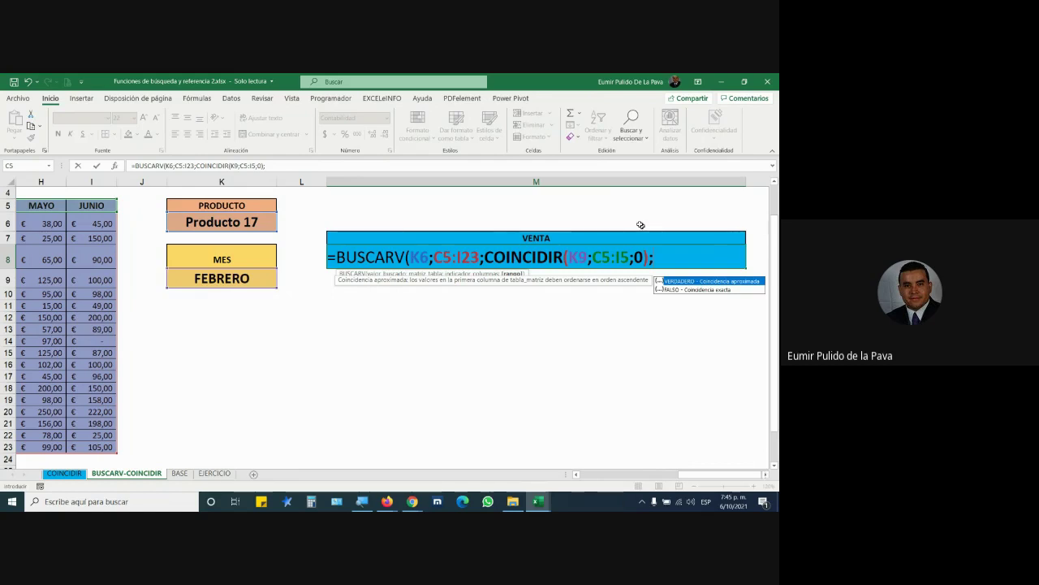
double_click(687, 290)
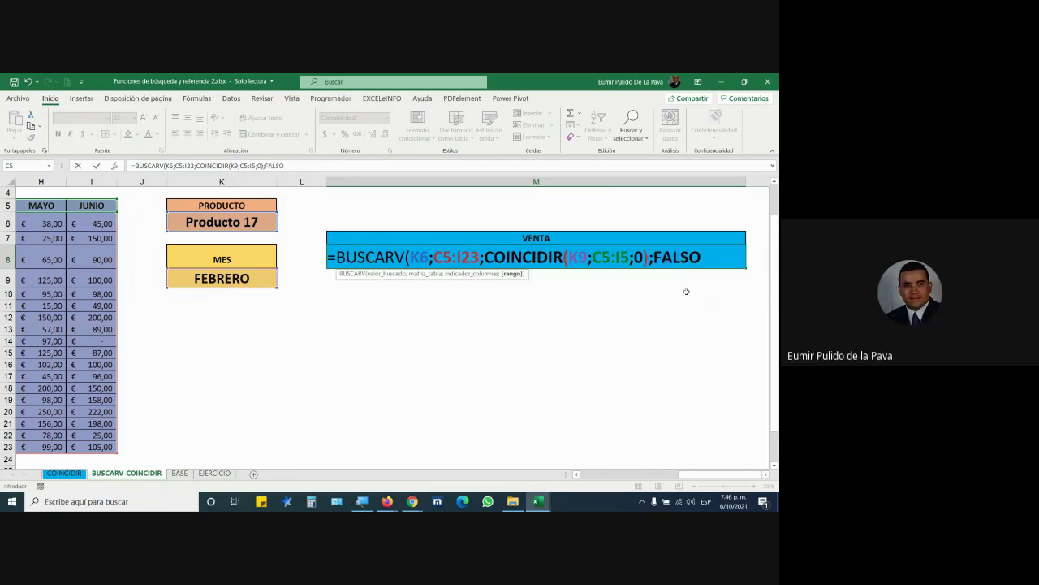
type(")")
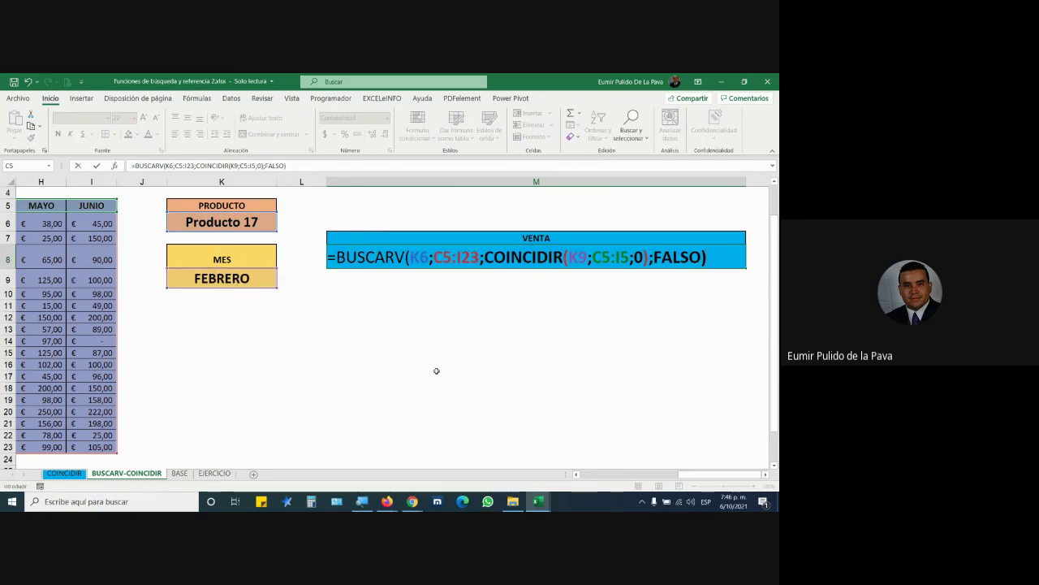
Enter the formula and fill the check values 125,00 (Producto 10, MAYO) and 47,00 (Producto 4, FEBRERO) yellow.
key("Return")
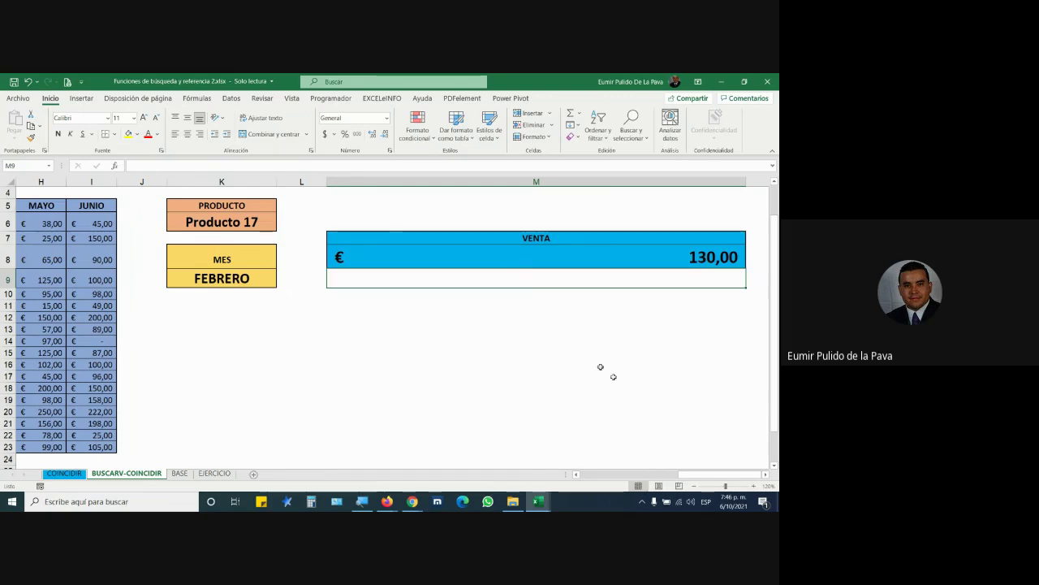
left_click_drag(690, 475, 561, 473)
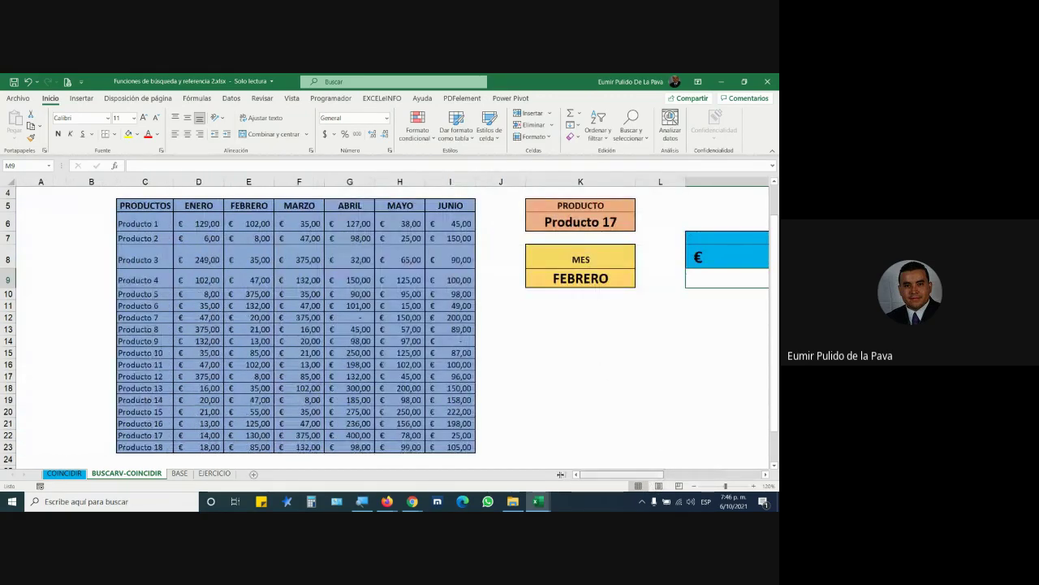
left_click(146, 352)
left_click(389, 353)
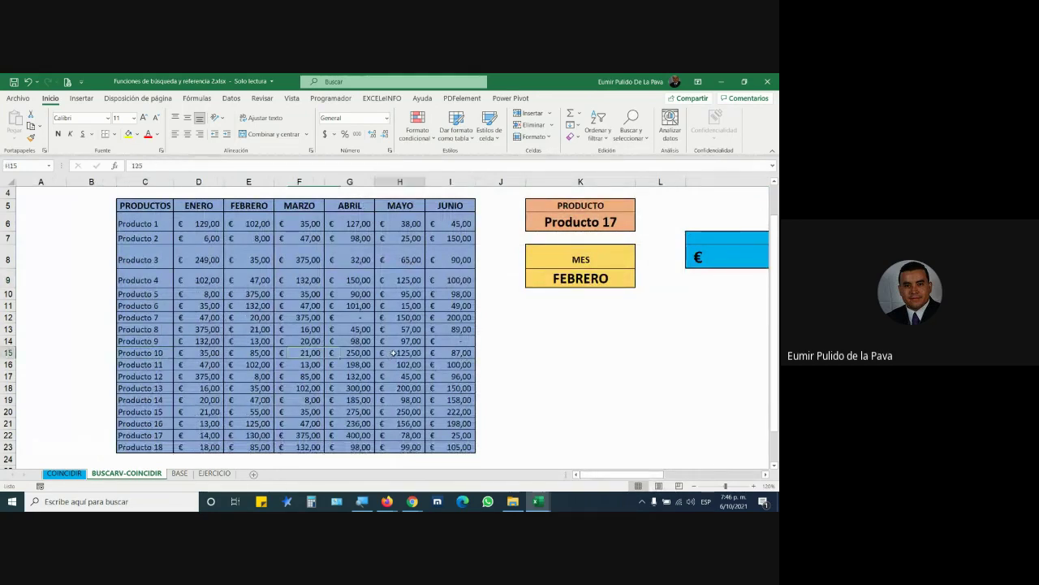
left_click(128, 134)
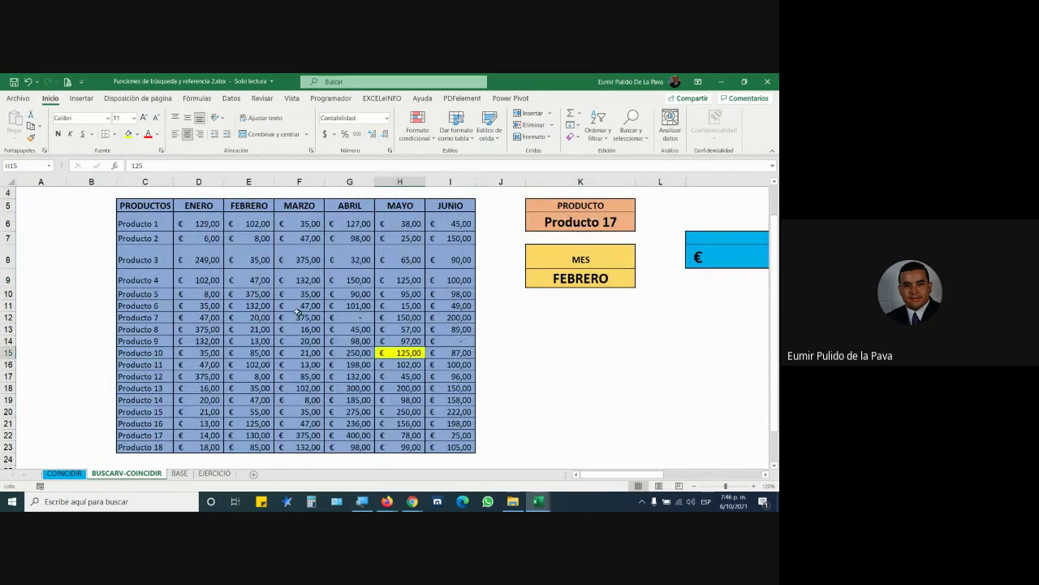
left_click(249, 279)
left_click(128, 134)
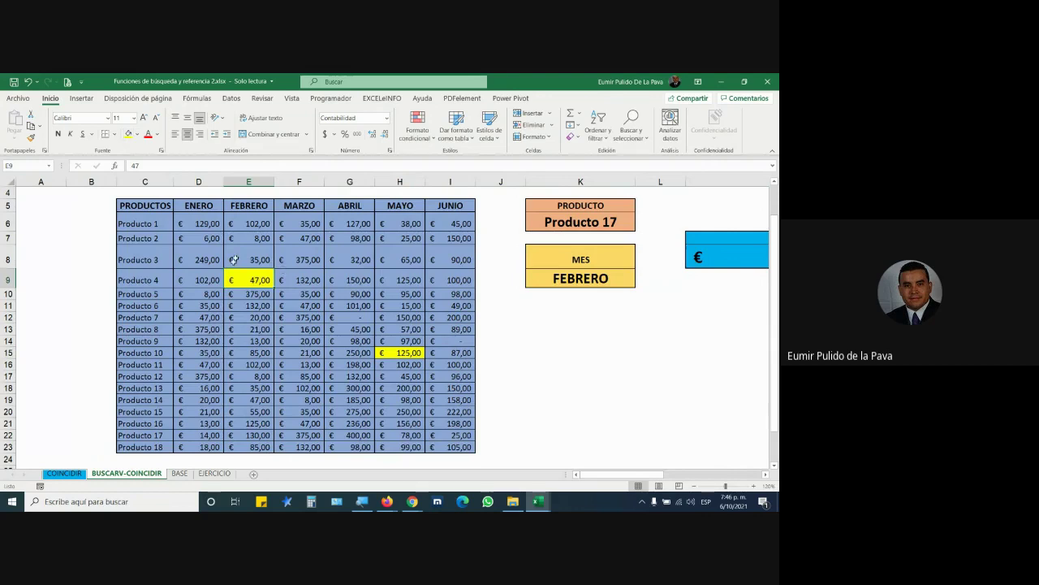
Test the lookup by switching K6 to Producto 4 and checking the May figure in H15.
left_click(594, 227)
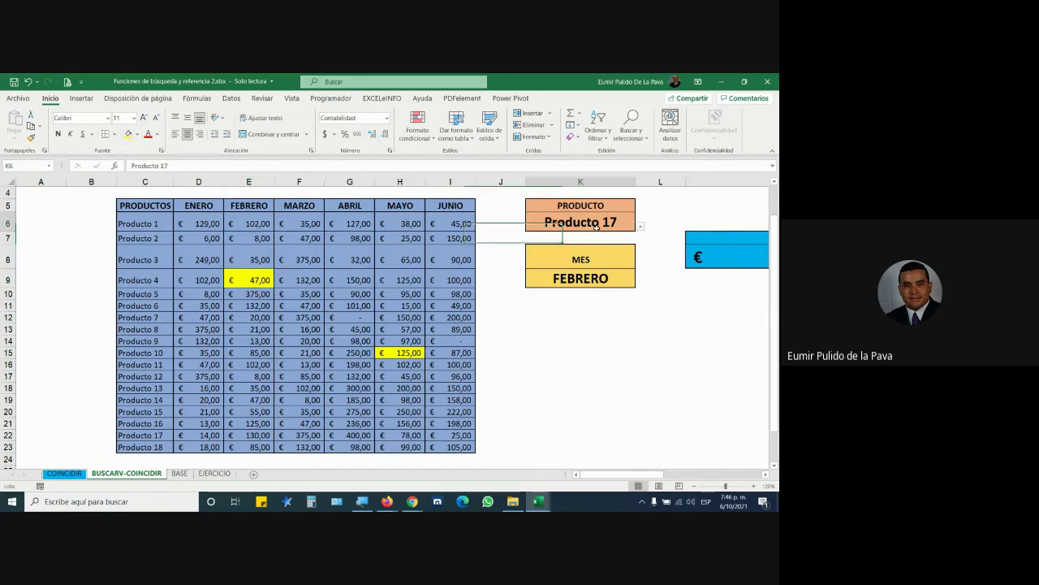
left_click(640, 226)
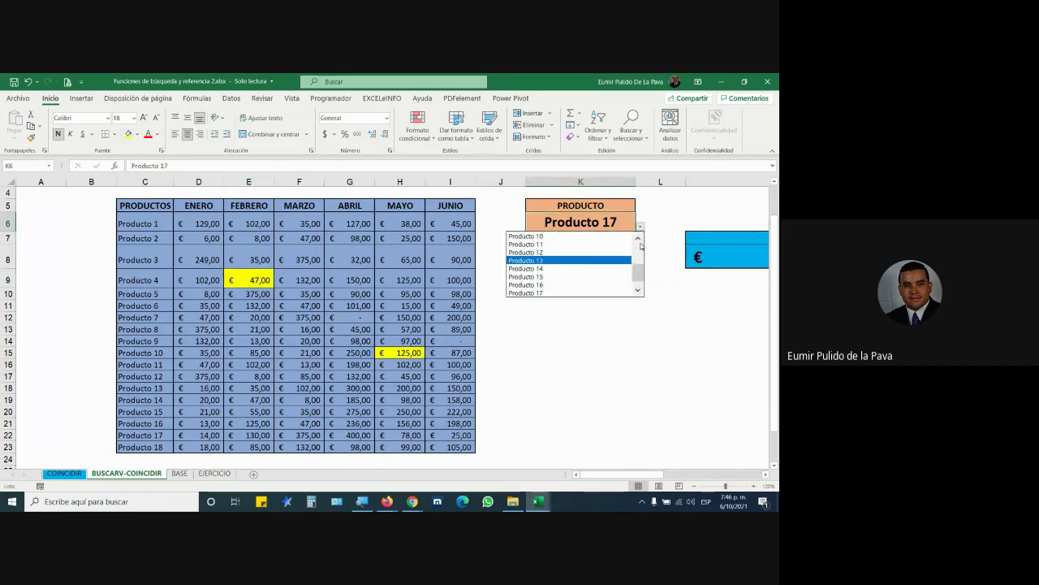
left_click(640, 245)
left_click(569, 237)
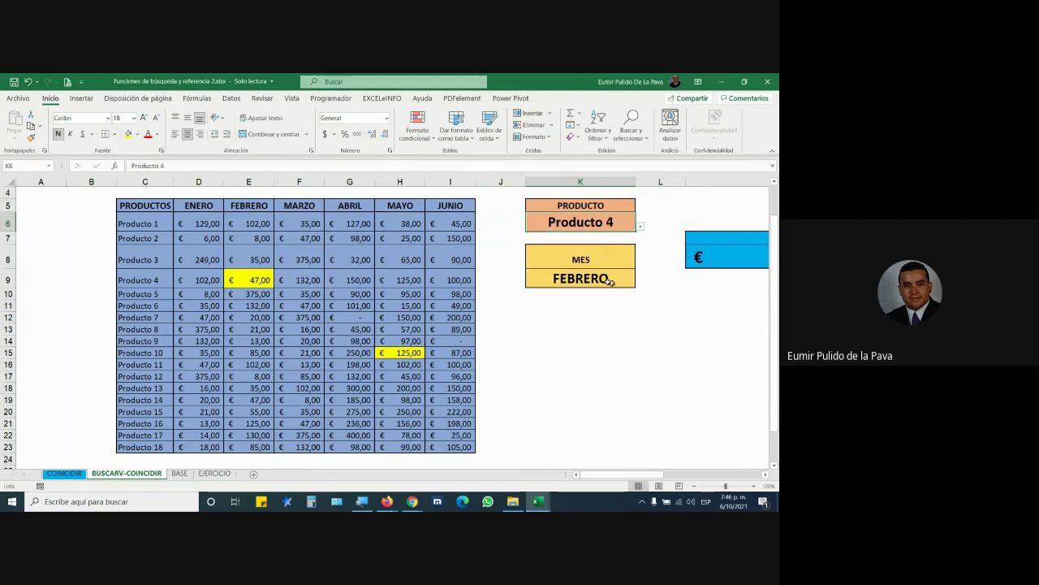
left_click(605, 281)
left_click_drag(654, 480, 731, 479)
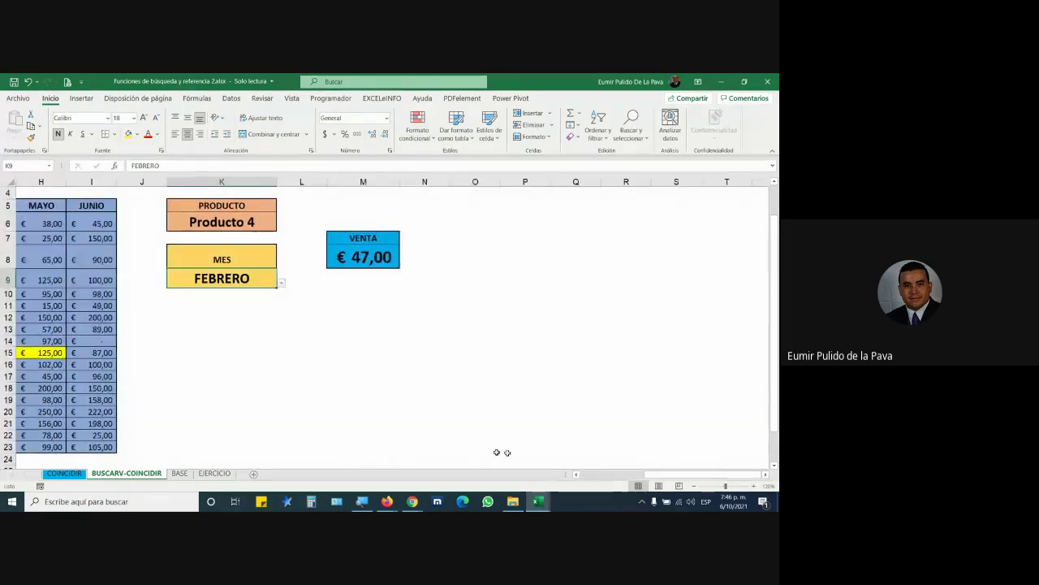
scroll(365, 361, "left", 3)
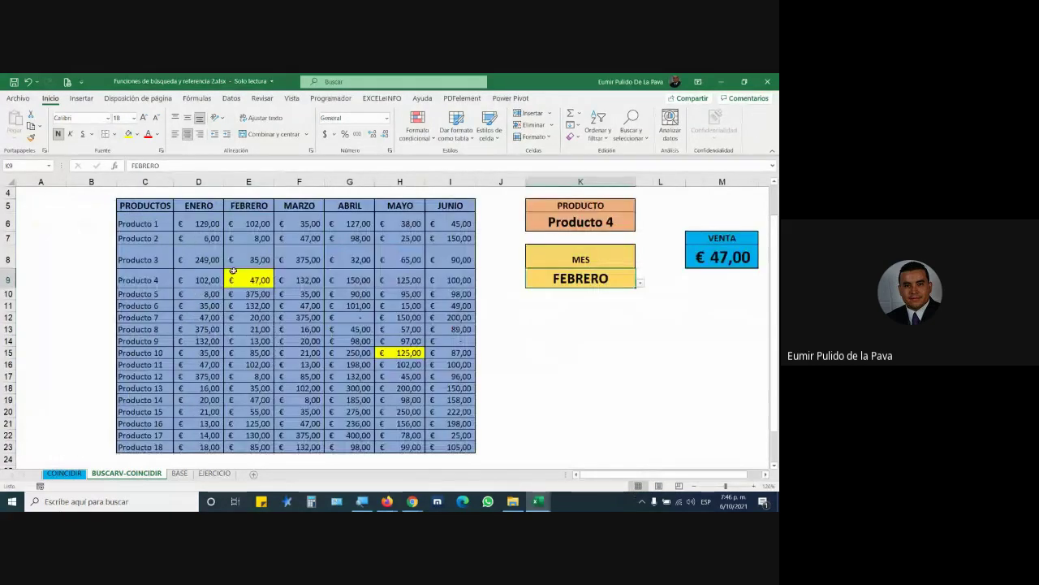
left_click(399, 352)
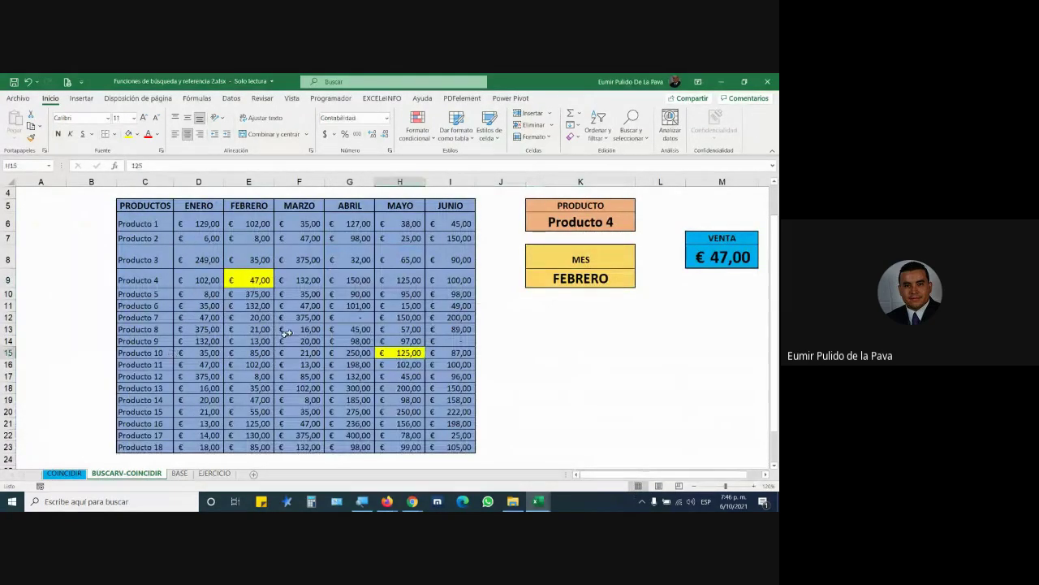
Set K6 to Producto 10 and K9 to MAYO so VENTA returns 125,00.
left_click(567, 221)
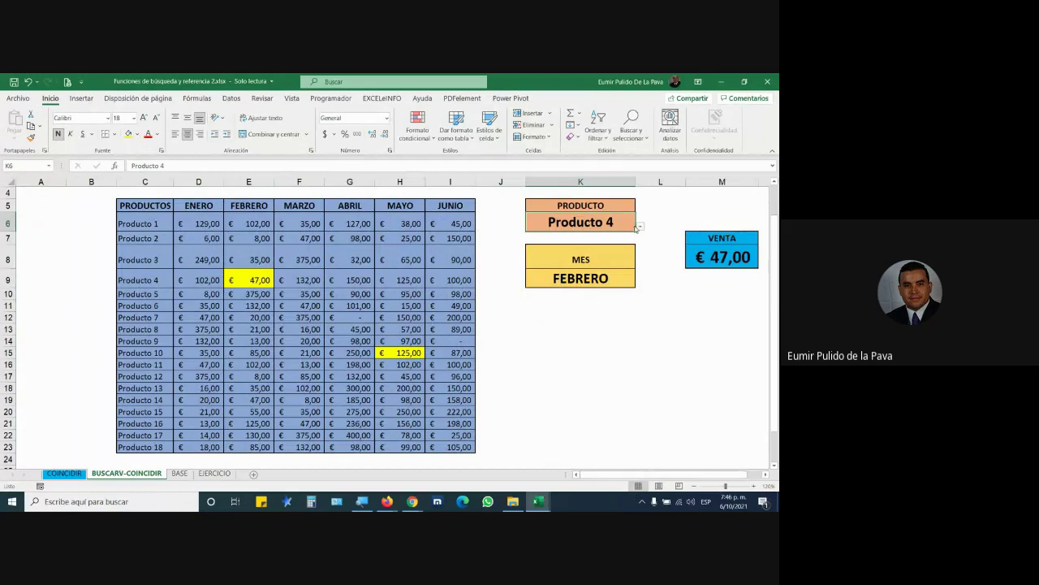
left_click(640, 227)
left_click(617, 284)
left_click(618, 278)
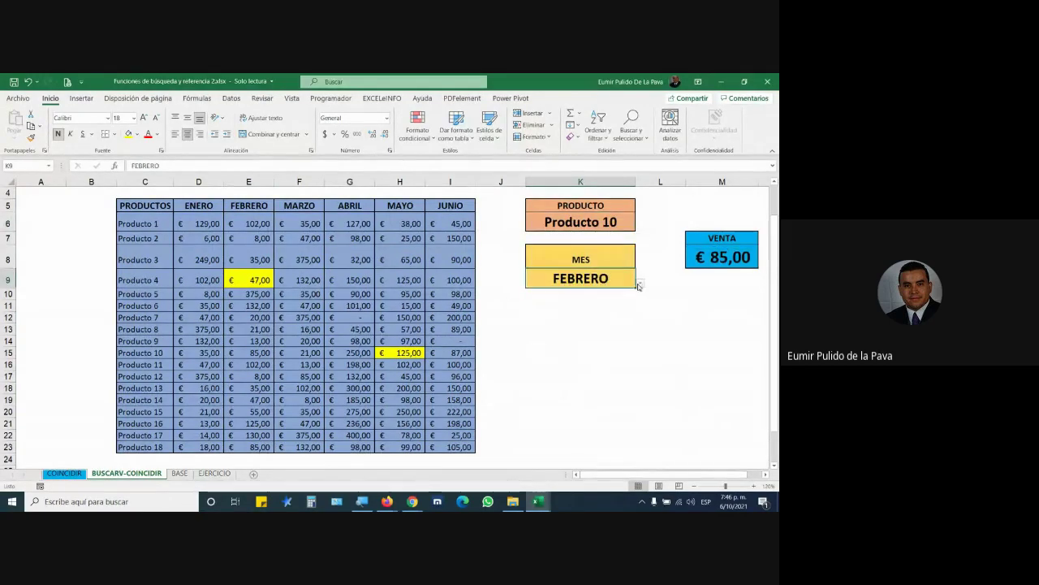
left_click(640, 285)
left_click(593, 324)
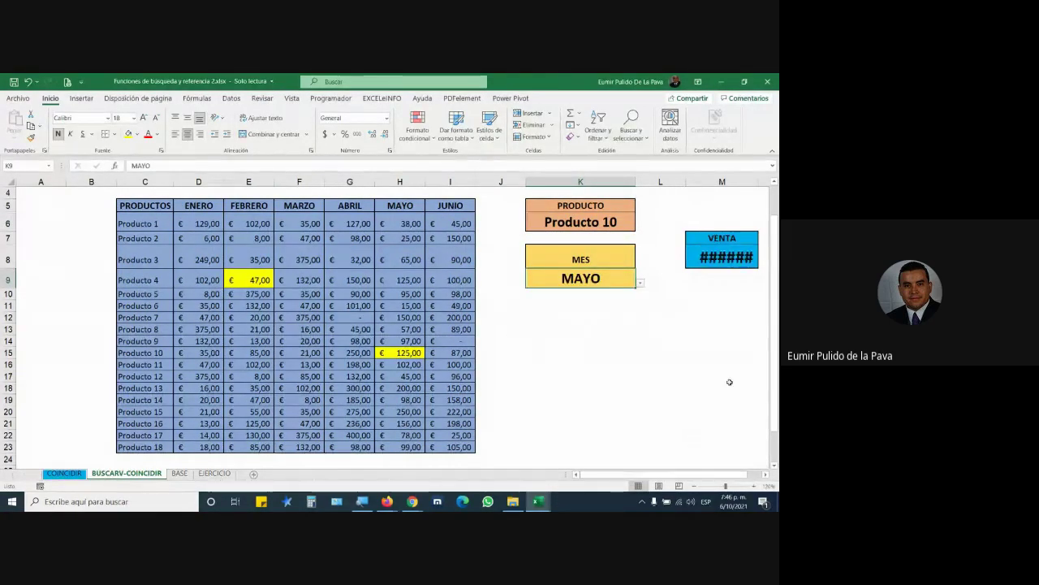
Widen column M so the VENTA result in M8 displays fully.
double_click(759, 181)
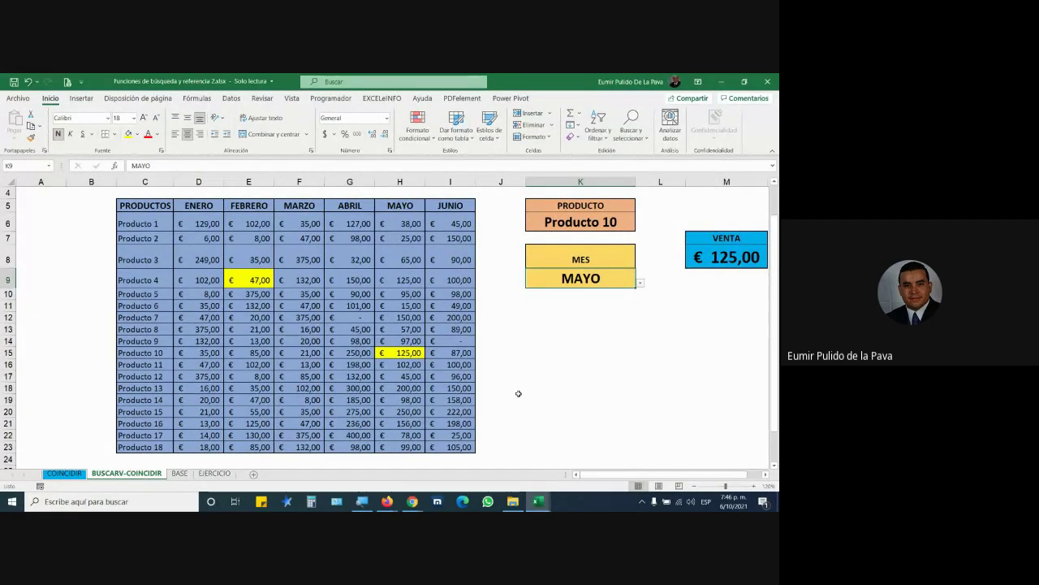
scroll(568, 390, "right", 1)
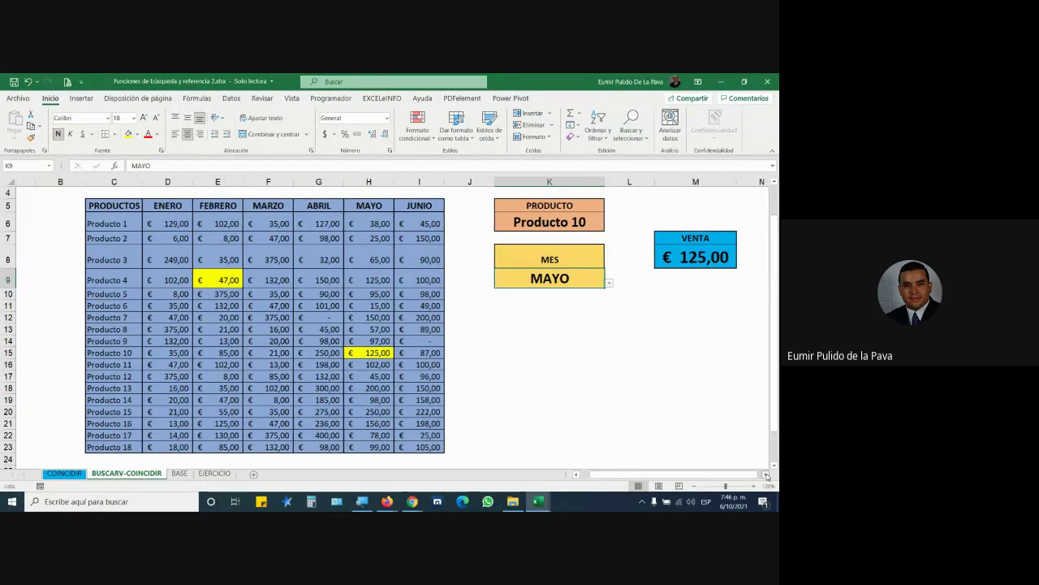
scroll(601, 366, "right", 1)
scroll(650, 317, "right", 4)
left_click(419, 257)
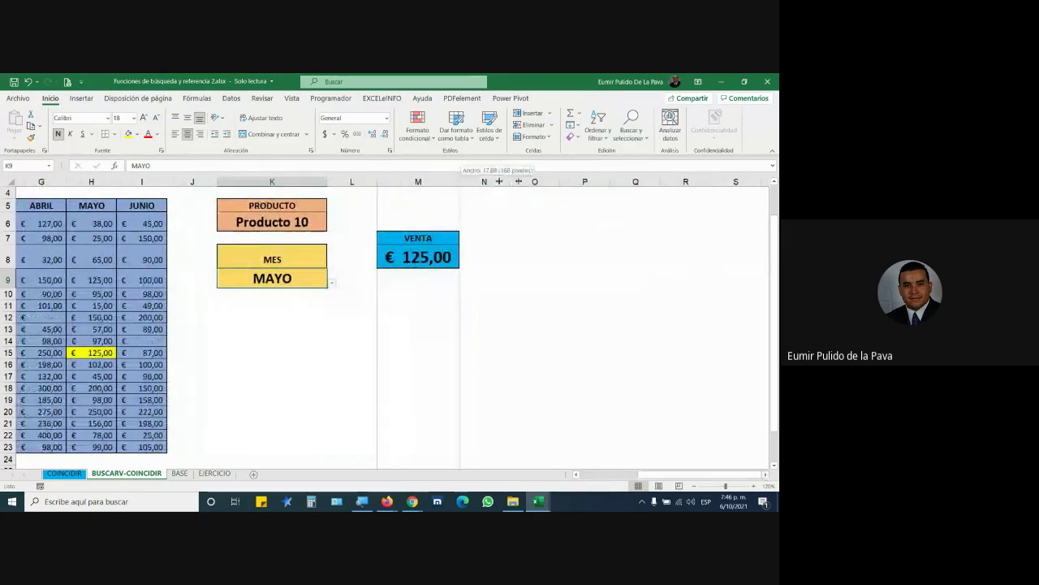
left_click_drag(459, 181, 564, 181)
double_click(480, 253)
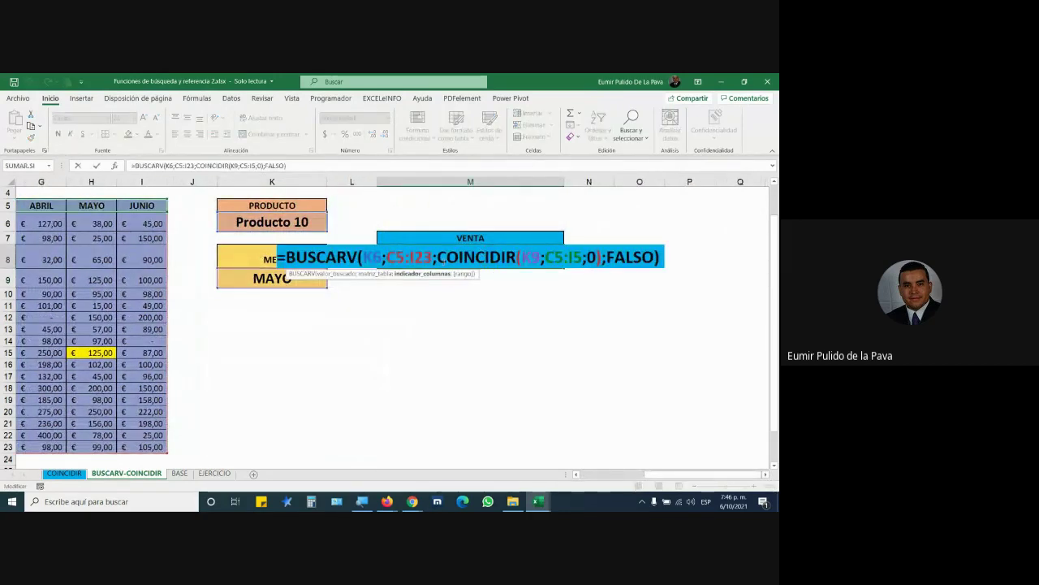
left_click_drag(387, 257, 603, 257)
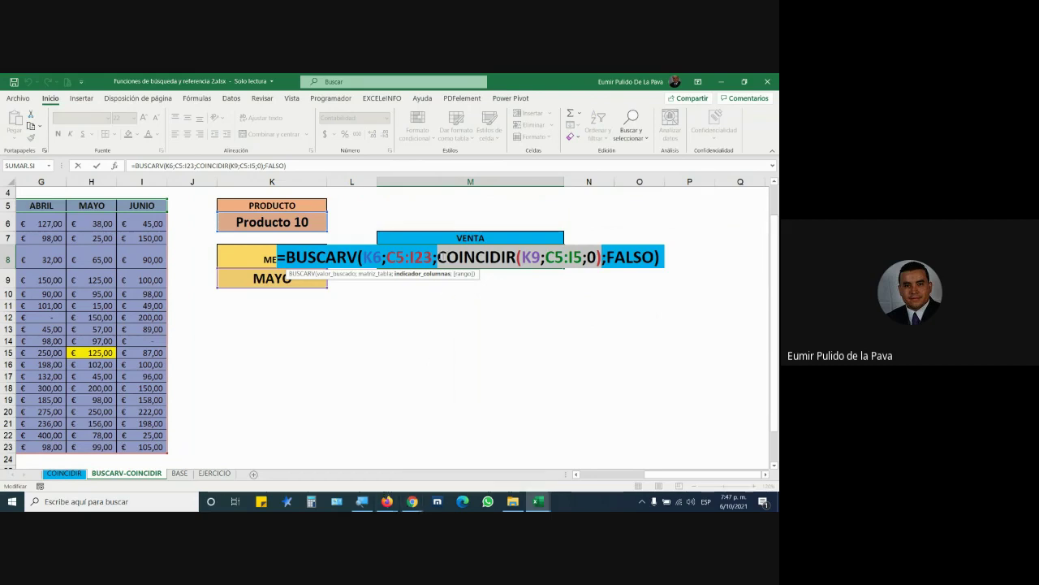
left_click(601, 257)
key("Return")
Raise the font size of empty cell M12 to 20.
left_click(446, 316)
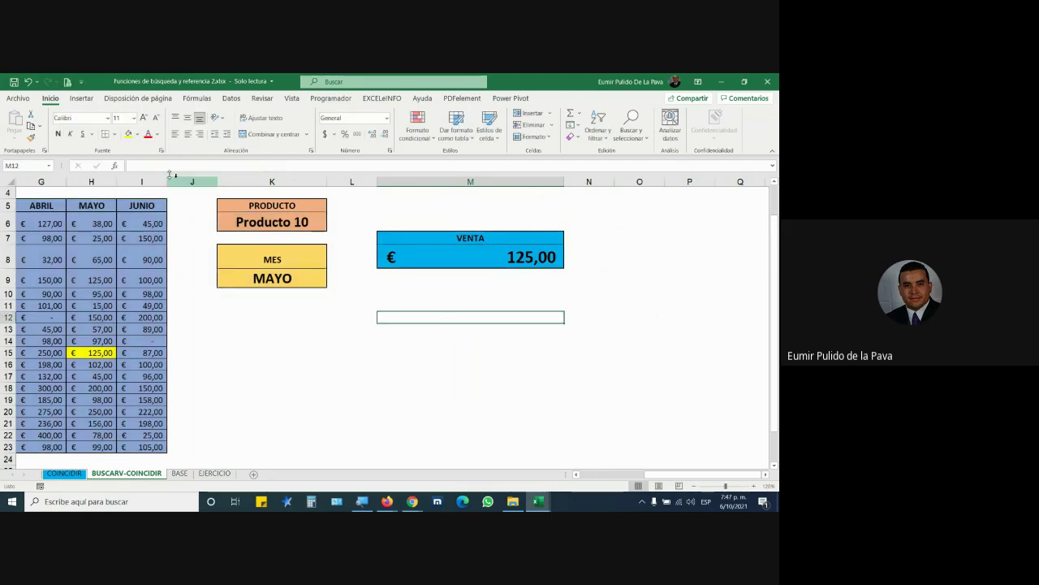
left_click(143, 117)
left_click(144, 118)
left_click(144, 117)
left_click(144, 118)
left_click(144, 118)
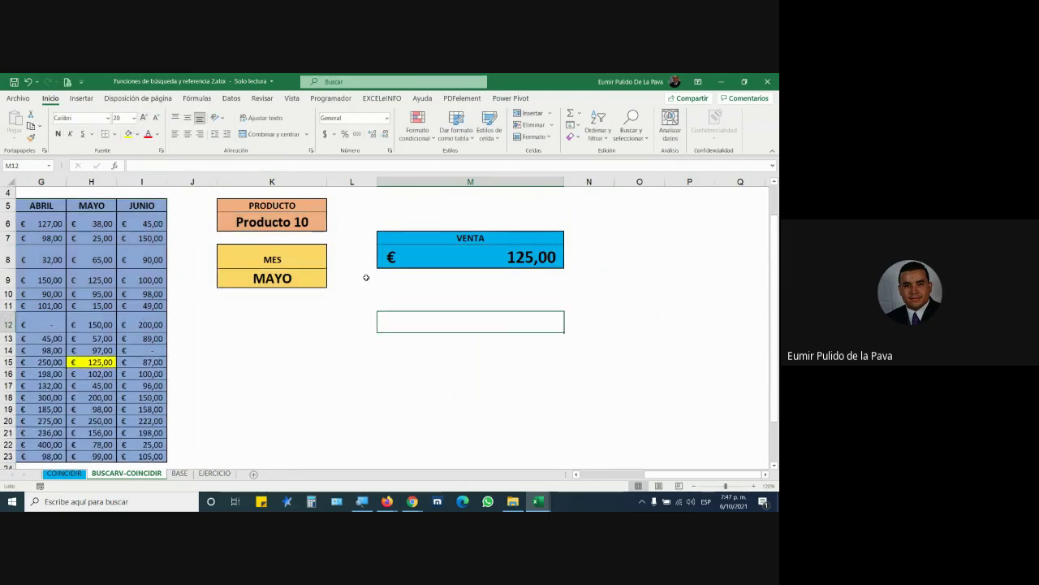
Begin a lookup entry '=busc' in M12.
type("=")
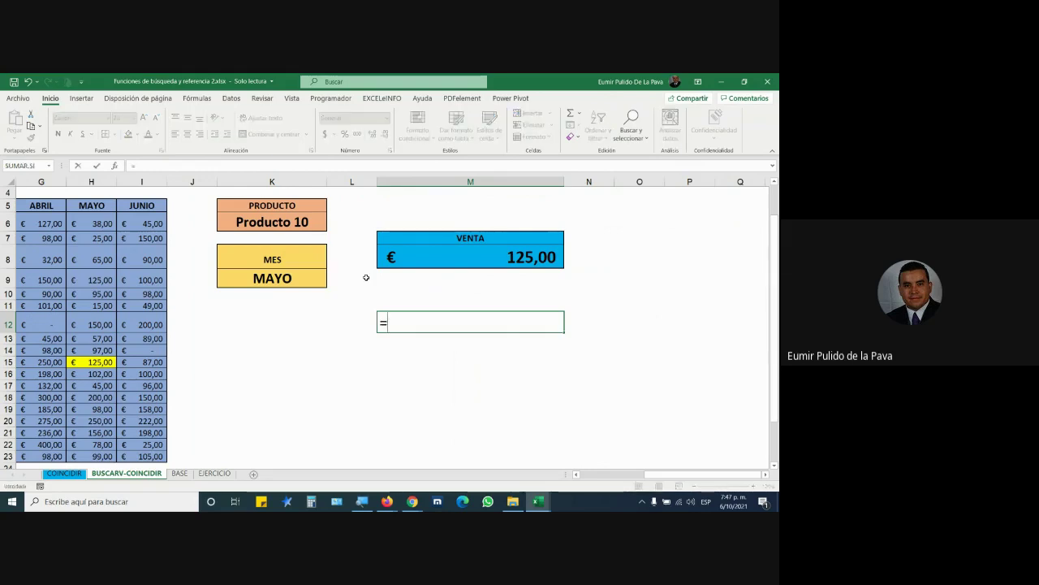
type("bus")
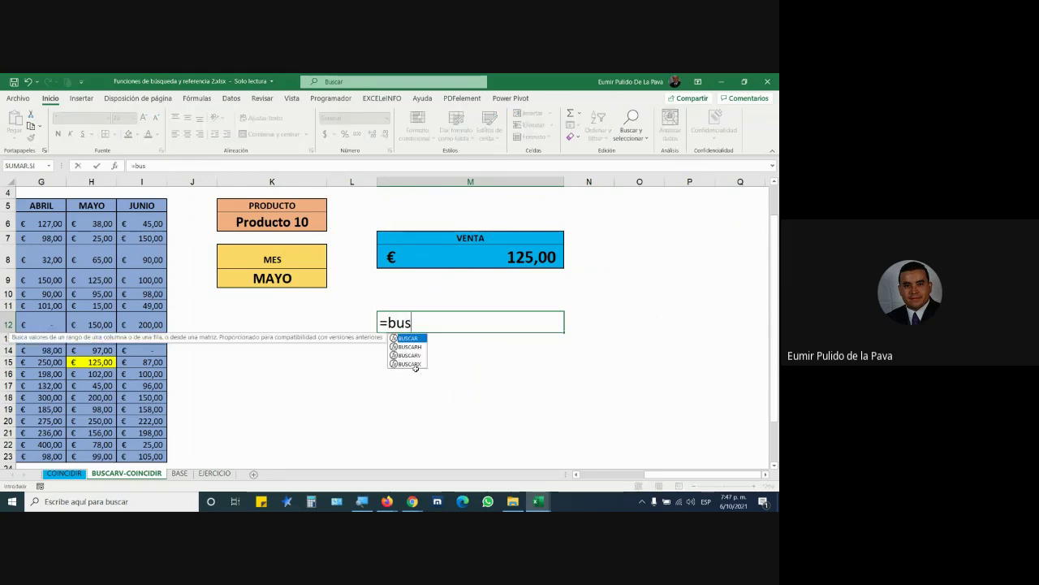
left_click(418, 372)
left_click(445, 317)
double_click(445, 314)
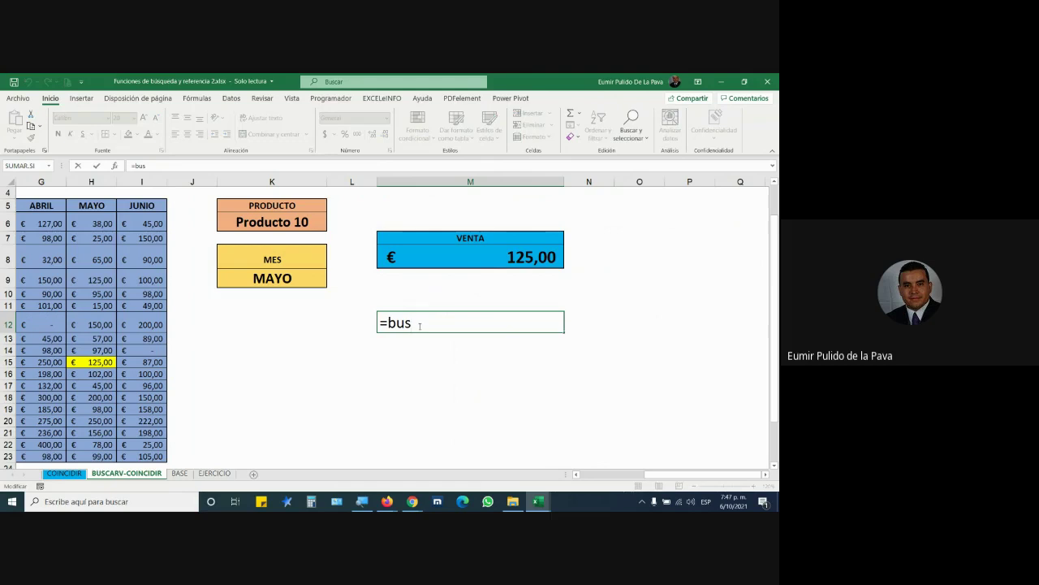
type("c")
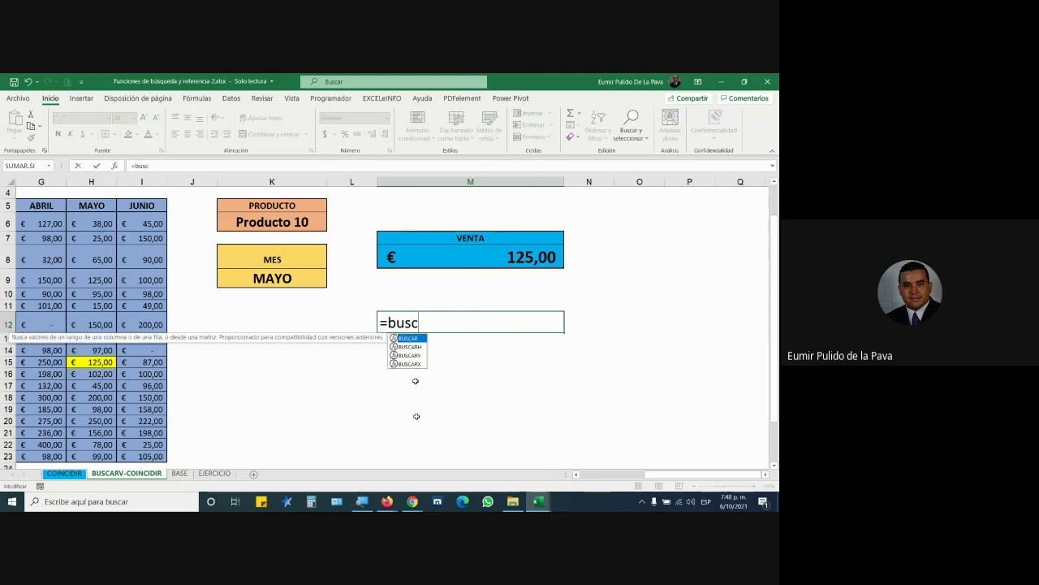
Magnify the screen to 200%, read the BUSCARX description, then commit the unfinished entry.
left_click(363, 501)
left_click(362, 471)
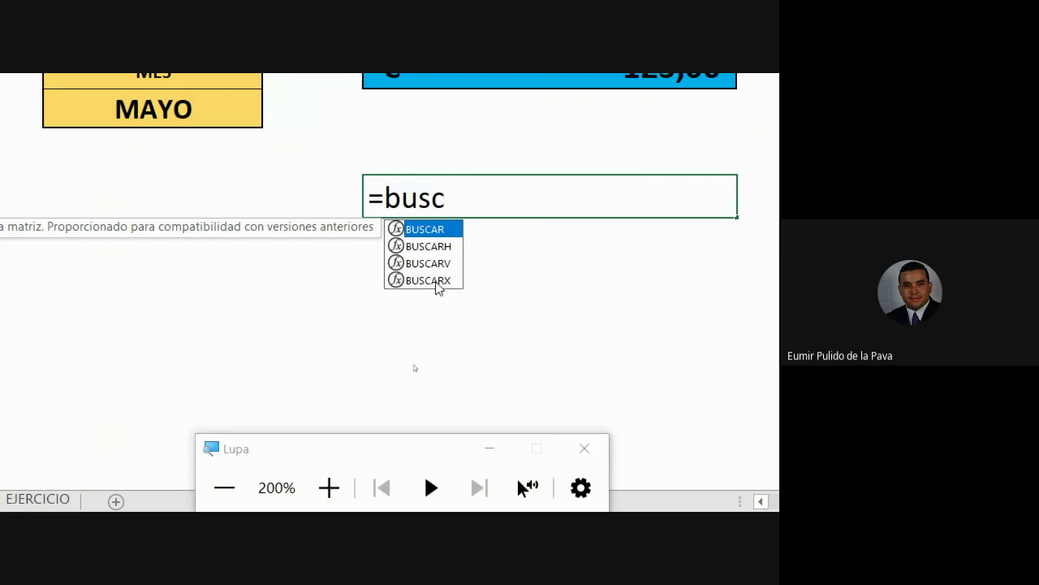
left_click(444, 282)
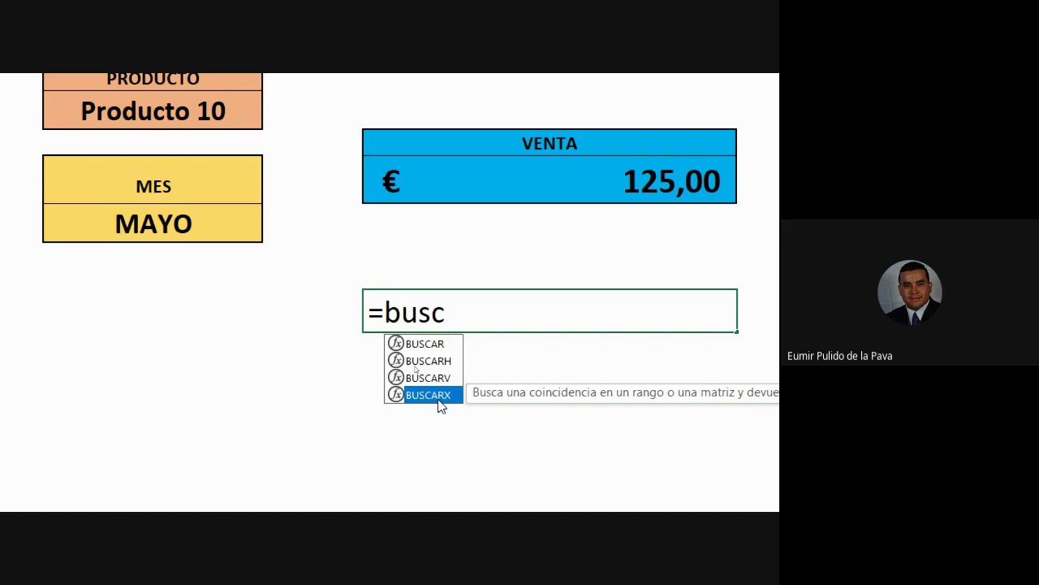
key("Escape")
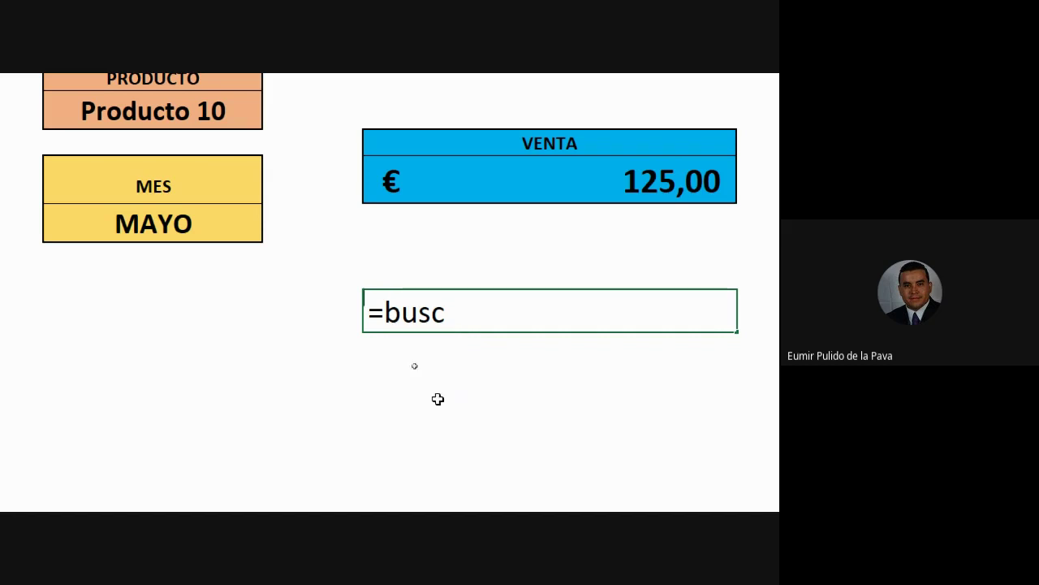
key("Return")
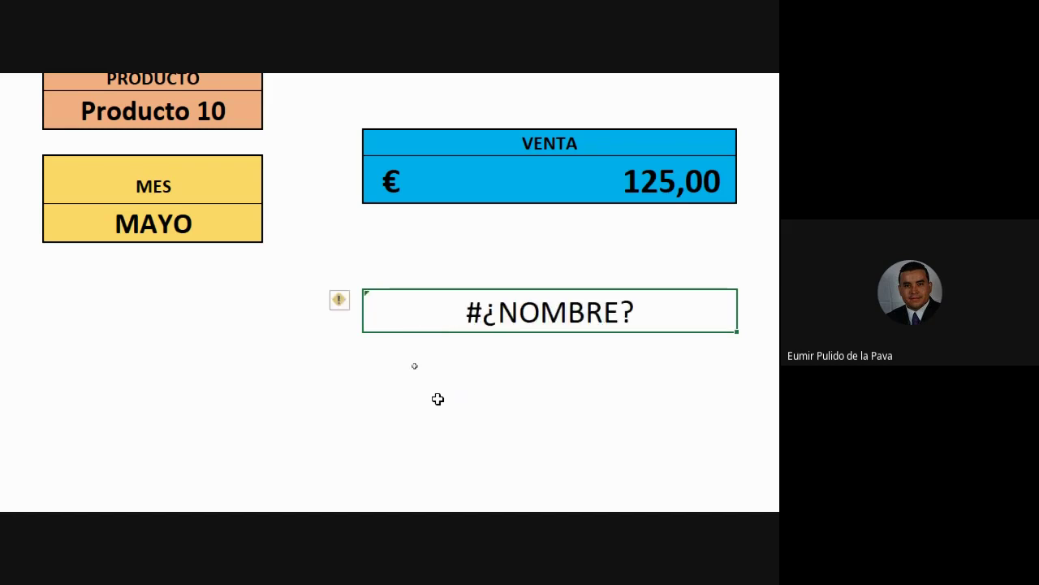
Delete the #¿NOMBRE? entry from M12 and reset the Magnifier to 100%.
key("Delete")
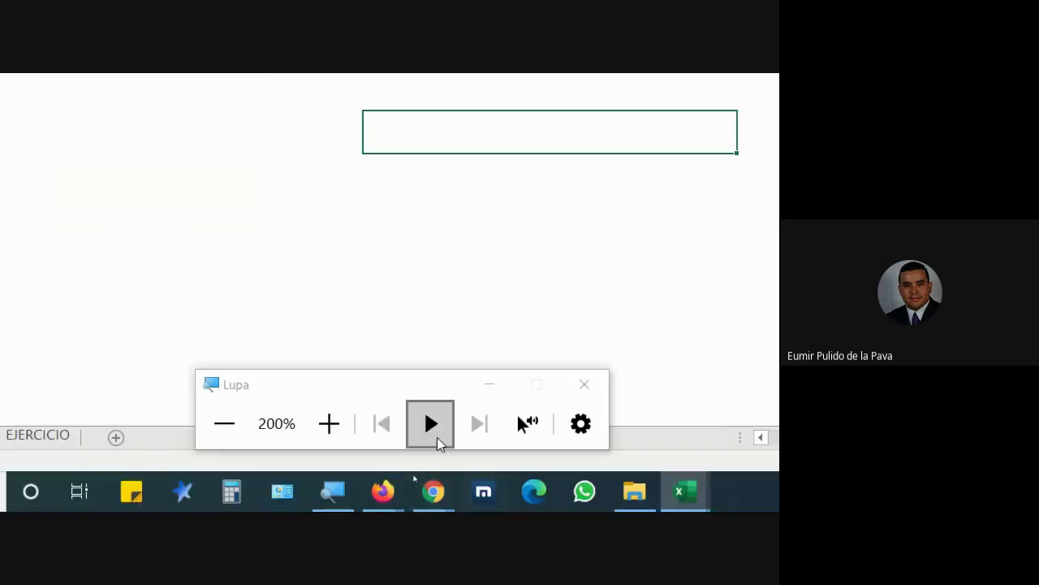
left_click(224, 423)
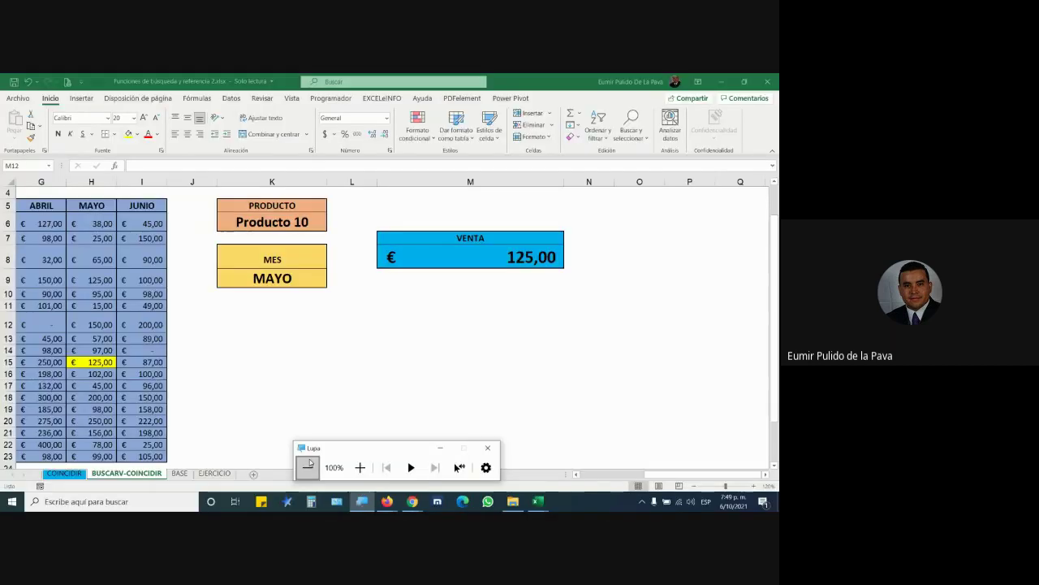
double_click(471, 249)
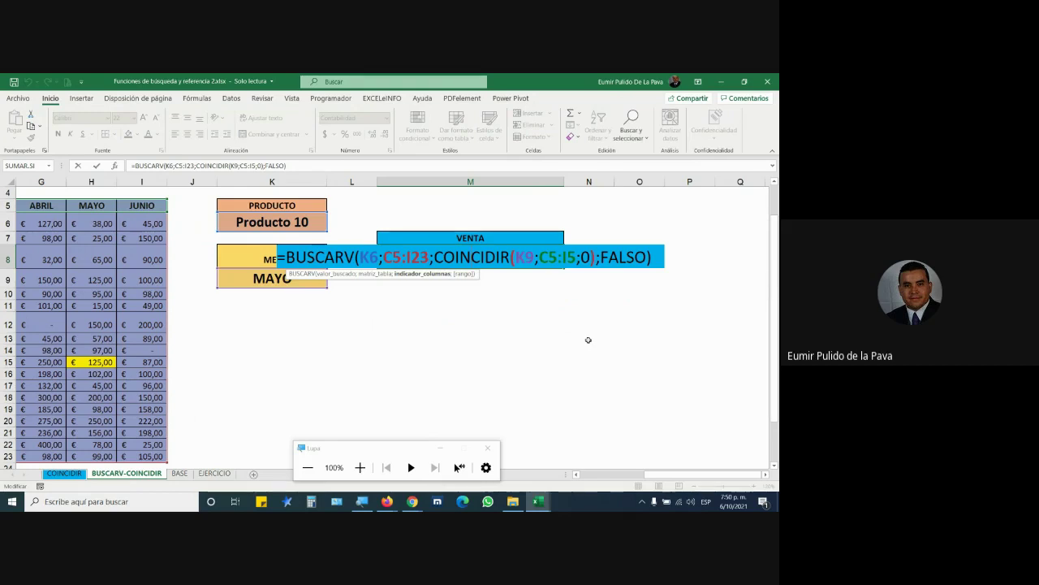
key("Return")
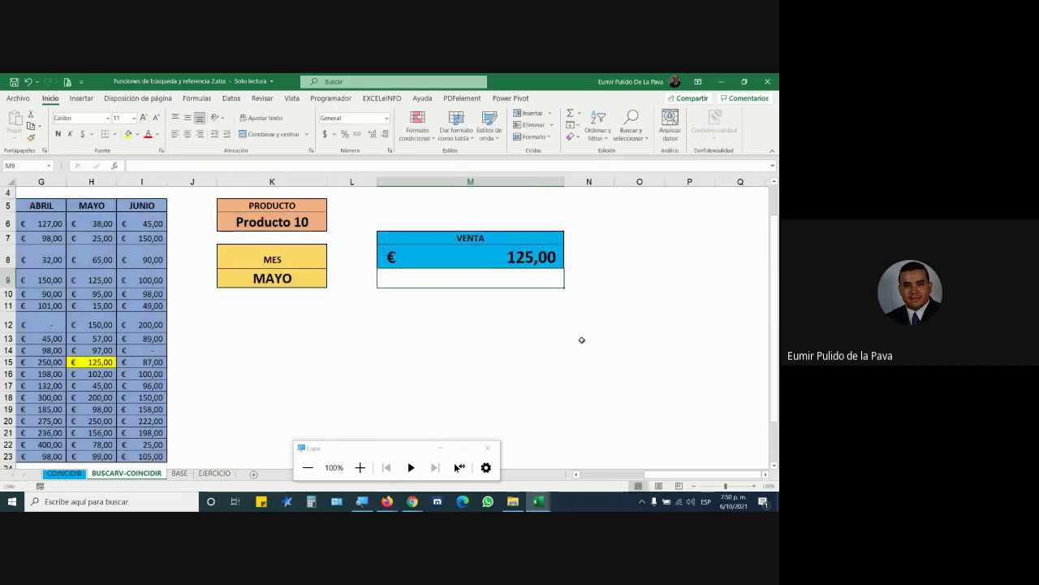
Minimize the Magnifier and flip between the BASE and EJERCICIO sheets.
left_click(442, 450)
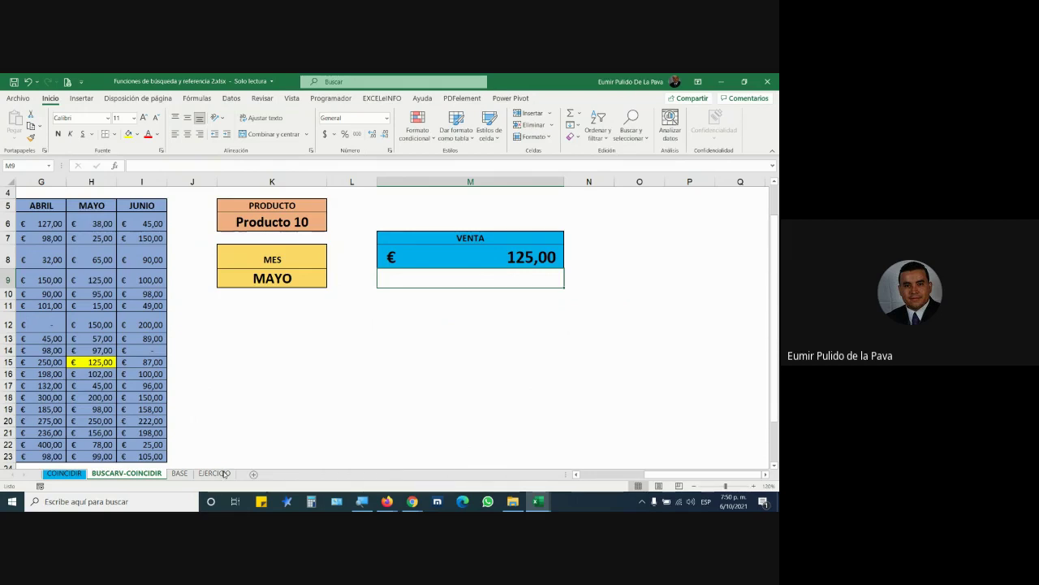
left_click(181, 474)
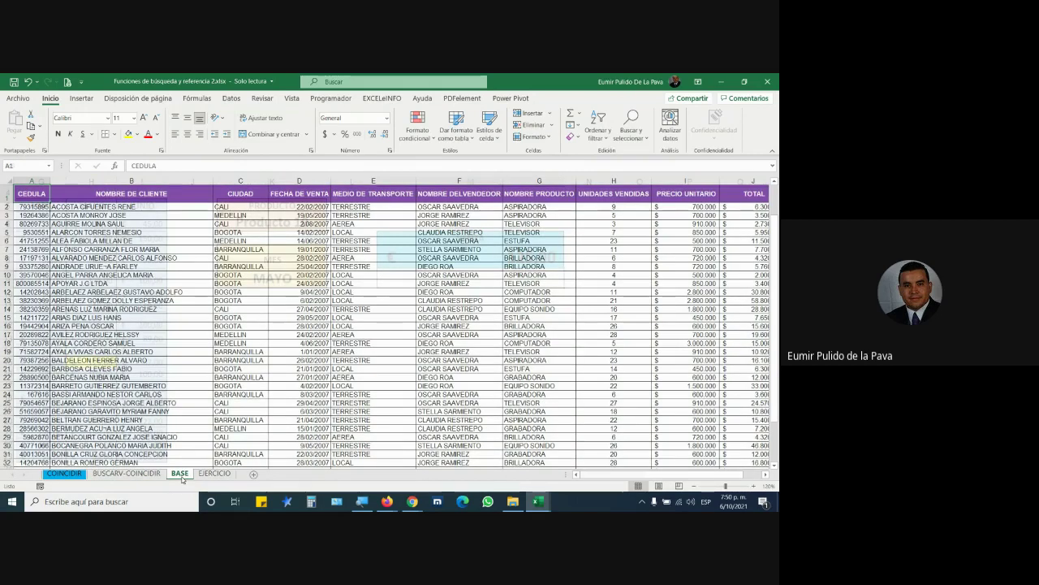
left_click(213, 473)
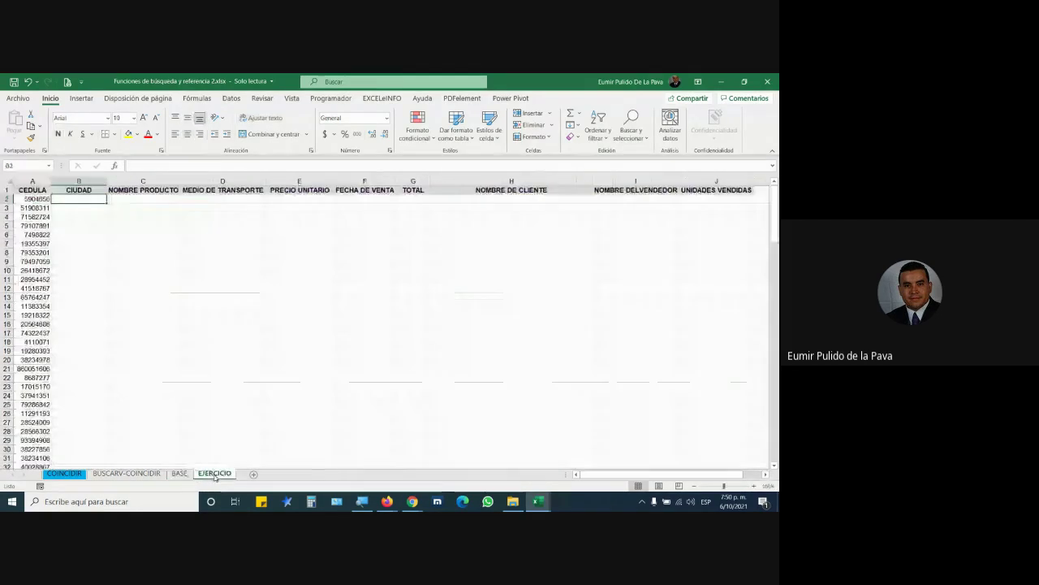
left_click(180, 473)
left_click(213, 473)
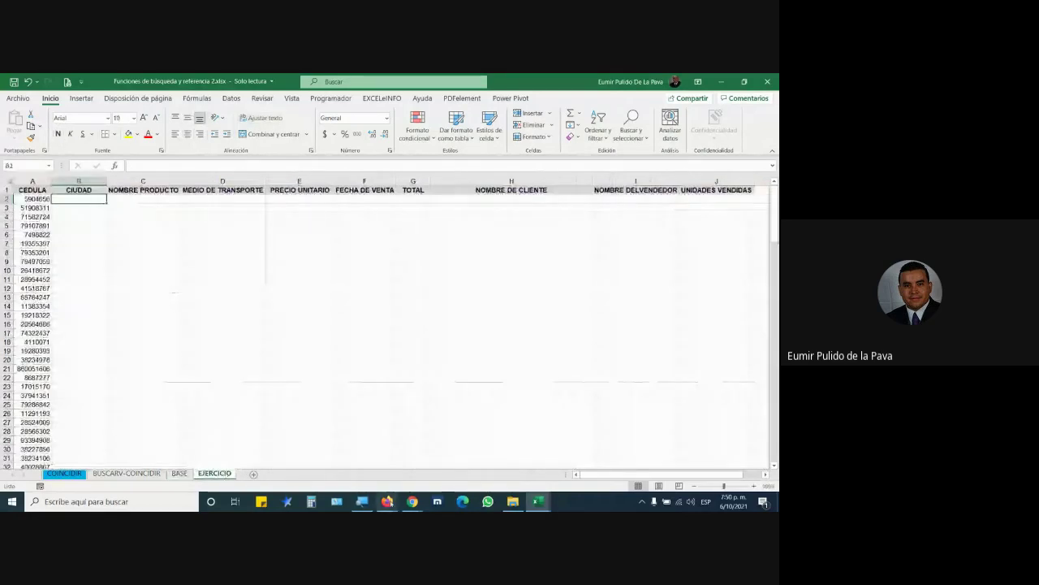
Dismiss Control Panel, magnify the lower-left of the sheet, and show the BASE sheet.
left_click(362, 500)
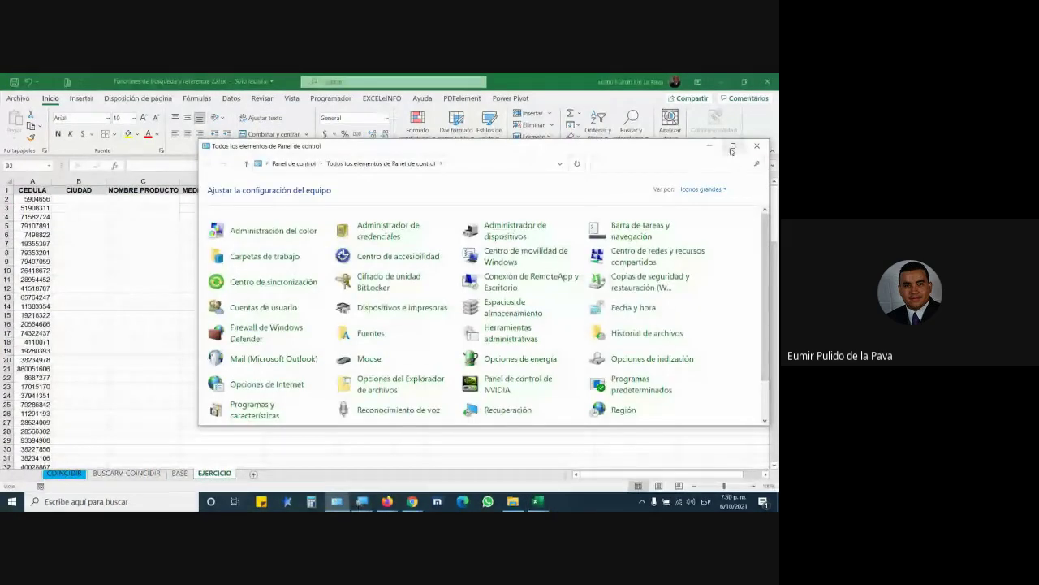
left_click(732, 146)
left_click(720, 81)
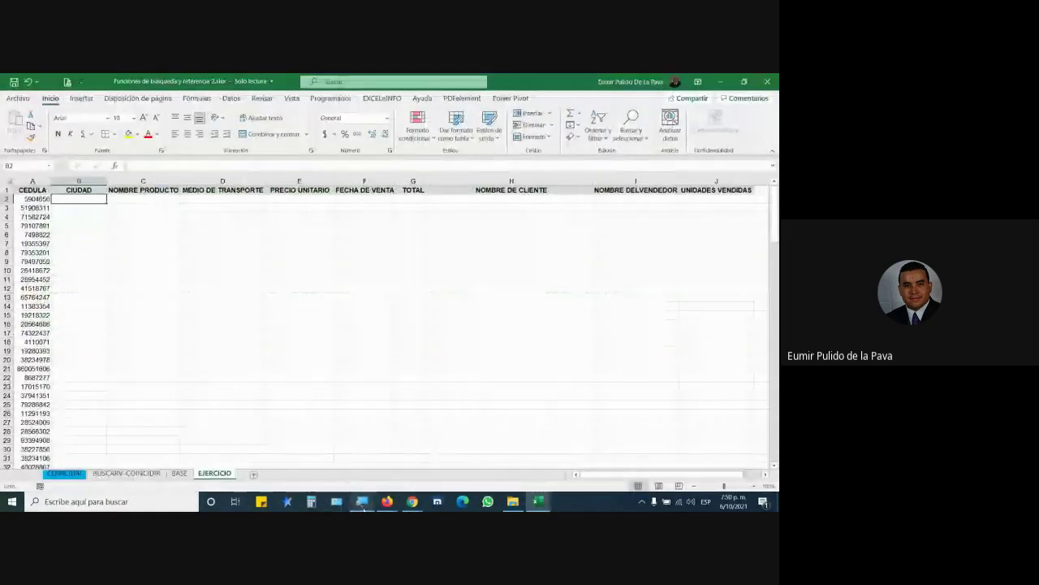
left_click(362, 501)
left_click(360, 466)
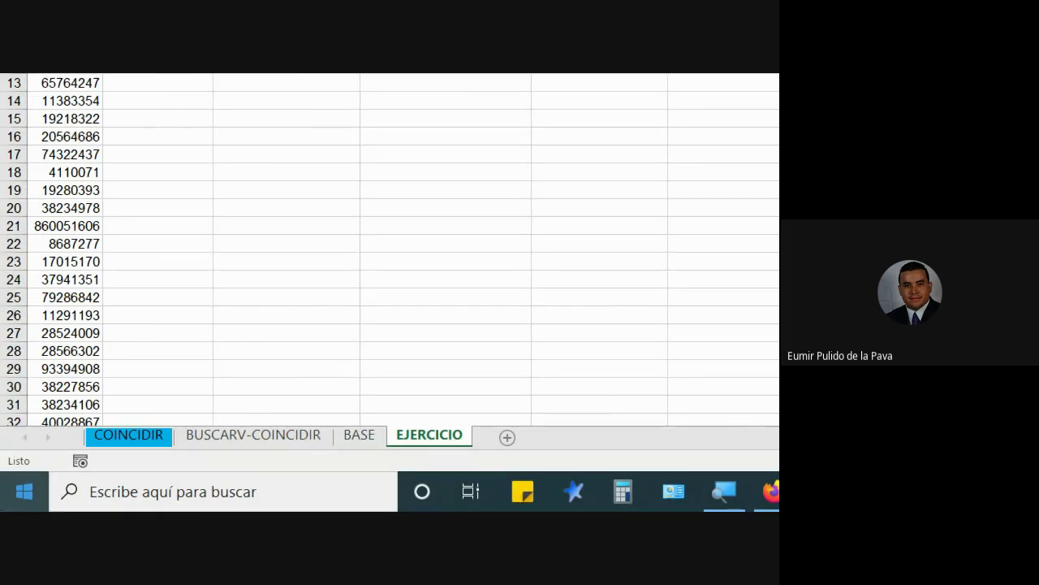
left_click(357, 435)
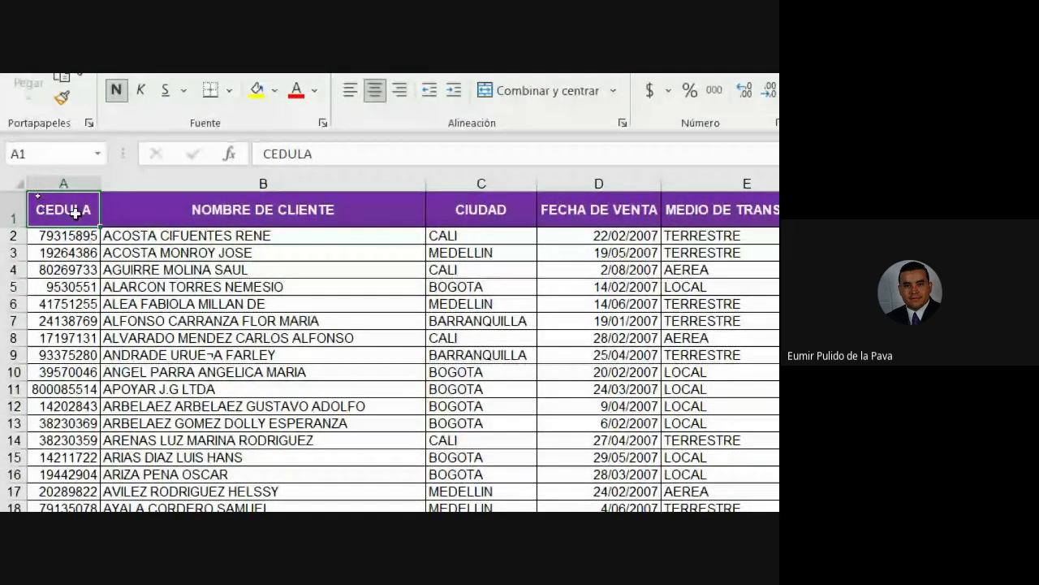
Review the cédula column on BASE from the top row to the last.
mouse_move(75, 213)
left_mouse_down()
mouse_move(288, 321)
mouse_move(70, 232)
mouse_move(151, 207)
mouse_move(278, 216)
mouse_move(766, 210)
mouse_move(382, 224)
mouse_move(174, 279)
mouse_move(16, 292)
mouse_move(11, 303)
left_mouse_up()
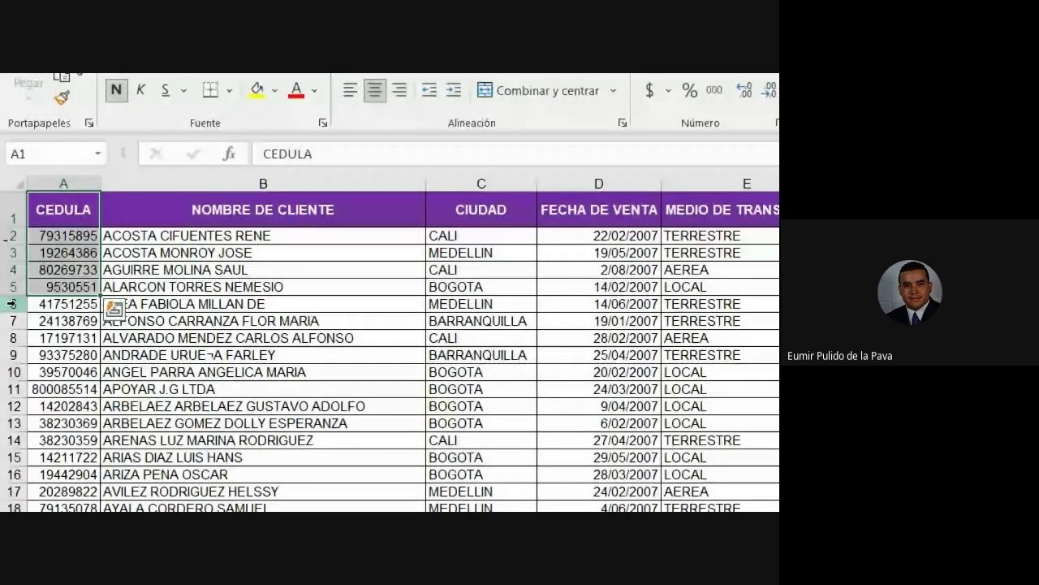
left_click(50, 235)
key("ctrl+Down")
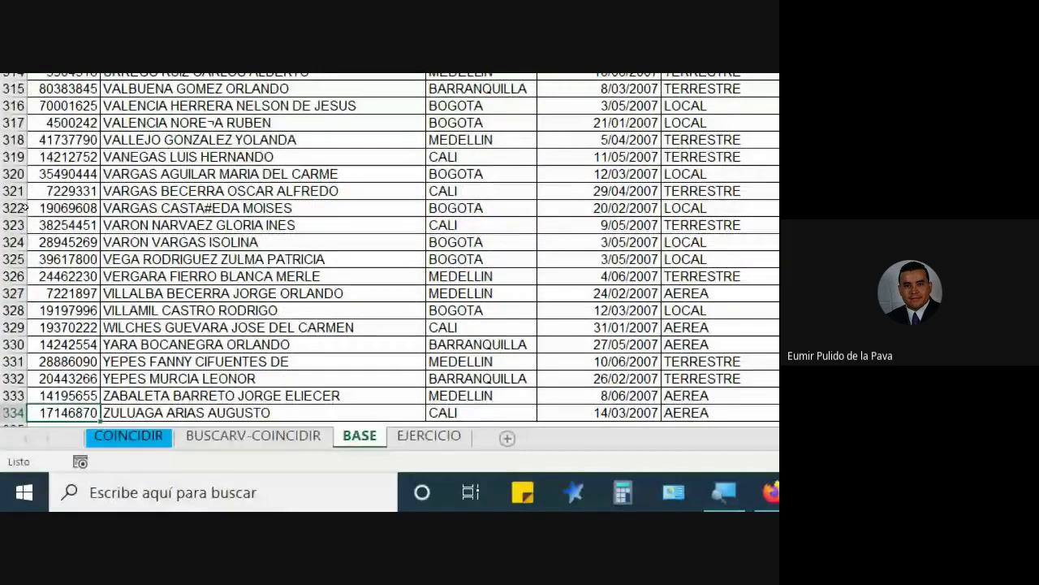
key("ctrl+Up")
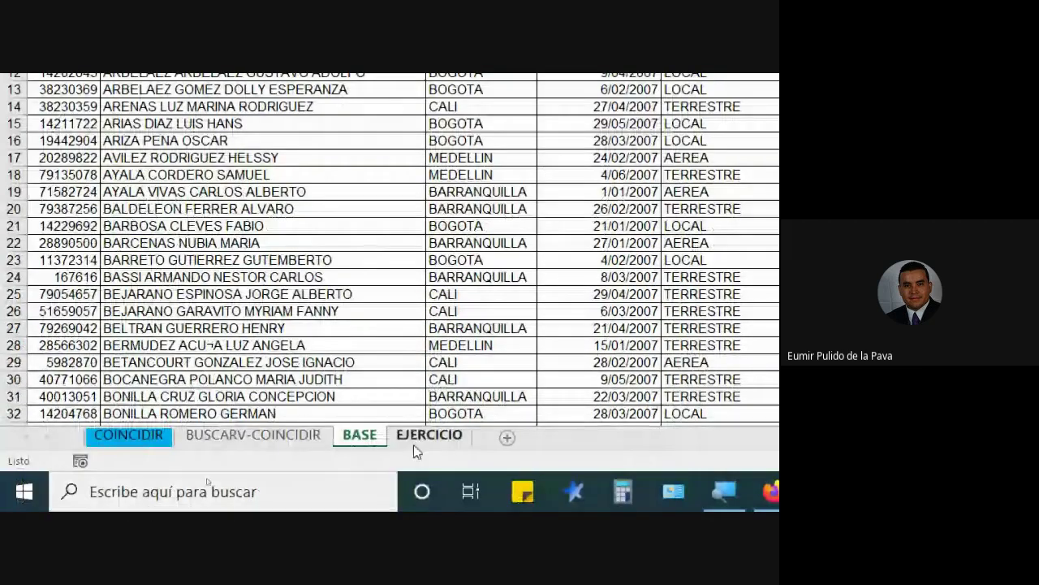
Review the cédulas and first-row columns of the EJERCICIO table.
left_click(427, 434)
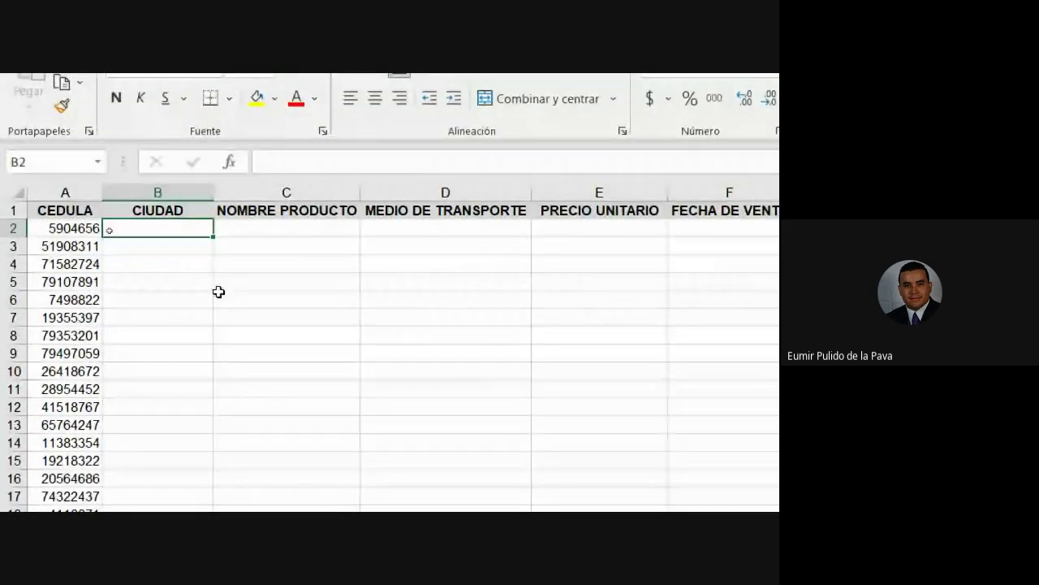
left_click_drag(70, 231, 65, 568)
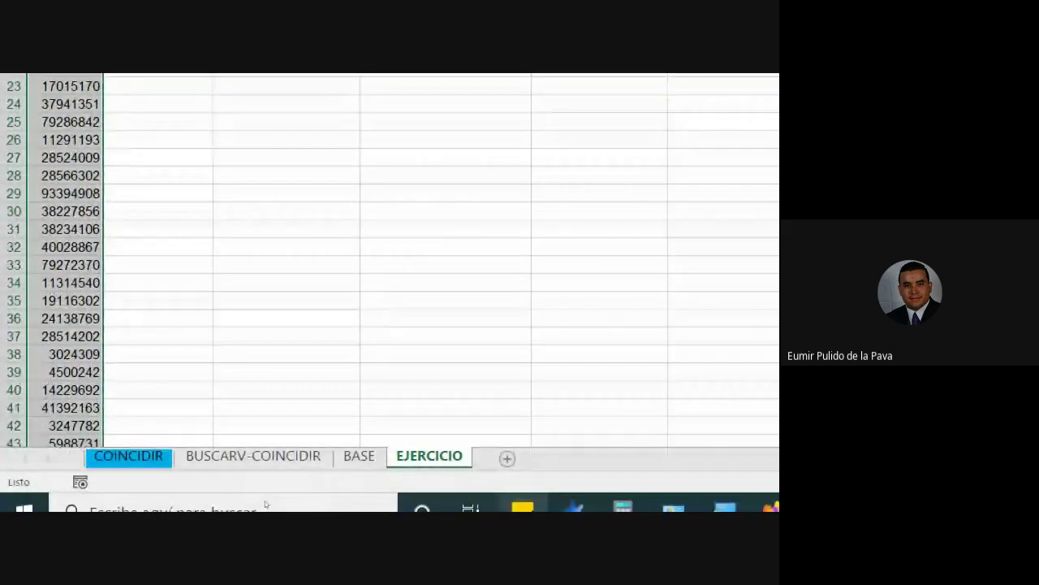
left_click(364, 456)
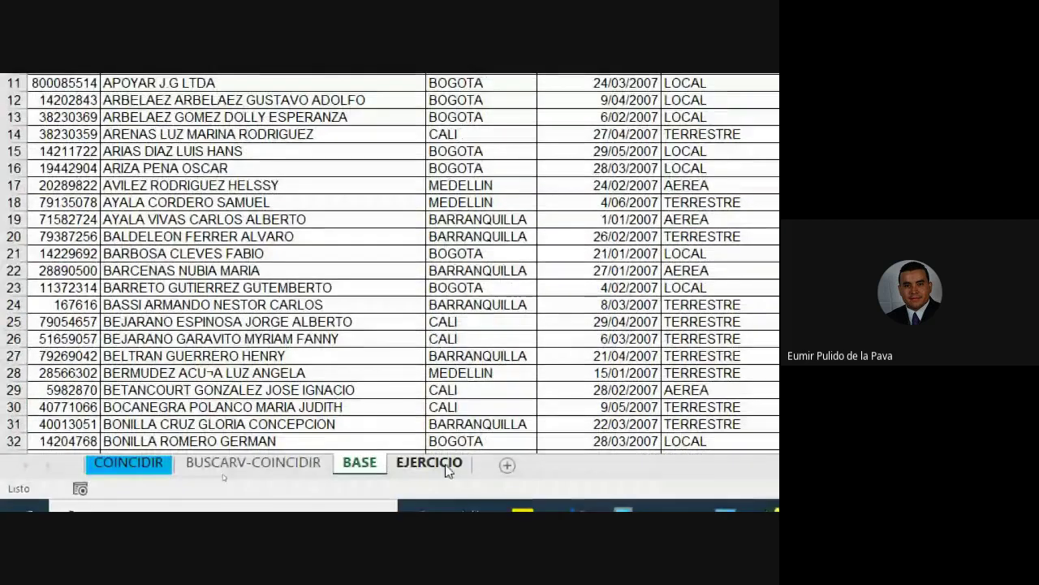
left_click(446, 469)
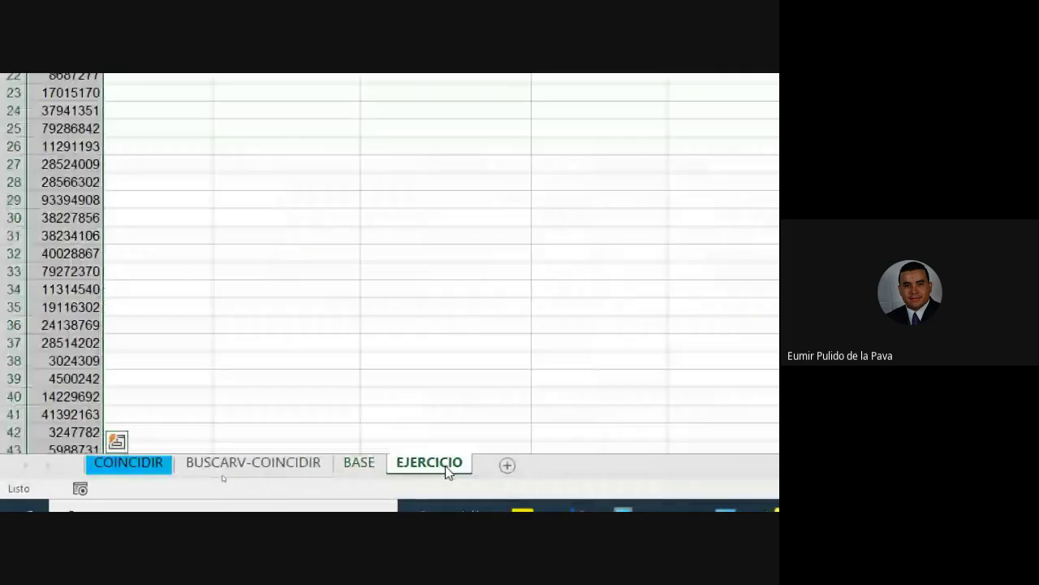
key("ctrl+Home")
left_click(134, 323)
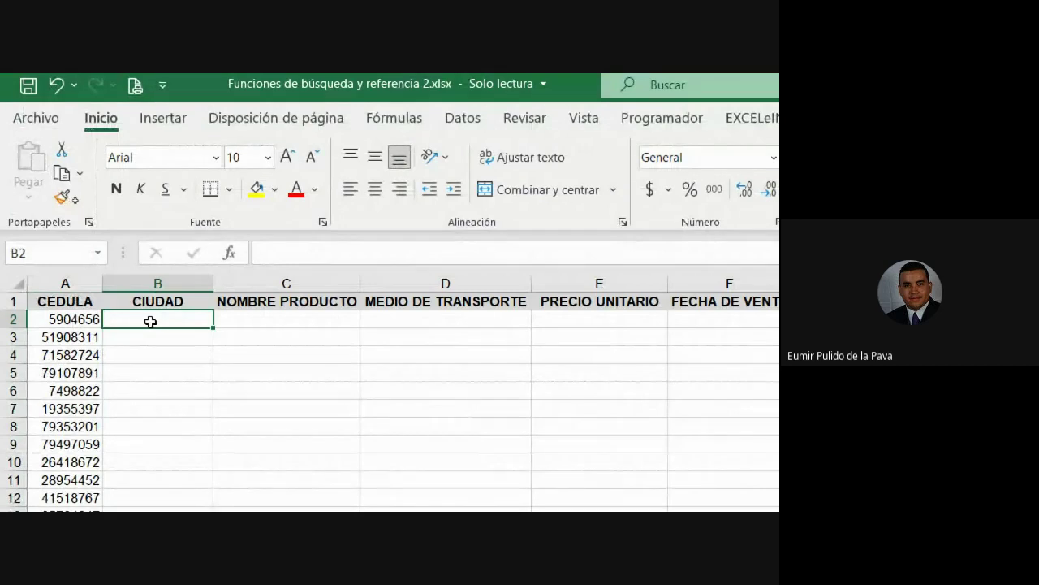
left_click(286, 319)
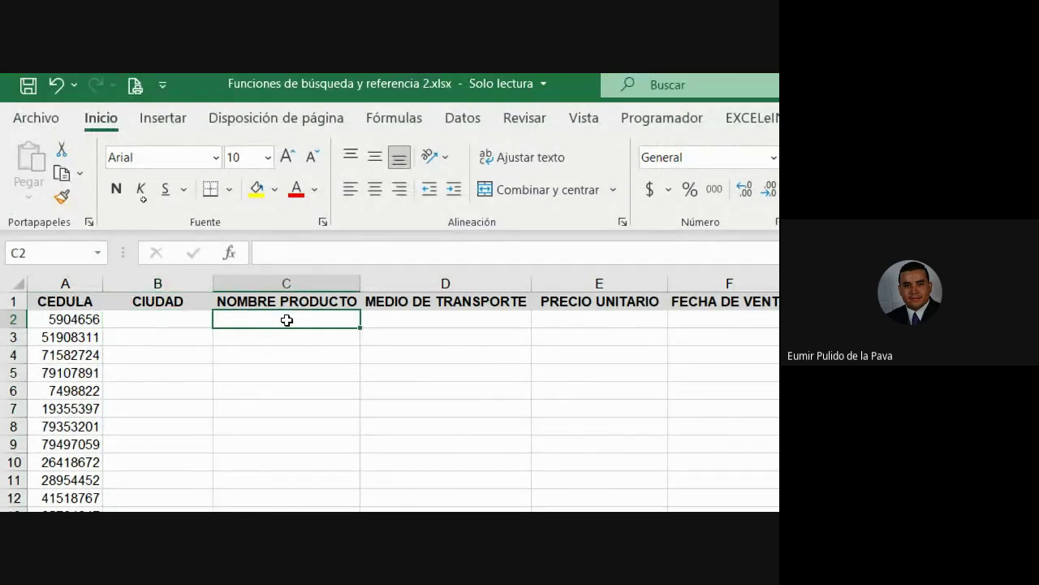
left_click(392, 317)
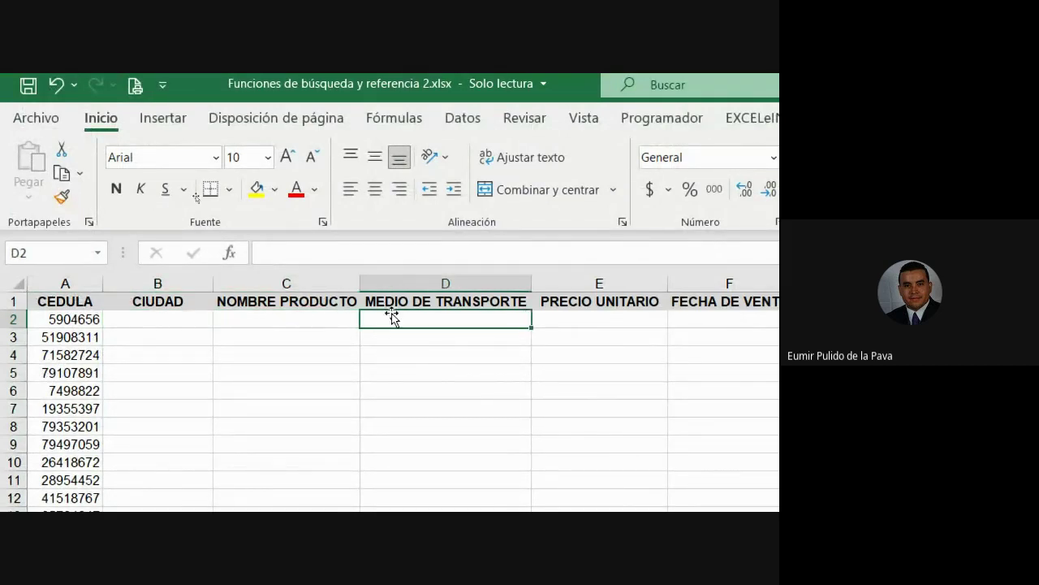
Copy the first cédula from A2 and paste it into Find on the BASE sheet.
left_click(68, 317)
key("ctrl+c")
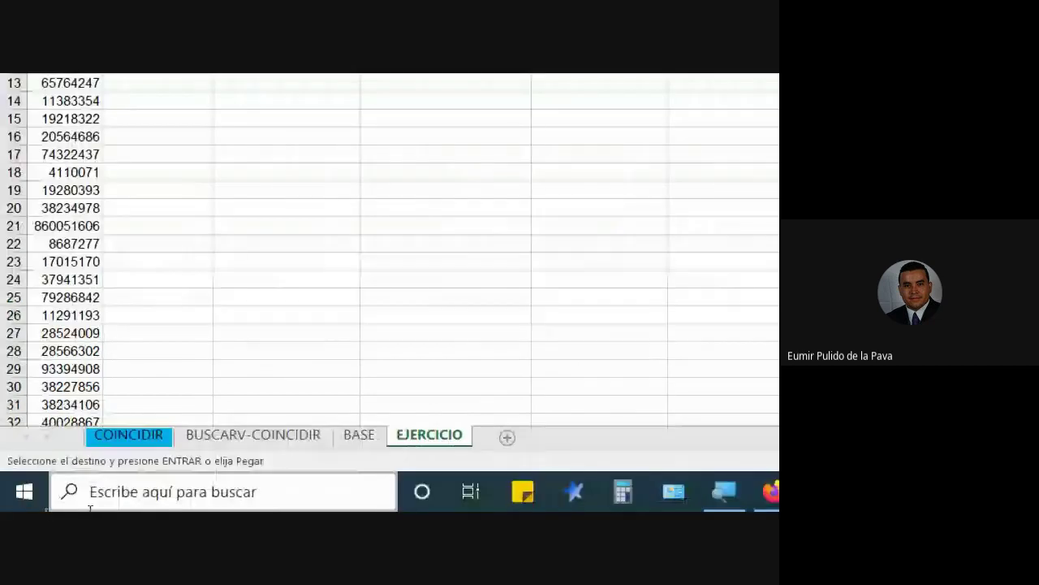
left_click(343, 435)
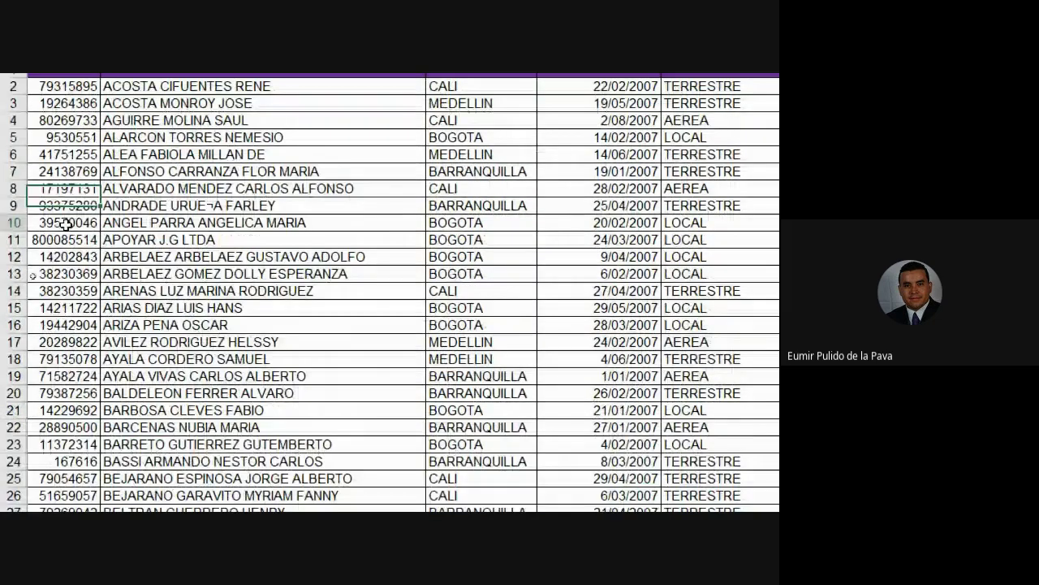
left_click(65, 222)
key("ctrl+b")
key("ctrl+v")
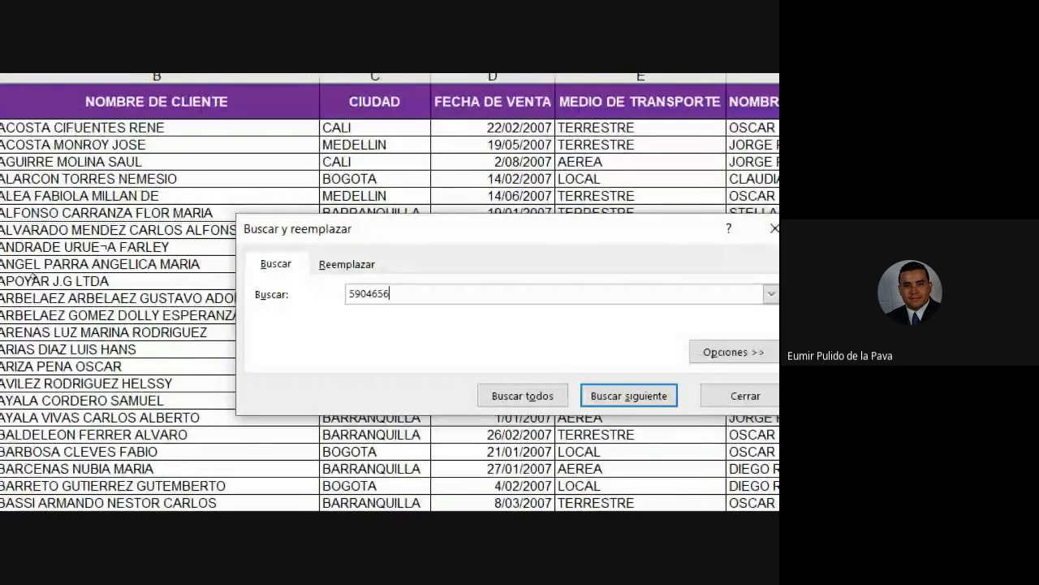
Locate the cédula at BASE row 245 and read its details: BARRANQUILLA, AEREA, TELEVISOR, 12 units at $910.000.
key("Return")
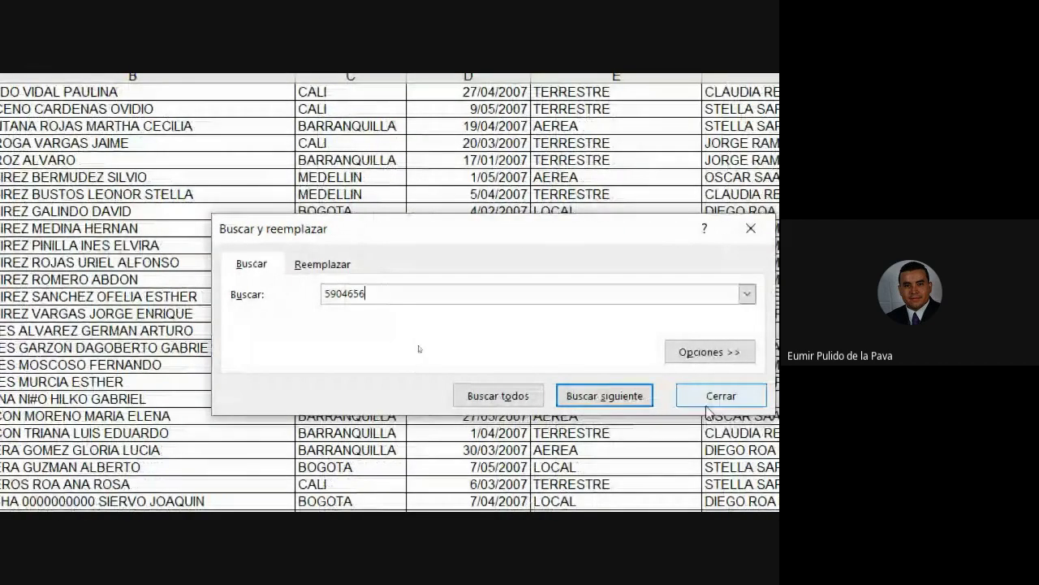
left_click(745, 395)
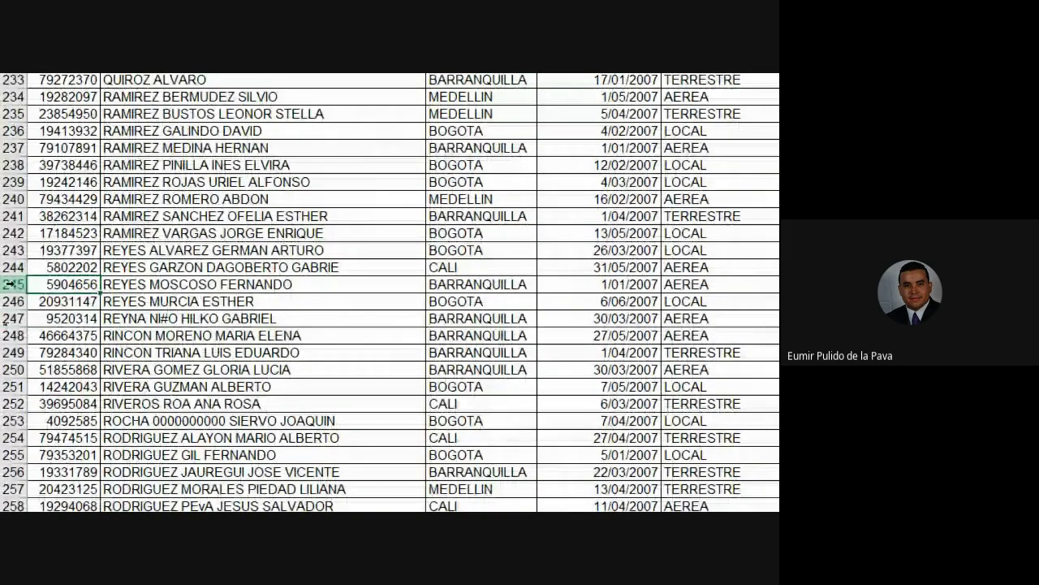
left_click(12, 284)
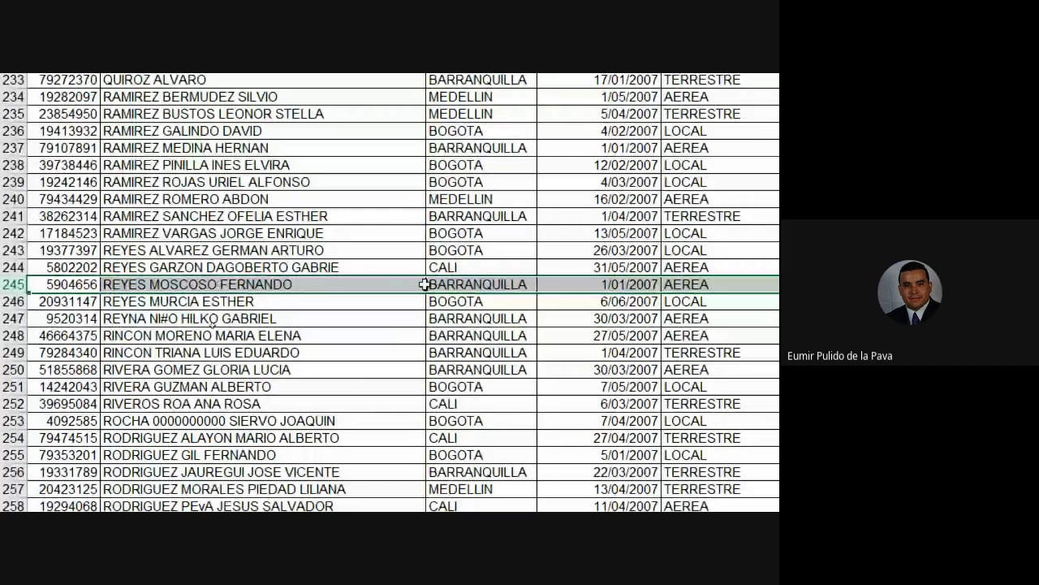
scroll(570, 286, "right", 5)
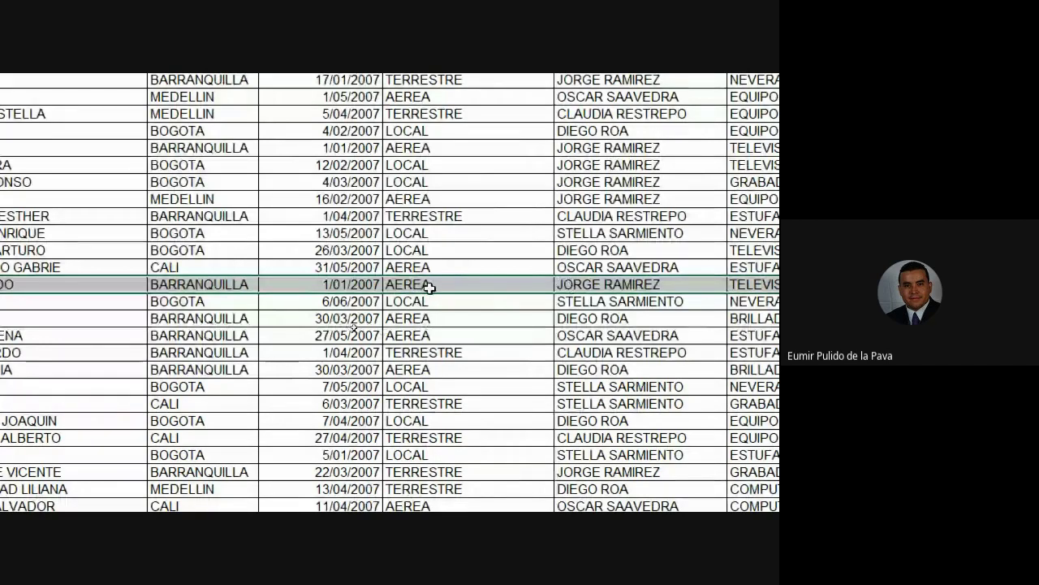
scroll(754, 285, "right", 3)
scroll(753, 286, "right", 2)
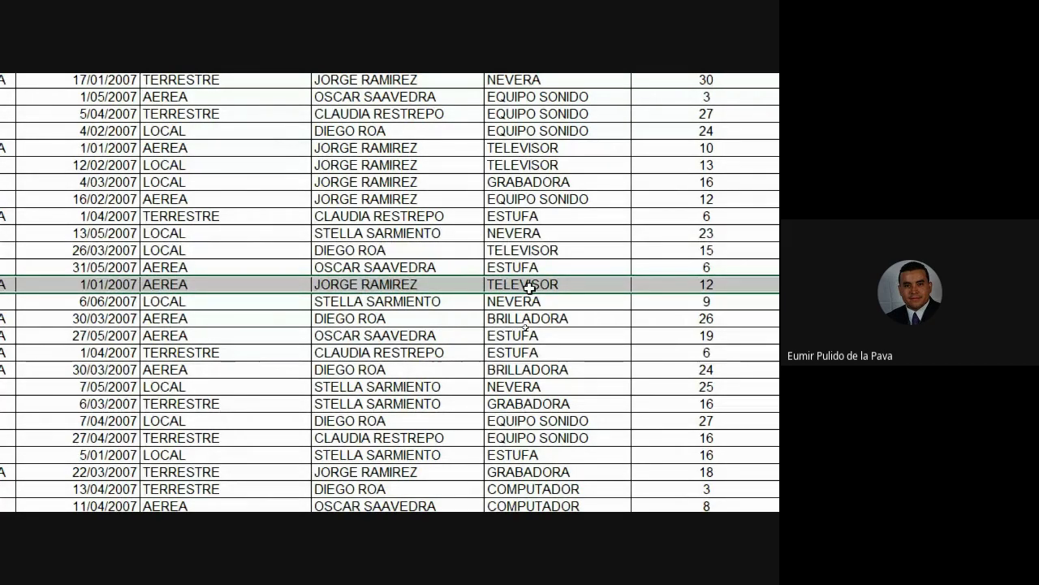
scroll(529, 287, "right", 2)
scroll(504, 280, "right", 1)
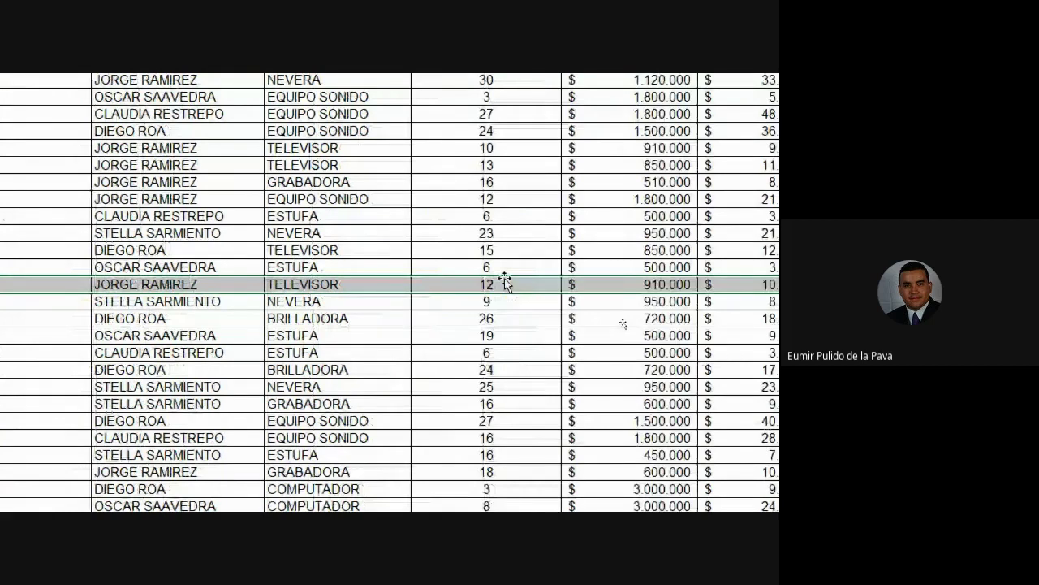
scroll(504, 280, "right", 1)
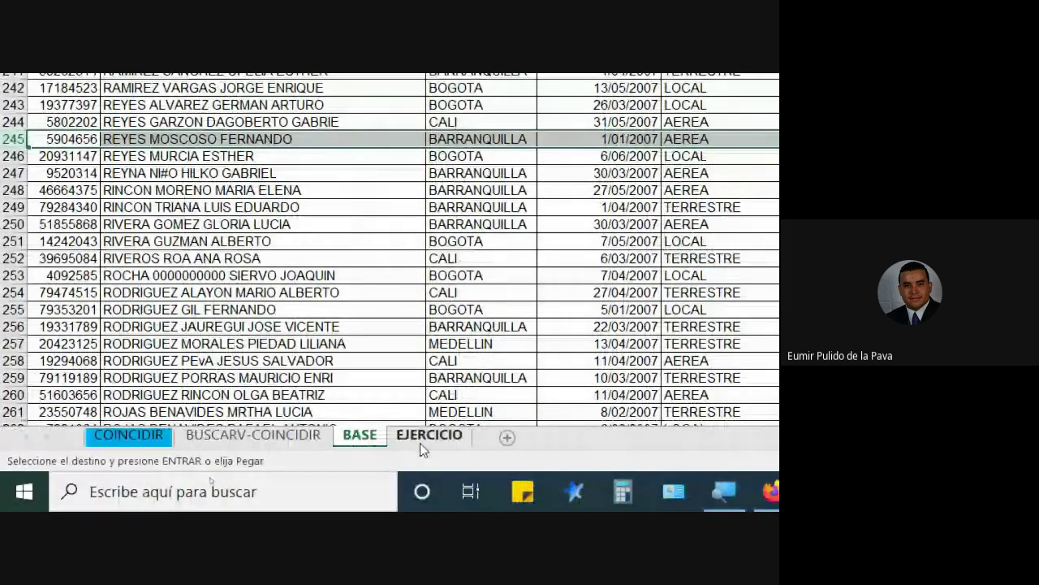
Return to EJERCICIO and review the first cell under each column header.
left_click(420, 442)
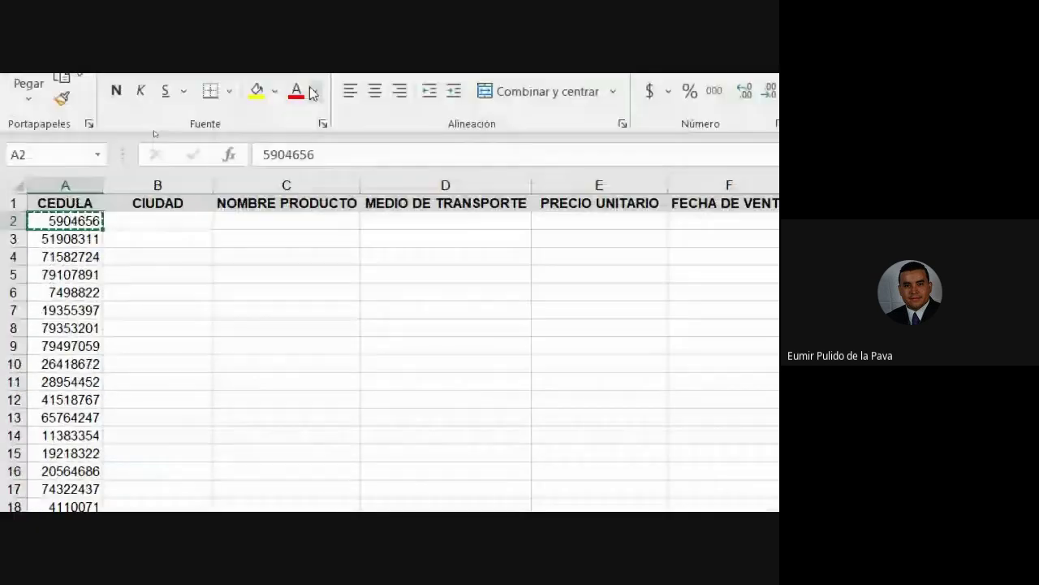
left_click(170, 221)
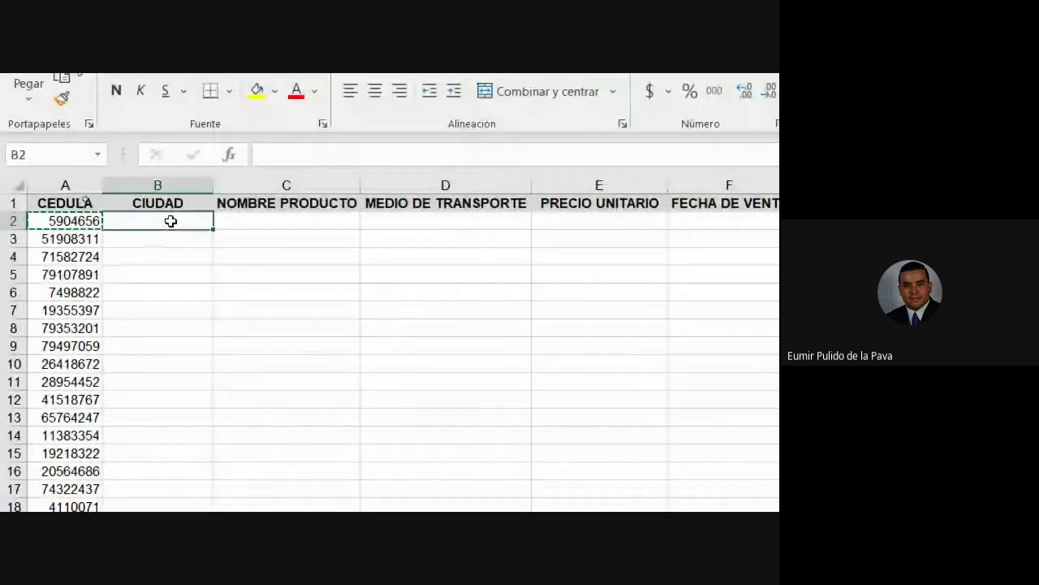
left_click(277, 219)
left_click(419, 218)
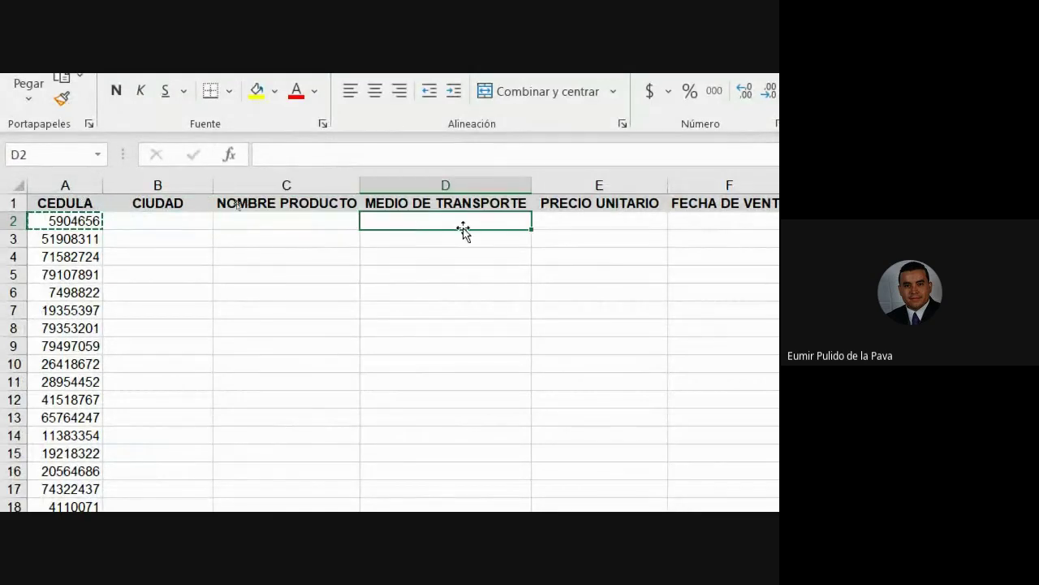
left_click(589, 222)
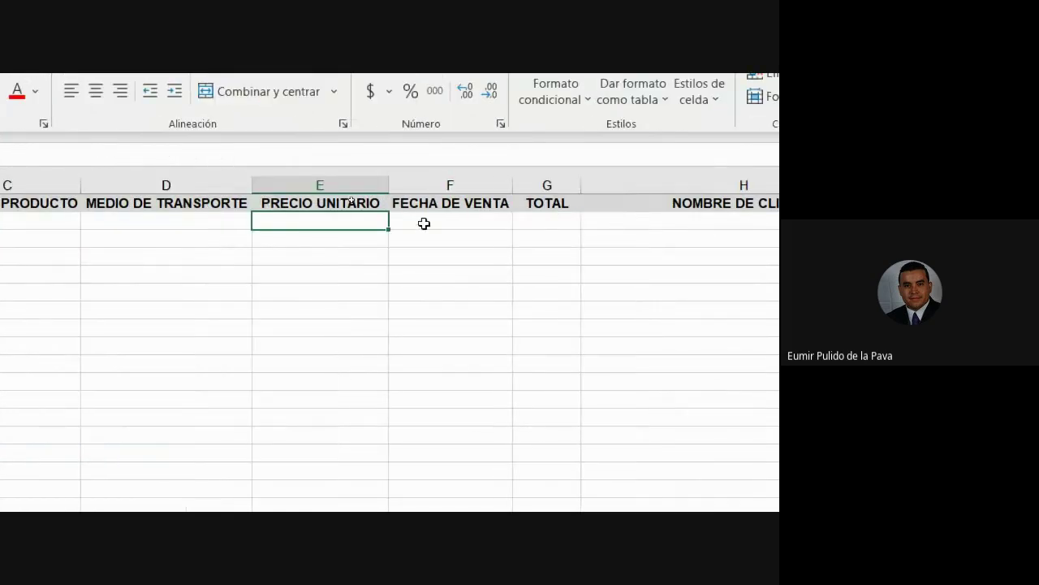
left_click(424, 223)
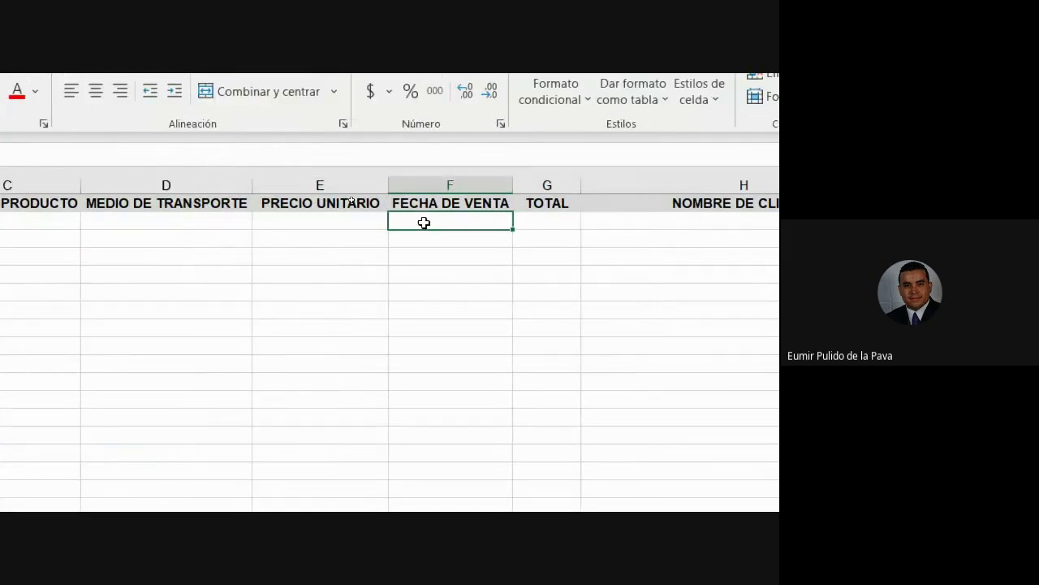
left_click(551, 222)
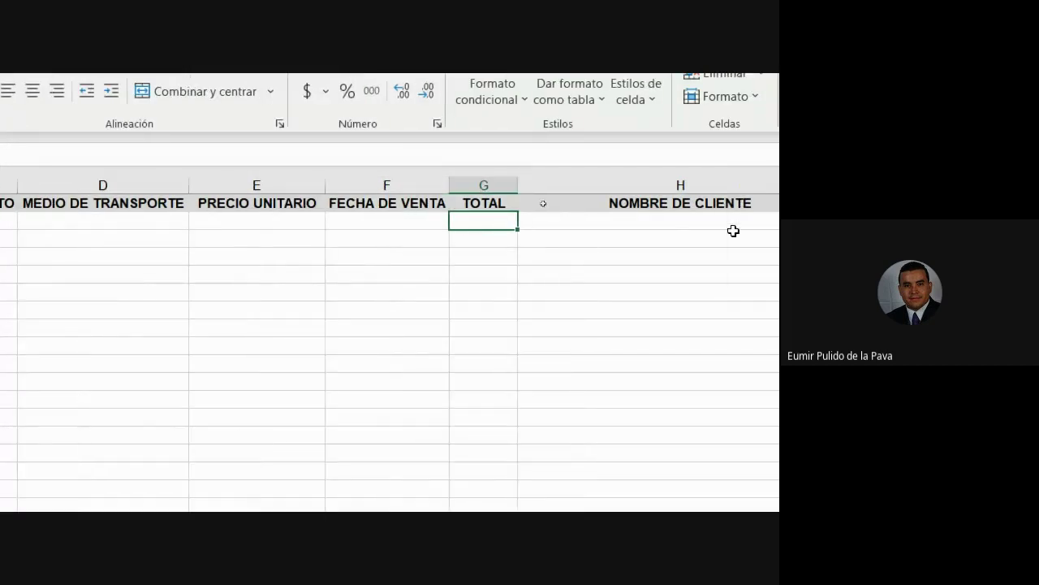
left_click(473, 228)
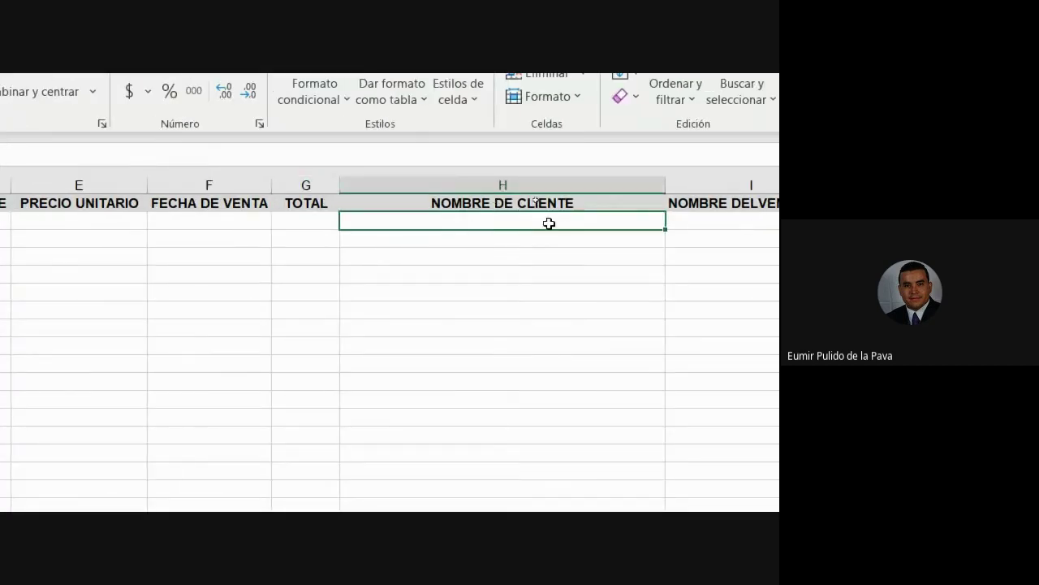
left_click(507, 216)
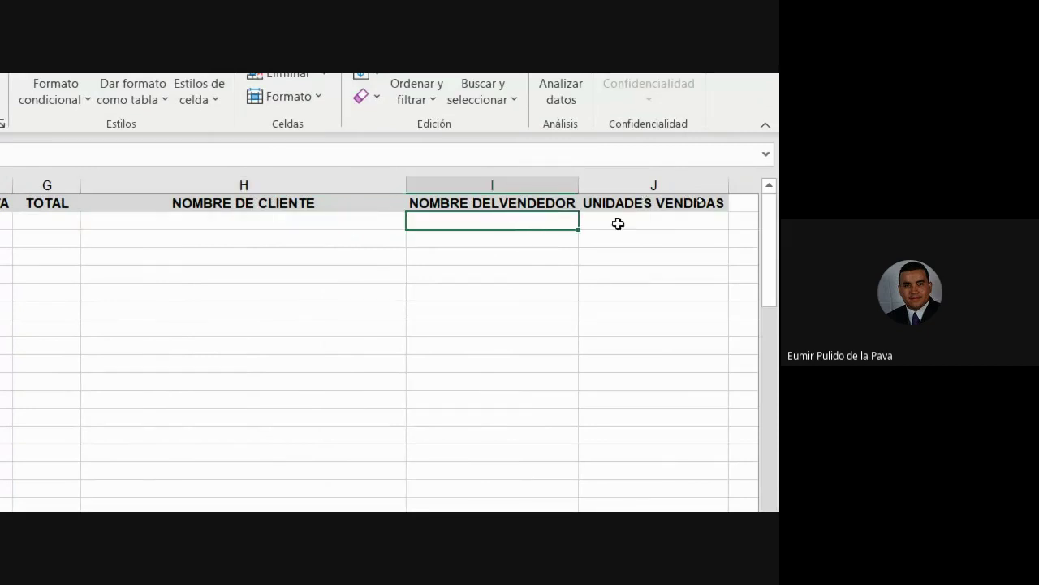
left_click(638, 221)
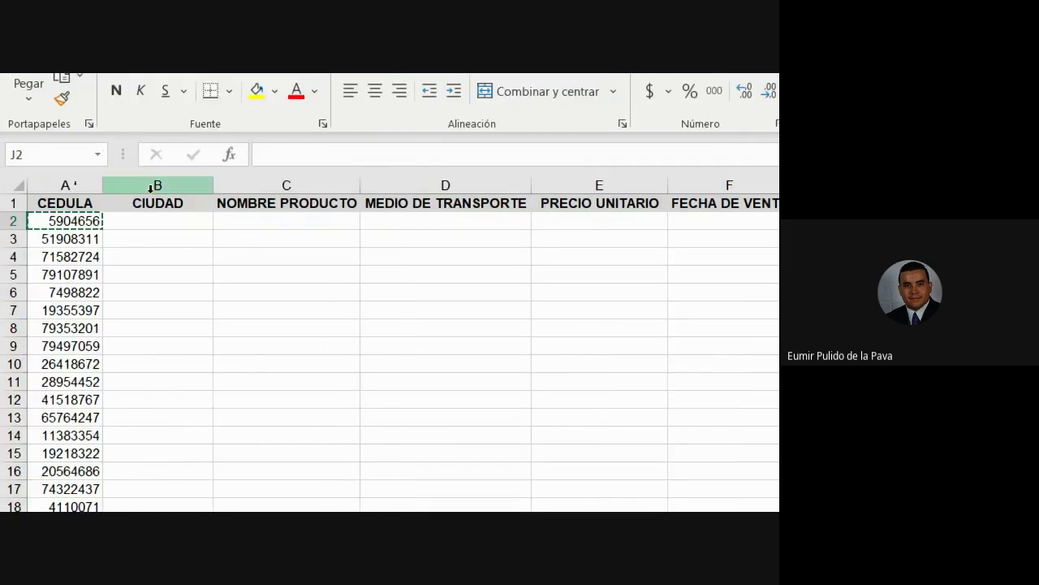
Select column B and drag its border to make CIUDAD much wider.
left_click(158, 185)
left_click(286, 185)
left_click(406, 185)
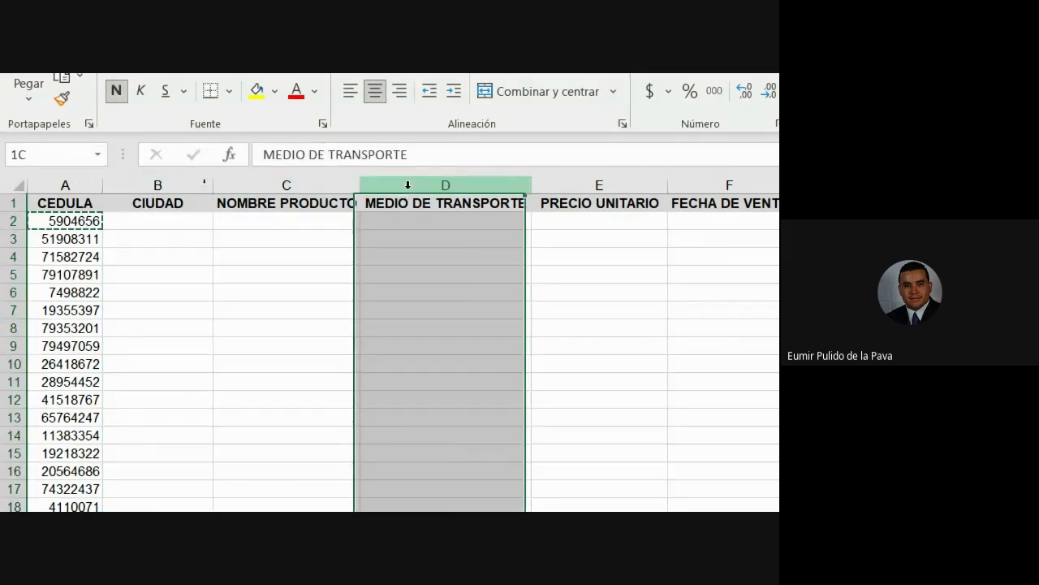
left_click(599, 185)
left_click(170, 180)
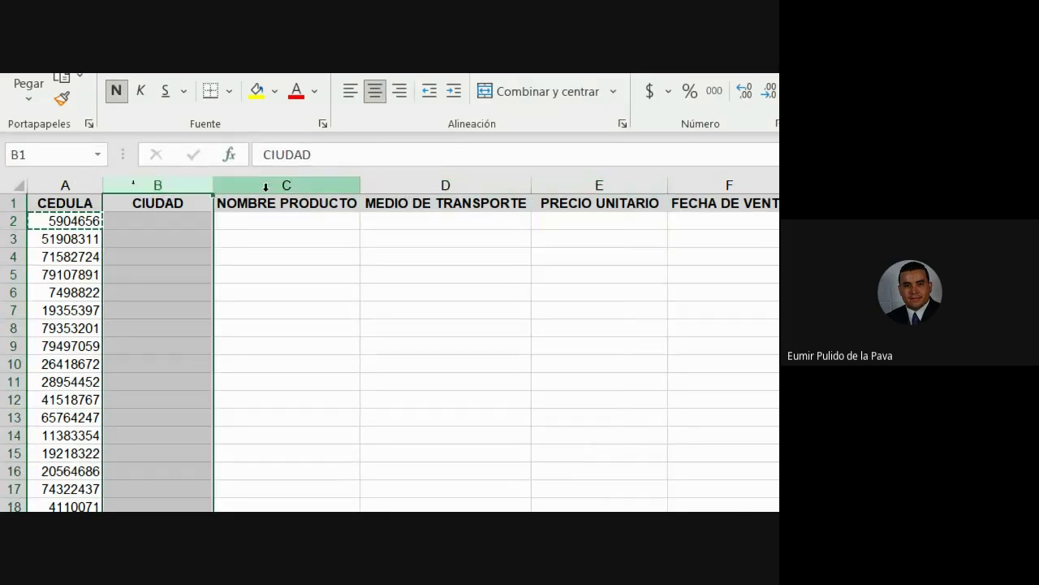
left_click(265, 185)
left_click(195, 221)
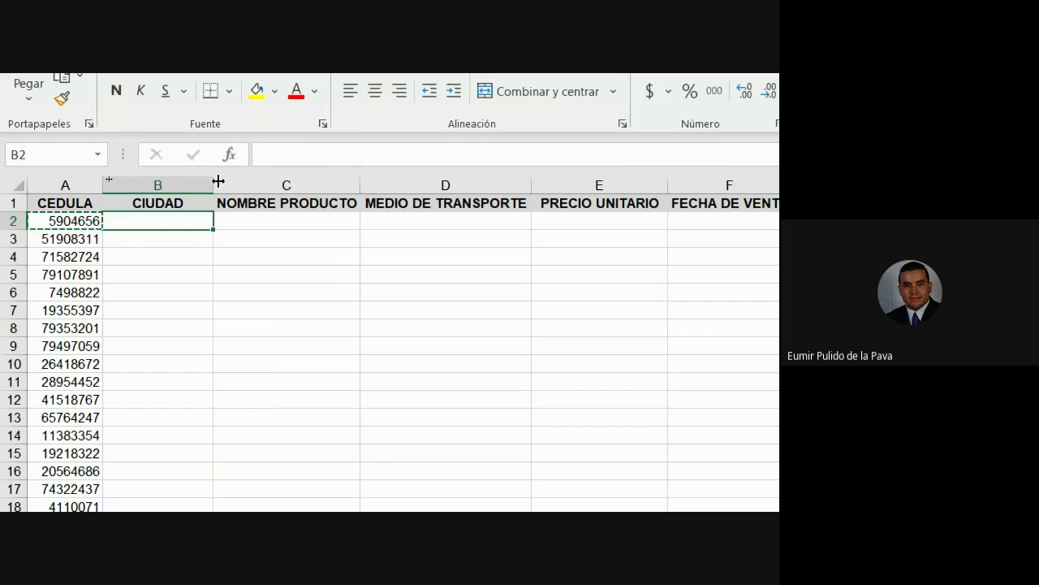
left_click_drag(215, 180, 424, 192)
Start B2's formula as =BUSCARV(A2; with the table range BASE!A1:J334.
type("=")
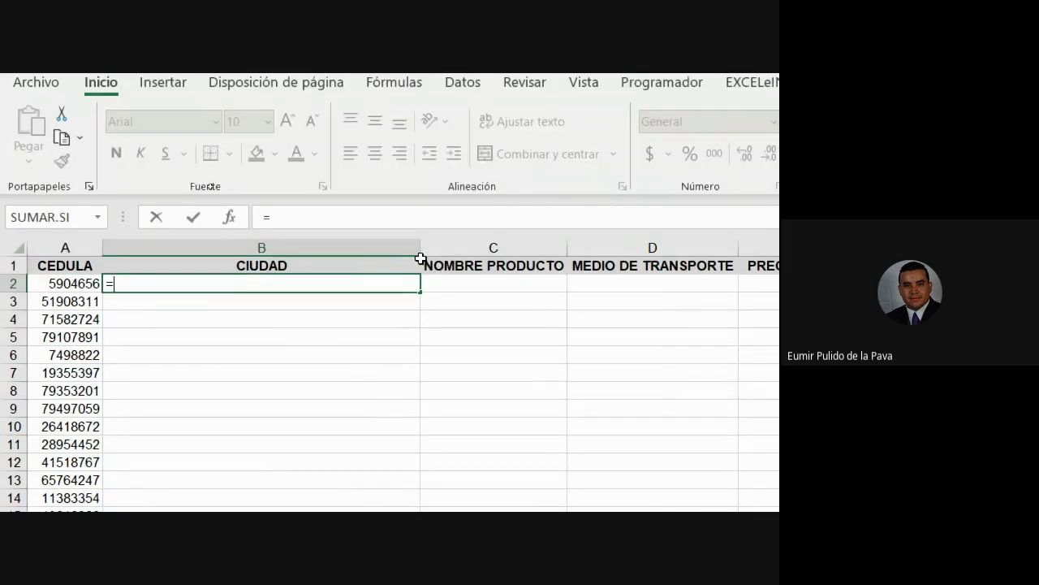
type("bus")
key("Down")
key("Down")
key("Tab")
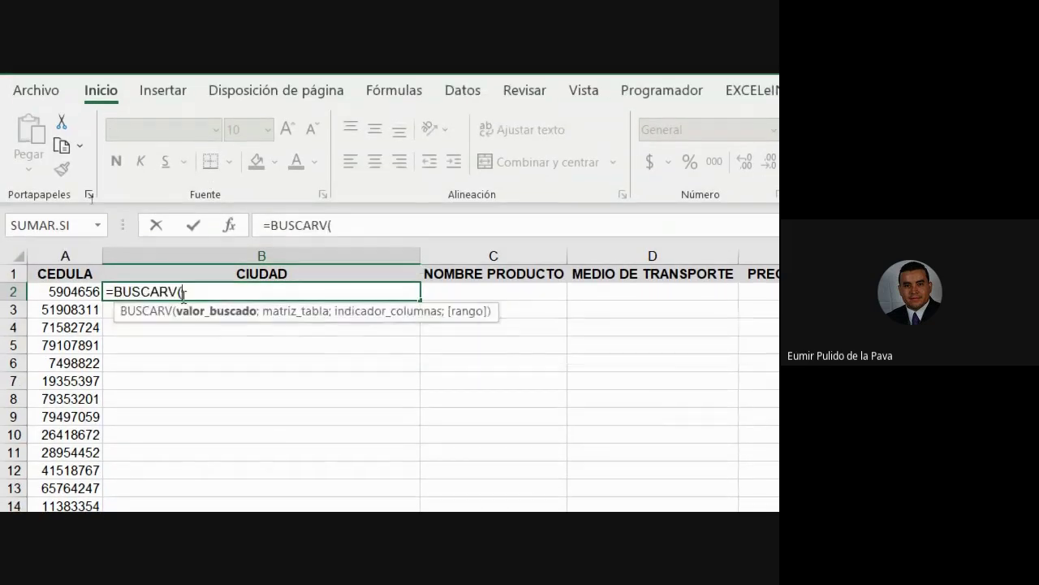
left_click(59, 290)
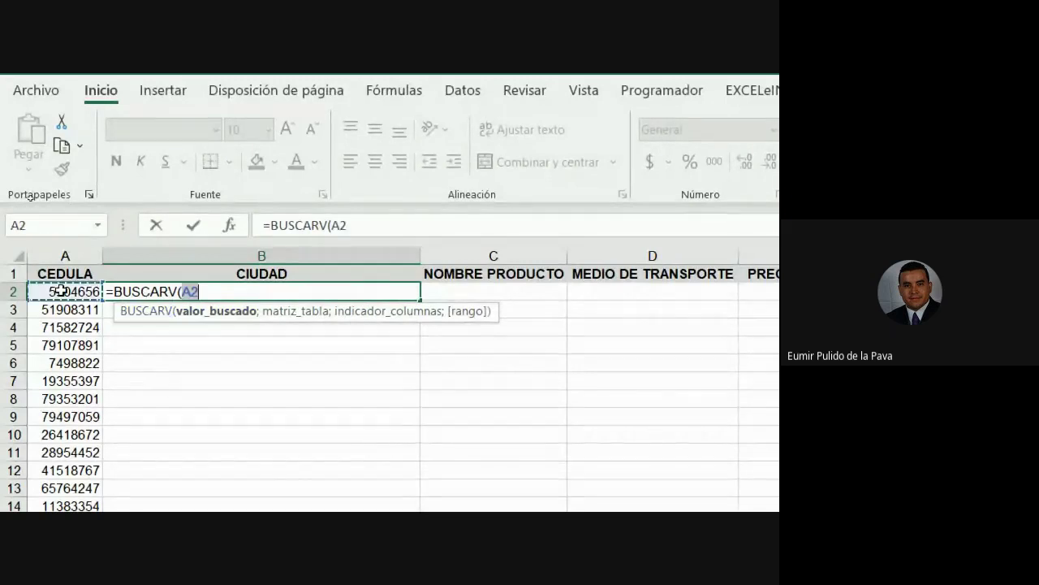
type(";")
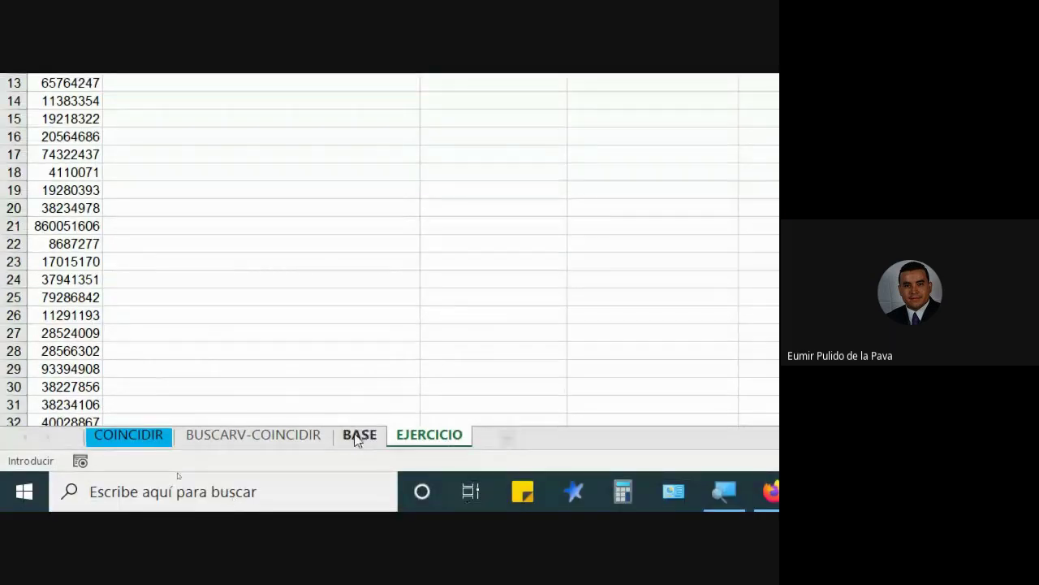
left_click(358, 436)
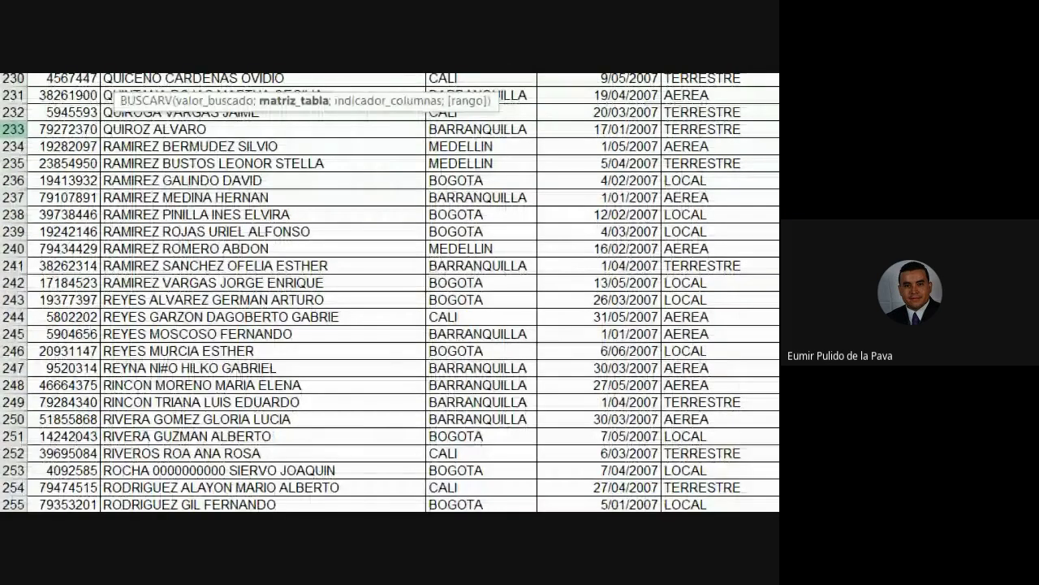
scroll(45, 270, "up", 8)
scroll(45, 271, "up", 3)
left_click(45, 265)
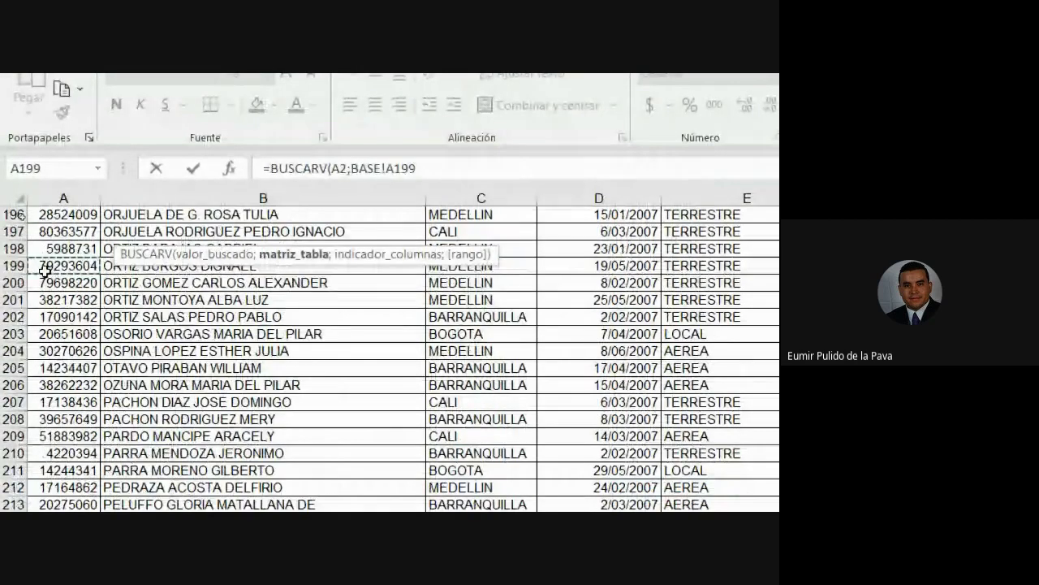
key("ctrl+Up")
key("ctrl+shift+Down")
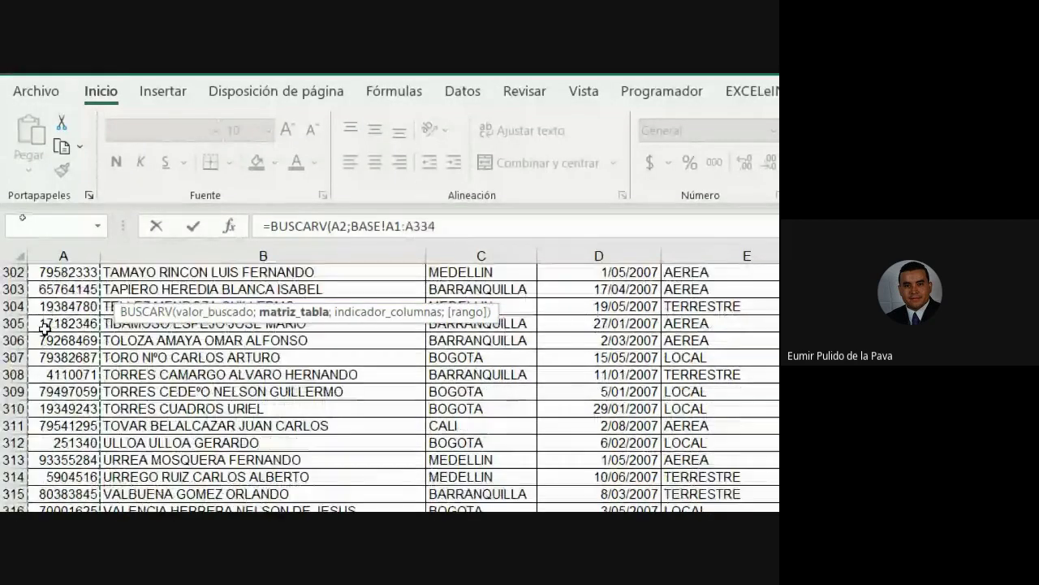
key("ctrl+shift+Right")
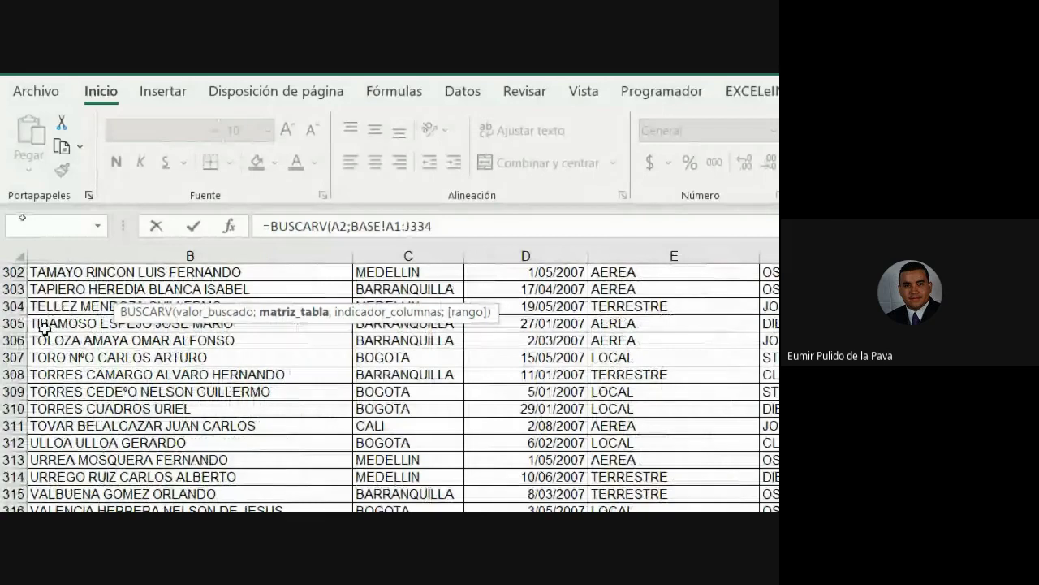
Complete the lookup with column 3 and exact match 0, returning BARRANQUILLA.
type(";")
scroll(268, 464, "up", 7)
scroll(255, 462, "up", 10)
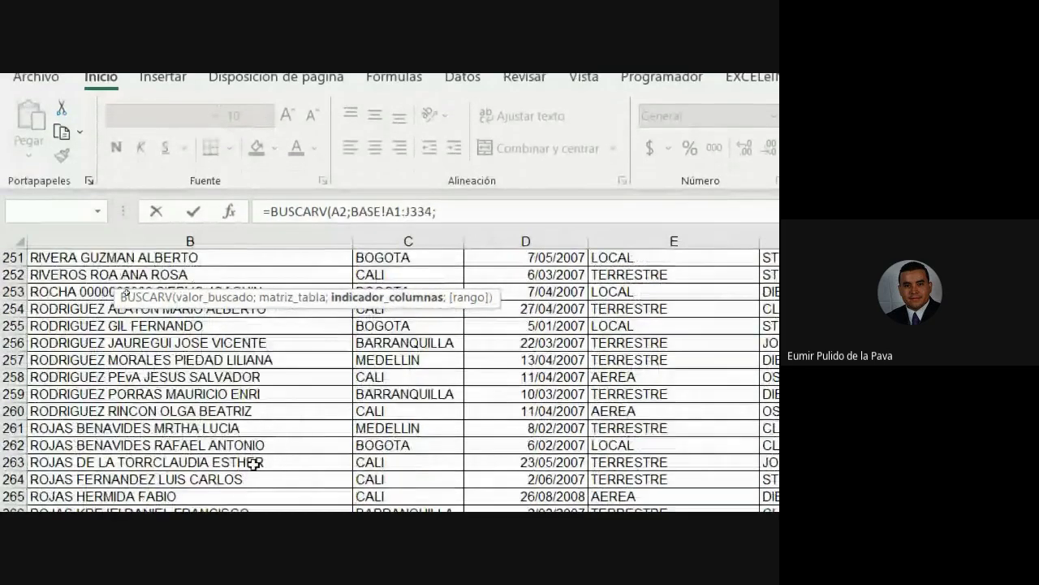
scroll(255, 462, "up", 8)
scroll(252, 464, "up", 19)
scroll(252, 464, "up", 17)
scroll(251, 464, "up", 10)
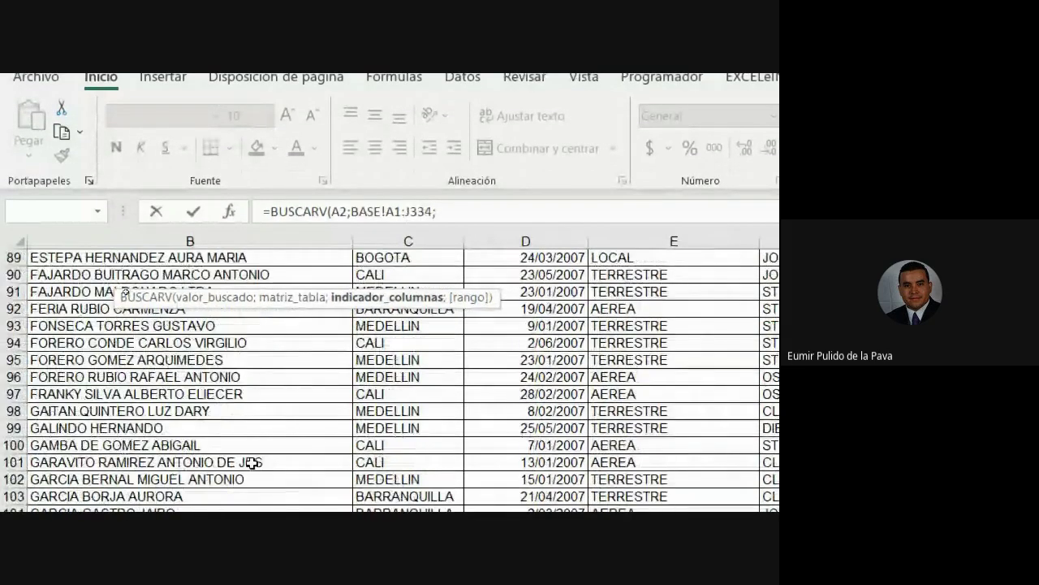
scroll(252, 463, "up", 8)
scroll(252, 464, "up", 17)
scroll(252, 462, "up", 5)
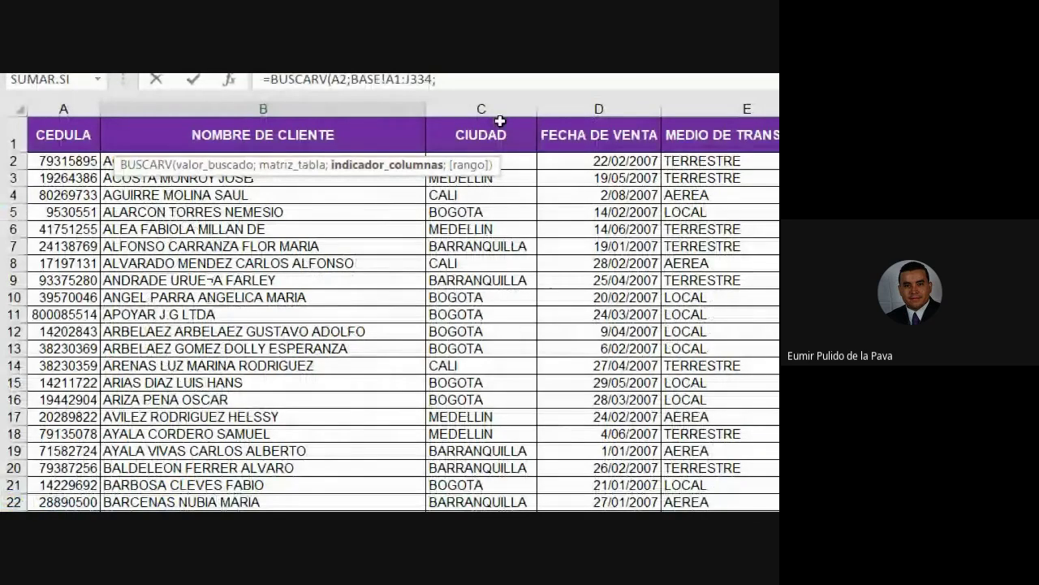
type("3;")
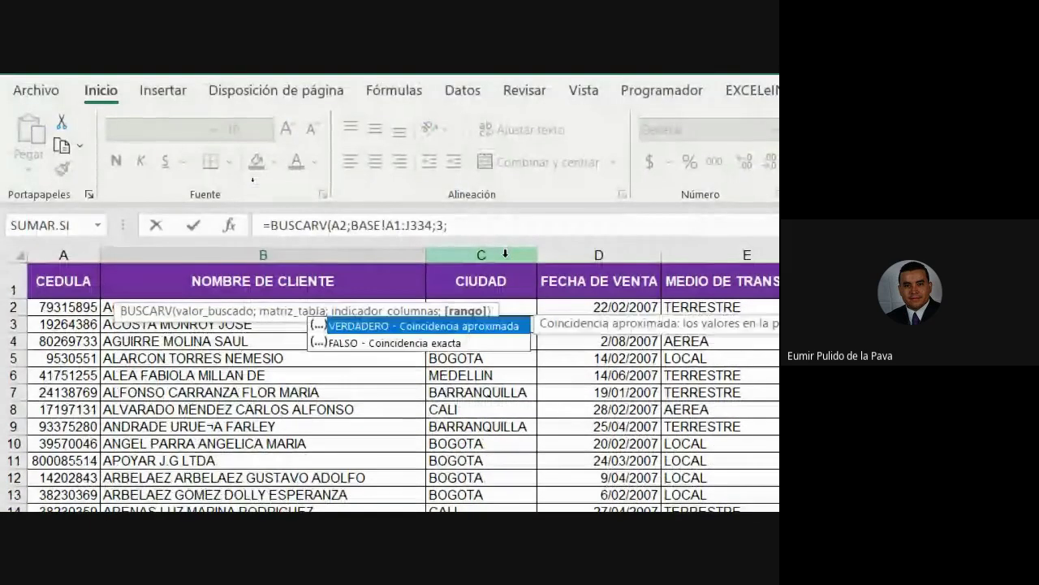
type("0)")
key("Return")
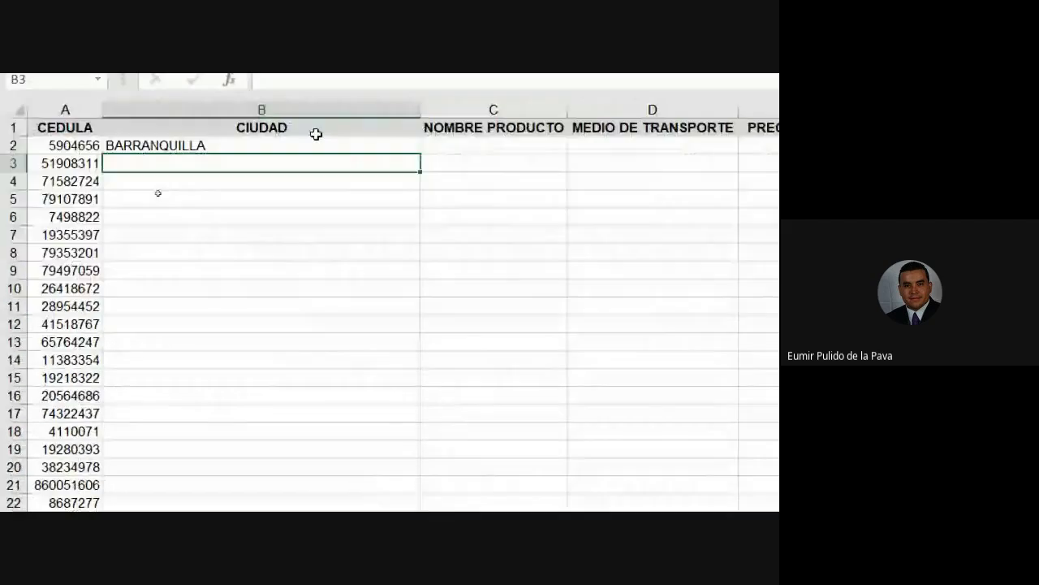
Reopen B2's =BUSCARV(A2;BASE!A1:J334;3;0) formula to review it and confirm it again.
double_click(195, 145)
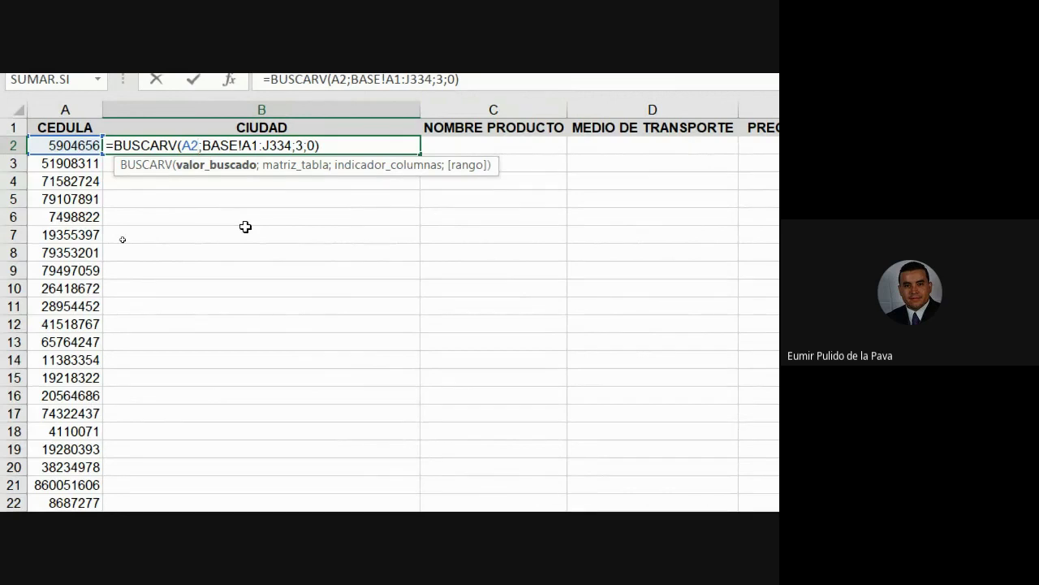
left_click(706, 491)
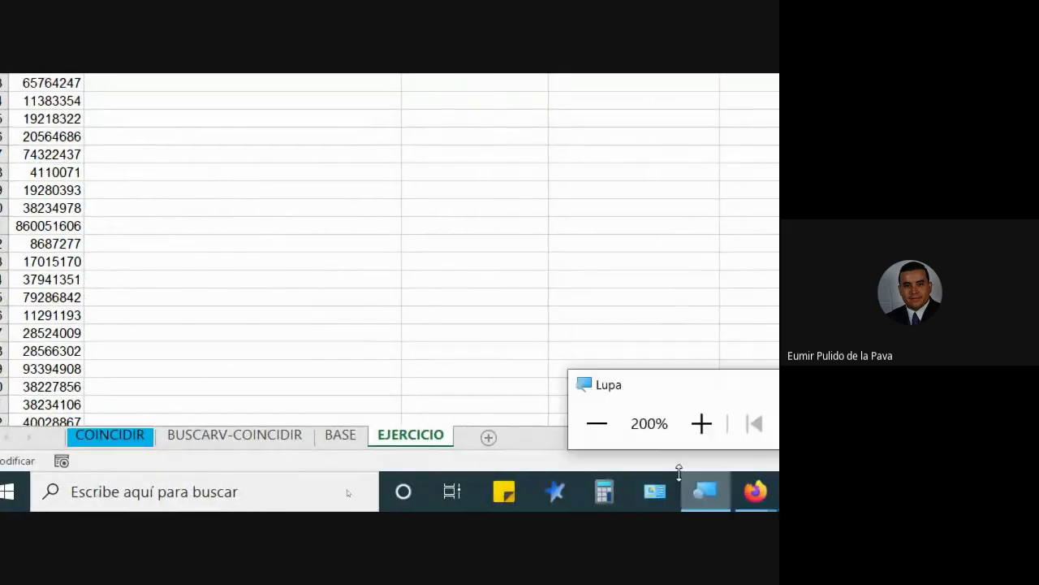
left_click(618, 428)
left_click(360, 466)
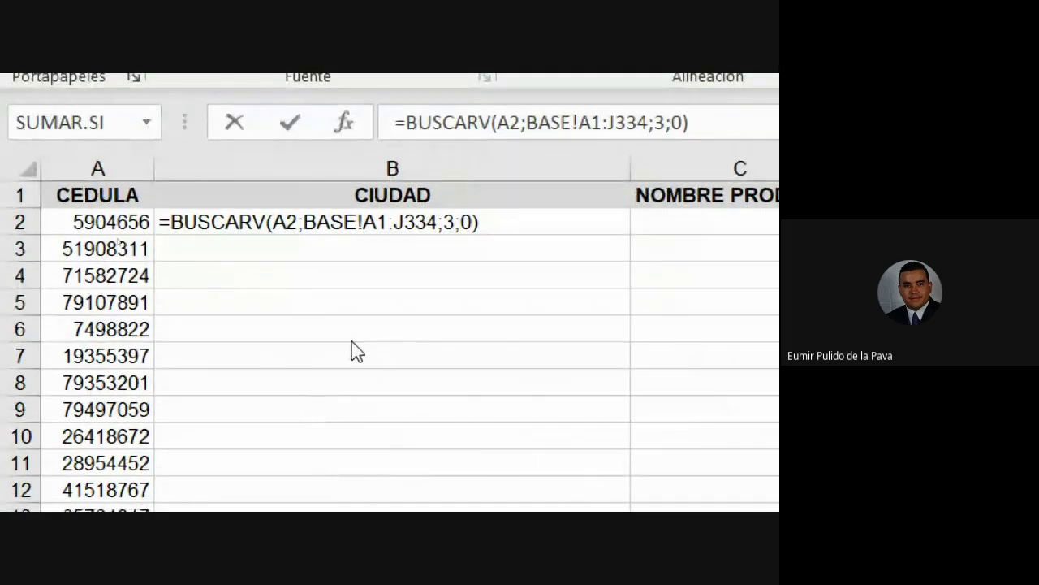
key("Return")
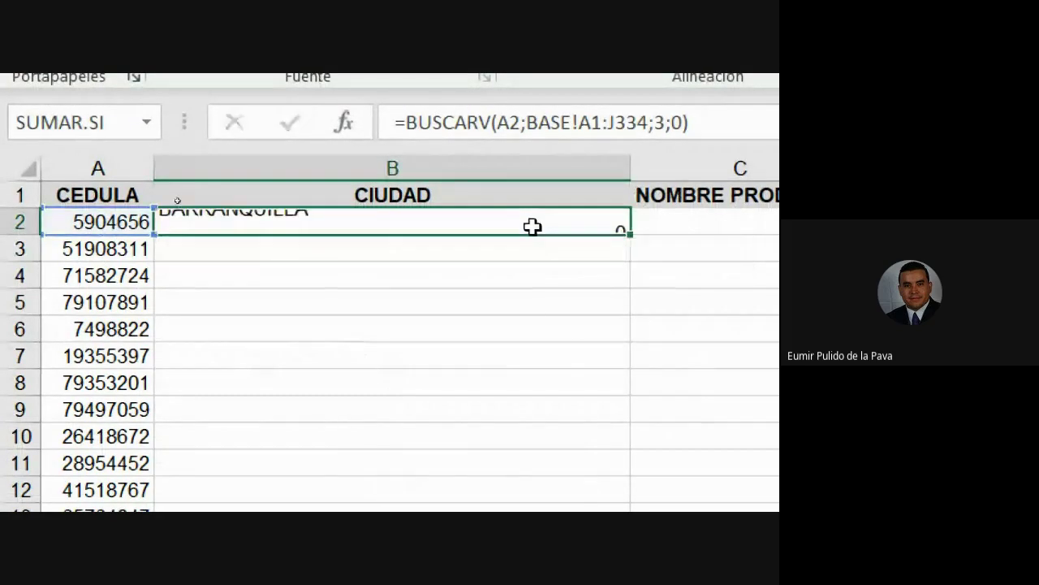
left_click(421, 226)
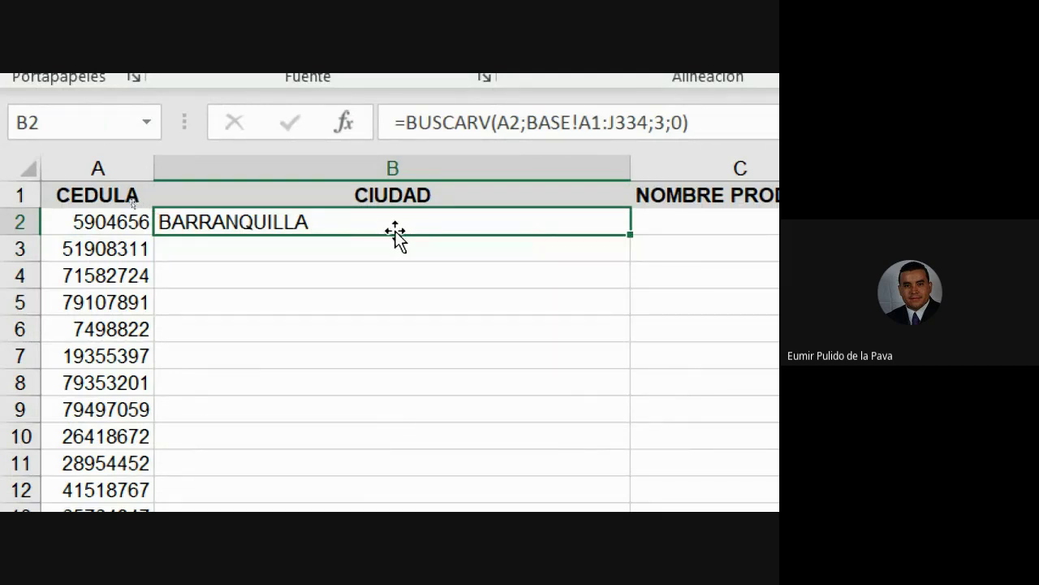
left_click_drag(639, 233, 680, 236)
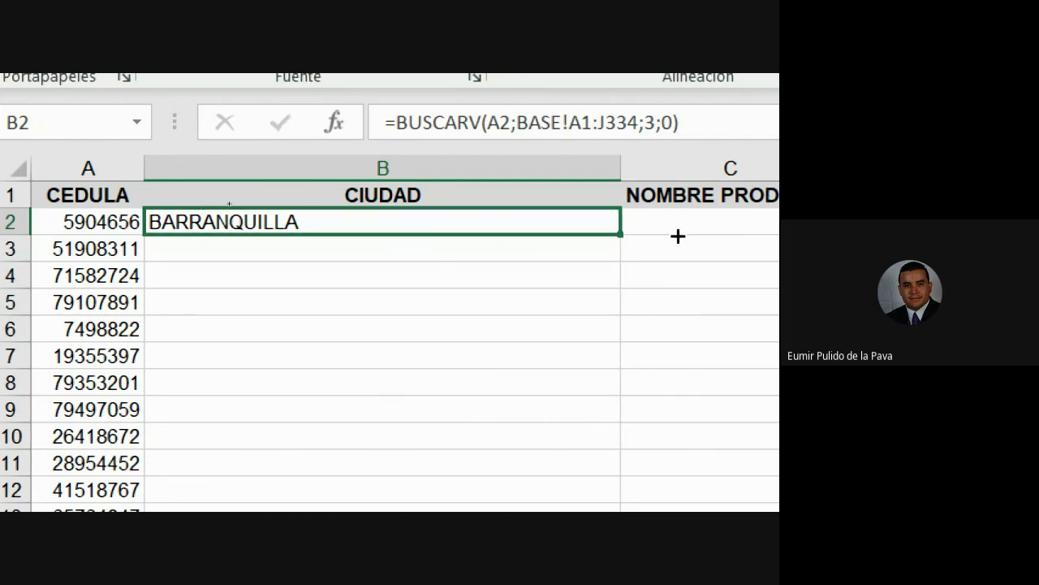
Inspect C2's copied formula =BUSCARV(B2;BASE!B1:K334;3;0) returning #N/D, leave it unchanged, and reselect B2.
left_click(681, 236)
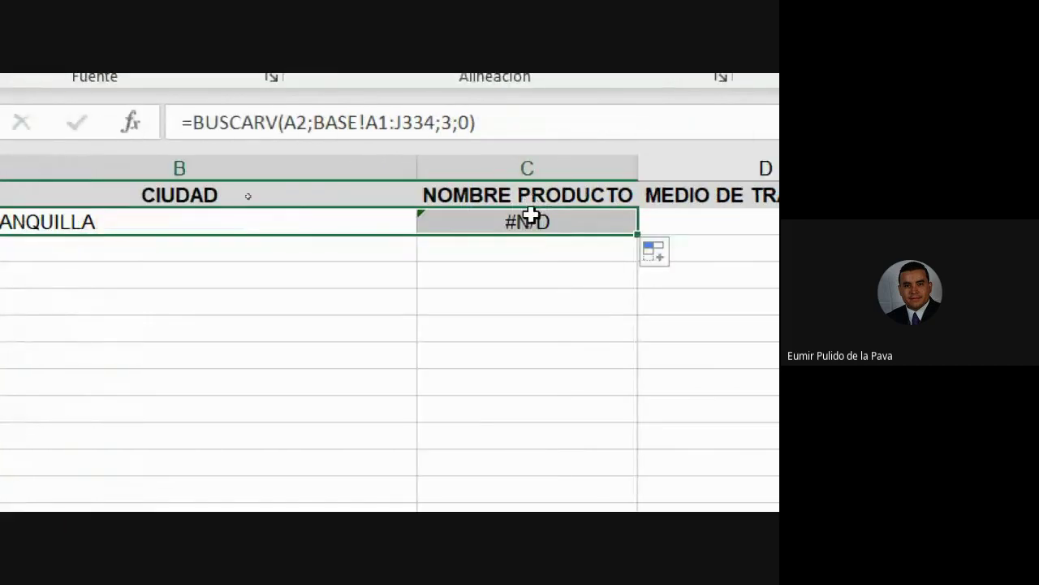
double_click(529, 217)
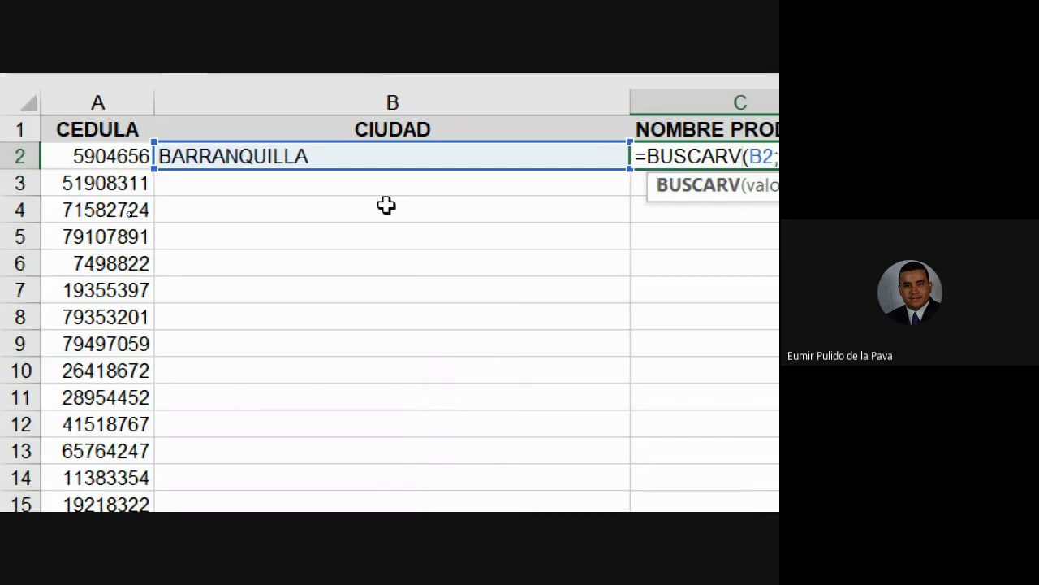
key("Escape")
left_click(297, 158)
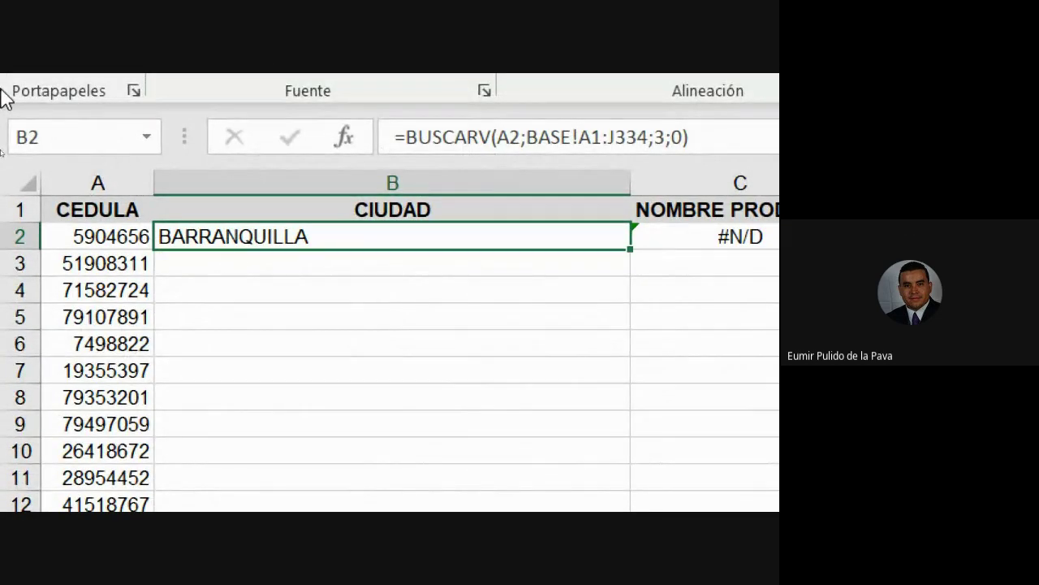
double_click(347, 237)
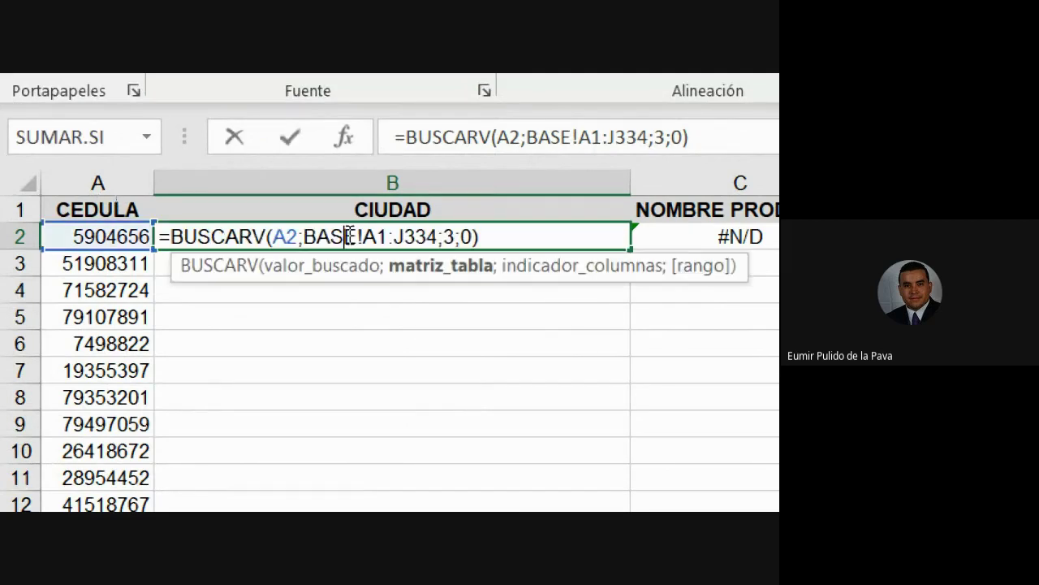
left_click(290, 242)
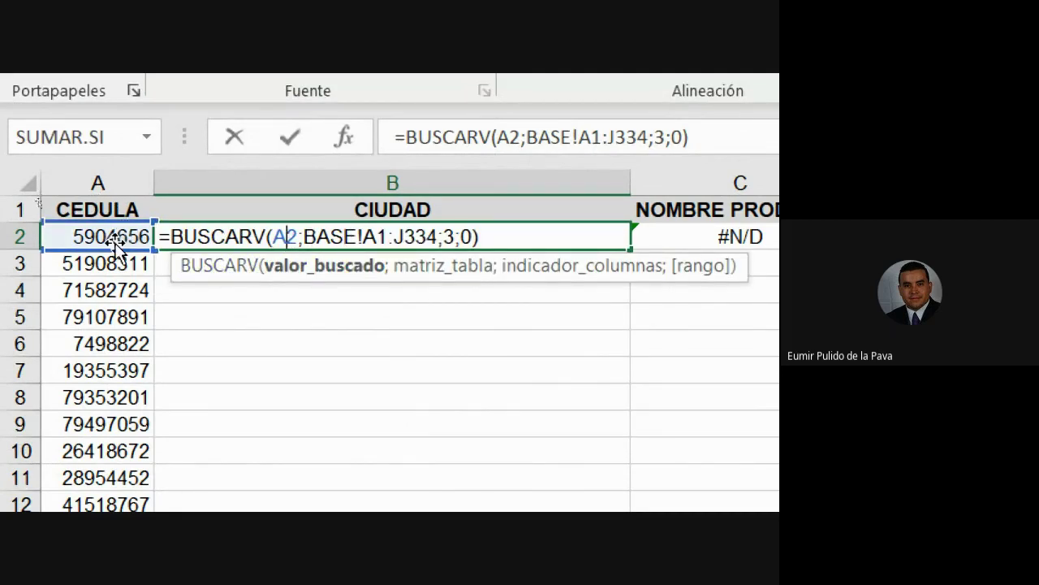
key("F4")
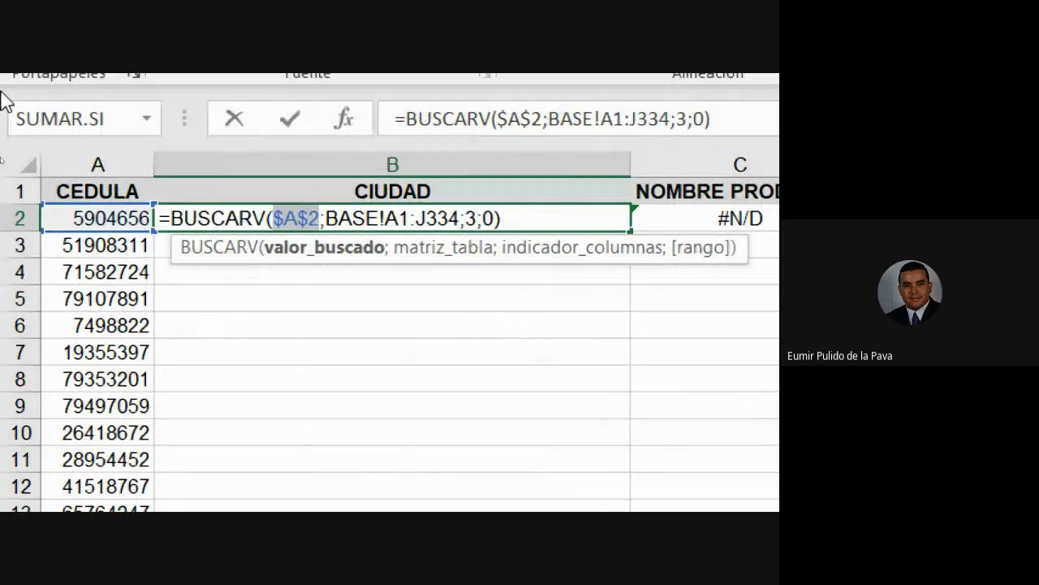
key("F4")
key("F4")
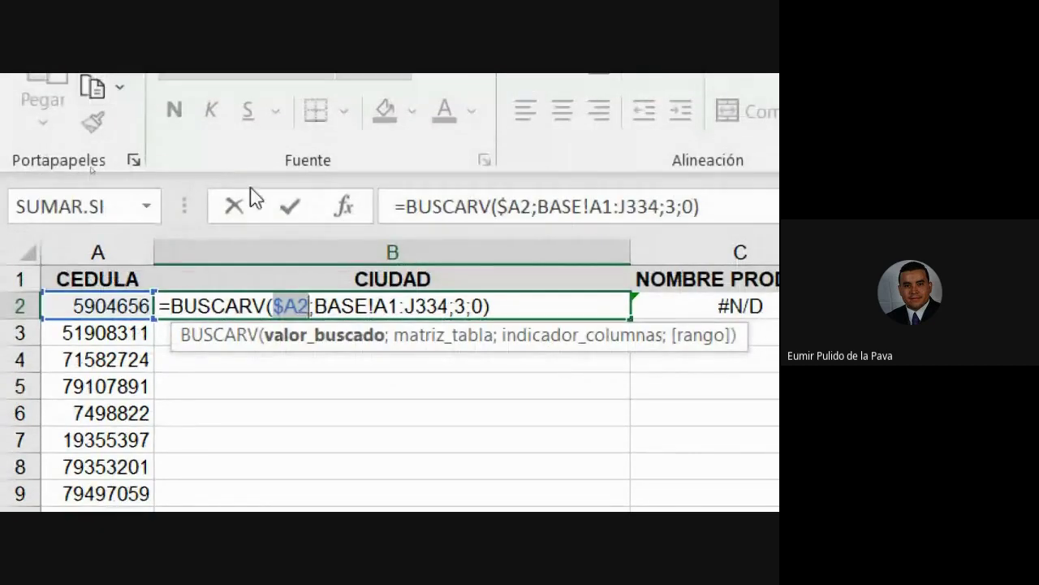
left_click(389, 307)
left_click_drag(398, 307, 447, 307)
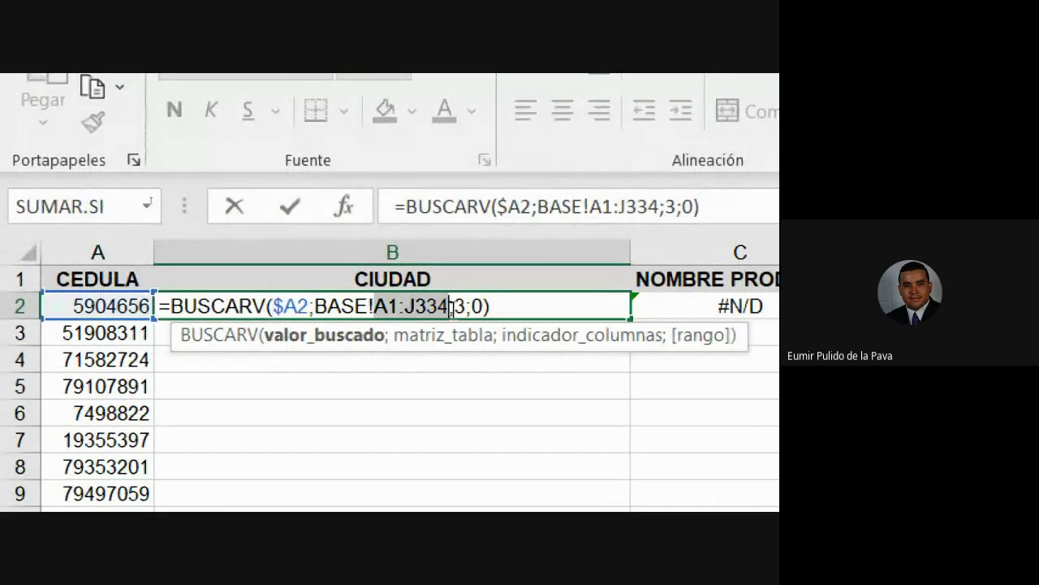
key("F4")
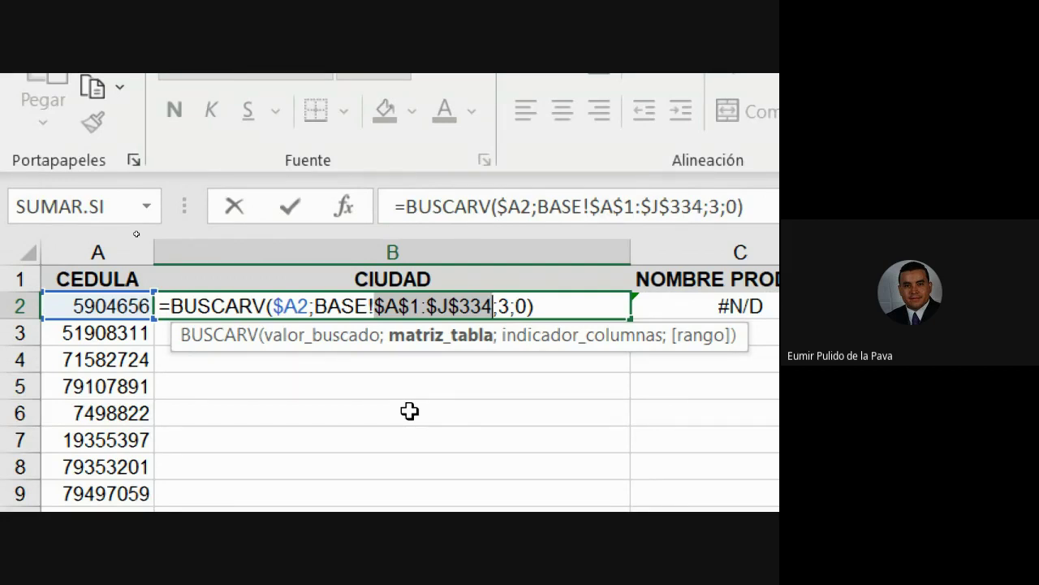
key("Return")
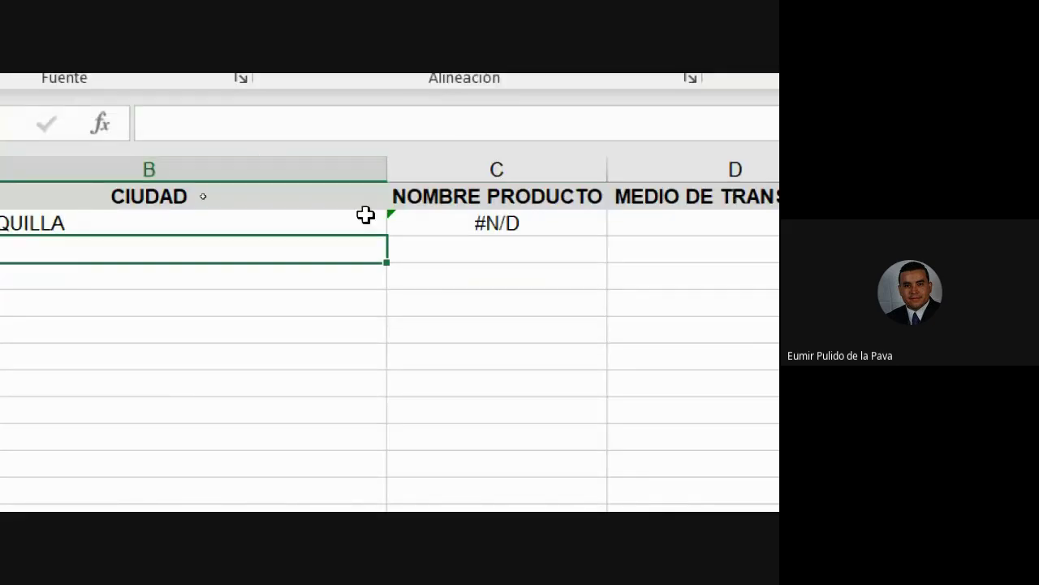
left_click(365, 214)
mouse_move(474, 243)
left_mouse_down()
mouse_move(771, 252)
mouse_move(415, 246)
left_mouse_up()
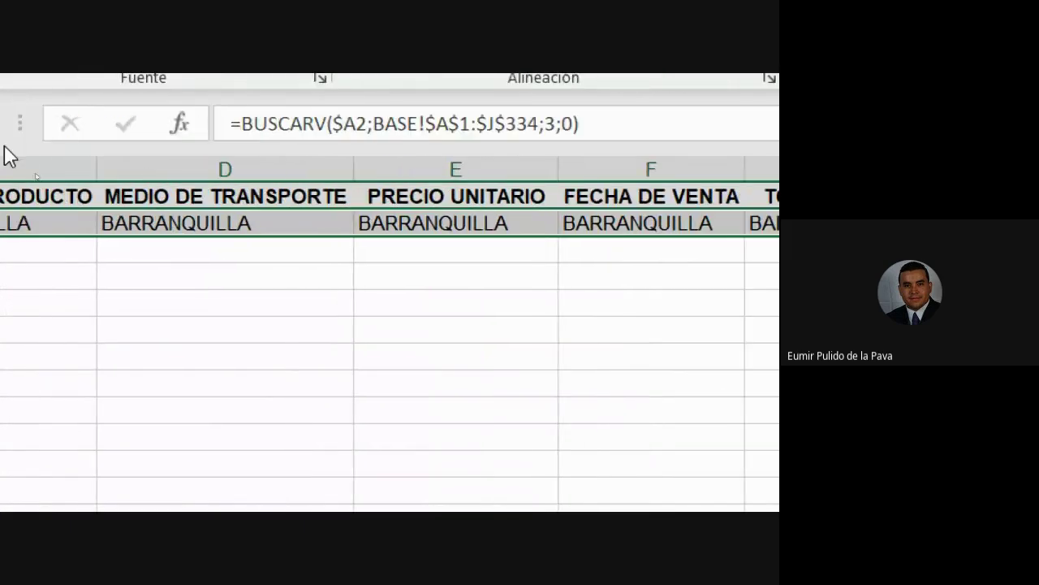
left_click(173, 221)
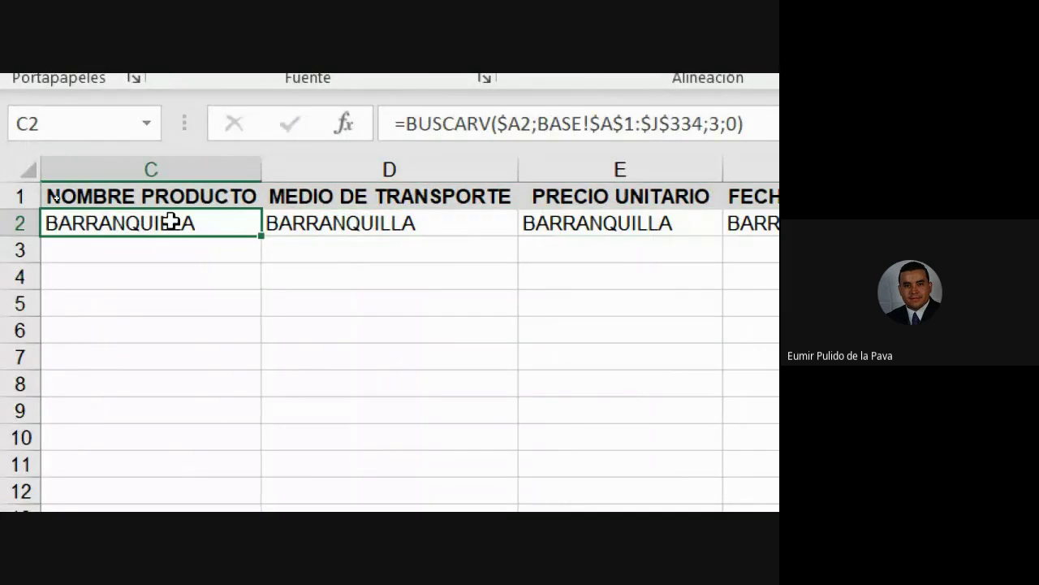
key("Left")
key("Left")
left_click(170, 257)
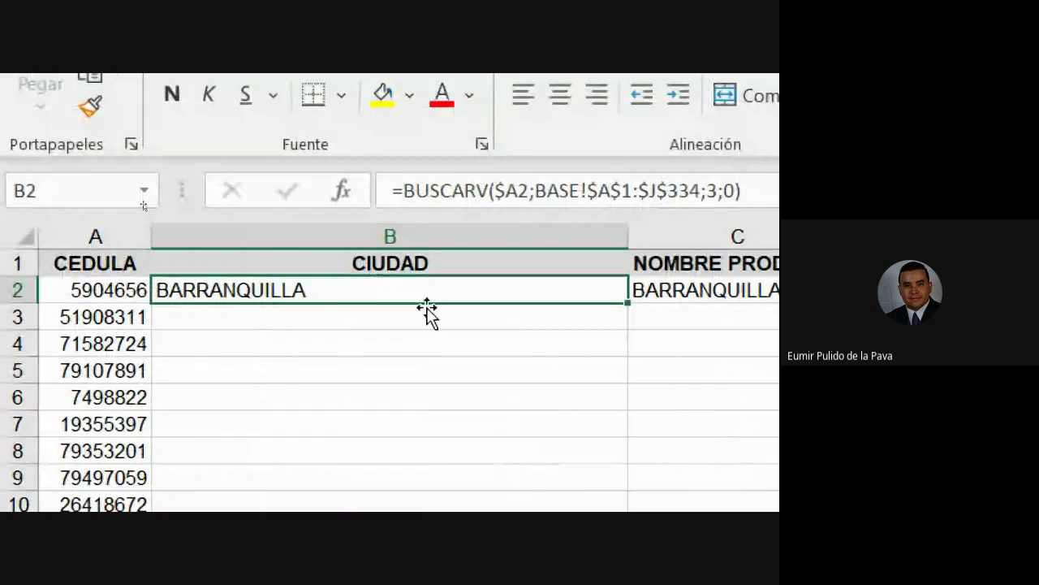
double_click(427, 300)
double_click(503, 290)
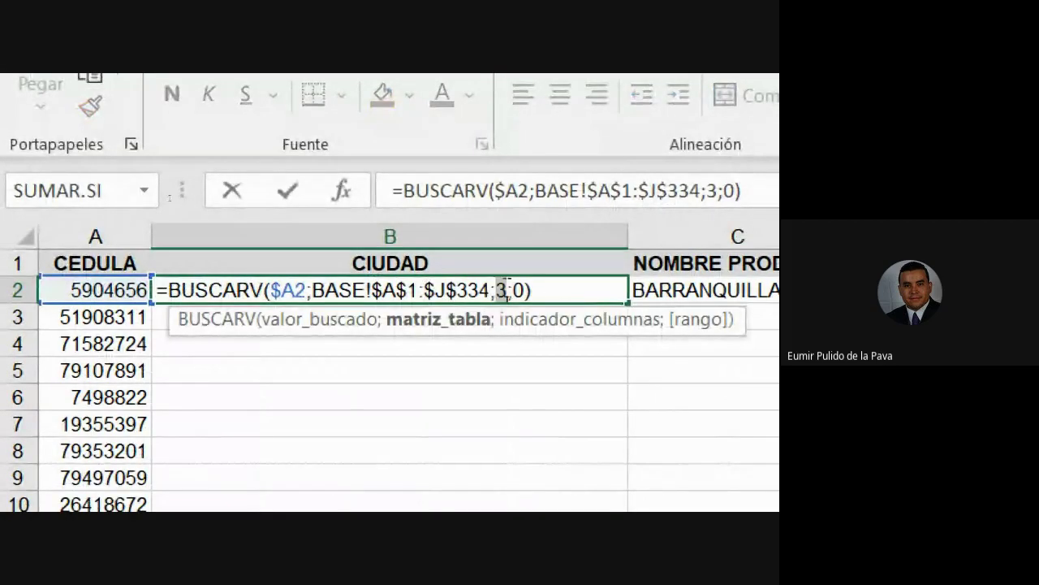
key("Escape")
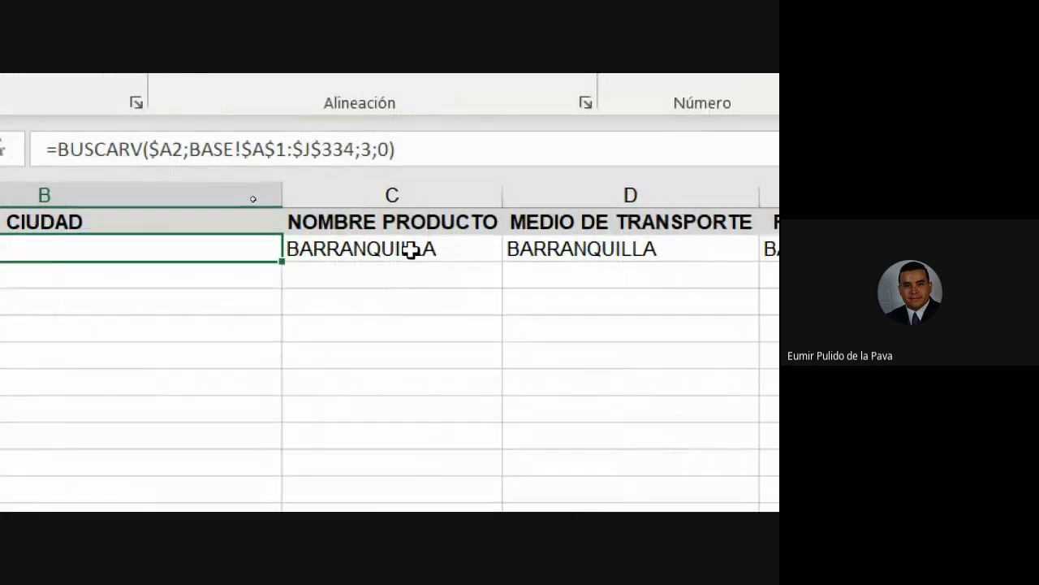
left_click(412, 251)
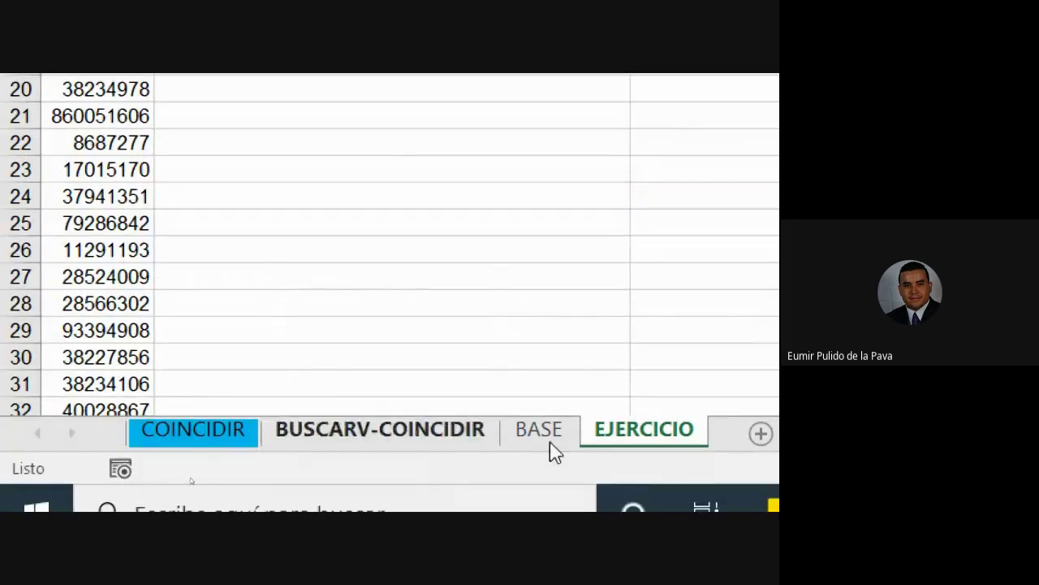
After checking BASE, change C2's BUSCARV column index from 3 to 2 so it returns TELEVISOR.
left_click(550, 443)
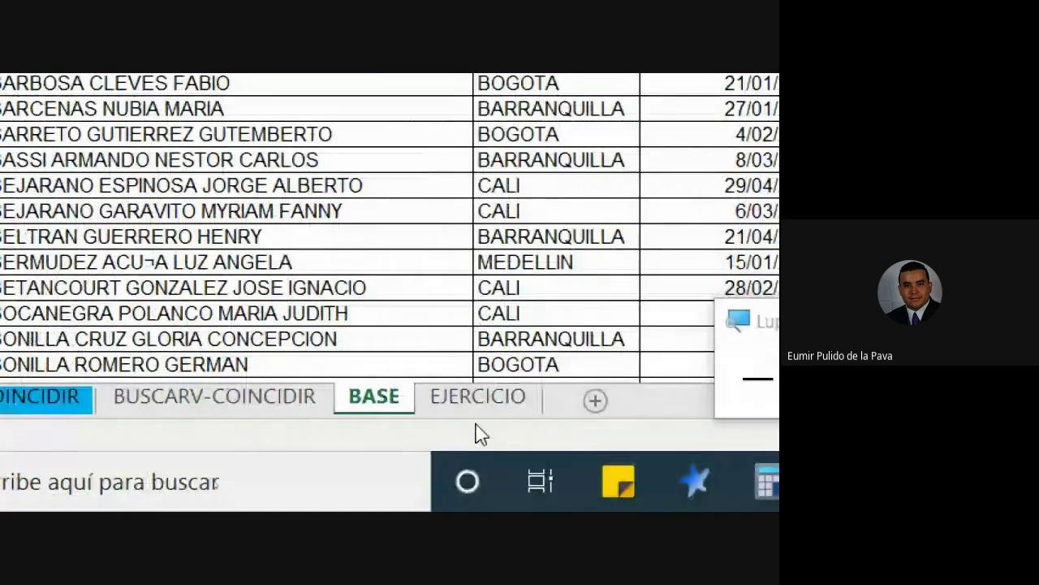
left_click(478, 398)
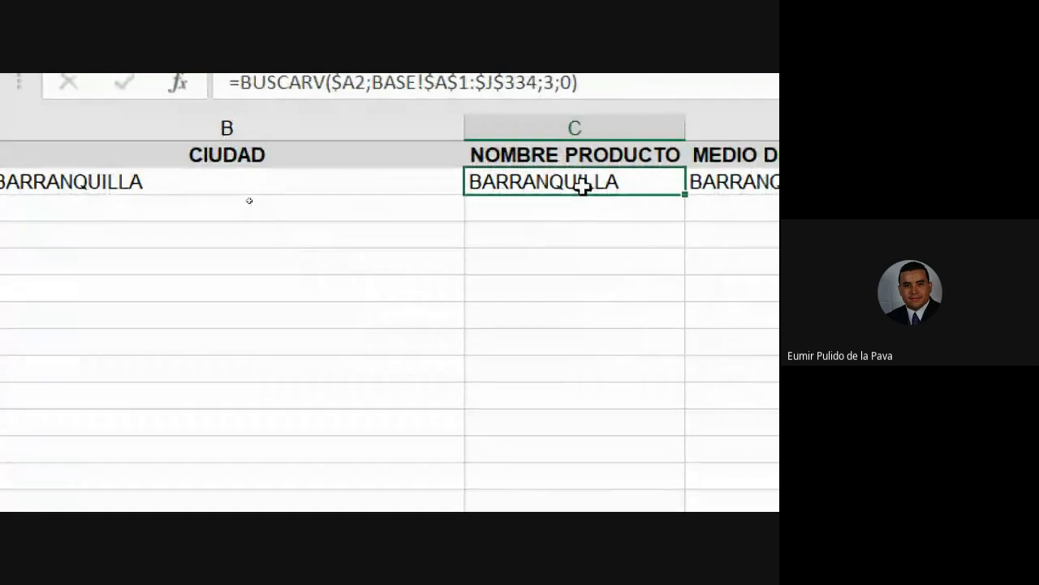
double_click(579, 187)
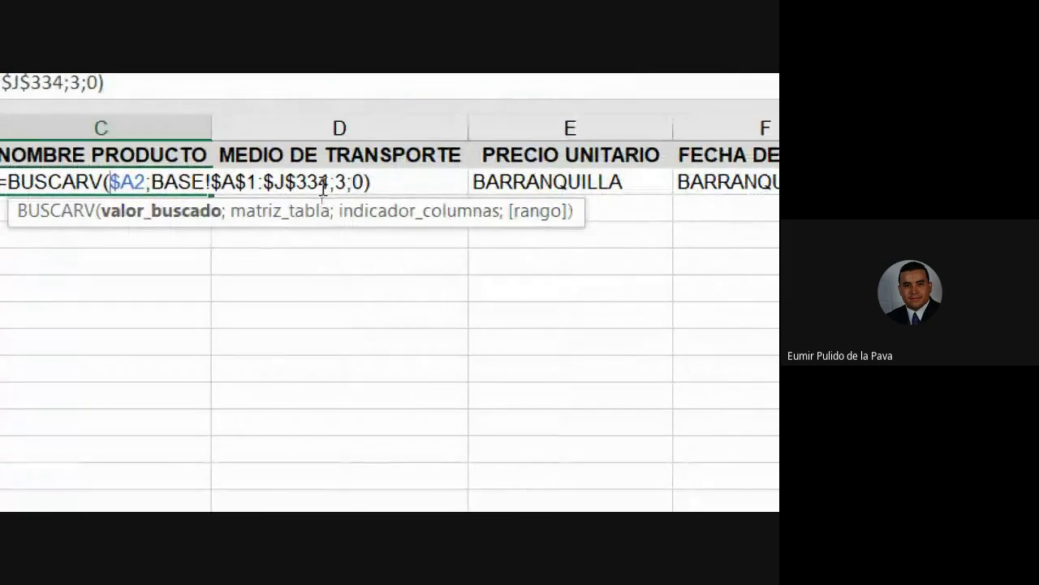
left_click(339, 182)
key("BackSpace")
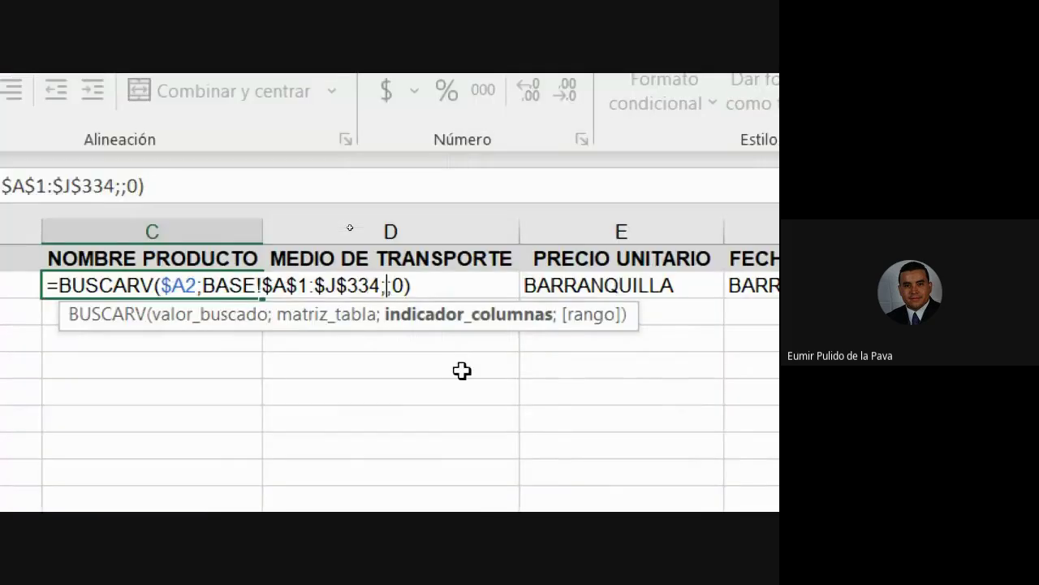
type("2")
key("Return")
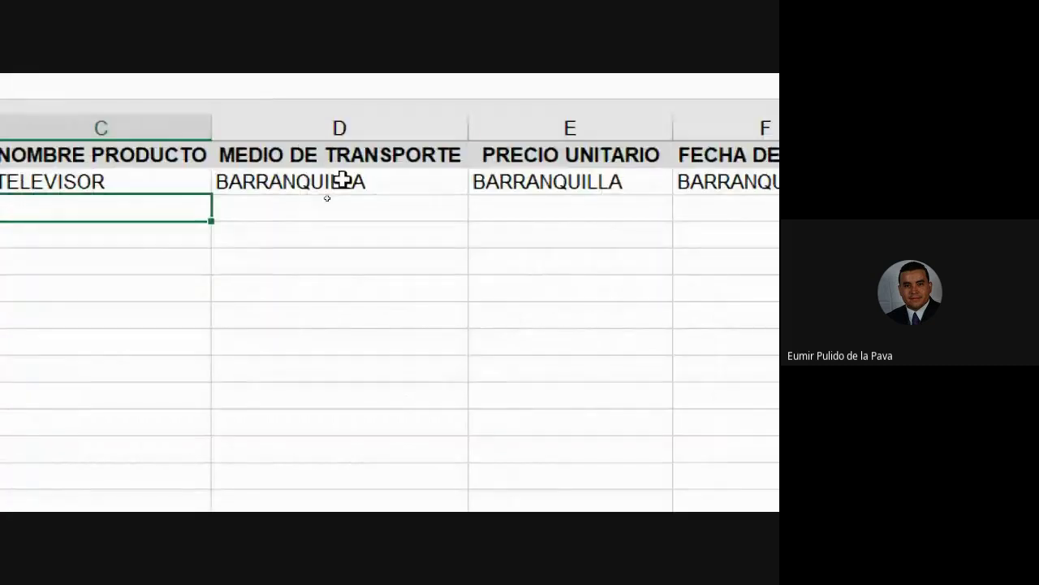
left_click(341, 180)
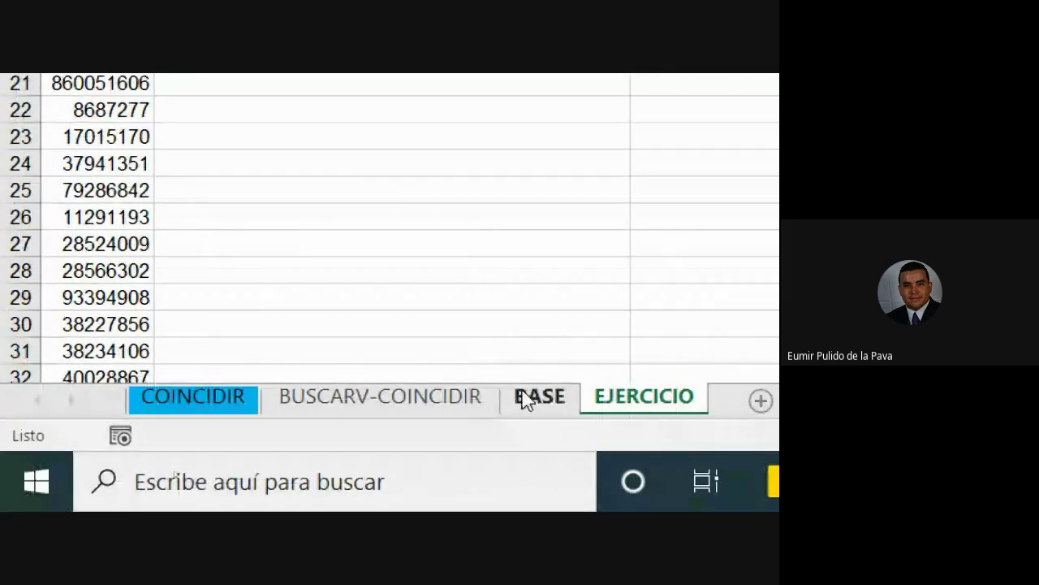
Check BASE's transport column and edit D2's BUSCARV column index so it returns AEREA.
left_click(524, 398)
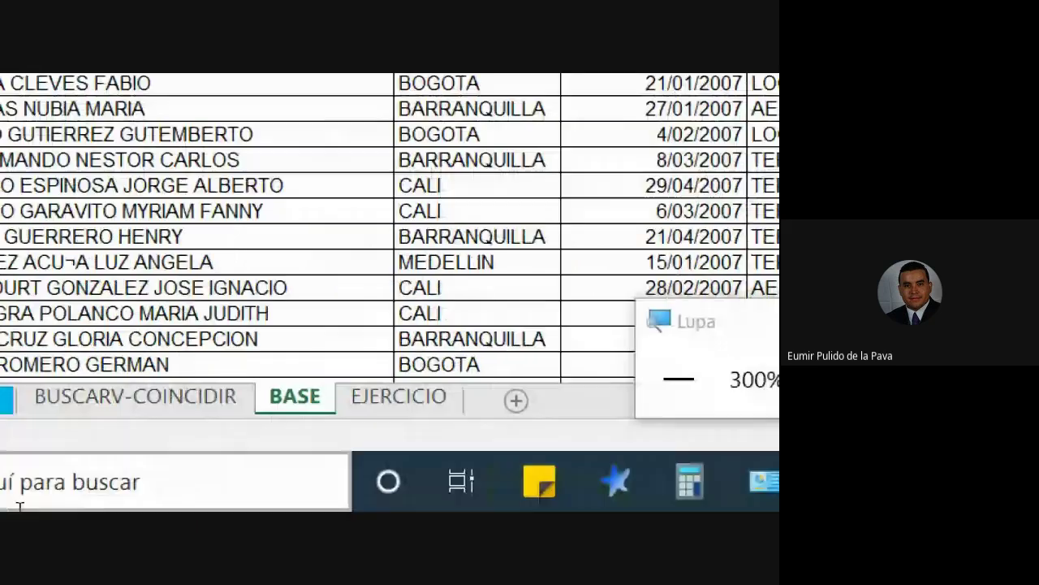
left_click(398, 398)
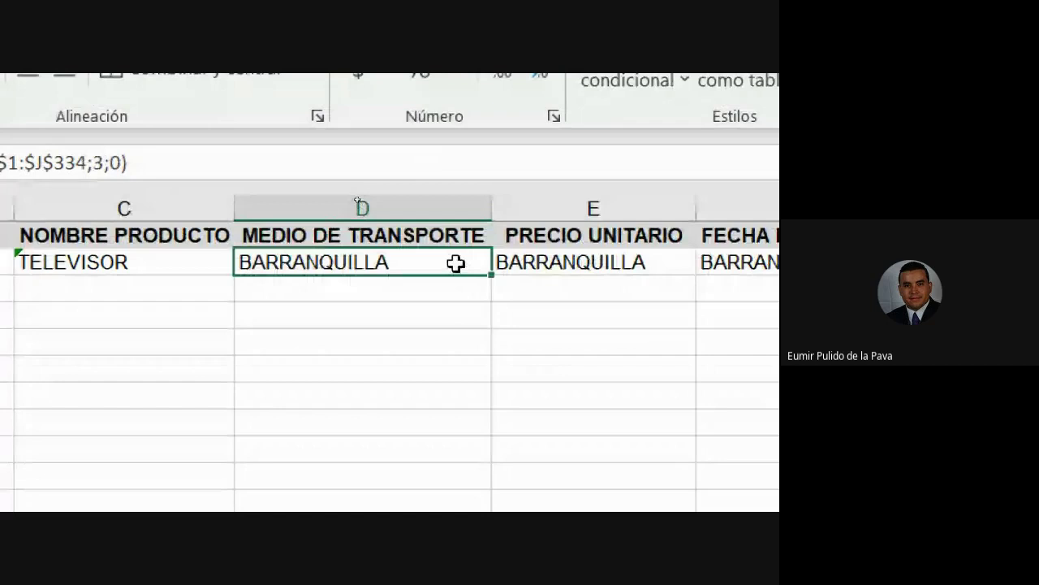
double_click(456, 262)
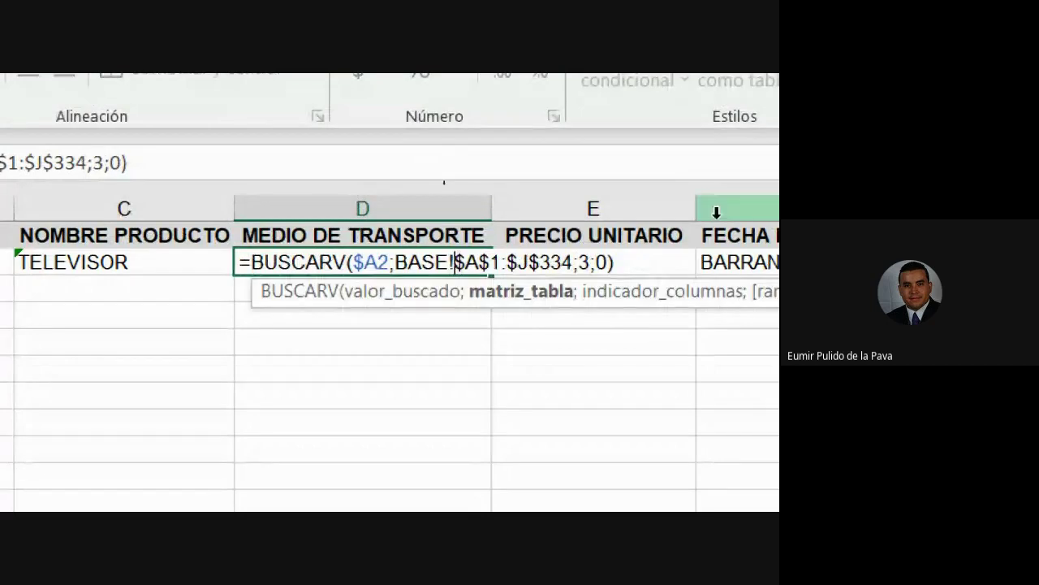
left_click(591, 264)
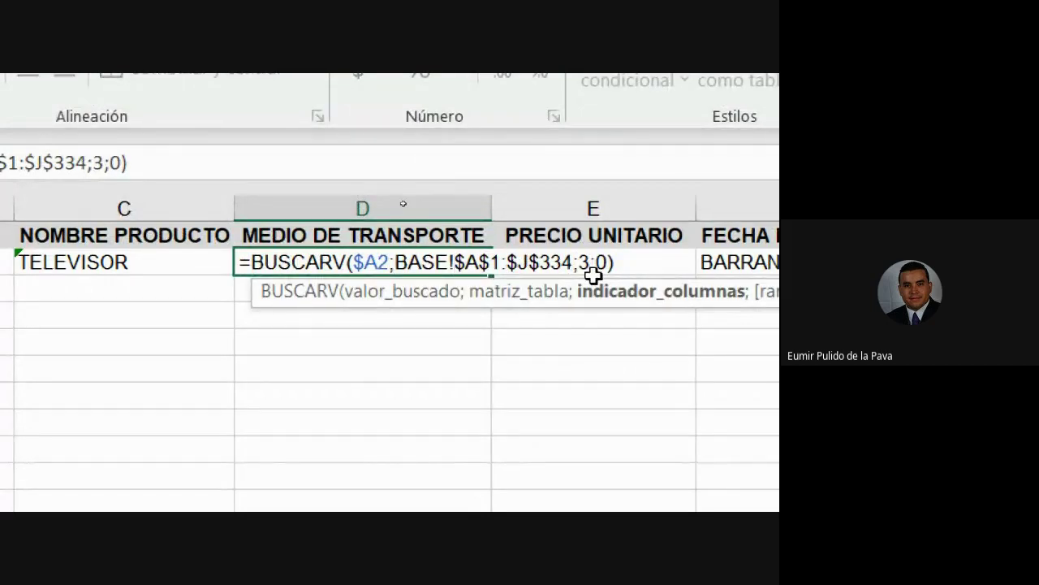
key("Return")
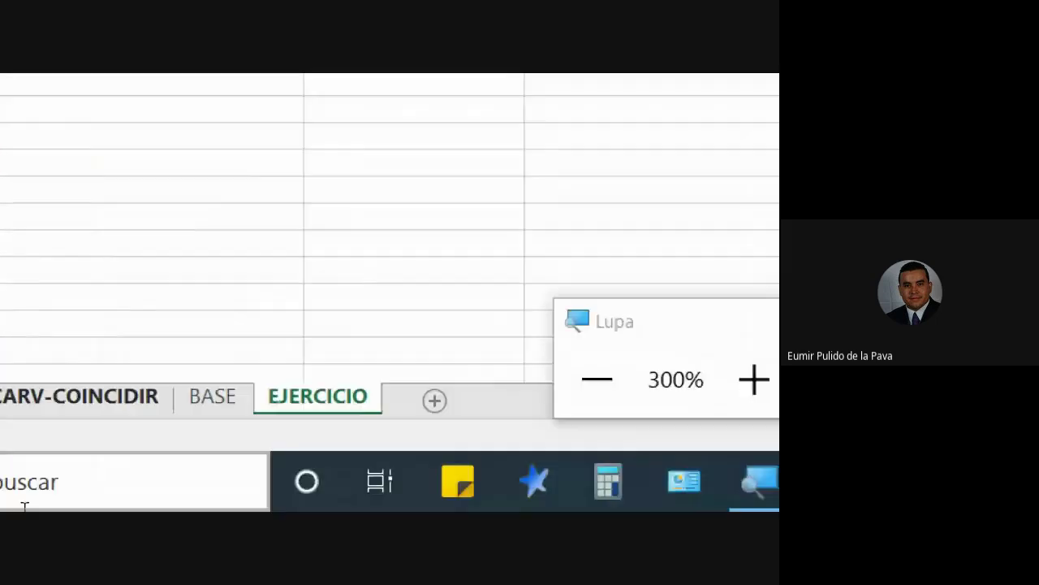
left_click(219, 406)
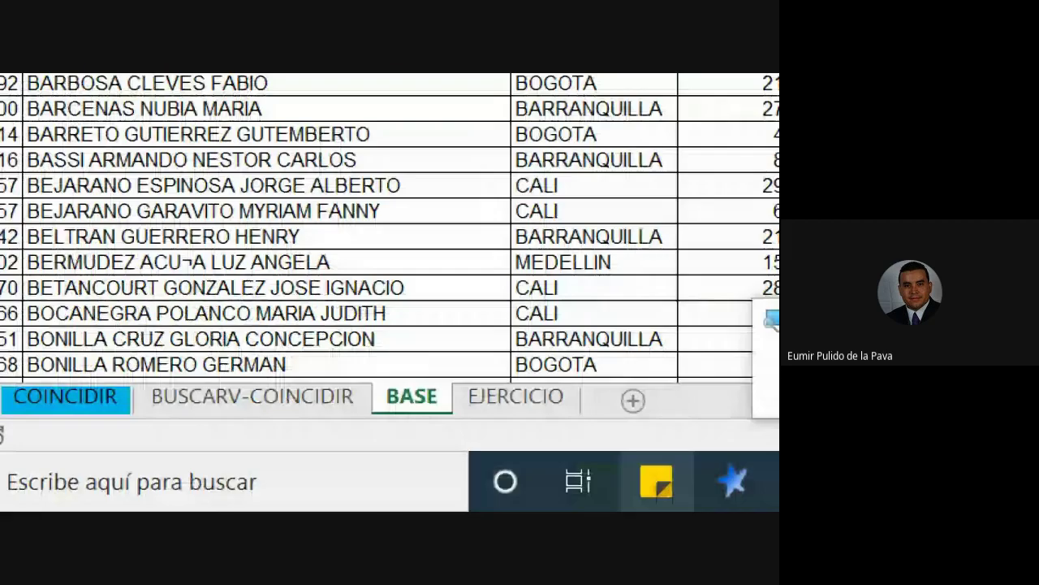
left_click(490, 406)
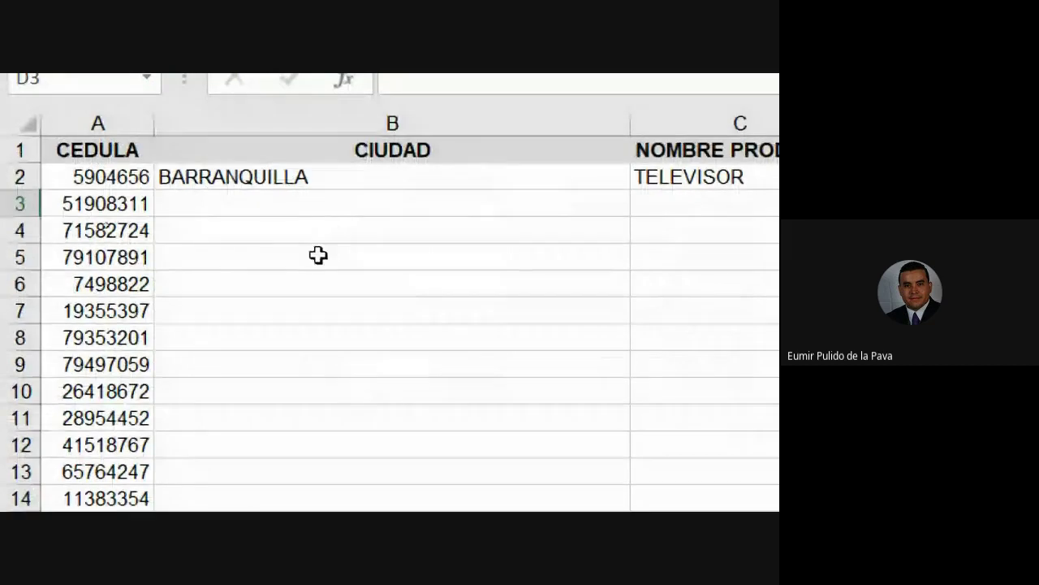
double_click(320, 176)
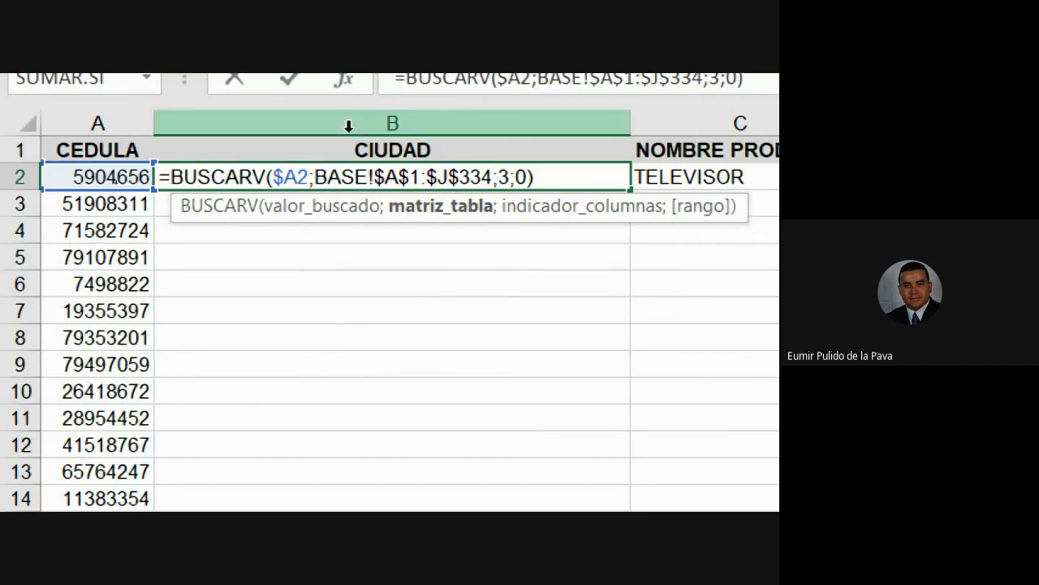
left_click(497, 208)
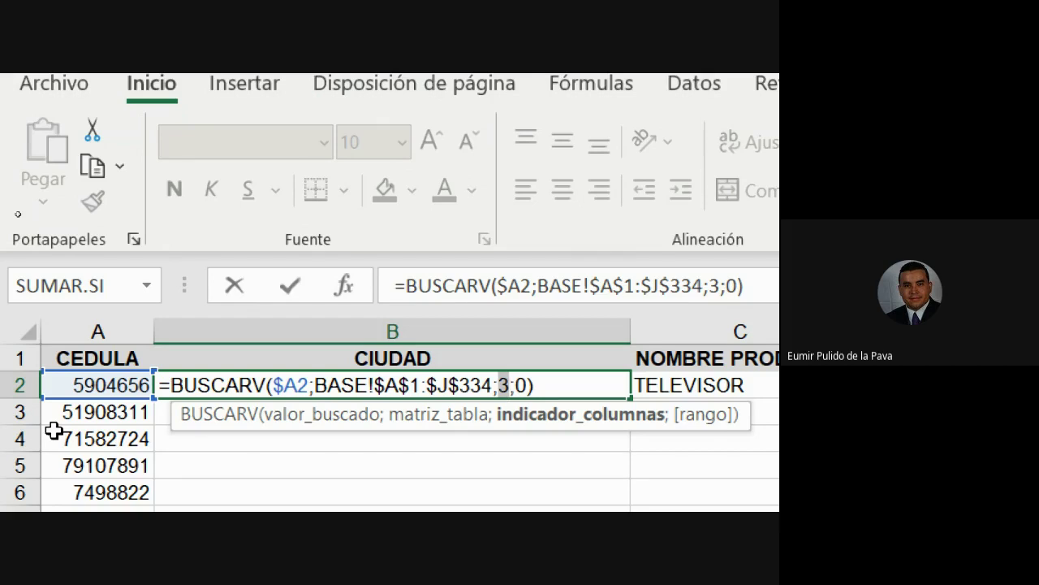
key("Return")
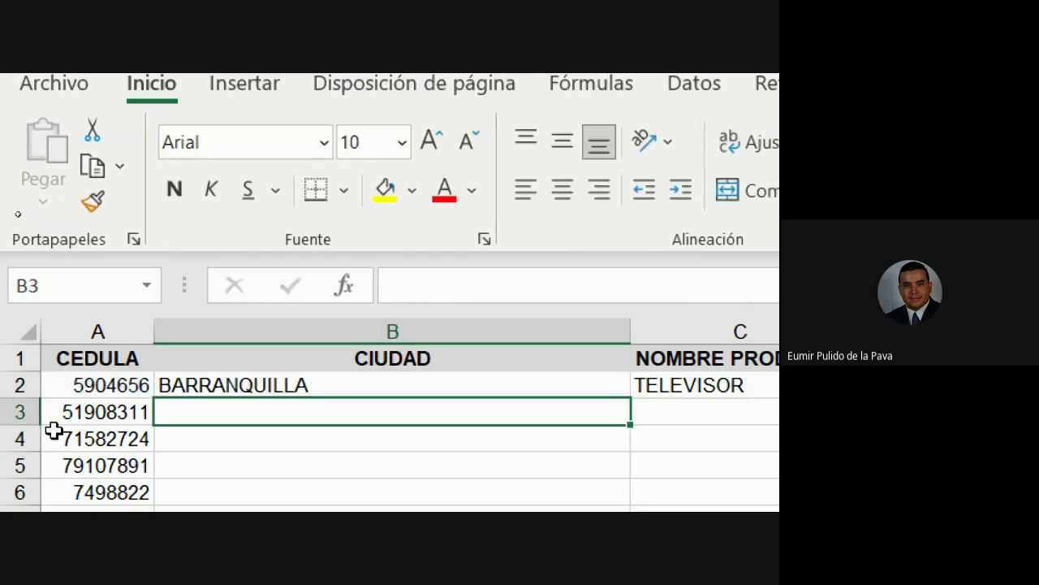
key("Up")
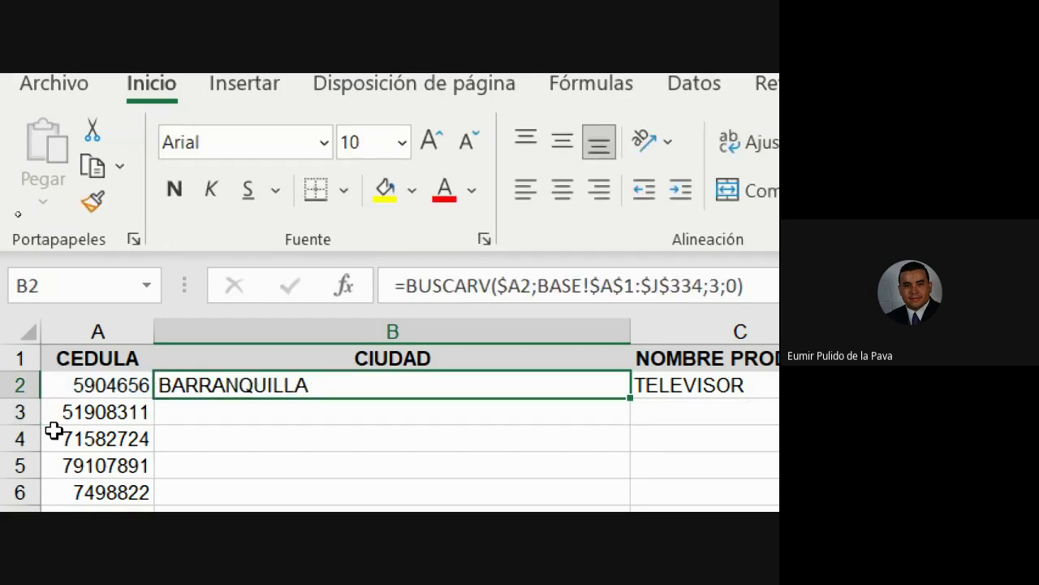
key("F2")
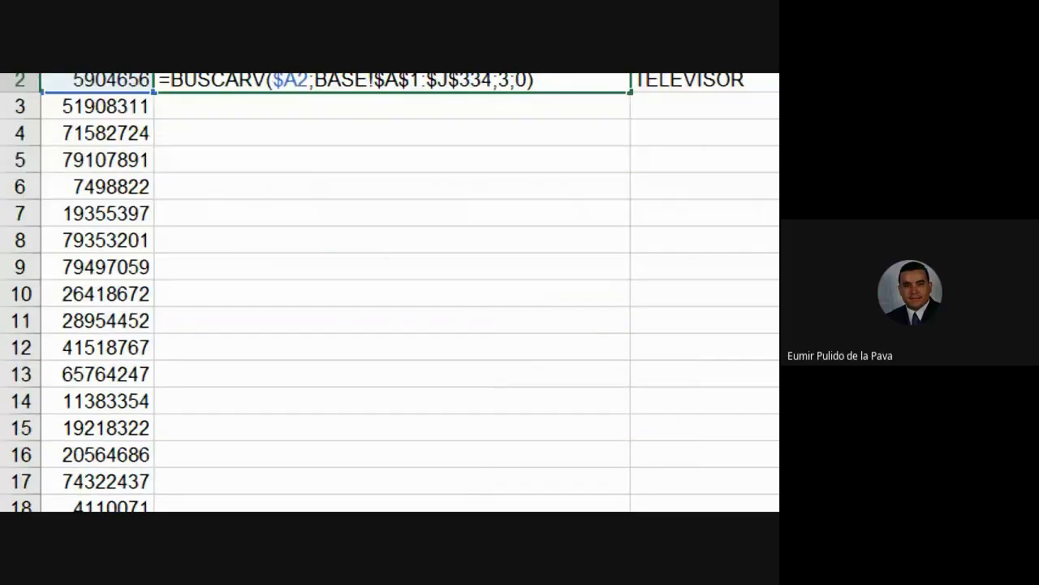
Zoom the screen magnifier out and check the Google Meet call.
left_click(455, 480)
left_click(325, 357)
mouse_move(480, 498)
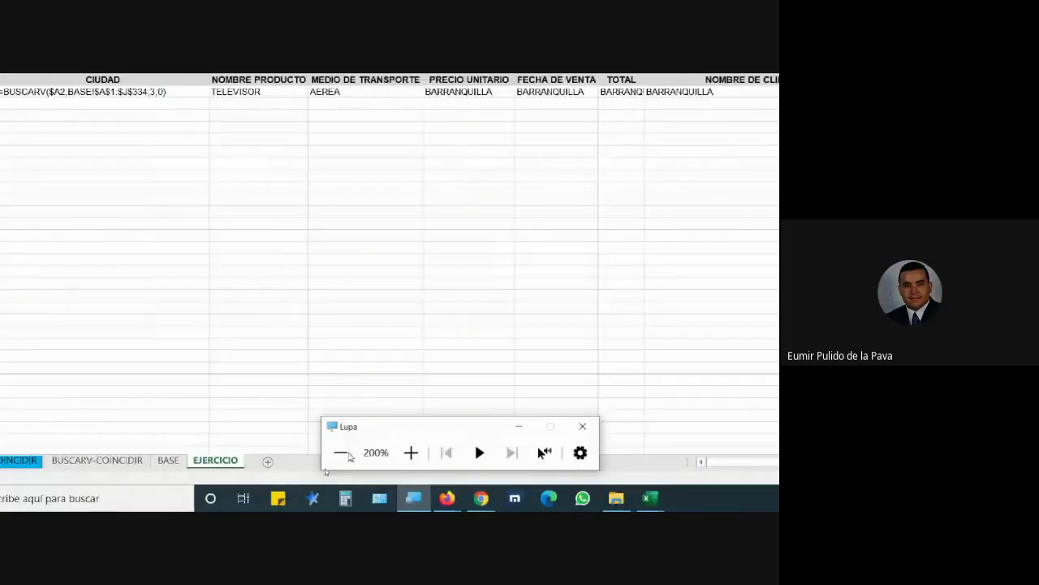
left_click(341, 451)
left_click(357, 455)
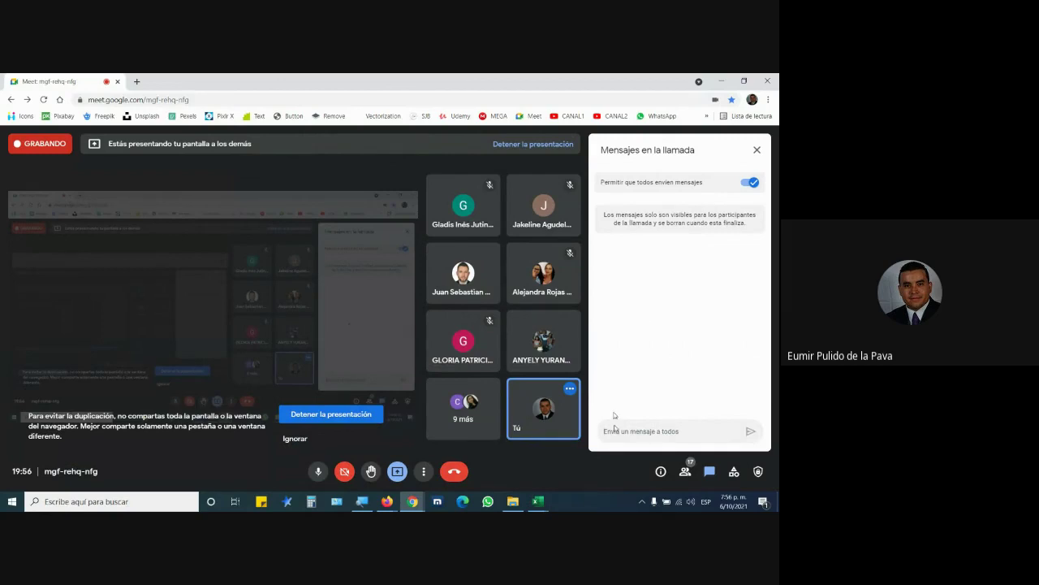
Back in Excel, delete the column number 3 from B2's BUSCARV formula and re-magnify the screen.
left_click(537, 501)
left_click(559, 461)
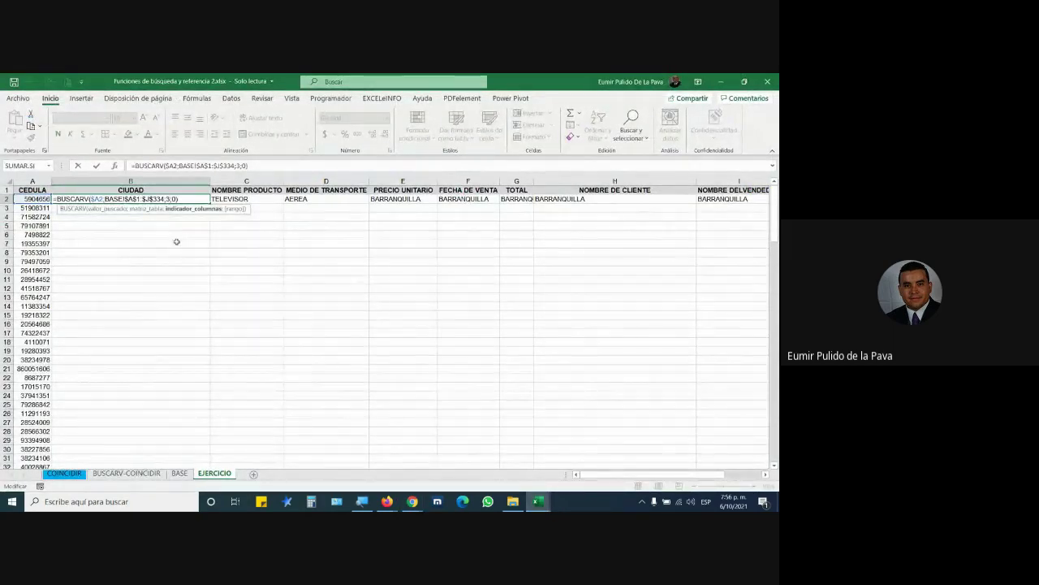
key("BackSpace")
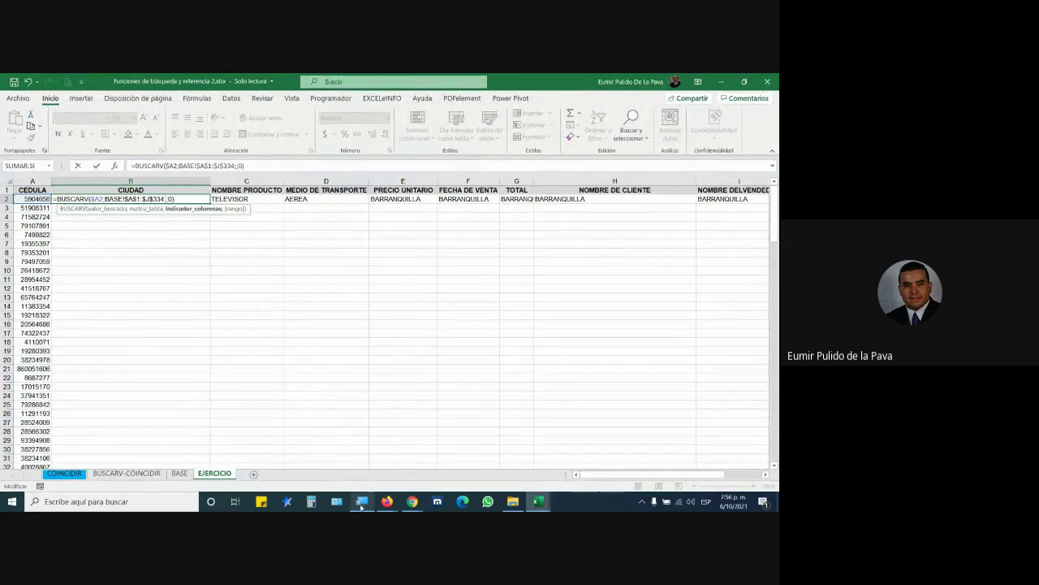
left_click(362, 501)
left_click(360, 466)
Insert COINCIDIR(B$1; as B2's BUSCARV column argument, locking the CIUDAD header to row 1.
left_click(517, 433)
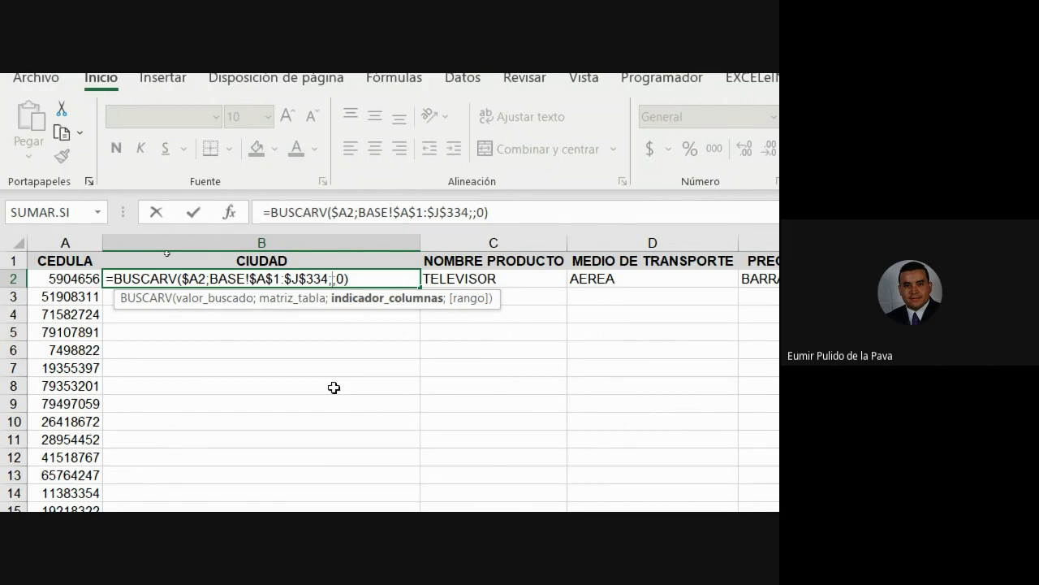
type("COI")
key("Tab")
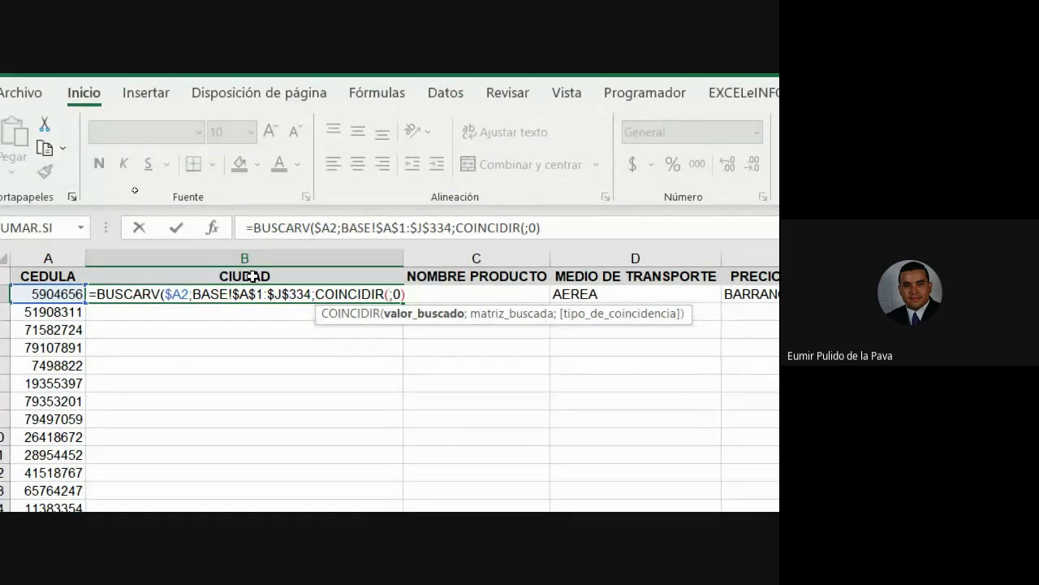
left_click(253, 277)
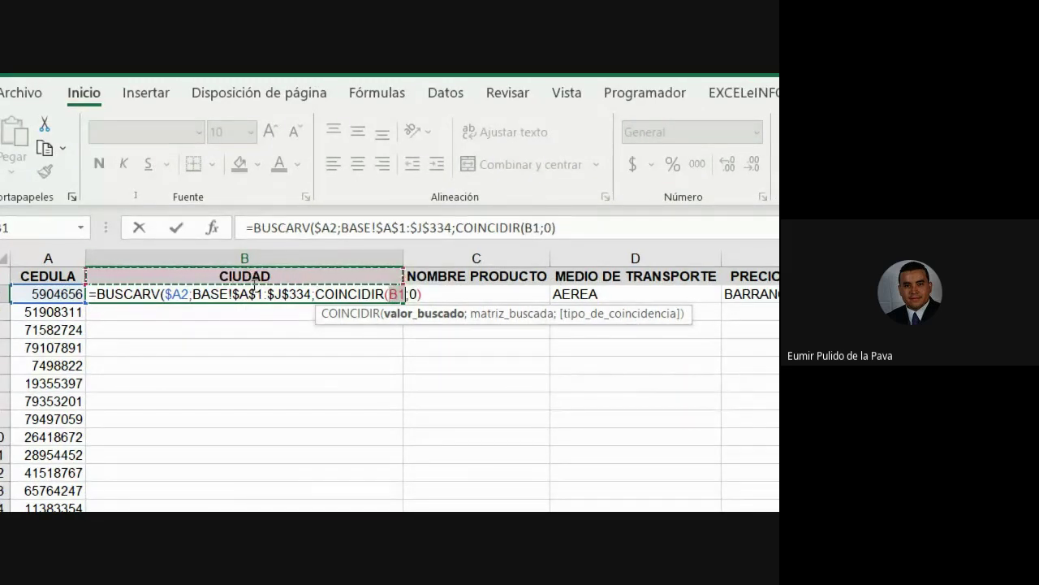
key("F4")
key("F4")
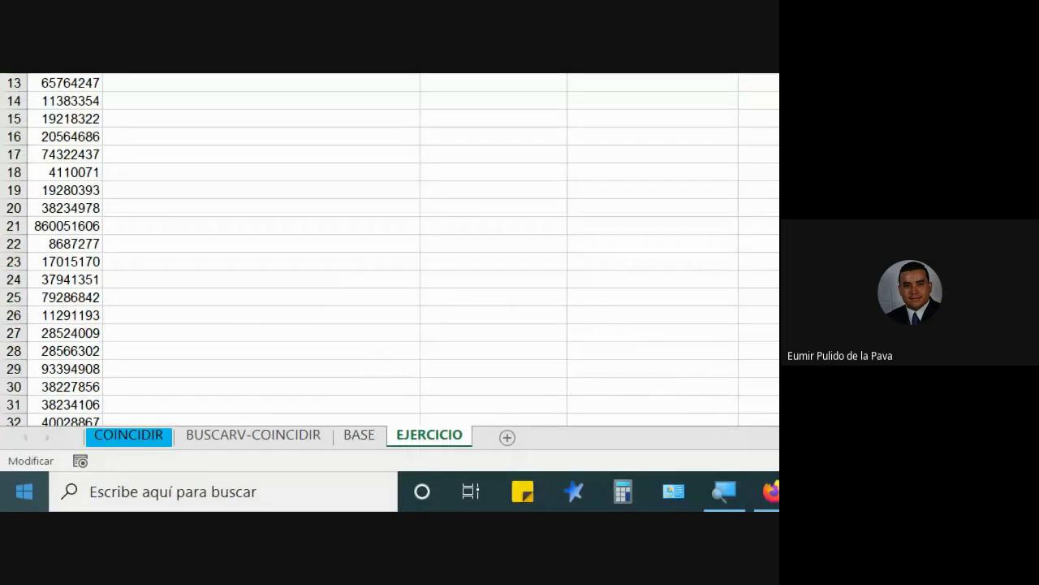
Complete COINCIDIR with BASE!$A$1:$J$1 and match type 0, enter the formula, and set B2's font to 12.
left_click(357, 435)
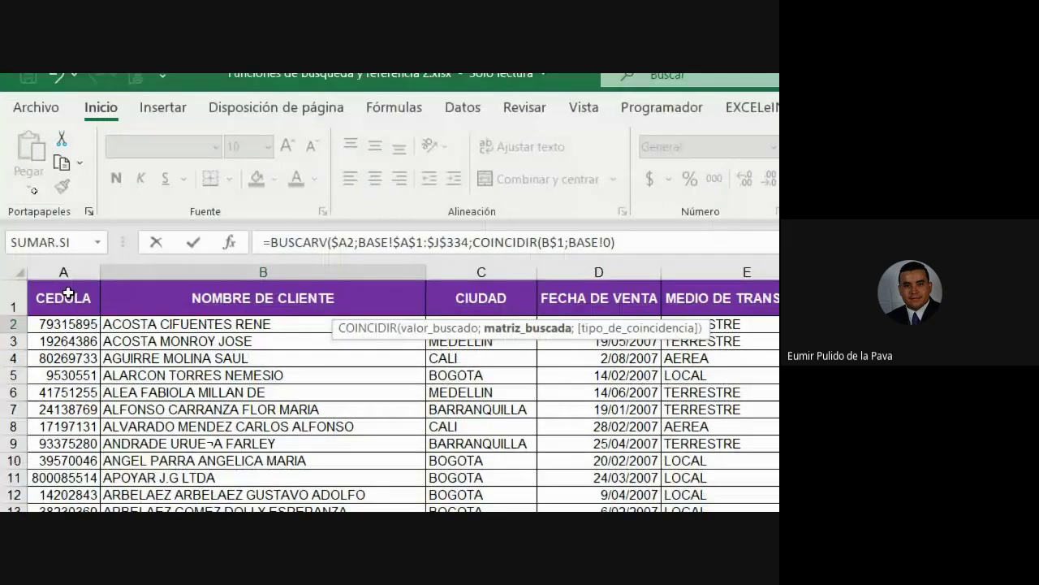
mouse_move(68, 293)
left_mouse_down()
mouse_move(770, 294)
mouse_move(376, 308)
left_mouse_up()
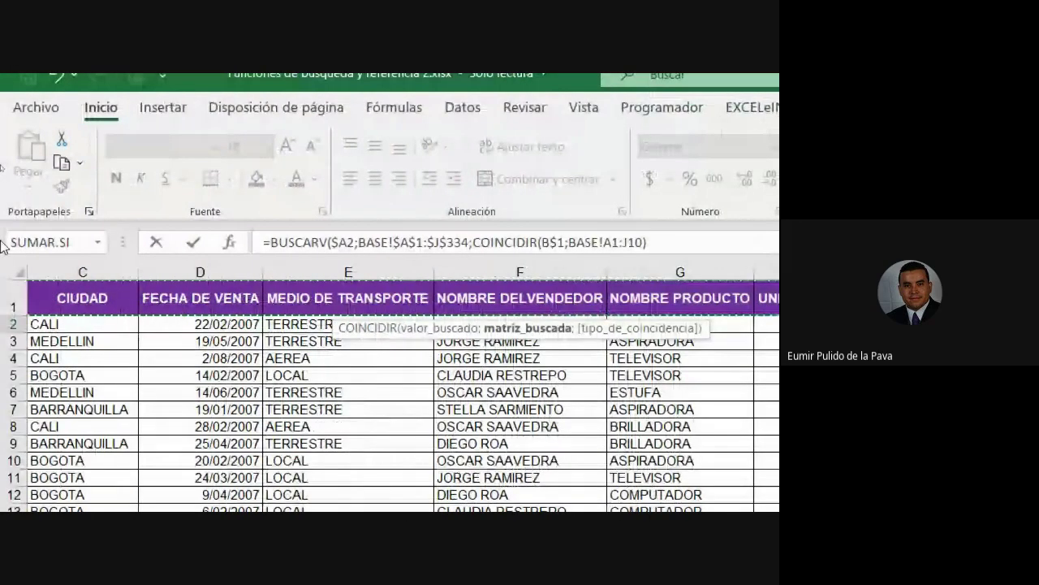
key("F4")
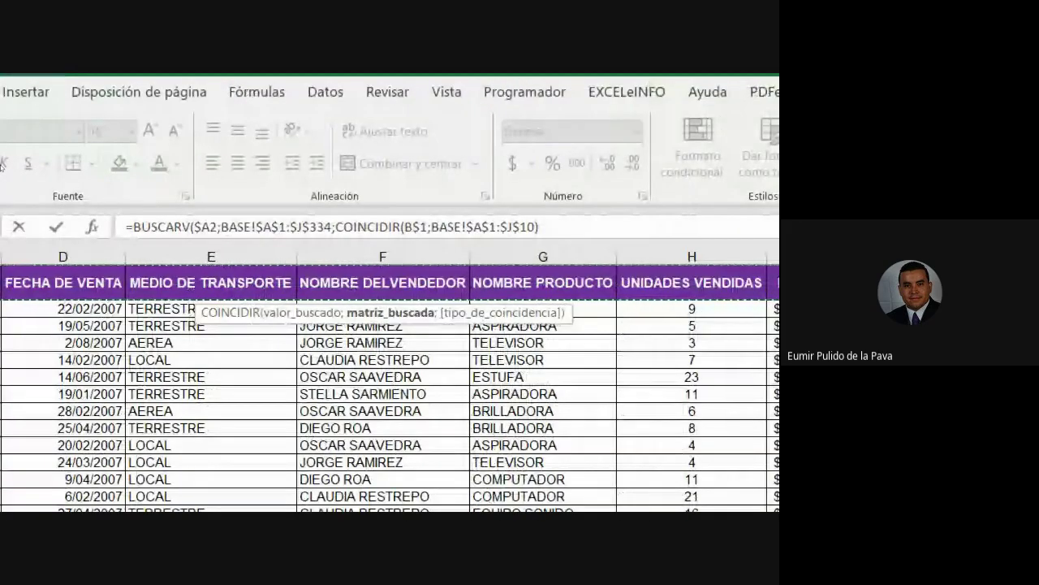
type(";")
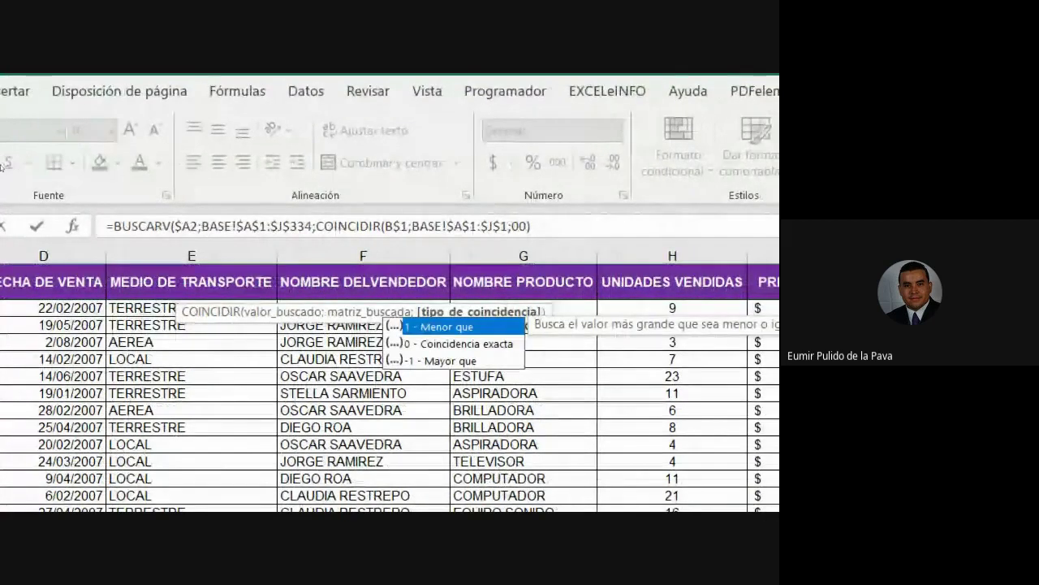
type("0);")
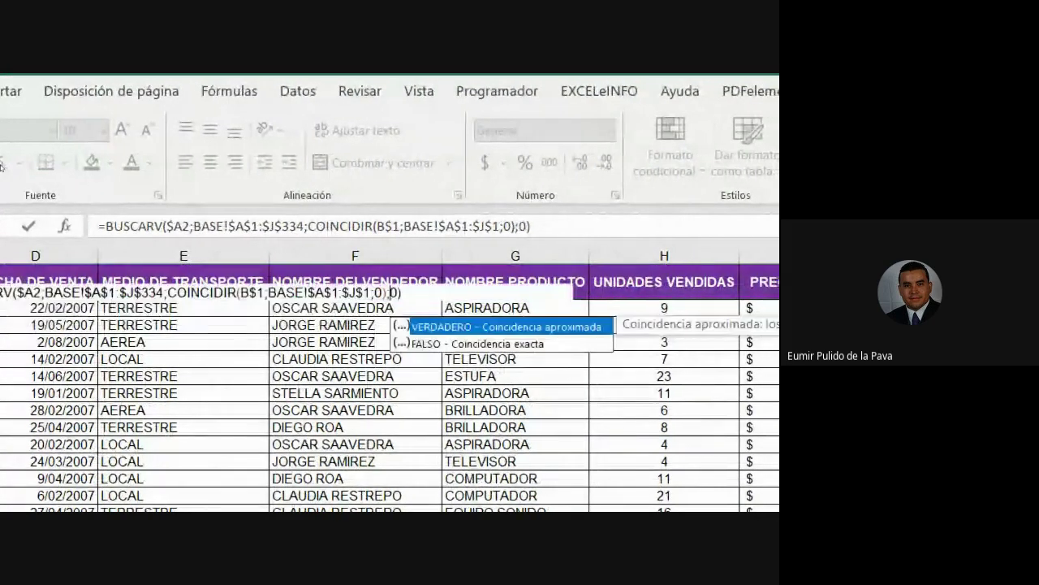
key("Return")
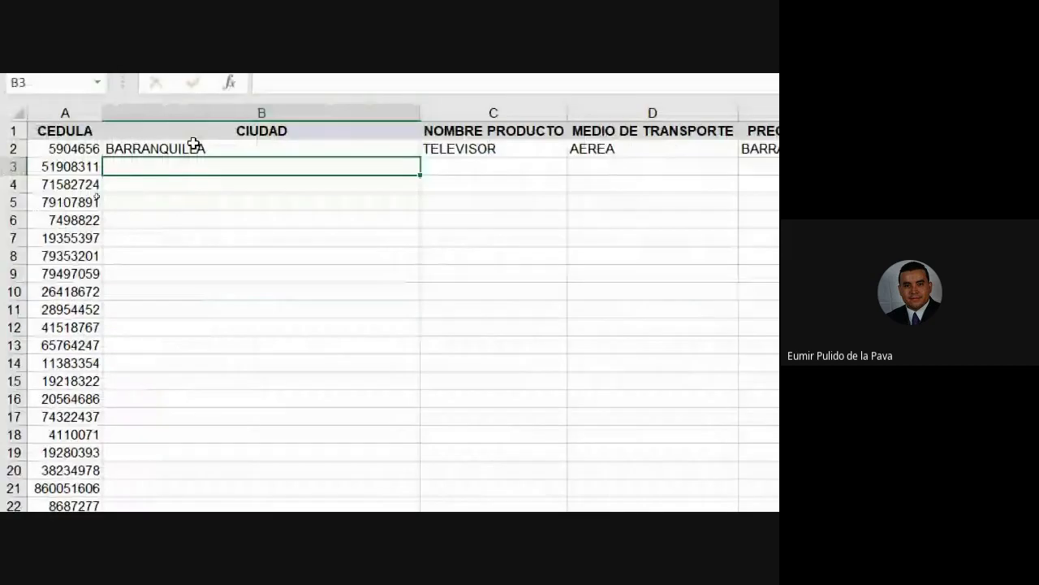
left_click(199, 309)
left_click(288, 154)
left_click(287, 154)
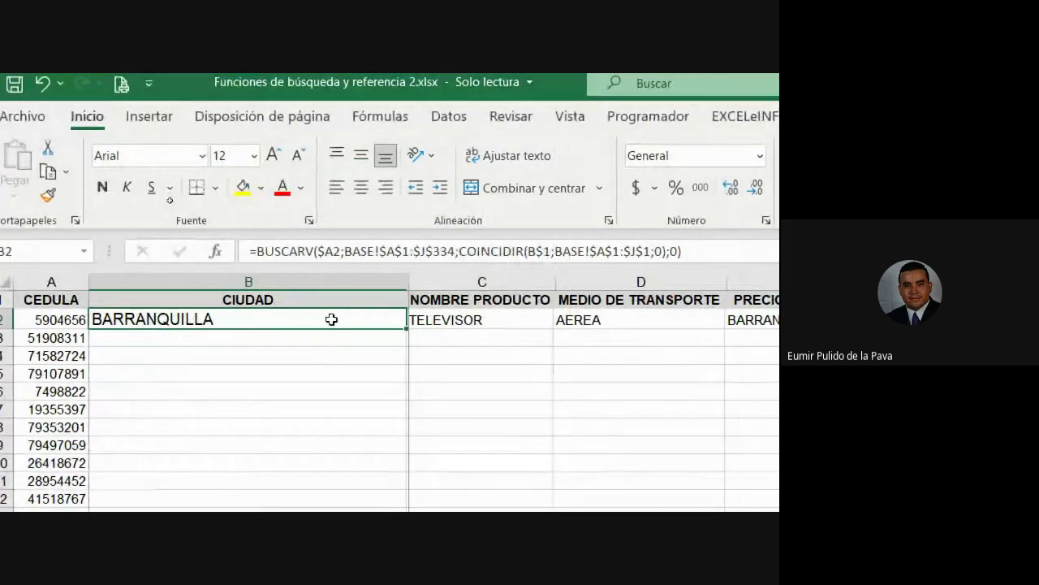
Widen column B and review each BUSCARV/COINCIDIR argument in B2, confirming the formula unchanged.
left_click_drag(421, 309, 699, 308)
double_click(286, 322)
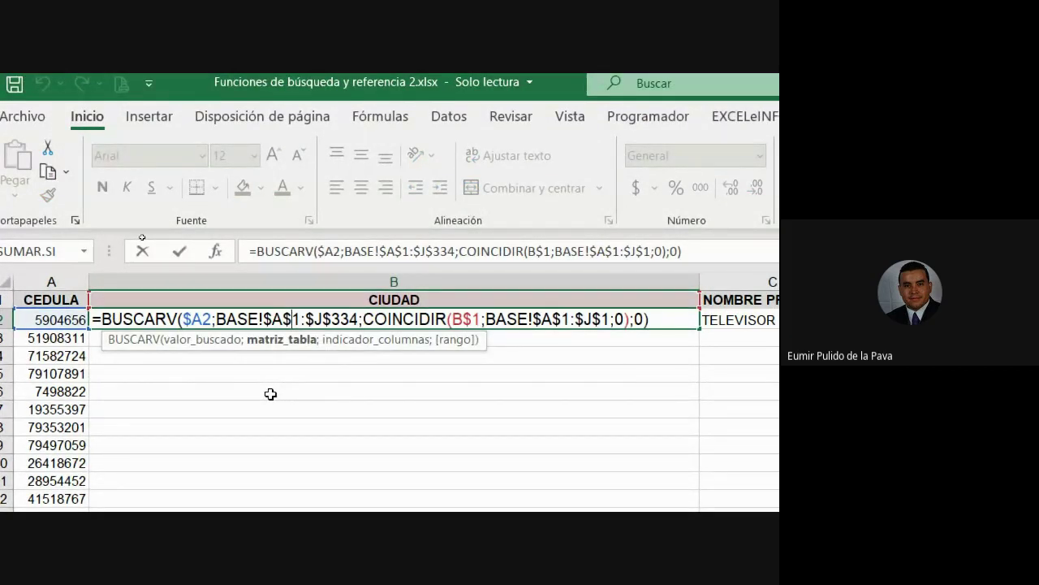
left_click_drag(363, 319, 631, 319)
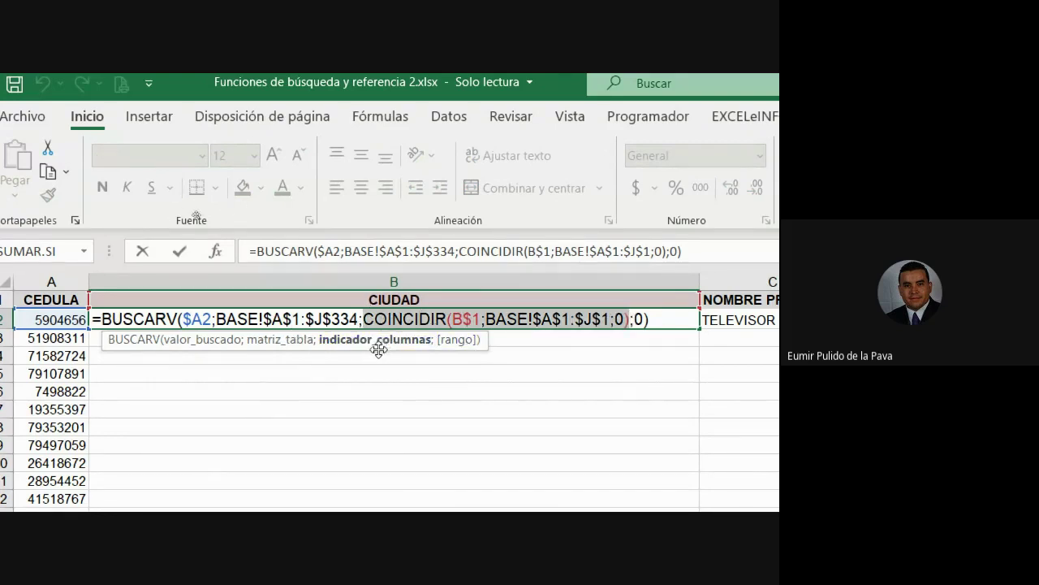
left_click(433, 320)
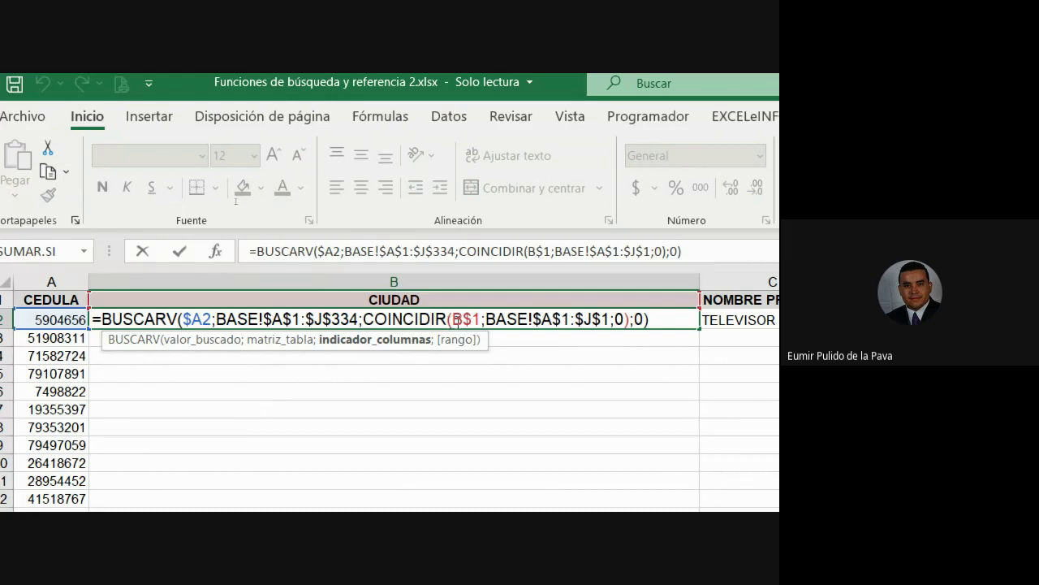
double_click(466, 318)
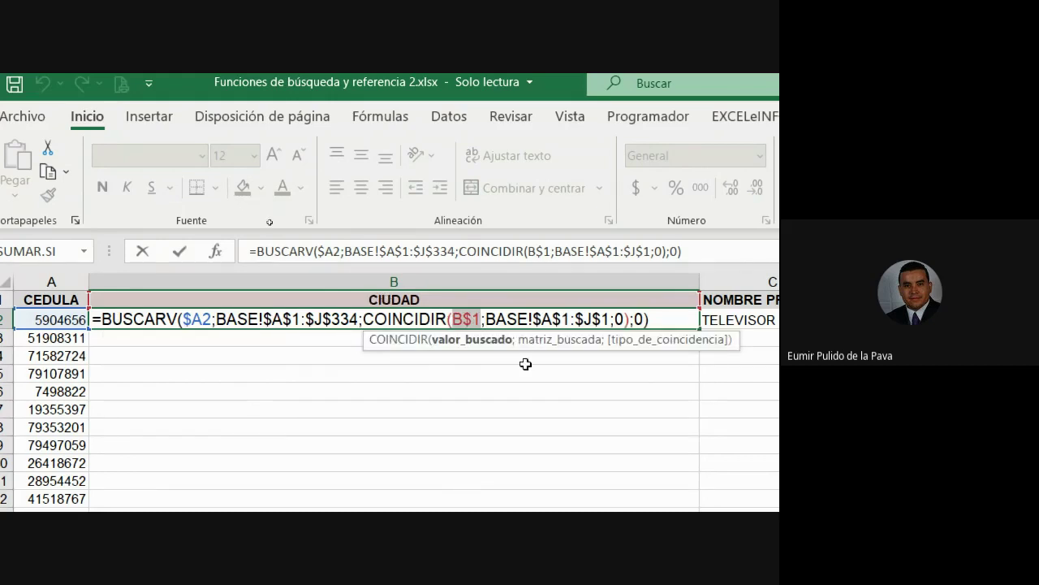
left_click_drag(486, 318, 611, 318)
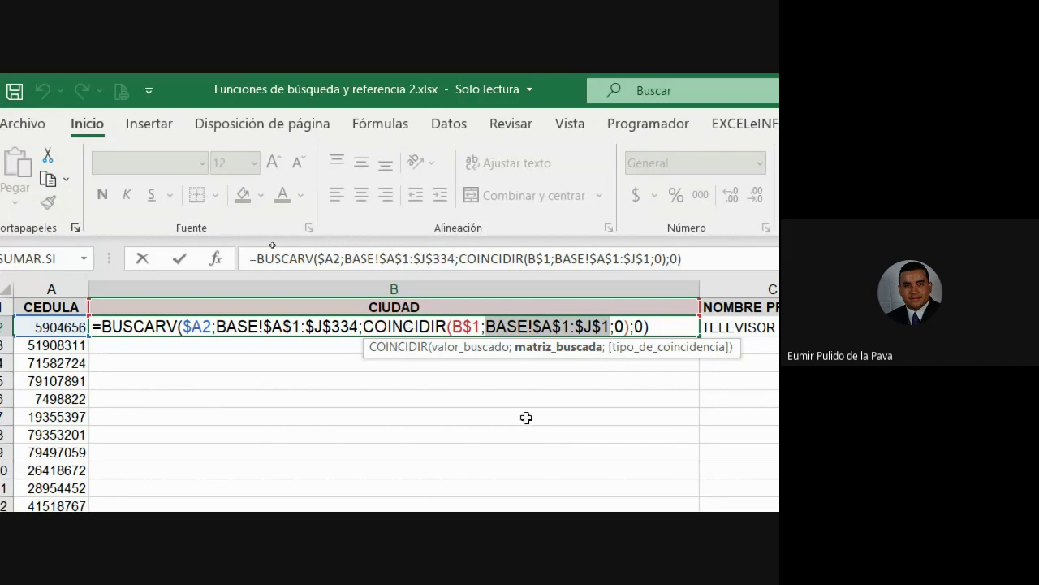
left_click(623, 326)
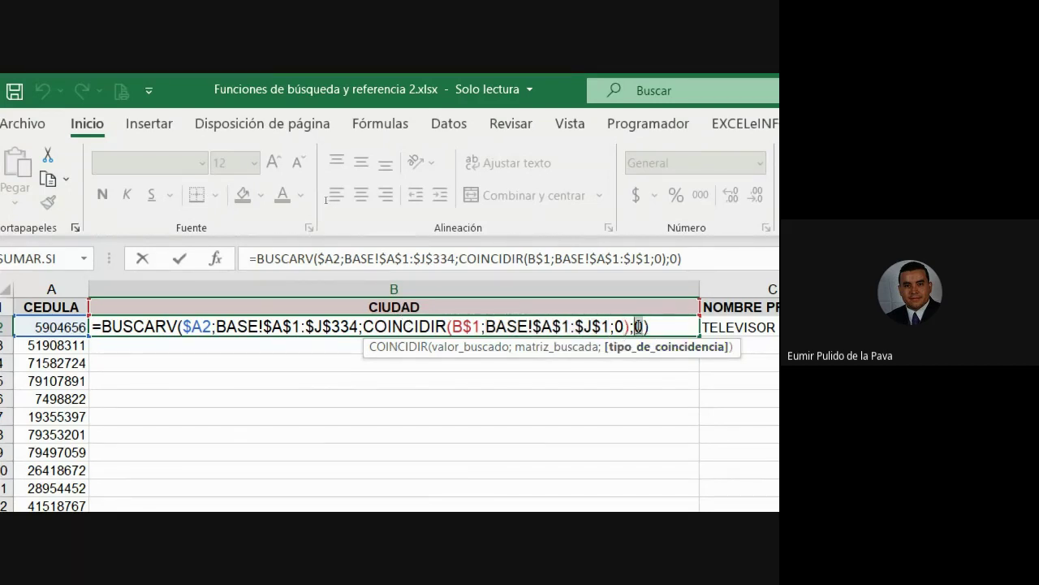
double_click(639, 326)
key("Return")
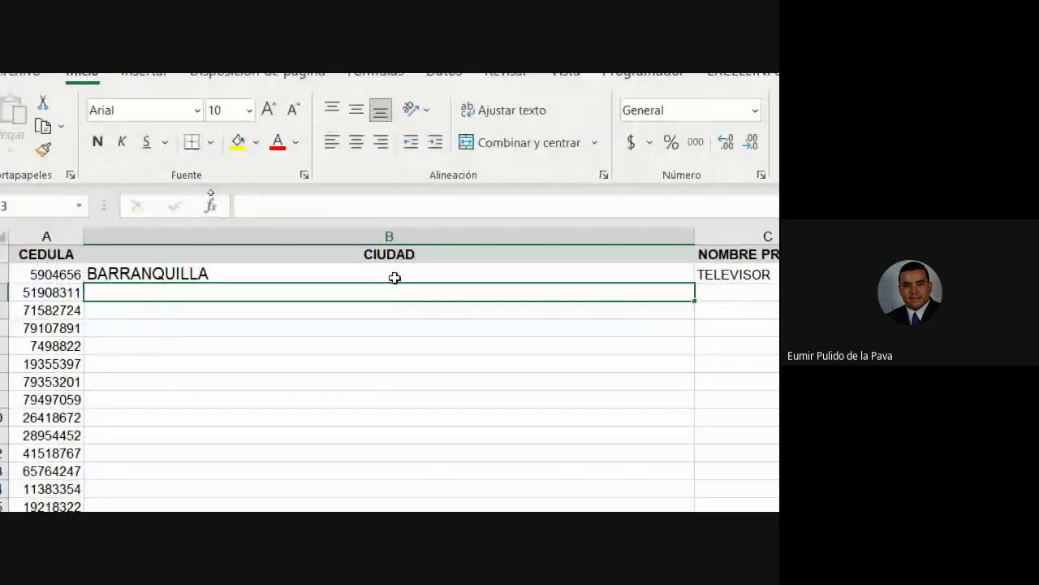
left_click(274, 273)
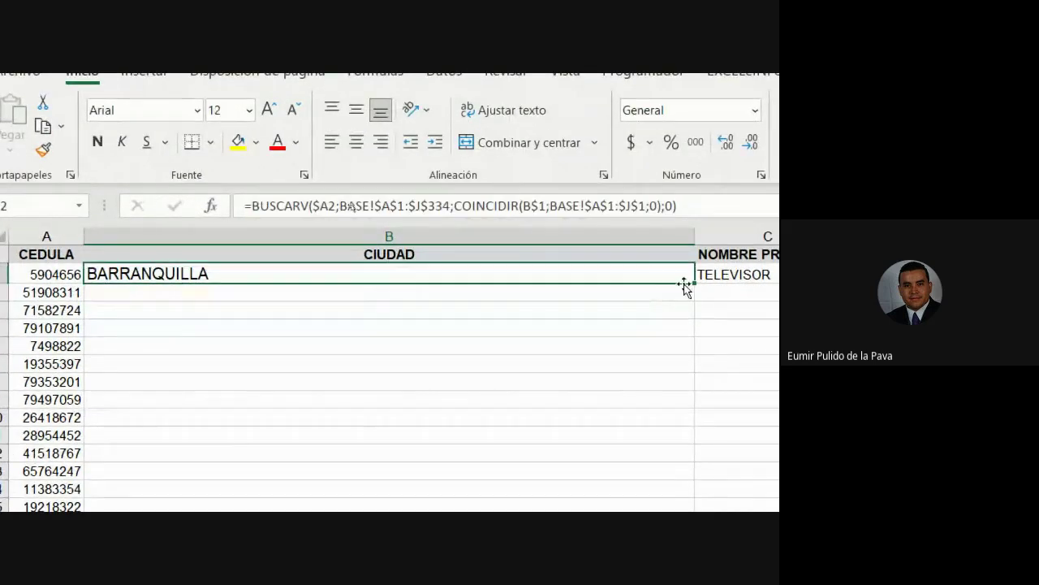
Fill B2's formula right to column J and down to the last table row, then spot-check C2.
mouse_move(696, 282)
left_mouse_down()
mouse_move(749, 299)
mouse_move(503, 291)
left_mouse_up()
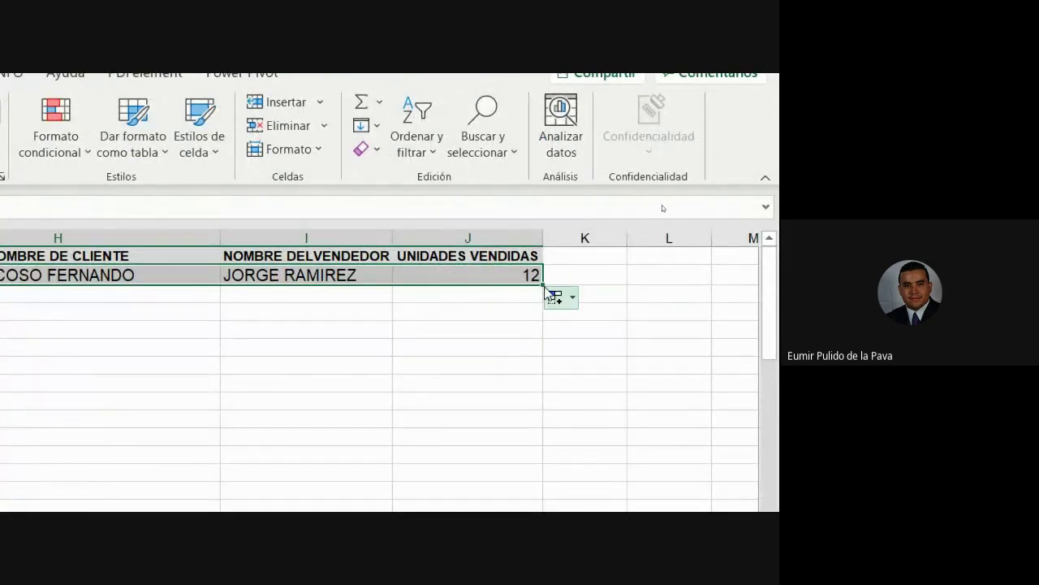
left_click_drag(542, 284, 528, 498)
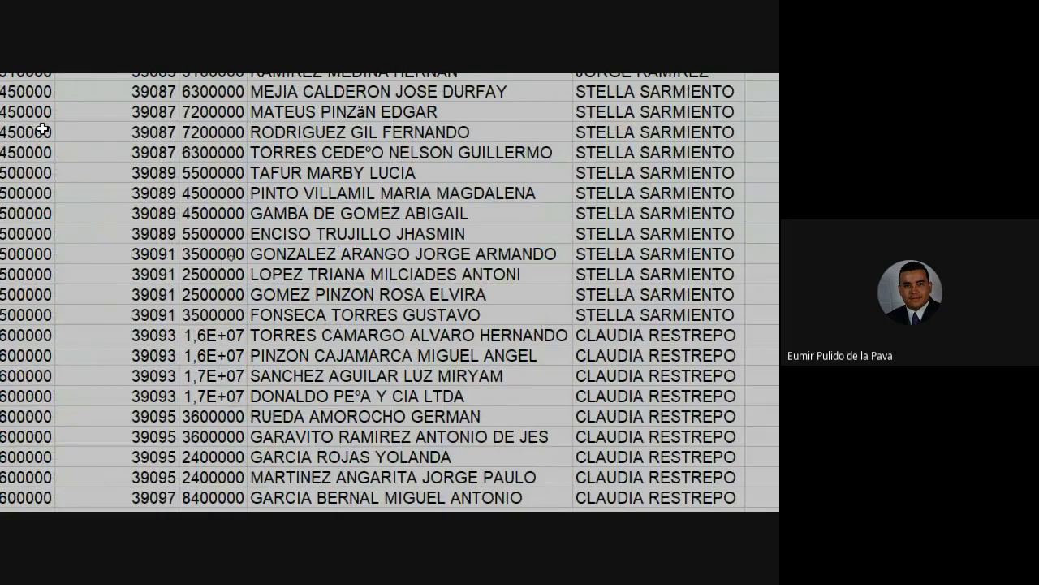
scroll(42, 130, "up", 2)
left_click(104, 307)
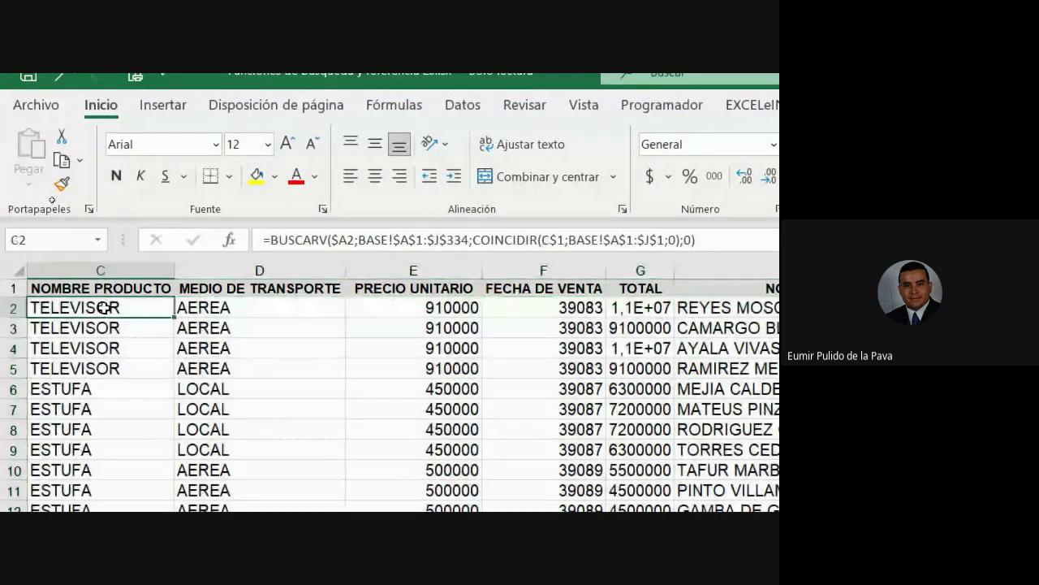
key("Left")
key("Left")
key("Right")
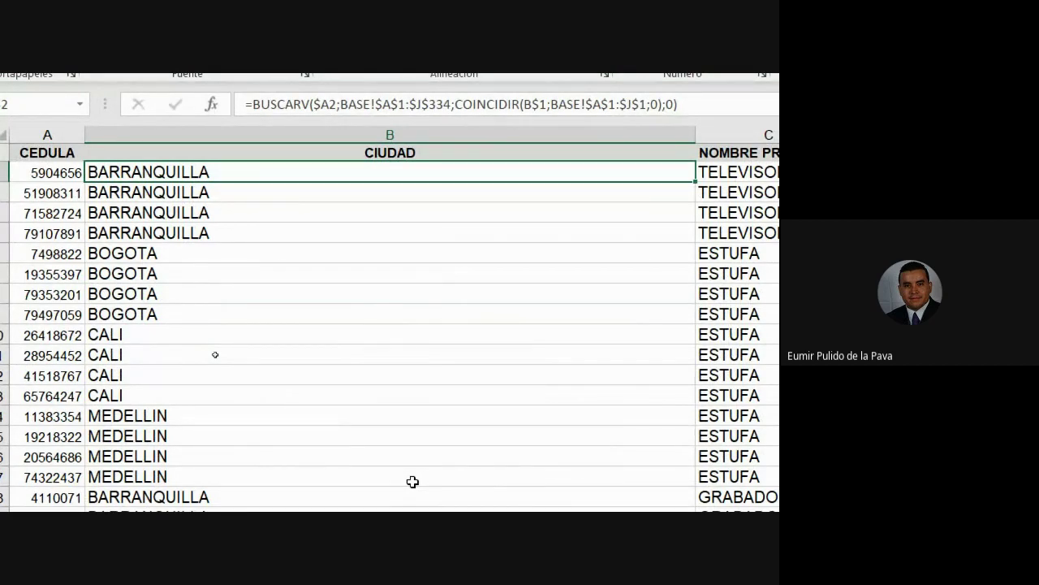
double_click(209, 170)
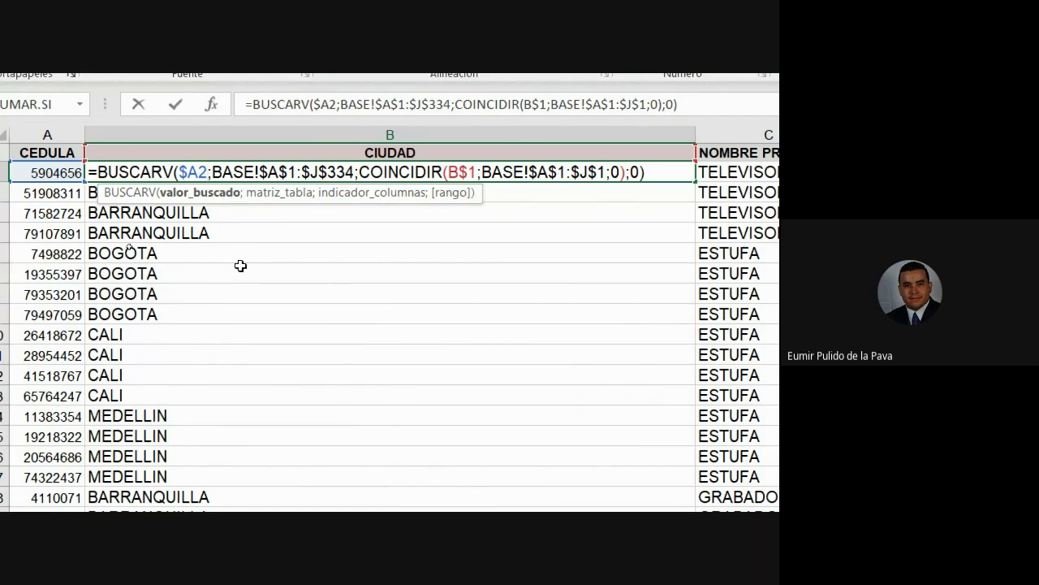
key("Escape")
left_click(50, 294)
scroll(83, 421, "down", 1)
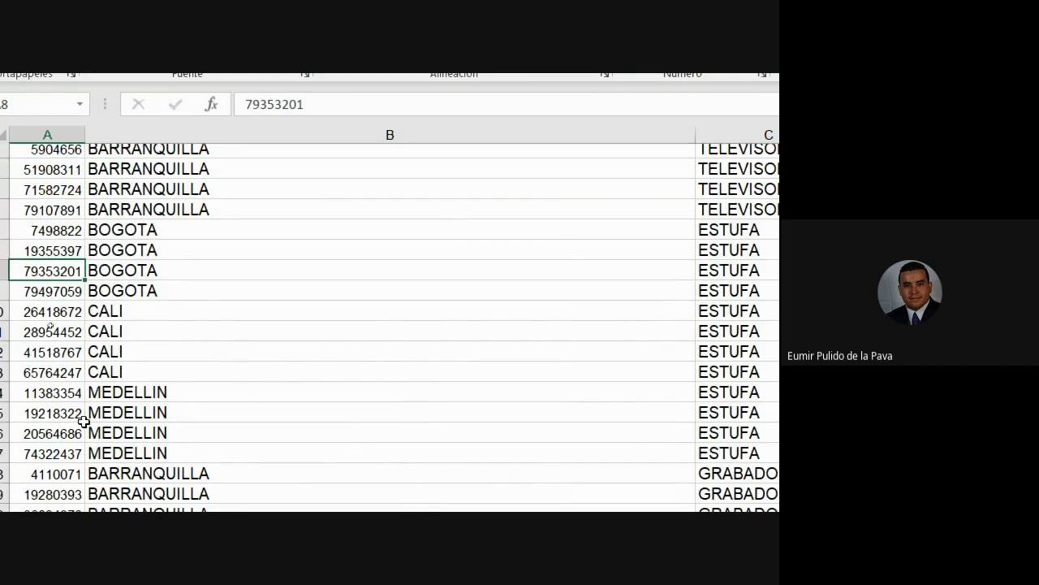
scroll(259, 447, "down", 4)
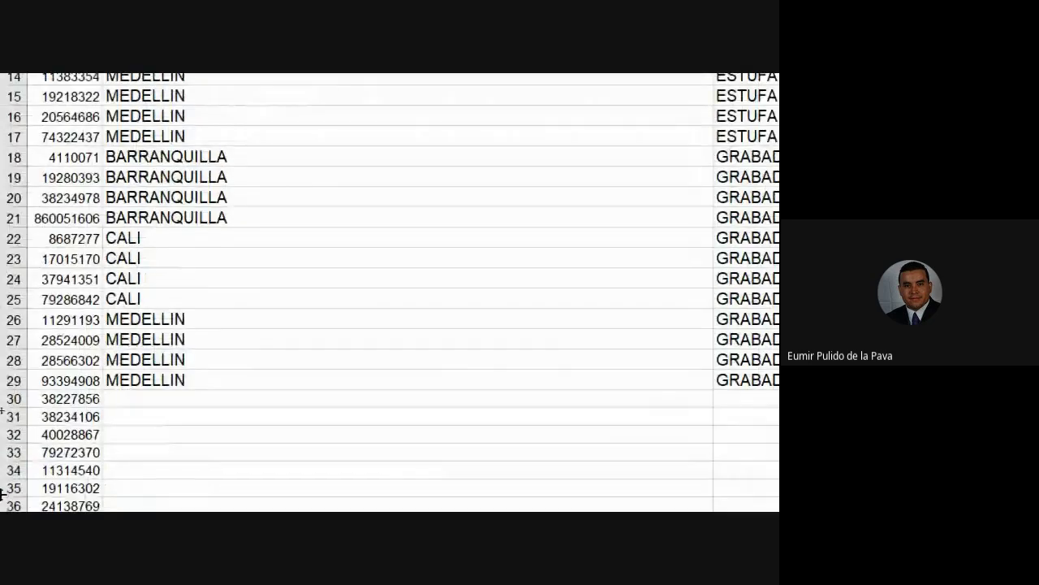
left_click(70, 299)
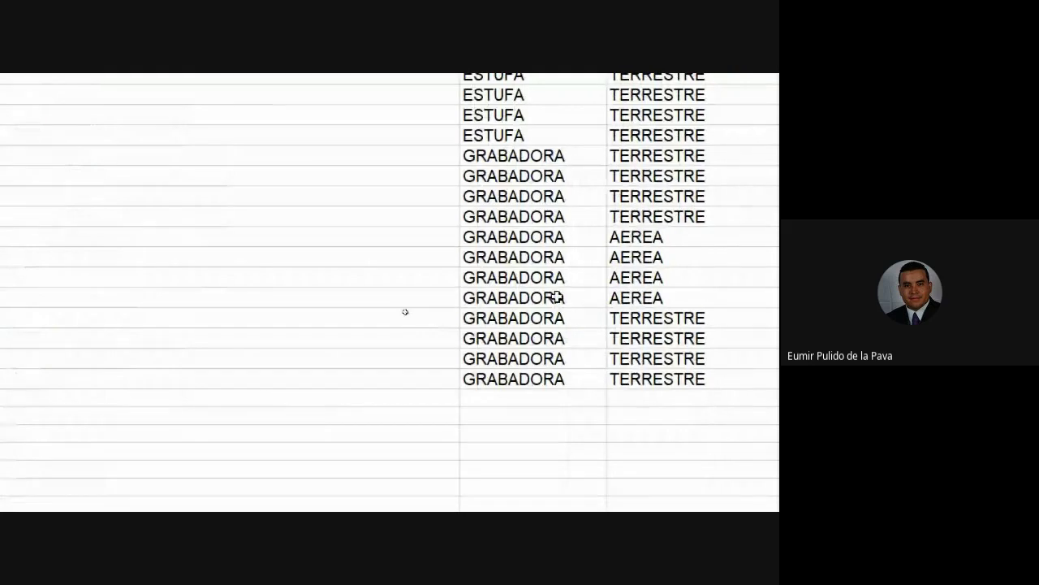
left_click(656, 297)
key("Right")
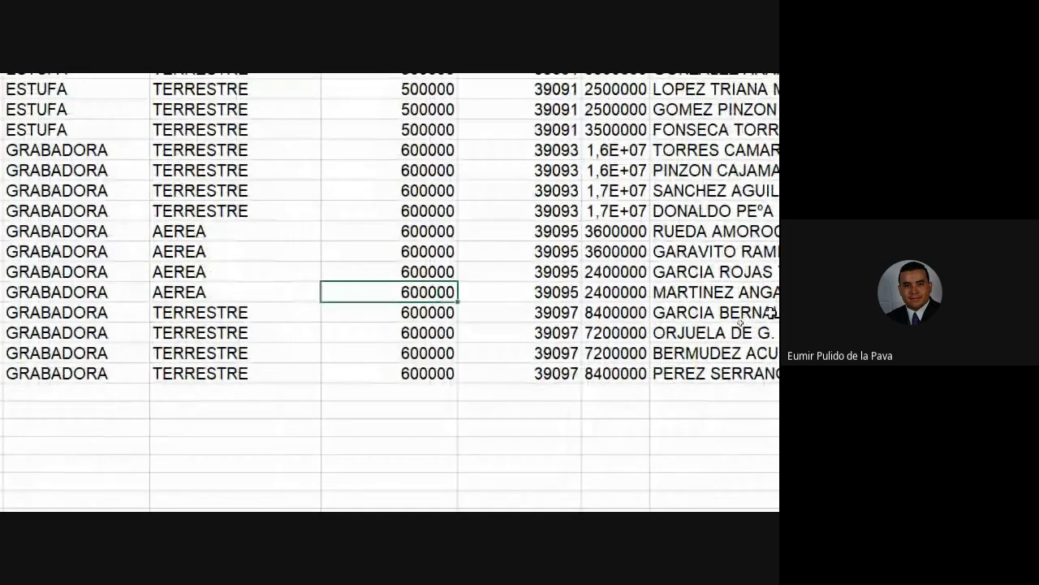
key("Right")
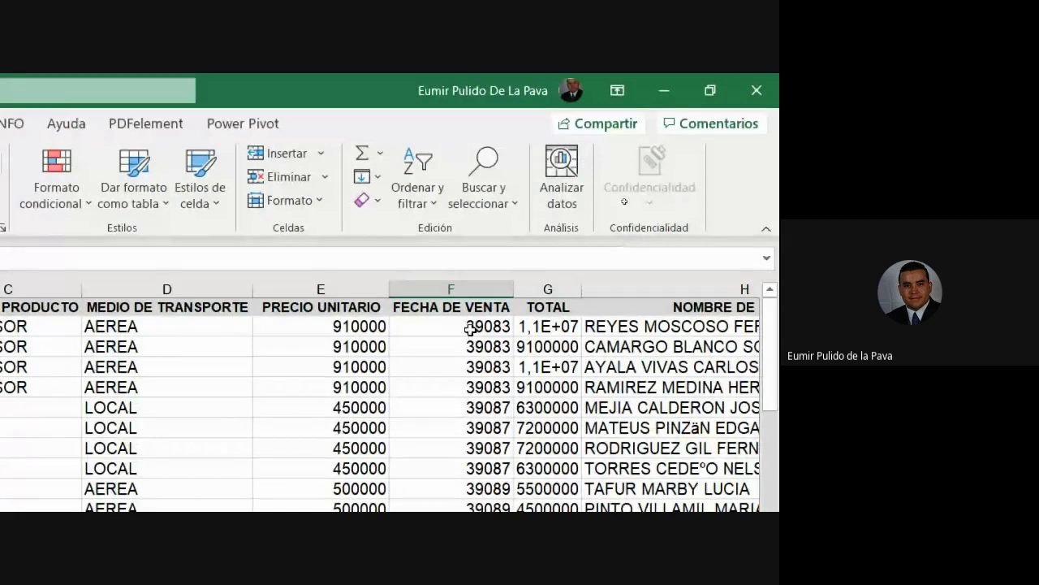
left_click_drag(469, 327, 430, 507)
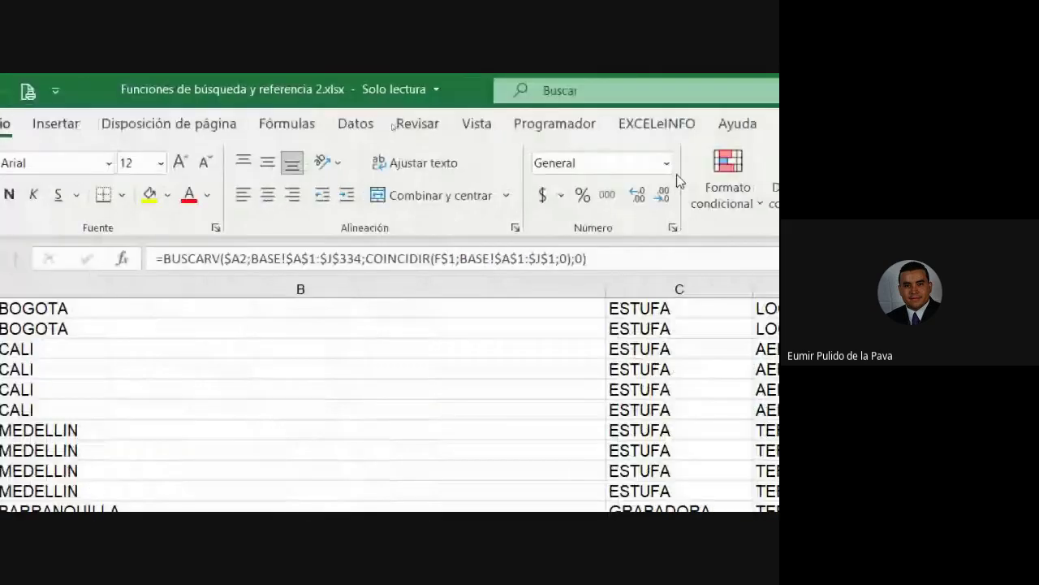
Format the FECHA DE VENTA values as Fecha corta and autofit the TOTAL column.
left_click(652, 165)
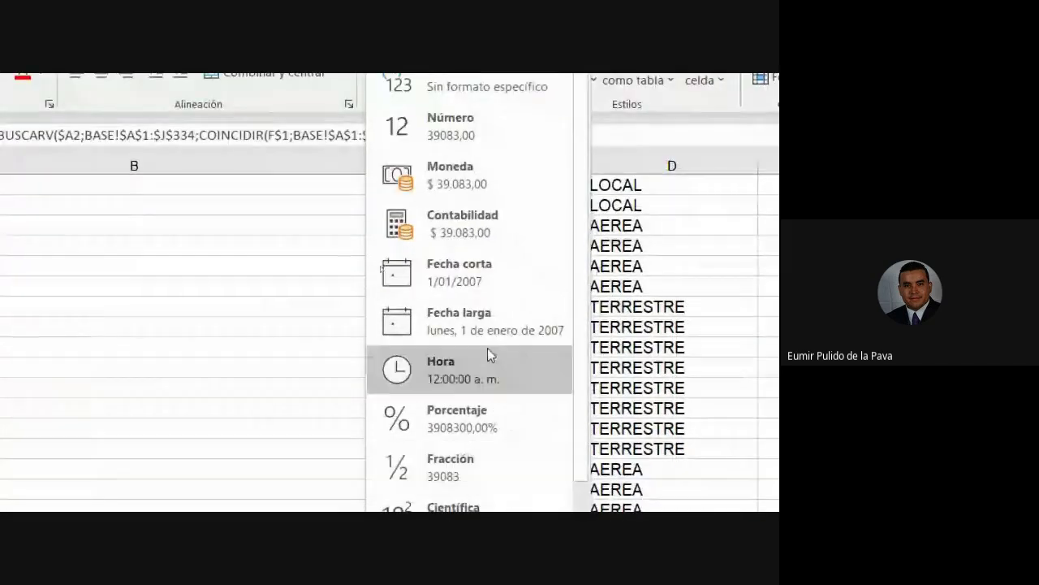
left_click(478, 288)
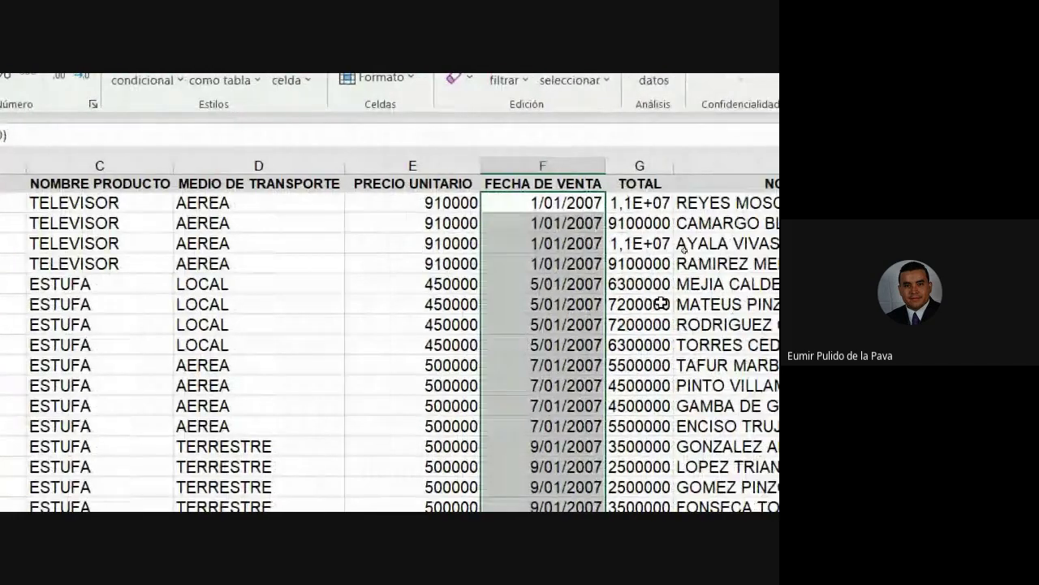
double_click(581, 166)
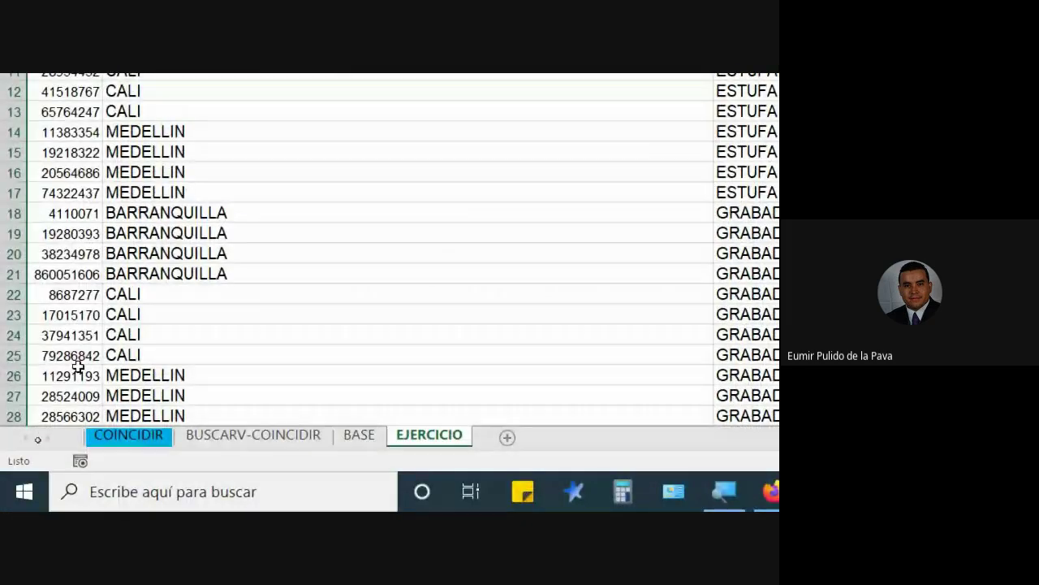
Step across one client's row to verify its looked-up values through the seller name.
left_click(73, 357)
key("Right")
key("Right")
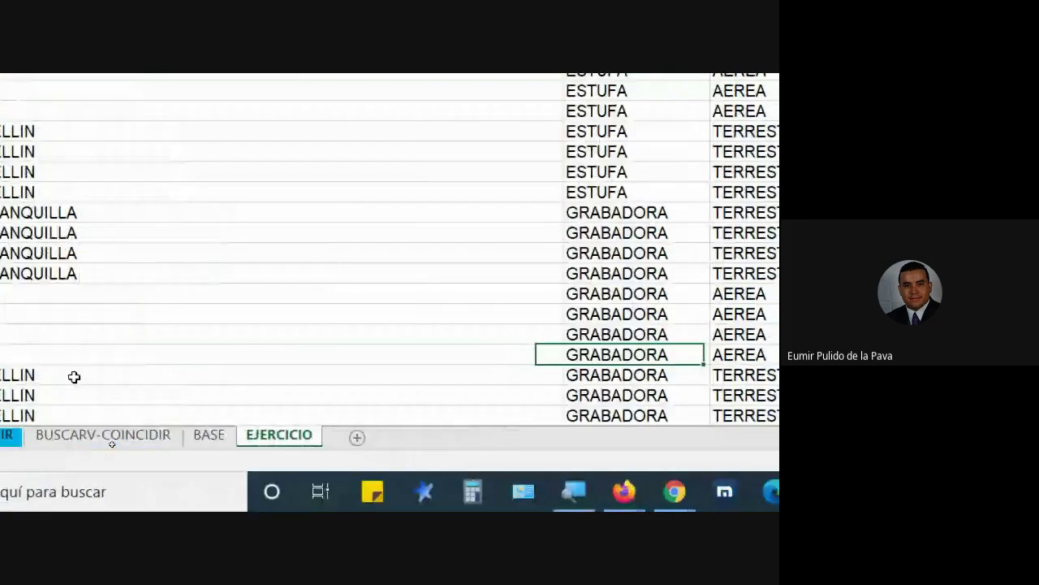
key("Right")
key("Right")
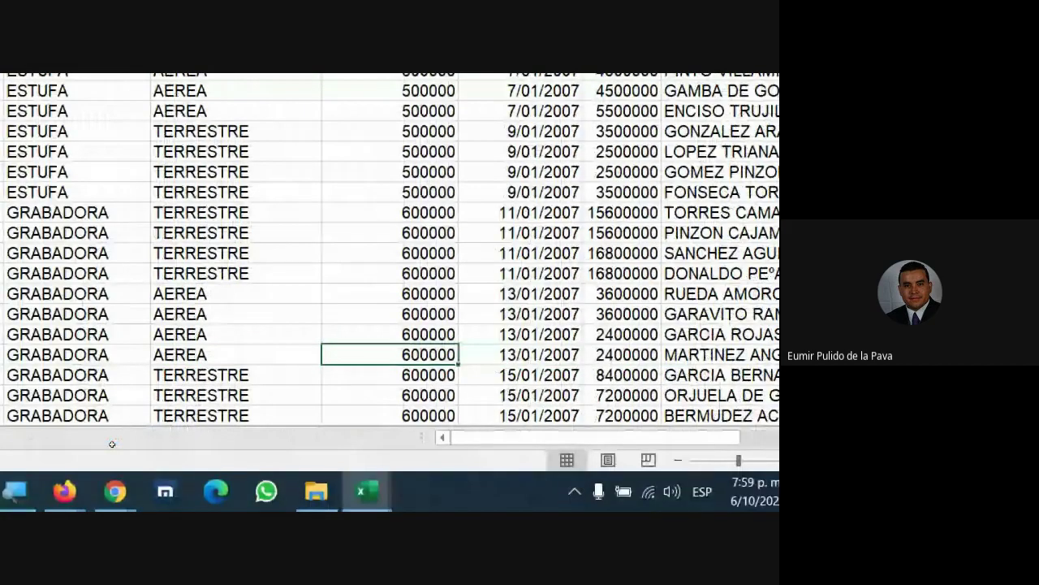
key("Right")
key("Right")
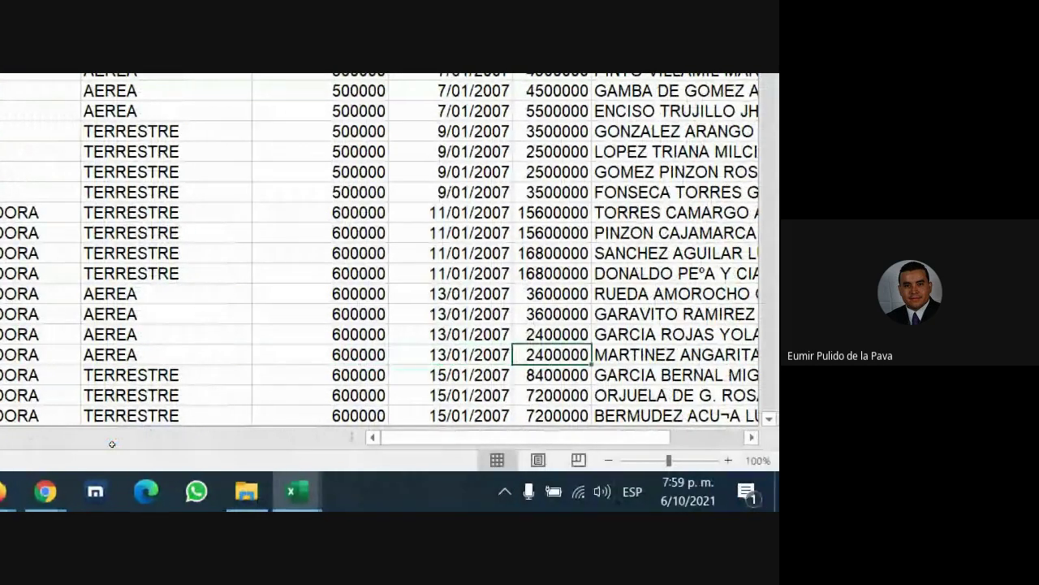
key("Right")
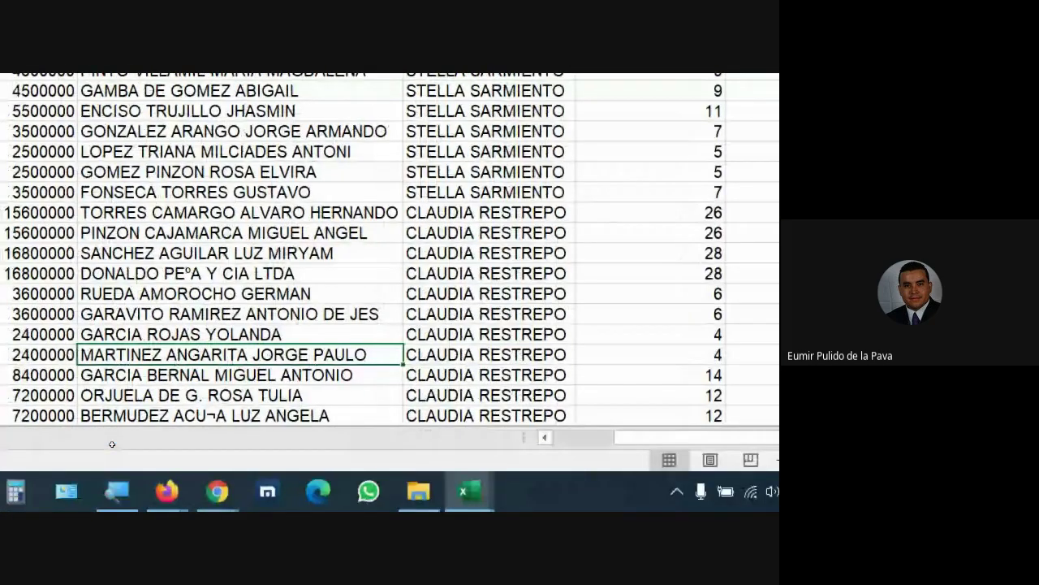
key("Right")
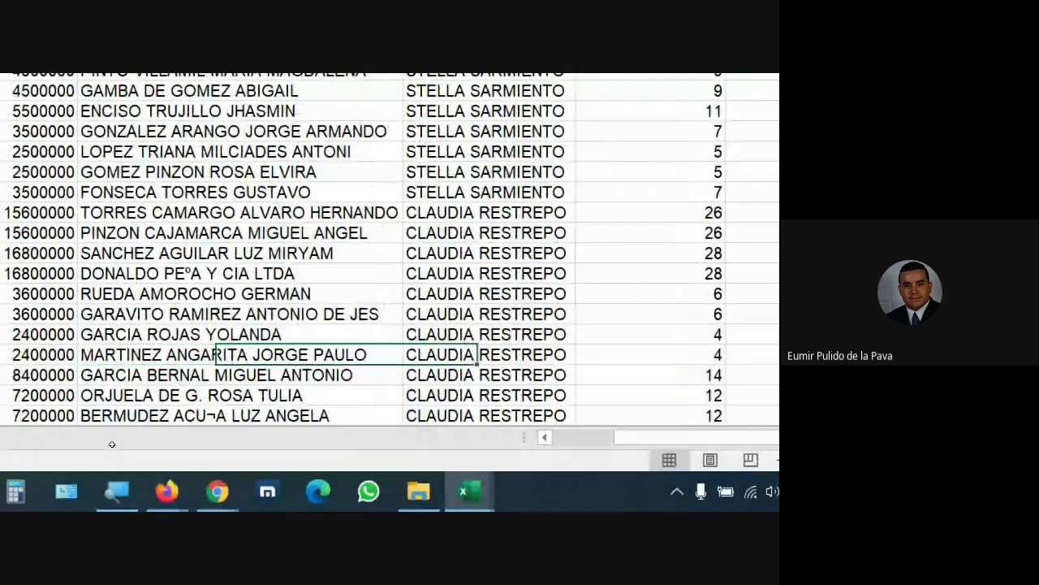
key("Right")
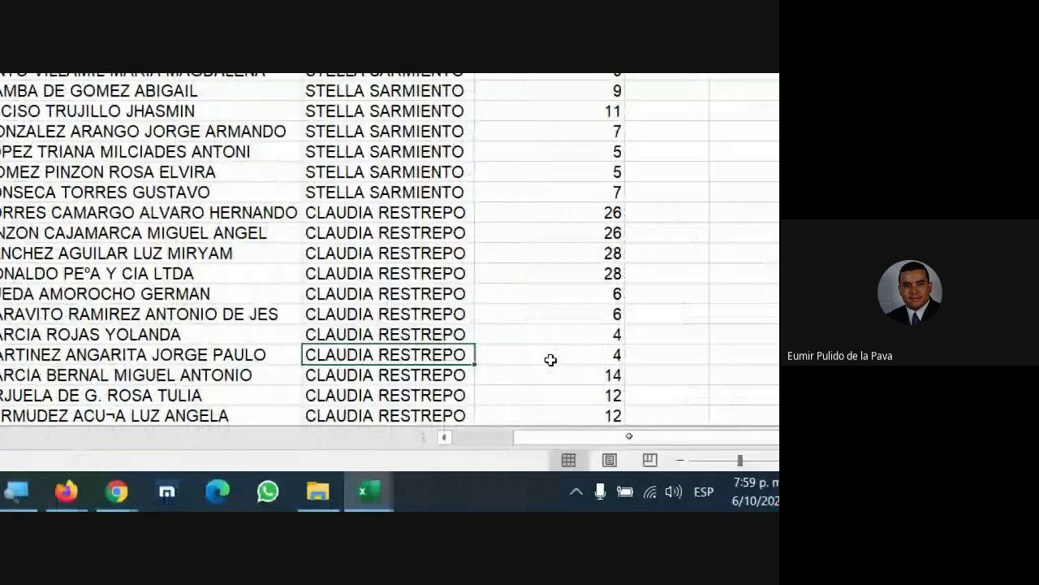
key("Home")
key("ctrl+c")
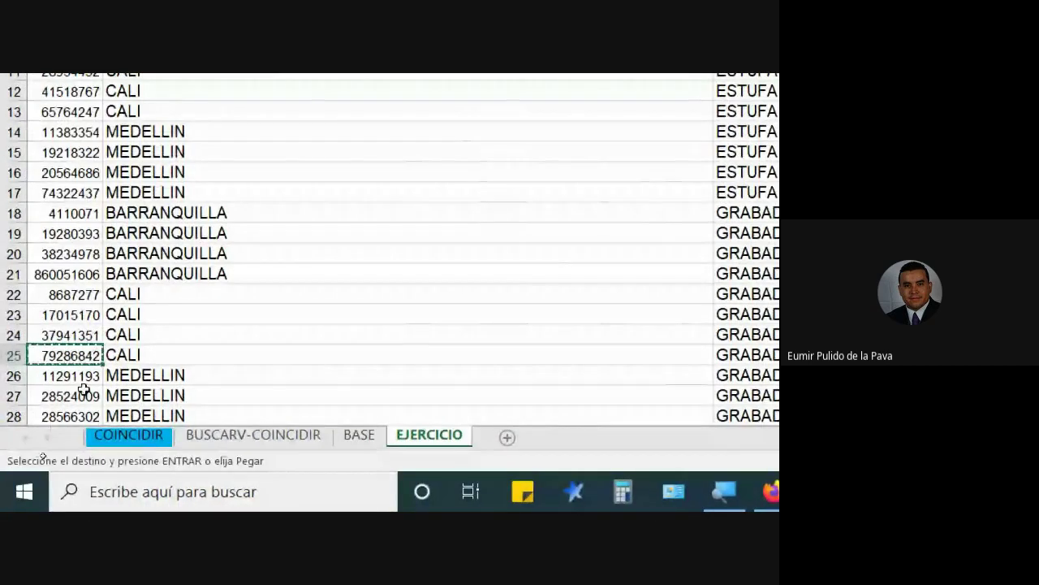
left_click(353, 439)
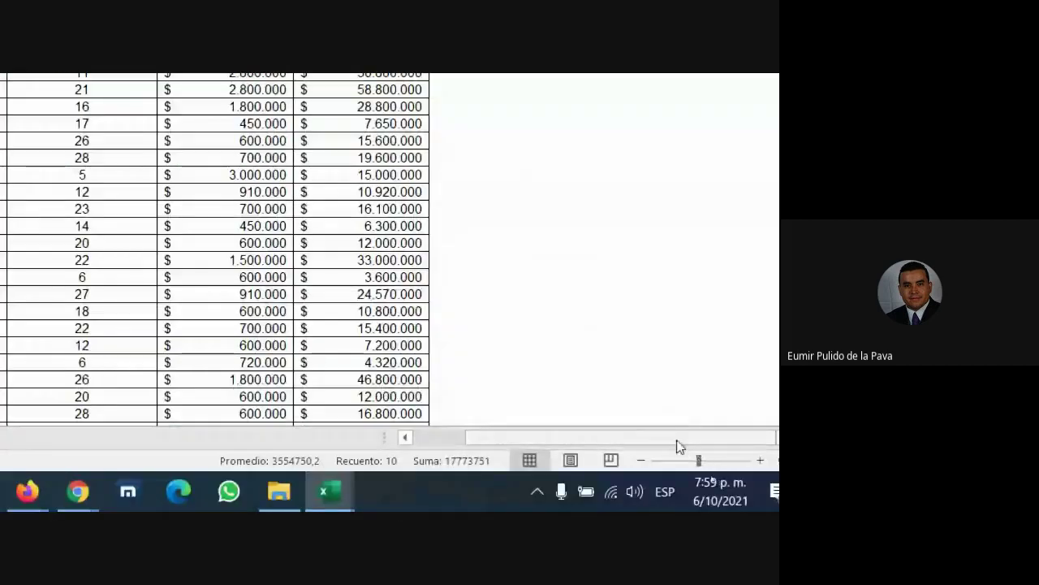
left_click(360, 435)
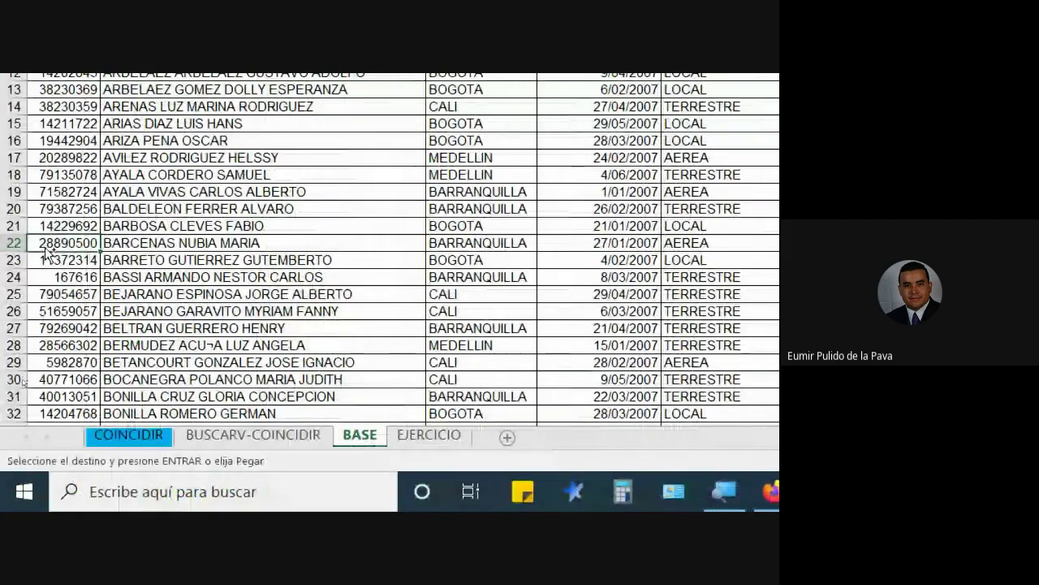
key("ctrl+b")
key("ctrl+v")
key("Return")
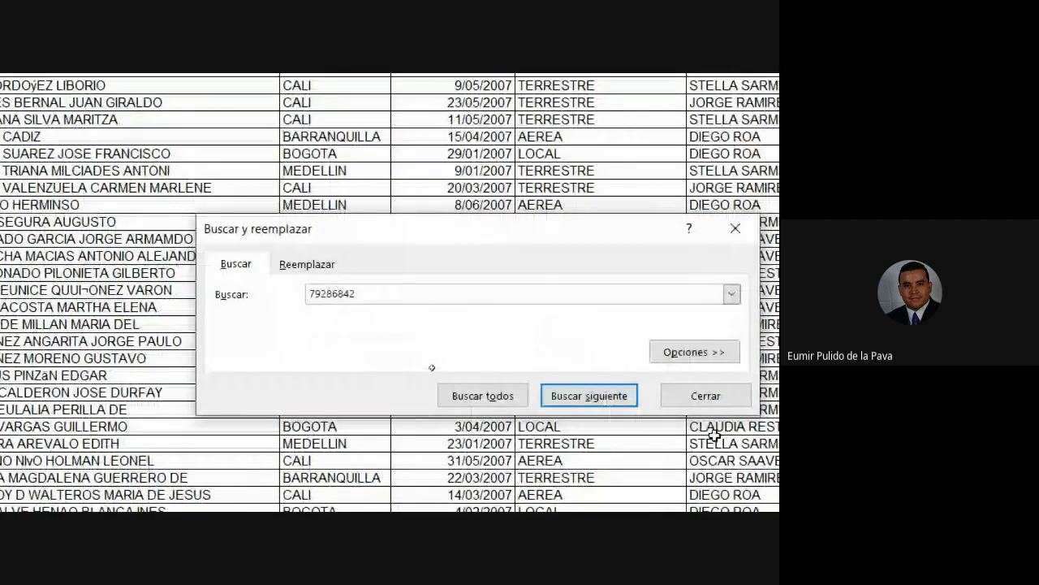
left_click(705, 398)
key("shift+space")
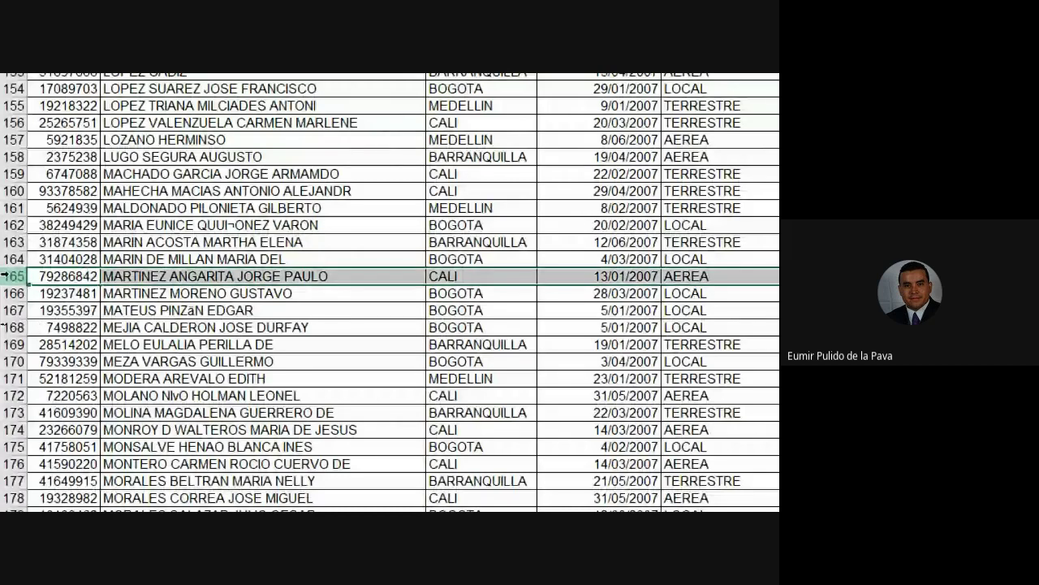
left_click(478, 281)
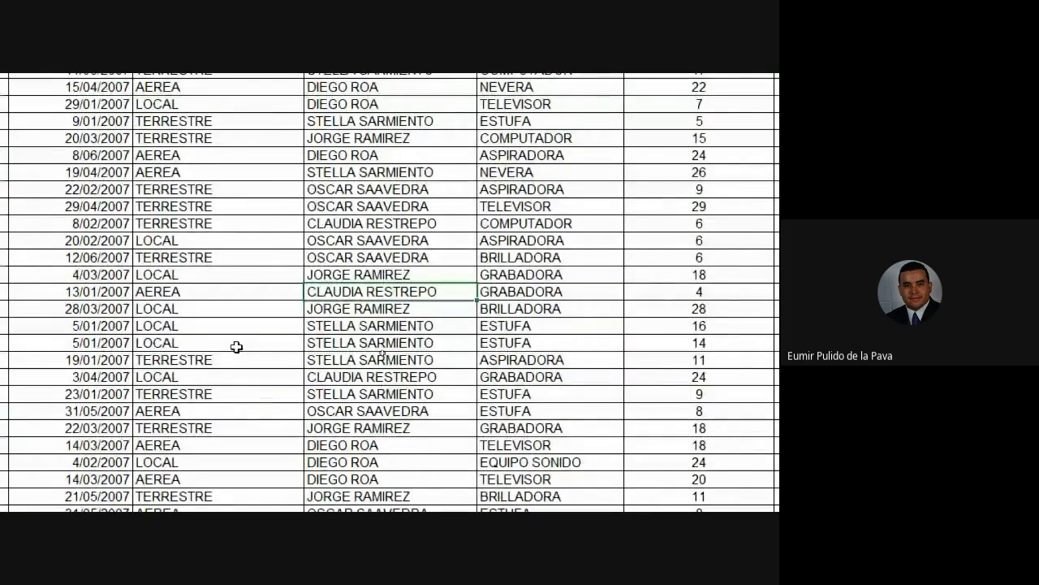
key("Right")
key("Right")
key("Right")
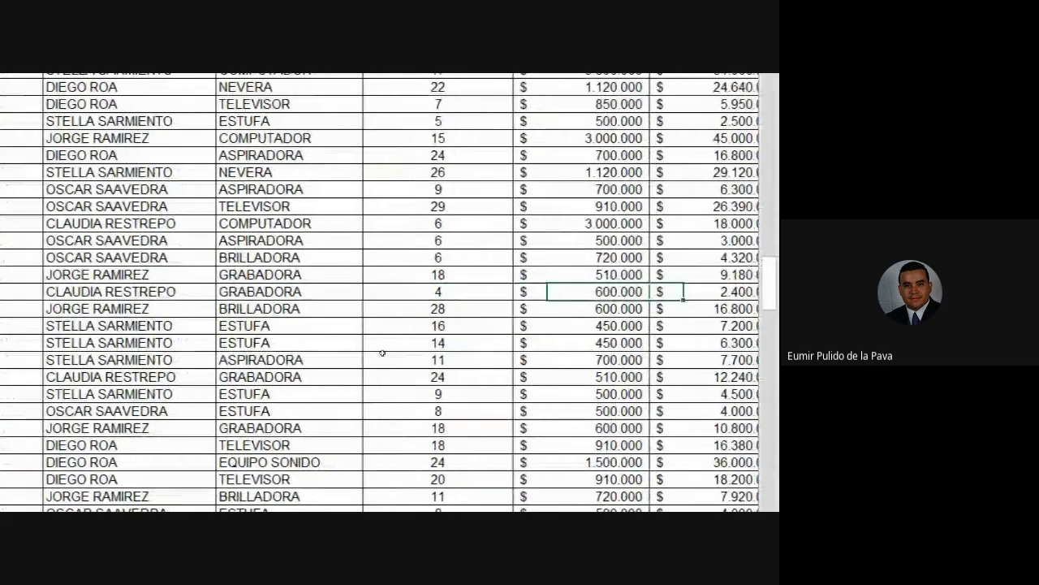
key("Right")
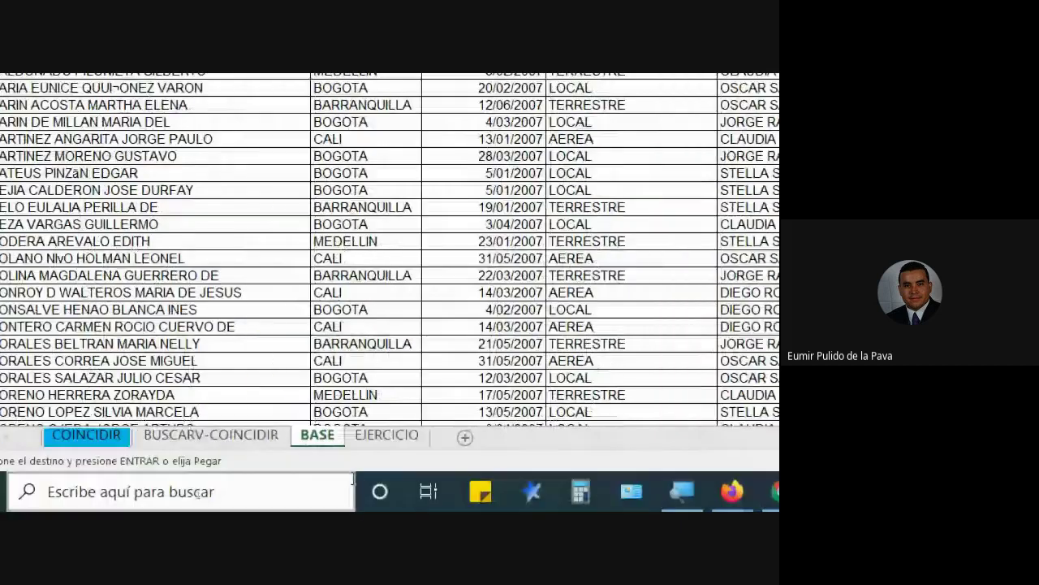
left_click(357, 442)
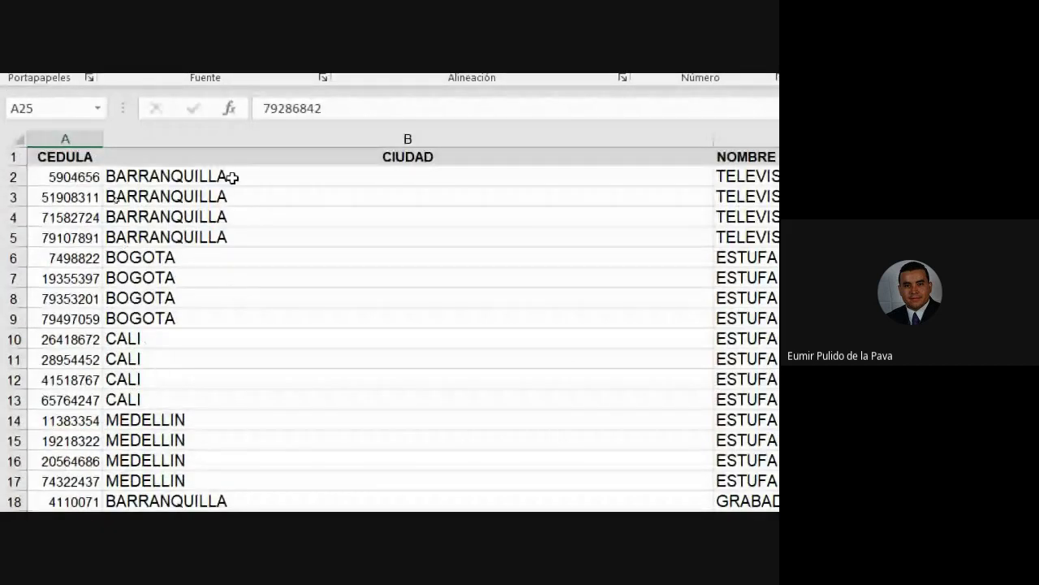
double_click(232, 177)
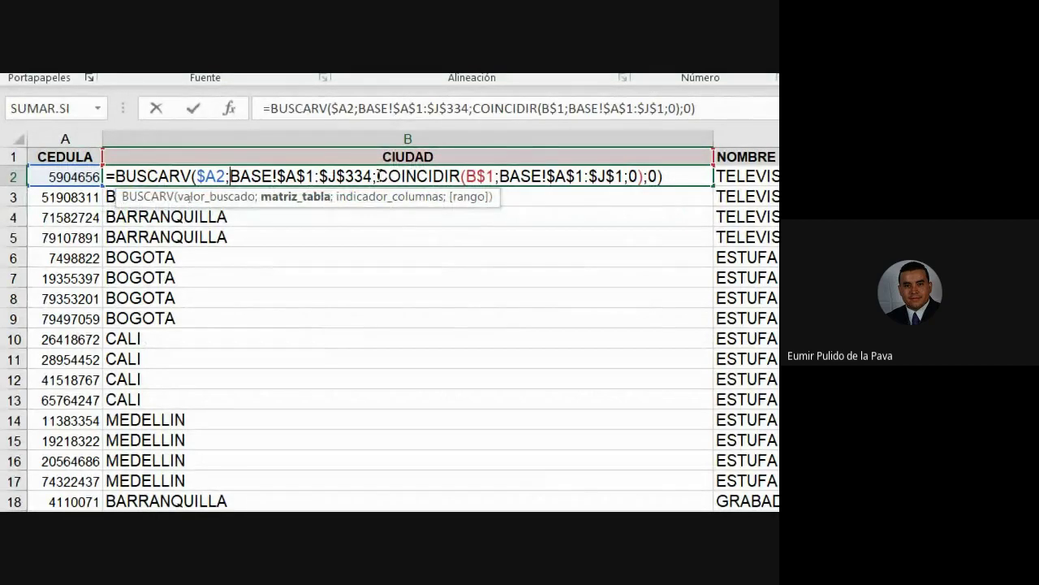
left_click_drag(377, 176, 644, 177)
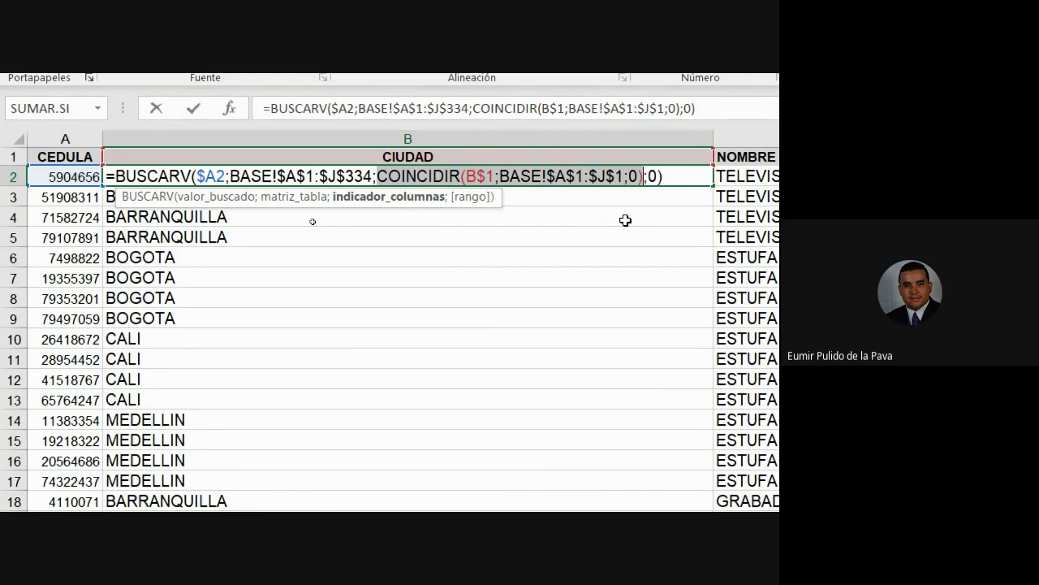
key("Return")
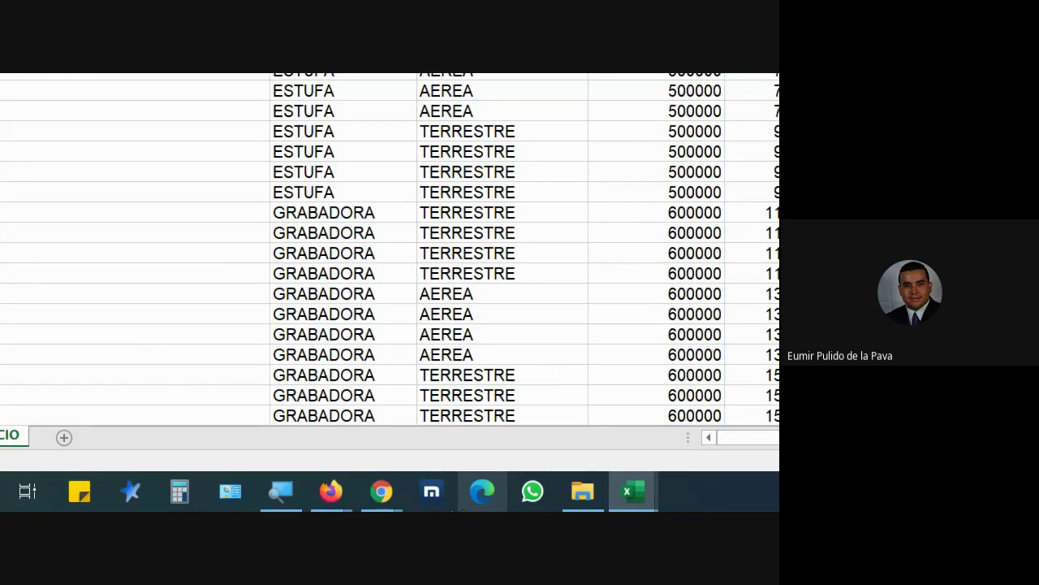
Lower the Windows Magnifier zoom, close the Lupa window, and switch to the Chrome Meet call.
left_click(280, 491)
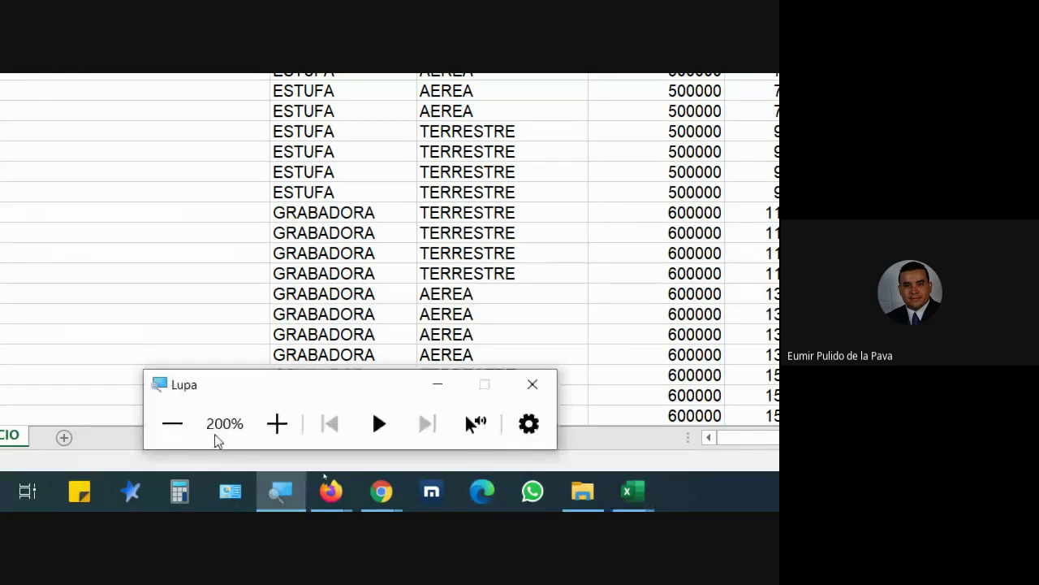
left_click(172, 423)
left_click(487, 447)
mouse_move(381, 491)
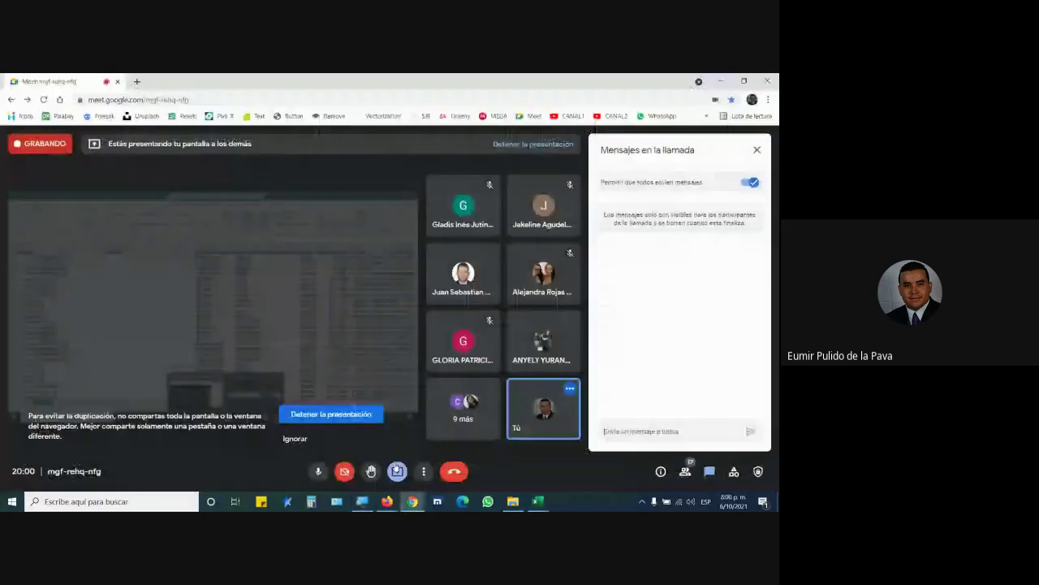
left_click(459, 451)
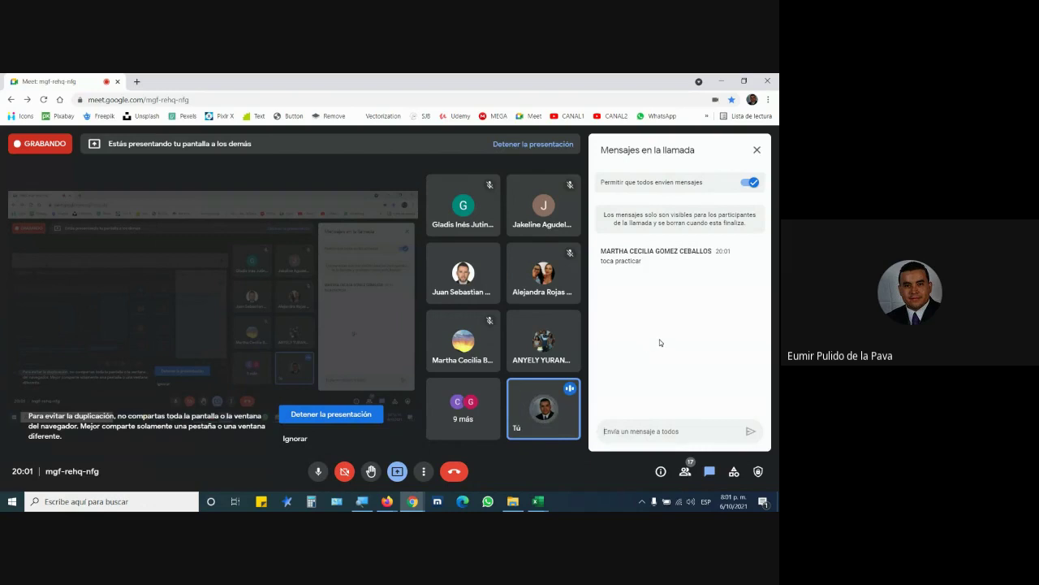
Bring the Funciones de búsqueda workbook's EJERCICIO sheet back in front of the Google Meet call.
mouse_move(537, 501)
left_click(585, 455)
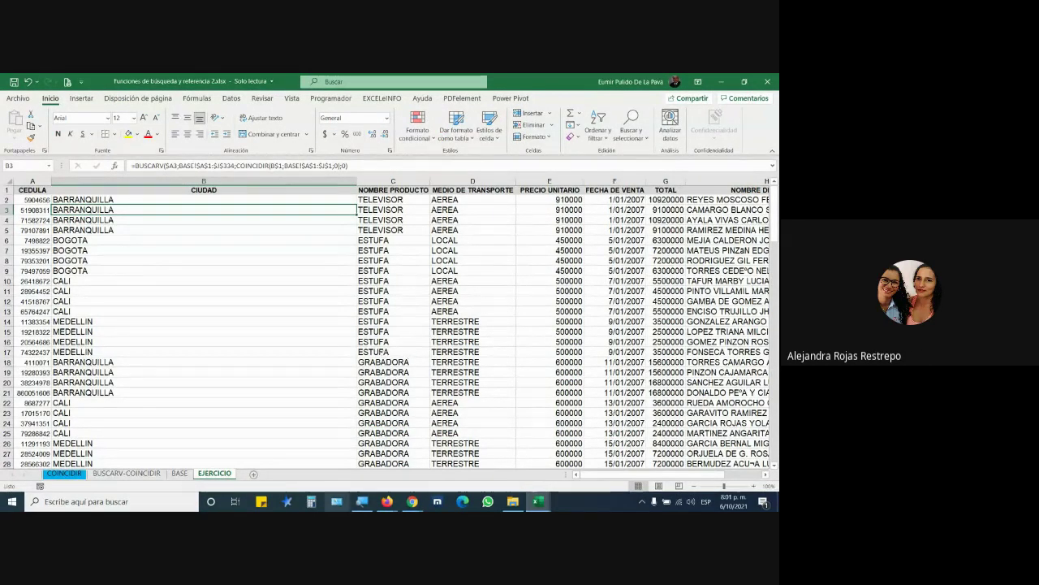
left_click(413, 501)
left_click(368, 460)
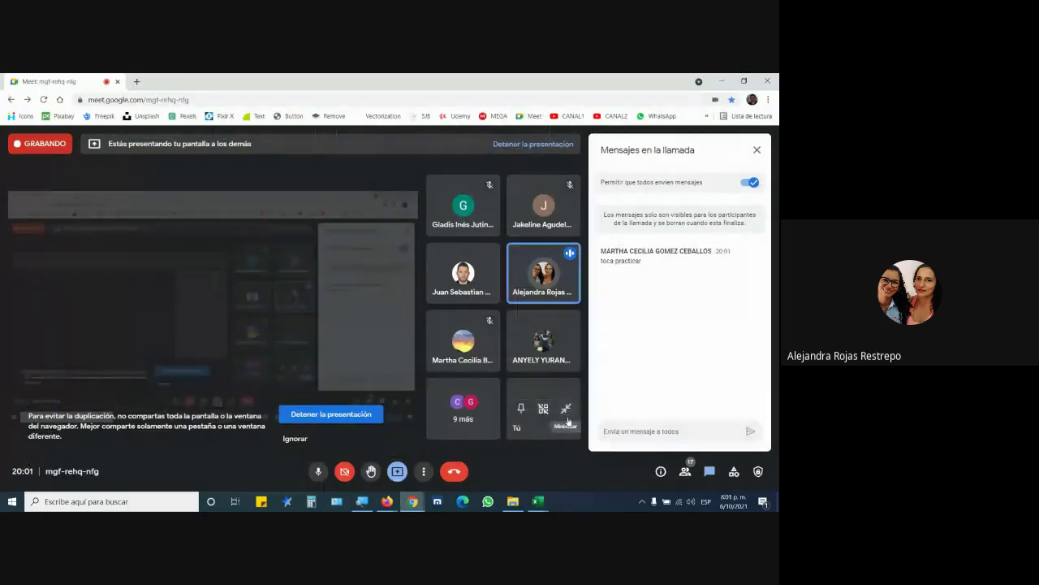
left_click(537, 501)
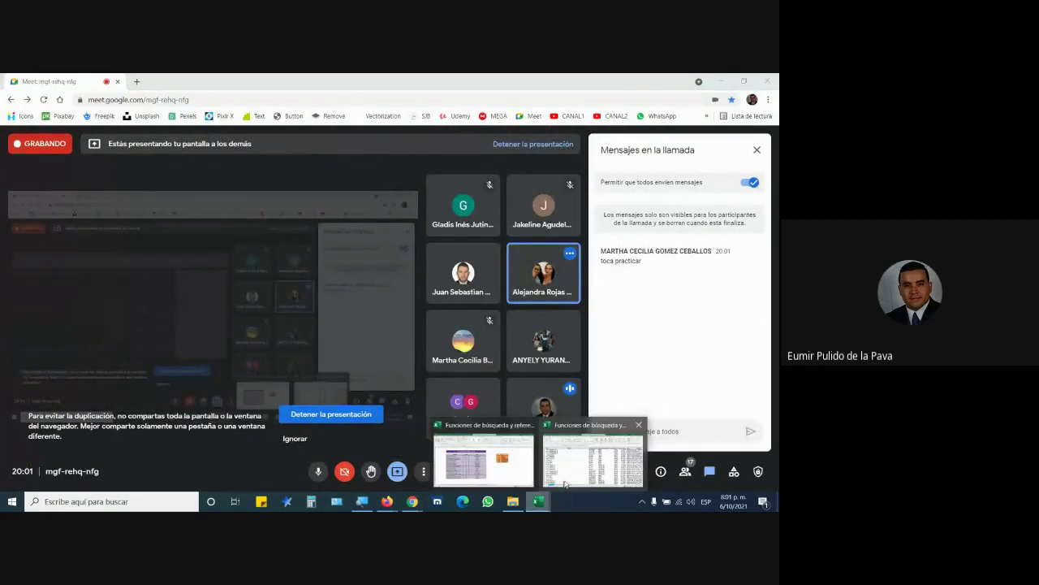
left_click(566, 484)
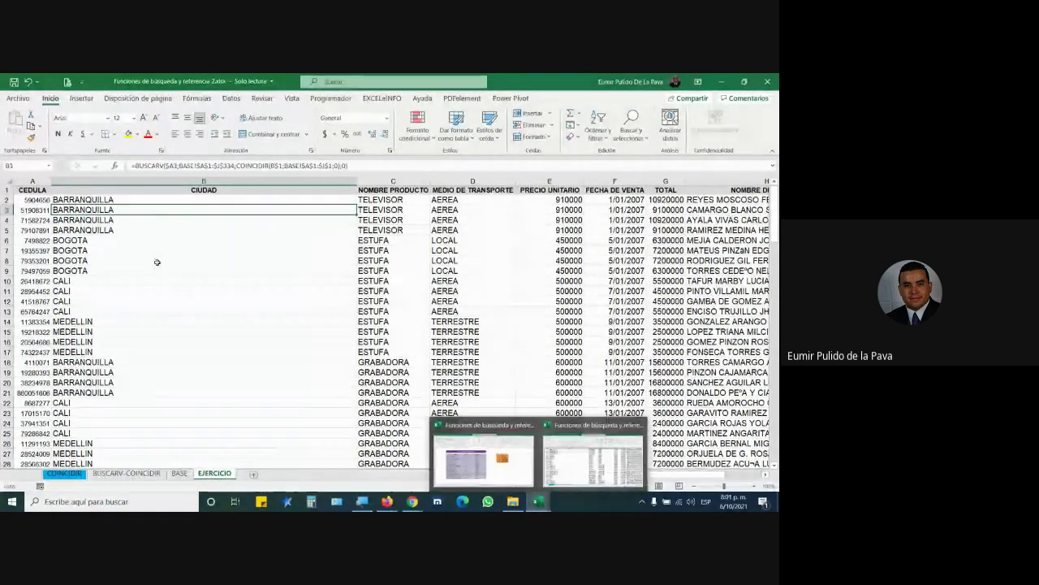
Select the cédula and city data in columns A:B, check the clock, then bring up the Meet call.
left_click_drag(35, 187, 264, 191)
key("ctrl+shift+Down")
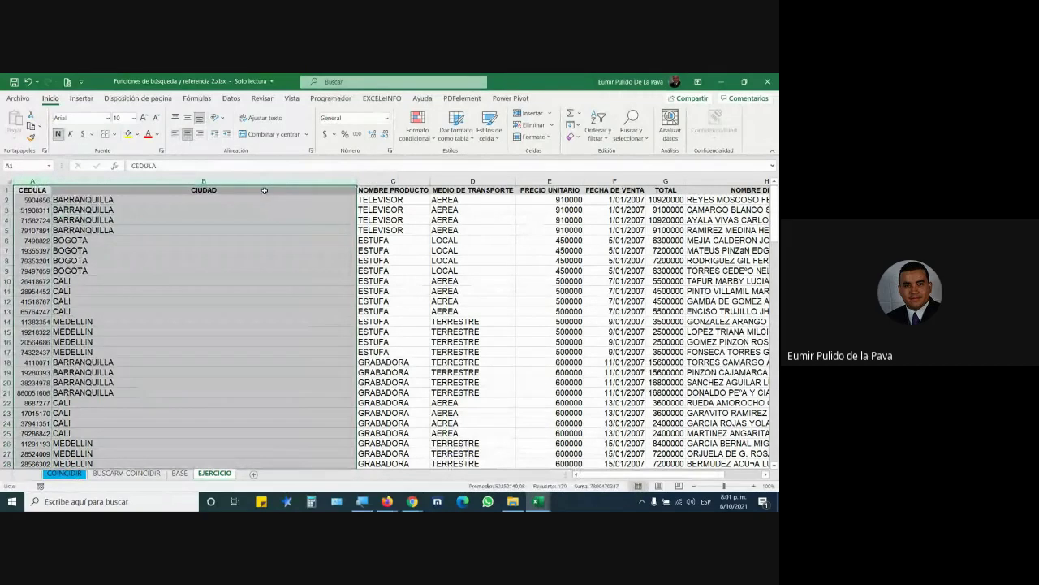
left_click(723, 504)
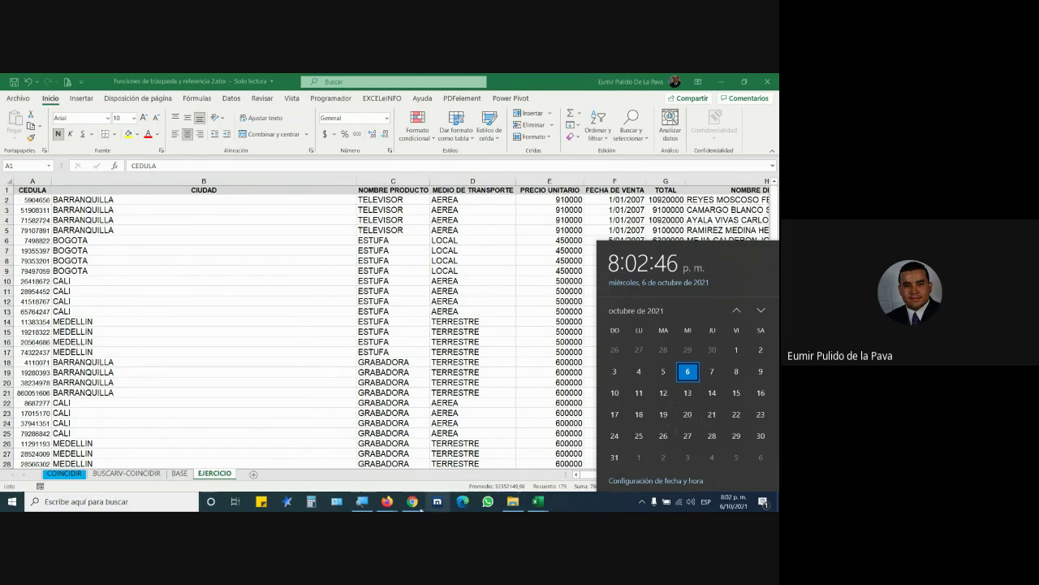
left_click(413, 501)
left_click(462, 451)
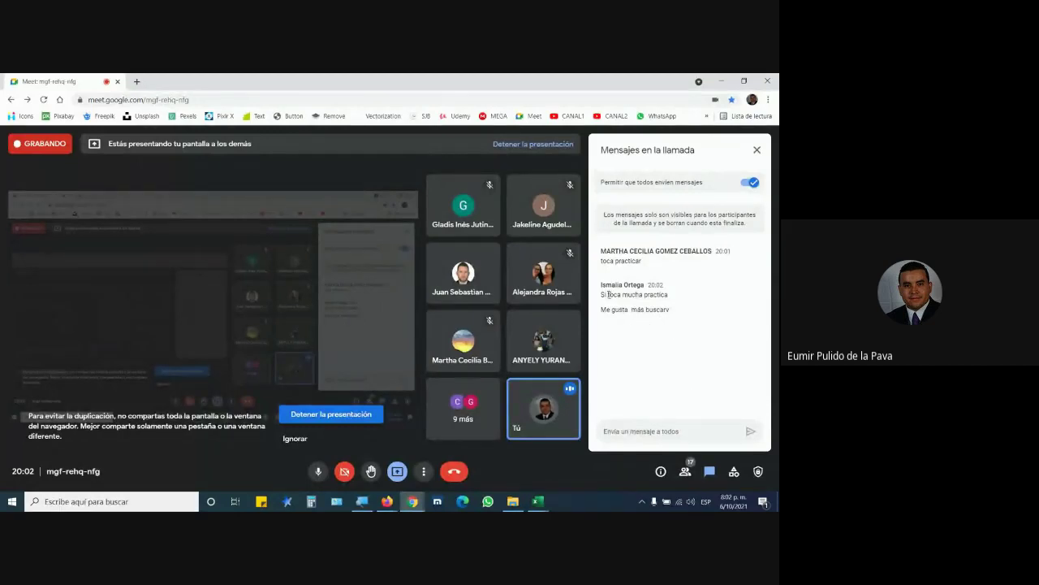
Choose Detener la grabación from Meet's More options menu to show the Grabación panel.
left_click_drag(601, 285, 644, 285)
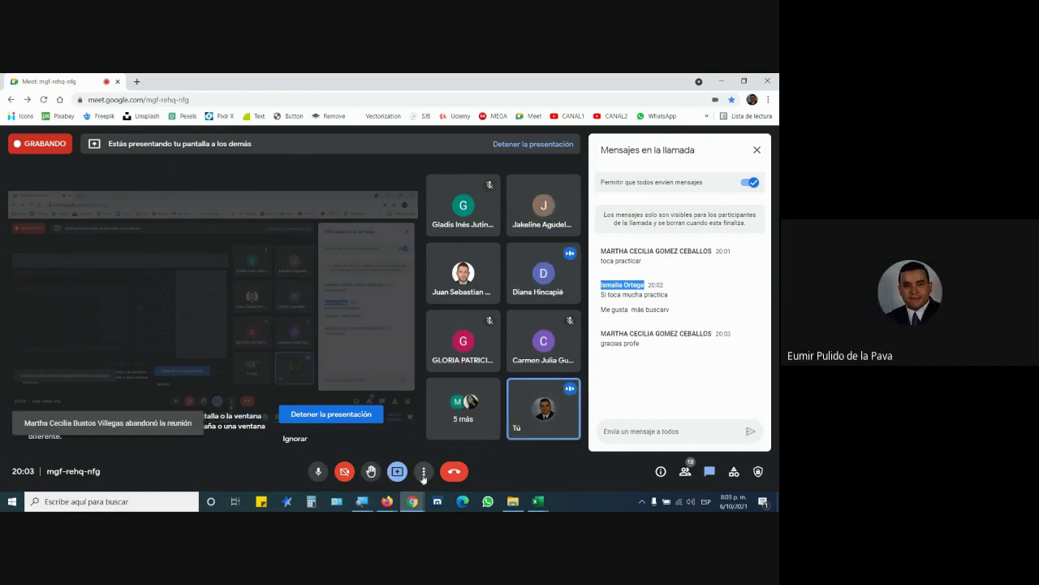
left_click(424, 471)
left_click(467, 236)
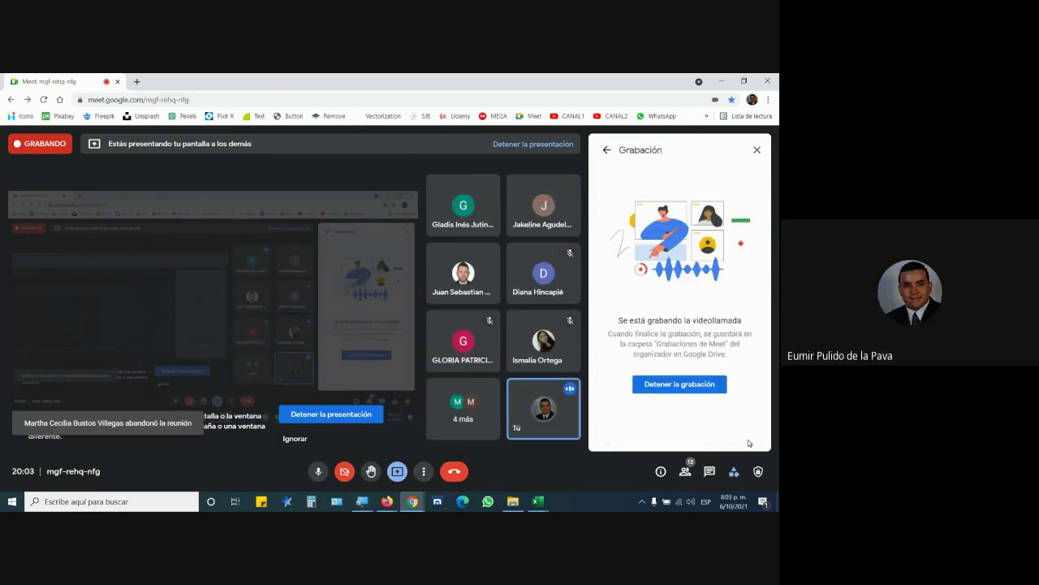